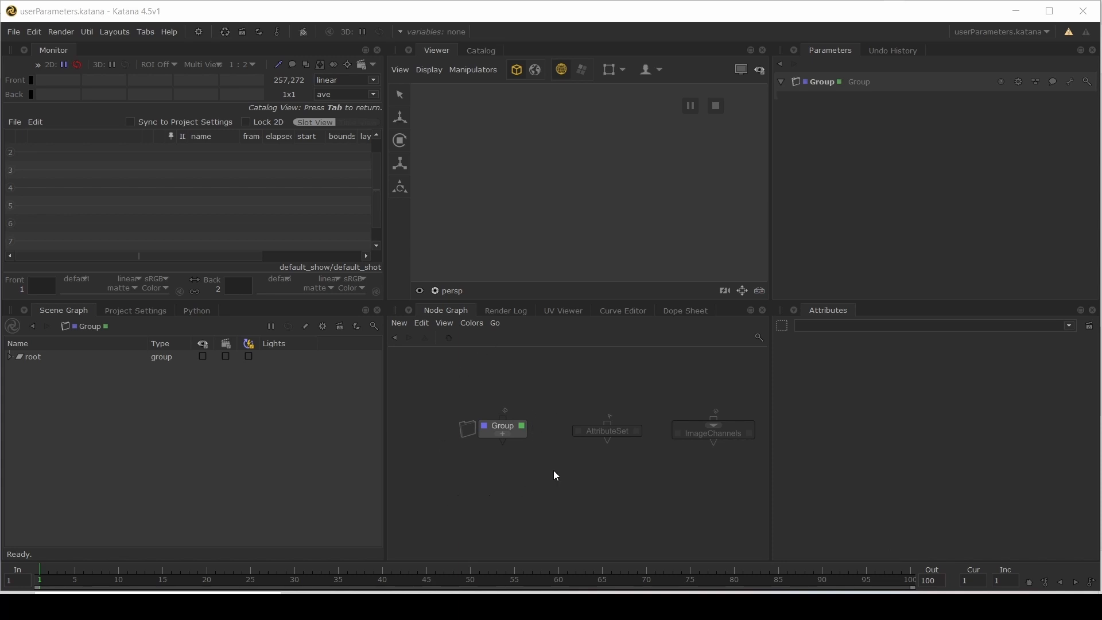
Step: Go inside the Group node and show the part of its network containing SwitchGeo
{"action": "left_click", "coordinate": [517, 432]}
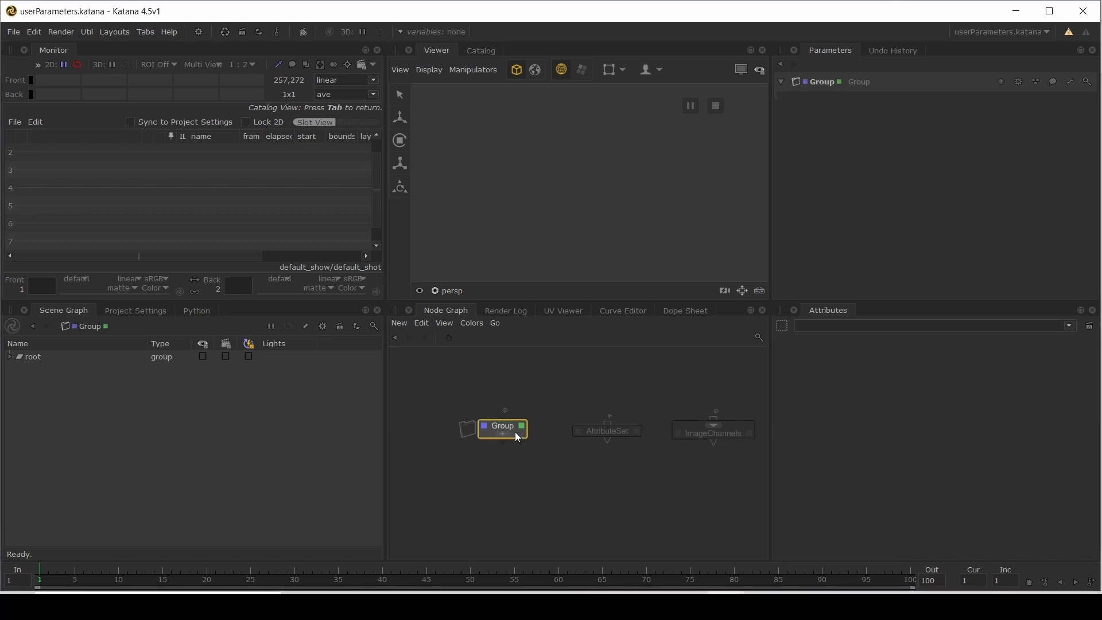
{"action": "key", "text": "ctrl+Return"}
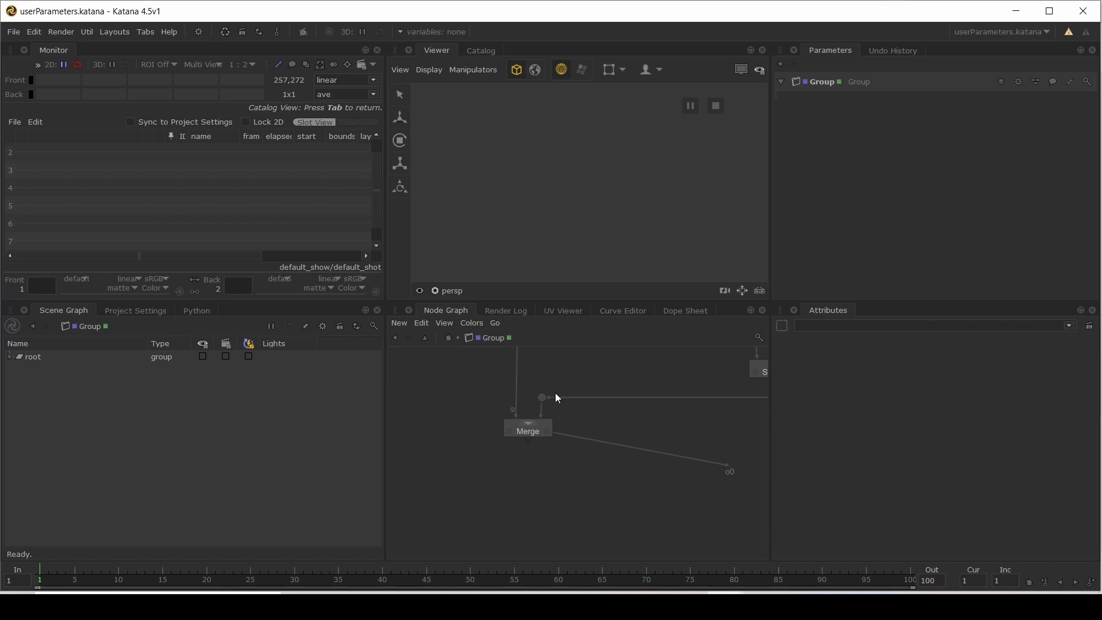
{"action": "middle_click_drag", "start_coordinate": [637, 356], "coordinate": [439, 465]}
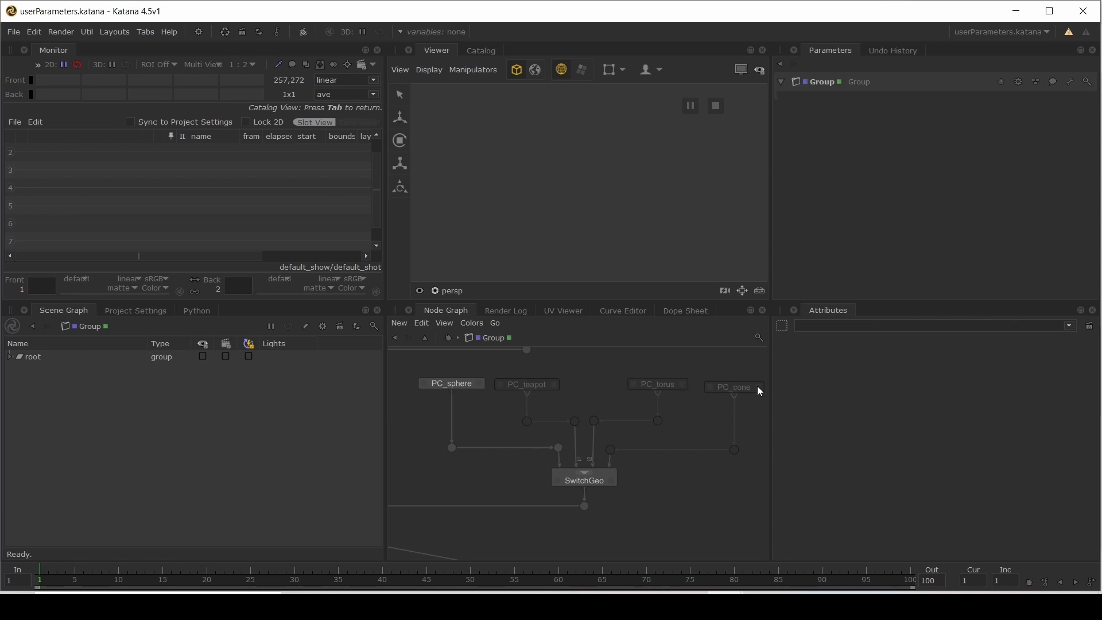
Step: Show SwitchGeo's parameters and expand the whole scene graph below root
{"action": "left_click", "coordinate": [612, 481]}
{"action": "right_click", "coordinate": [44, 361]}
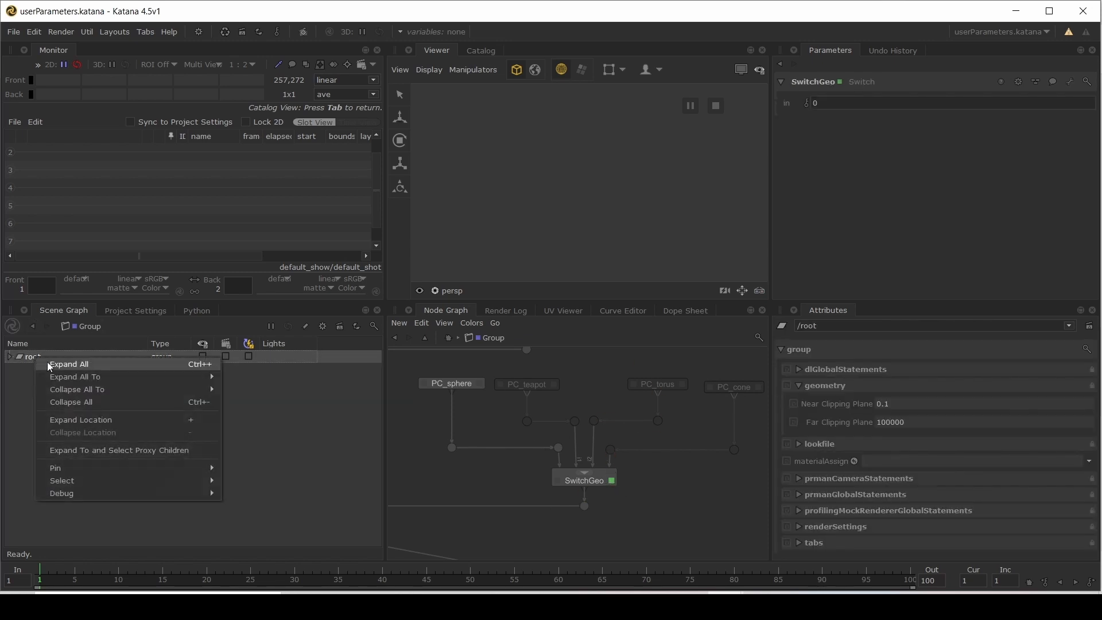
{"action": "left_click", "coordinate": [50, 363]}
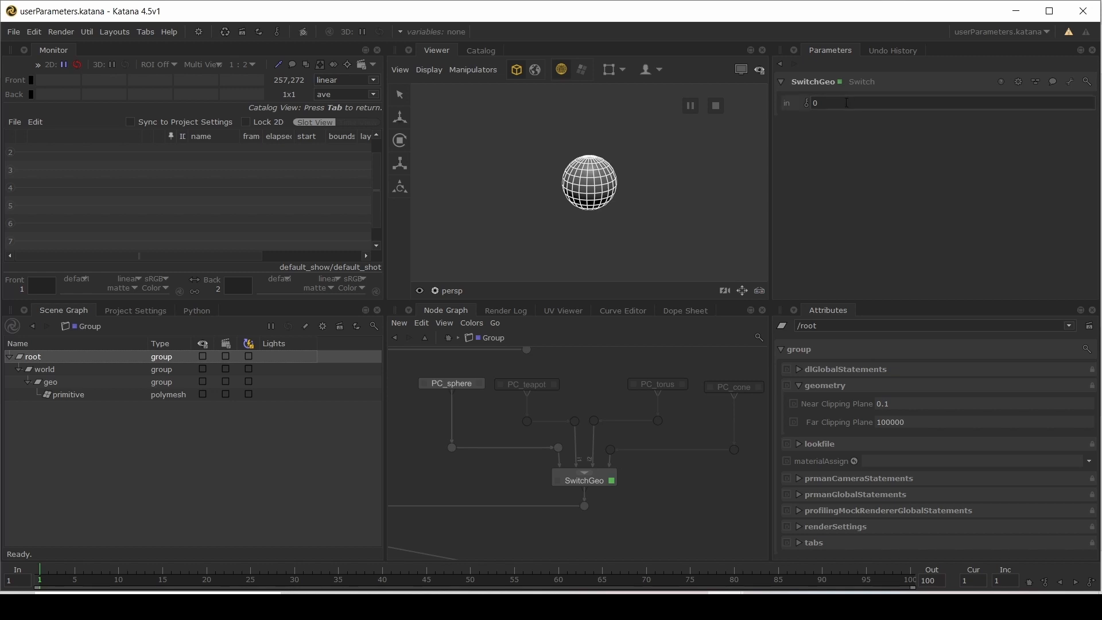
Step: Set SwitchGeo's in parameter to 1, 2 and 3 in turn to cycle through the input geometries
{"action": "key", "text": "ctrl+a"}
{"action": "type", "text": "1"}
{"action": "key", "text": "Return"}
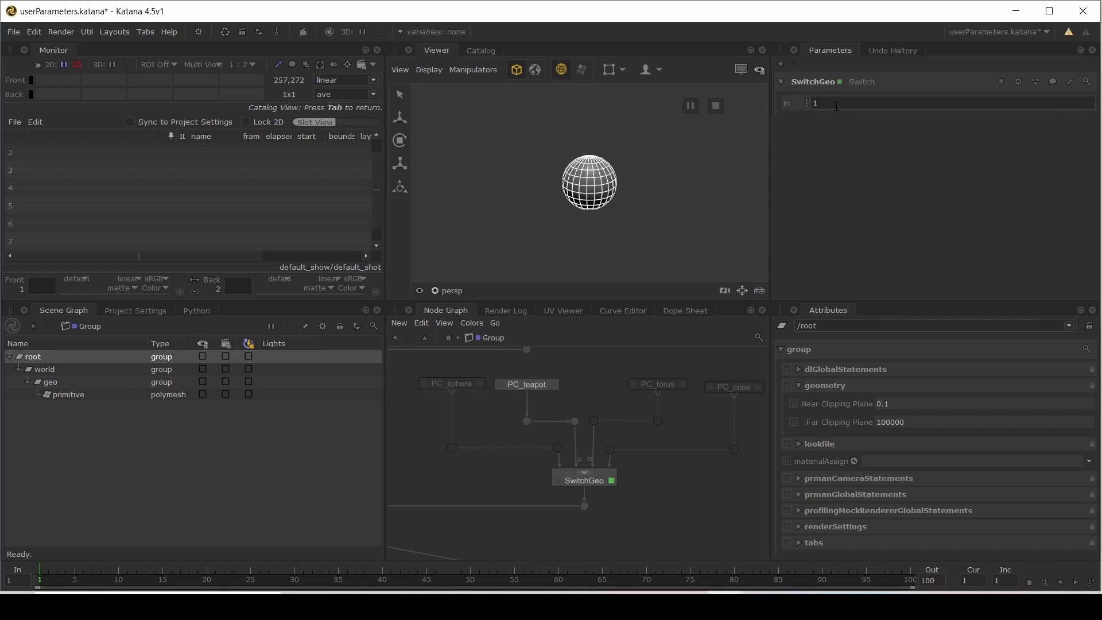
{"action": "key", "text": "ctrl+a"}
{"action": "type", "text": "2"}
{"action": "key", "text": "Return"}
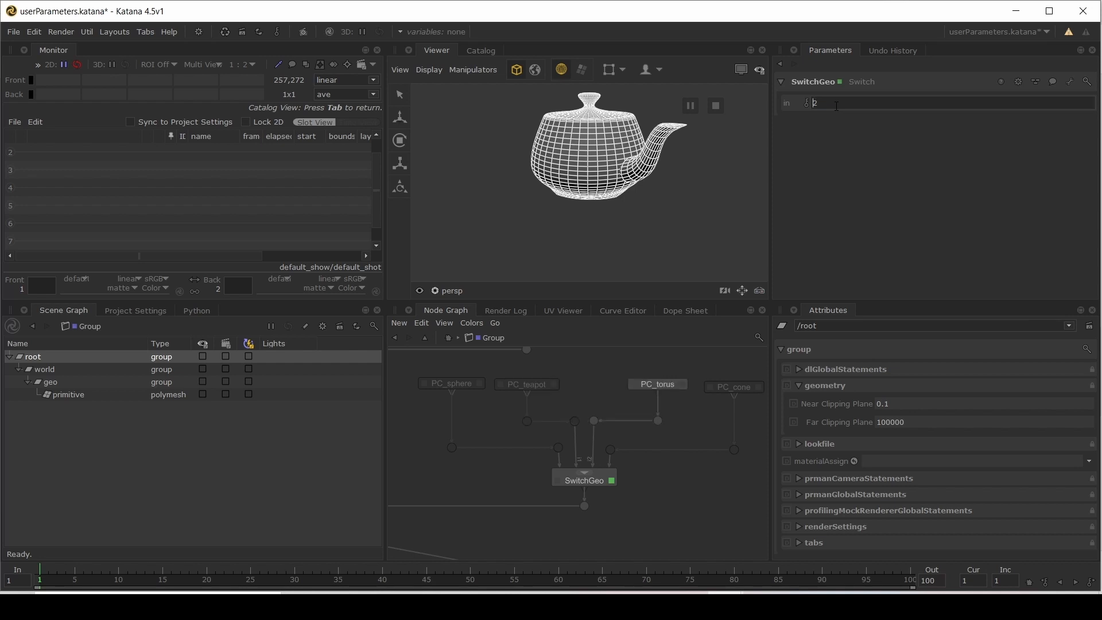
{"action": "key", "text": "ctrl+a"}
{"action": "type", "text": "3"}
{"action": "key", "text": "Return"}
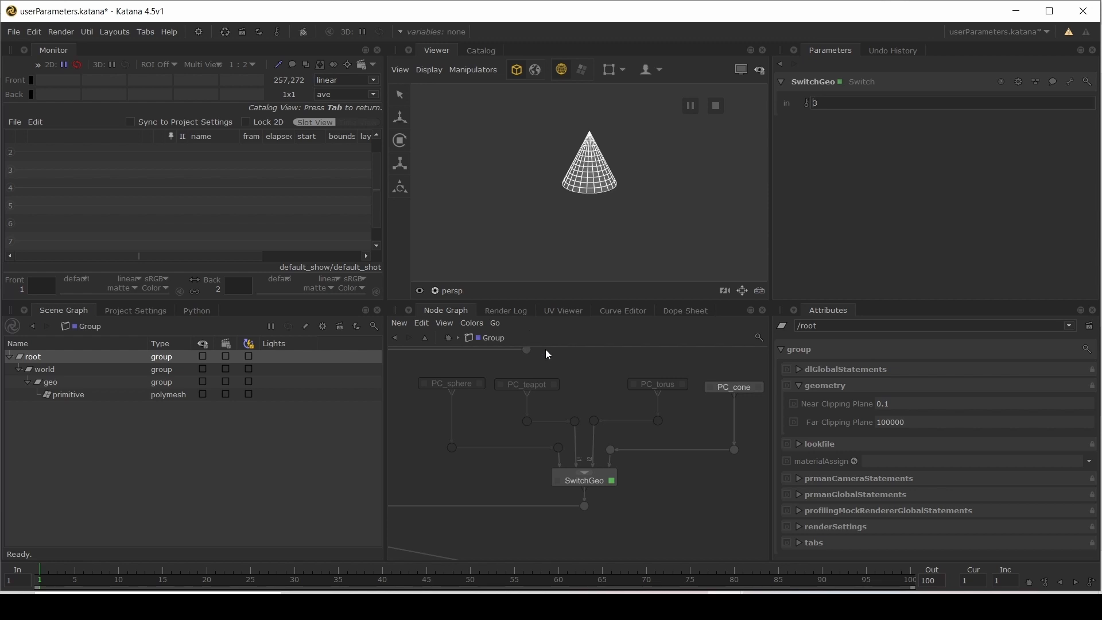
Step: Return to the top-level node graph and enable user parameter editing on the Group node
{"action": "left_click", "coordinate": [454, 341]}
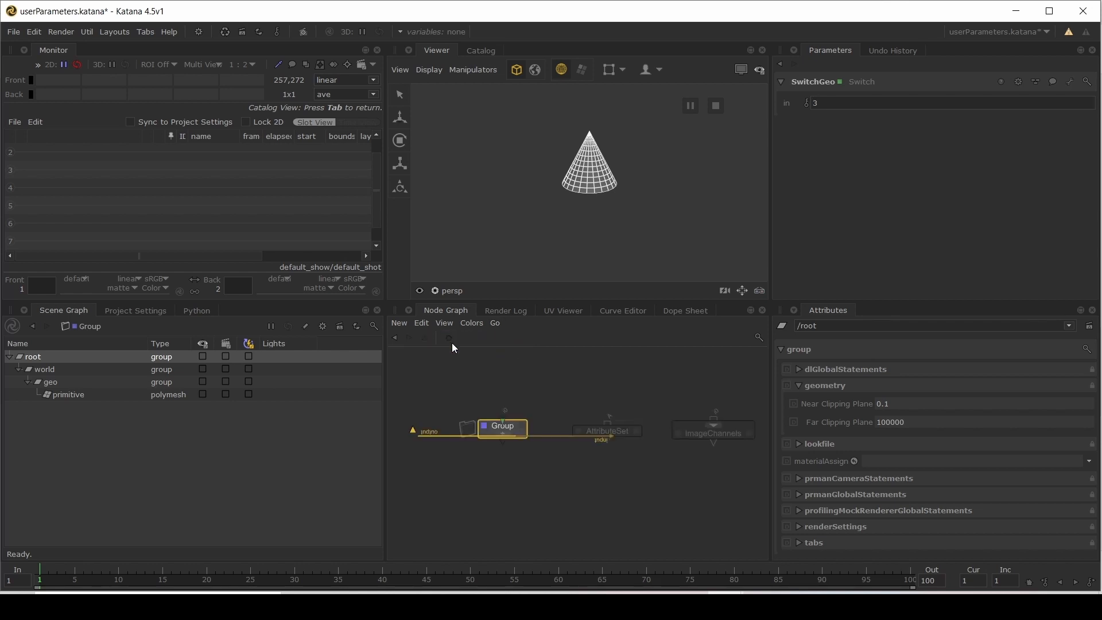
{"action": "left_click", "coordinate": [522, 428]}
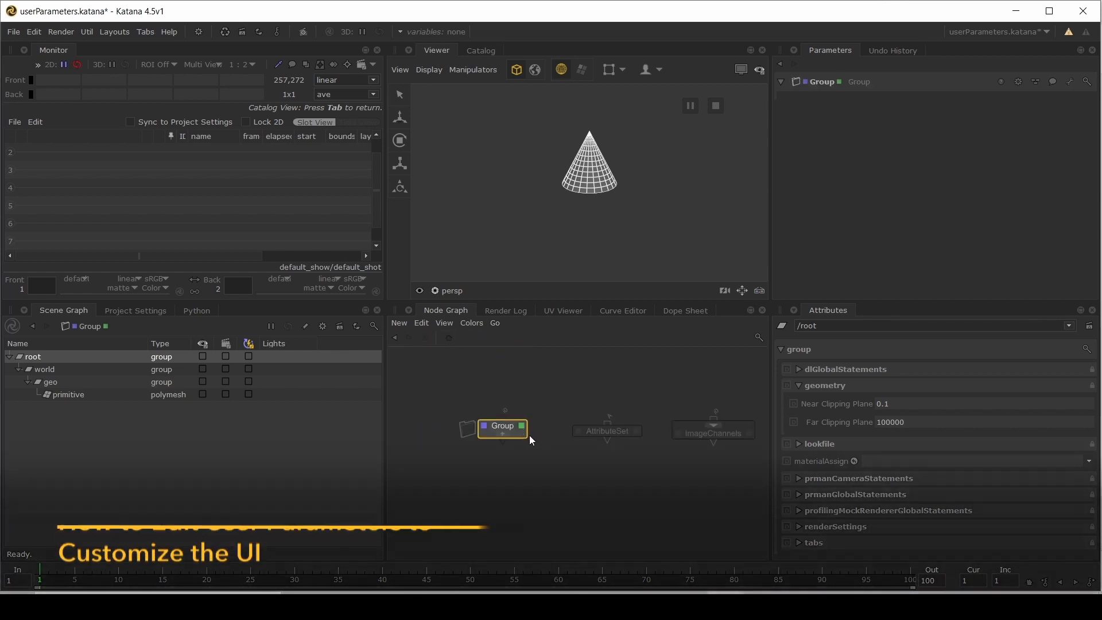
{"action": "left_click", "coordinate": [1069, 81]}
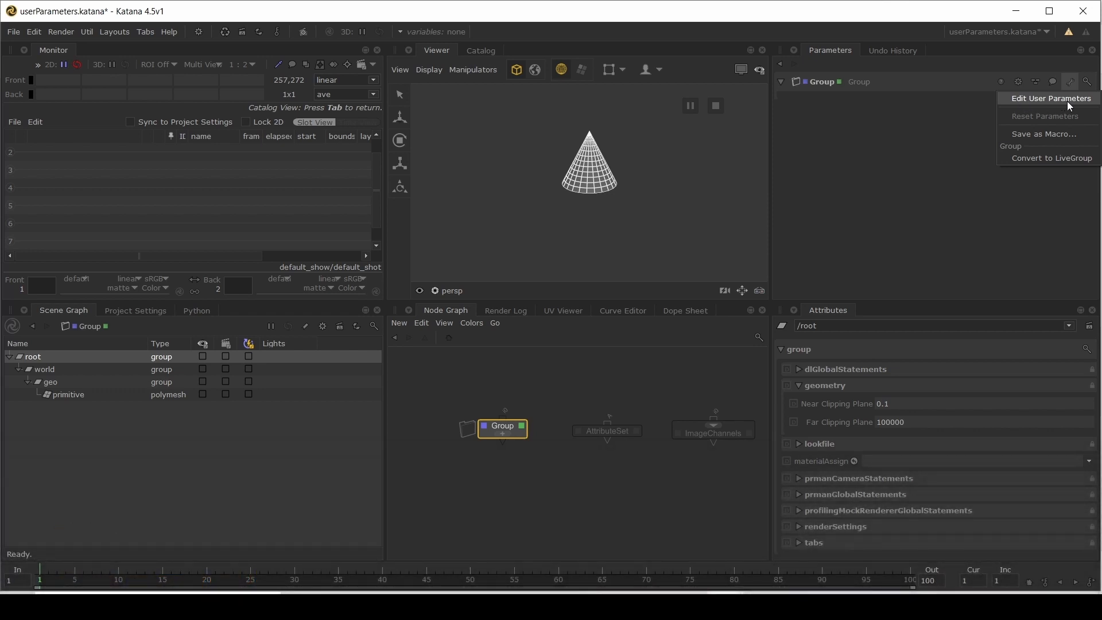
{"action": "left_click", "coordinate": [1069, 103]}
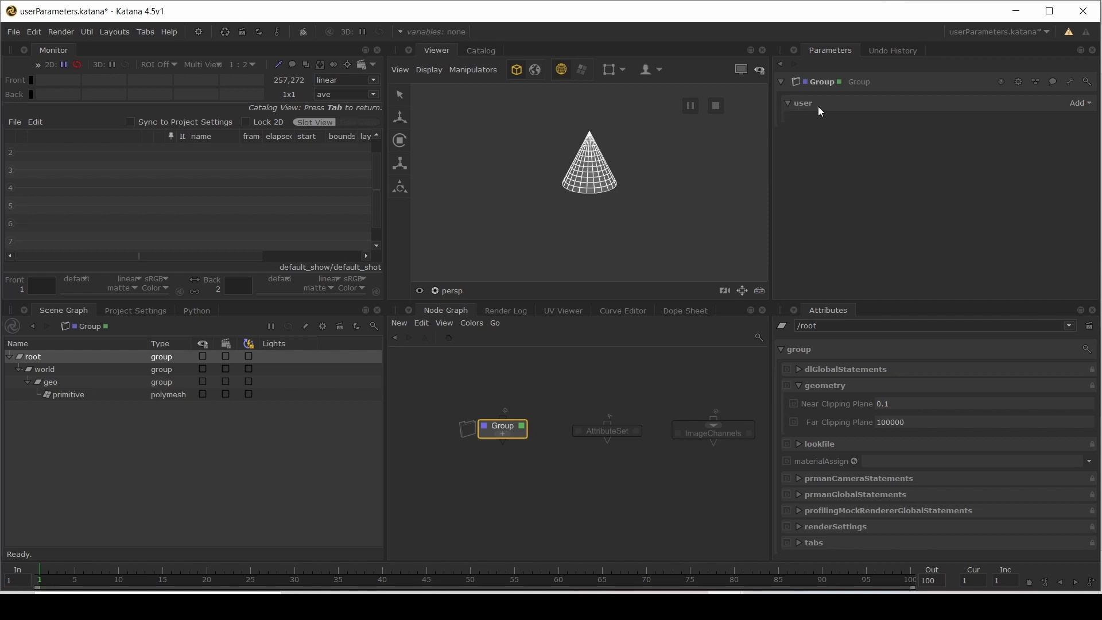
Step: Add a Number user parameter to the Group node and rename it myNumber
{"action": "left_click", "coordinate": [1079, 104]}
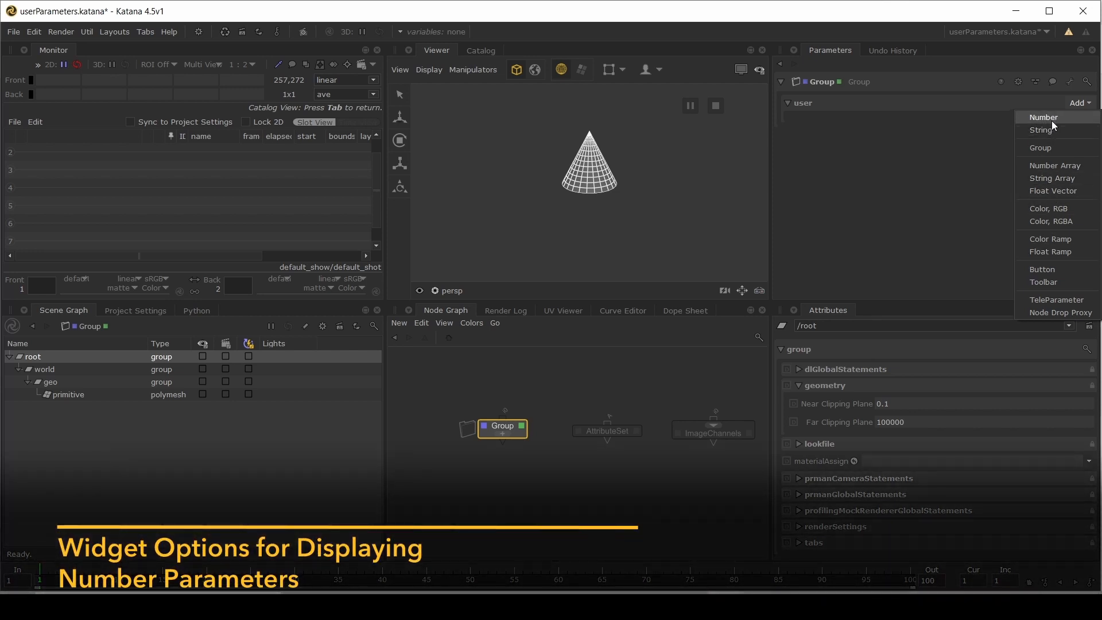
{"action": "left_click", "coordinate": [1048, 118]}
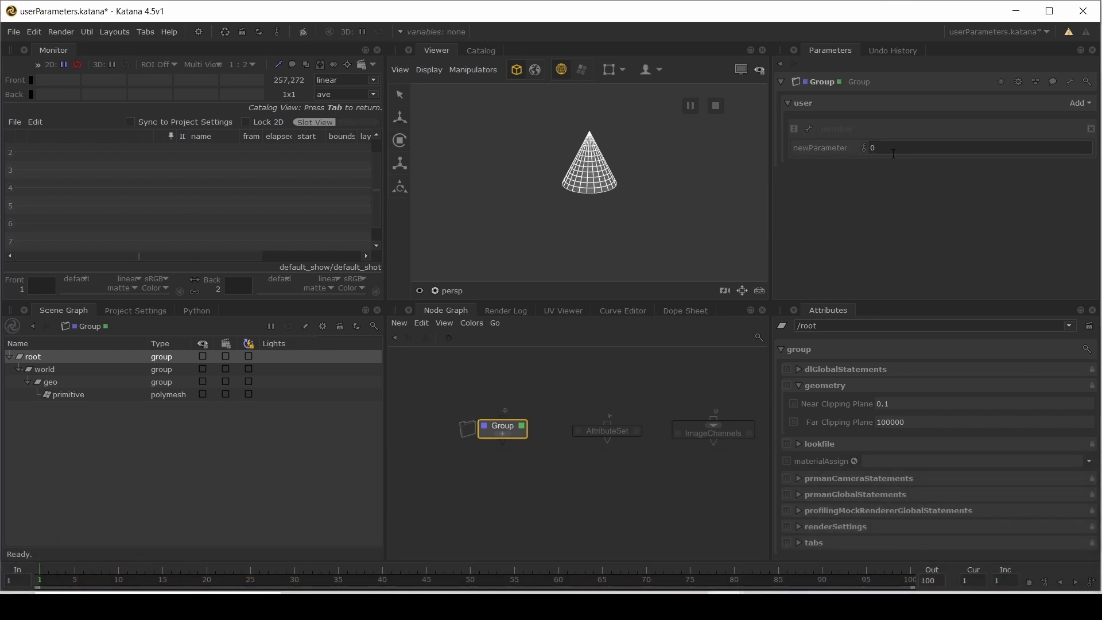
{"action": "left_click", "coordinate": [810, 130]}
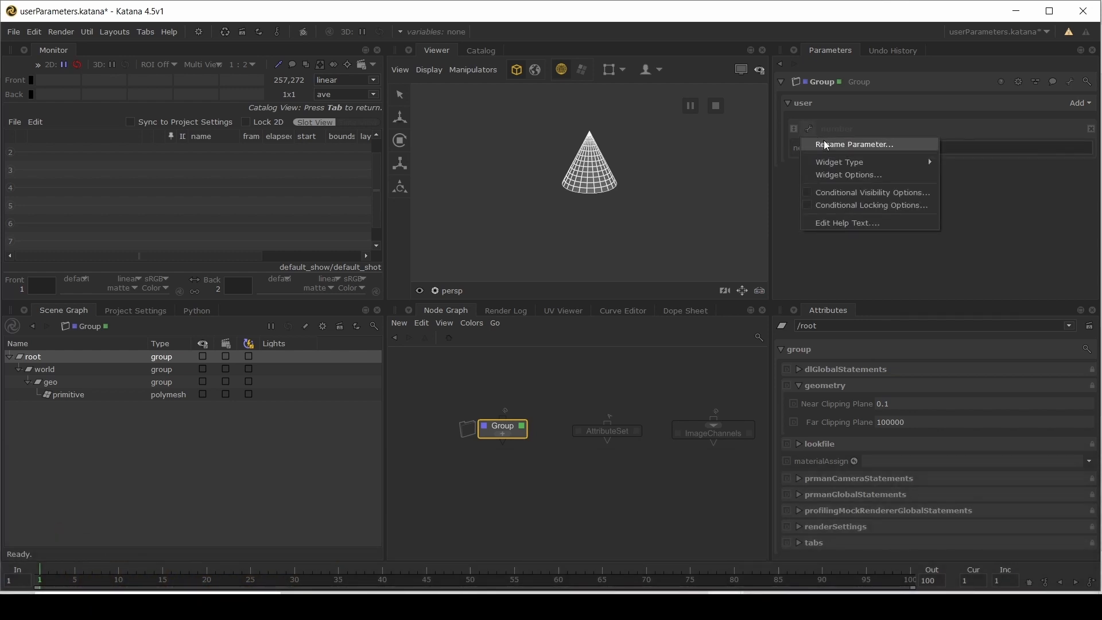
{"action": "left_click", "coordinate": [849, 143]}
{"action": "type", "text": "m"}
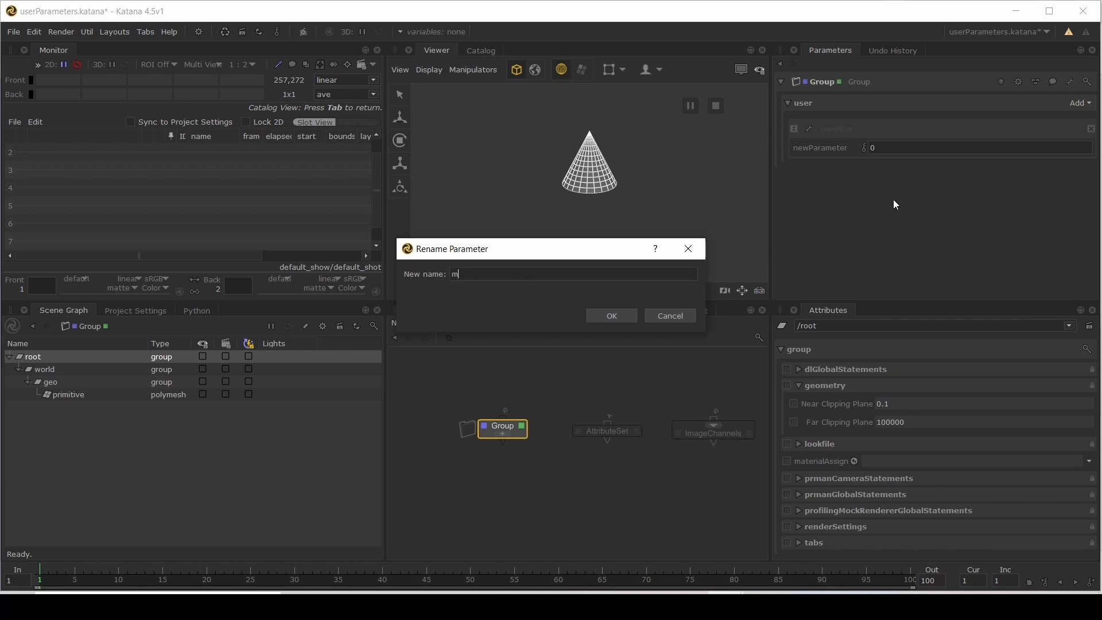
{"action": "type", "text": "yNumber"}
{"action": "left_click", "coordinate": [618, 315]}
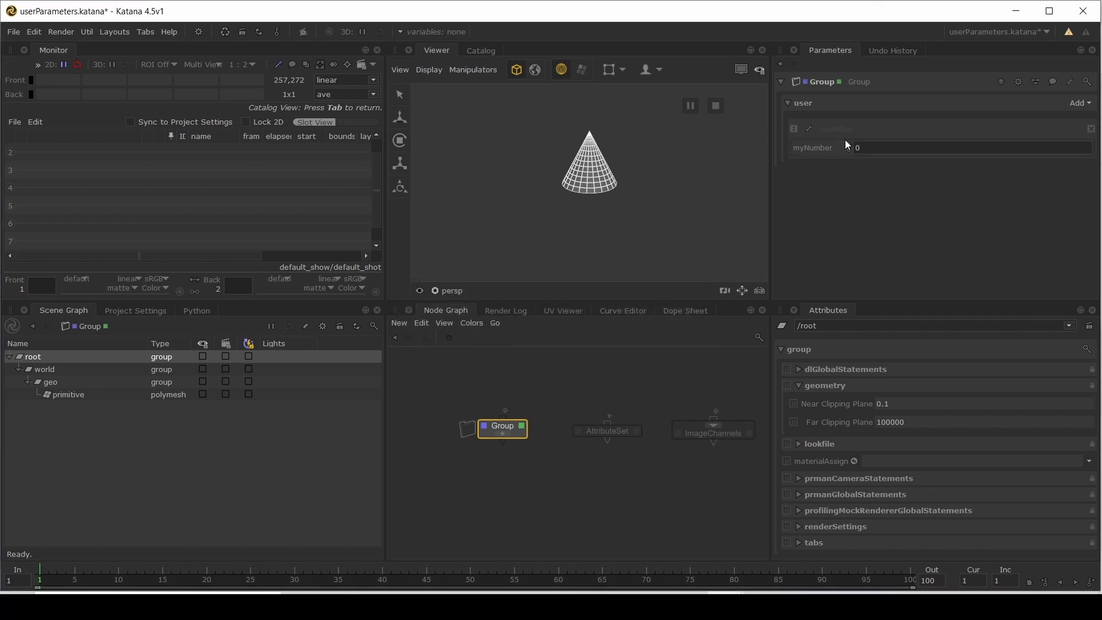
Step: Examine the widget types and widget options available for myNumber, leaving them as they are
{"action": "left_click", "coordinate": [811, 135]}
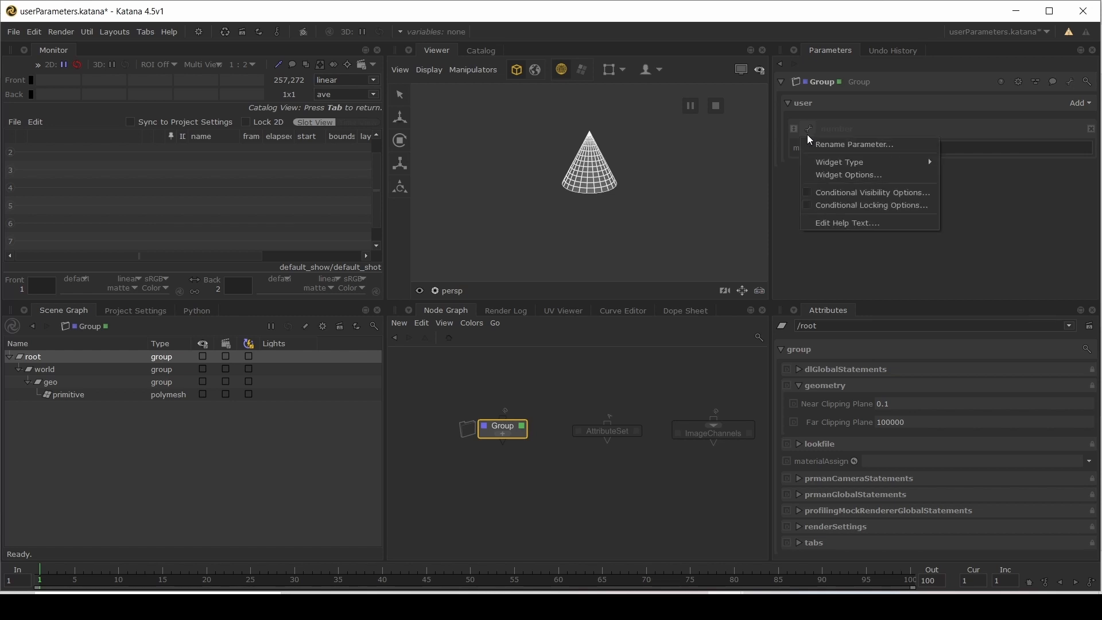
{"action": "mouse_move", "coordinate": [830, 163]}
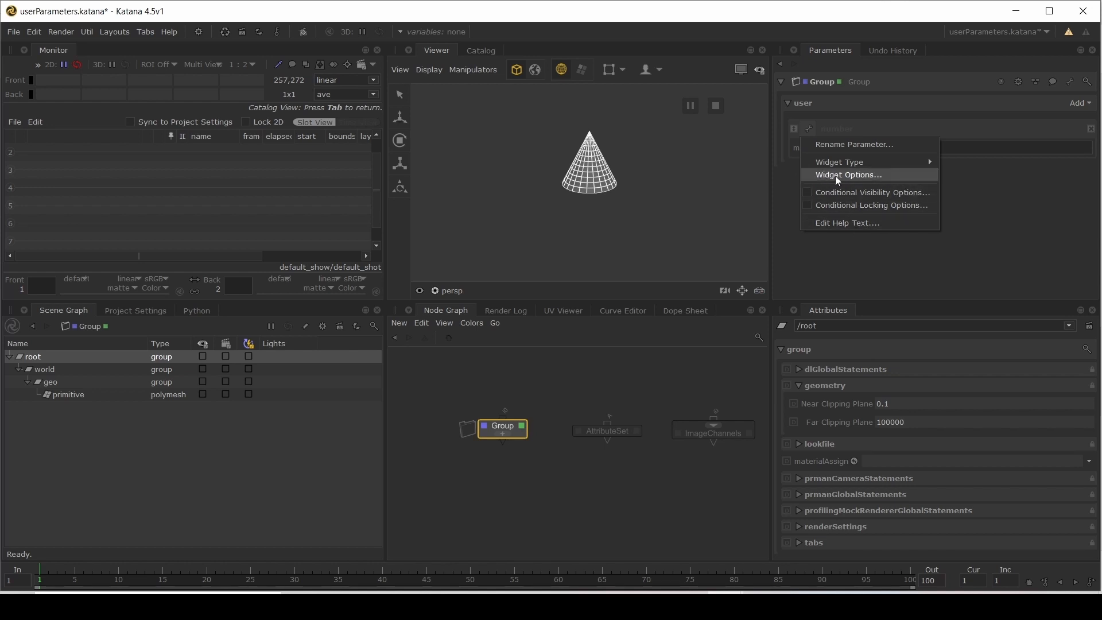
{"action": "left_click", "coordinate": [872, 176]}
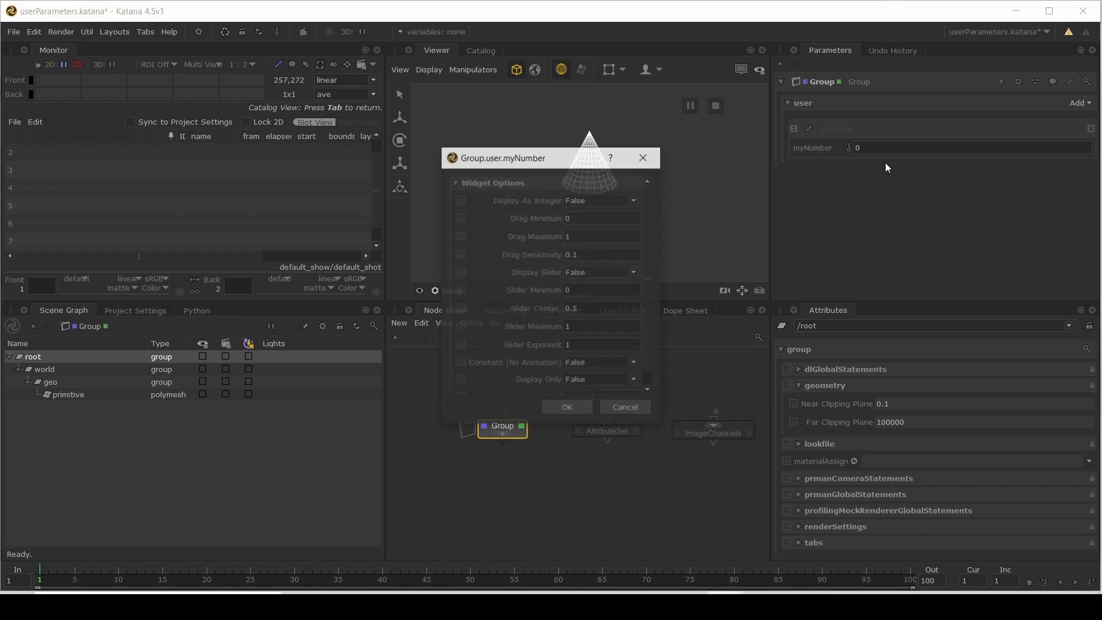
{"action": "left_click_drag", "start_coordinate": [588, 146], "coordinate": [469, 101]}
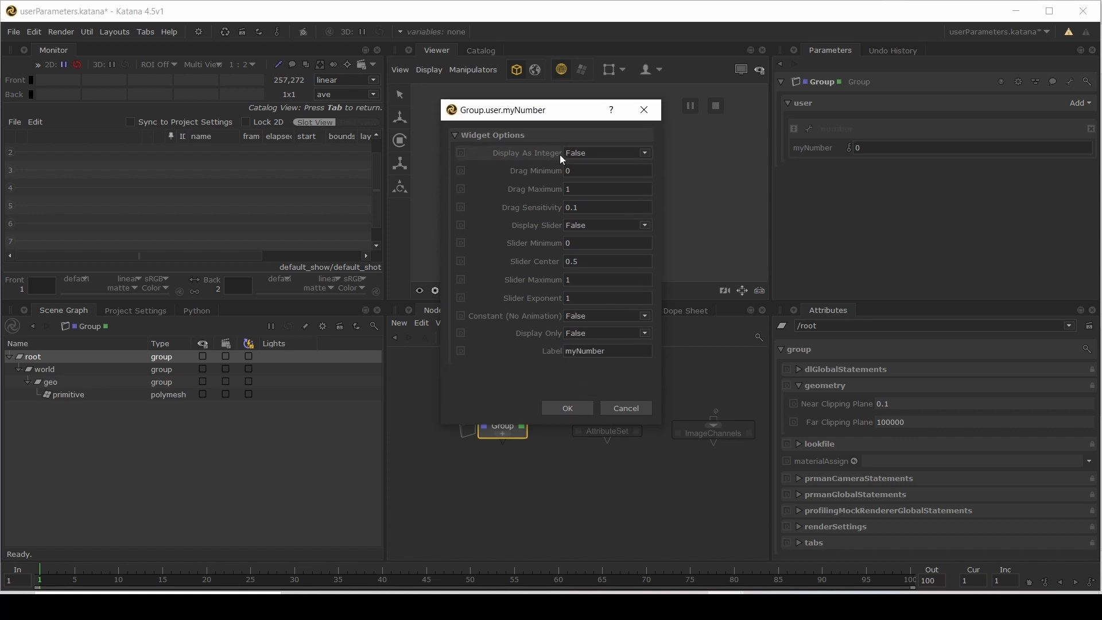
{"action": "left_click", "coordinate": [627, 409]}
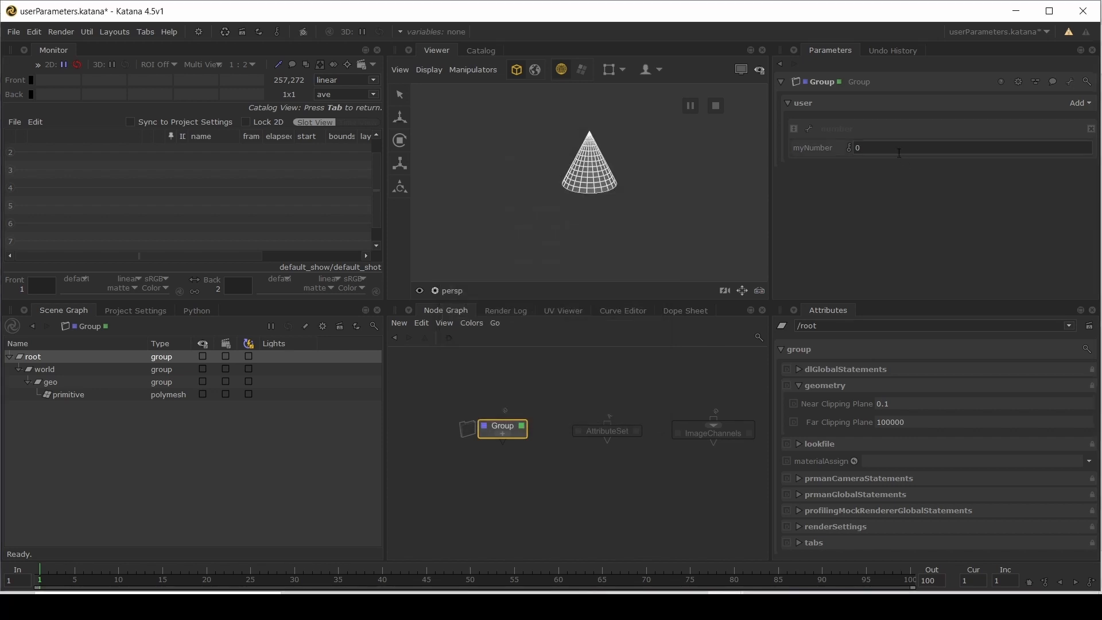
Step: Set myNumber to 1.5555 and its Display As Integer widget option to True
{"action": "type", "text": "1.5555"}
{"action": "left_click", "coordinate": [806, 134]}
{"action": "left_click", "coordinate": [829, 172]}
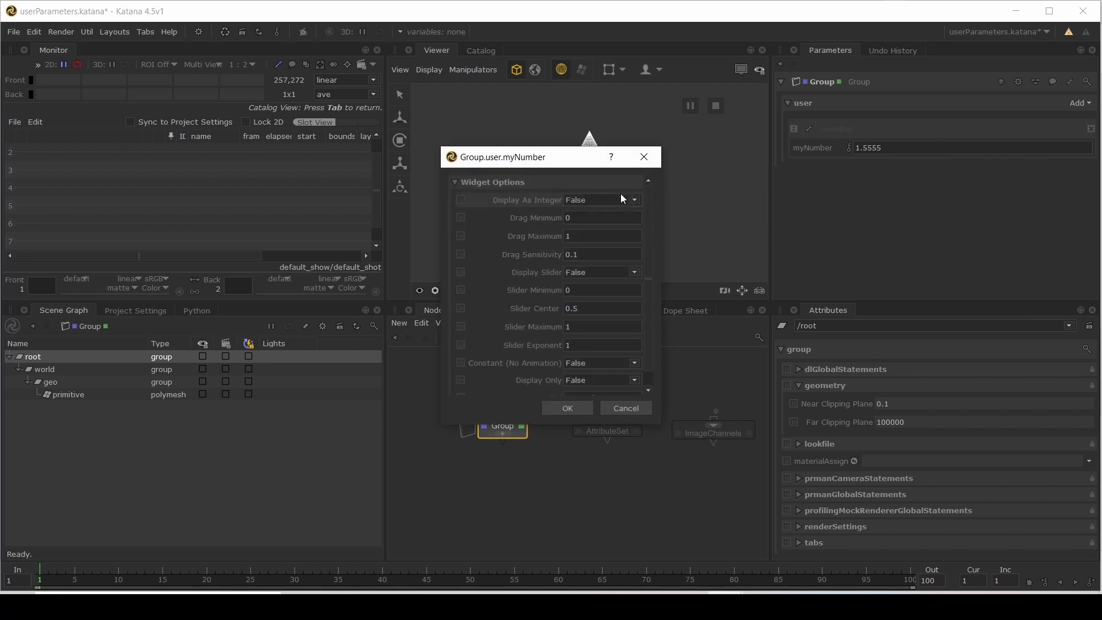
{"action": "left_click", "coordinate": [577, 202]}
{"action": "left_click", "coordinate": [577, 210]}
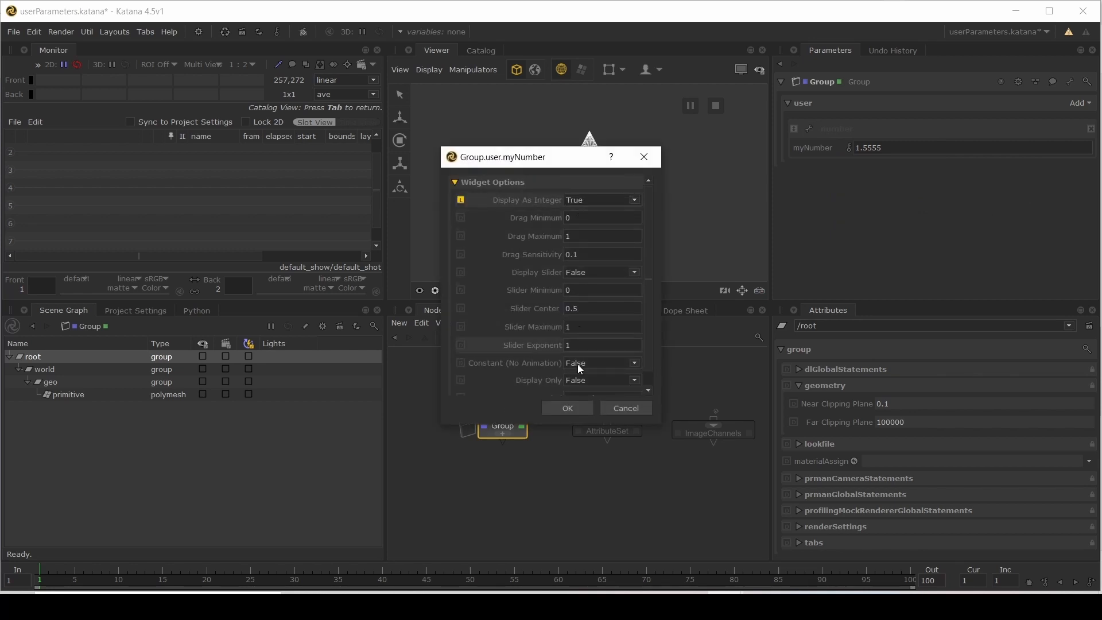
{"action": "left_click", "coordinate": [570, 405]}
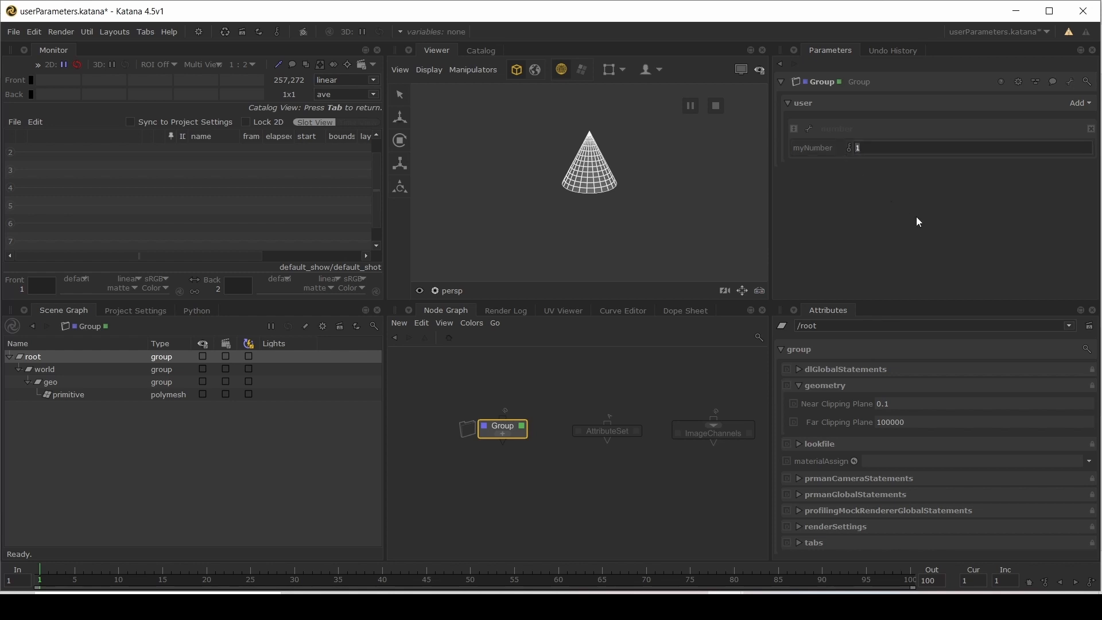
Step: Set myNumber to 5 and reset its Display As Integer widget option to the default False
{"action": "type", "text": "5"}
{"action": "left_click", "coordinate": [809, 132]}
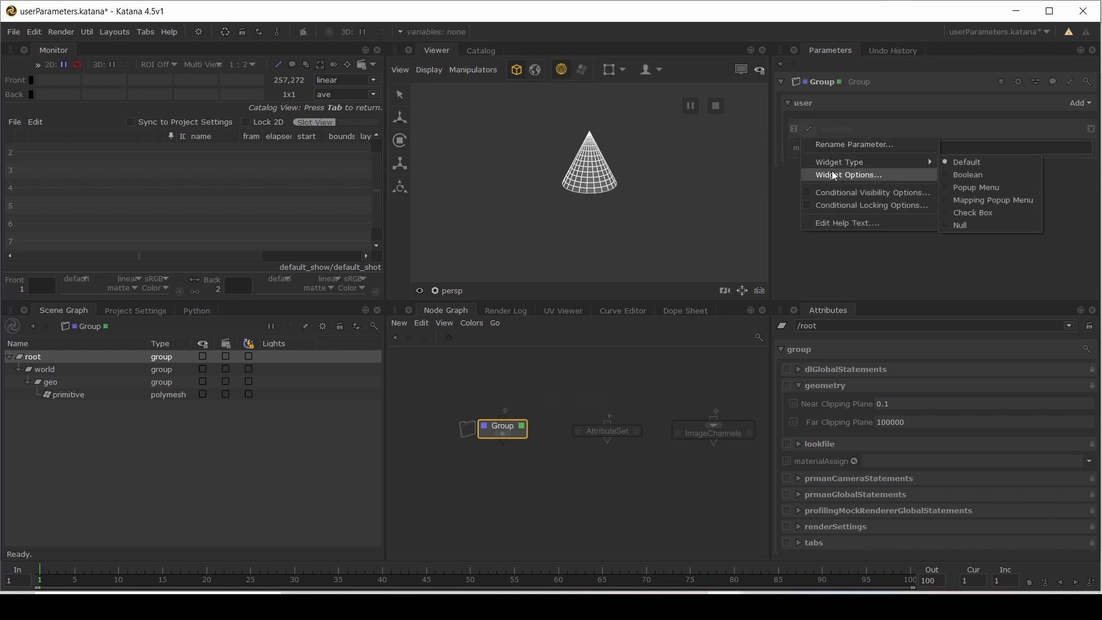
{"action": "left_click", "coordinate": [832, 171]}
{"action": "left_click", "coordinate": [461, 201]}
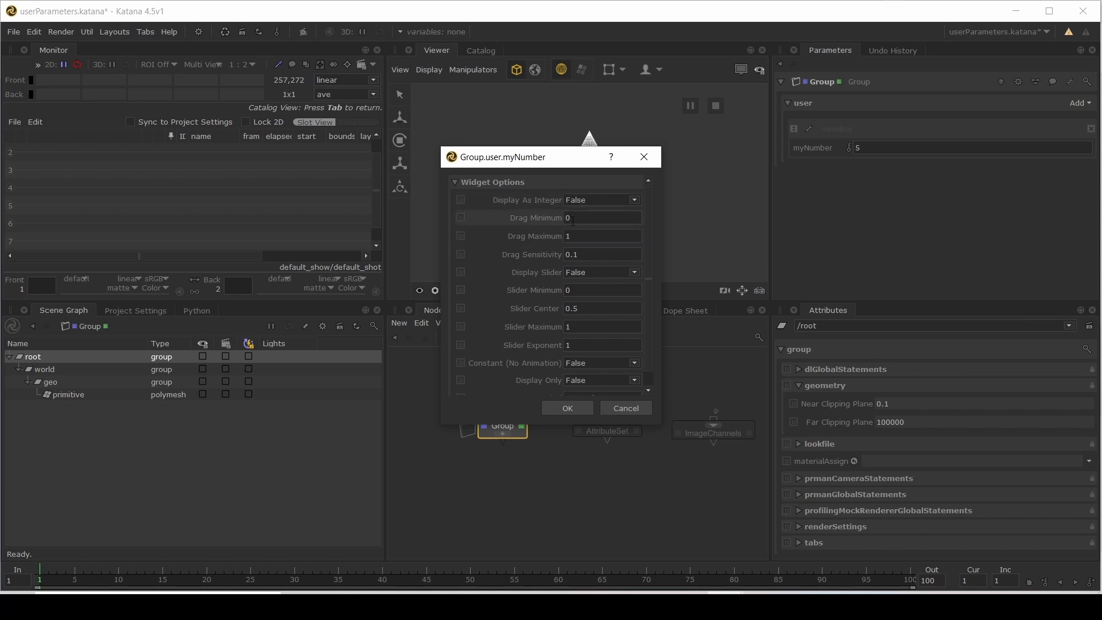
{"action": "left_click", "coordinate": [562, 406]}
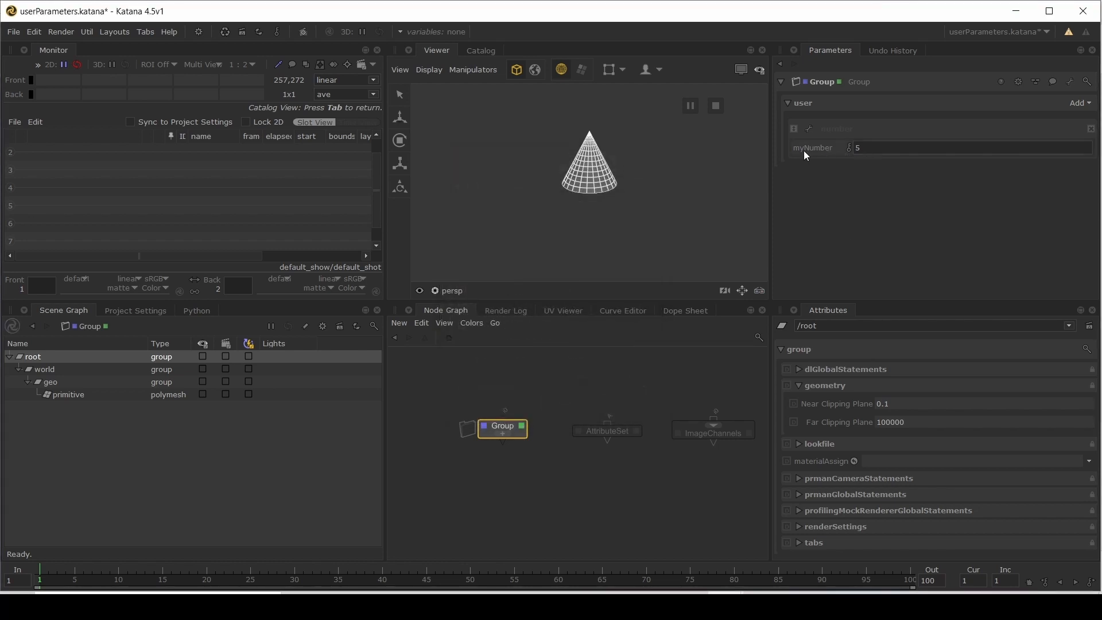
Step: Scrub myNumber to about -5.1, and enable its Drag Minimum of 0 and Drag Maximum of 1
{"action": "left_click_drag", "start_coordinate": [804, 150], "coordinate": [742, 236]}
{"action": "left_click", "coordinate": [809, 131]}
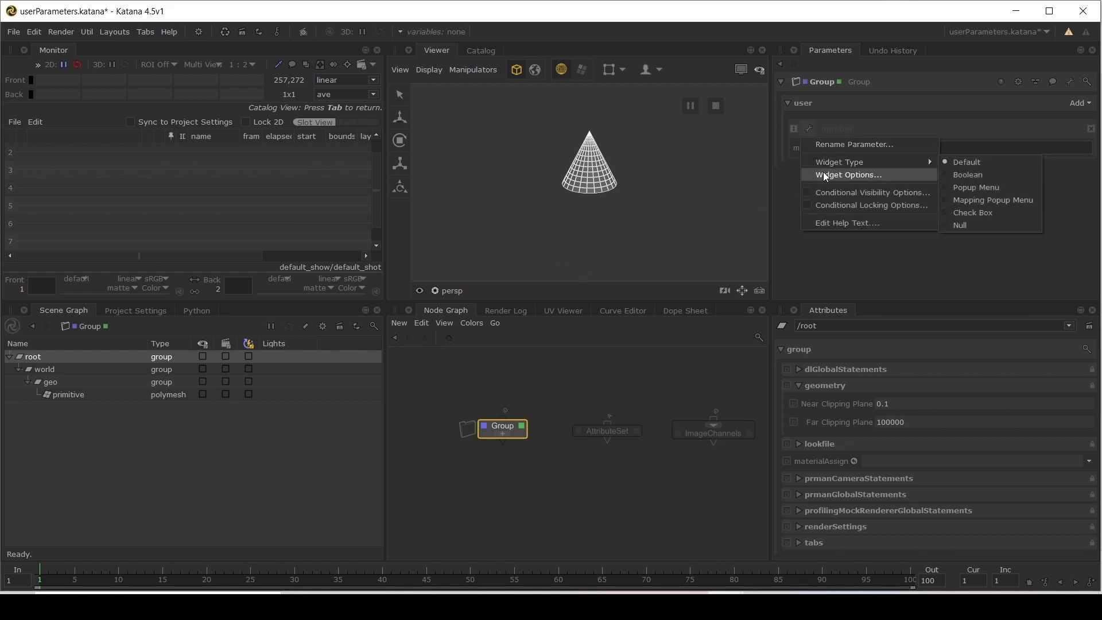
{"action": "left_click", "coordinate": [850, 174]}
{"action": "left_click", "coordinate": [461, 217]}
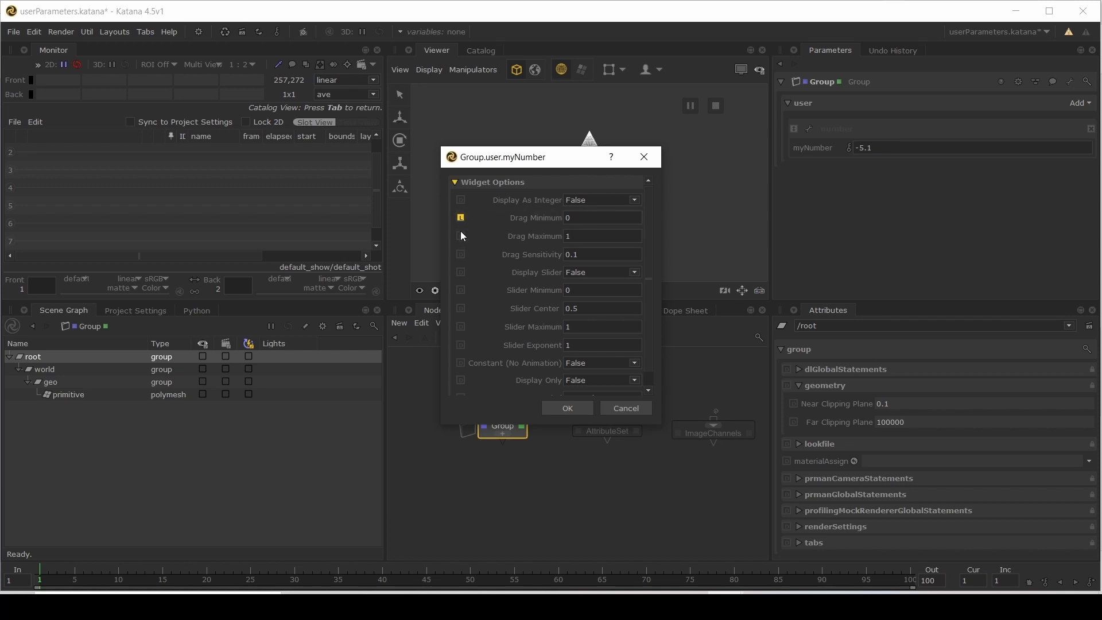
{"action": "left_click", "coordinate": [461, 236]}
{"action": "key", "text": "Return"}
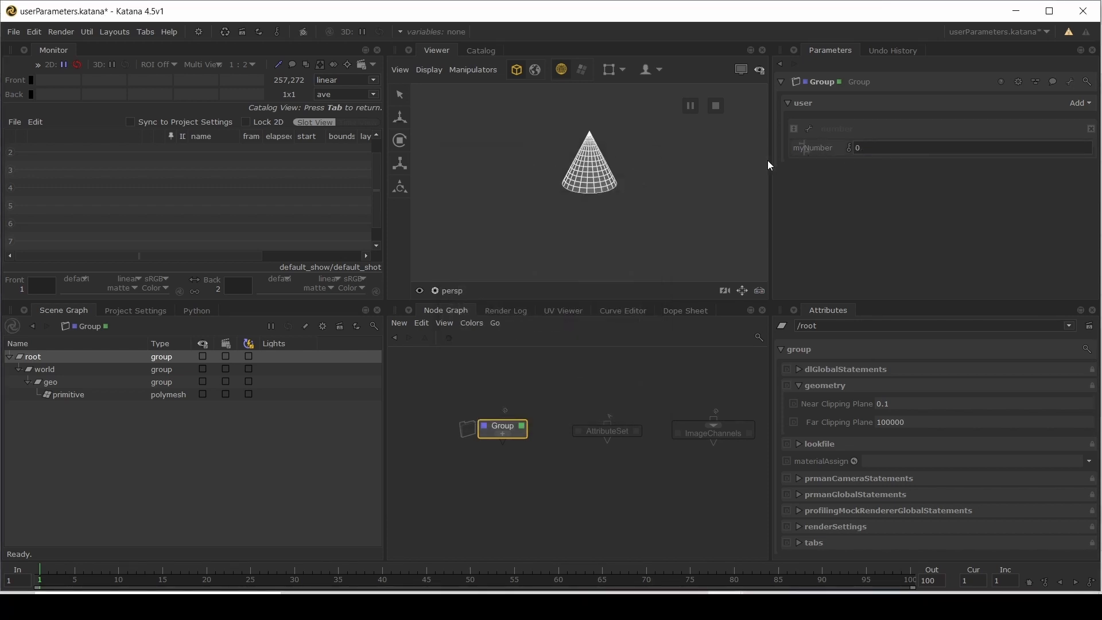
Step: Set myNumber's Drag Maximum to 100 and scrub its value to about 4.8
{"action": "left_click", "coordinate": [805, 134]}
{"action": "left_click", "coordinate": [822, 173]}
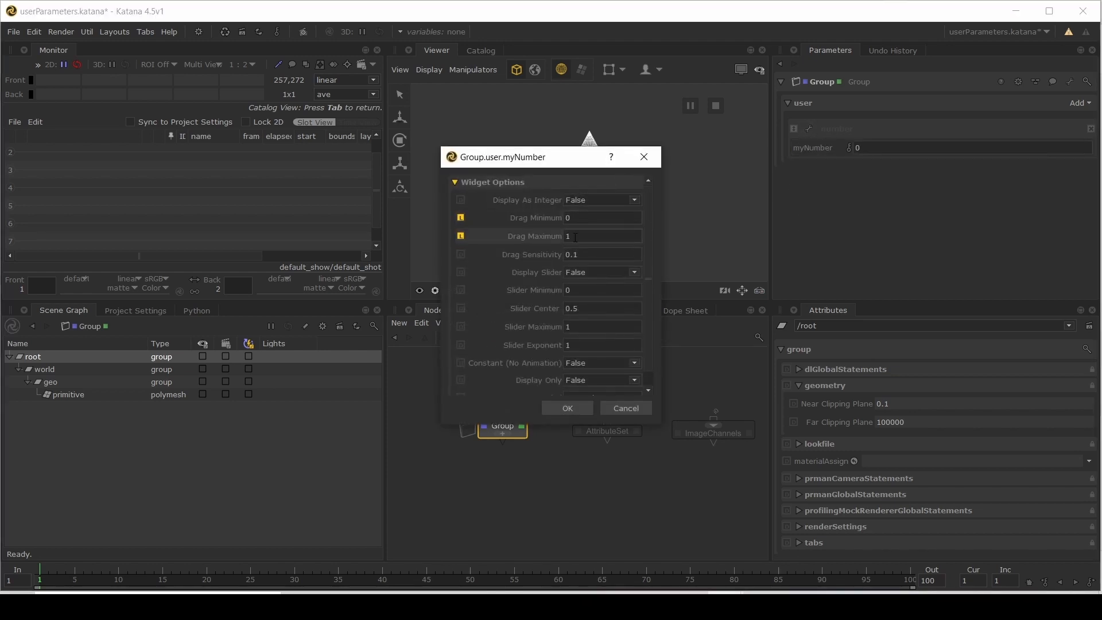
{"action": "left_click", "coordinate": [604, 237]}
{"action": "type", "text": "00"}
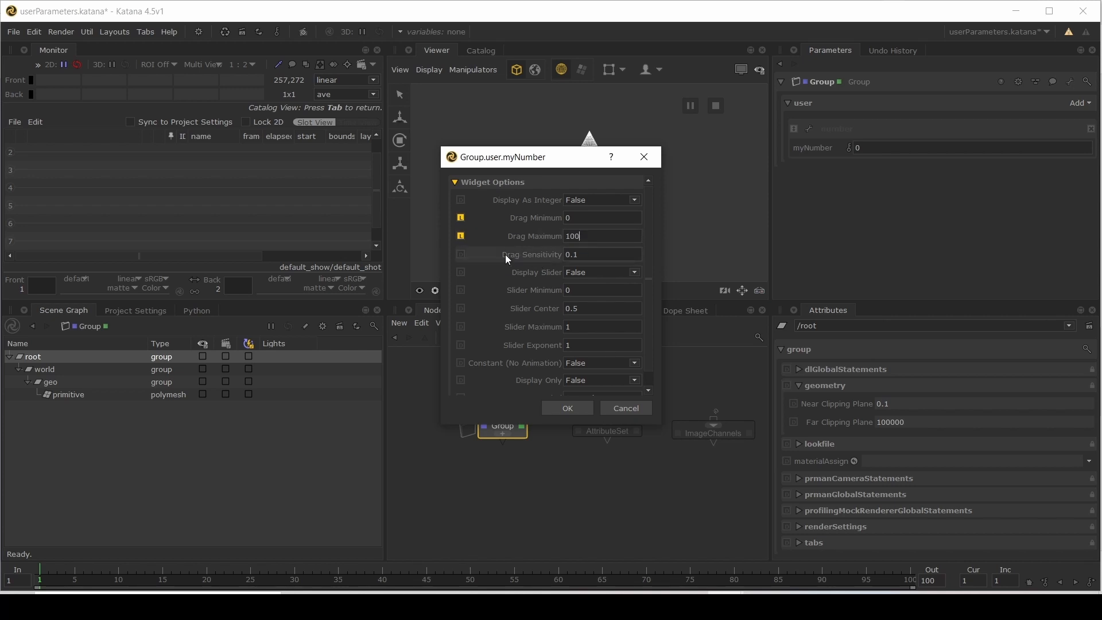
{"action": "left_click", "coordinate": [569, 408]}
{"action": "left_click_drag", "start_coordinate": [814, 148], "coordinate": [842, 149]}
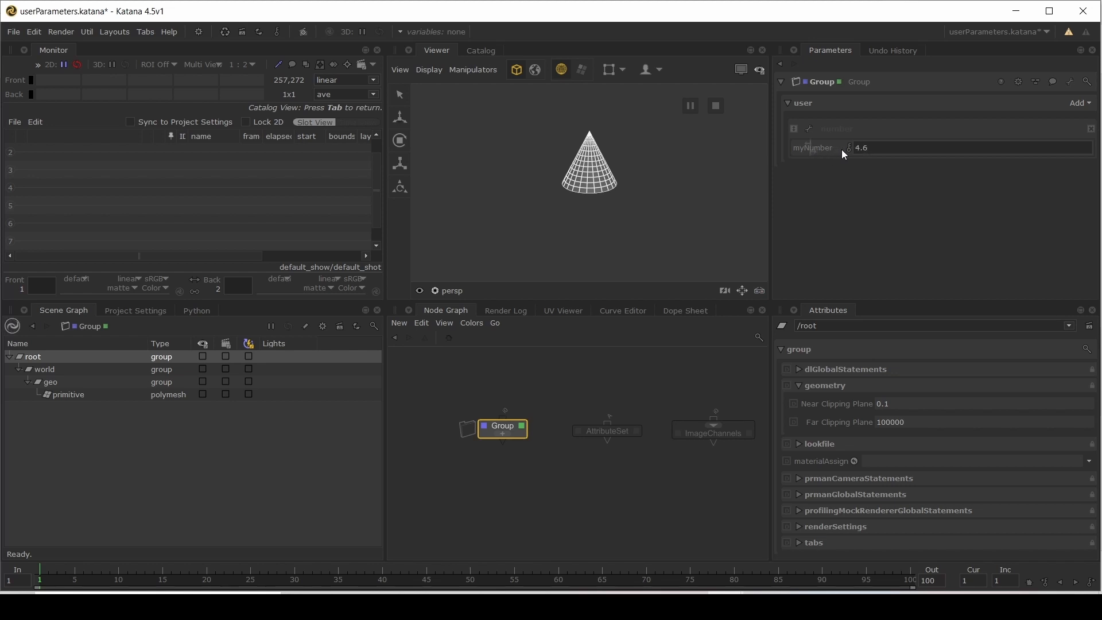
Step: Set myNumber's Drag Sensitivity widget option to 0.01 and scrub its value to about 4.98
{"action": "left_click", "coordinate": [810, 130]}
{"action": "left_click", "coordinate": [844, 175]}
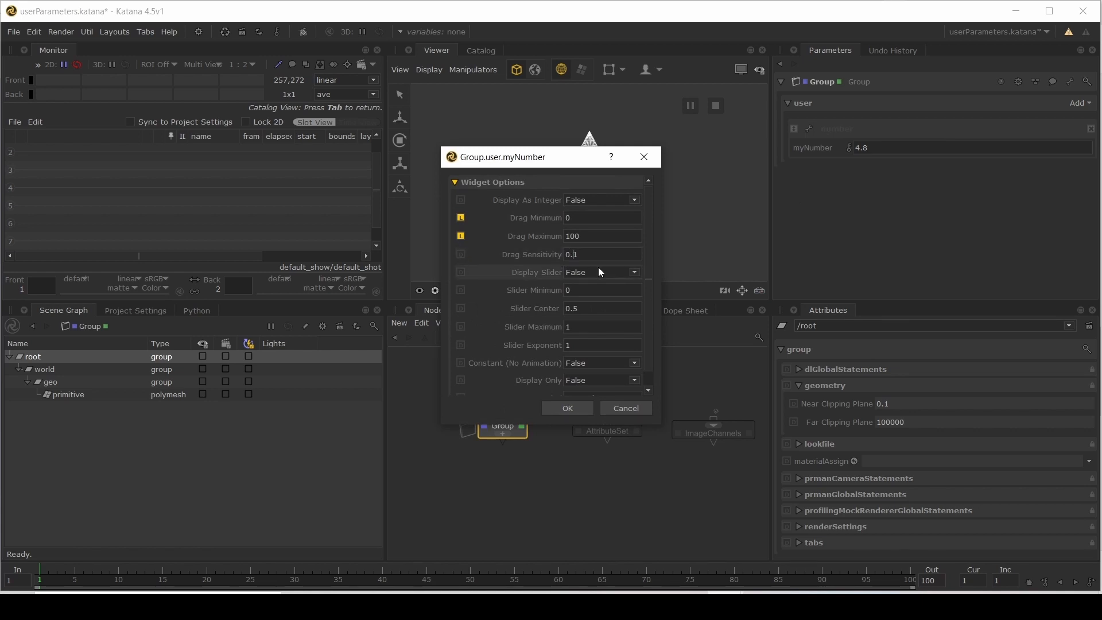
{"action": "left_click", "coordinate": [569, 408]}
{"action": "left_click_drag", "start_coordinate": [821, 149], "coordinate": [833, 150]}
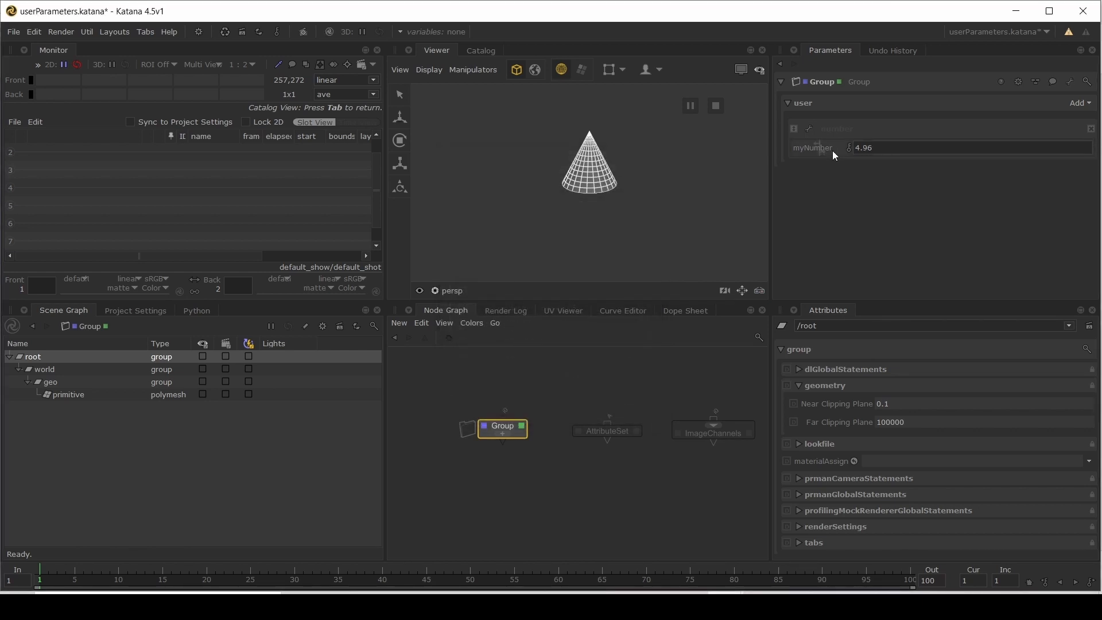
Step: Set myNumber's Drag Sensitivity widget option to 10 and scrub its value to 100
{"action": "left_click", "coordinate": [809, 130]}
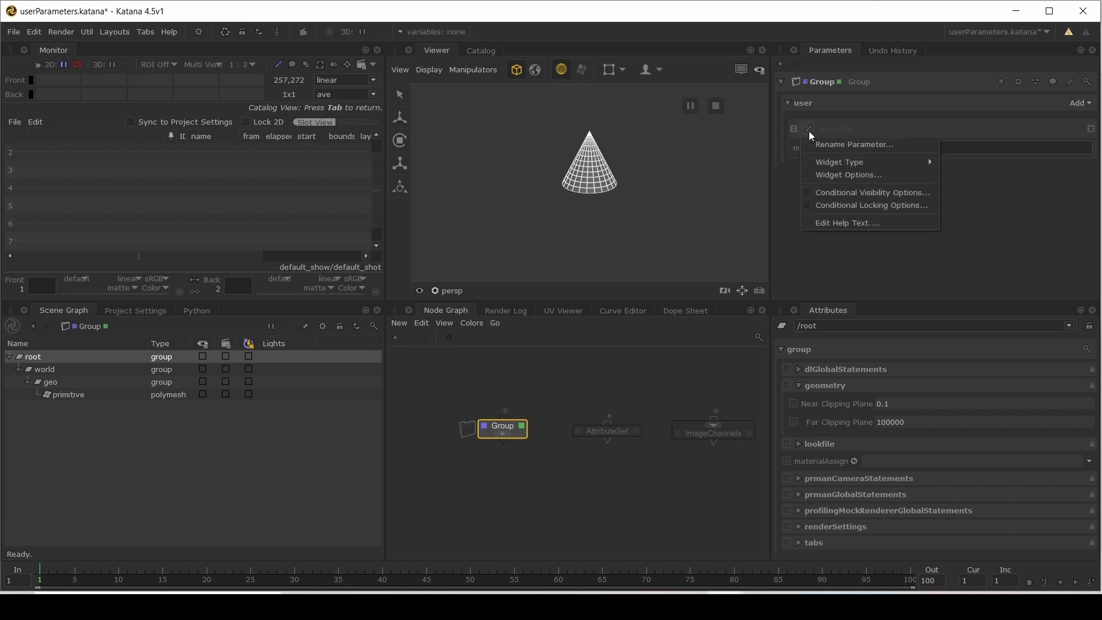
{"action": "left_click", "coordinate": [826, 176]}
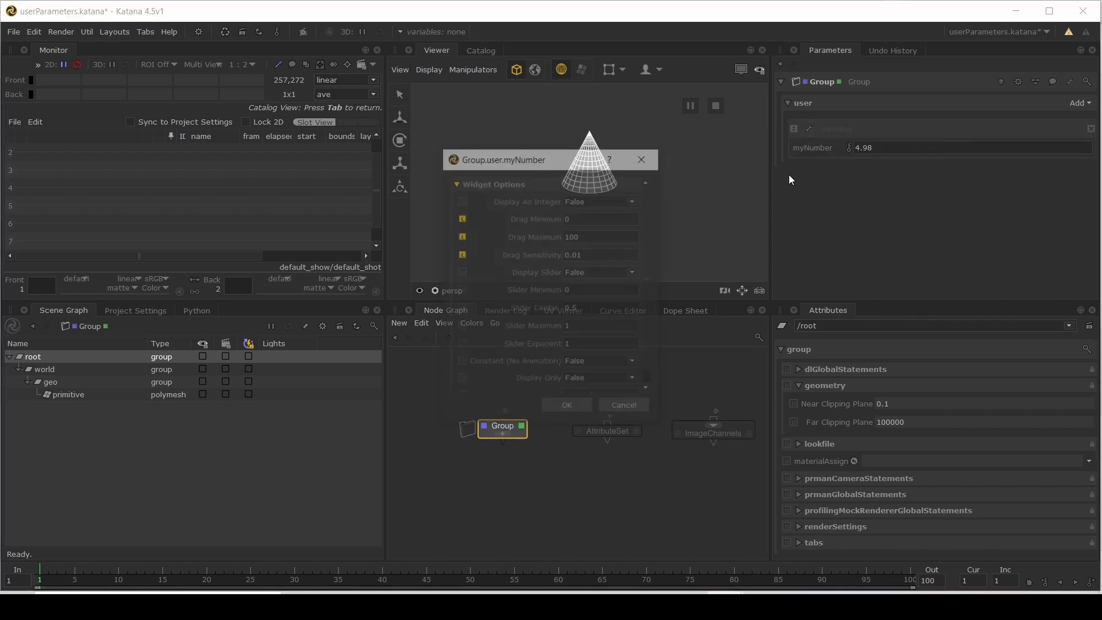
{"action": "double_click", "coordinate": [591, 256]}
{"action": "type", "text": "1"}
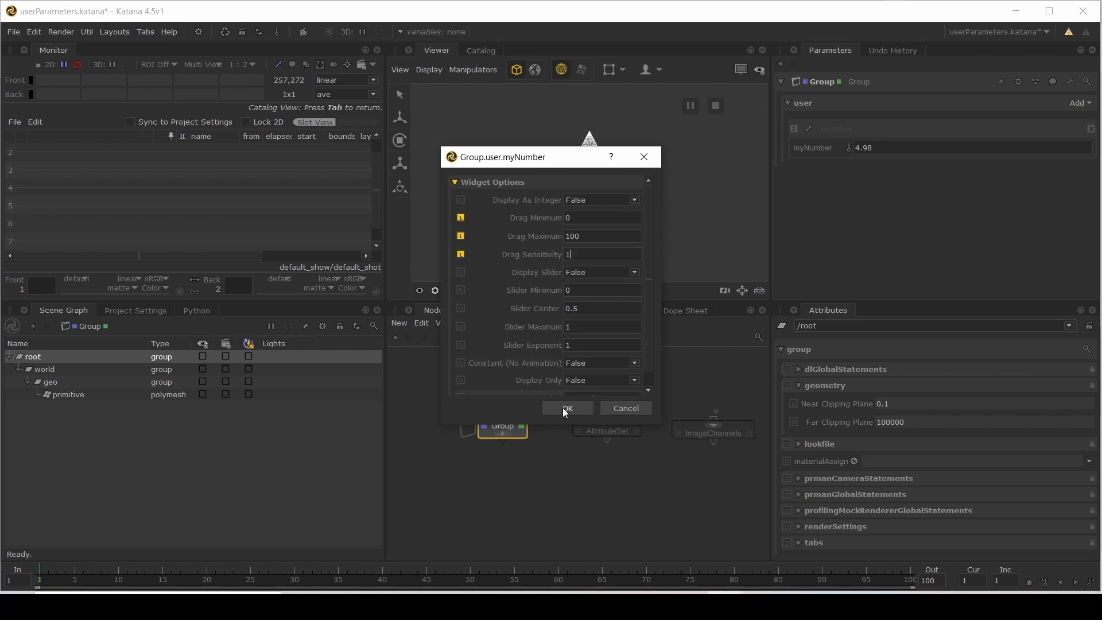
{"action": "type", "text": "0"}
{"action": "left_click", "coordinate": [567, 408]}
{"action": "mouse_move", "coordinate": [832, 146]}
{"action": "left_mouse_down"}
{"action": "mouse_move", "coordinate": [893, 149]}
{"action": "mouse_move", "coordinate": [830, 154]}
{"action": "left_mouse_up"}
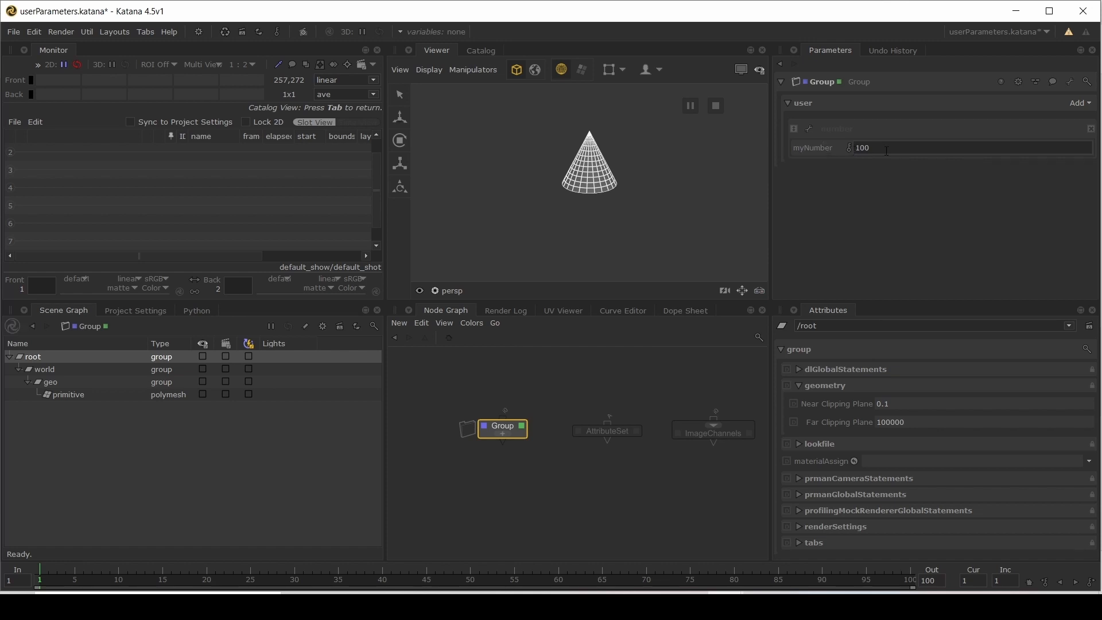
Step: Enter 0 for myNumber and scrub its value up to 60
{"action": "double_click", "coordinate": [856, 149]}
{"action": "type", "text": "0"}
{"action": "key", "text": "Return"}
{"action": "left_click_drag", "start_coordinate": [804, 150], "coordinate": [808, 152]}
Step: Reset myNumber's Drag Sensitivity widget option to its default of 0.1
{"action": "right_click", "coordinate": [808, 137]}
{"action": "left_click", "coordinate": [821, 170]}
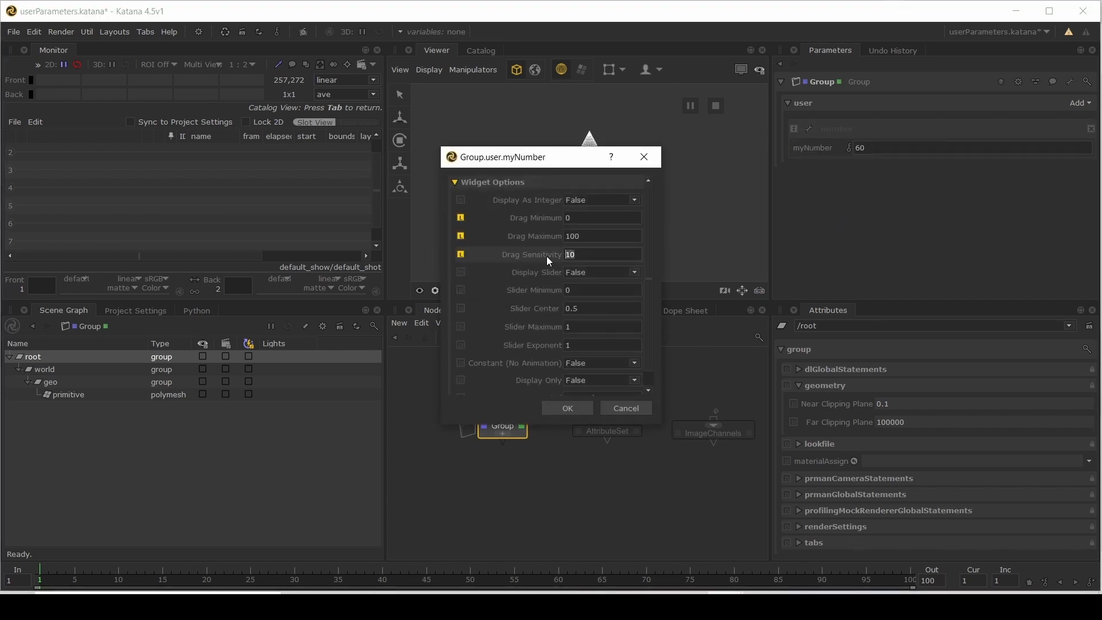
{"action": "left_click", "coordinate": [462, 254]}
Step: Set myNumber's Display Slider widget option to True and move the slider to about 0.577
{"action": "left_click", "coordinate": [567, 275]}
{"action": "left_click", "coordinate": [581, 294]}
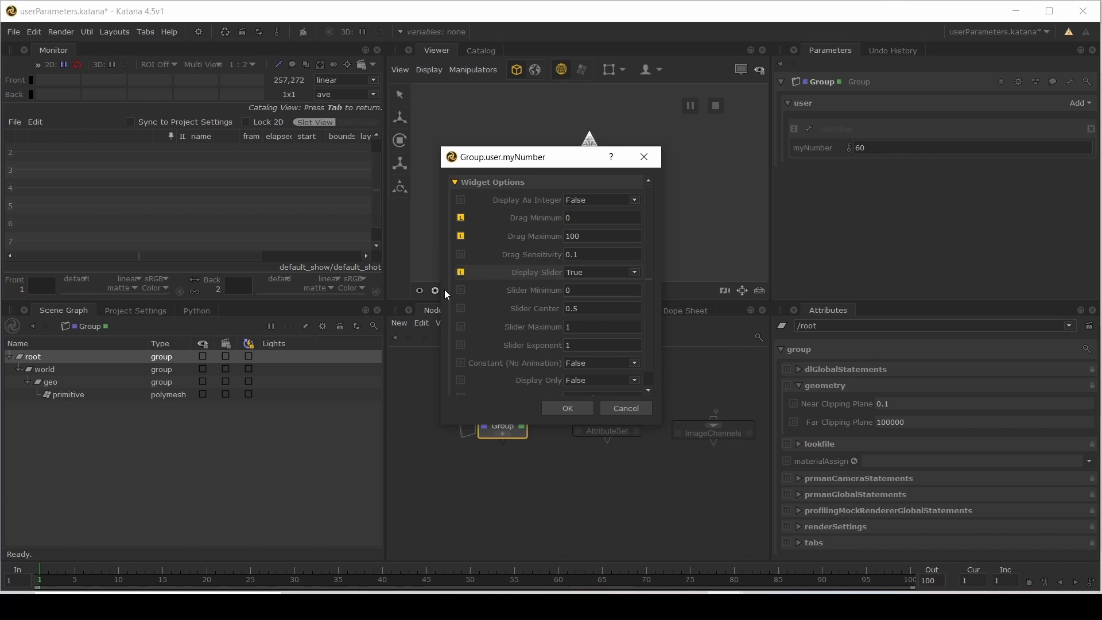
{"action": "left_click", "coordinate": [566, 408]}
{"action": "left_click", "coordinate": [1009, 149]}
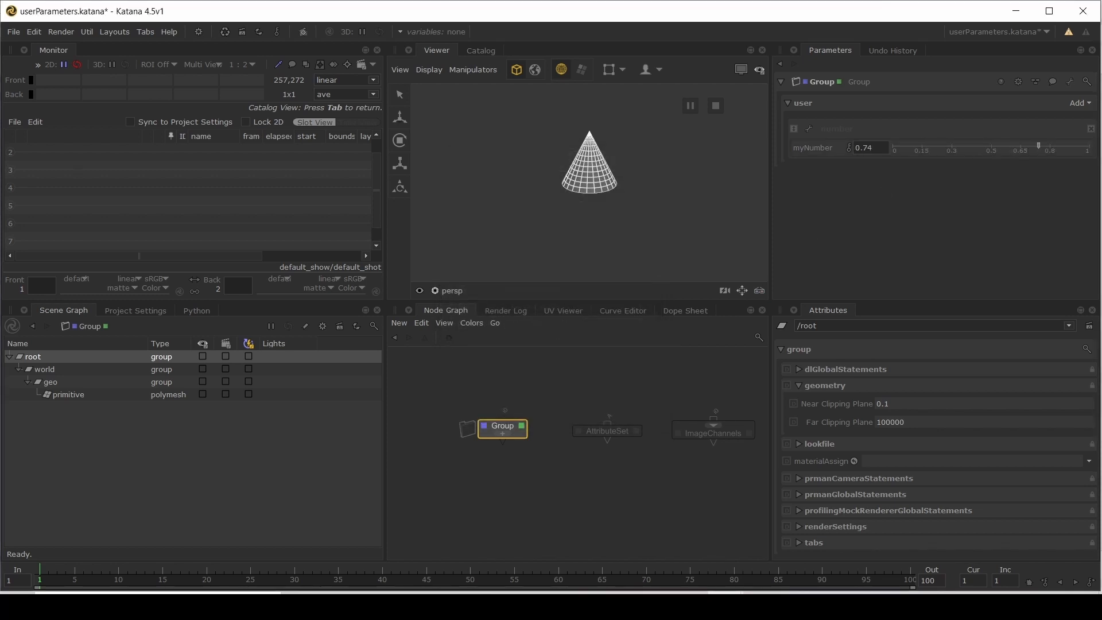
Step: Set myNumber's Slider Center to 10 and Slider Maximum to 100, and move the slider to about 2.8
{"action": "left_click", "coordinate": [809, 129]}
{"action": "left_click", "coordinate": [817, 174]}
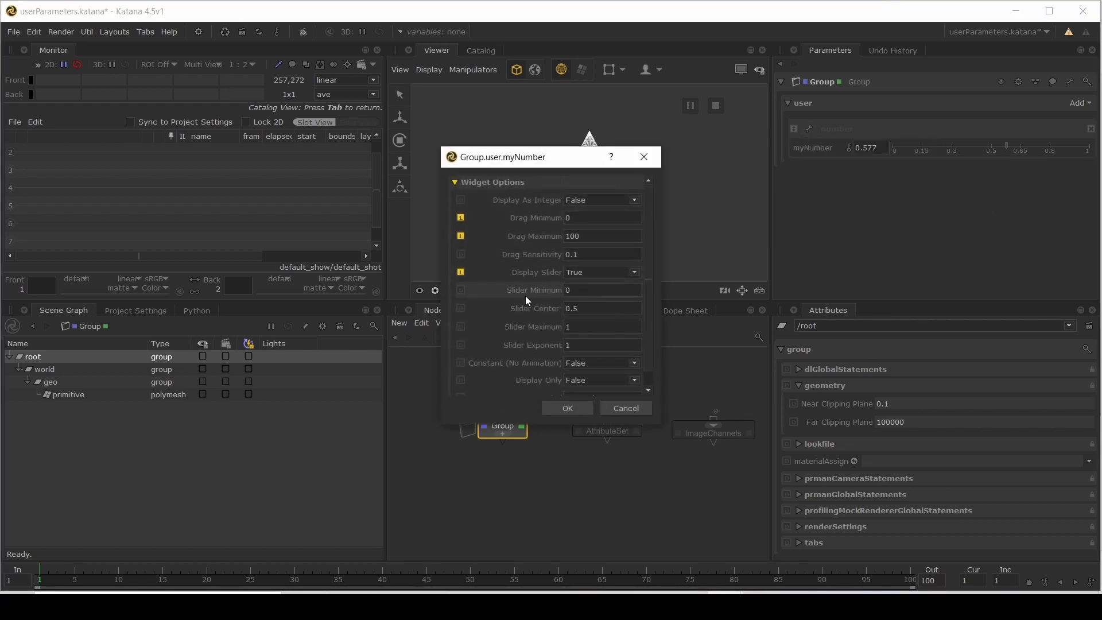
{"action": "left_click", "coordinate": [607, 309]}
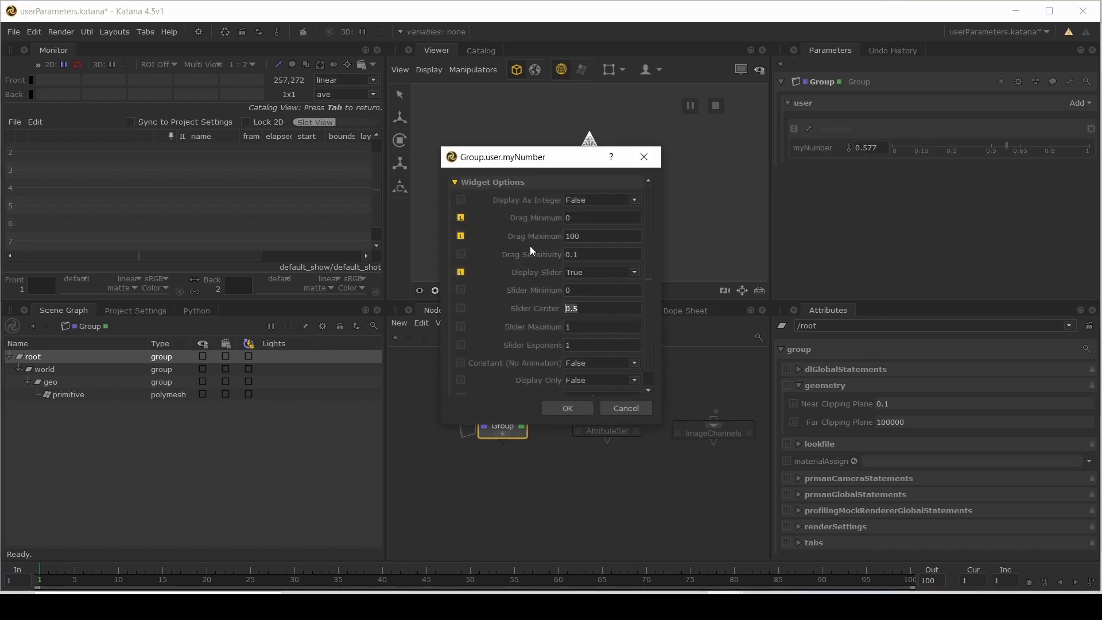
{"action": "type", "text": "10"}
{"action": "key", "text": "Tab"}
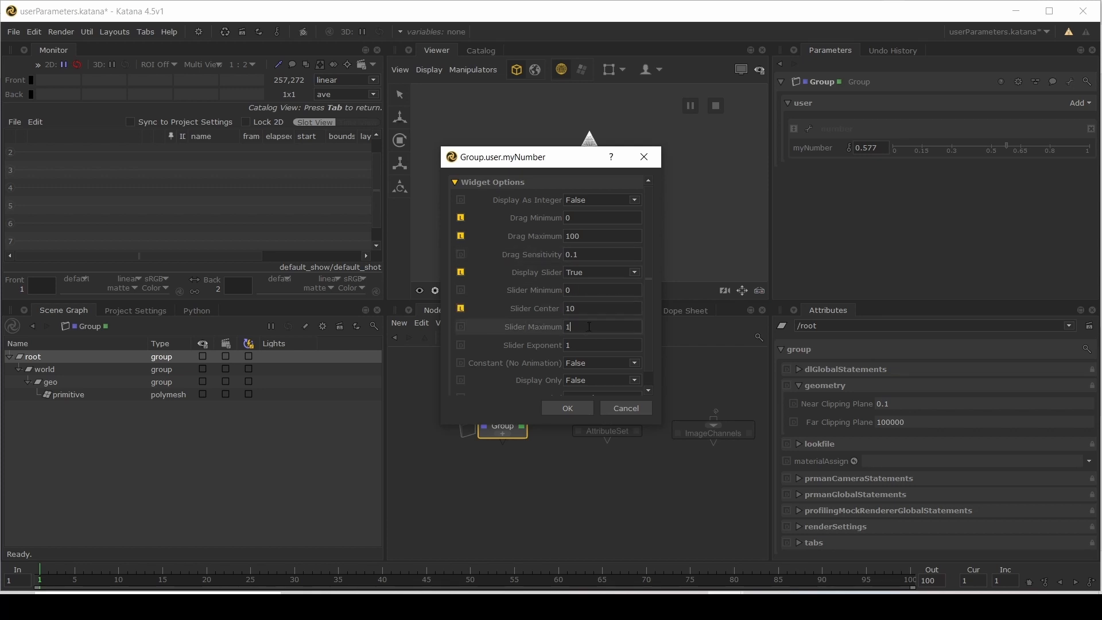
{"action": "type", "text": "00"}
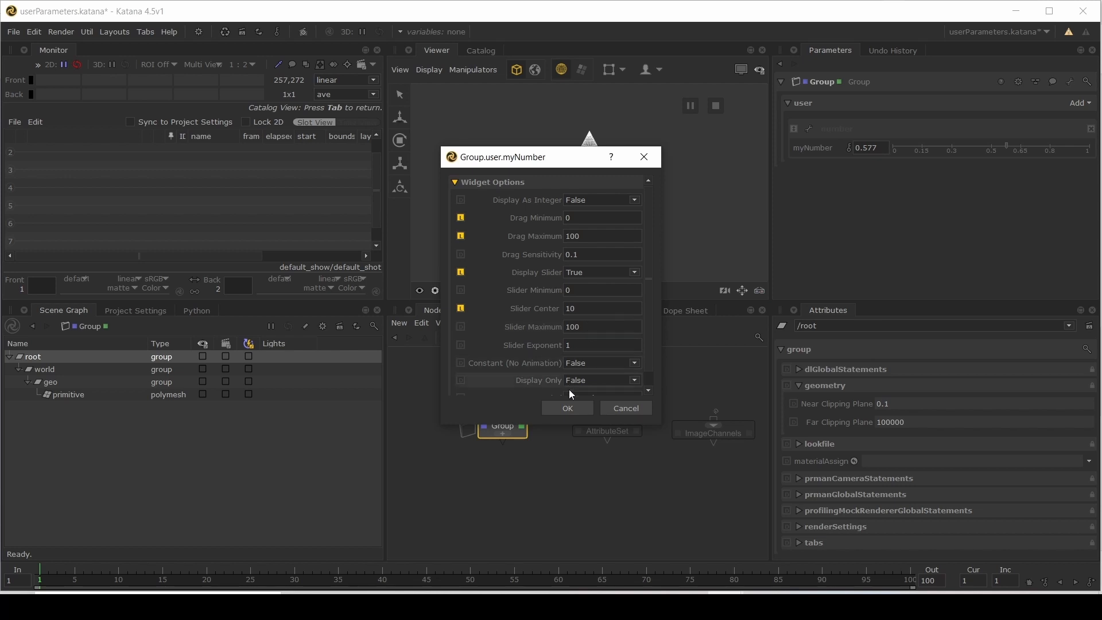
{"action": "left_click", "coordinate": [568, 407]}
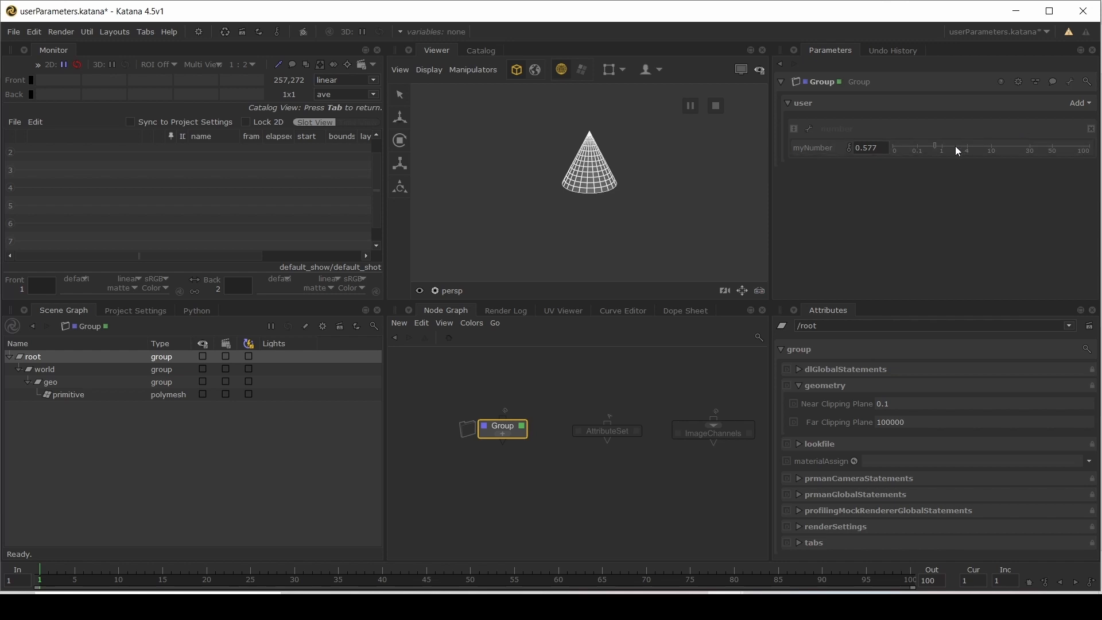
{"action": "mouse_move", "coordinate": [956, 148]}
{"action": "left_mouse_down"}
{"action": "mouse_move", "coordinate": [991, 148]}
{"action": "mouse_move", "coordinate": [959, 148]}
{"action": "left_mouse_up"}
Step: Set myNumber's Slider Exponent widget option to 2 and move the slider to 80
{"action": "left_click", "coordinate": [810, 129]}
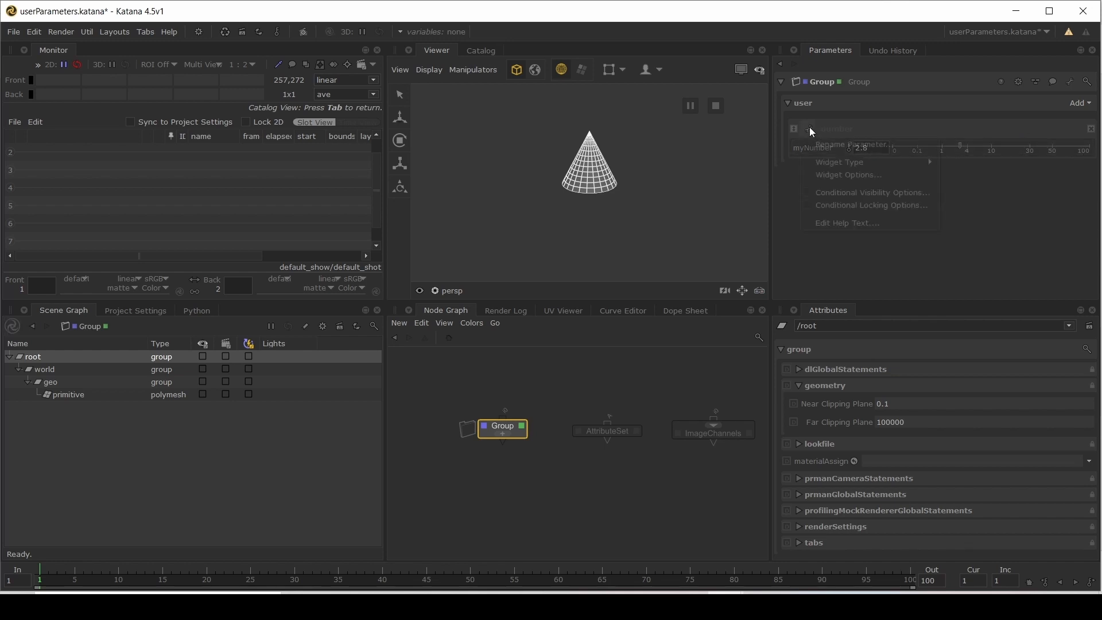
{"action": "left_click", "coordinate": [830, 174]}
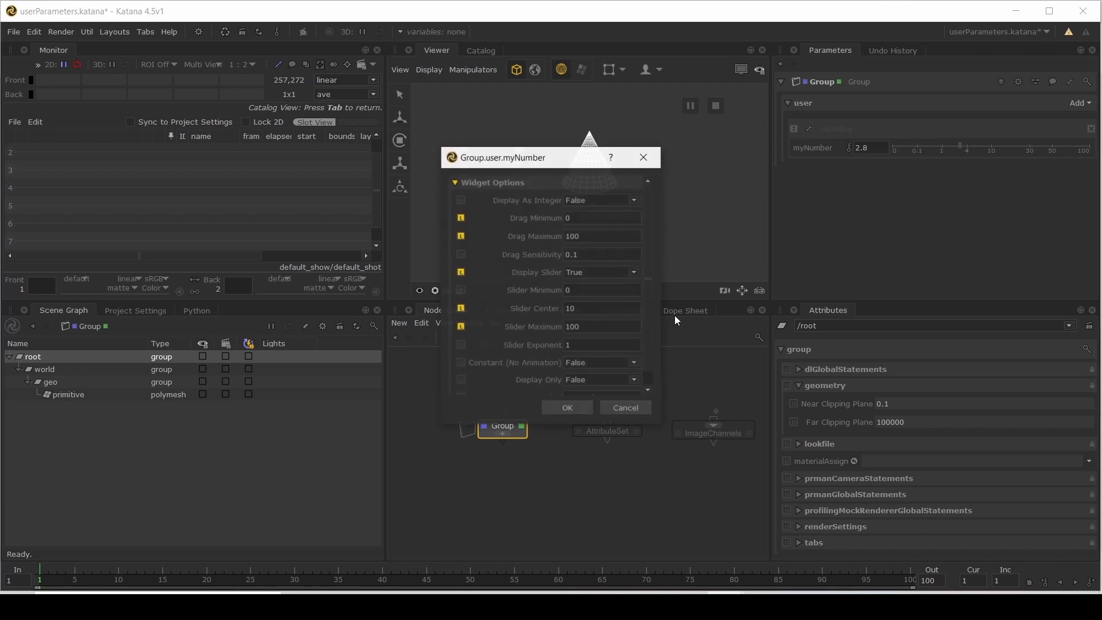
{"action": "left_click", "coordinate": [592, 344]}
{"action": "type", "text": "1"}
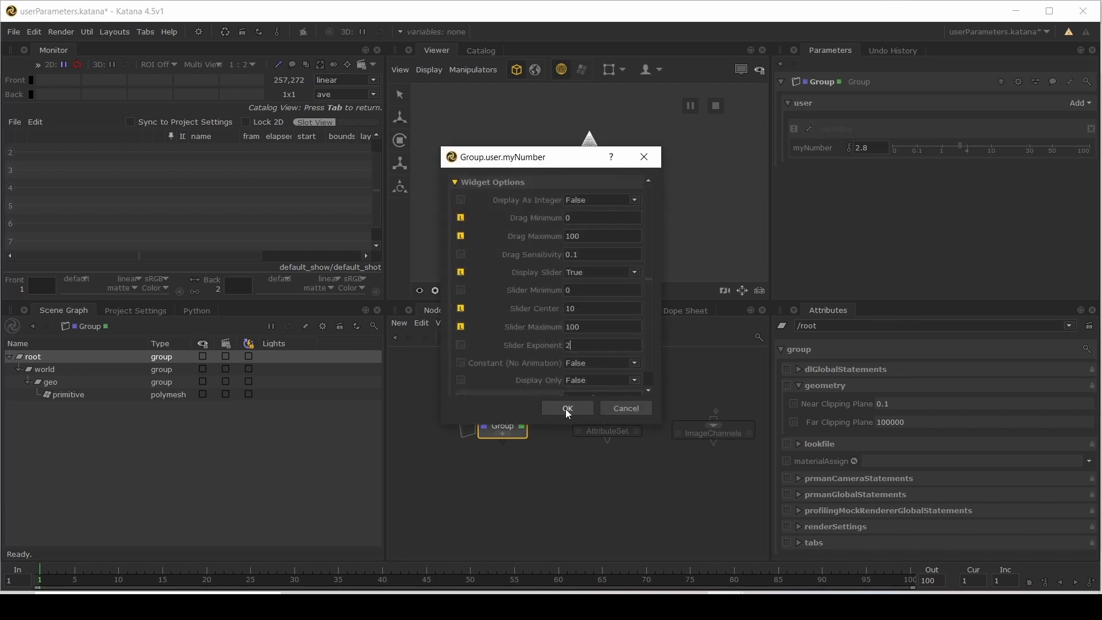
{"action": "left_click", "coordinate": [558, 409]}
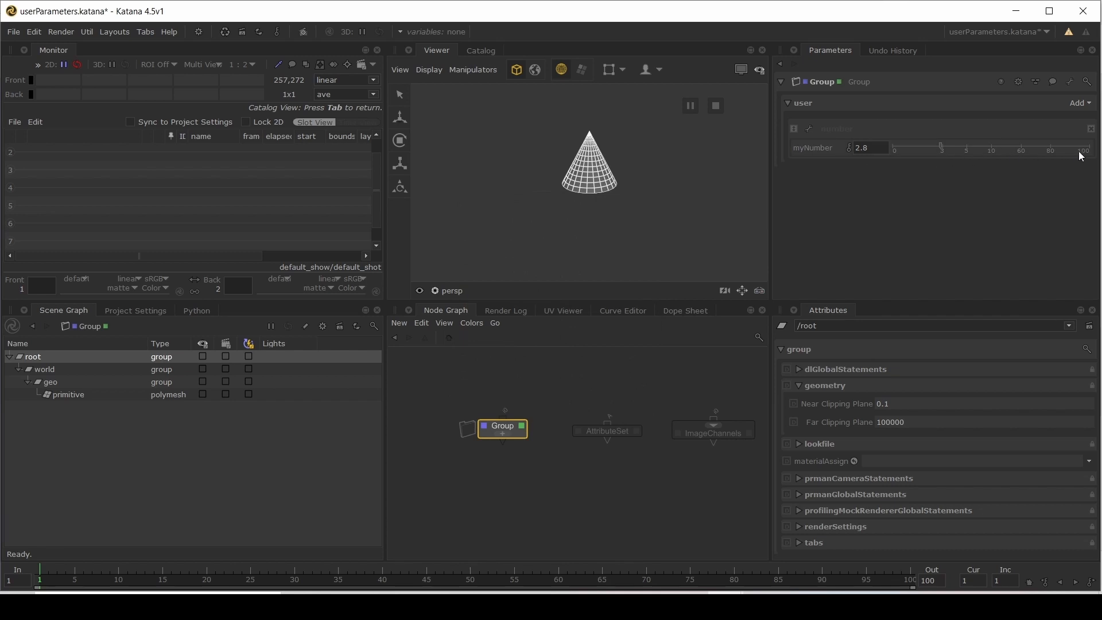
{"action": "left_click_drag", "start_coordinate": [943, 148], "coordinate": [1053, 154]}
Step: Set myNumber's Constant (No Animation) widget option to True
{"action": "left_click", "coordinate": [808, 131]}
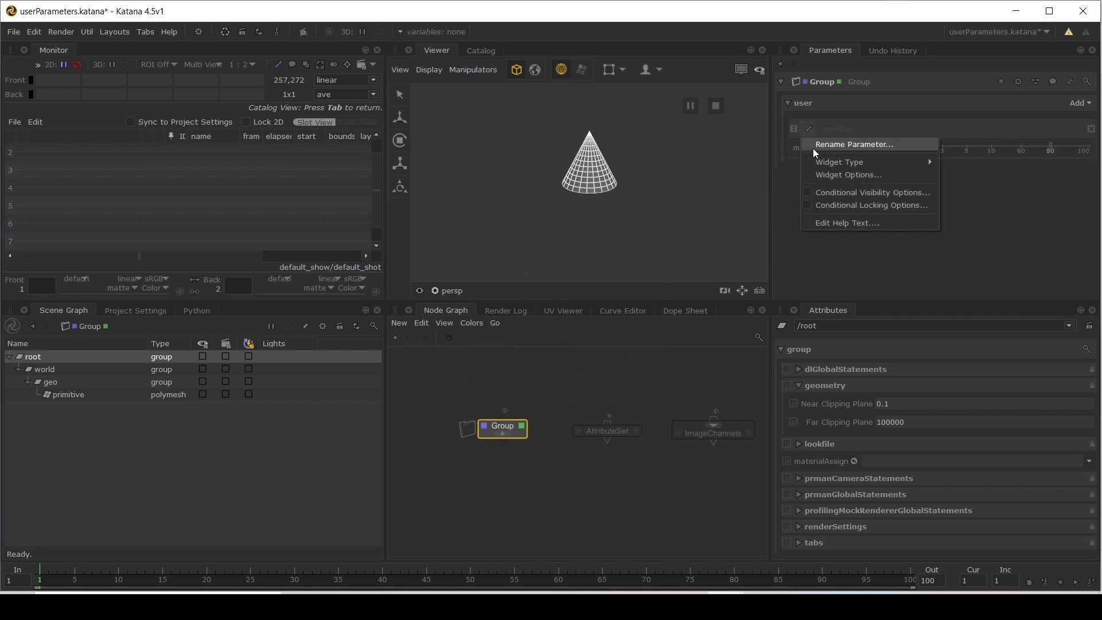
{"action": "left_click", "coordinate": [821, 174]}
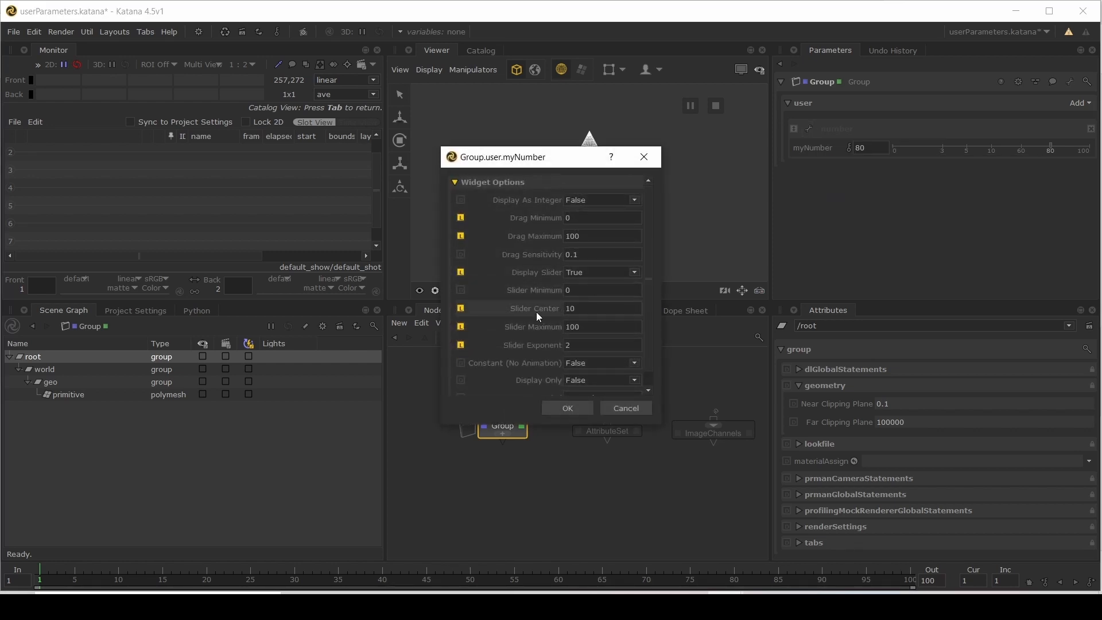
{"action": "left_click", "coordinate": [601, 310]}
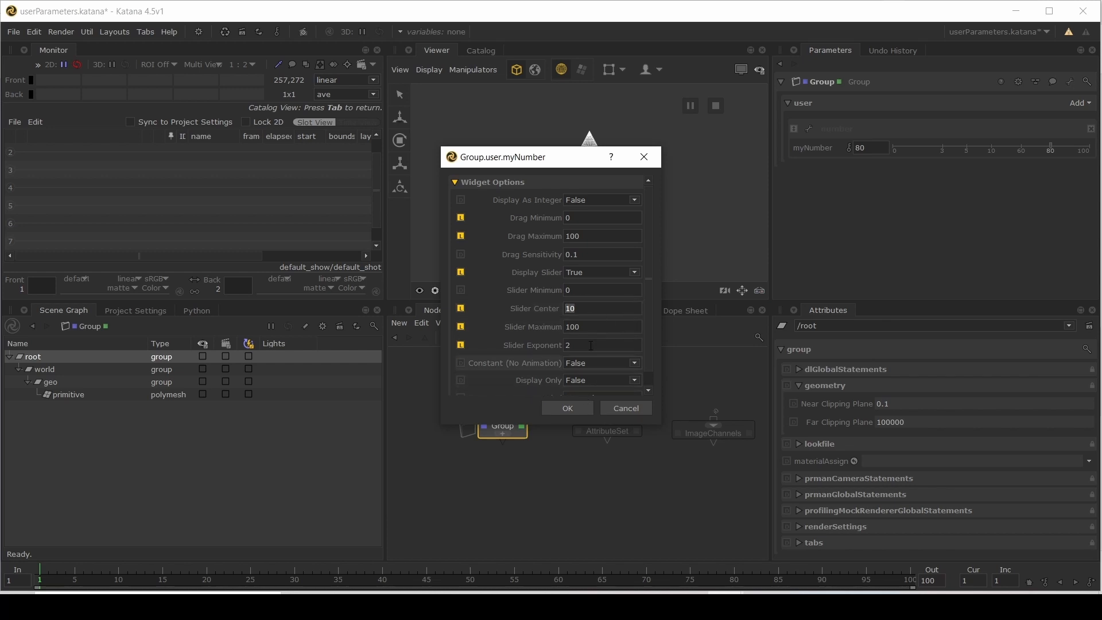
{"action": "scroll", "coordinate": [648, 324], "scroll_direction": "down", "scroll_amount": 1}
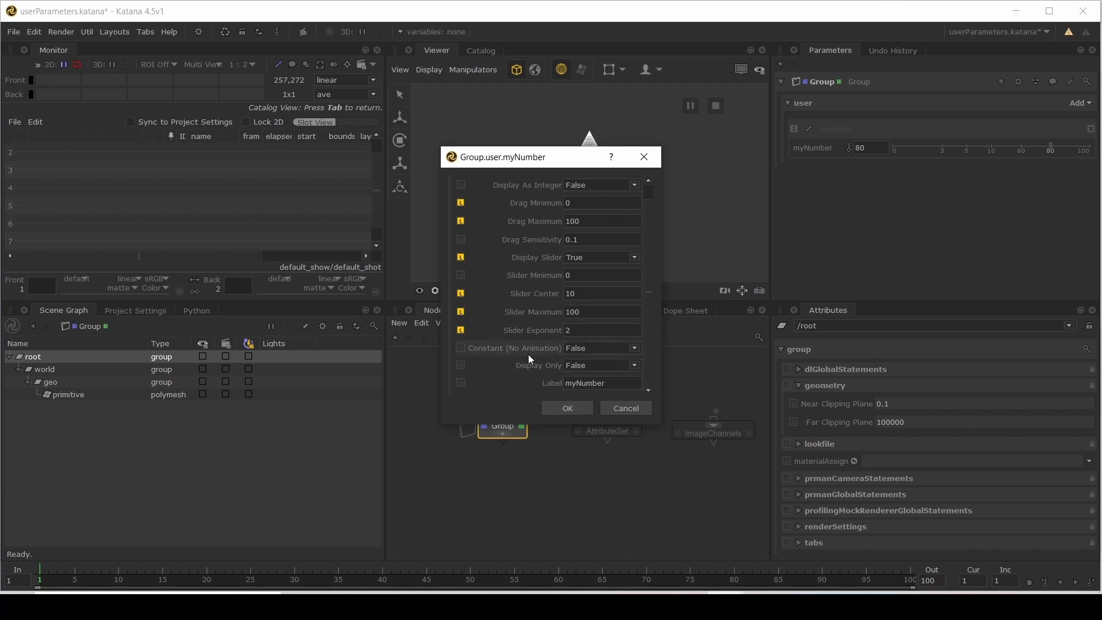
{"action": "left_click", "coordinate": [594, 350]}
{"action": "left_click", "coordinate": [589, 360]}
{"action": "left_click", "coordinate": [560, 407]}
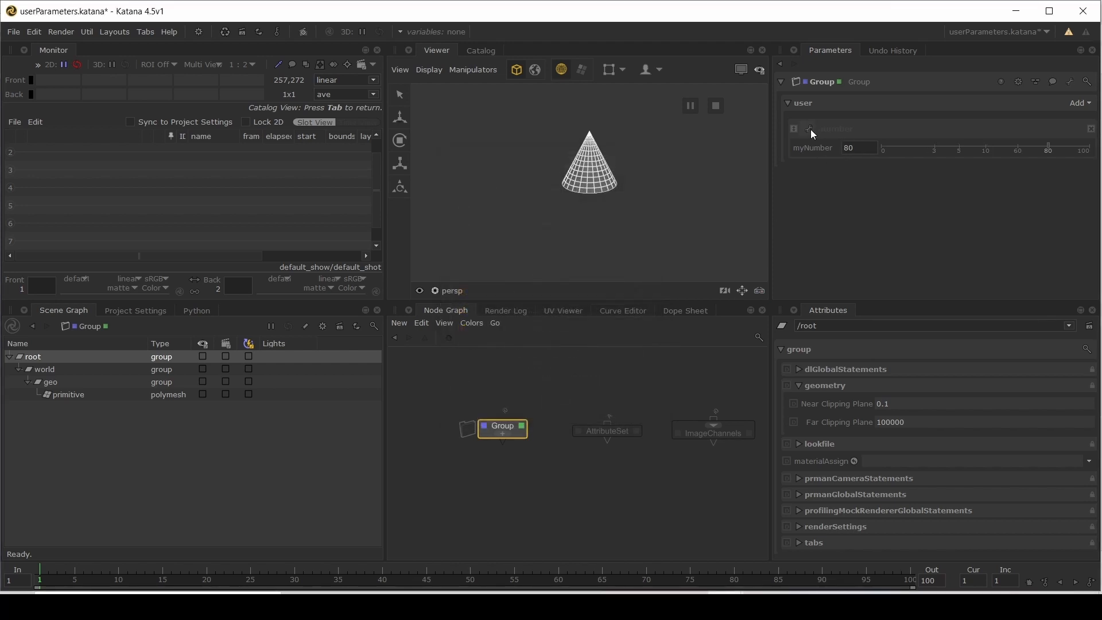
Step: Reset myNumber's Constant (No Animation) option to the default False and set Display Only to True
{"action": "left_click", "coordinate": [809, 130]}
{"action": "left_click", "coordinate": [844, 174]}
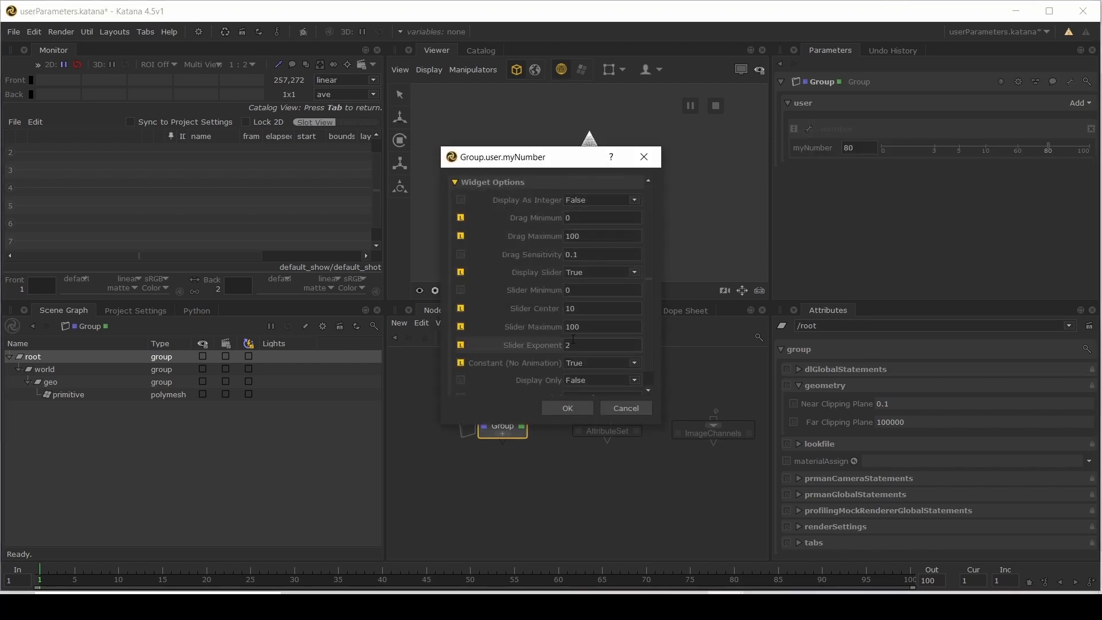
{"action": "left_click", "coordinate": [460, 363]}
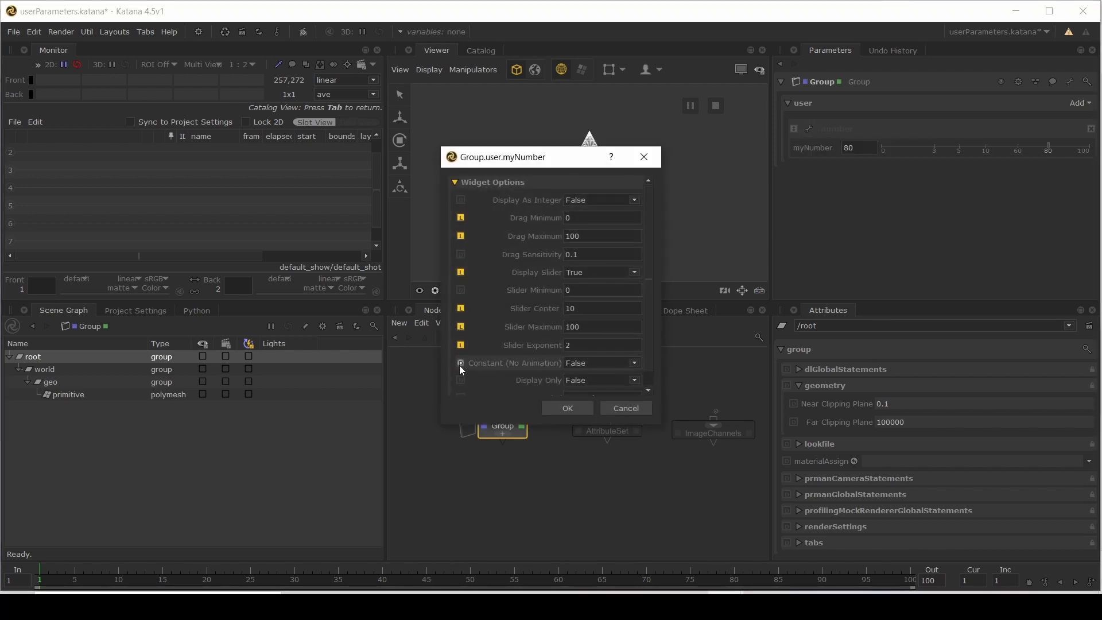
{"action": "left_click", "coordinate": [576, 380]}
{"action": "left_click", "coordinate": [578, 392]}
{"action": "left_click", "coordinate": [569, 408]}
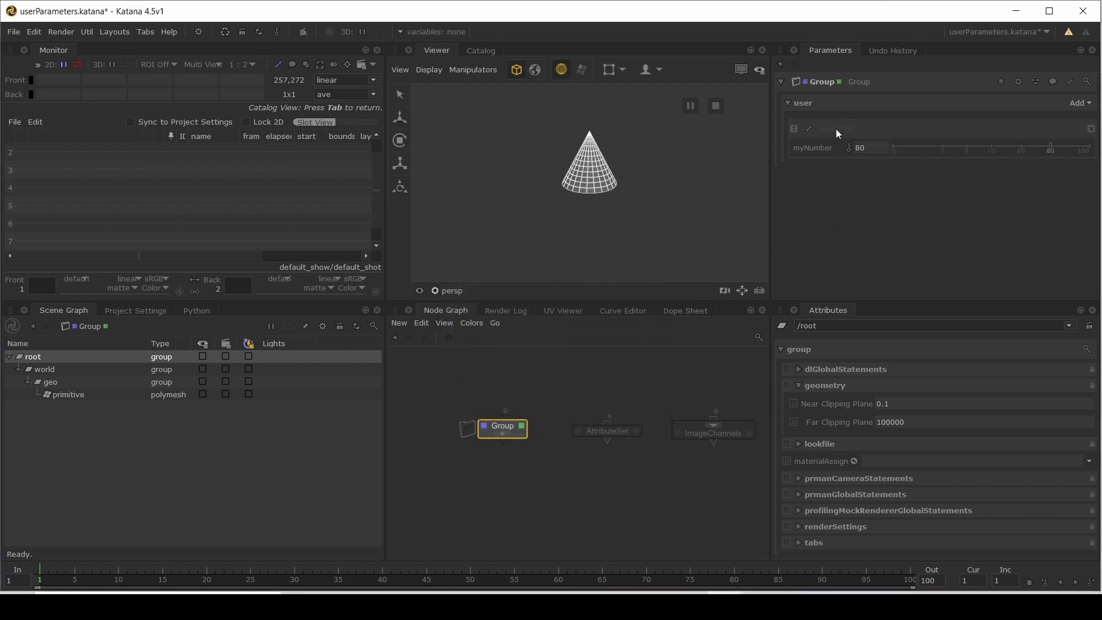
Step: Reset myNumber's Display Only option to the default False and set its Label to "My Number"
{"action": "left_click", "coordinate": [809, 130]}
{"action": "left_click", "coordinate": [847, 176]}
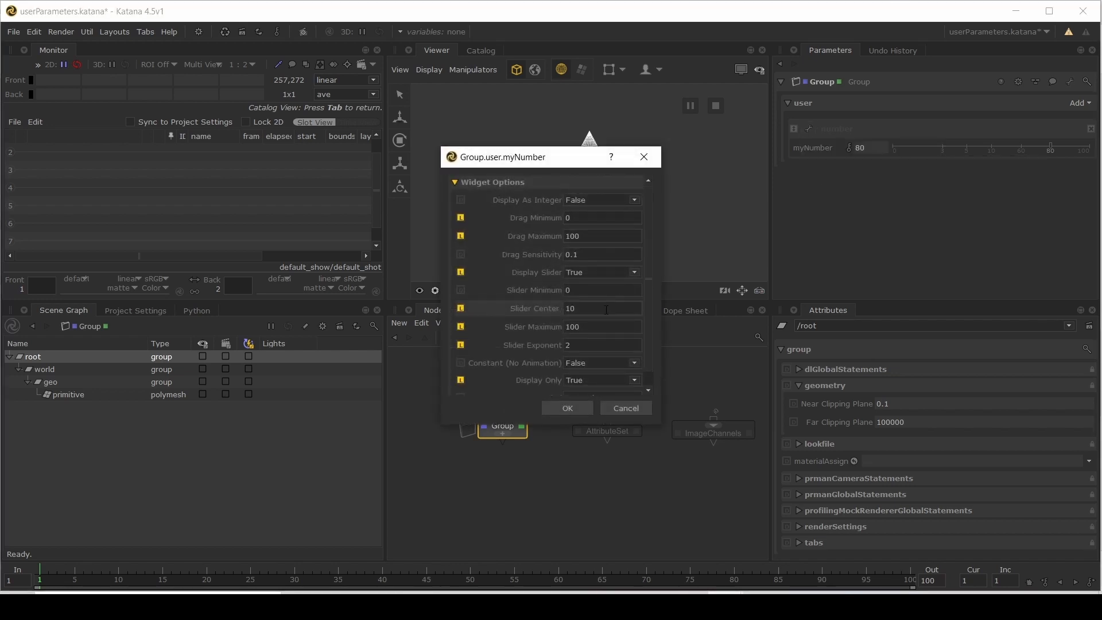
{"action": "scroll", "coordinate": [514, 312], "scroll_direction": "down", "scroll_amount": 1}
{"action": "left_click", "coordinate": [461, 366]}
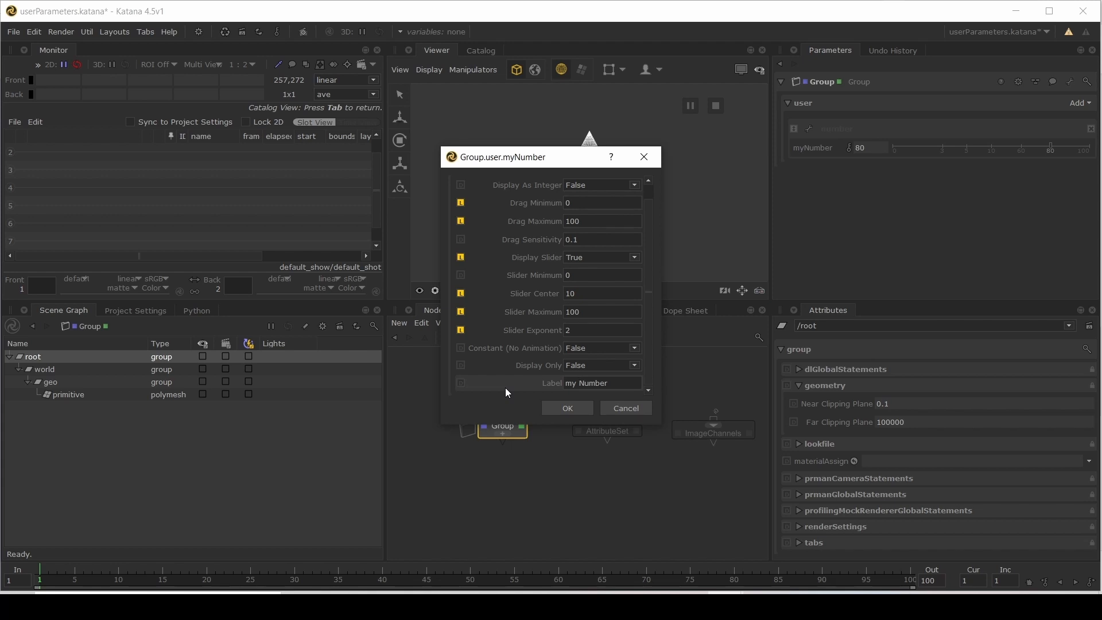
{"action": "key", "text": "Home"}
{"action": "key", "text": "Delete"}
{"action": "type", "text": "M"}
{"action": "left_click", "coordinate": [555, 409]}
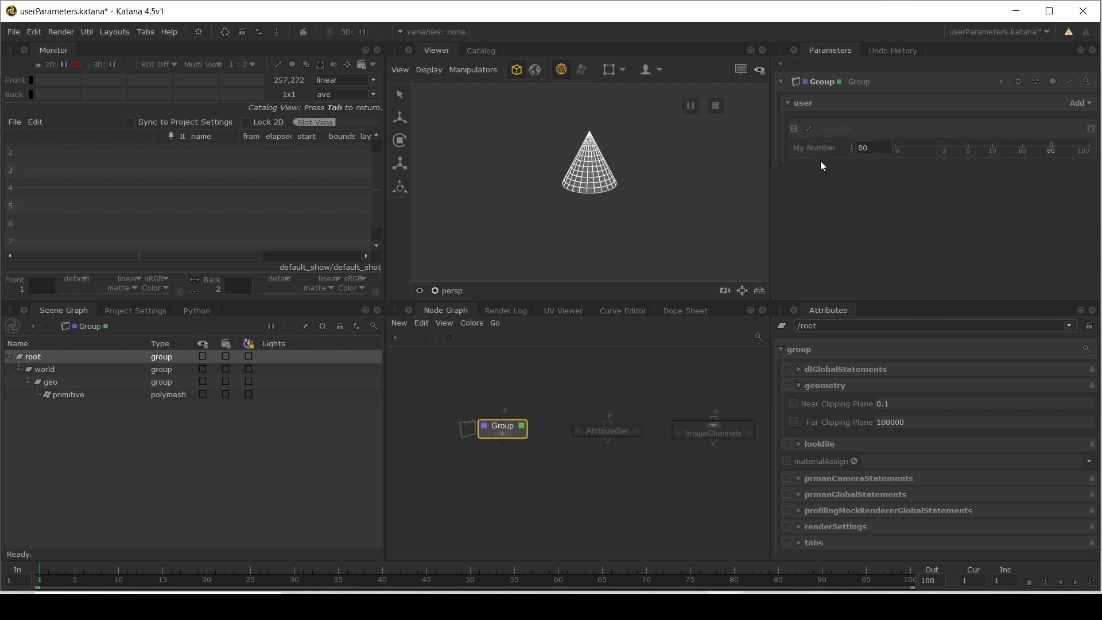
Step: Change the My Number parameter's widget type to Boolean
{"action": "left_click", "coordinate": [810, 135]}
{"action": "mouse_move", "coordinate": [825, 163]}
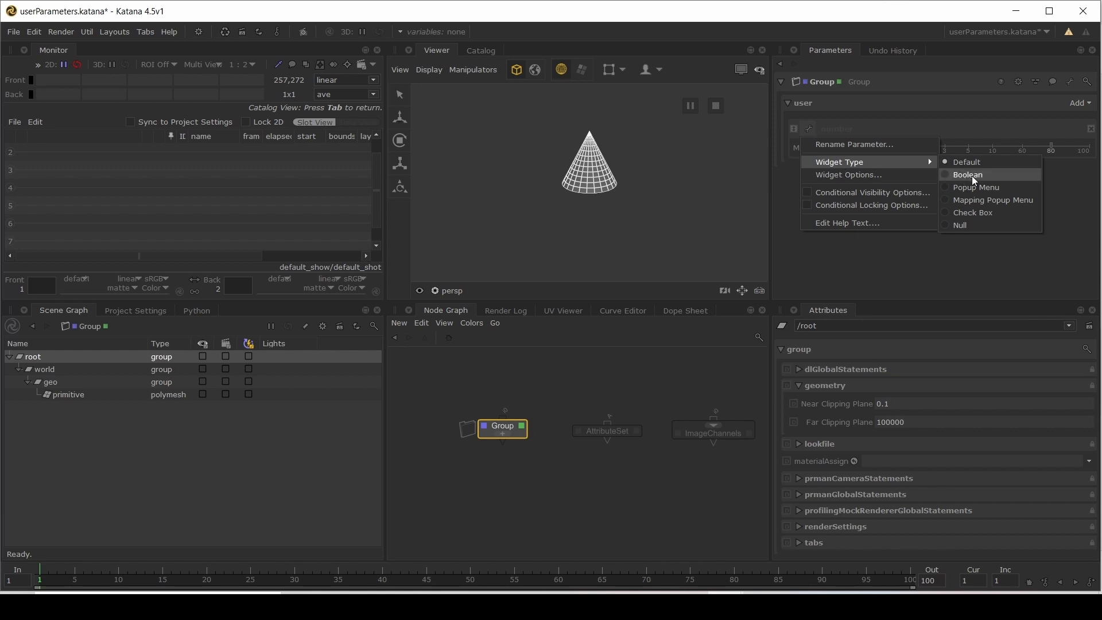
{"action": "left_click", "coordinate": [973, 175]}
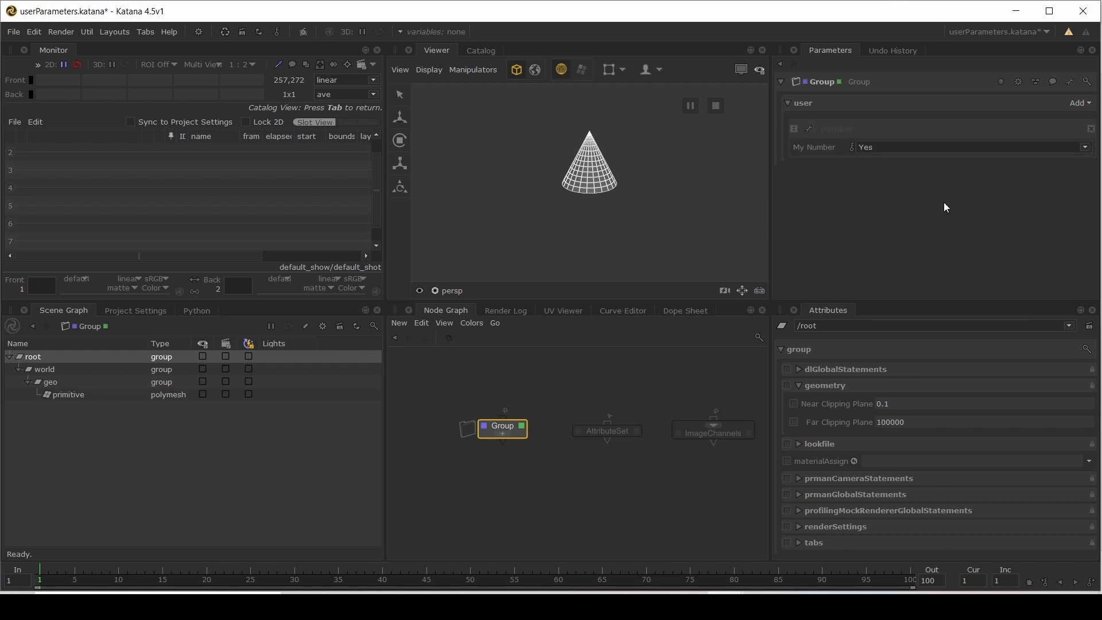
Step: Switch the My Number parameter to No and back to Yes, twice
{"action": "left_click", "coordinate": [901, 148]}
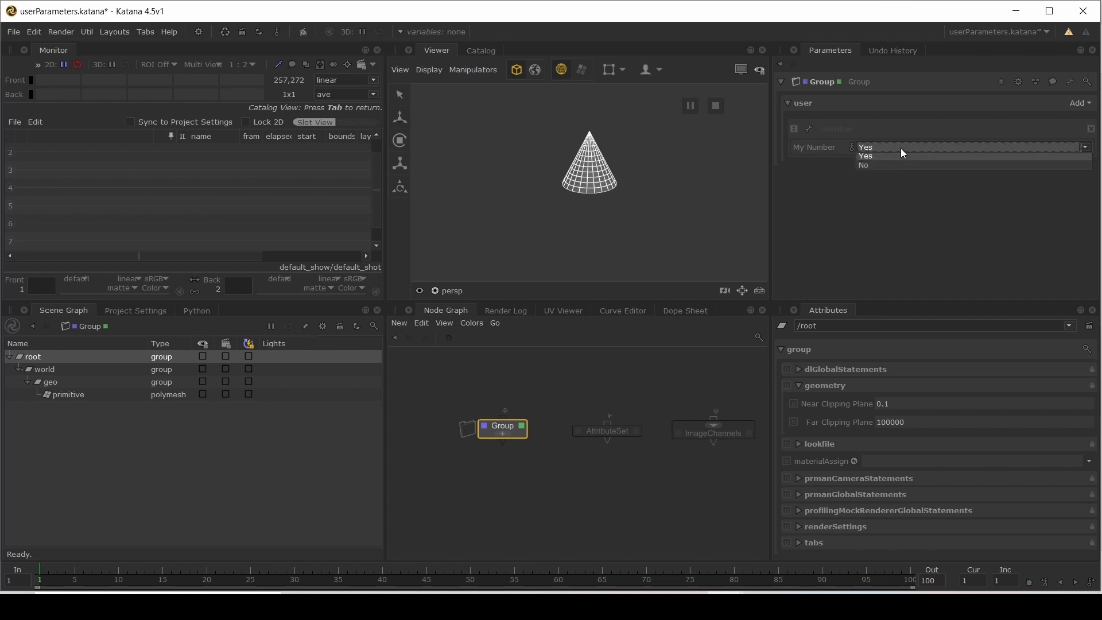
{"action": "left_click", "coordinate": [898, 165]}
{"action": "left_click", "coordinate": [886, 148]}
{"action": "left_click", "coordinate": [883, 160]}
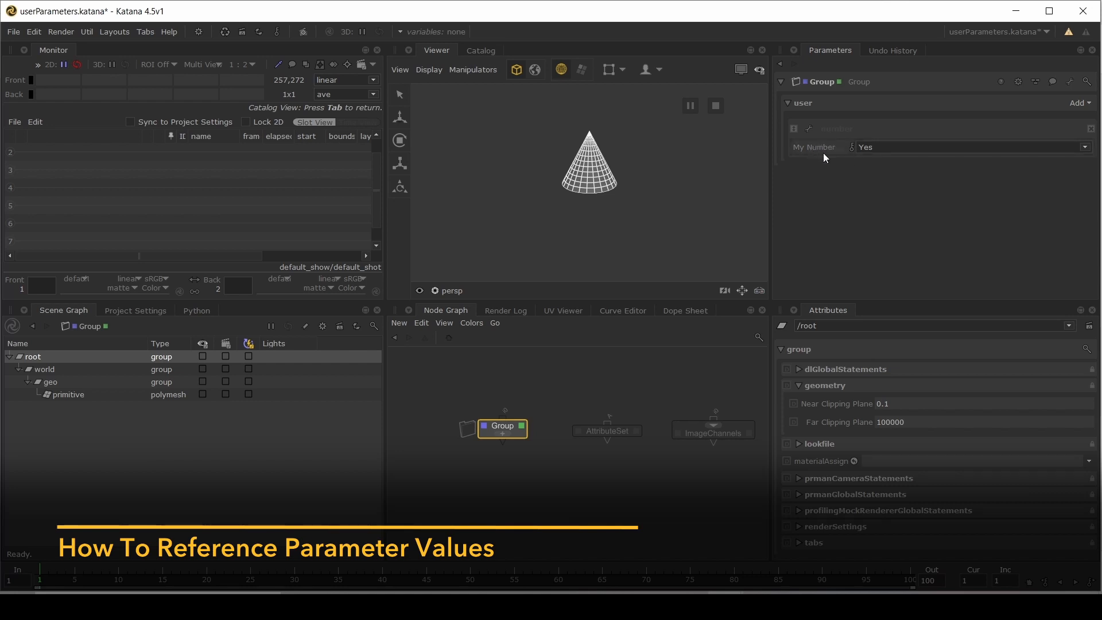
{"action": "left_click", "coordinate": [872, 150]}
{"action": "left_click", "coordinate": [868, 165]}
{"action": "left_click", "coordinate": [874, 146]}
{"action": "left_click", "coordinate": [875, 160]}
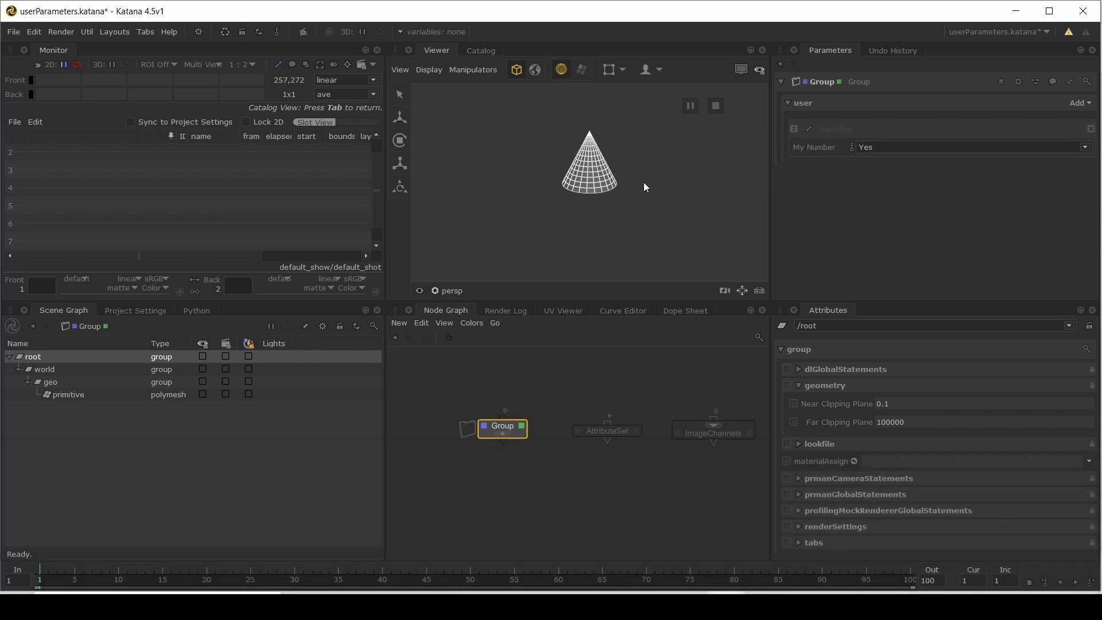
Step: Inside the Group, copy My Number and paste it as an expression onto the SwitchGeo node's in parameter
{"action": "middle_click", "coordinate": [519, 431], "text": "ctrl"}
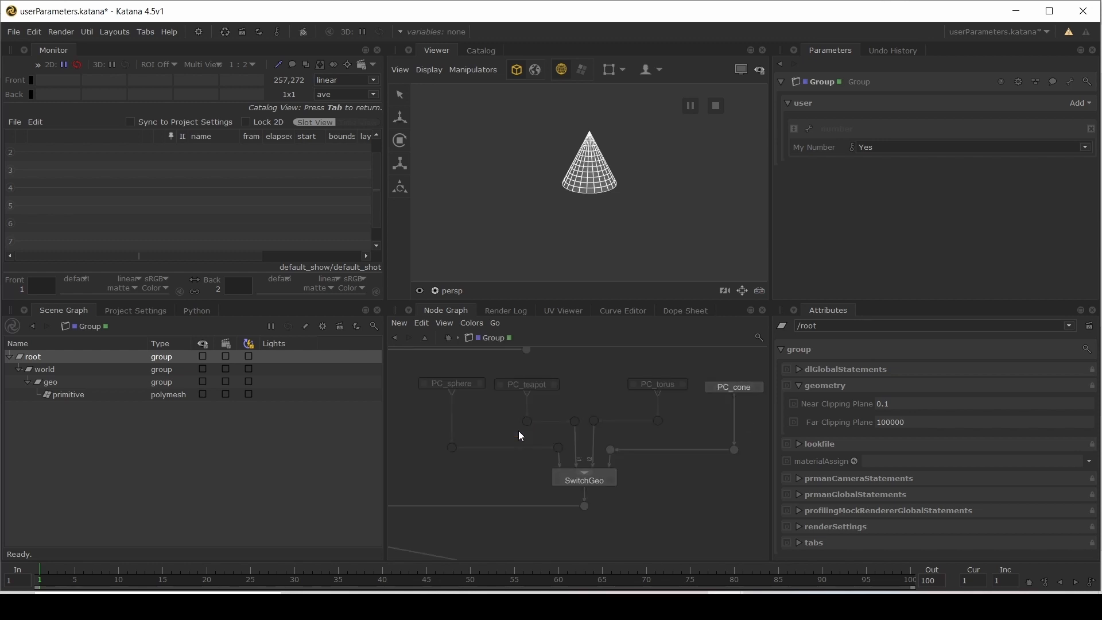
{"action": "left_click", "coordinate": [613, 482]}
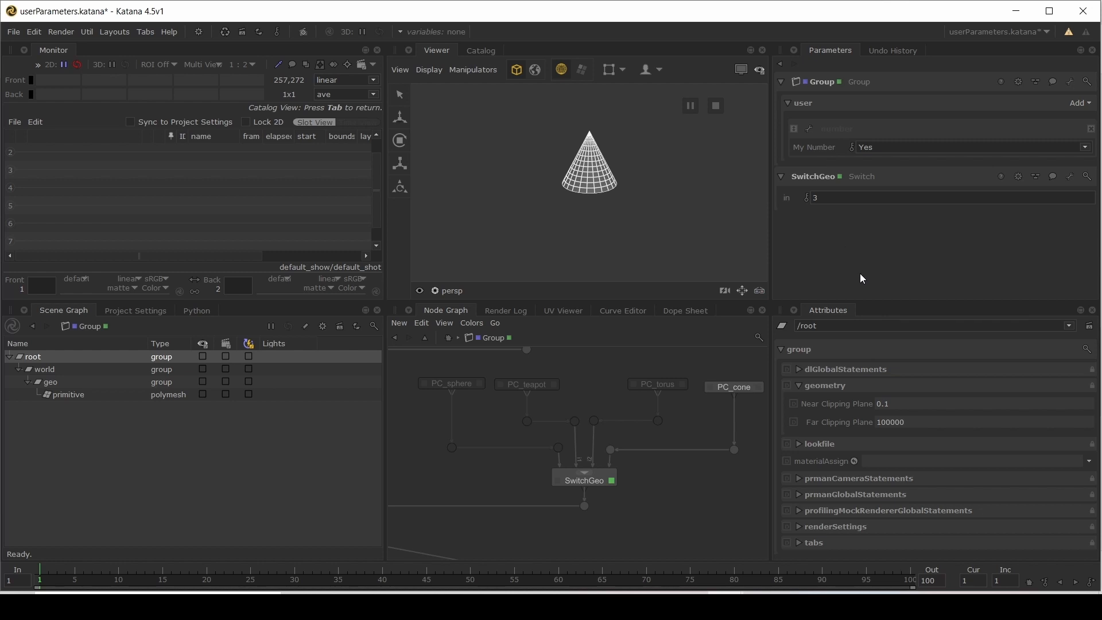
{"action": "right_click", "coordinate": [822, 150]}
{"action": "left_click", "coordinate": [814, 187]}
{"action": "right_click", "coordinate": [797, 197]}
{"action": "mouse_move", "coordinate": [819, 223]}
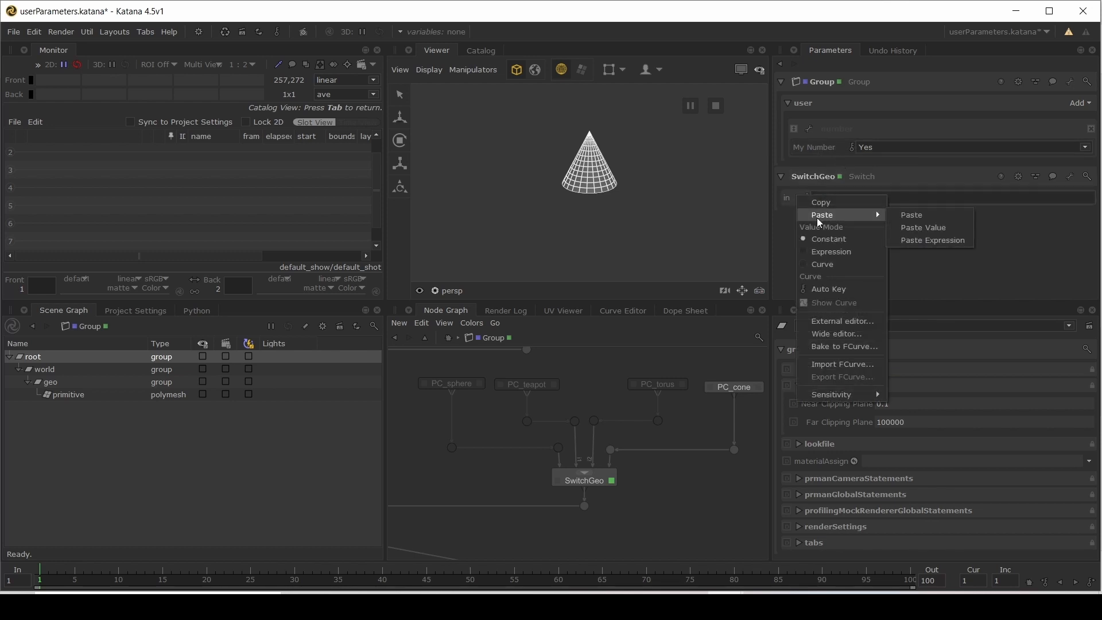
{"action": "left_click", "coordinate": [918, 239]}
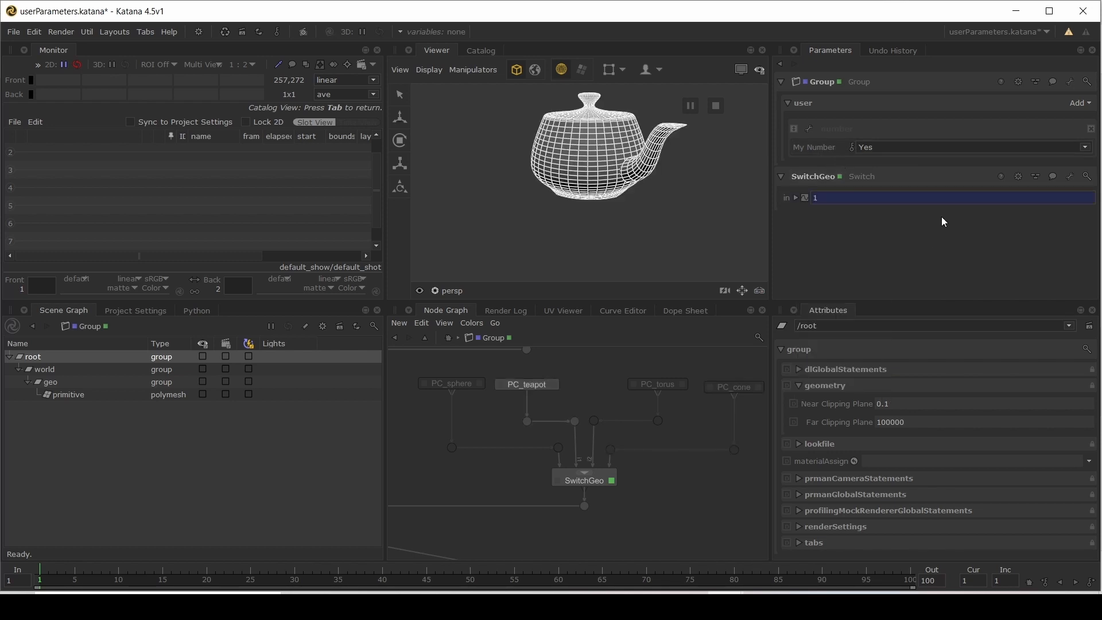
Step: Switch My Number to No and back to Yes to test the link to SwitchGeo
{"action": "left_click", "coordinate": [873, 146]}
{"action": "left_click", "coordinate": [874, 166]}
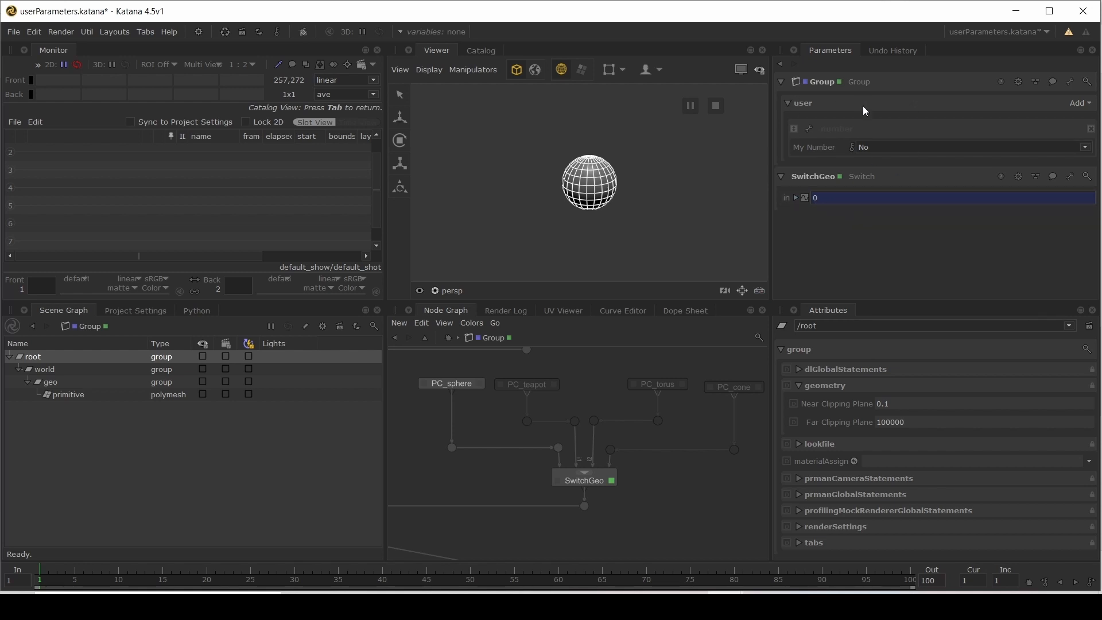
{"action": "left_click", "coordinate": [883, 147]}
{"action": "left_click", "coordinate": [876, 157]}
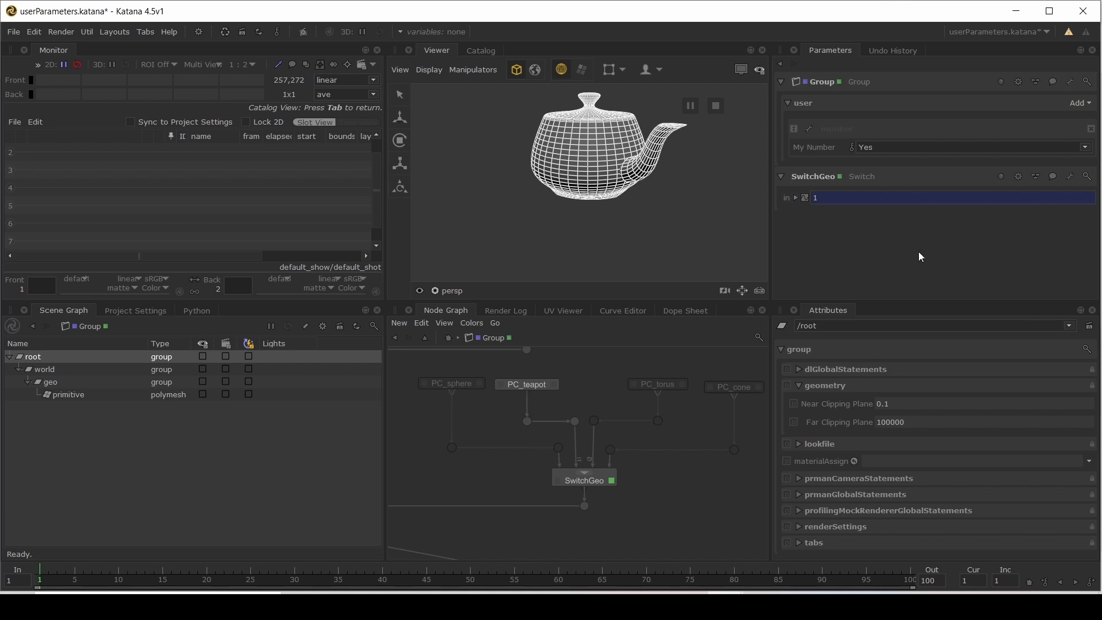
Step: Expand the expression on SwitchGeo's in parameter and rename the Group node to myMacro
{"action": "left_click", "coordinate": [795, 198]}
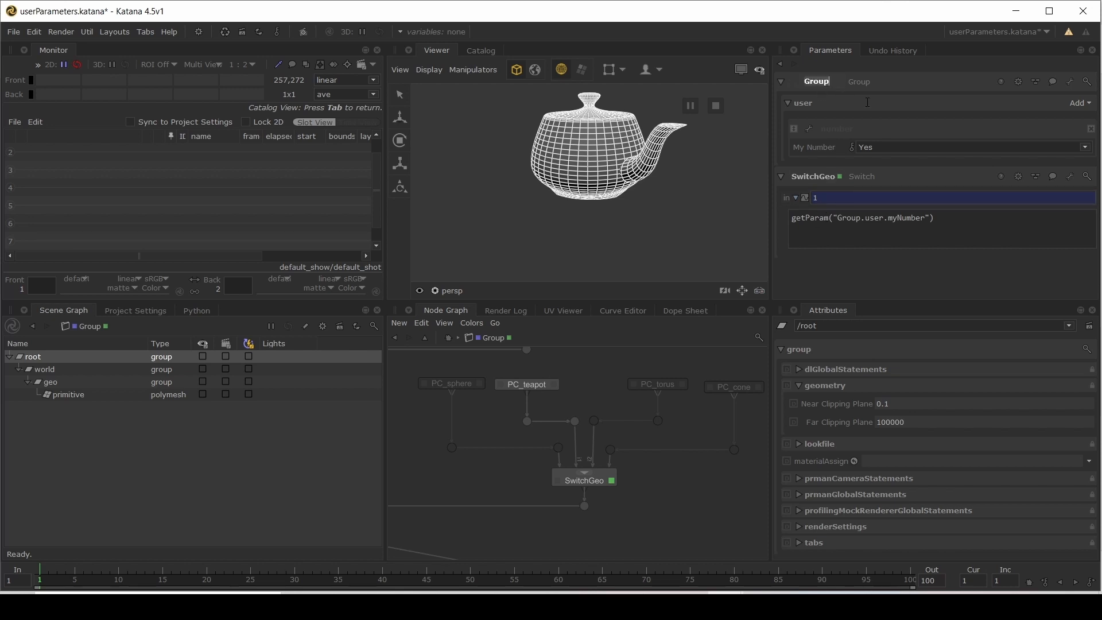
{"action": "key", "text": "ctrl+a"}
{"action": "type", "text": "myMacro"}
{"action": "key", "text": "Return"}
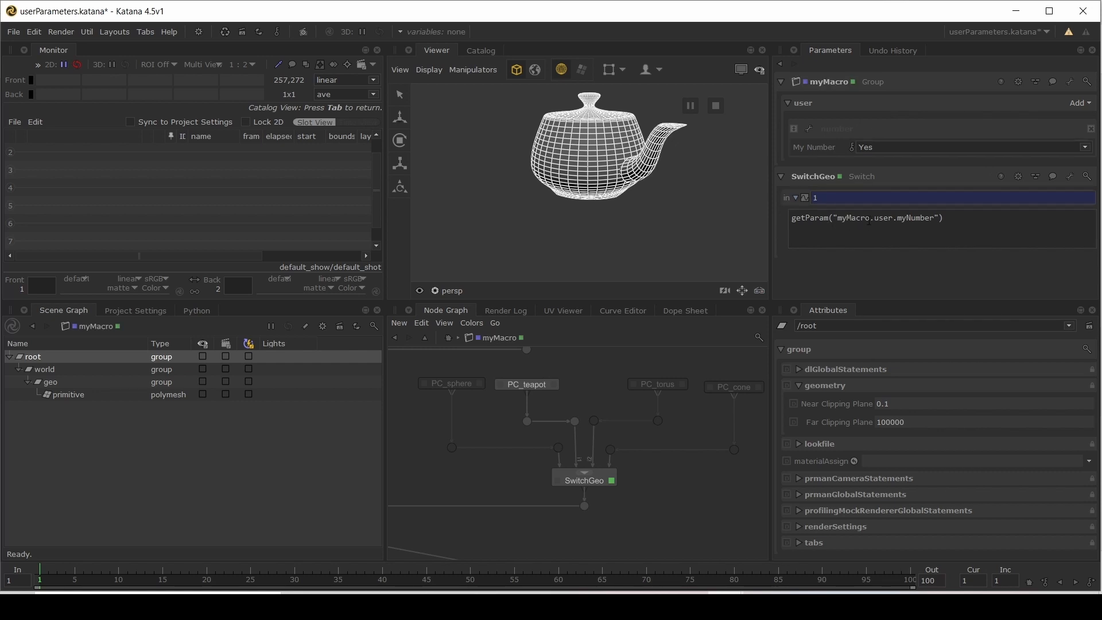
Step: Rename the myNumber user parameter to mySpecialNumber
{"action": "right_click", "coordinate": [804, 139]}
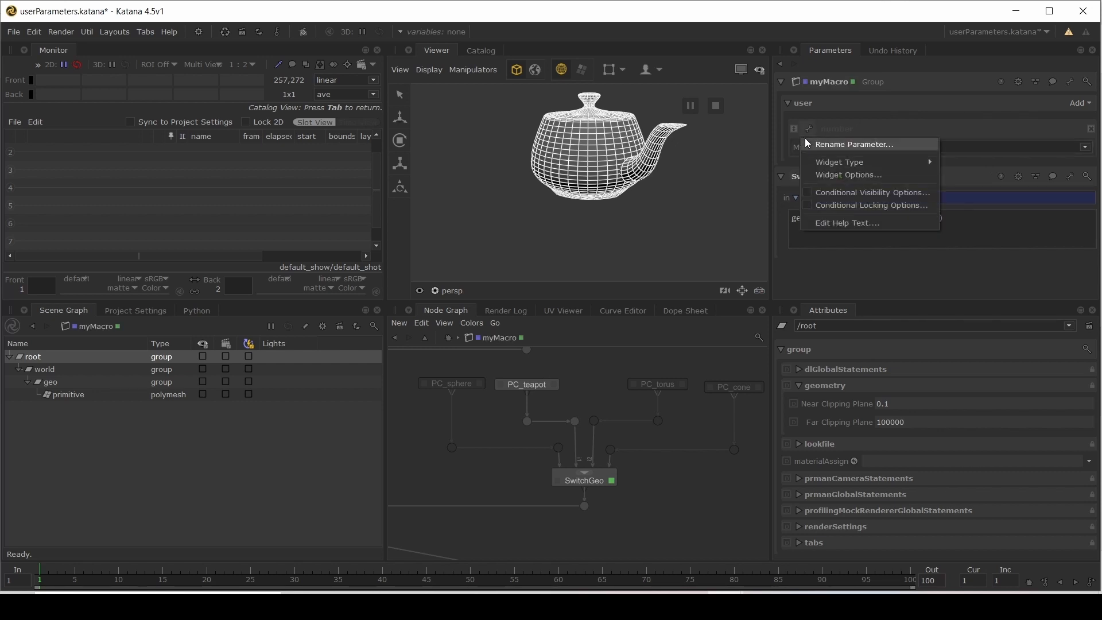
{"action": "left_click", "coordinate": [806, 144]}
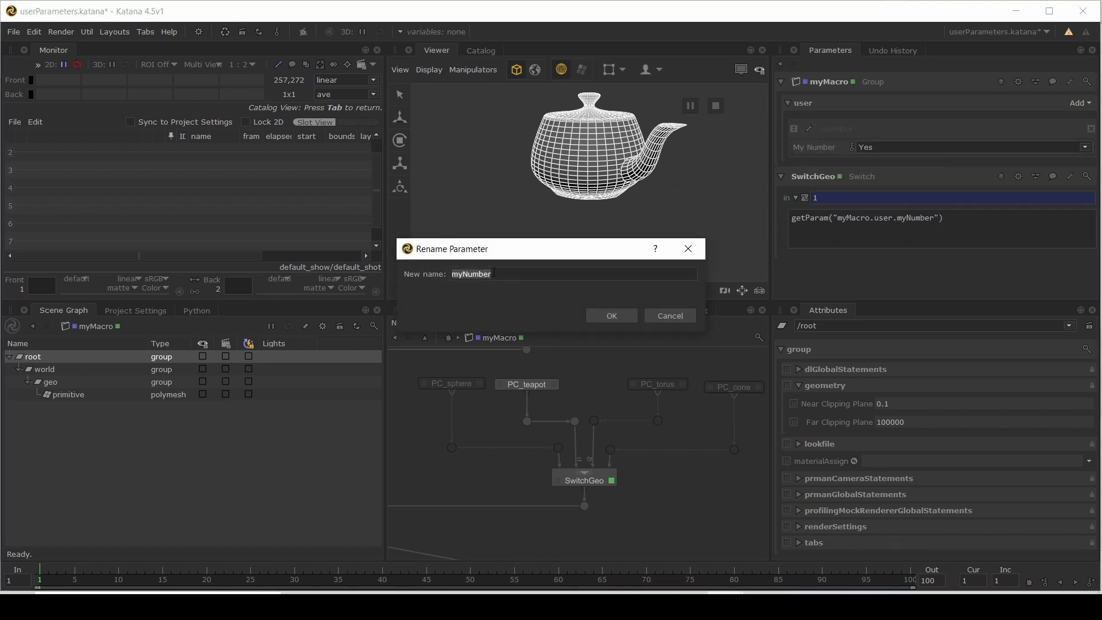
{"action": "left_click", "coordinate": [495, 275]}
{"action": "left_click", "coordinate": [612, 316]}
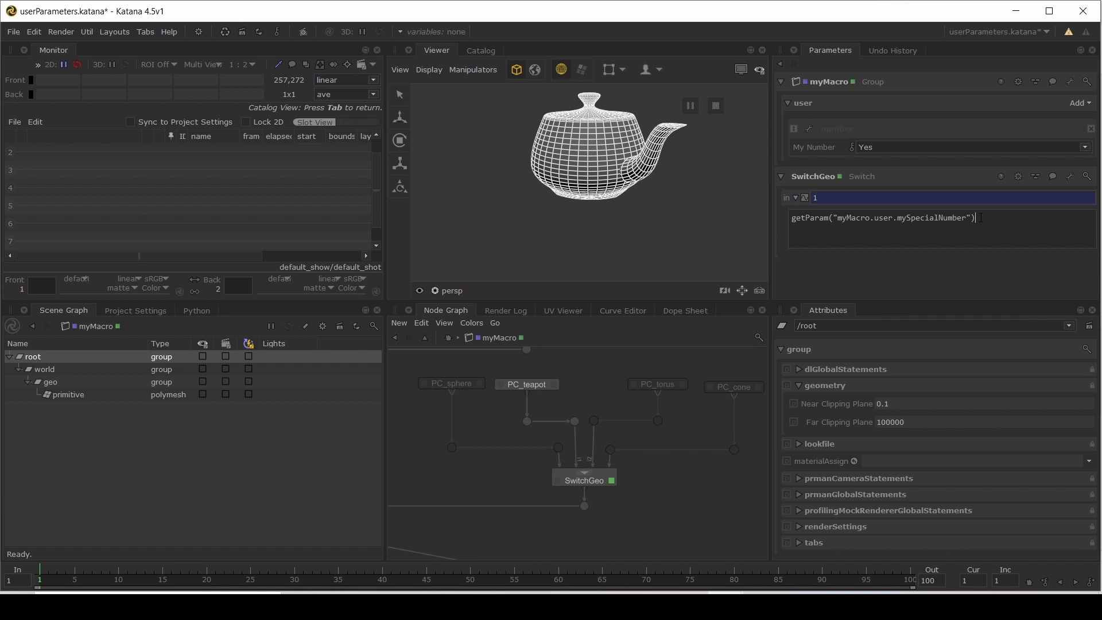
Step: Rewrite SwitchGeo's in expression as getParent().user.mySpecialNumber
{"action": "left_click_drag", "start_coordinate": [982, 218], "coordinate": [787, 218]}
{"action": "left_click", "coordinate": [816, 218]}
{"action": "key", "text": "Delete"}
{"action": "key", "text": "Delete"}
{"action": "key", "text": "Delete"}
{"action": "type", "text": "rent"}
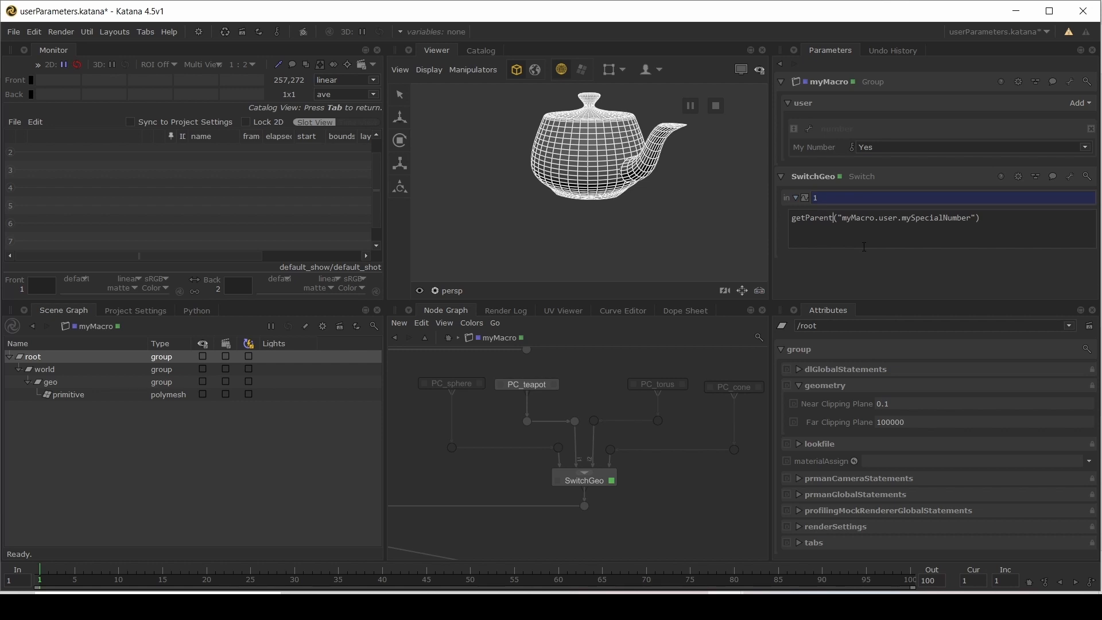
{"action": "type", "text": "()"}
{"action": "key", "text": "Delete"}
{"action": "key", "text": "Delete"}
{"action": "key", "text": "Delete"}
{"action": "key", "text": "Delete"}
{"action": "key", "text": "Delete"}
{"action": "key", "text": "Delete"}
{"action": "key", "text": "Delete"}
{"action": "key", "text": "Delete"}
{"action": "key", "text": "Delete"}
{"action": "key", "text": "BackSpace"}
Step: Rename the mySpecialNumber parameter back to myNumber and set My Number to No
{"action": "left_click", "coordinate": [811, 130]}
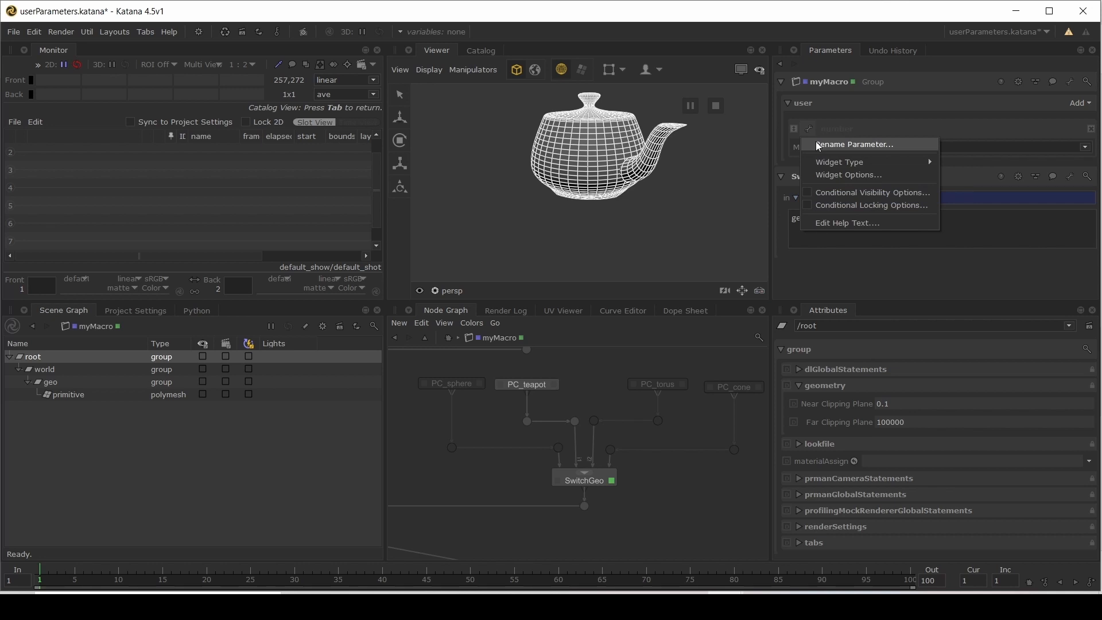
{"action": "left_click", "coordinate": [815, 144]}
{"action": "left_click", "coordinate": [492, 274]}
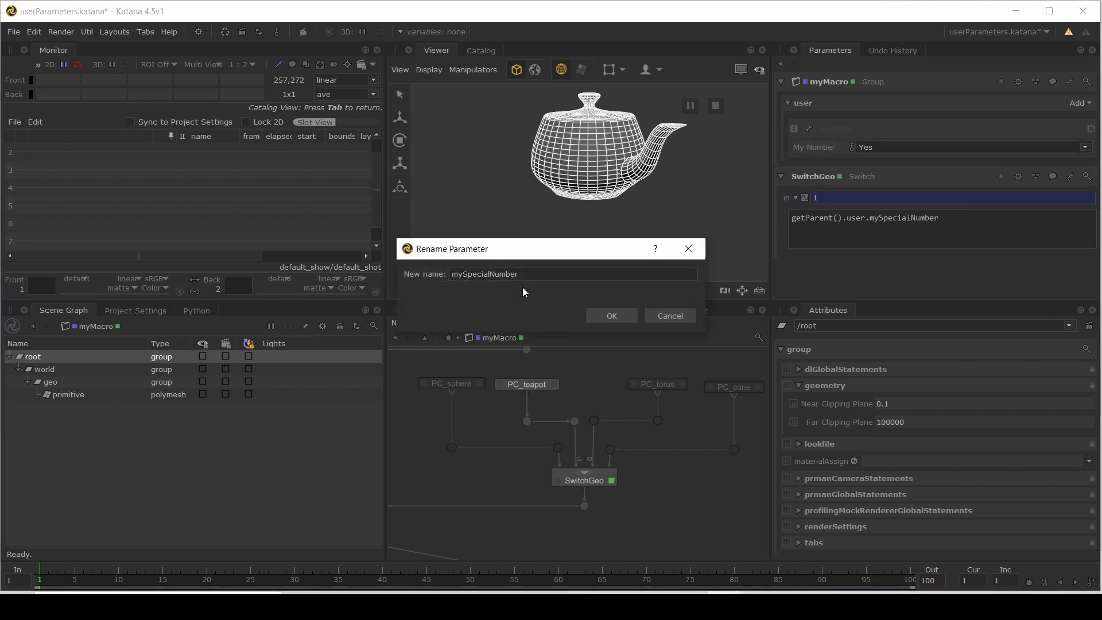
{"action": "key", "text": "BackSpace"}
{"action": "key", "text": "BackSpace"}
{"action": "key", "text": "BackSpace"}
{"action": "key", "text": "BackSpace"}
{"action": "key", "text": "BackSpace"}
{"action": "key", "text": "BackSpace"}
{"action": "key", "text": "BackSpace"}
{"action": "left_click", "coordinate": [597, 314]}
{"action": "left_click", "coordinate": [891, 151]}
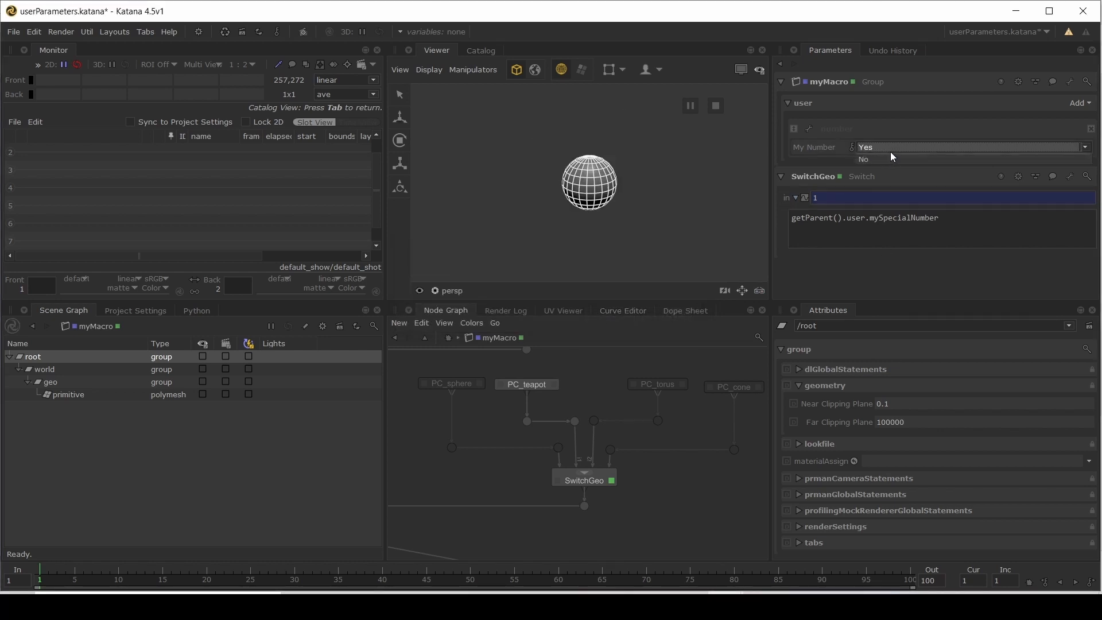
{"action": "left_click", "coordinate": [879, 167]}
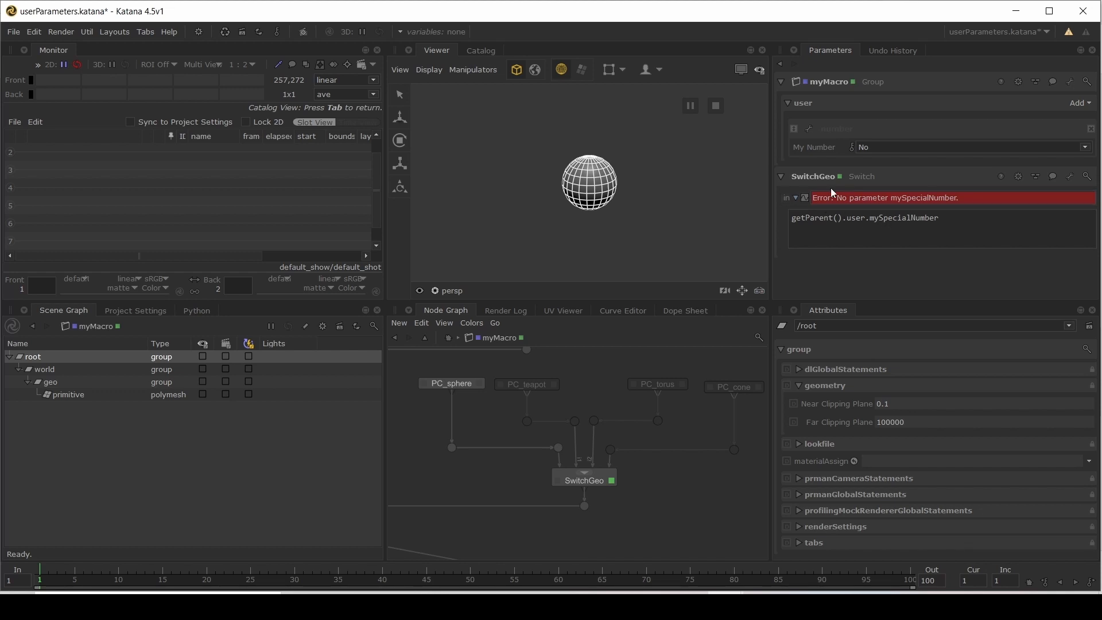
Step: Correct SwitchGeo's in expression to getParent().user.myNumber and set My Number to Yes
{"action": "left_click", "coordinate": [911, 219]}
{"action": "key", "text": "BackSpace"}
{"action": "key", "text": "BackSpace"}
{"action": "key", "text": "BackSpace"}
{"action": "key", "text": "BackSpace"}
{"action": "key", "text": "BackSpace"}
{"action": "key", "text": "BackSpace"}
{"action": "key", "text": "BackSpace"}
{"action": "left_click", "coordinate": [869, 146]}
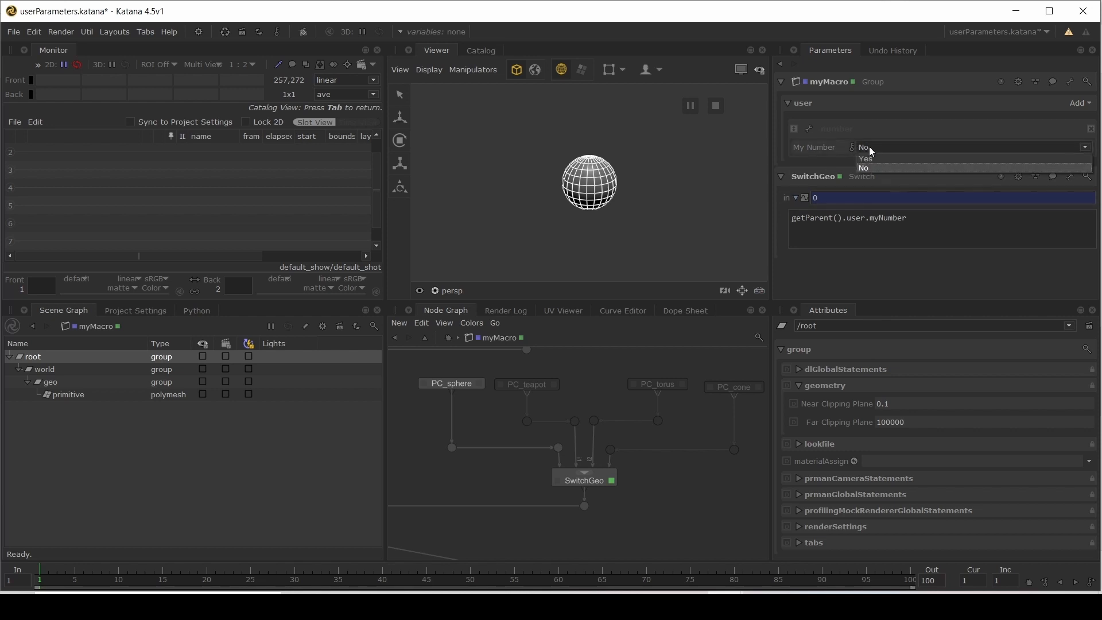
{"action": "left_click", "coordinate": [869, 155]}
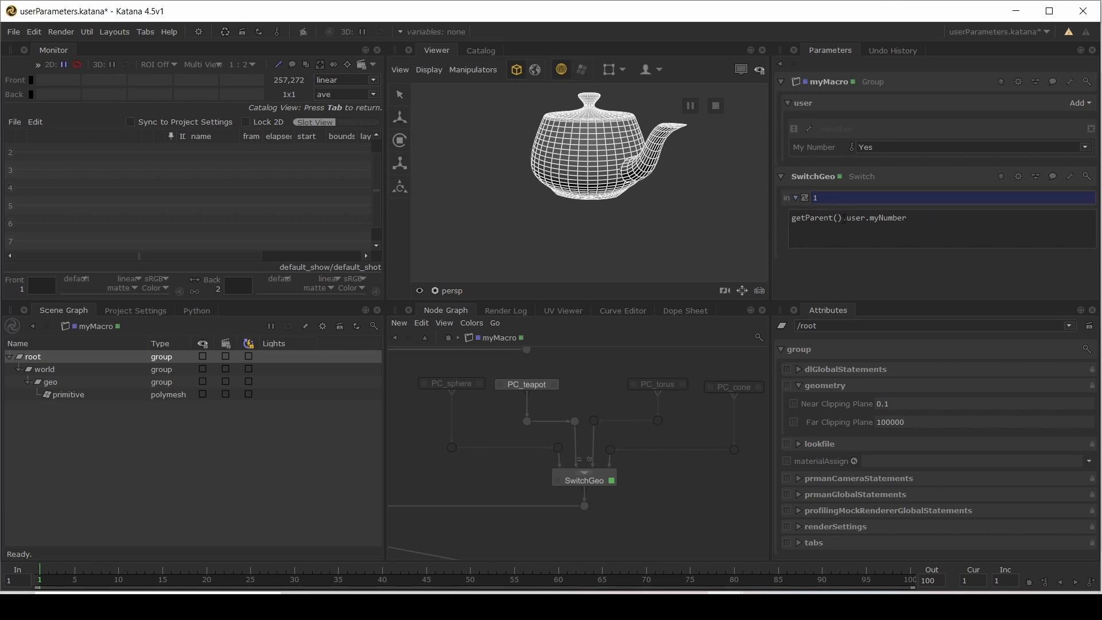
Step: Replace the getParent() call in SwitchGeo's in expression with the reference prefix, giving =^/user.myNumber
{"action": "left_click_drag", "start_coordinate": [847, 218], "coordinate": [792, 218]}
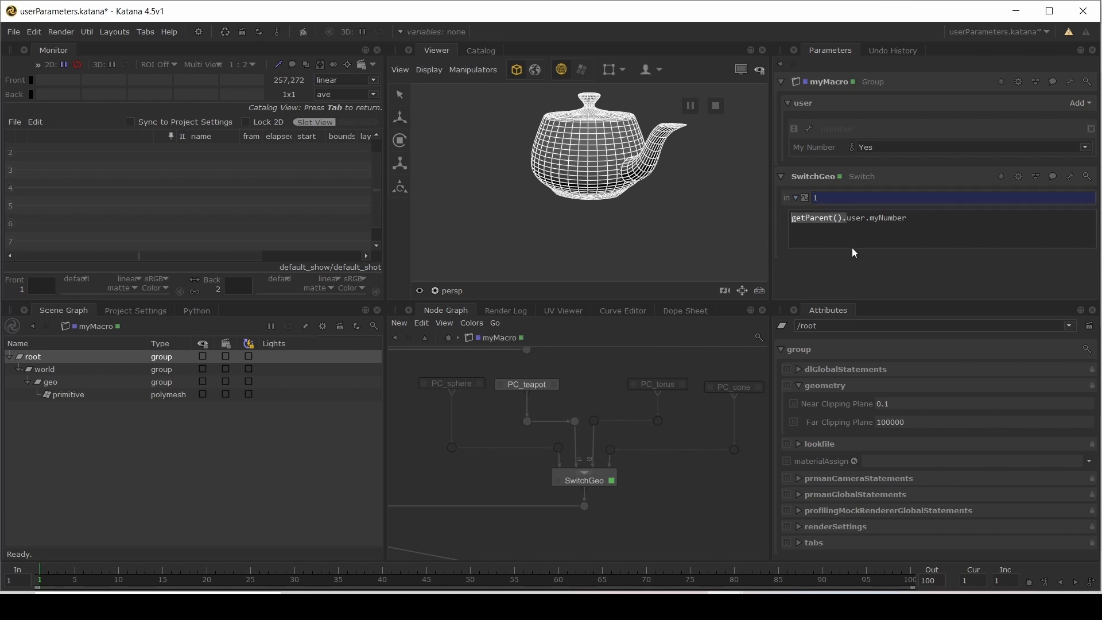
{"action": "type", "text": "="}
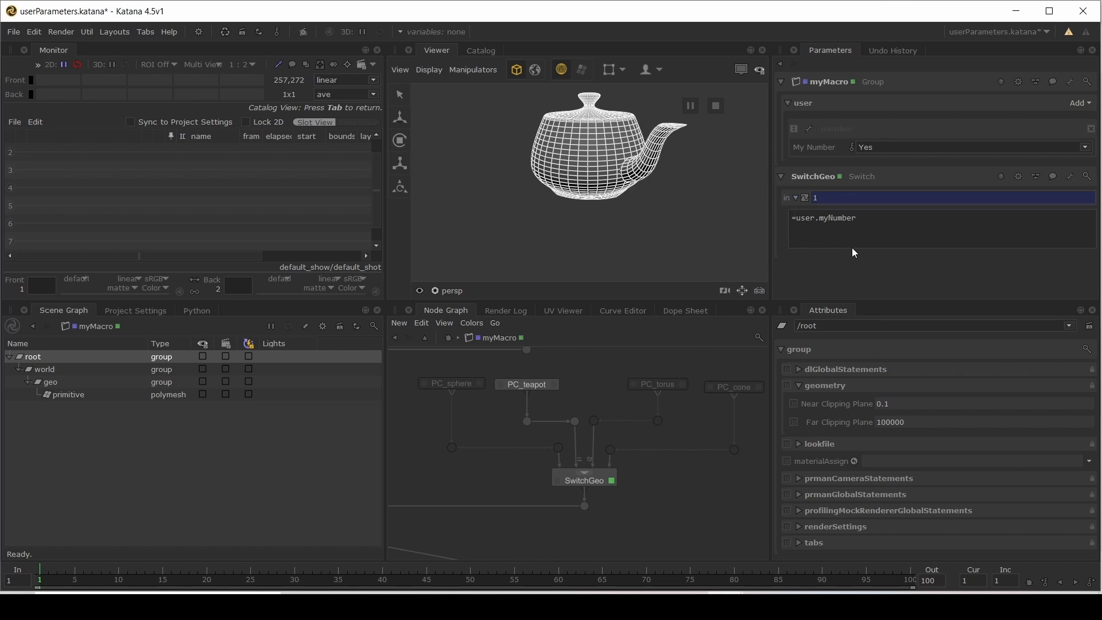
{"action": "type", "text": "^"}
{"action": "type", "text": "/"}
{"action": "left_click", "coordinate": [875, 265]}
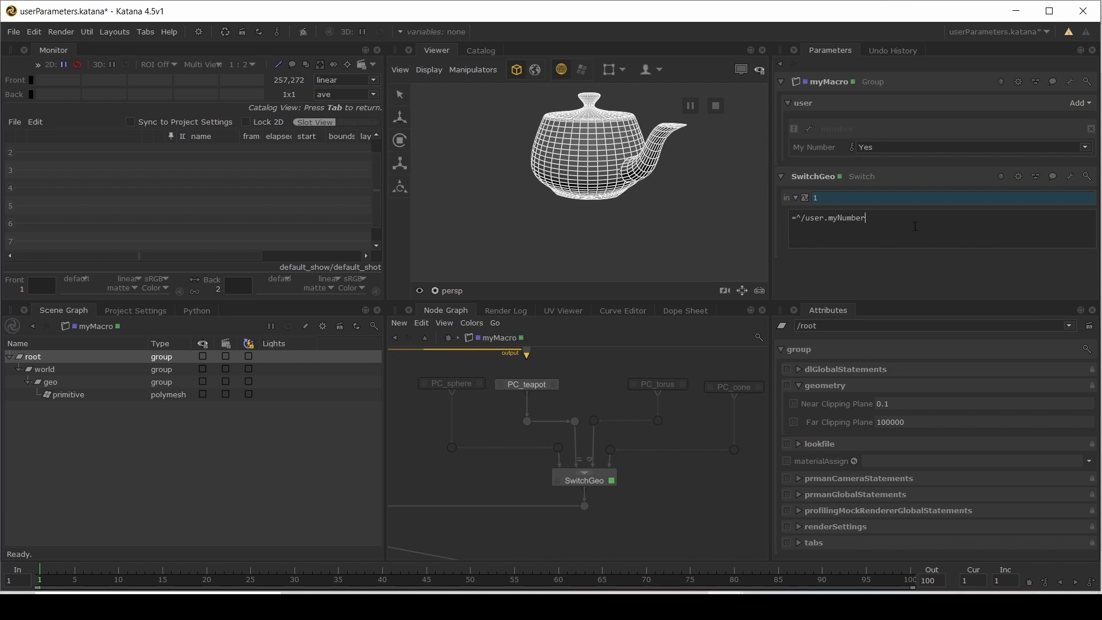
Step: Try appending + 1 to SwitchGeo's reference expression and change it to getParent().user.myNumber + 1
{"action": "type", "text": "1"}
{"action": "key", "text": "Return"}
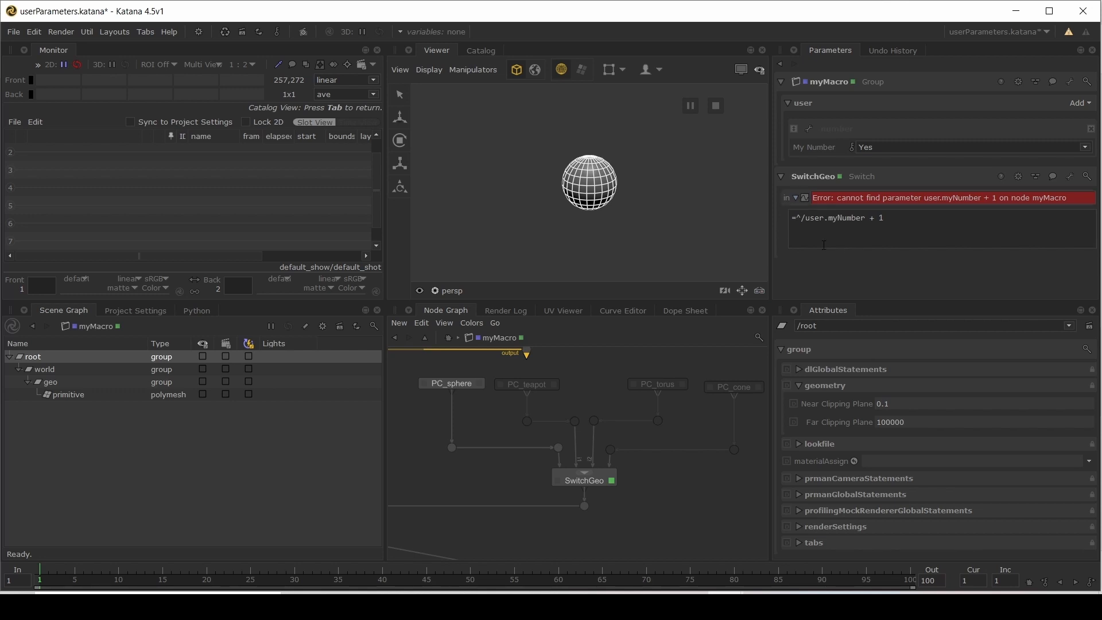
{"action": "double_click", "coordinate": [804, 217]}
{"action": "type", "text": "getParent()."}
{"action": "left_click", "coordinate": [846, 267]}
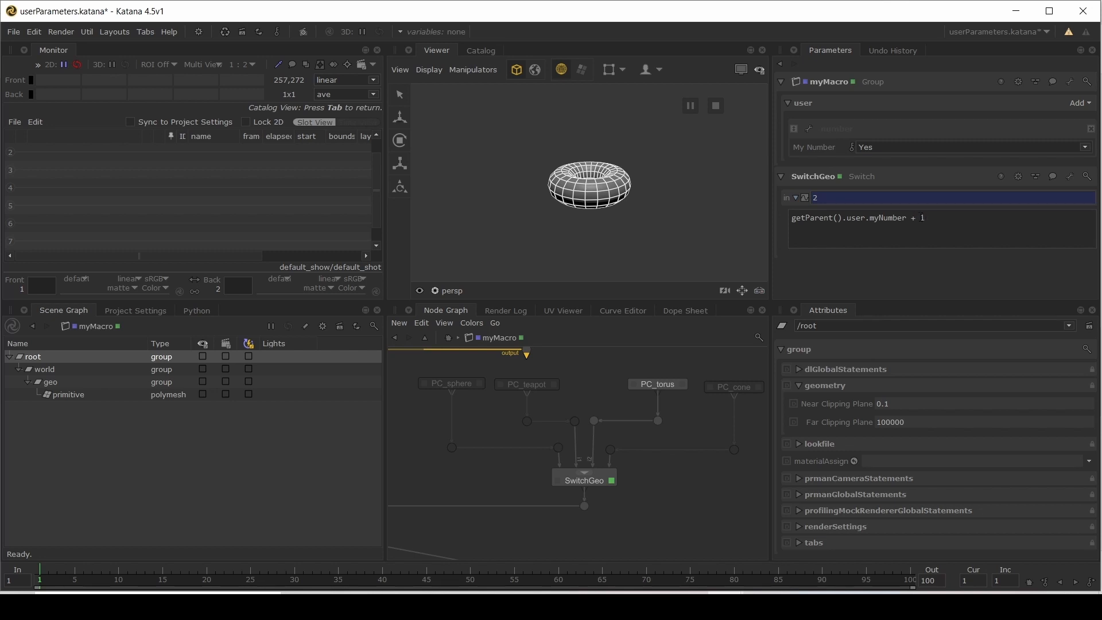
Step: Change the amount added in SwitchGeo's in expression to 2
{"action": "key", "text": "BackSpace"}
{"action": "type", "text": "2"}
{"action": "left_click", "coordinate": [911, 277]}
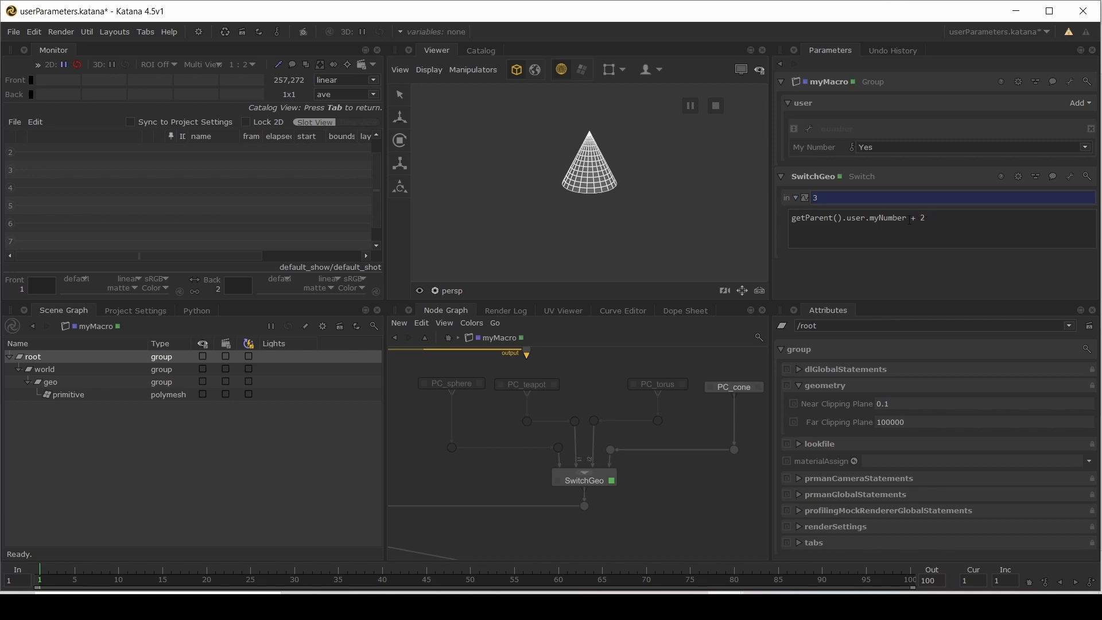
Step: Remove the addition from SwitchGeo's in expression and restore the reference form =^/user.myNumber
{"action": "left_click_drag", "start_coordinate": [908, 219], "coordinate": [939, 219]}
{"action": "key", "text": "BackSpace"}
{"action": "key", "text": "Home"}
{"action": "key", "text": "Delete"}
{"action": "key", "text": "Delete"}
{"action": "key", "text": "Delete"}
{"action": "key", "text": "Delete"}
{"action": "key", "text": "Delete"}
{"action": "key", "text": "Delete"}
{"action": "key", "text": "Delete"}
{"action": "key", "text": "Delete"}
{"action": "key", "text": "Delete"}
{"action": "key", "text": "Delete"}
{"action": "key", "text": "Delete"}
{"action": "key", "text": "Delete"}
{"action": "type", "text": "=^/"}
{"action": "left_click", "coordinate": [898, 268]}
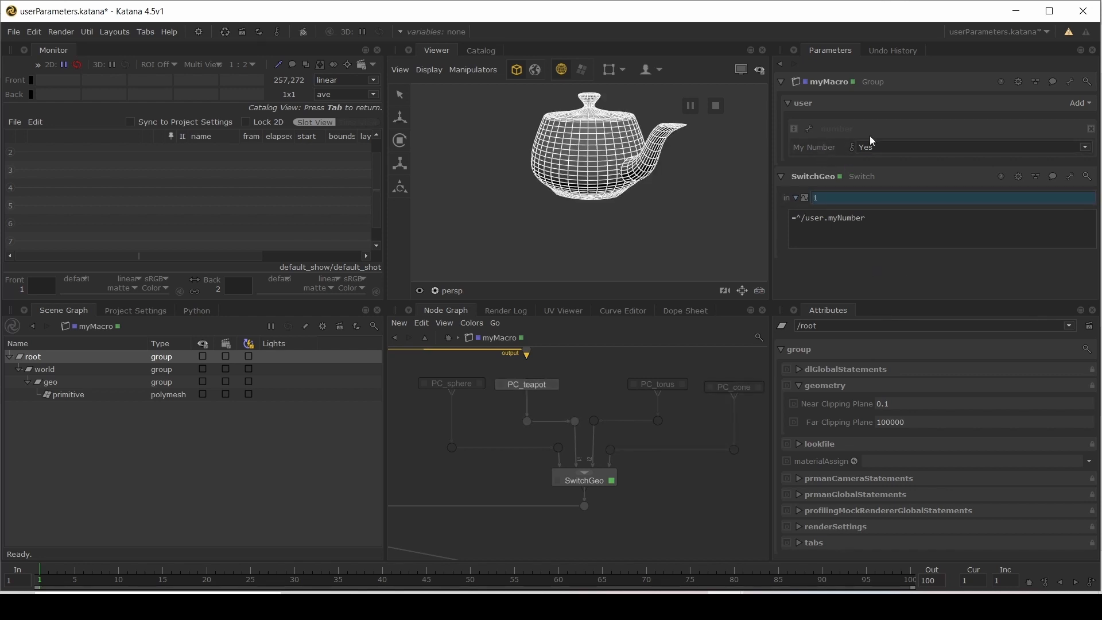
Step: Change the My Number parameter's widget type to Popup Menu
{"action": "left_click", "coordinate": [806, 126]}
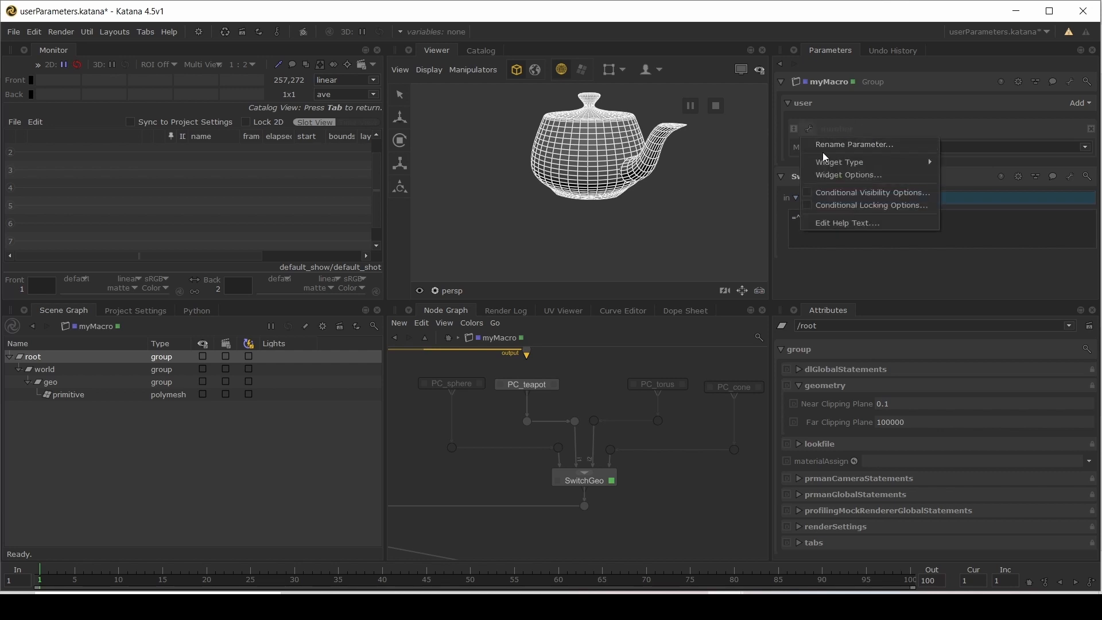
{"action": "mouse_move", "coordinate": [828, 162]}
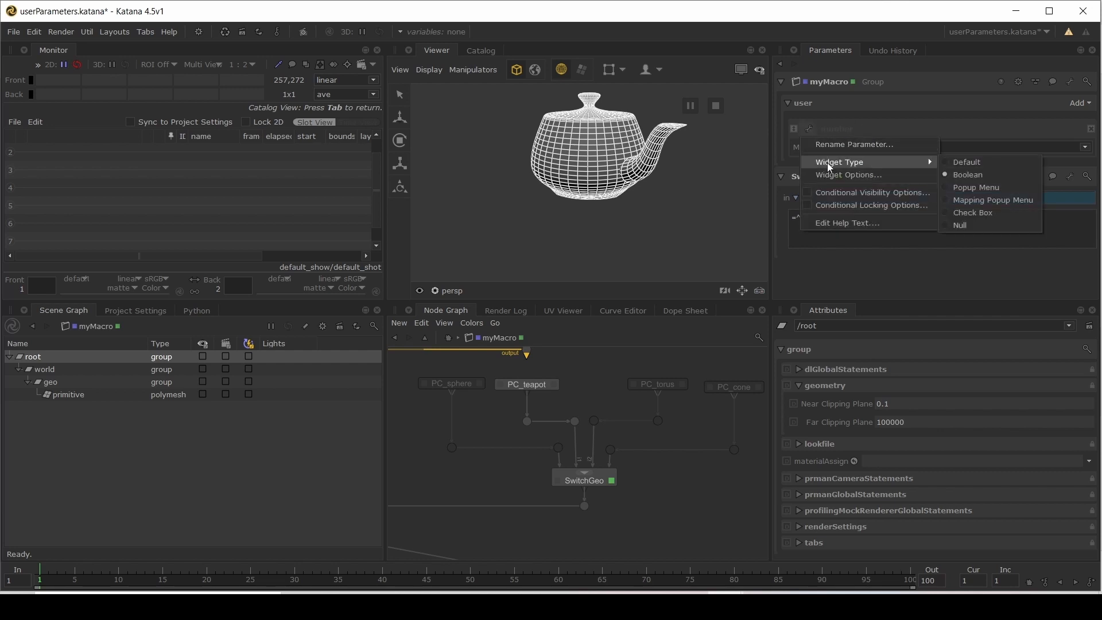
{"action": "left_click", "coordinate": [988, 188]}
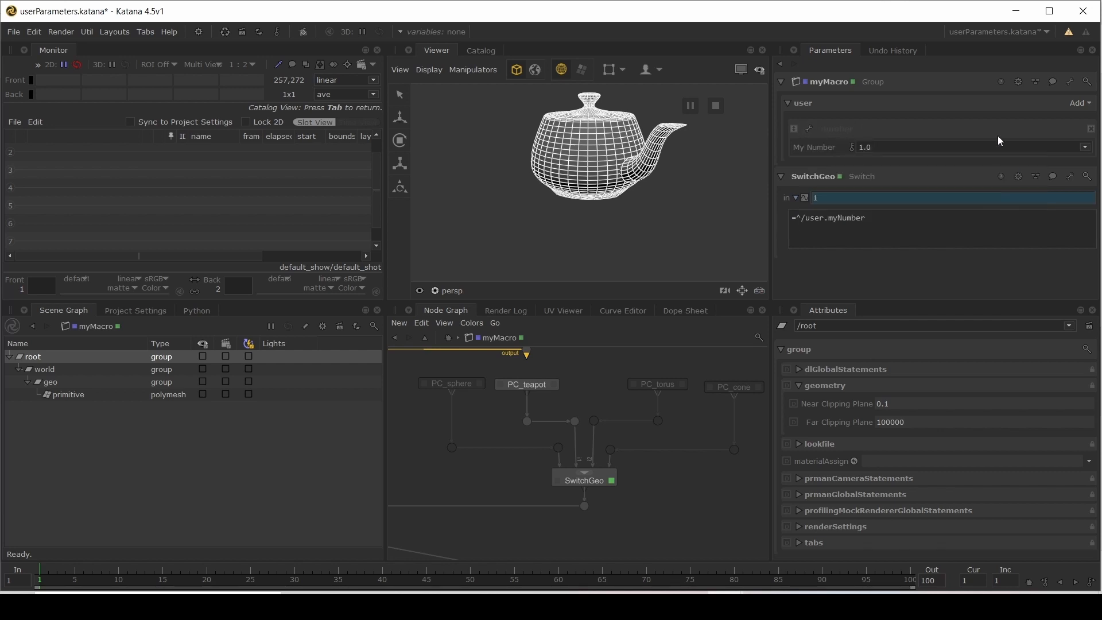
Step: In My Number's widget options, add three more number choices and reorder the entries so that 0 comes before 1
{"action": "left_click", "coordinate": [808, 130]}
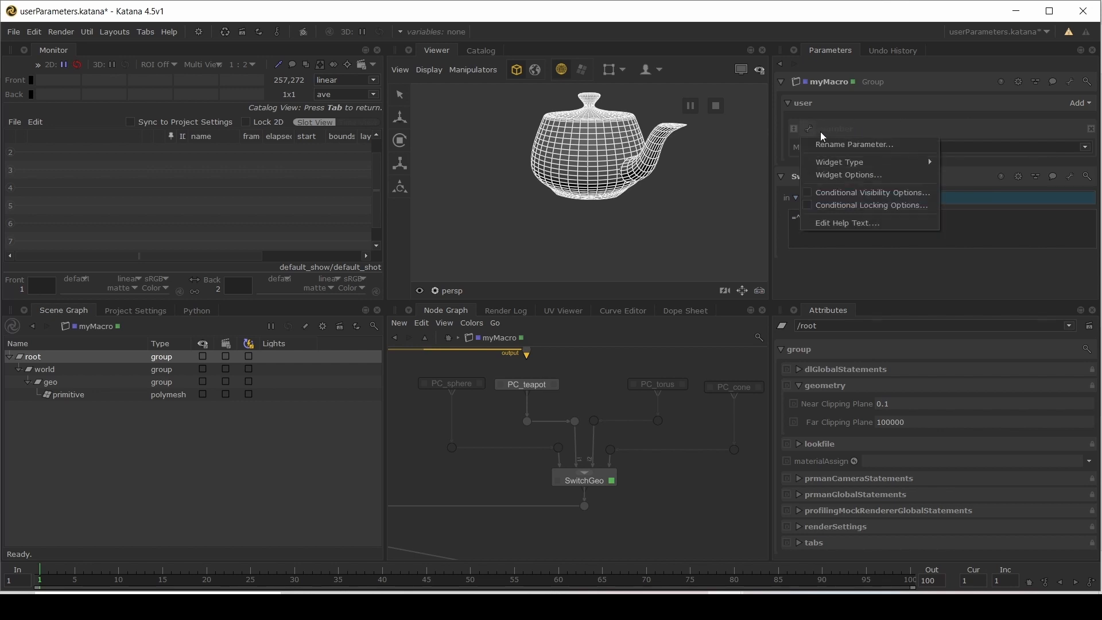
{"action": "left_click", "coordinate": [844, 175]}
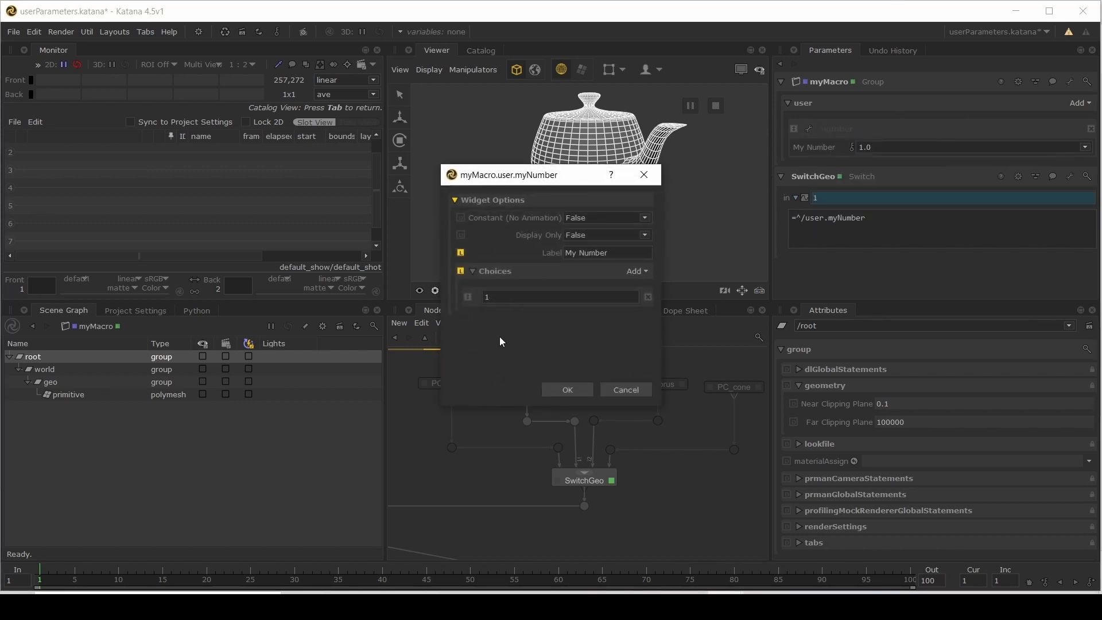
{"action": "left_click", "coordinate": [641, 276]}
{"action": "left_click", "coordinate": [640, 284]}
{"action": "left_click", "coordinate": [636, 275]}
{"action": "left_click", "coordinate": [637, 292]}
{"action": "left_click_drag", "start_coordinate": [468, 299], "coordinate": [476, 331]}
{"action": "left_click", "coordinate": [636, 272]}
{"action": "left_click", "coordinate": [638, 286]}
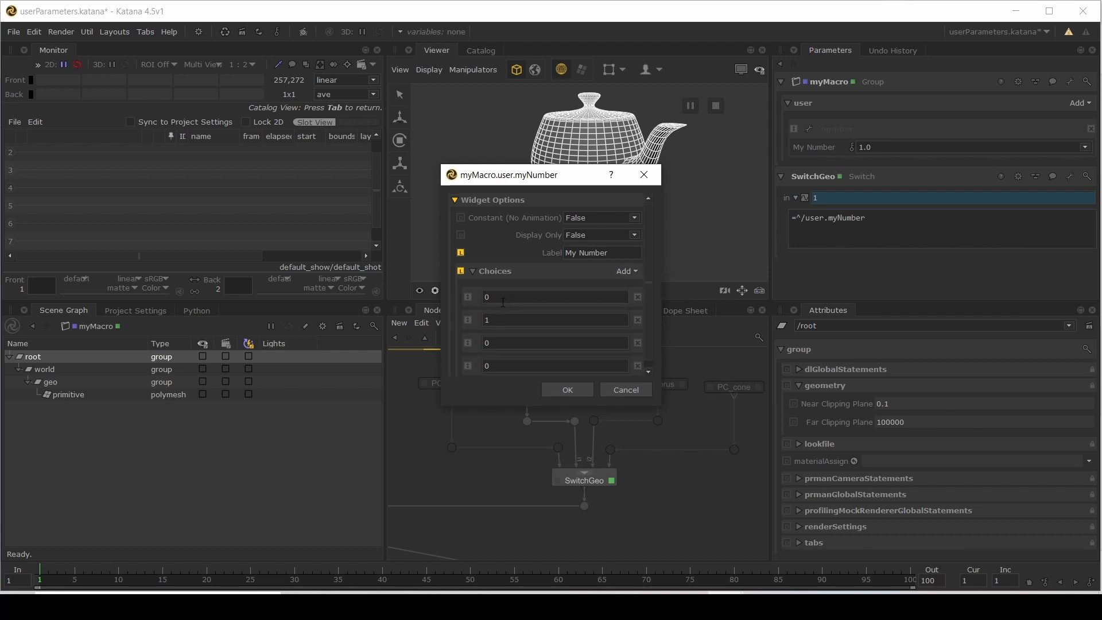
Step: Set the third and fourth popup choices to 2 and 3 and apply the widget options
{"action": "double_click", "coordinate": [502, 342]}
{"action": "type", "text": "2"}
{"action": "mouse_move", "coordinate": [465, 369]}
{"action": "left_mouse_down"}
{"action": "mouse_move", "coordinate": [470, 338]}
{"action": "mouse_move", "coordinate": [474, 371]}
{"action": "left_mouse_up"}
{"action": "left_click", "coordinate": [557, 389]}
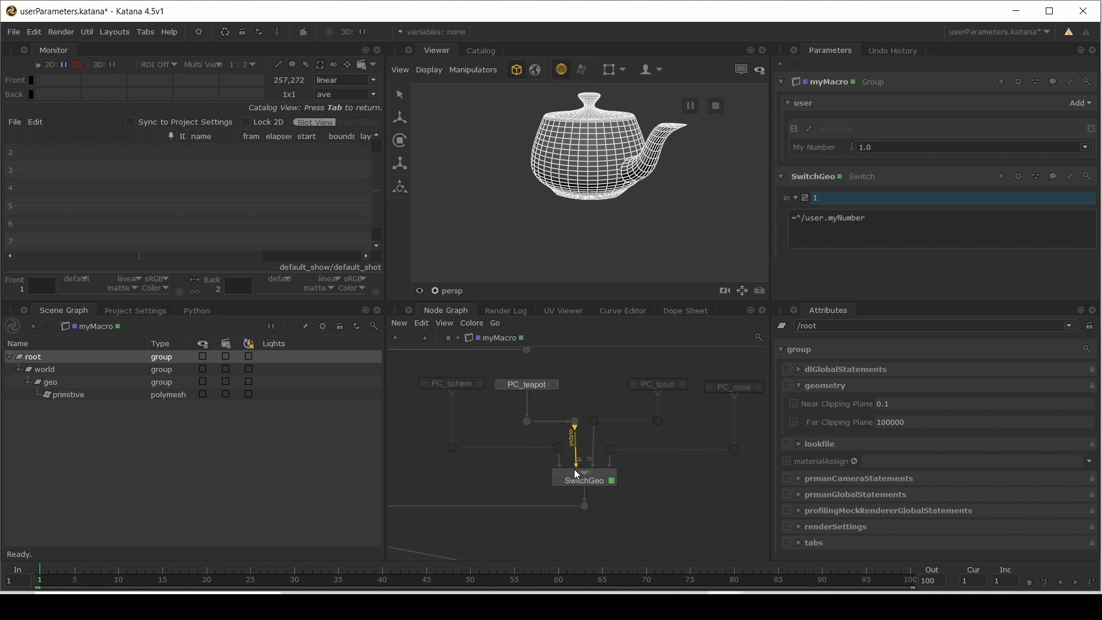
Step: Test the popup choices by setting My Number to 0.0, 2.0 and 3.0 in turn
{"action": "left_click", "coordinate": [877, 147]}
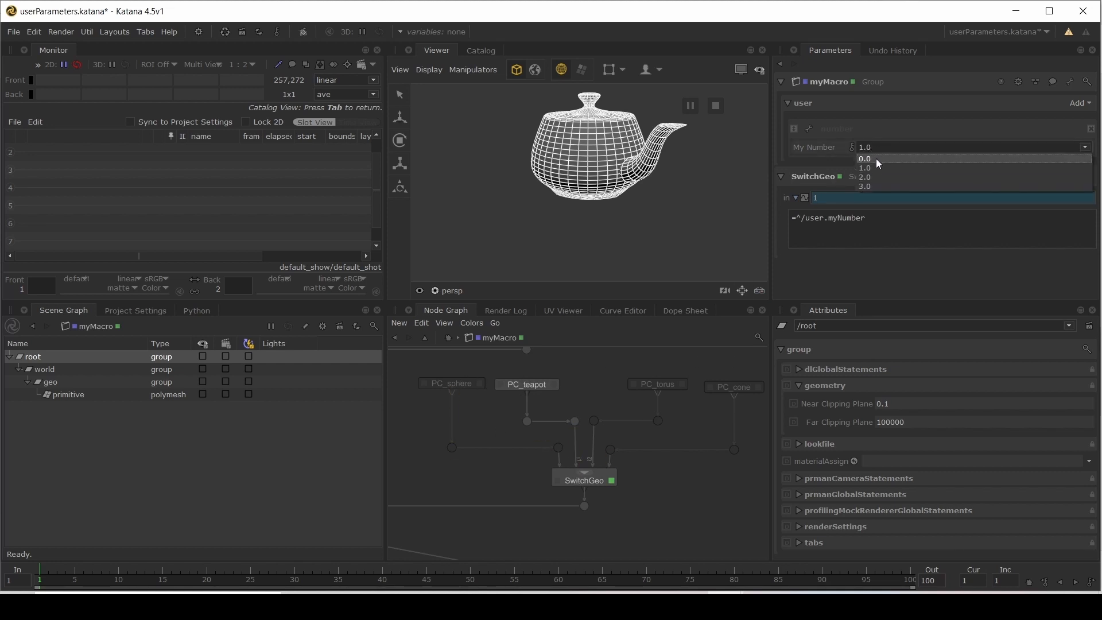
{"action": "left_click", "coordinate": [876, 159]}
{"action": "left_click", "coordinate": [877, 147]}
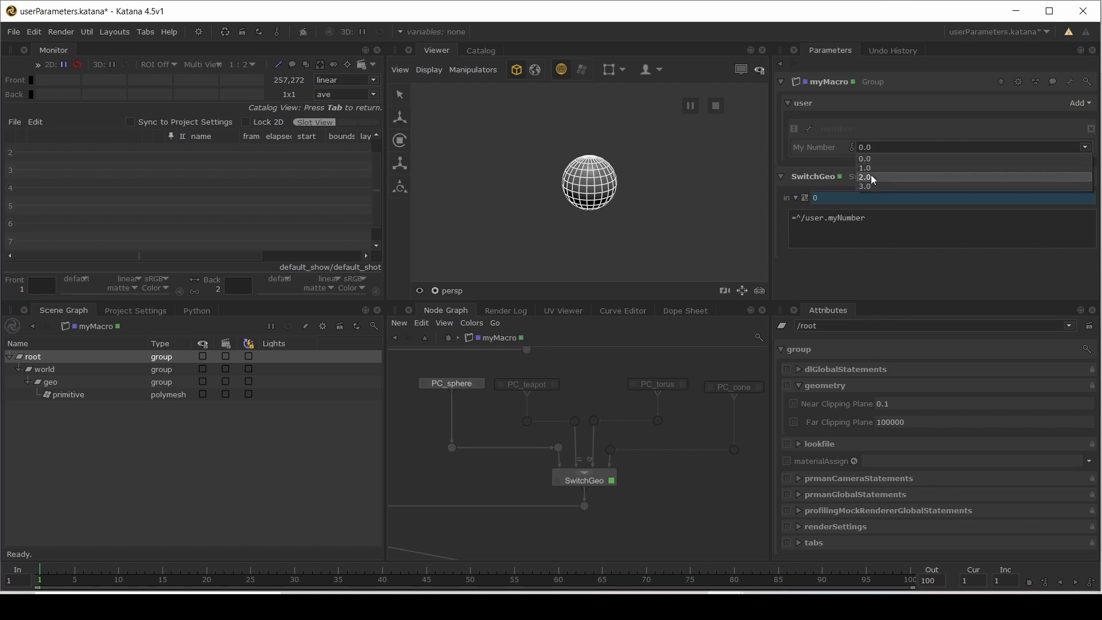
{"action": "left_click", "coordinate": [870, 174]}
{"action": "left_click", "coordinate": [887, 147]}
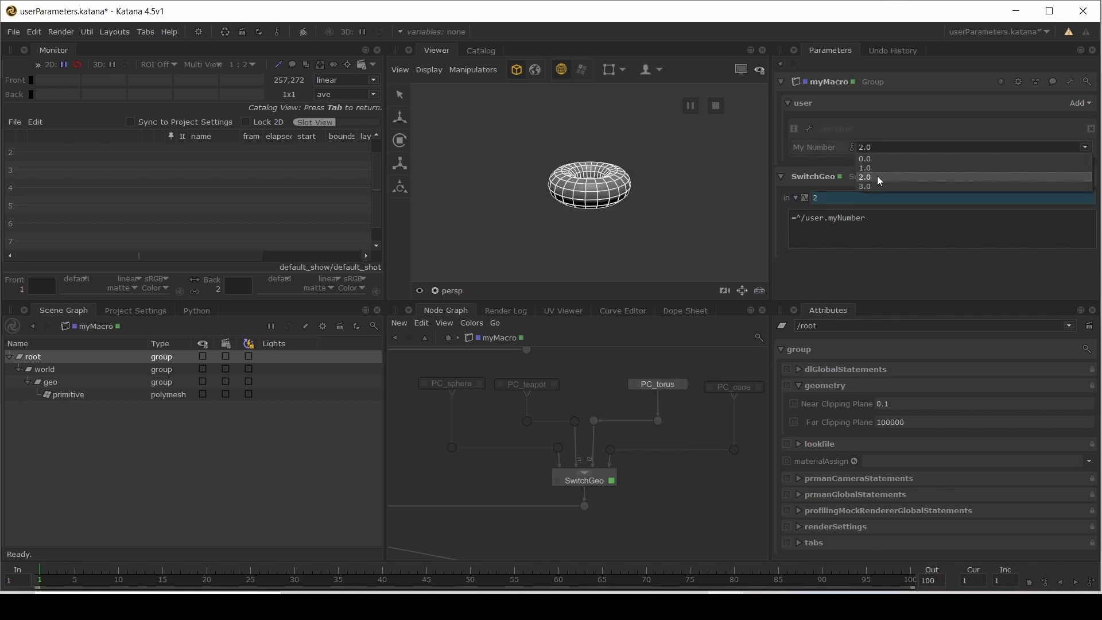
{"action": "left_click", "coordinate": [875, 182]}
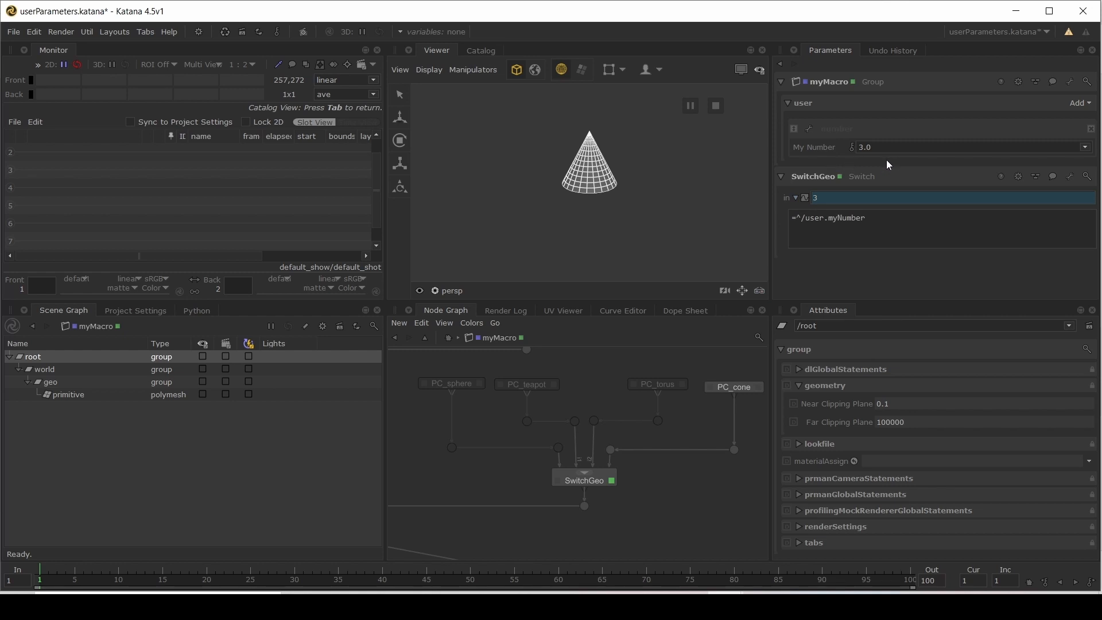
Step: Change the My Number parameter's widget type to Mapping Popup Menu
{"action": "left_click", "coordinate": [810, 130]}
{"action": "mouse_move", "coordinate": [822, 162]}
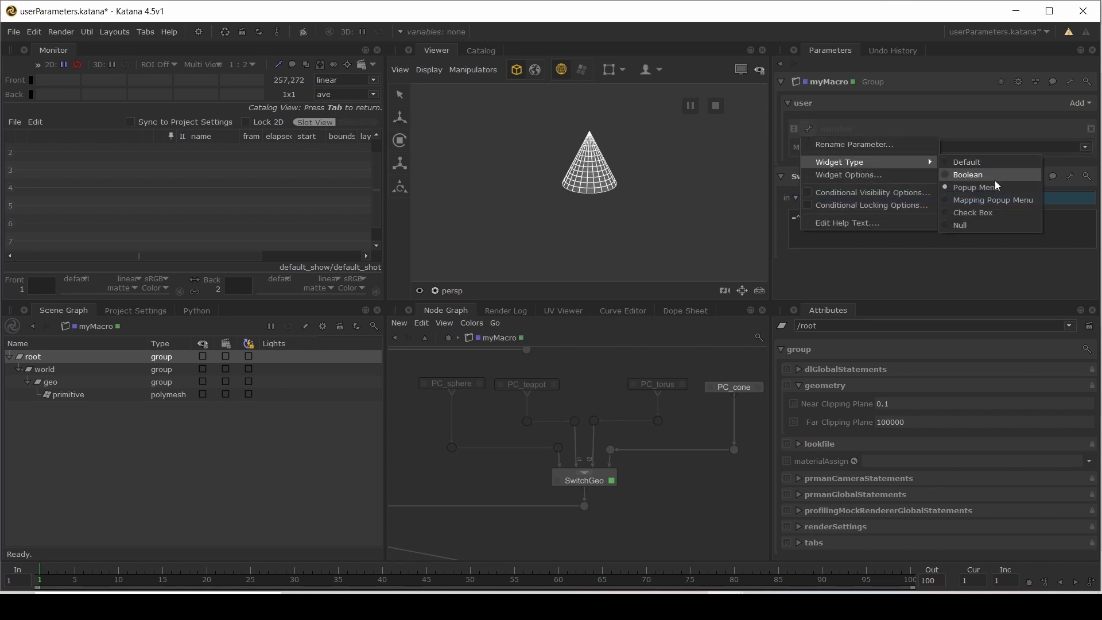
{"action": "left_click", "coordinate": [1000, 202]}
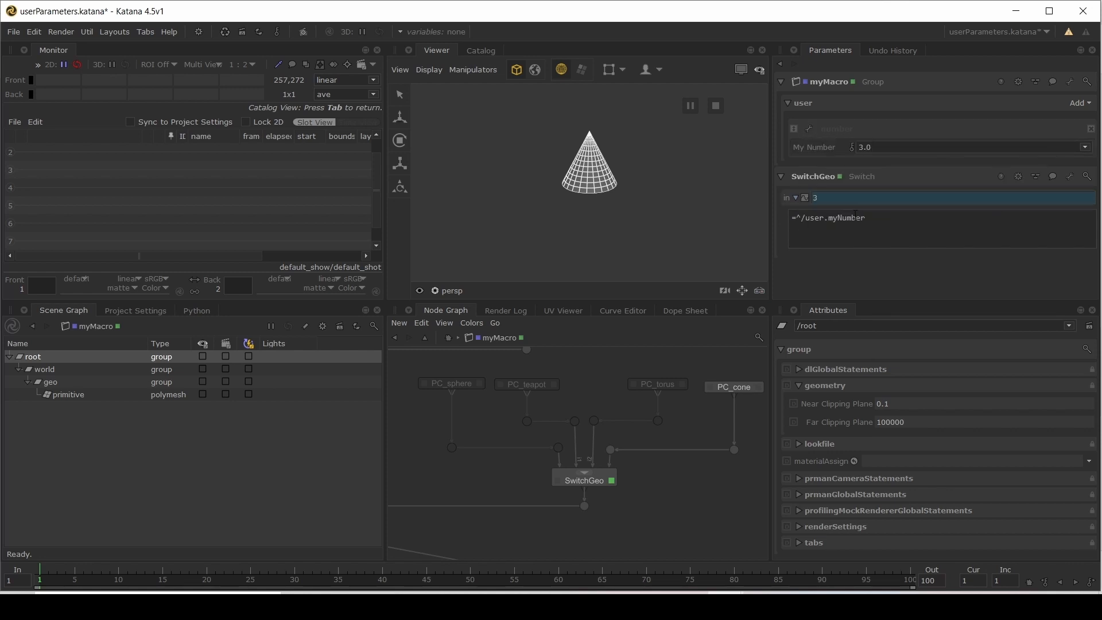
Step: In My Number's widget options, delete the existing popup entry and add four entries with values 0.0 to 3.0
{"action": "left_click", "coordinate": [807, 129]}
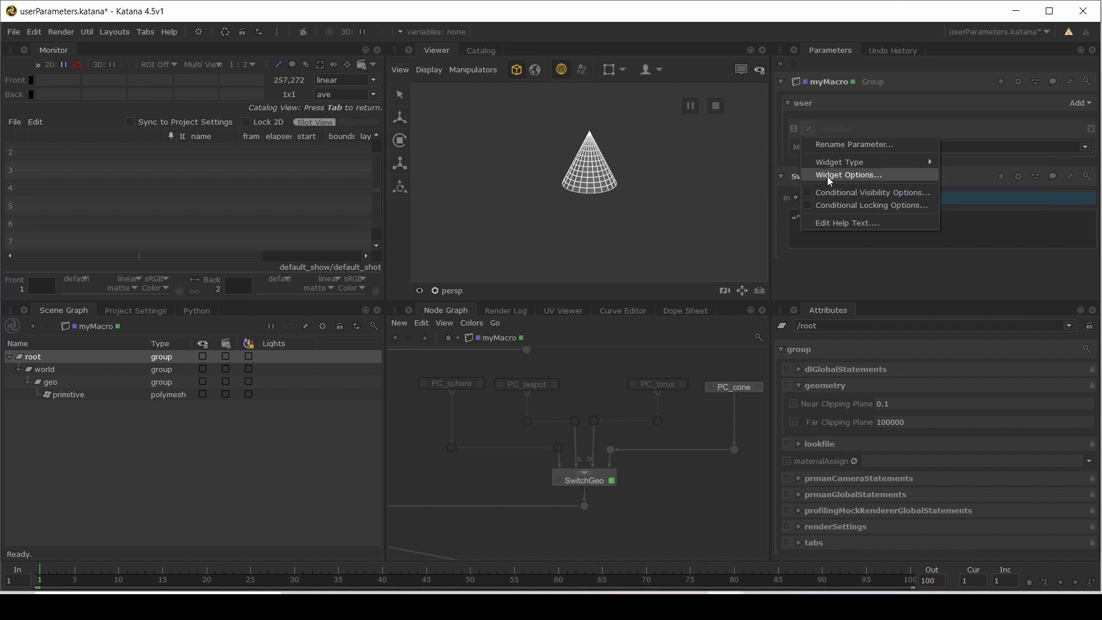
{"action": "left_click", "coordinate": [826, 175]}
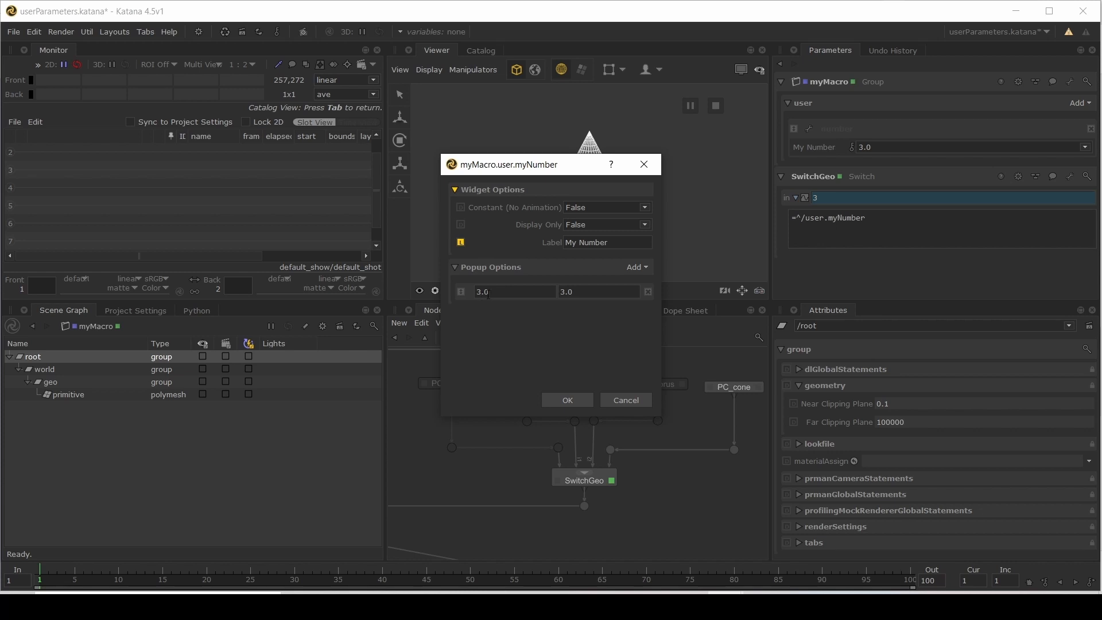
{"action": "left_click", "coordinate": [649, 291]}
{"action": "left_click", "coordinate": [637, 267]}
{"action": "left_click", "coordinate": [641, 282]}
{"action": "left_click", "coordinate": [636, 268]}
{"action": "left_click", "coordinate": [639, 281]}
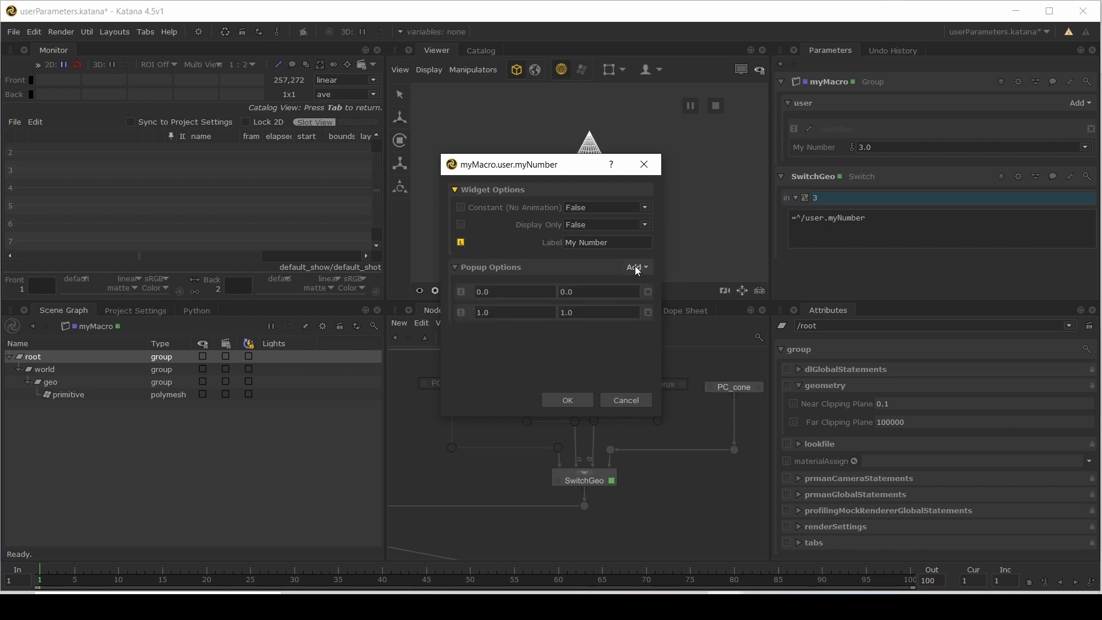
{"action": "left_click", "coordinate": [635, 267]}
{"action": "left_click", "coordinate": [639, 282]}
{"action": "left_click", "coordinate": [633, 268]}
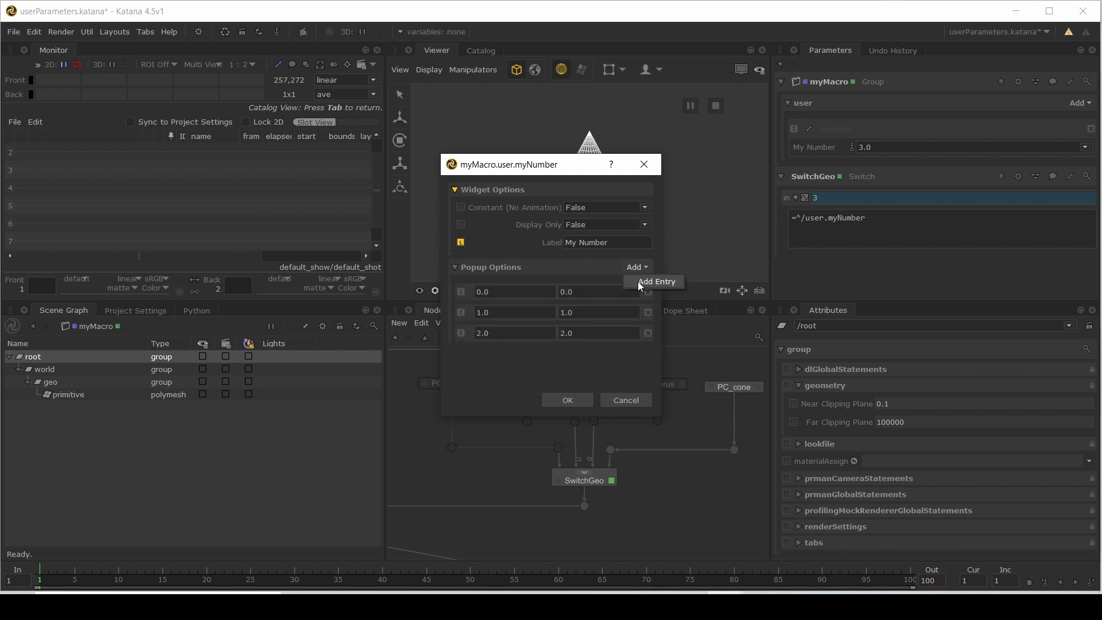
{"action": "left_click", "coordinate": [638, 282]}
Step: Label the popup entries for values 0.0 to 3.0 sphere, teapot, torus and cone, and apply the widget options
{"action": "left_click", "coordinate": [499, 292]}
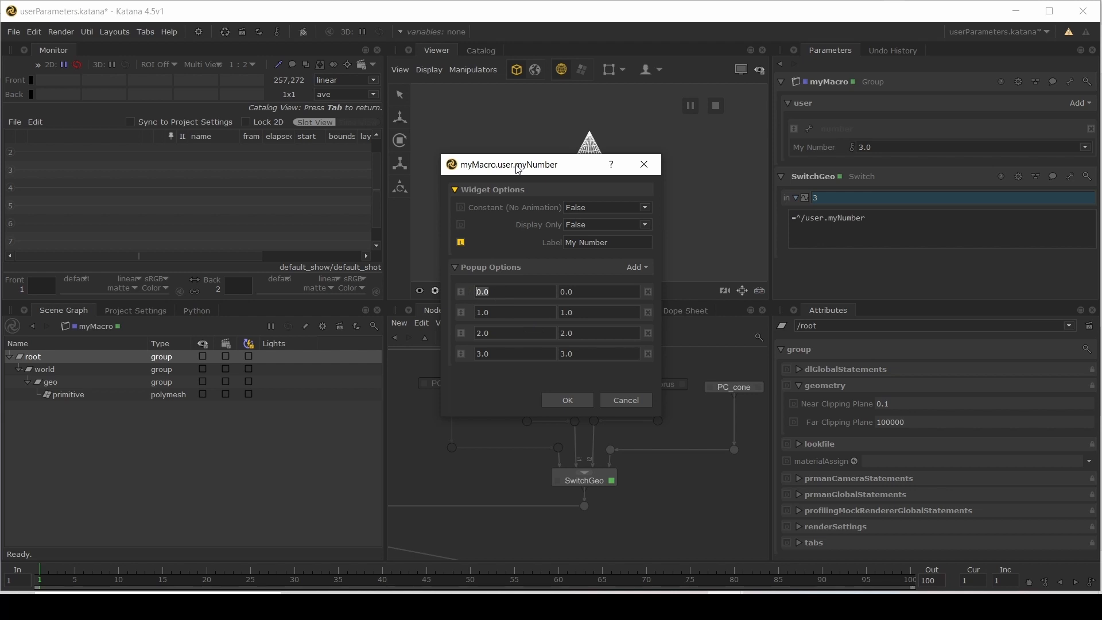
{"action": "left_click_drag", "start_coordinate": [505, 169], "coordinate": [709, 92]}
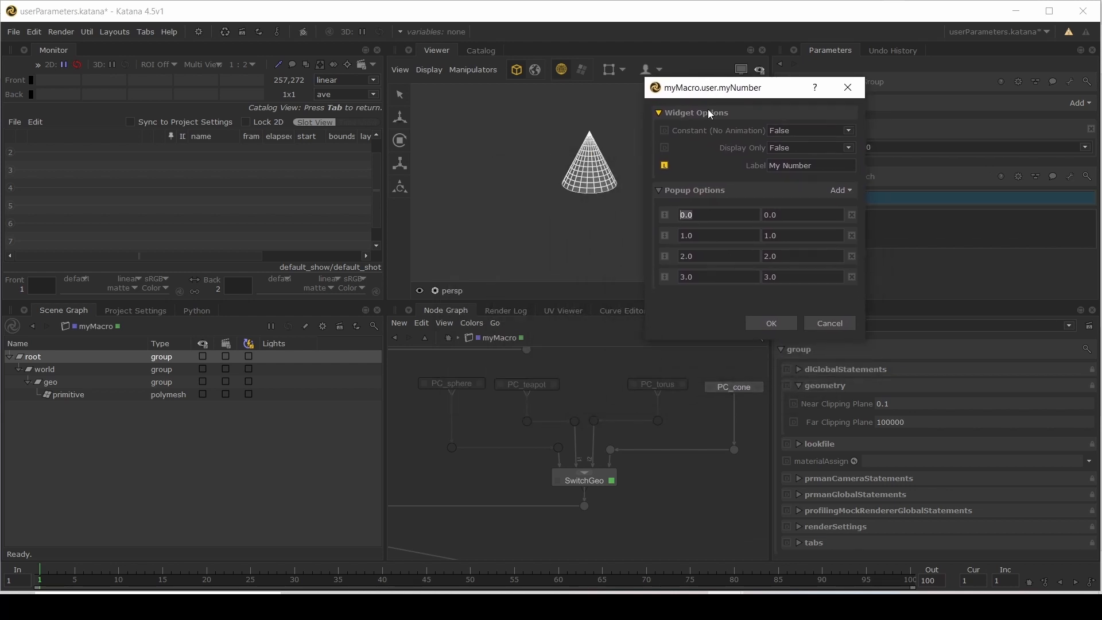
{"action": "left_click", "coordinate": [702, 215]}
{"action": "key", "text": "BackSpace"}
{"action": "key", "text": "BackSpace"}
{"action": "key", "text": "BackSpace"}
{"action": "type", "text": "sphere"}
{"action": "left_click", "coordinate": [703, 235]}
{"action": "type", "text": "teapot"}
{"action": "left_click", "coordinate": [711, 258]}
{"action": "type", "text": "torus"}
{"action": "left_click", "coordinate": [684, 278]}
{"action": "left_click", "coordinate": [769, 323]}
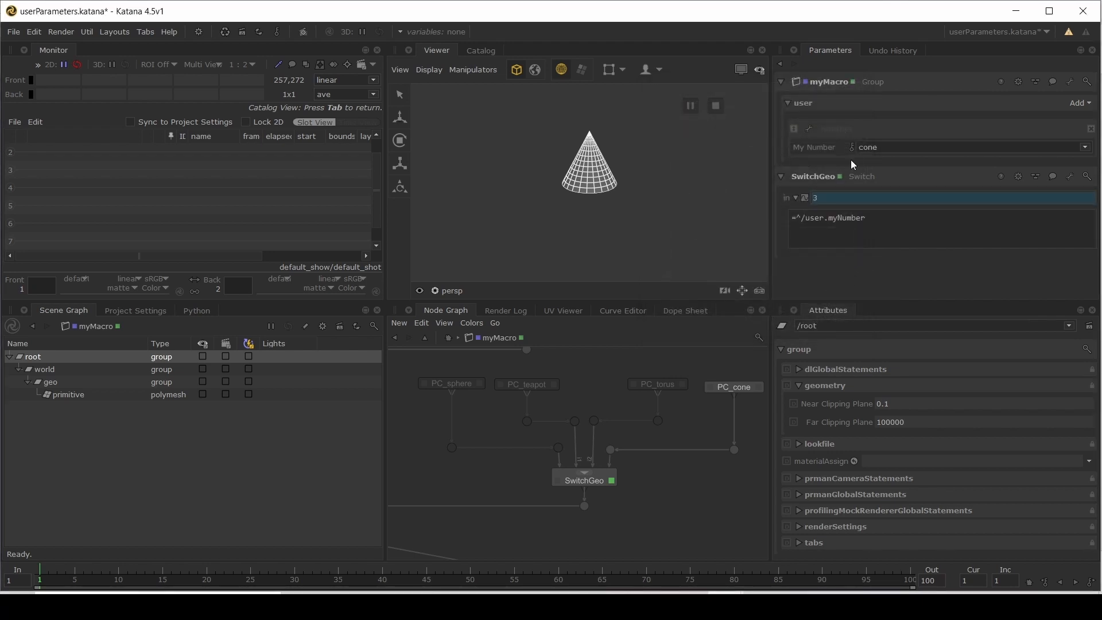
Step: Test the mapped choices by setting My Number to sphere, teapot, torus, sphere and cone in turn
{"action": "left_click", "coordinate": [896, 143]}
{"action": "left_click", "coordinate": [885, 155]}
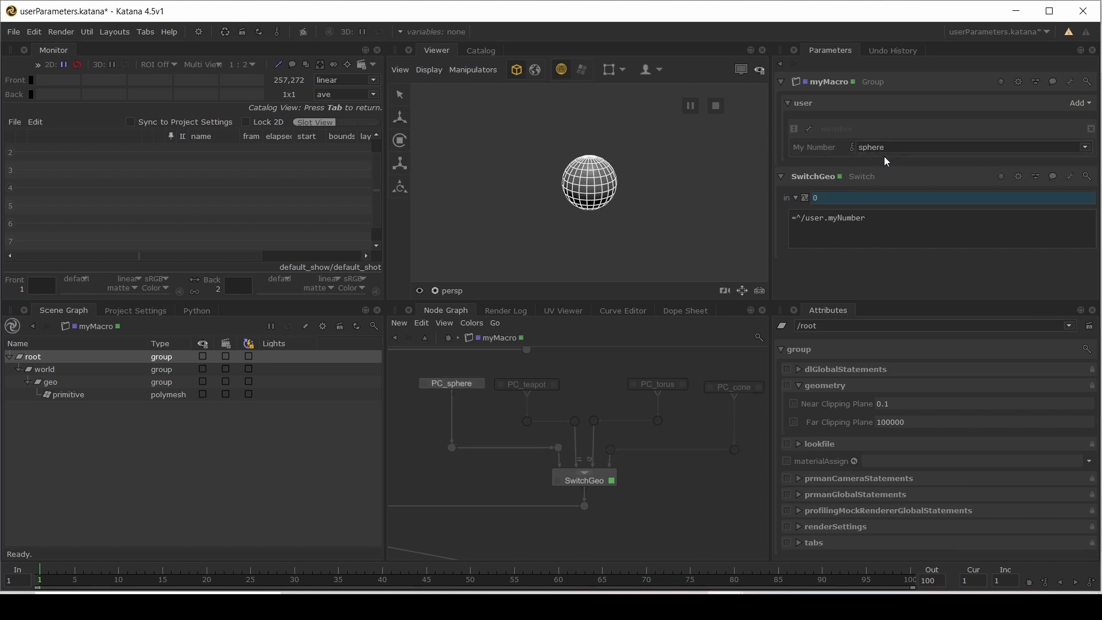
{"action": "left_click", "coordinate": [873, 147]}
{"action": "left_click", "coordinate": [873, 161]}
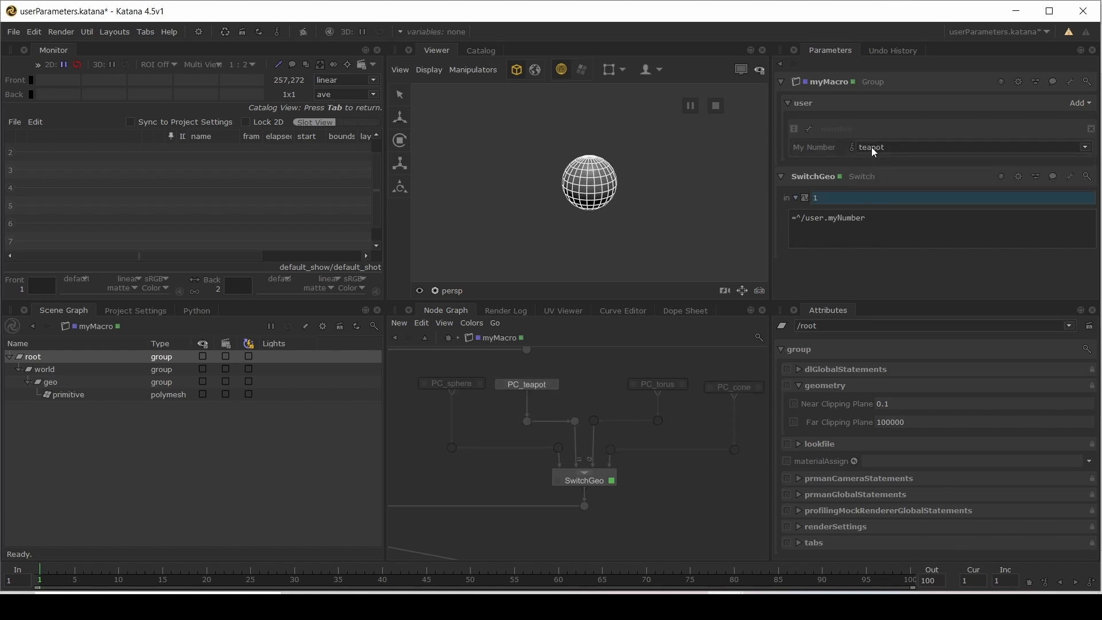
{"action": "left_click", "coordinate": [871, 147]}
{"action": "left_click", "coordinate": [872, 173]}
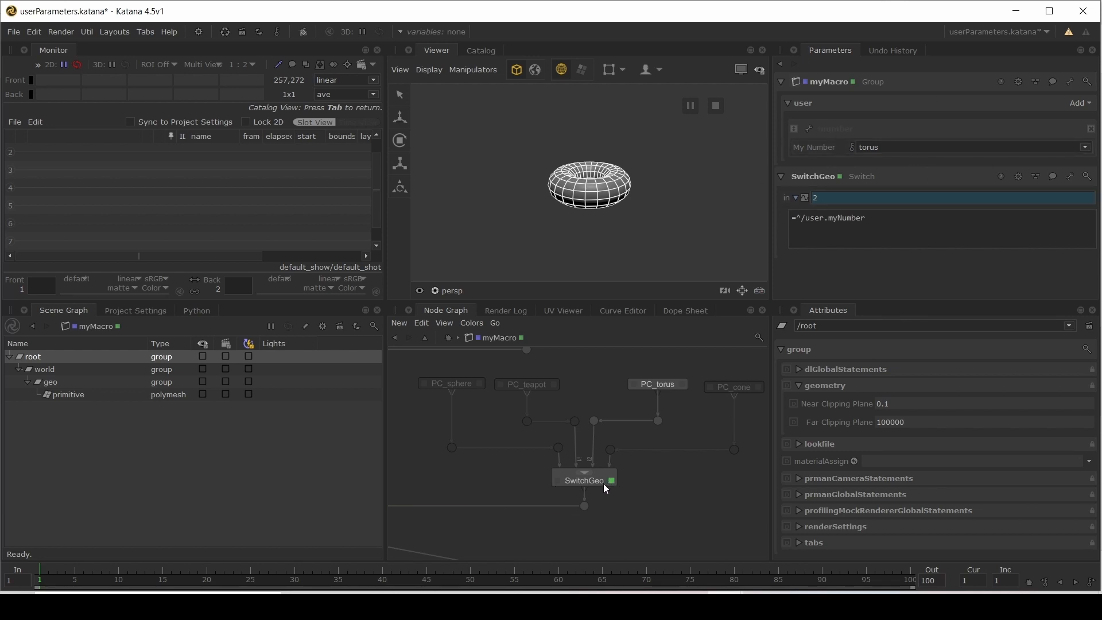
{"action": "left_click", "coordinate": [881, 146]}
{"action": "left_click", "coordinate": [880, 160]}
{"action": "left_click", "coordinate": [864, 149]}
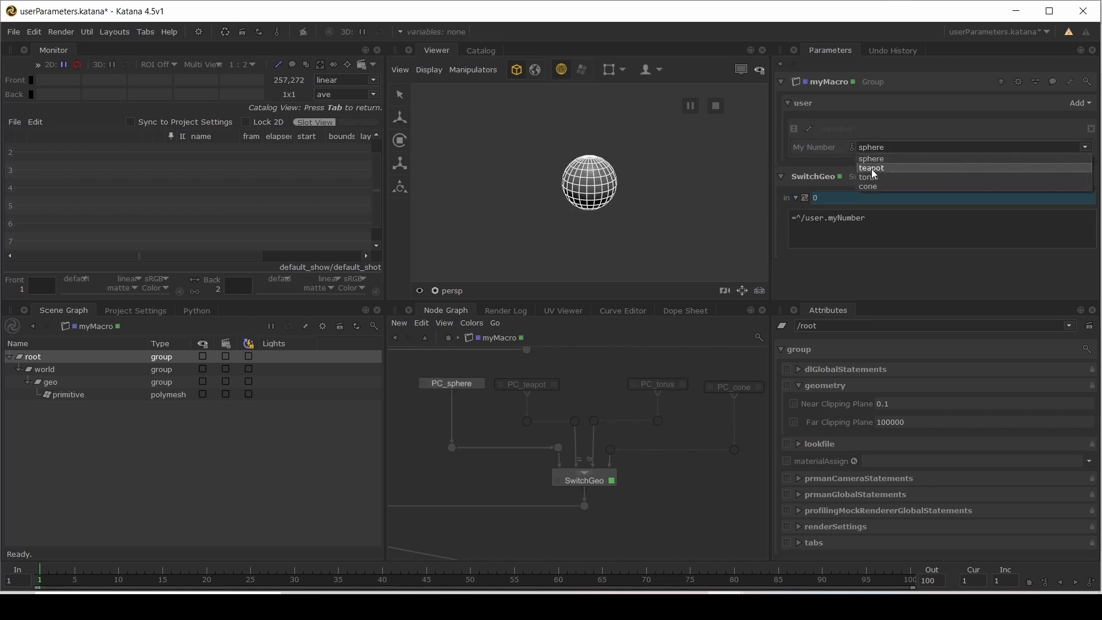
{"action": "left_click", "coordinate": [870, 187]}
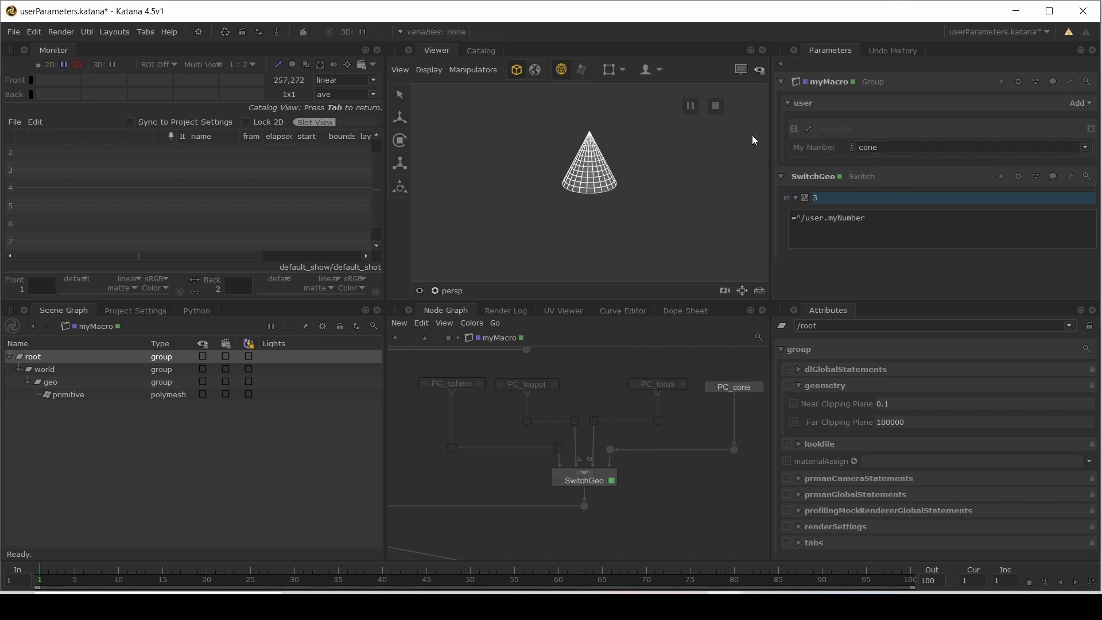
Step: Change My Number's widget type to Check Box and toggle it on and off, leaving it unchecked
{"action": "left_click", "coordinate": [809, 135]}
{"action": "mouse_move", "coordinate": [928, 161]}
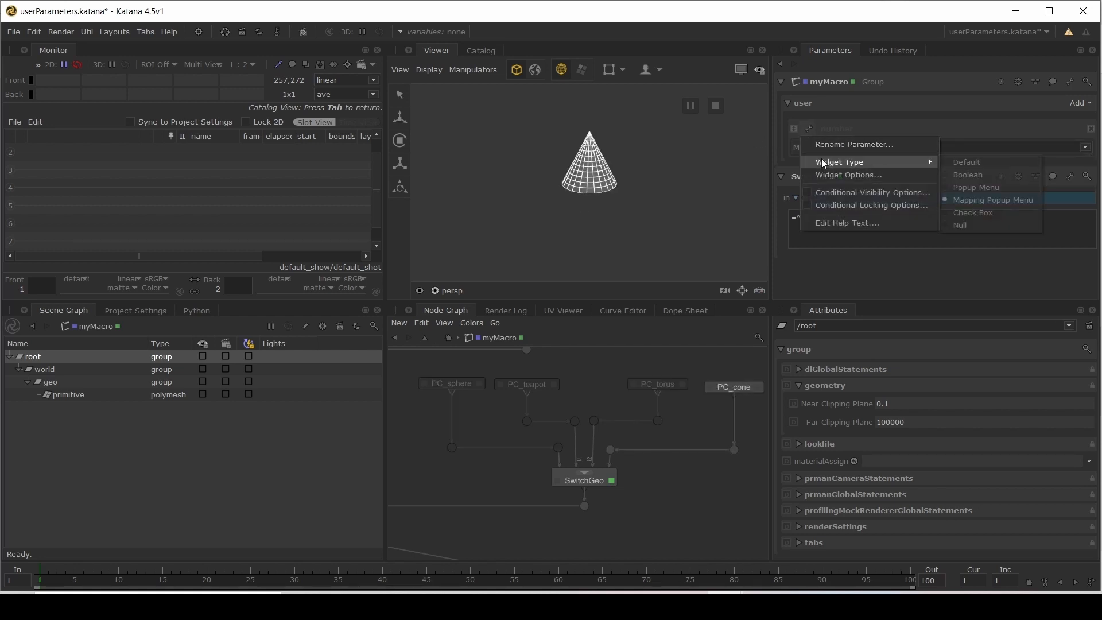
{"action": "left_click", "coordinate": [968, 217]}
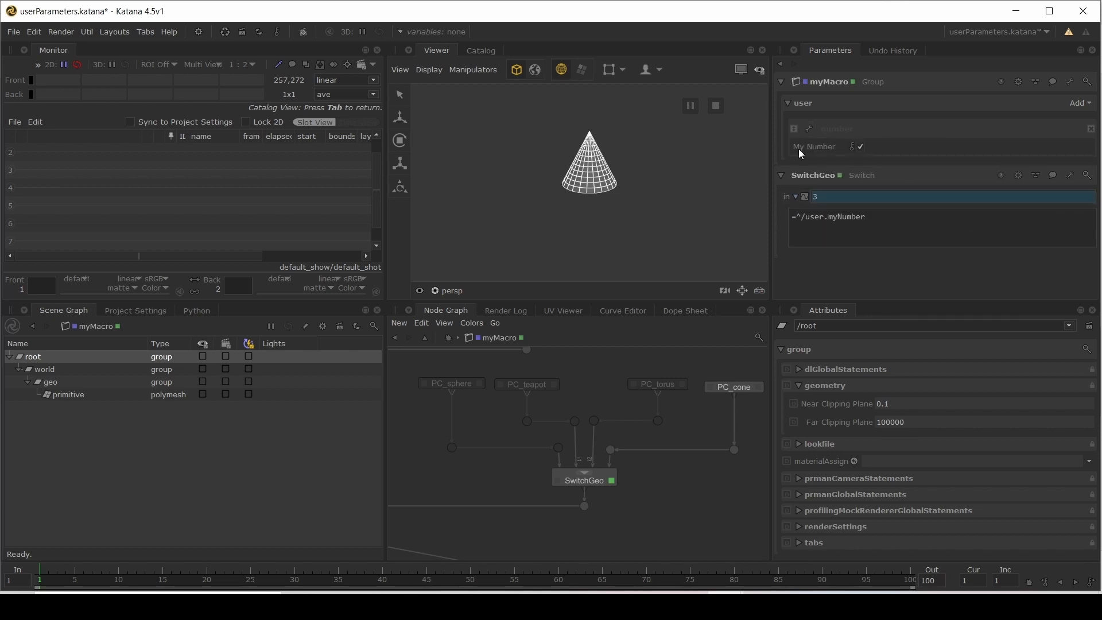
{"action": "left_click", "coordinate": [861, 146]}
{"action": "left_click", "coordinate": [861, 147]}
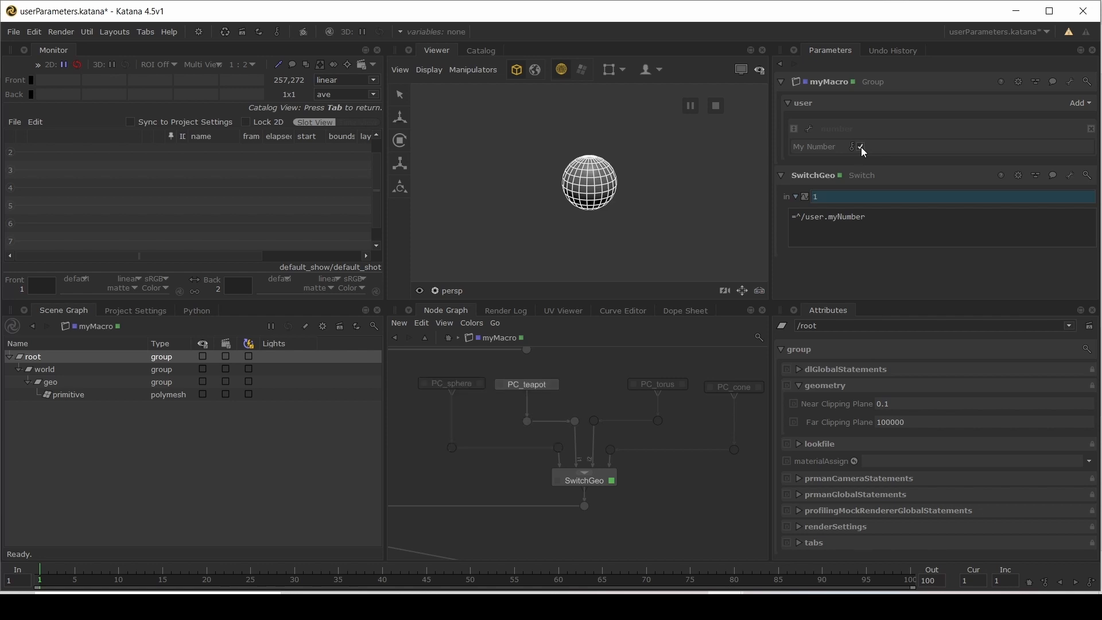
{"action": "left_click", "coordinate": [861, 147]}
{"action": "left_click", "coordinate": [861, 147]}
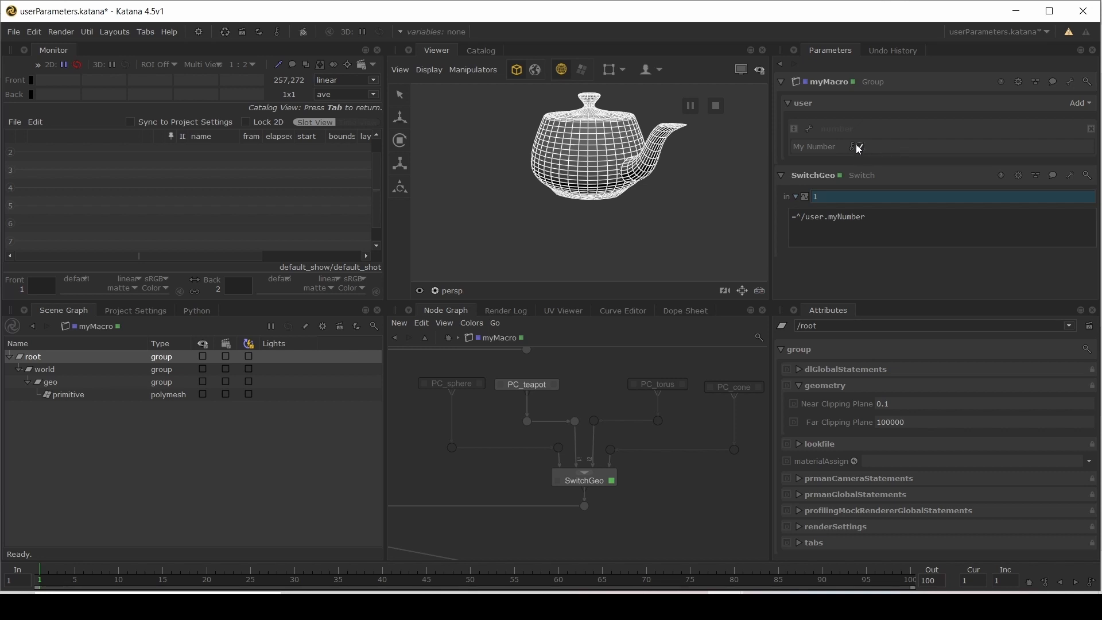
{"action": "left_click", "coordinate": [859, 147]}
Step: Change My Number's widget type to Null
{"action": "left_click", "coordinate": [809, 129]}
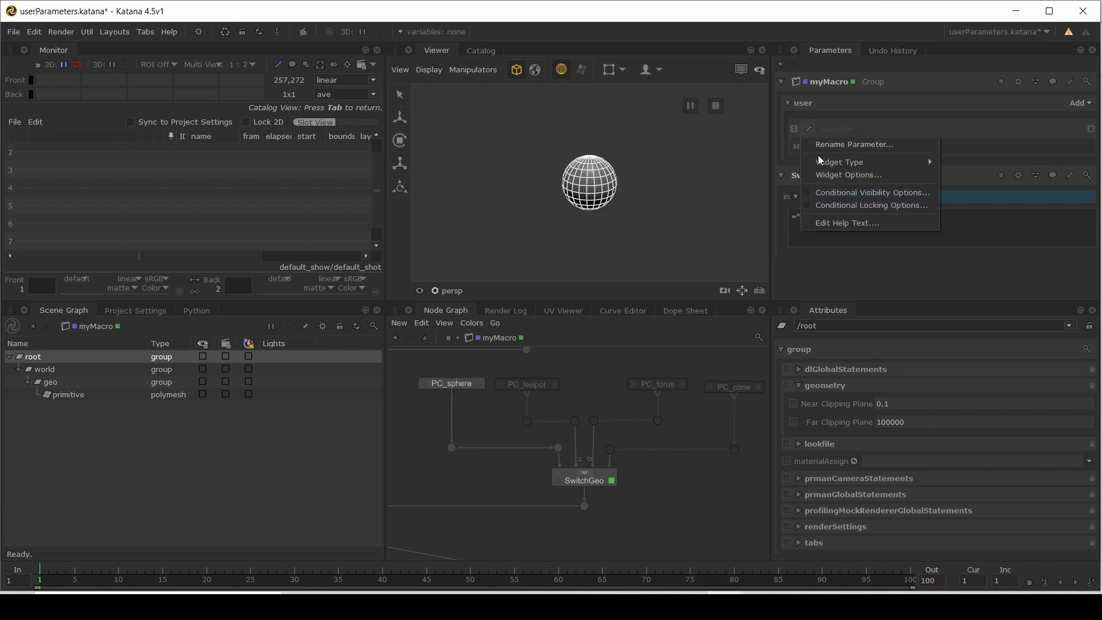
{"action": "mouse_move", "coordinate": [820, 161]}
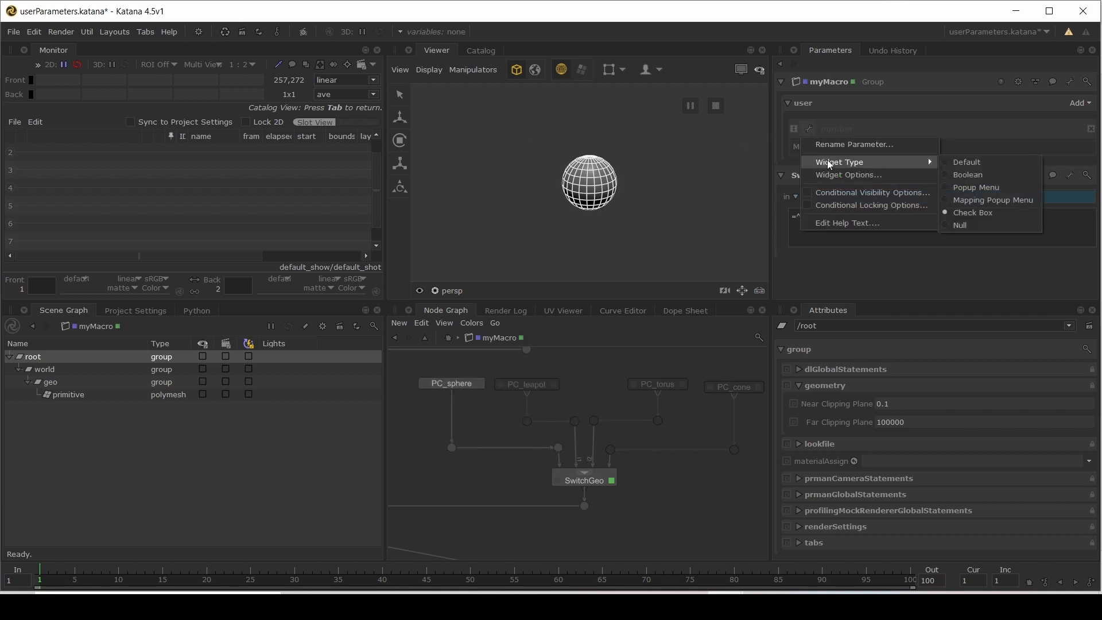
{"action": "left_click", "coordinate": [977, 226]}
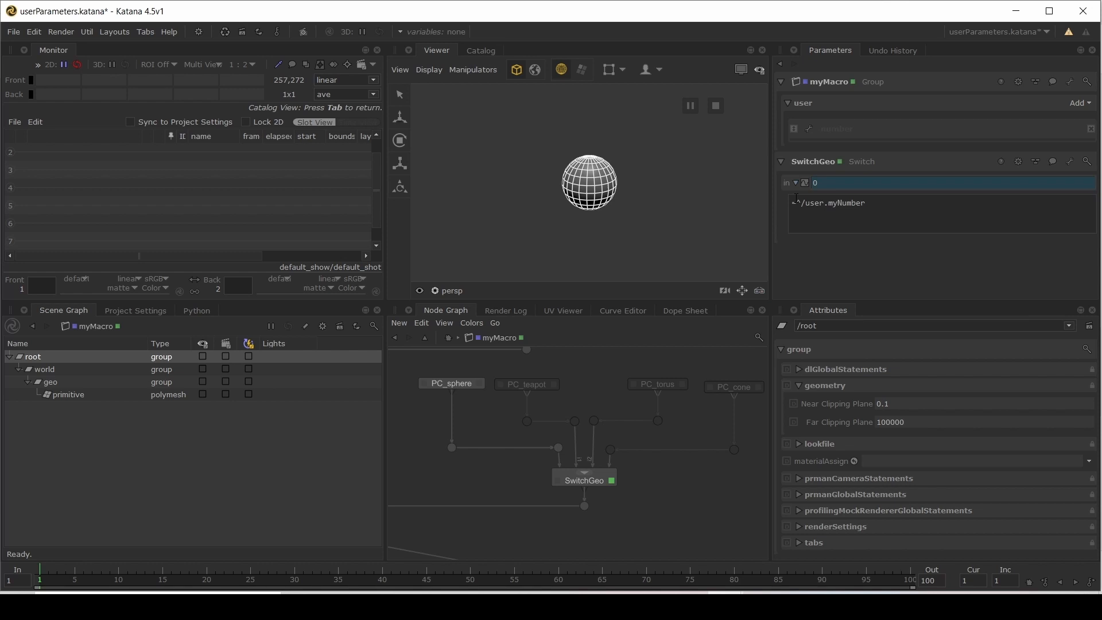
Step: Set My Number's widget type back to Mapping Popup Menu
{"action": "right_click", "coordinate": [804, 134]}
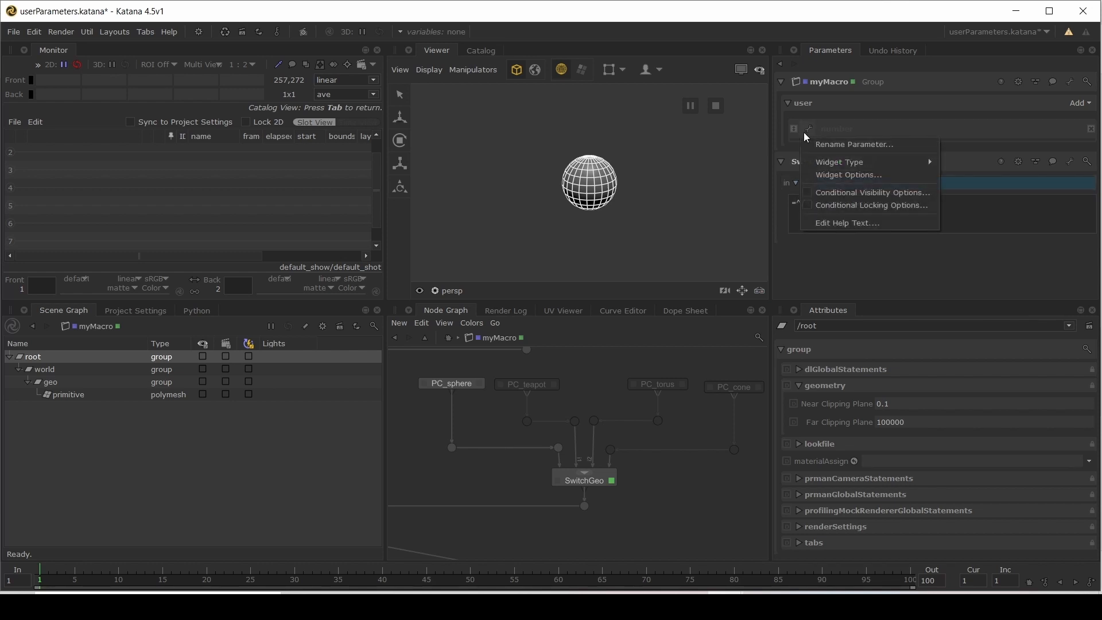
{"action": "mouse_move", "coordinate": [848, 162]}
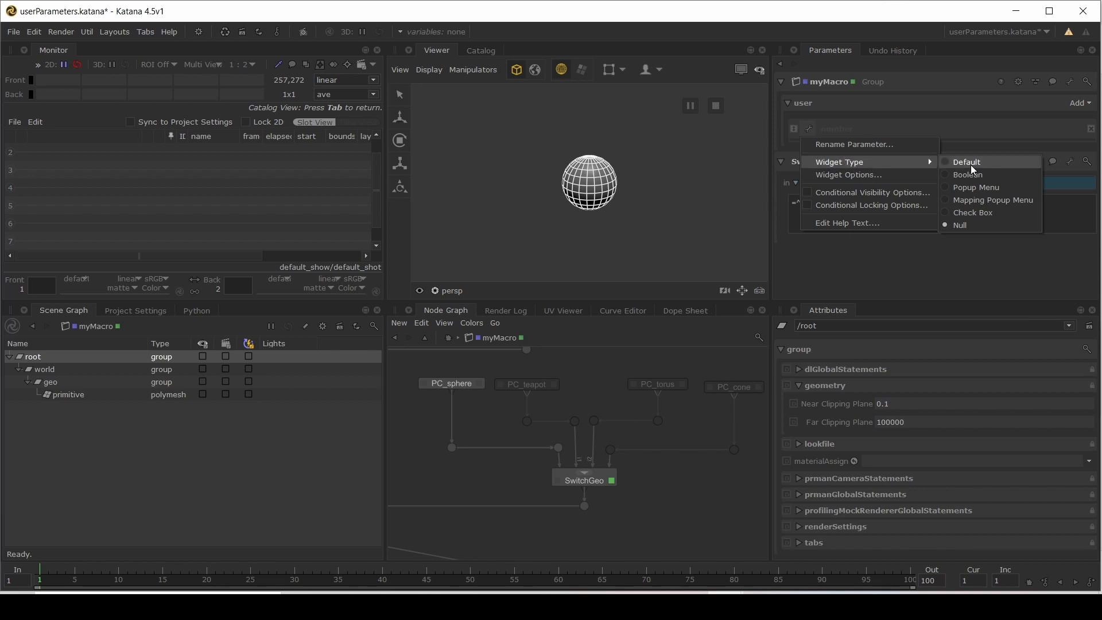
{"action": "left_click", "coordinate": [970, 200]}
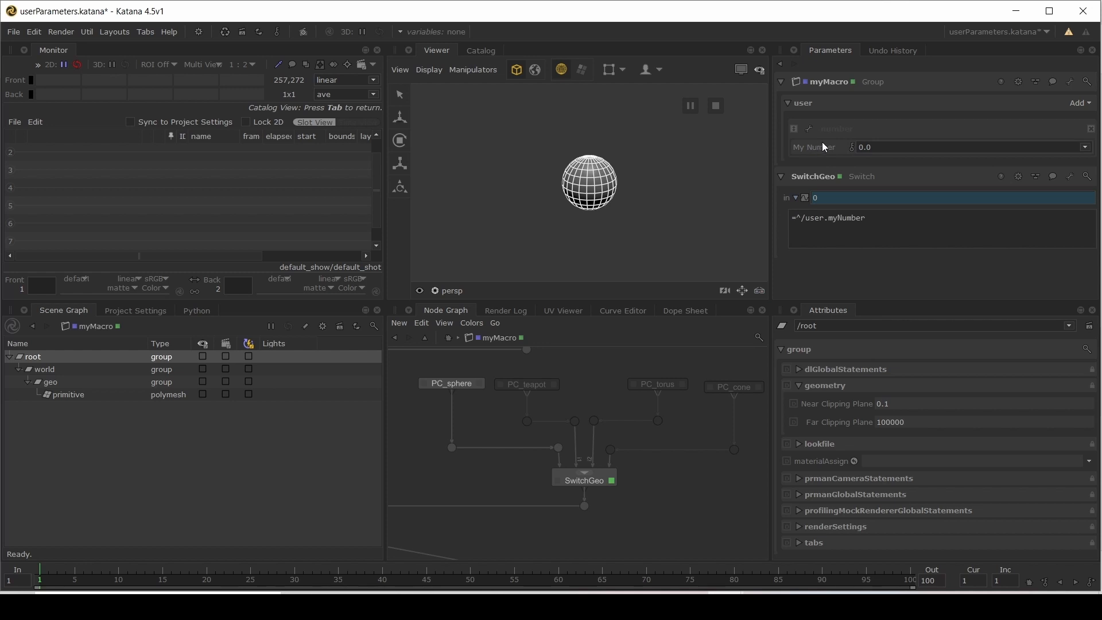
Step: In My Number's widget options, add three popup entries with values 1.0, 2.0 and 3.0 after the 0.0 entry
{"action": "left_click", "coordinate": [809, 130]}
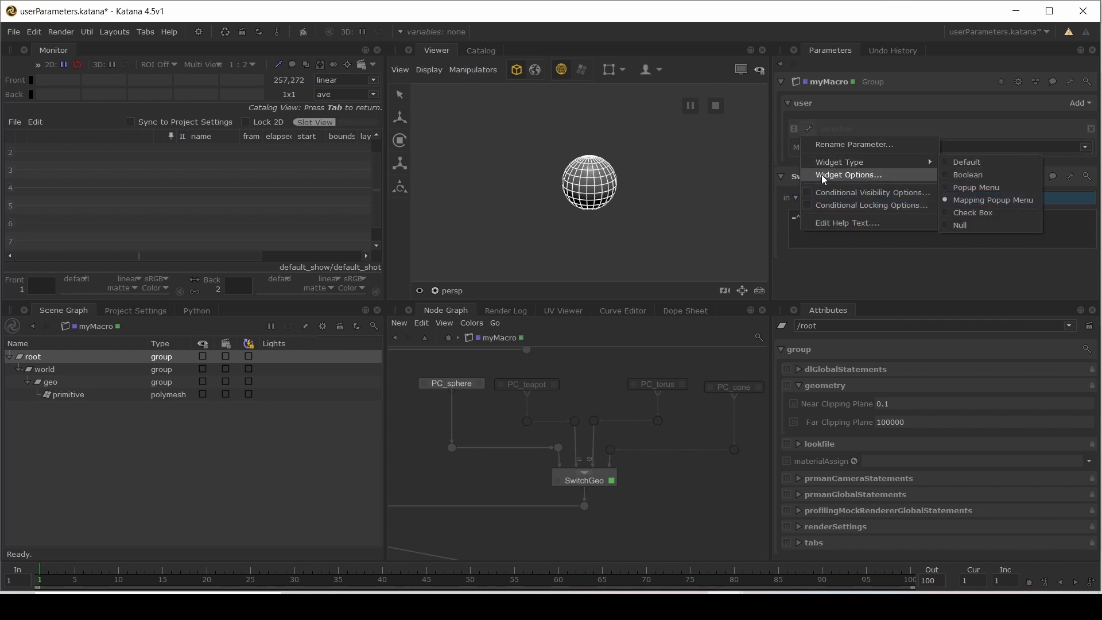
{"action": "left_click", "coordinate": [838, 172]}
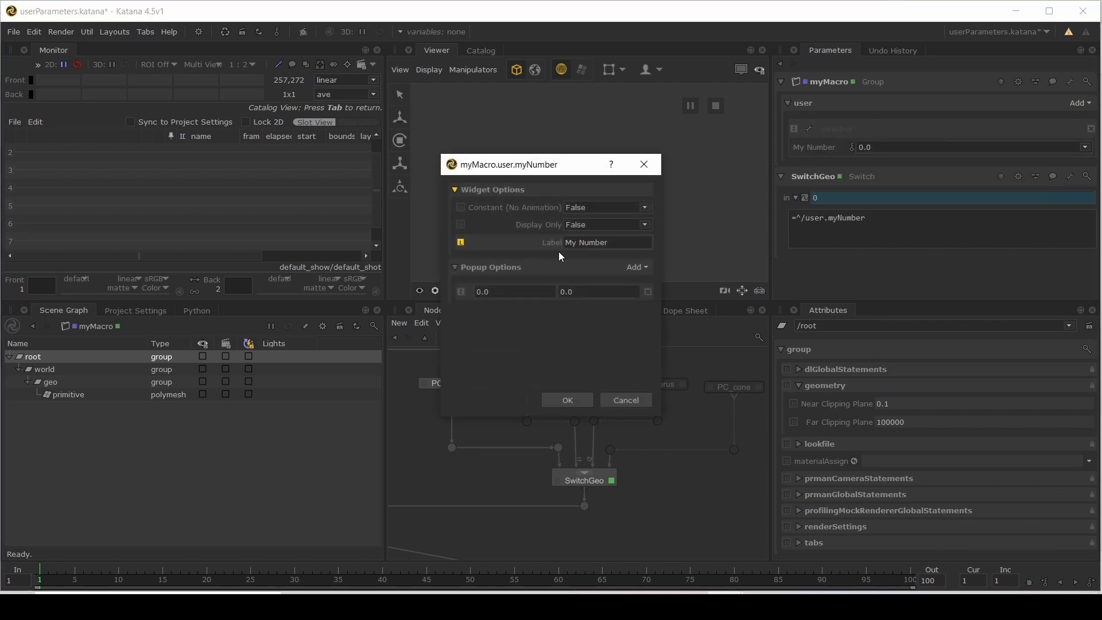
{"action": "left_click", "coordinate": [633, 267]}
{"action": "left_click", "coordinate": [638, 281]}
{"action": "left_click", "coordinate": [634, 267]}
{"action": "left_click", "coordinate": [634, 280]}
{"action": "left_click", "coordinate": [634, 267]}
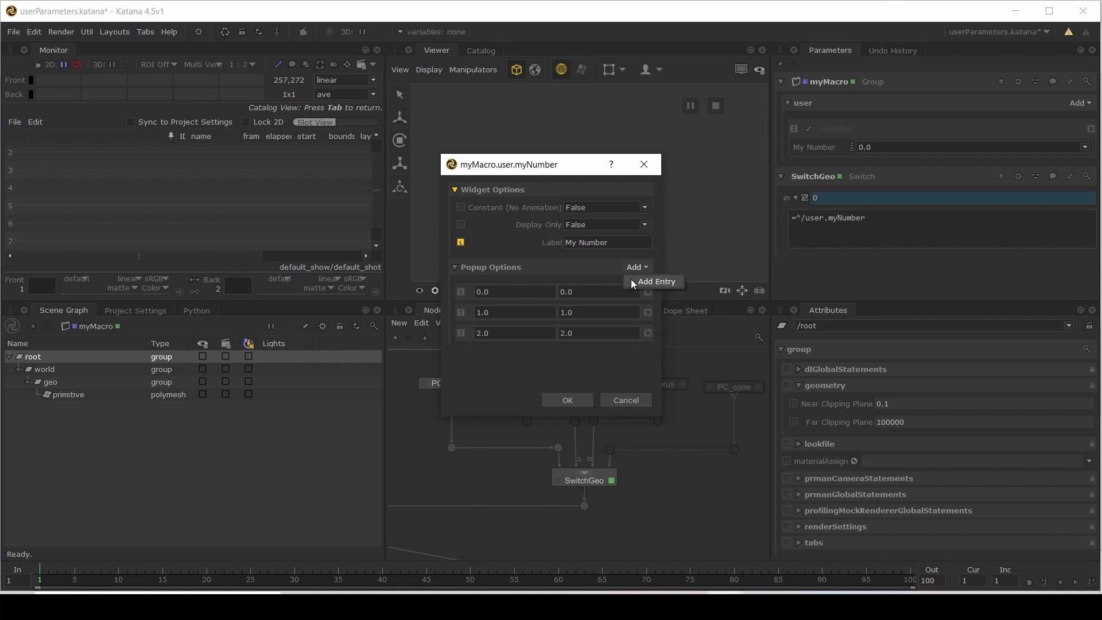
{"action": "left_click", "coordinate": [634, 281]}
Step: Name the four popup entries sphere, teapot, torus and cone in order of value, and apply the widget options
{"action": "left_click_drag", "start_coordinate": [495, 168], "coordinate": [895, 146]}
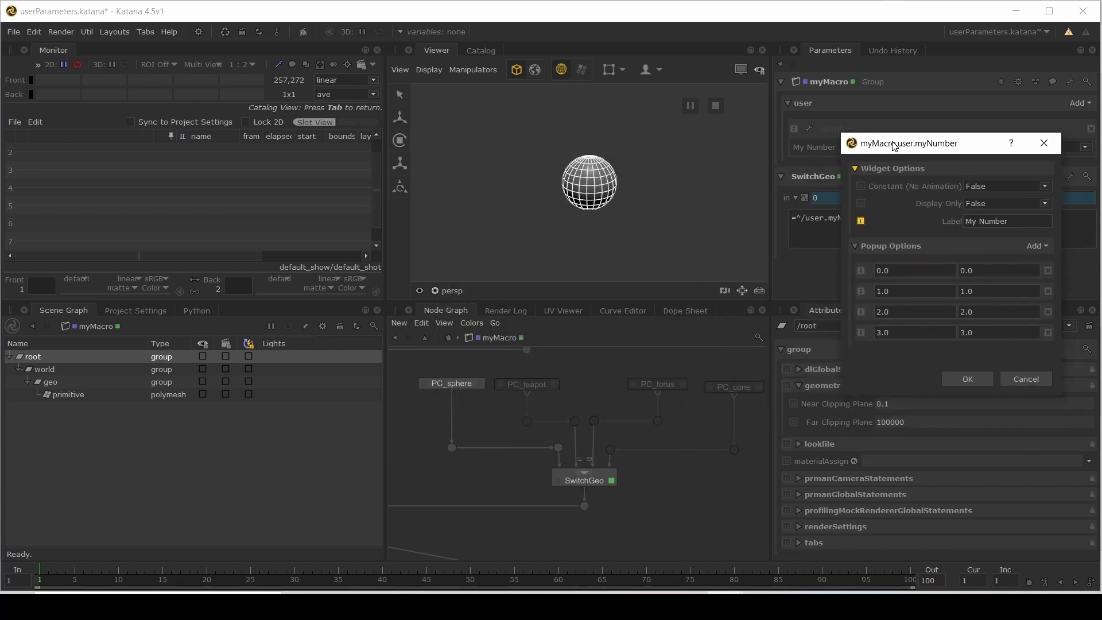
{"action": "double_click", "coordinate": [873, 270]}
{"action": "type", "text": "sphere"}
{"action": "type", "text": "teapot"}
{"action": "double_click", "coordinate": [906, 310]}
{"action": "type", "text": "torus"}
{"action": "double_click", "coordinate": [907, 332]}
{"action": "type", "text": "cone"}
{"action": "left_click", "coordinate": [968, 379]}
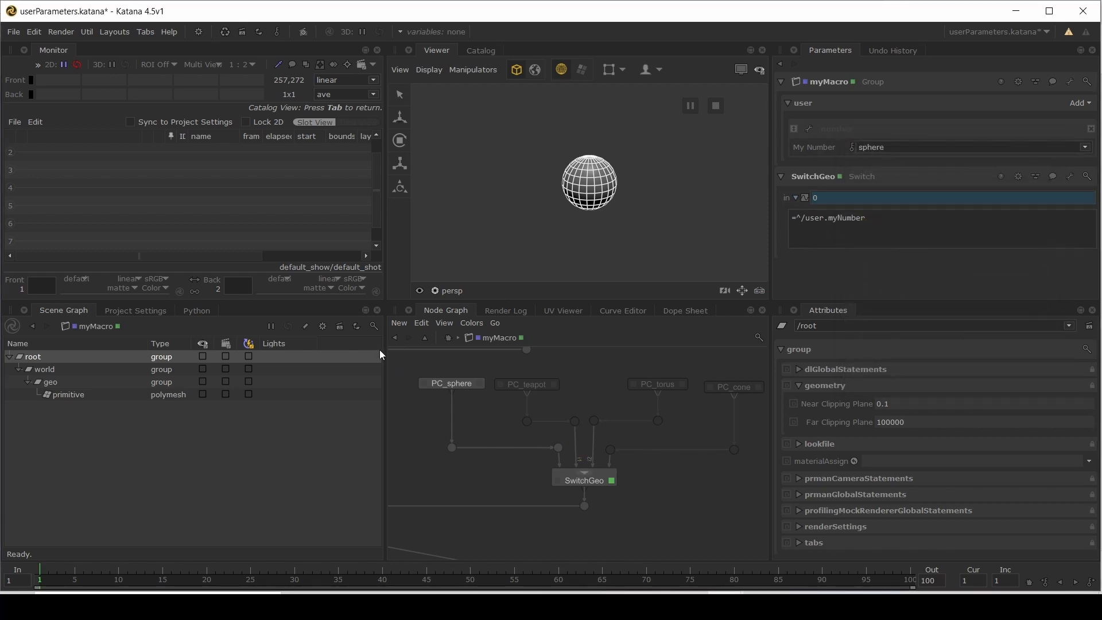
Step: Leave the myMacro group for the node graph's root level and show only myMacro's parameters
{"action": "left_click", "coordinate": [450, 339]}
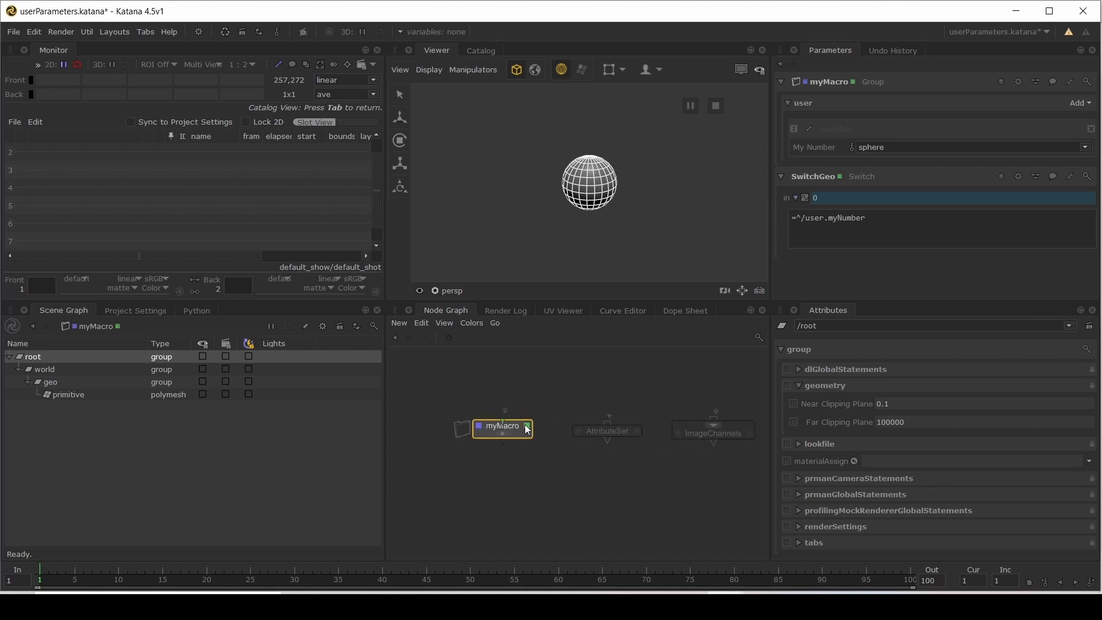
{"action": "left_click", "coordinate": [529, 428]}
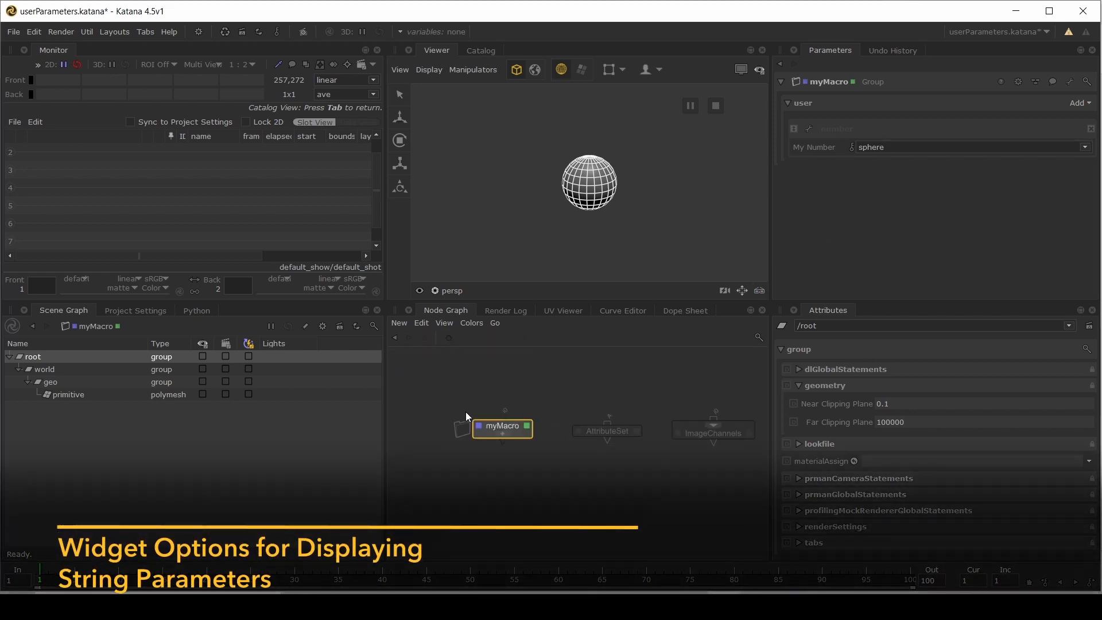
Step: Add a string parameter to myMacro's user parameters and rename it myString
{"action": "left_click", "coordinate": [1077, 102]}
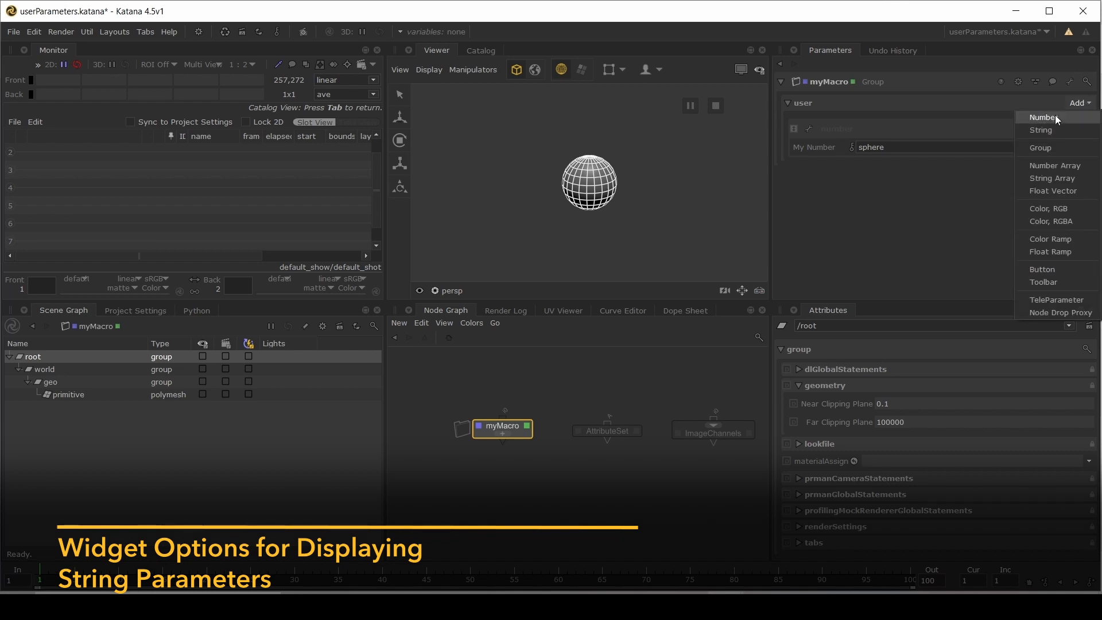
{"action": "left_click", "coordinate": [1050, 130]}
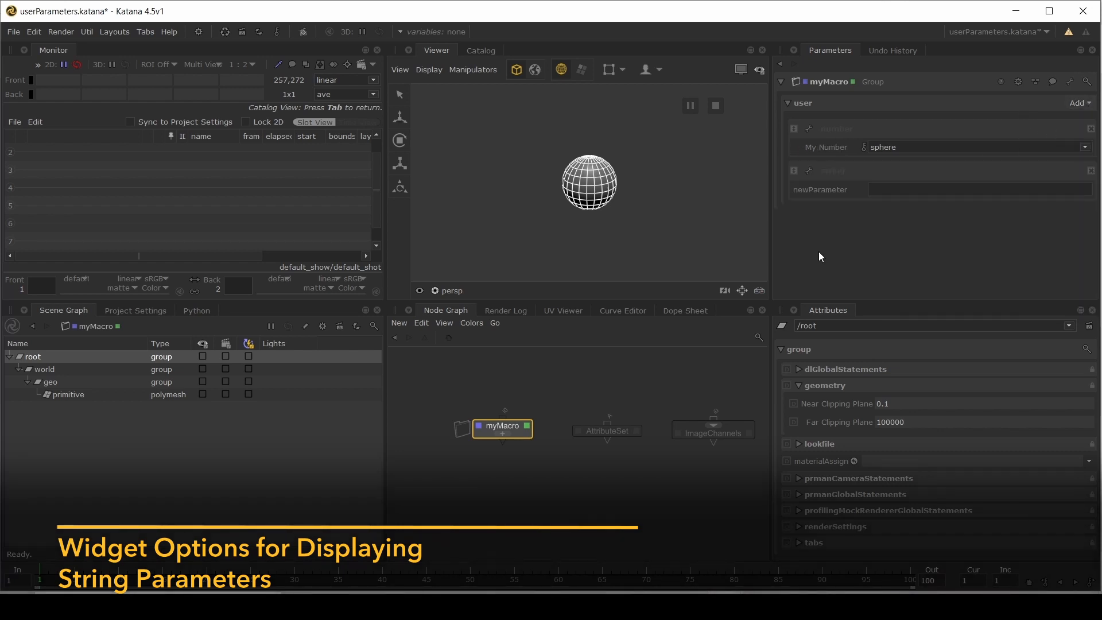
{"action": "left_click", "coordinate": [810, 171]}
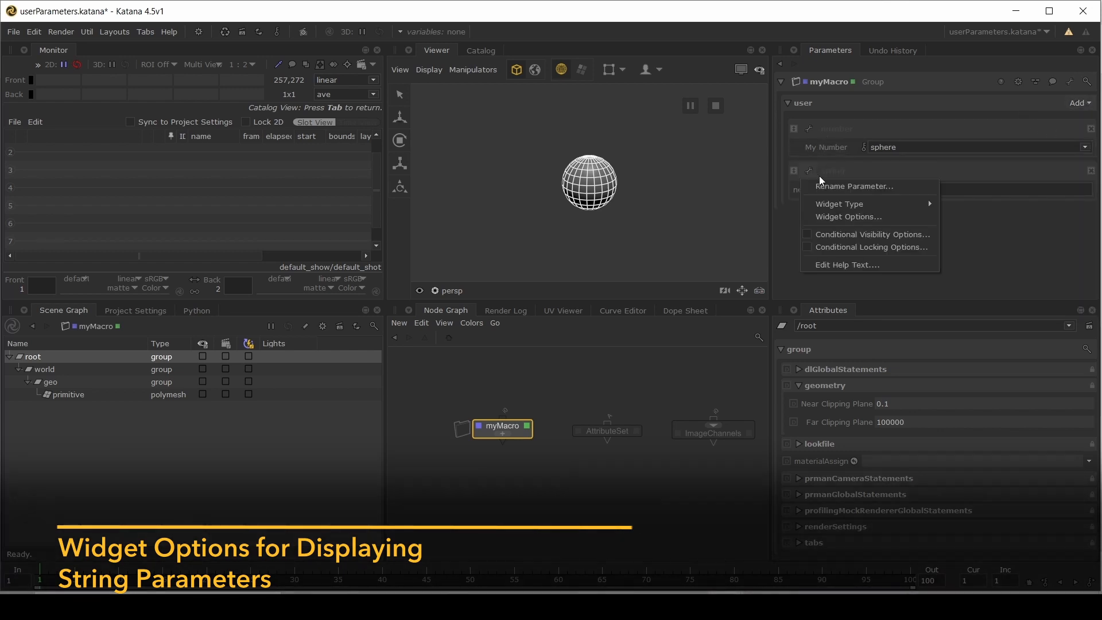
{"action": "left_click", "coordinate": [830, 185]}
{"action": "type", "text": "my"}
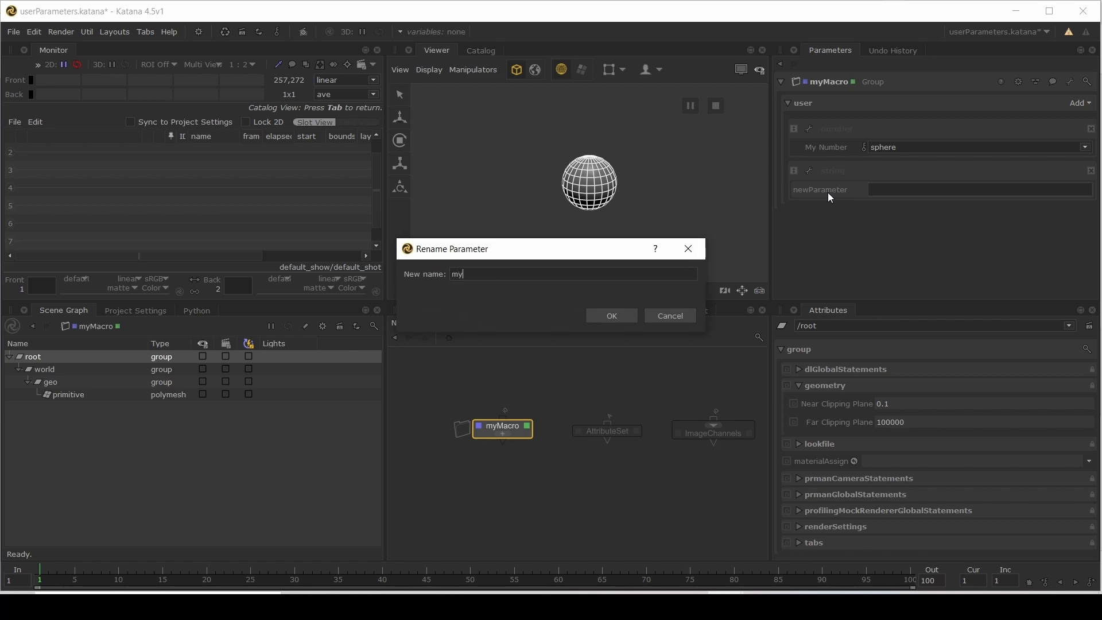
{"action": "type", "text": "String"}
{"action": "left_click", "coordinate": [618, 318]}
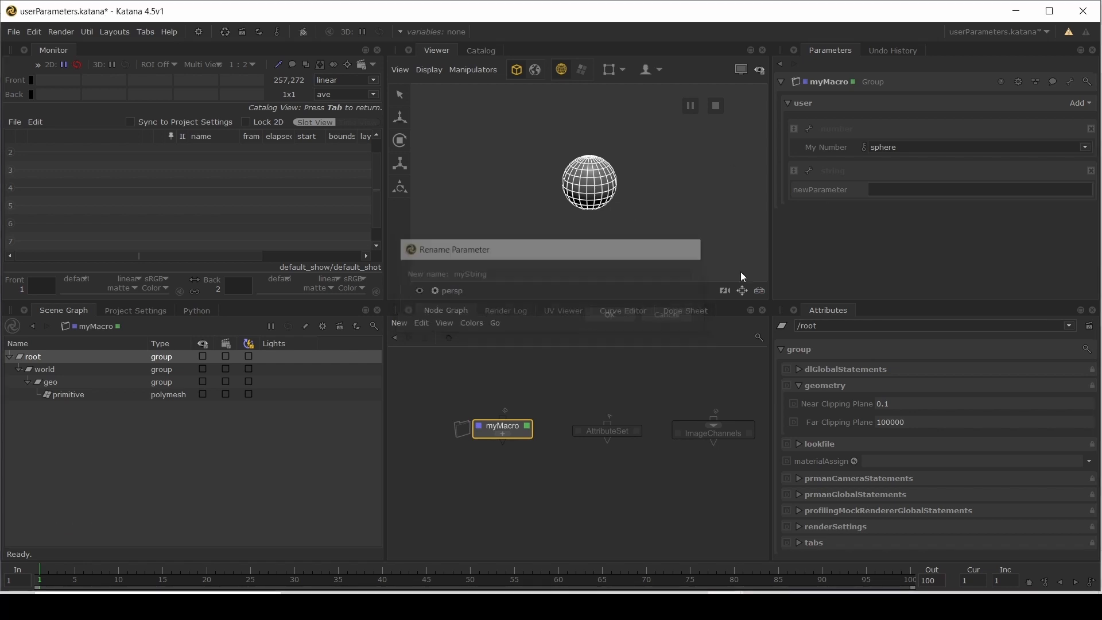
Step: Set myString's widget type to Scene Graph Location and fill it with the primitive's location, /root/world/geo/primitive
{"action": "left_click", "coordinate": [809, 173]}
{"action": "mouse_move", "coordinate": [831, 206]}
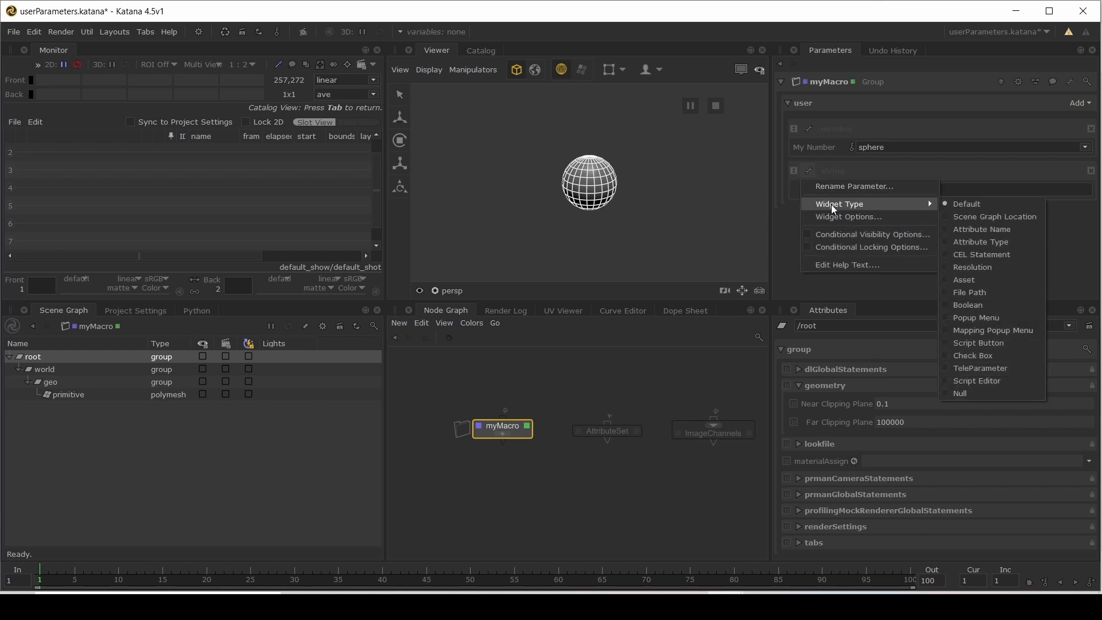
{"action": "left_click", "coordinate": [980, 217]}
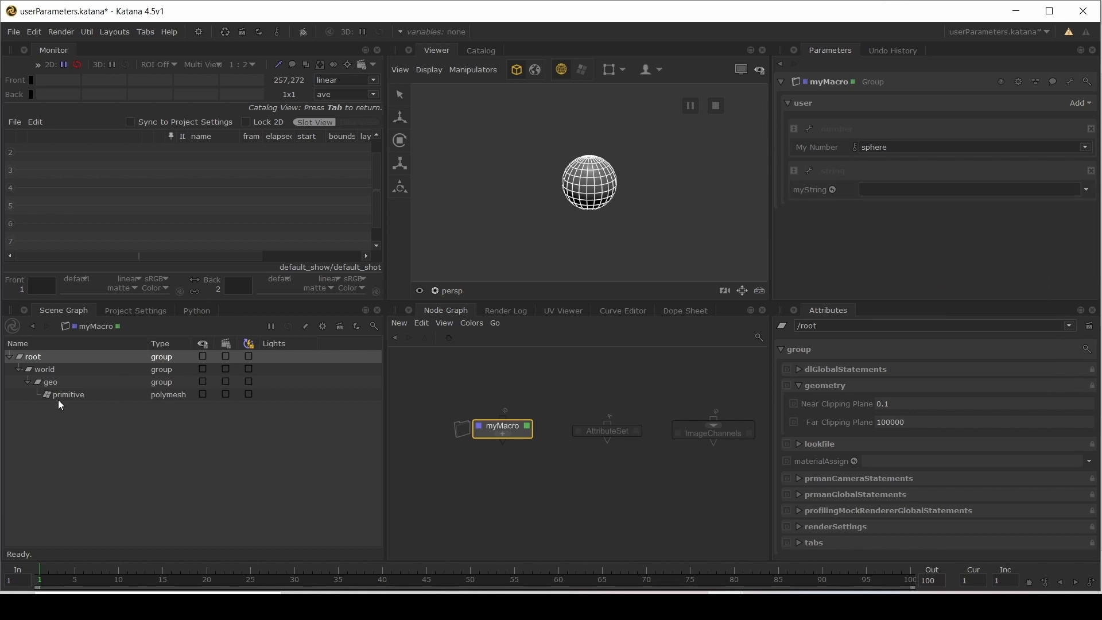
{"action": "left_click_drag", "start_coordinate": [57, 396], "coordinate": [948, 193]}
{"action": "left_click", "coordinate": [1086, 190]}
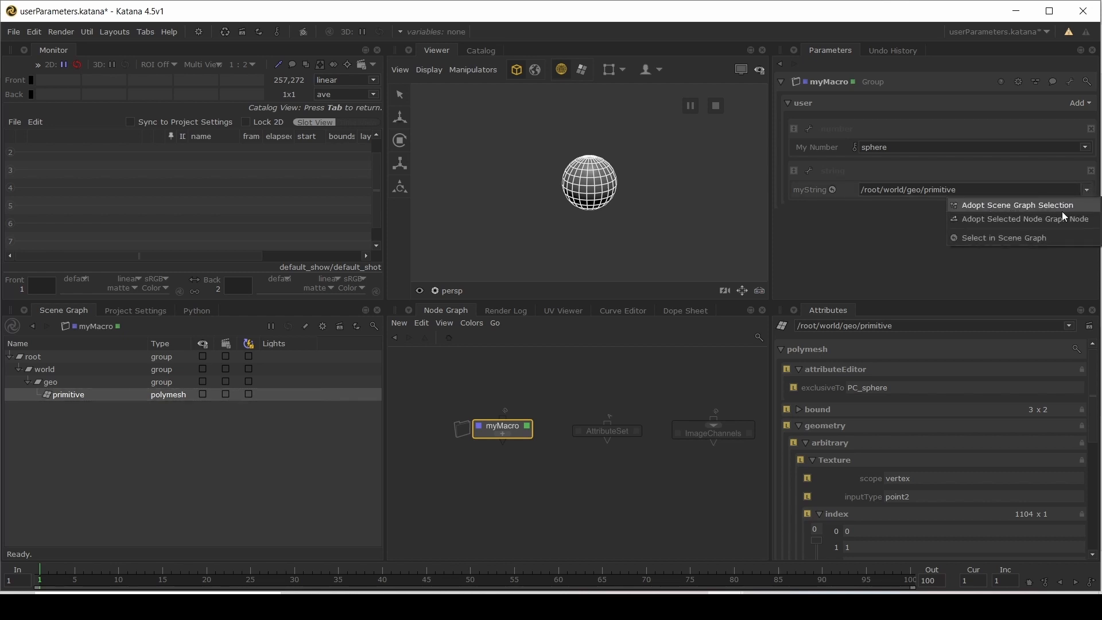
{"action": "left_click", "coordinate": [884, 233]}
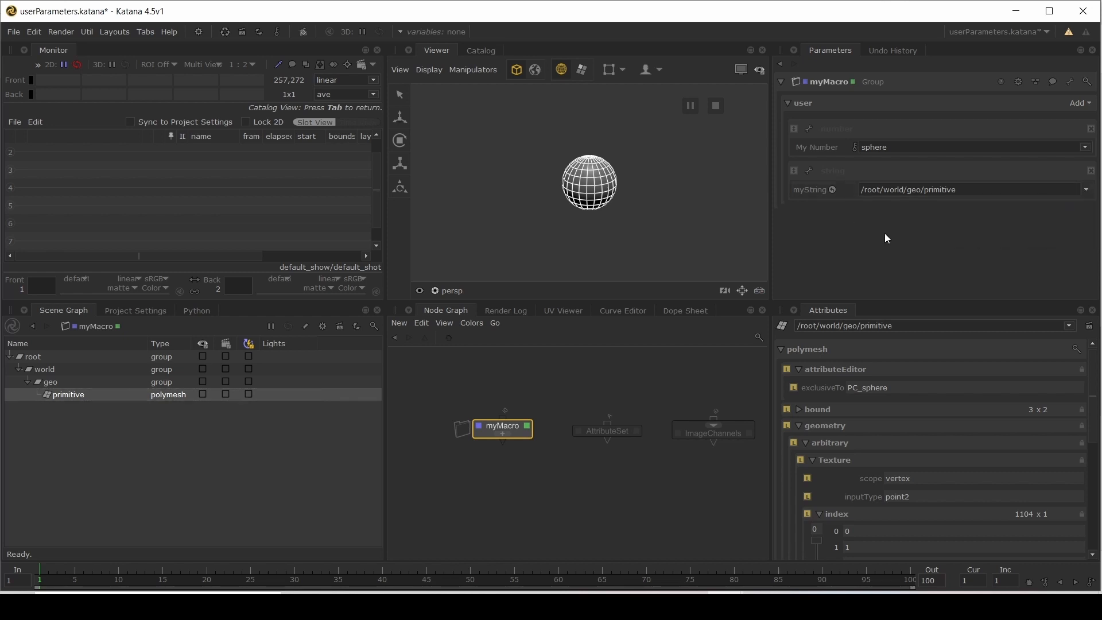
Step: Set myString's widget type to Attribute Name
{"action": "left_click", "coordinate": [810, 171]}
{"action": "mouse_move", "coordinate": [820, 204]}
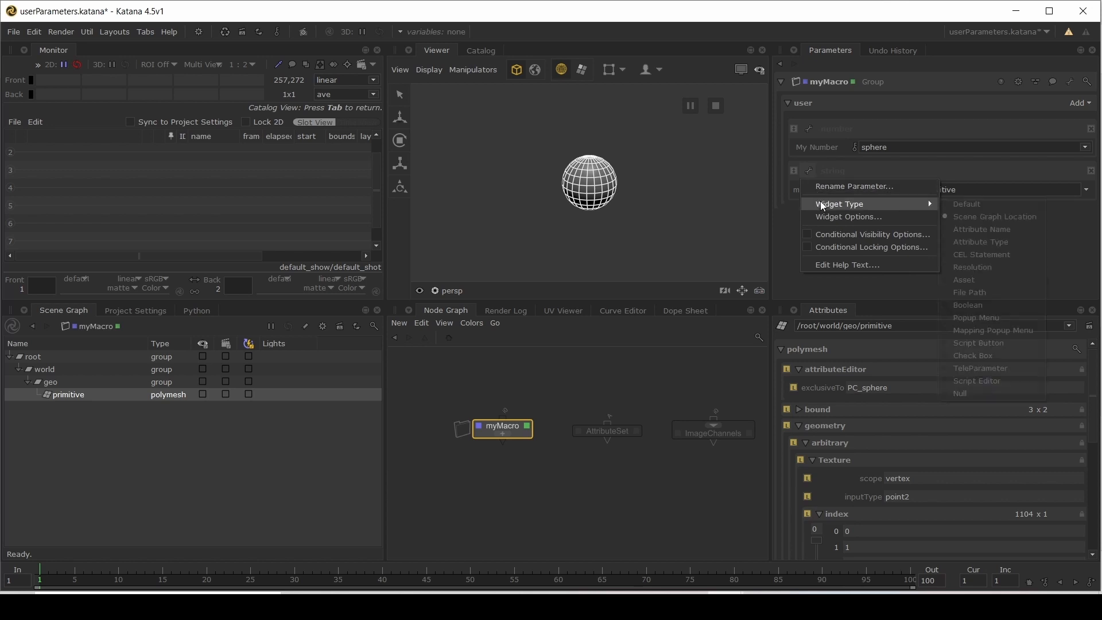
{"action": "left_click", "coordinate": [982, 230]}
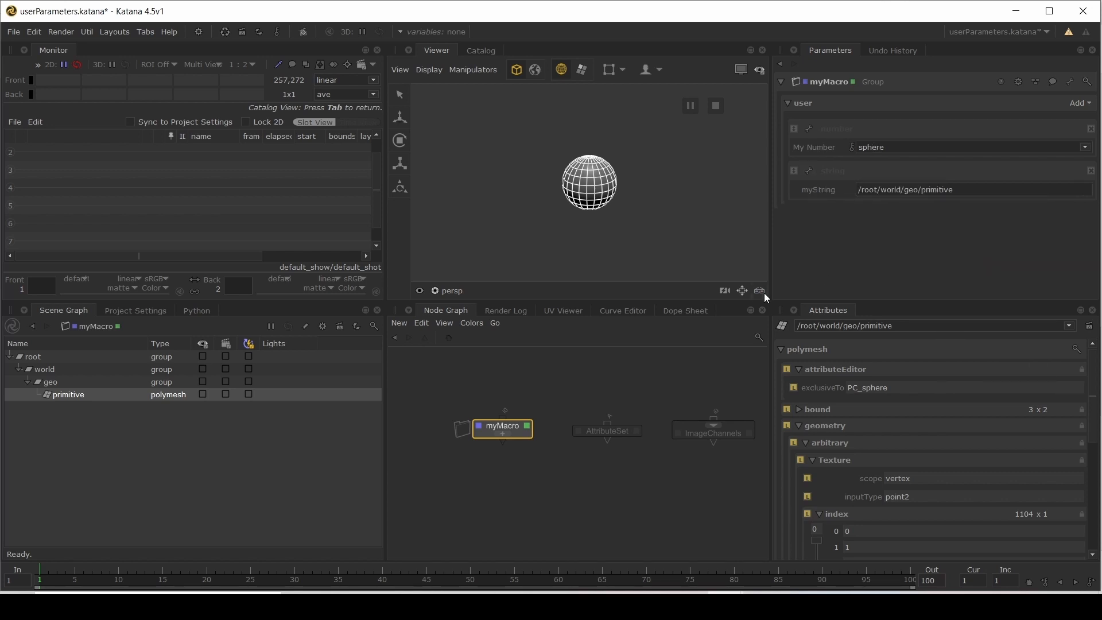
Step: Return myString's widget type to Default and drop the primitive's exclusiveTo attribute onto the parameter
{"action": "left_click", "coordinate": [808, 171]}
{"action": "mouse_move", "coordinate": [808, 199]}
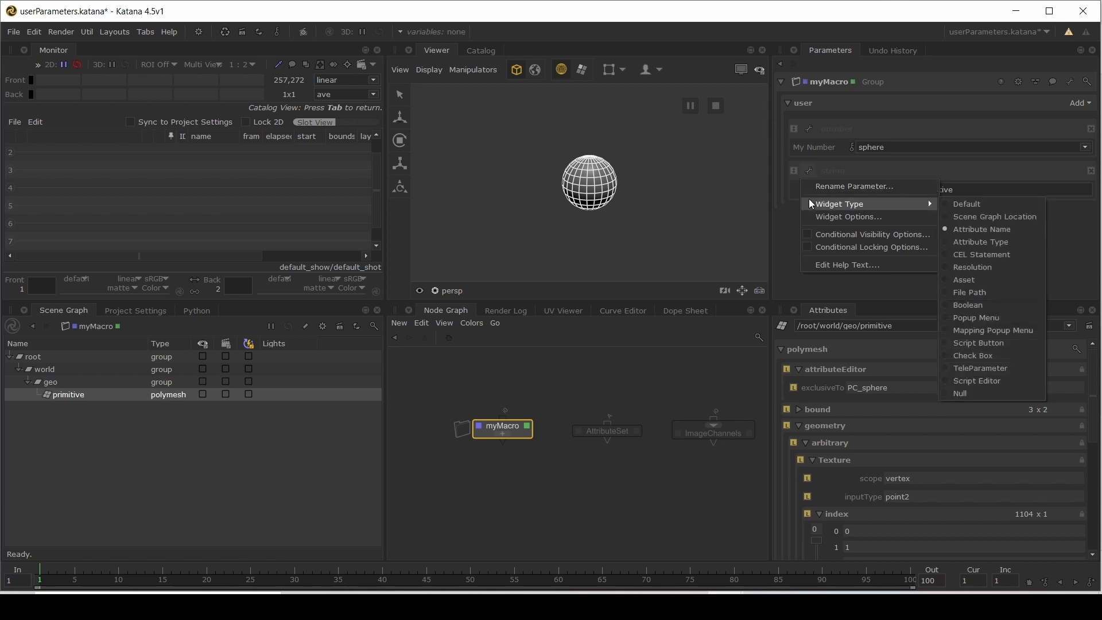
{"action": "left_click", "coordinate": [964, 198]}
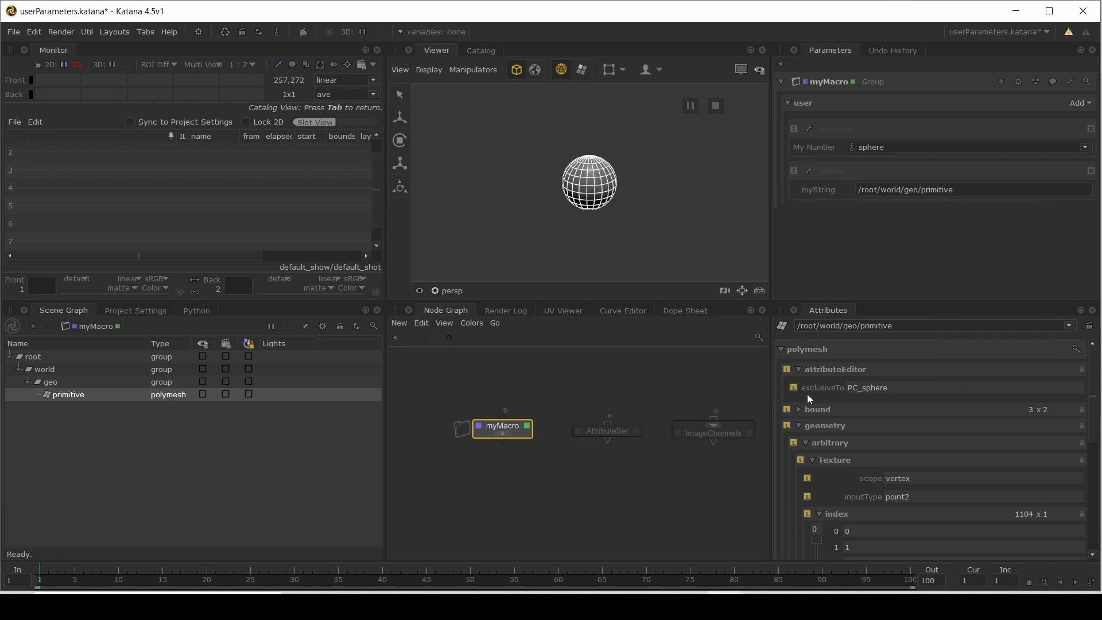
{"action": "left_click_drag", "start_coordinate": [811, 389], "coordinate": [821, 188]}
Step: Switch myString to the Attribute Name widget and drop the exclusiveTo attribute on it to get attributeEditor.exclusiveTo
{"action": "left_click", "coordinate": [810, 172]}
{"action": "mouse_move", "coordinate": [826, 204]}
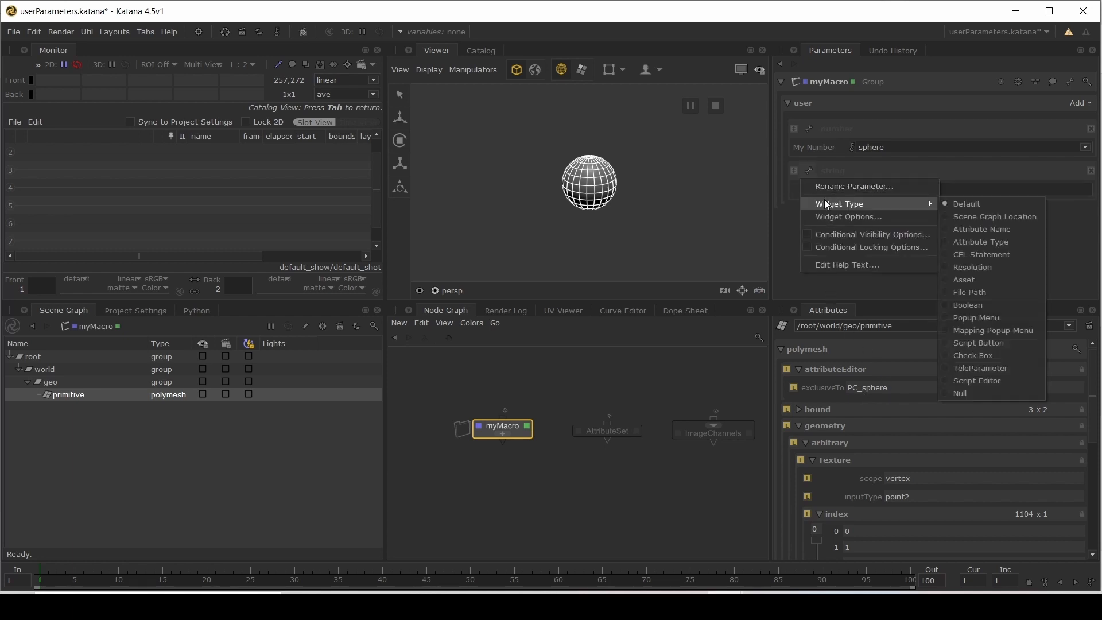
{"action": "left_click", "coordinate": [974, 232]}
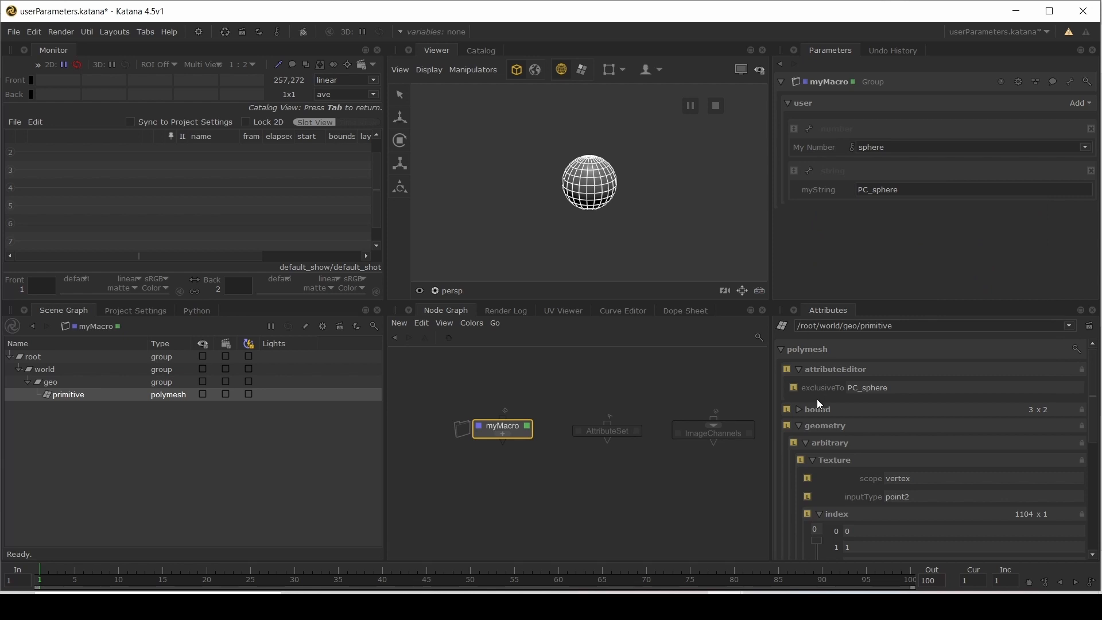
{"action": "left_click_drag", "start_coordinate": [811, 389], "coordinate": [823, 189]}
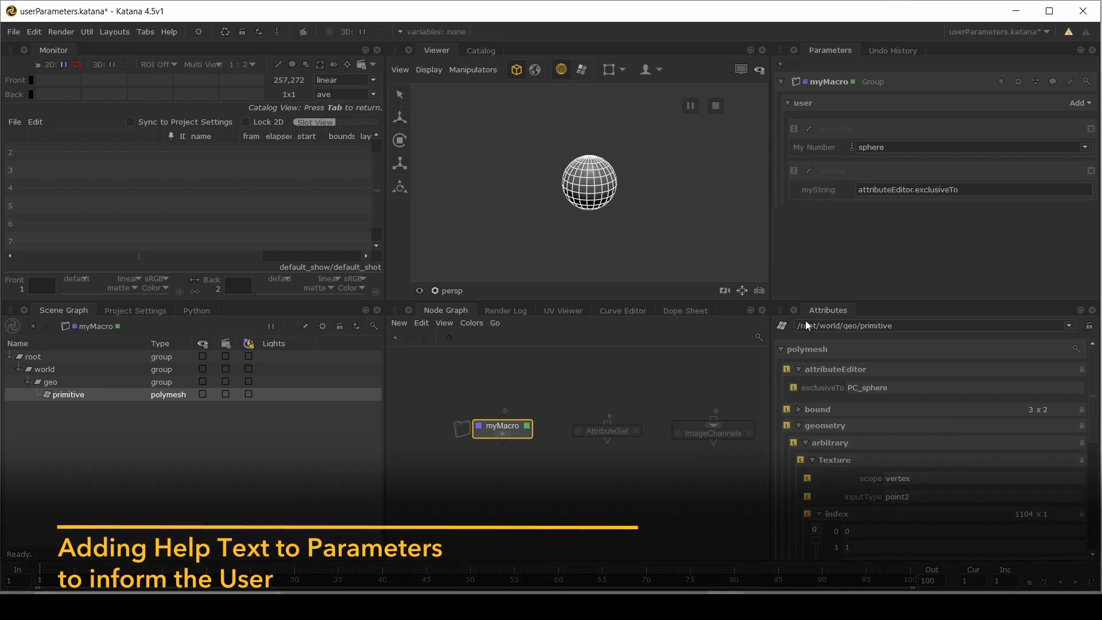
Step: Open myString's help text for editing and enter "you can drop an attribute on this parameter"
{"action": "left_click", "coordinate": [808, 172]}
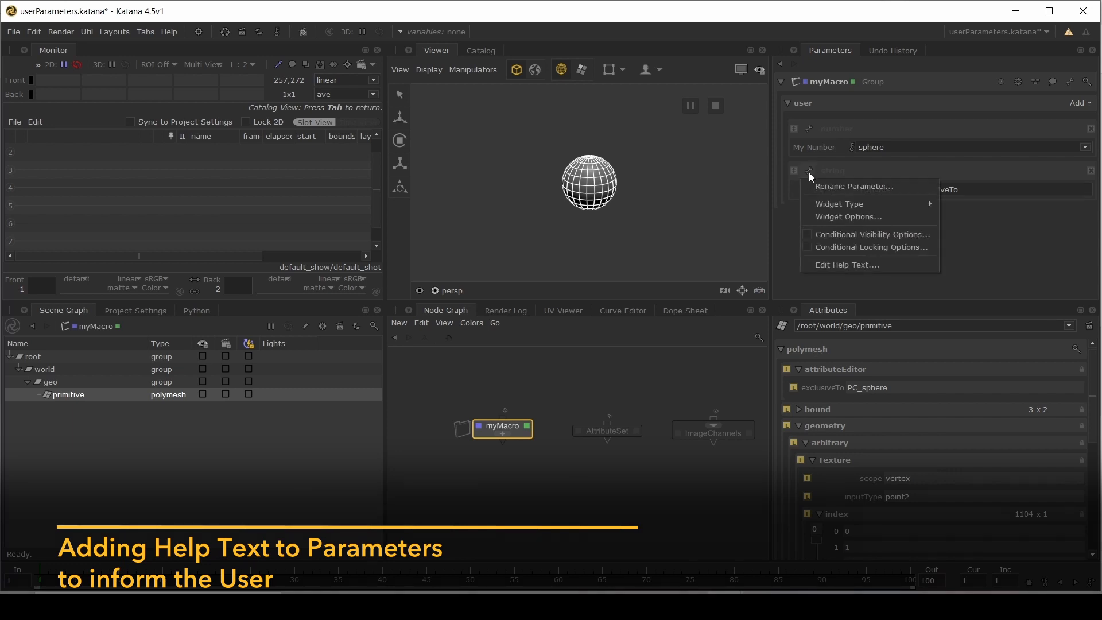
{"action": "left_click", "coordinate": [832, 170]}
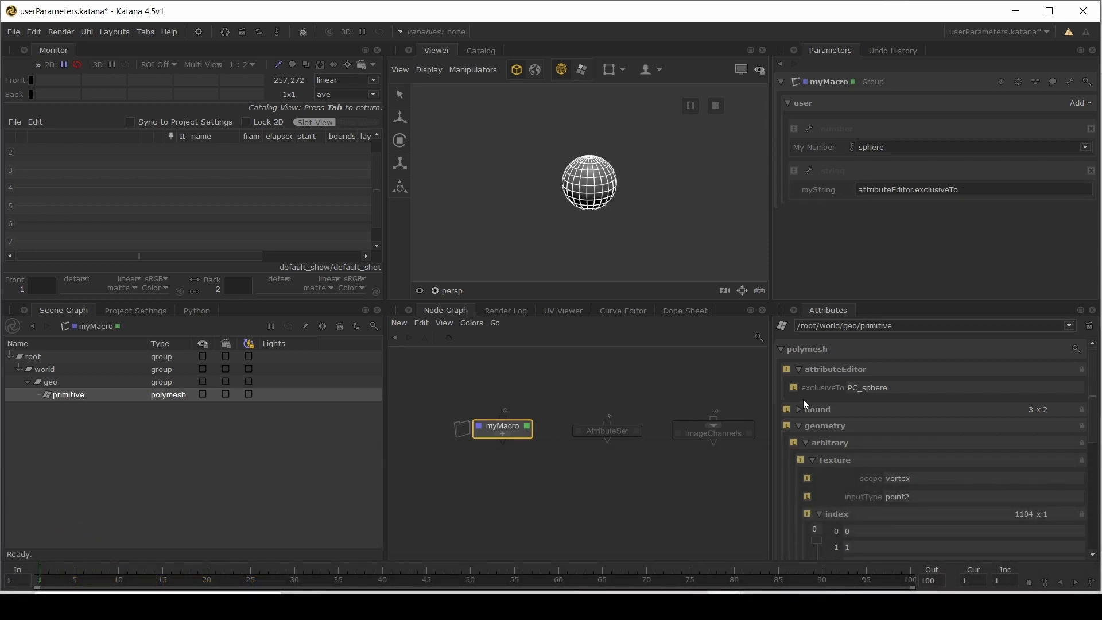
{"action": "left_click", "coordinate": [807, 172]}
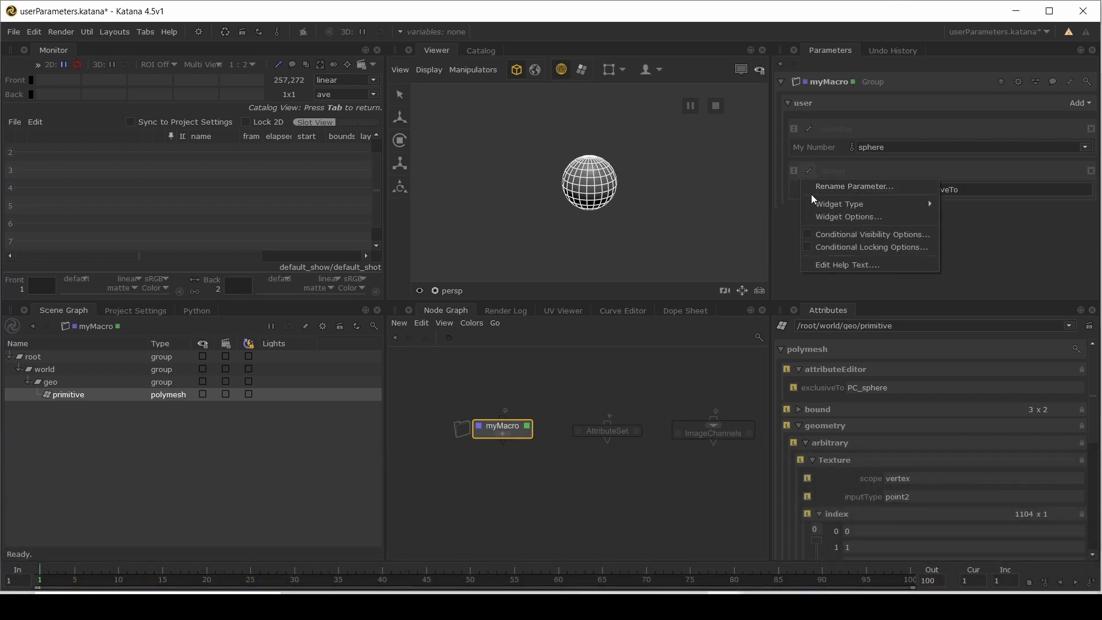
{"action": "left_click", "coordinate": [822, 266]}
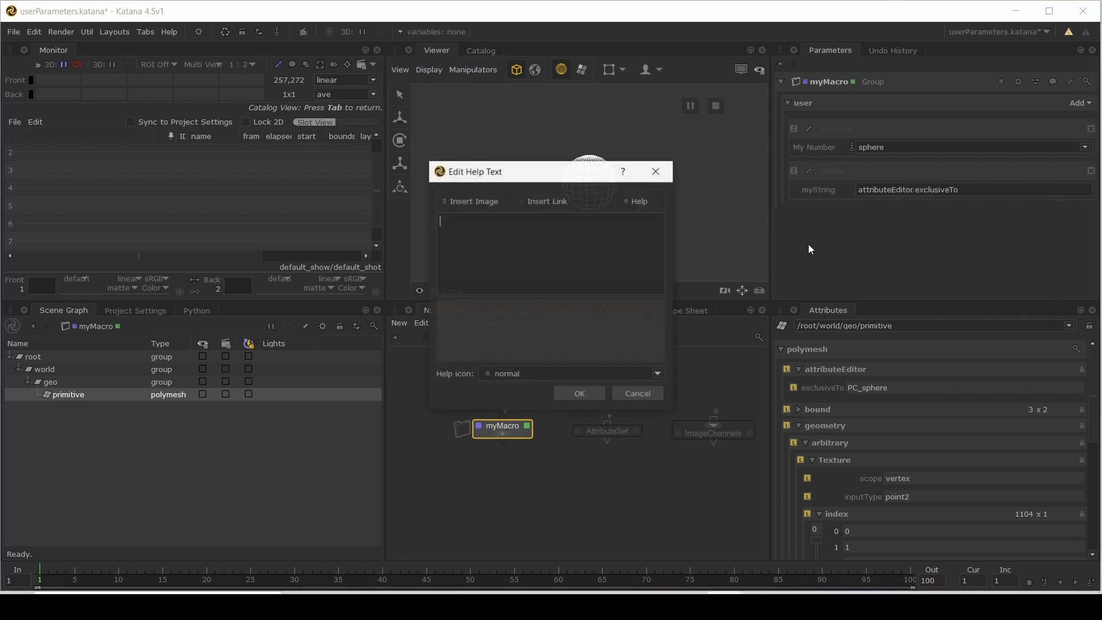
{"action": "left_click_drag", "start_coordinate": [586, 177], "coordinate": [431, 184]}
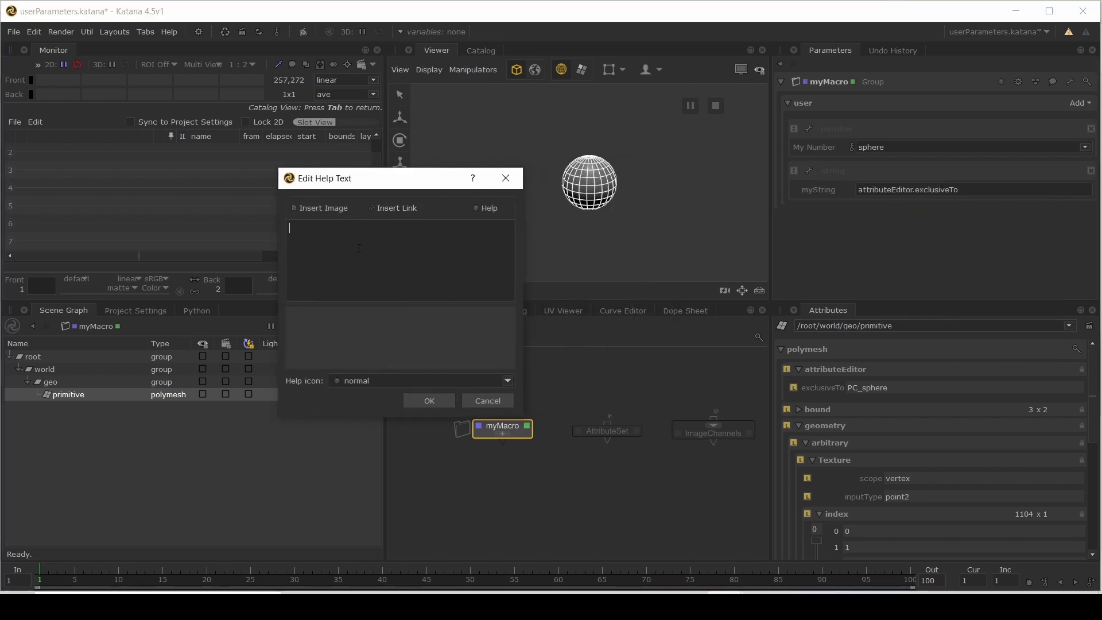
{"action": "type", "text": "you can drop an attribute o"}
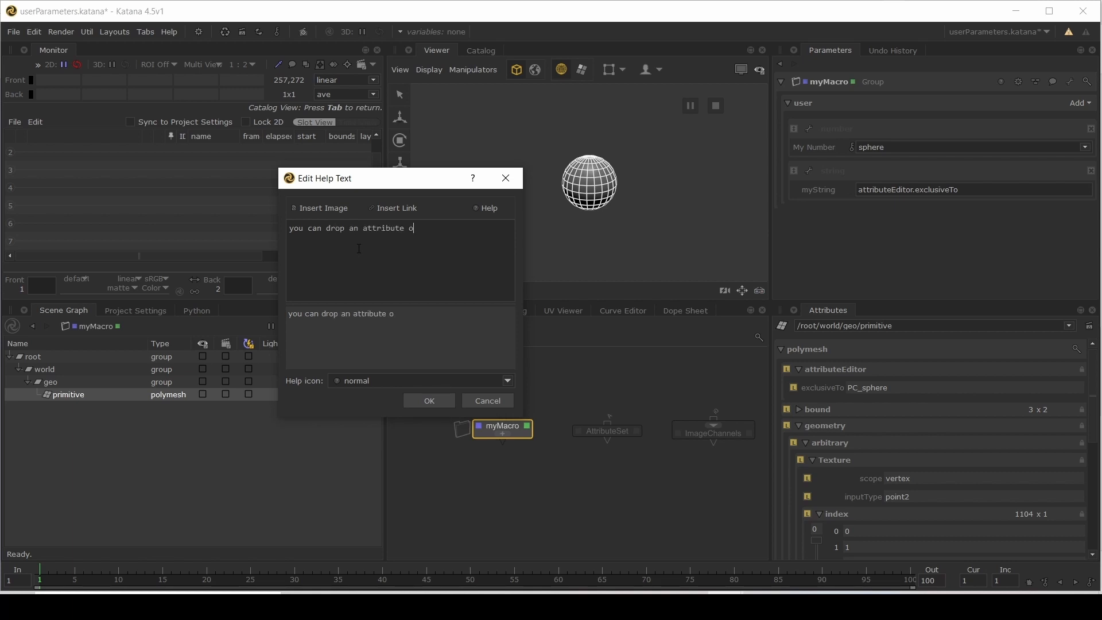
{"action": "type", "text": "n this parameter"}
Step: Make the word "you" bold in the help text by enclosing it in <b> and </b> tags
{"action": "left_click_drag", "start_coordinate": [367, 183], "coordinate": [463, 118]}
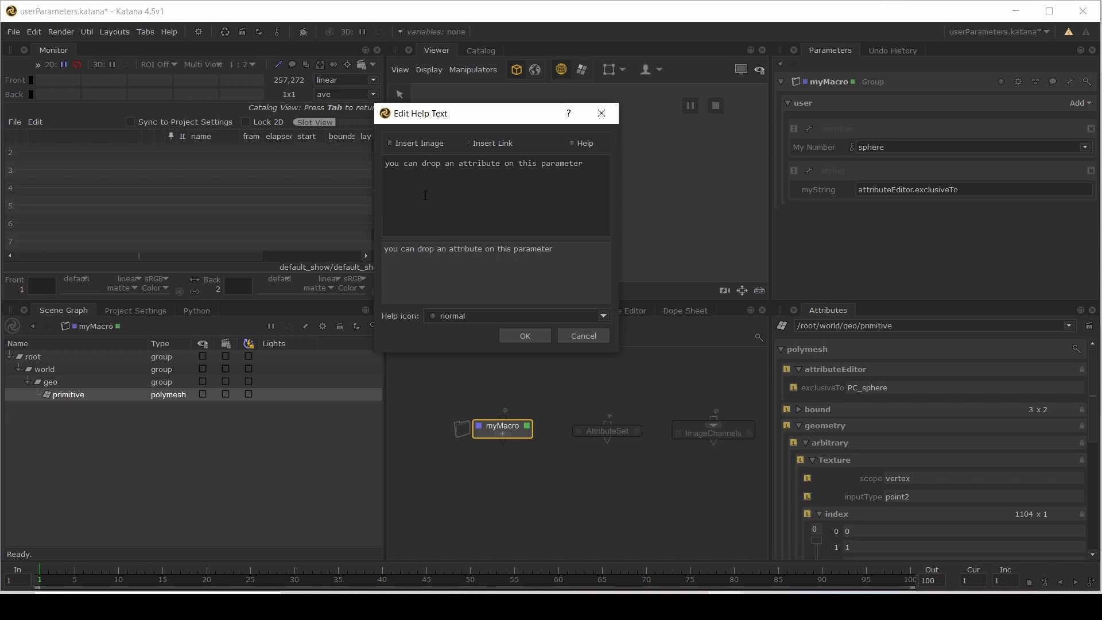
{"action": "type", "text": "<b>"}
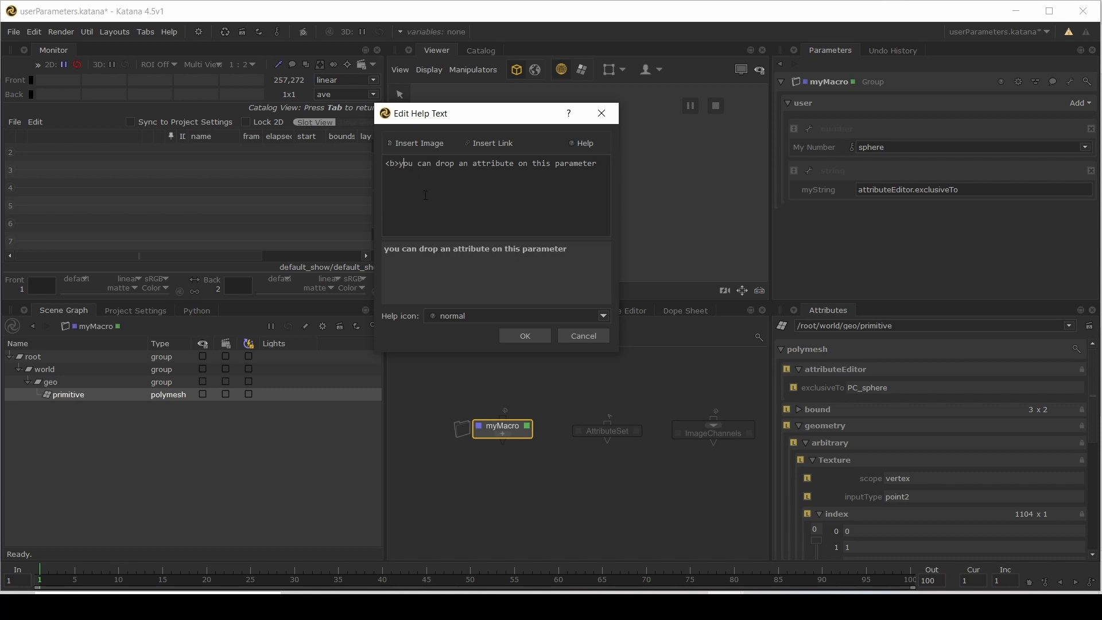
{"action": "key", "text": "Right"}
{"action": "key", "text": "Right"}
{"action": "key", "text": "Right"}
{"action": "type", "text": "</b>"}
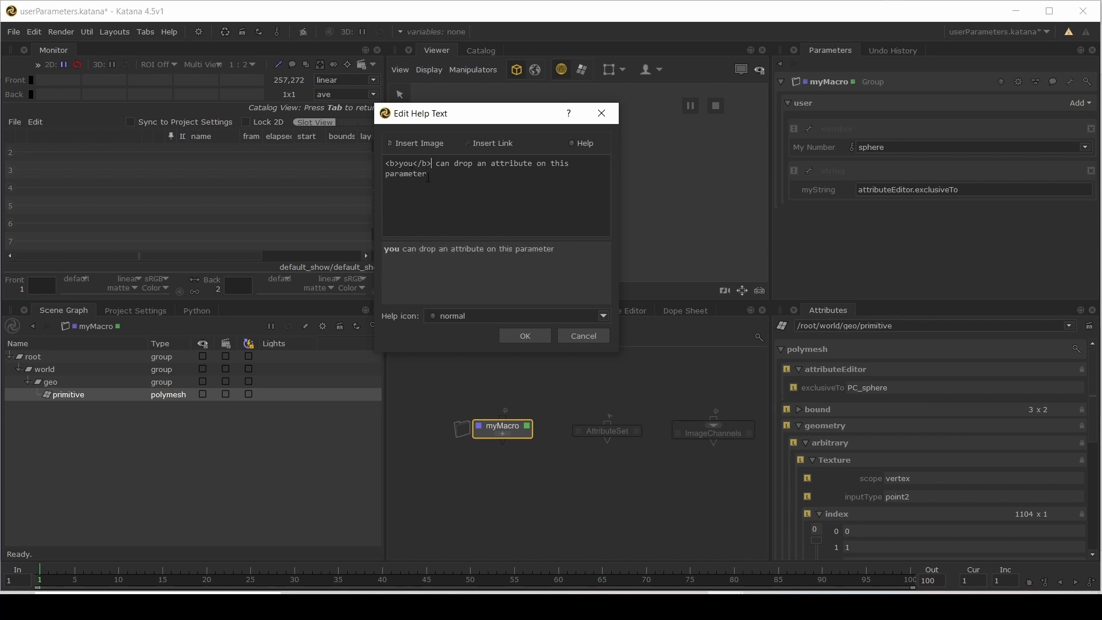
Step: Remove the bold tags around "you" from the help text
{"action": "key", "text": "BackSpace"}
{"action": "key", "text": "BackSpace"}
{"action": "key", "text": "BackSpace"}
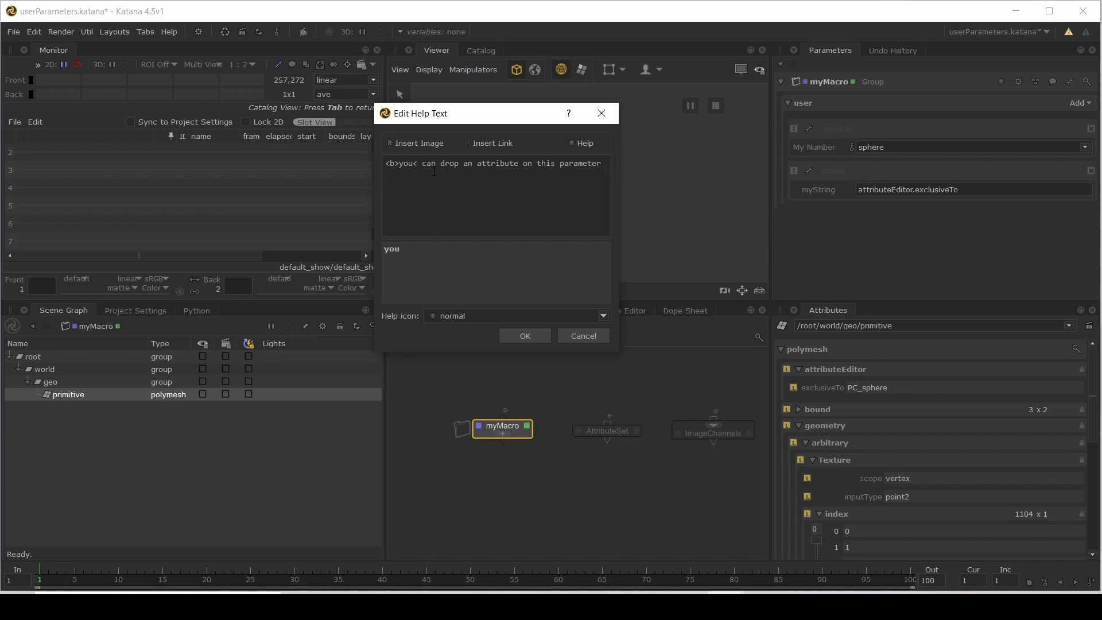
{"action": "key", "text": "Delete"}
{"action": "key", "text": "Delete"}
{"action": "key", "text": "Delete"}
{"action": "key", "text": "BackSpace"}
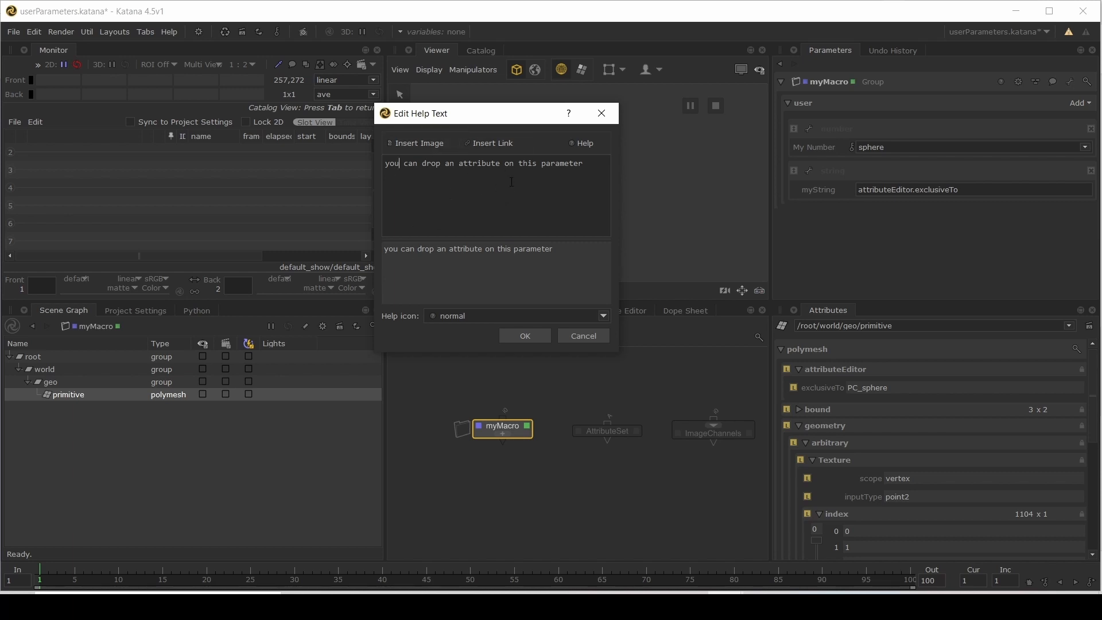
Step: Keep the help icon at normal, apply the help text and view myString's help popup
{"action": "left_click", "coordinate": [454, 315]}
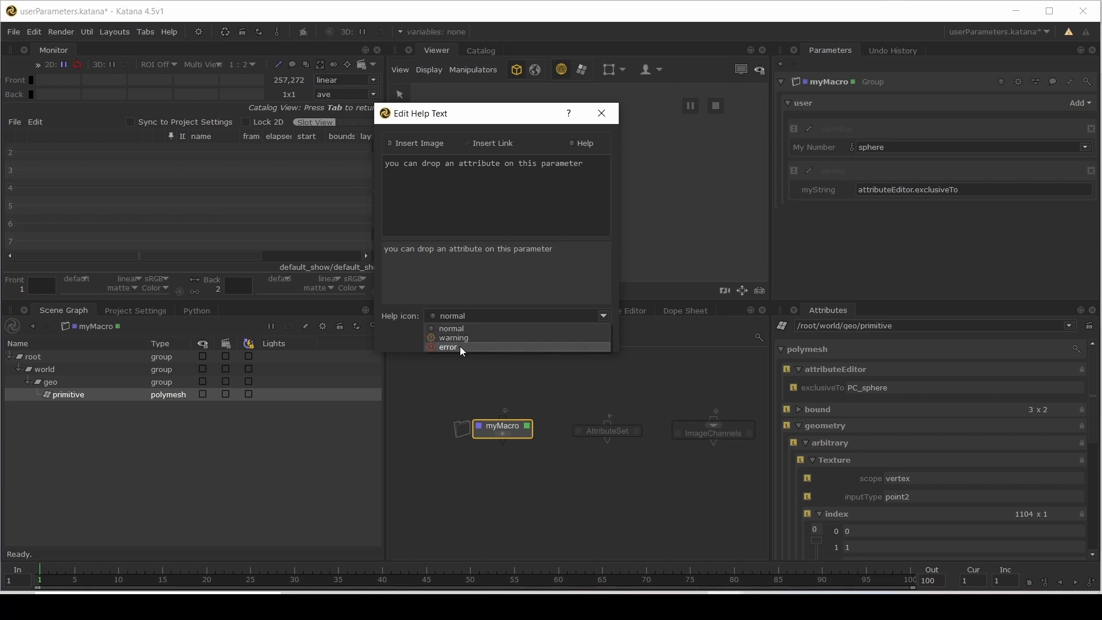
{"action": "left_click", "coordinate": [457, 313]}
{"action": "left_click", "coordinate": [526, 336]}
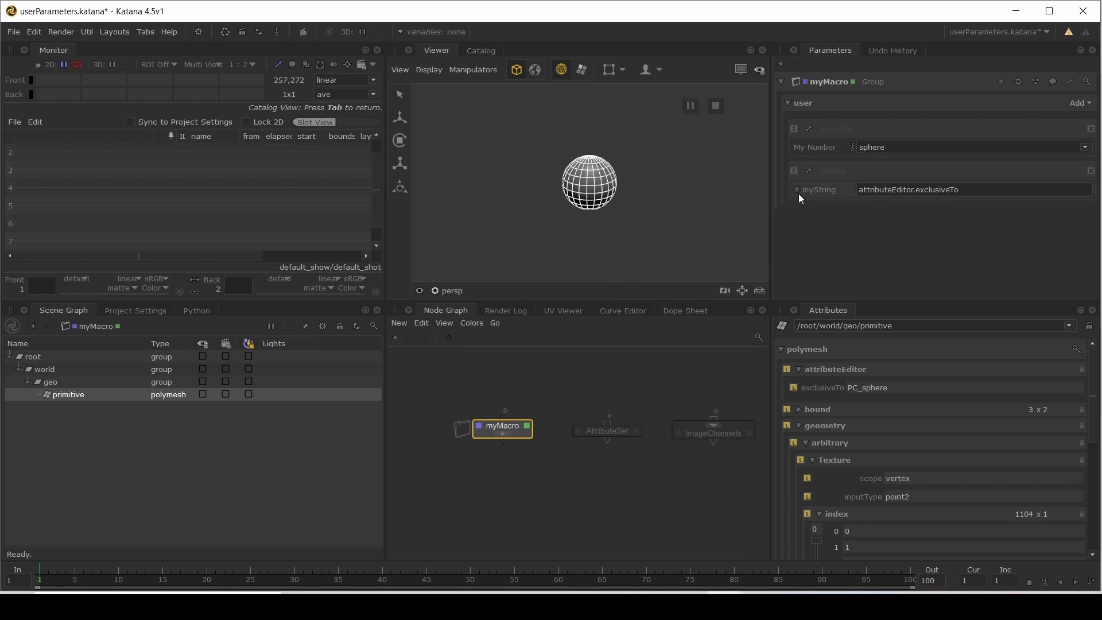
{"action": "mouse_move", "coordinate": [797, 191]}
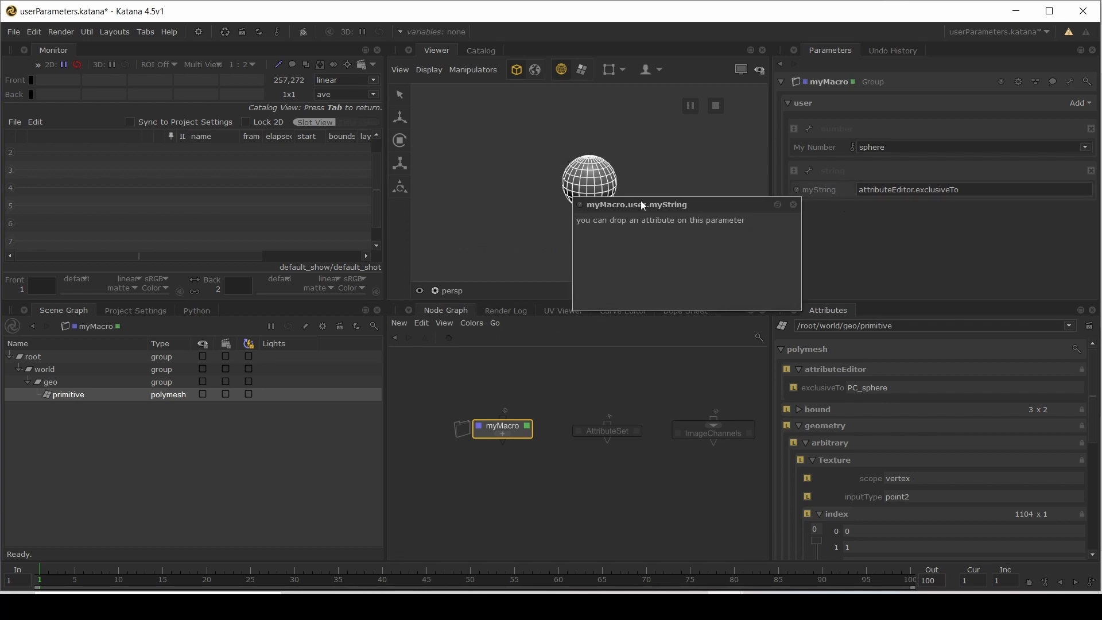
{"action": "left_click", "coordinate": [793, 204]}
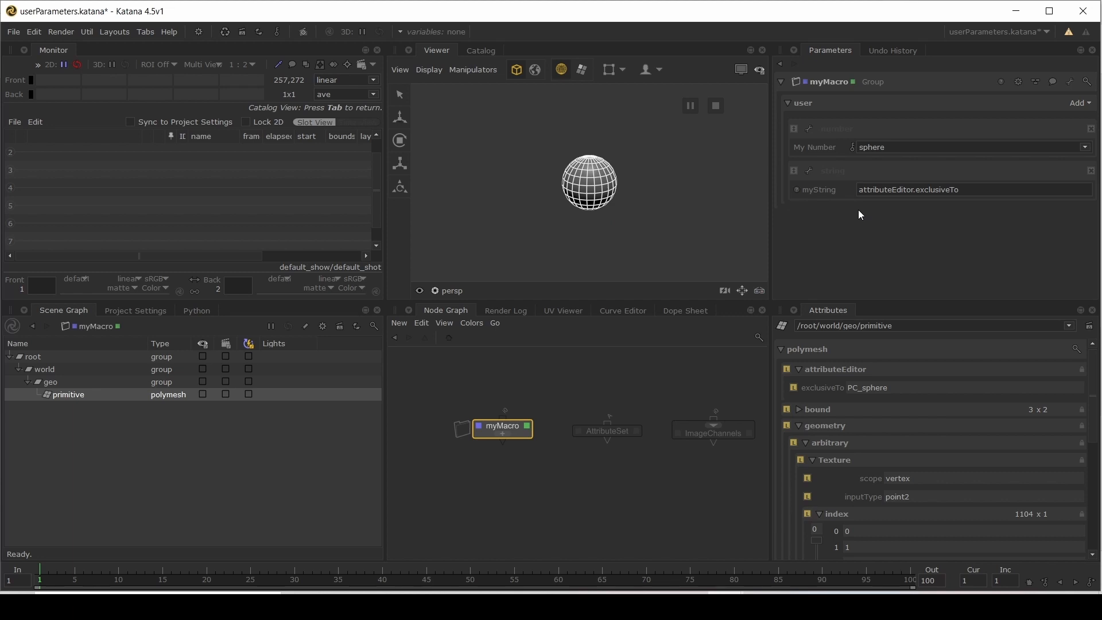
Step: Set myString's widget type to Attribute Type and choose integer as its value
{"action": "left_click", "coordinate": [808, 171]}
{"action": "mouse_move", "coordinate": [924, 203]}
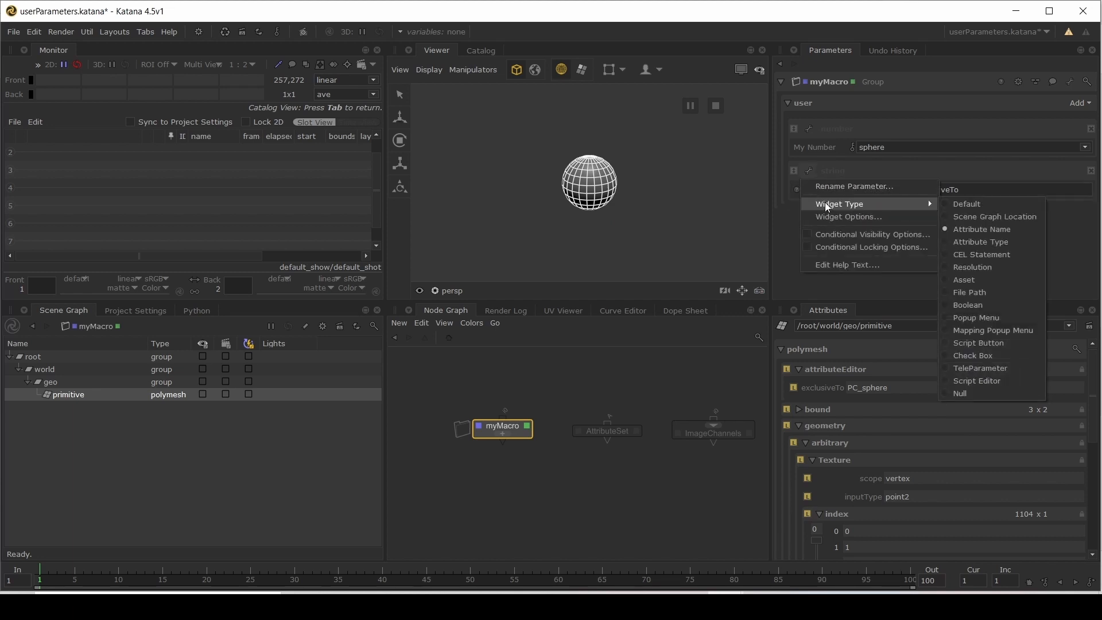
{"action": "left_click", "coordinate": [995, 243]}
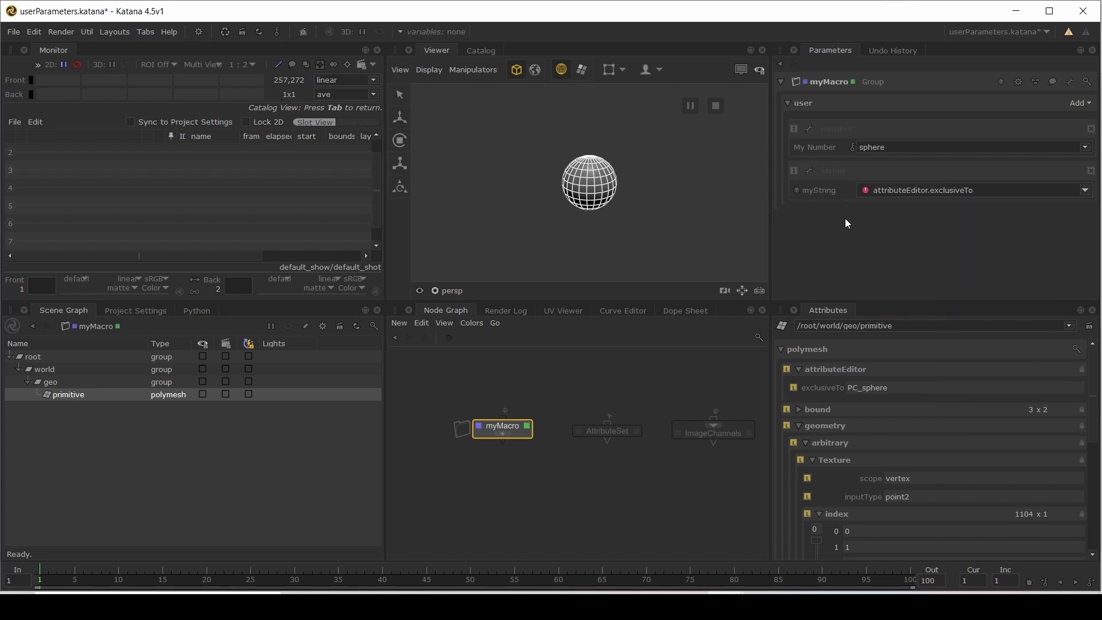
{"action": "left_click", "coordinate": [889, 189]}
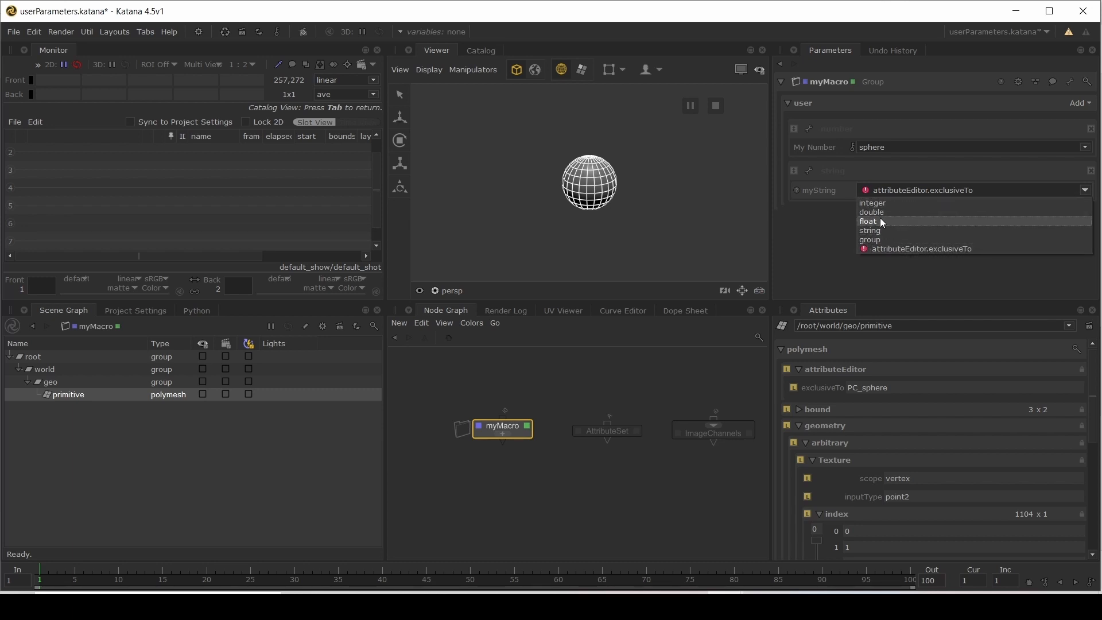
{"action": "left_click", "coordinate": [876, 204]}
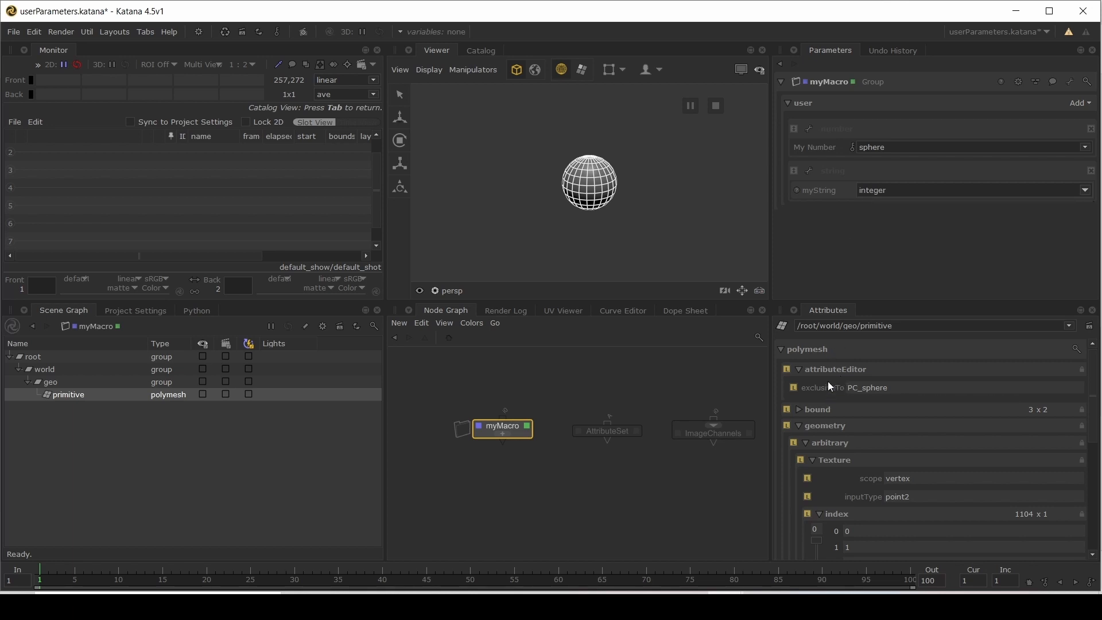
Step: Set myString's widget type to CEL Statement and expand its list of statements
{"action": "middle_click_drag", "start_coordinate": [827, 383], "coordinate": [817, 193]}
{"action": "left_click", "coordinate": [810, 170]}
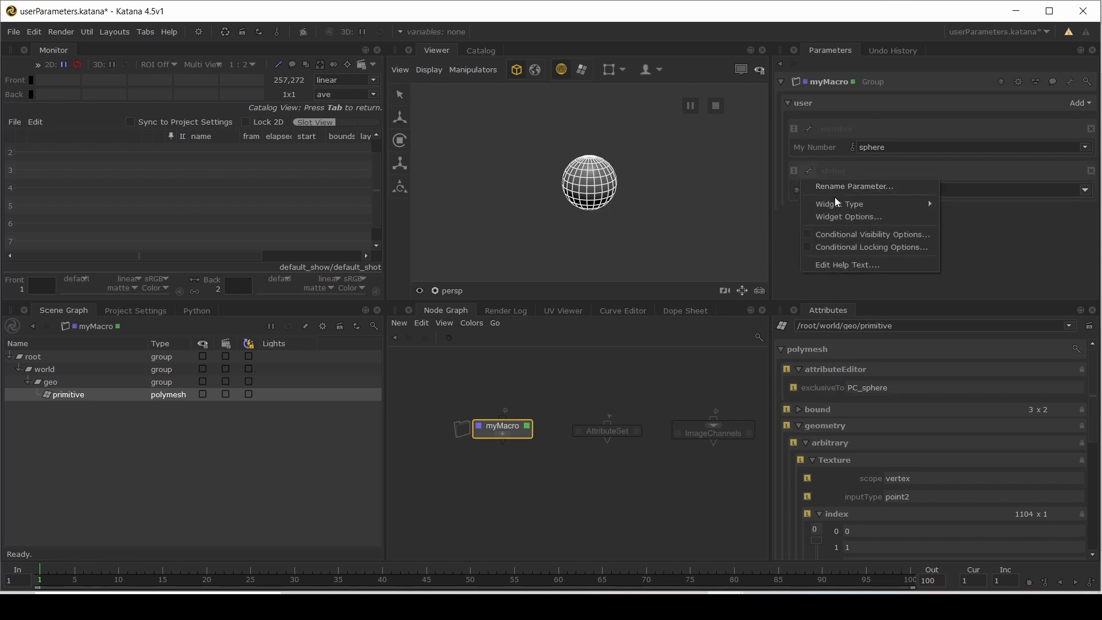
{"action": "mouse_move", "coordinate": [843, 213]}
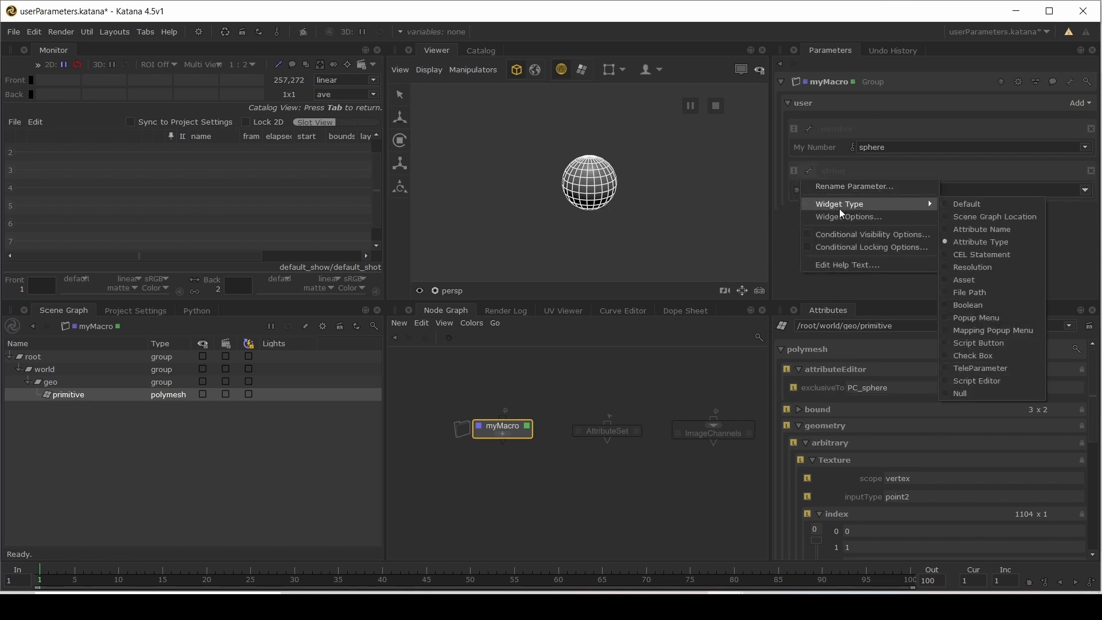
{"action": "left_click", "coordinate": [964, 254]}
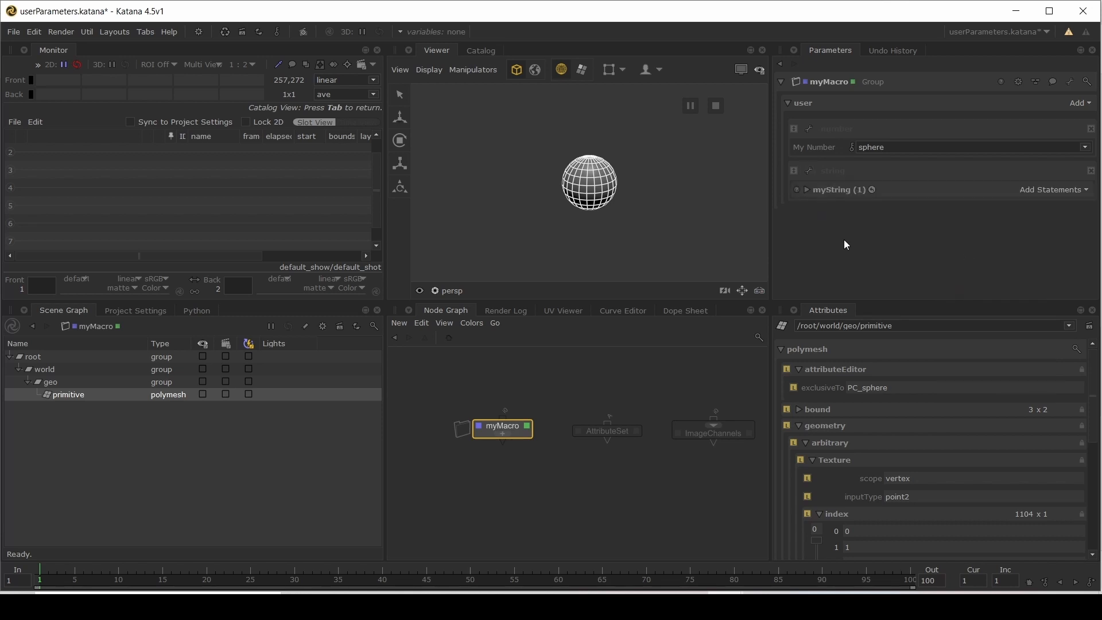
{"action": "left_click", "coordinate": [825, 189]}
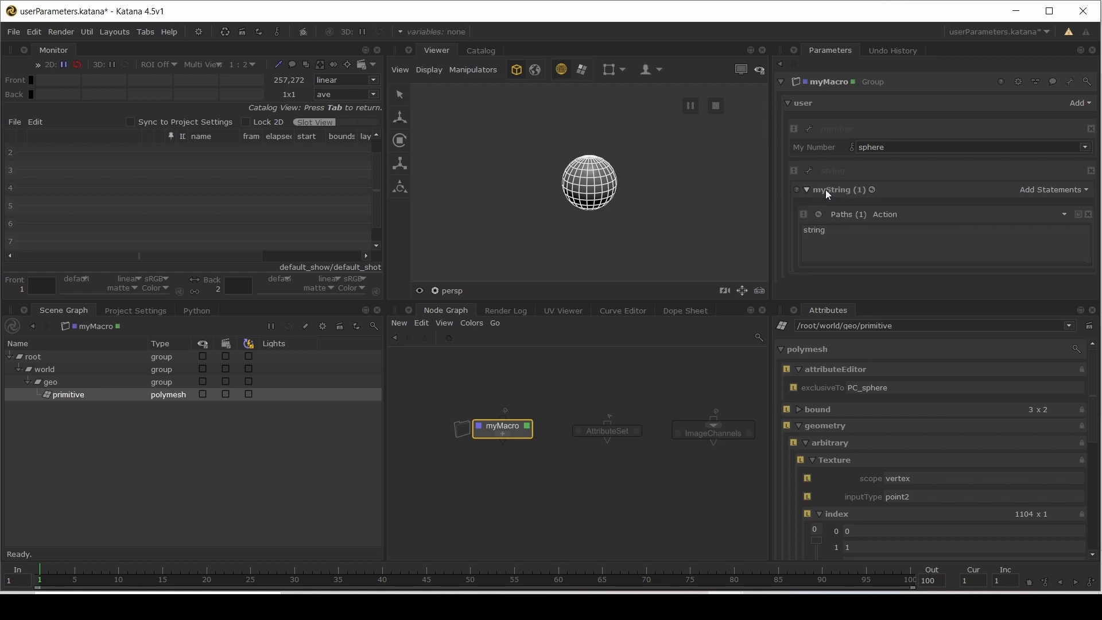
Step: Replace myString's existing path statement with an empty Paths statement and a Custom statement
{"action": "left_click", "coordinate": [1089, 222]}
{"action": "left_click", "coordinate": [1026, 190]}
{"action": "left_click", "coordinate": [1008, 204]}
{"action": "left_click", "coordinate": [1037, 190]}
{"action": "left_click", "coordinate": [1021, 229]}
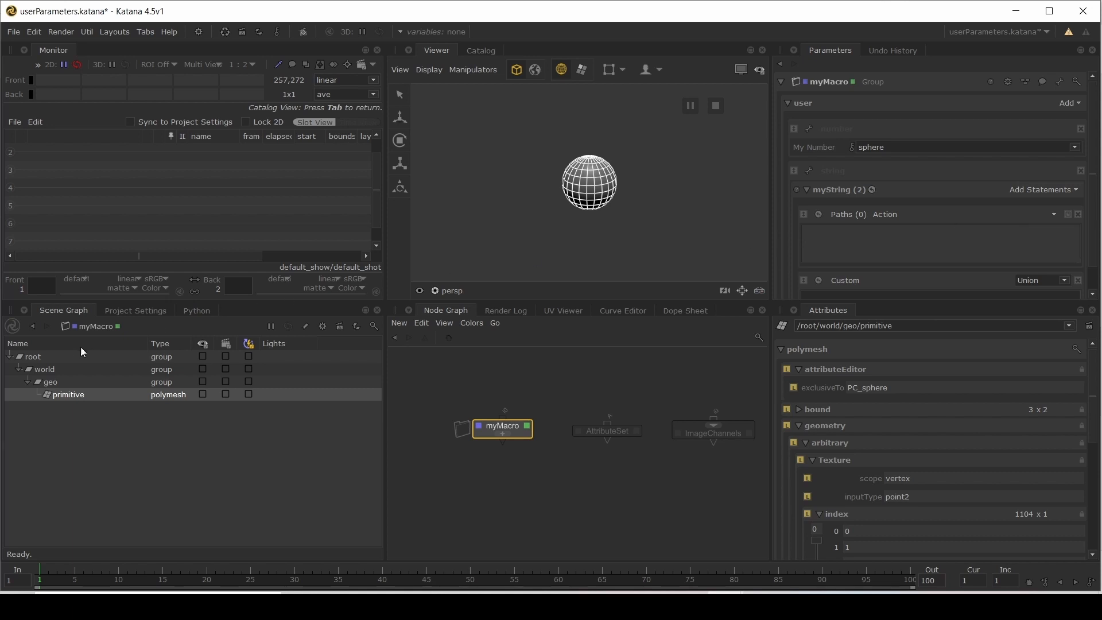
Step: Add the primitive location from the scene graph to the Paths statement and set the Custom statement to /root/world//*
{"action": "left_click_drag", "start_coordinate": [73, 395], "coordinate": [904, 235]}
{"action": "scroll", "coordinate": [905, 236], "scroll_direction": "down", "scroll_amount": 1}
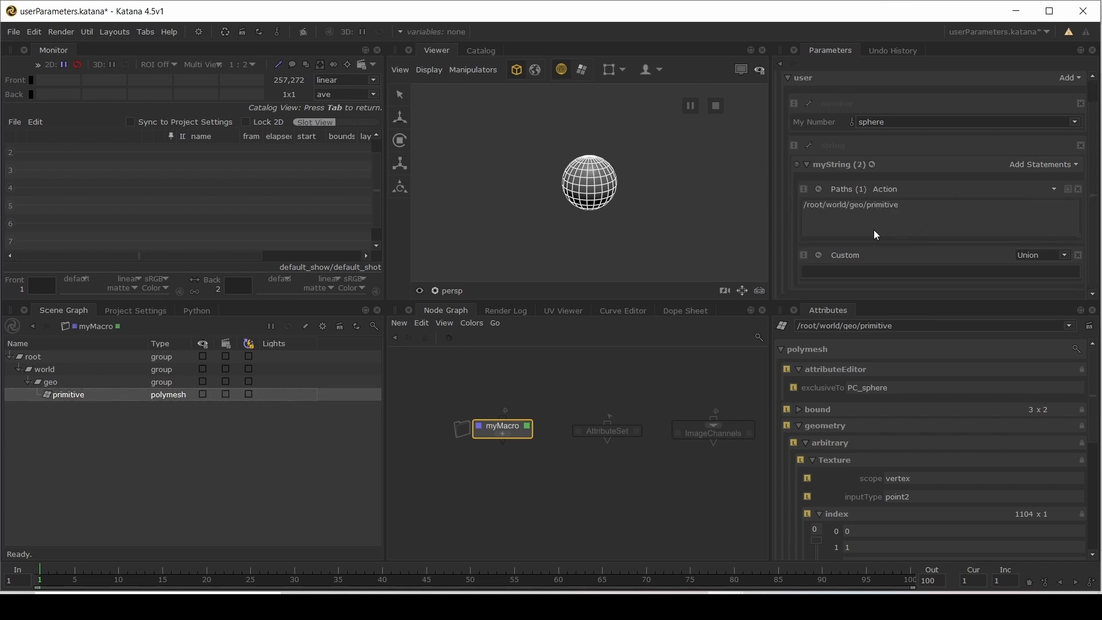
{"action": "left_click", "coordinate": [849, 268]}
{"action": "type", "text": "/root/world//*"}
{"action": "scroll", "coordinate": [838, 201], "scroll_direction": "up", "scroll_amount": 1}
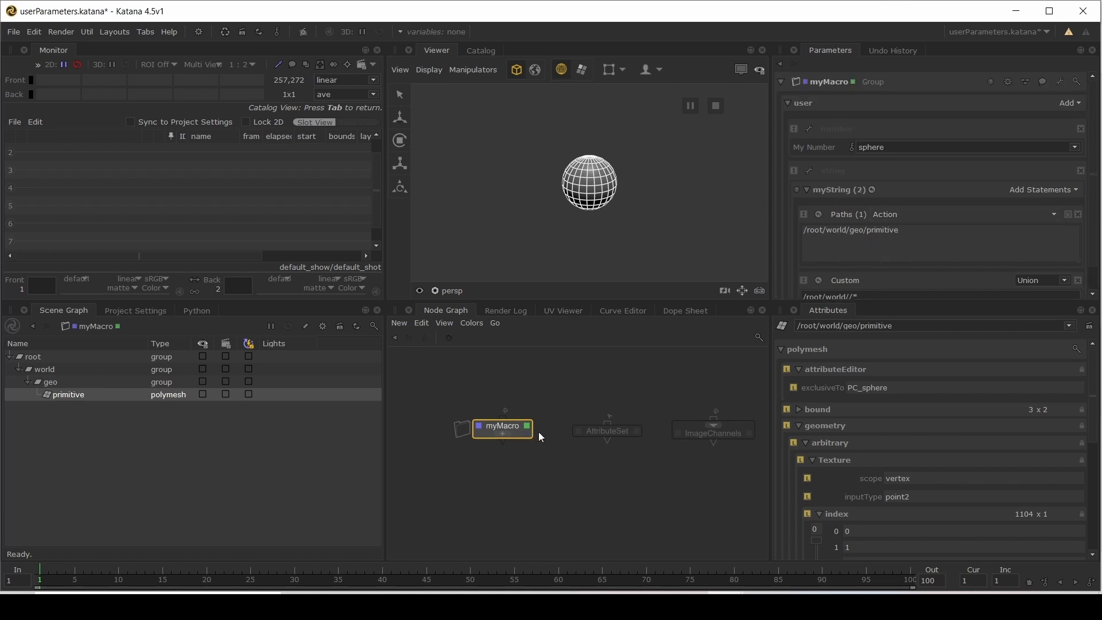
Step: Inside myMacro, insert a Dot node on the connection after Merge and place it below Merge
{"action": "key", "text": "ctrl+Return"}
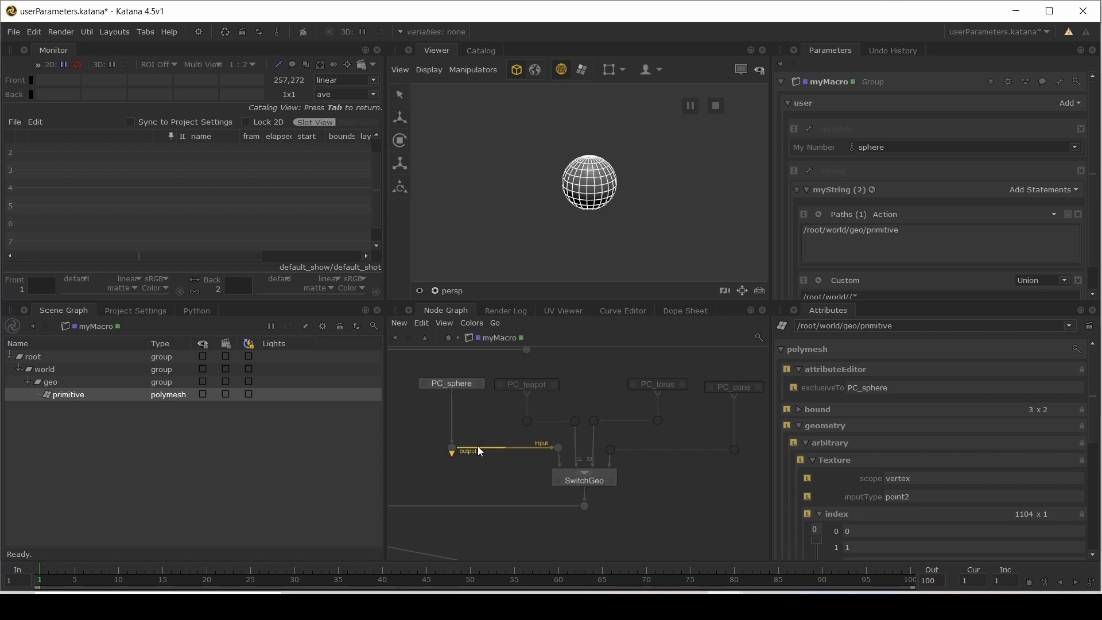
{"action": "middle_click_drag", "start_coordinate": [475, 450], "coordinate": [557, 402]}
{"action": "key", "text": "Tab"}
{"action": "type", "text": "dot"}
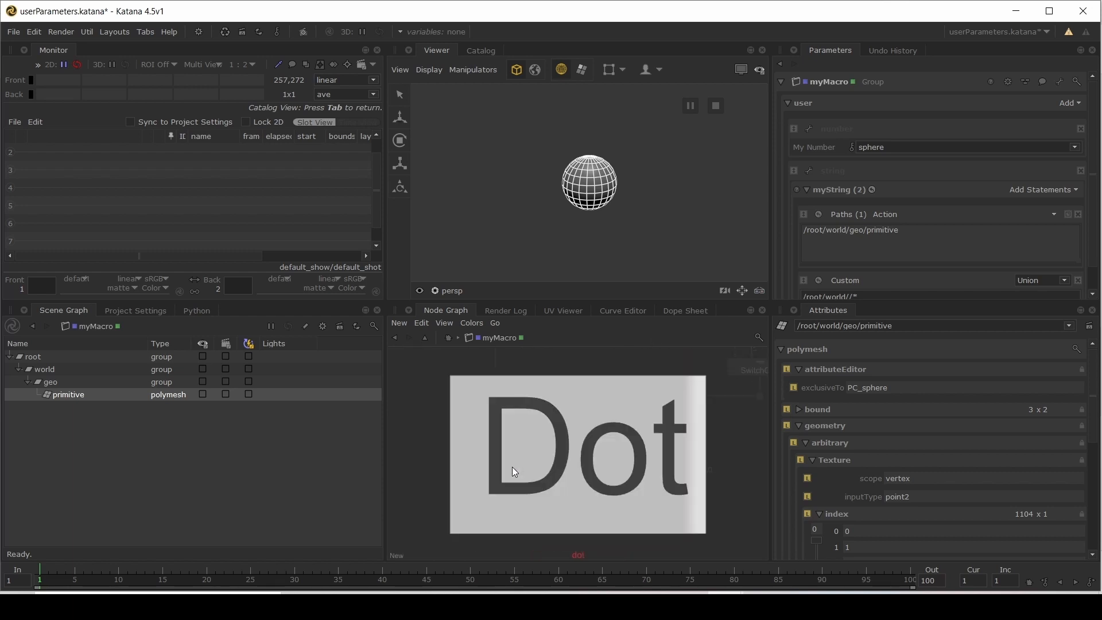
{"action": "key", "text": "Return"}
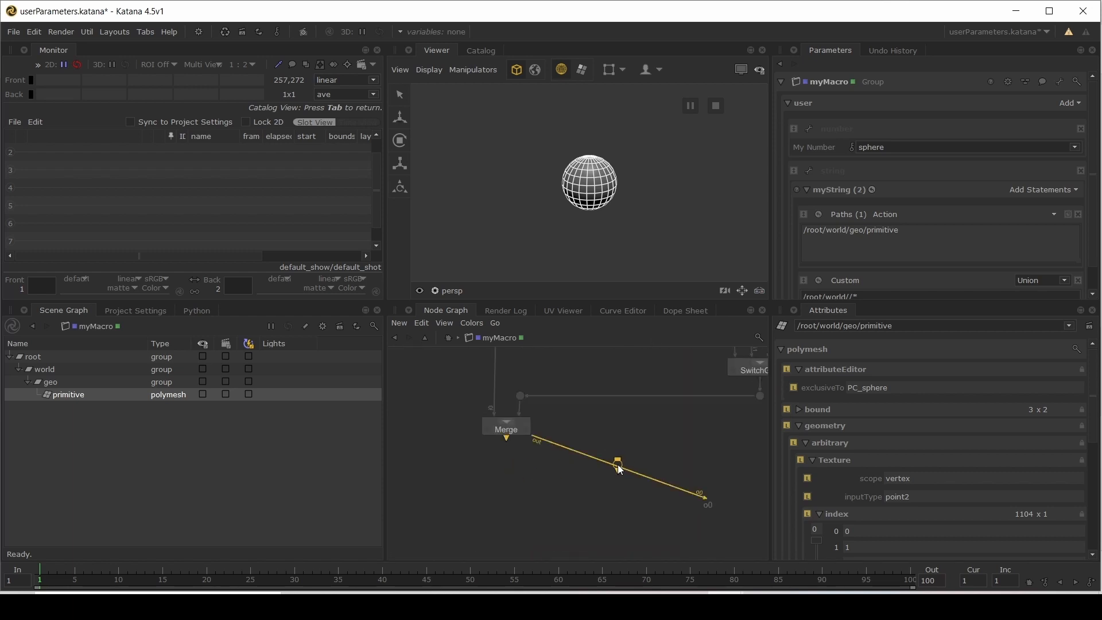
{"action": "left_click", "coordinate": [507, 465]}
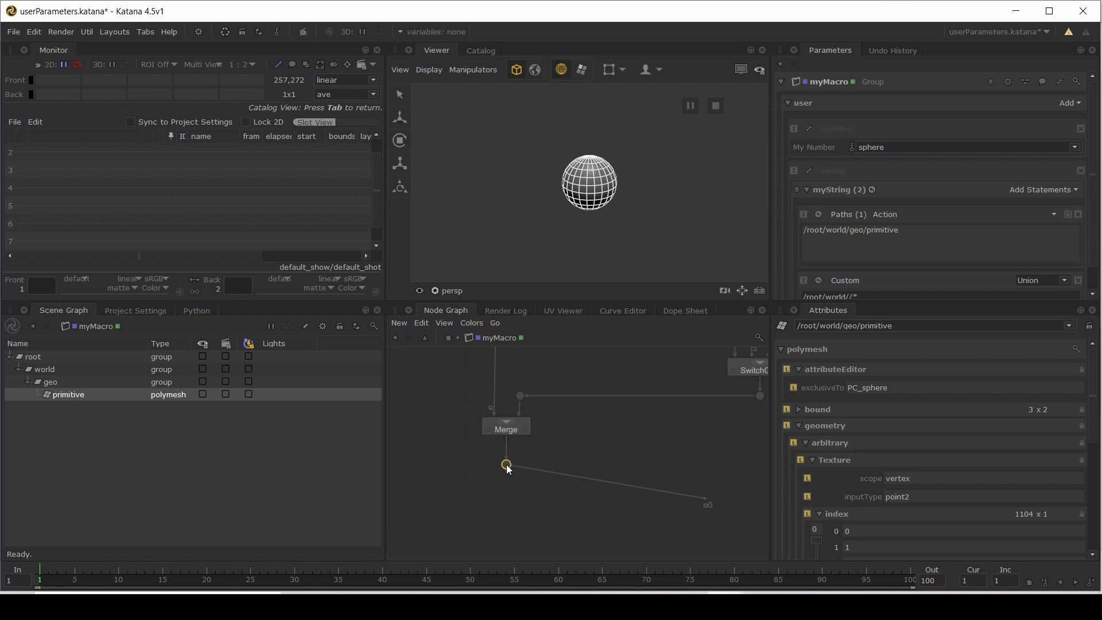
Step: Group the Dot node and add a string user parameter to the new Group
{"action": "key", "text": "ctrl+g"}
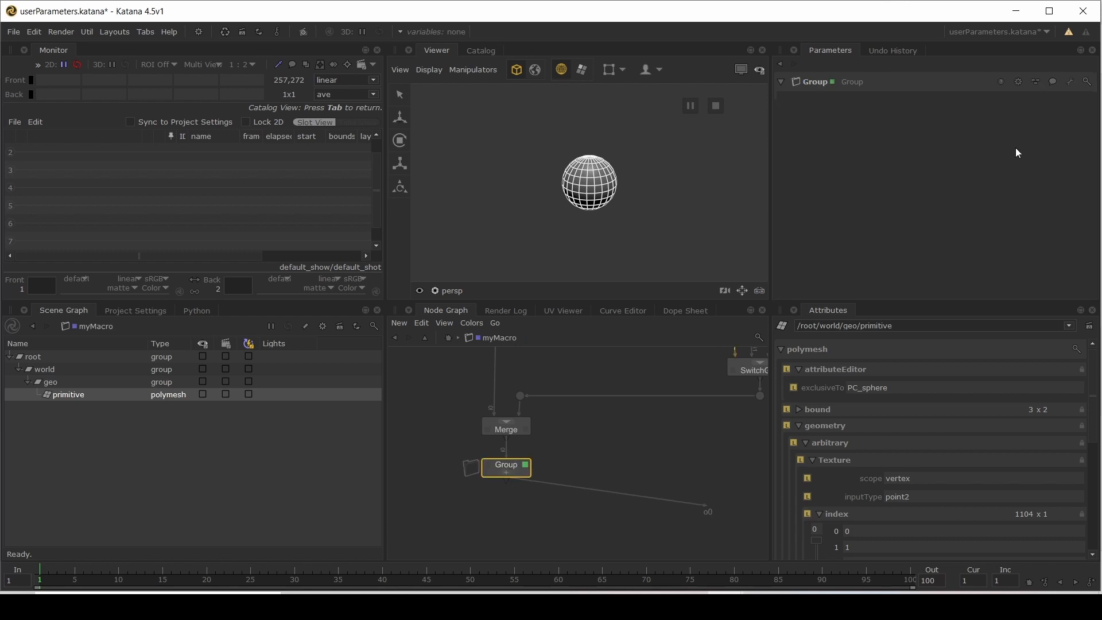
{"action": "left_click", "coordinate": [1069, 82]}
{"action": "left_click", "coordinate": [1060, 97]}
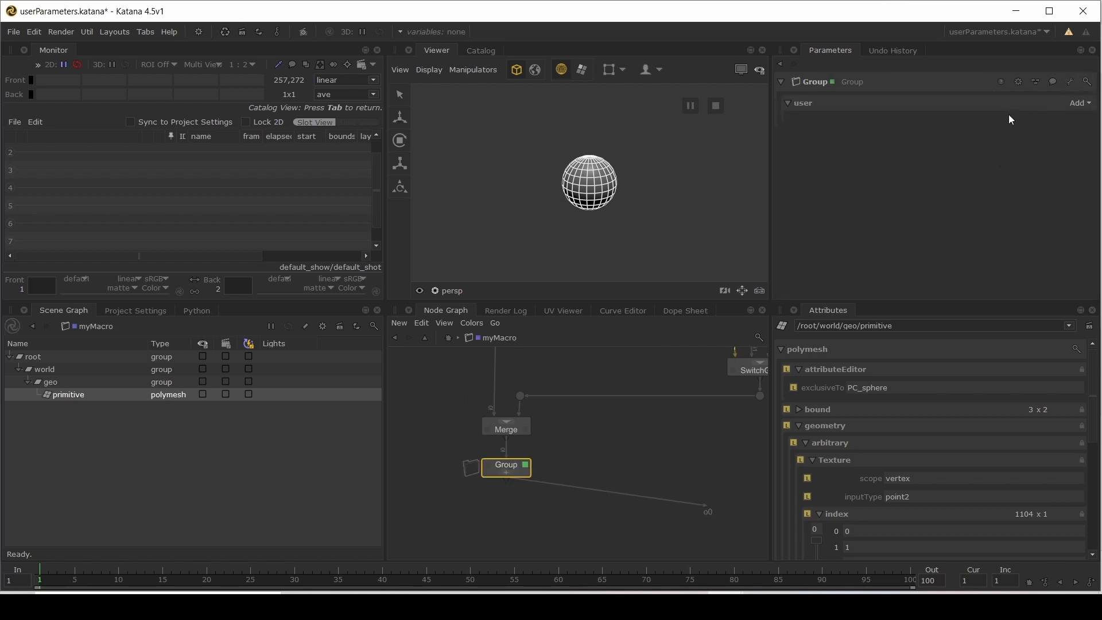
{"action": "left_click", "coordinate": [1079, 103]}
{"action": "left_click", "coordinate": [1055, 127]}
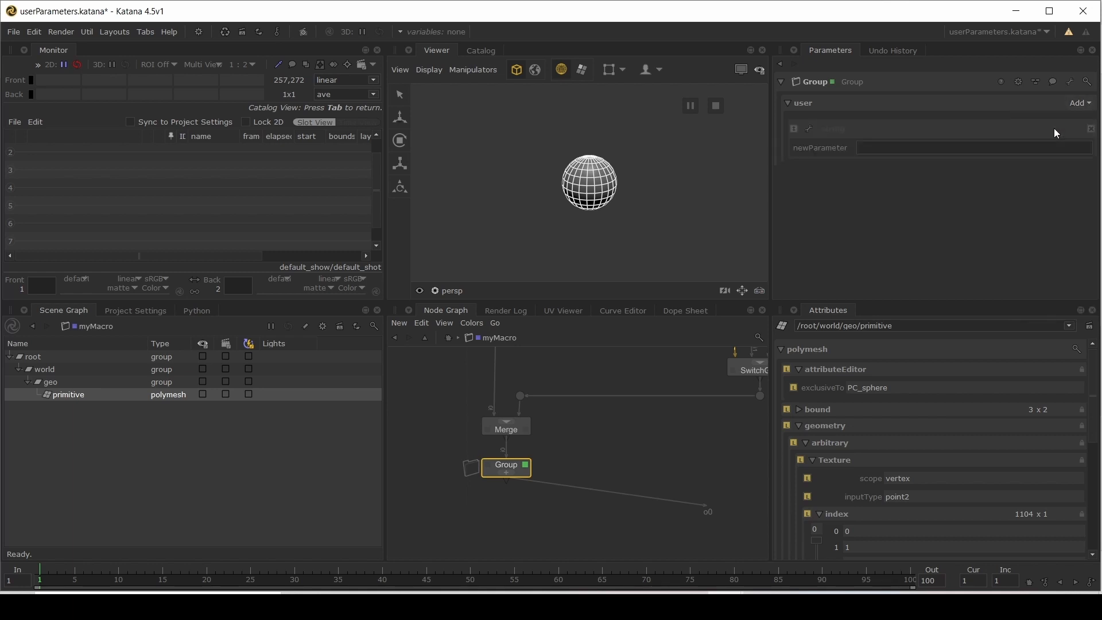
Step: Rename the Group's new string parameter to testString
{"action": "left_click", "coordinate": [812, 131]}
{"action": "left_click", "coordinate": [833, 145]}
{"action": "type", "text": "te"}
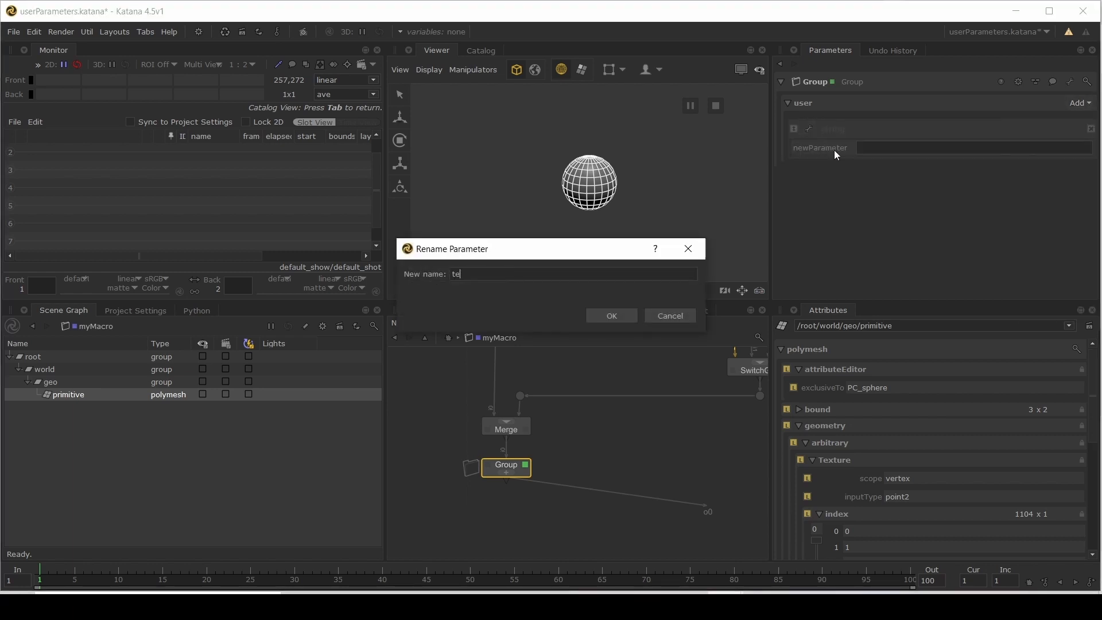
{"action": "type", "text": "stString"}
{"action": "left_click", "coordinate": [626, 316]}
Step: Switch testString to an expression and set it to =^/user.myString
{"action": "right_click", "coordinate": [830, 147]}
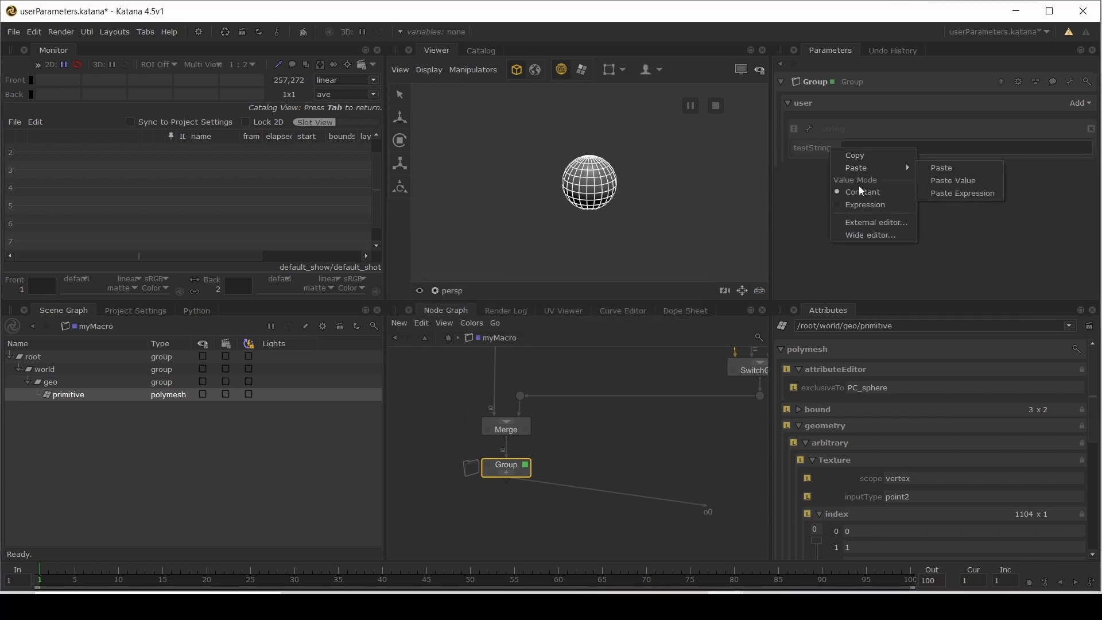
{"action": "left_click", "coordinate": [860, 198]}
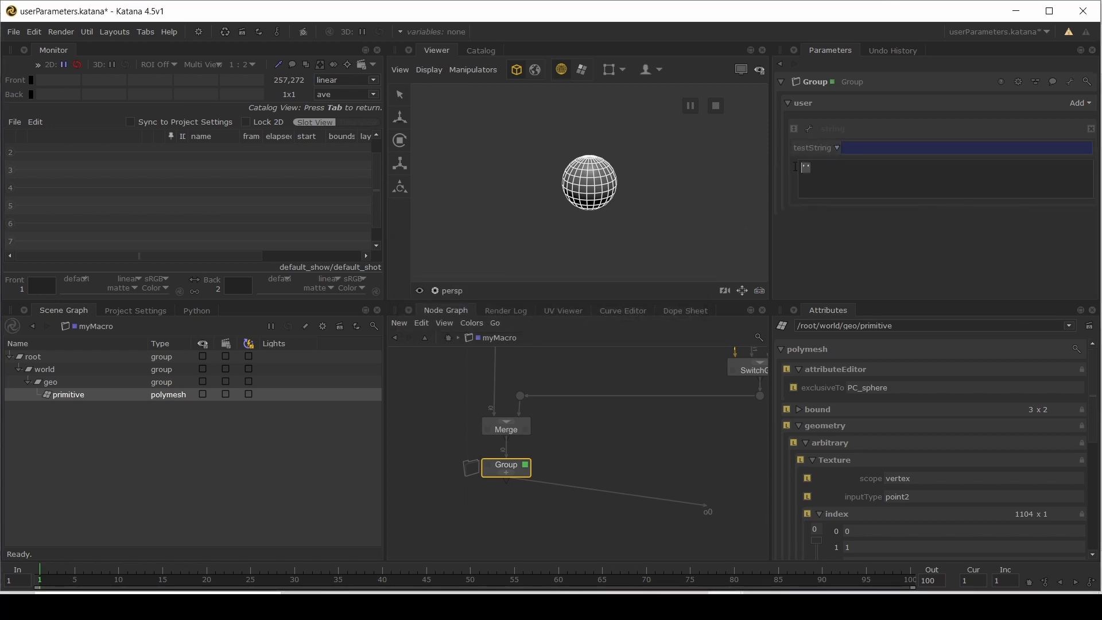
{"action": "type", "text": "=^/user.myString"}
{"action": "left_click", "coordinate": [847, 231]}
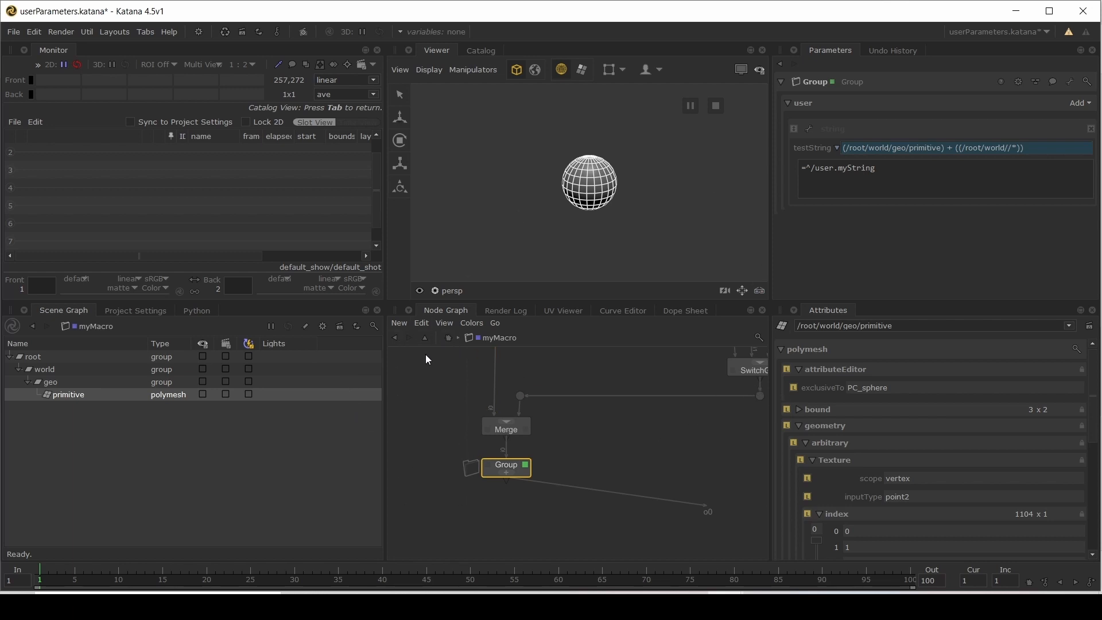
Step: Show the parameters of myMacro and its inner Group together and compare myString with testString in an enlarged view
{"action": "left_click", "coordinate": [449, 339]}
{"action": "left_click", "coordinate": [528, 427]}
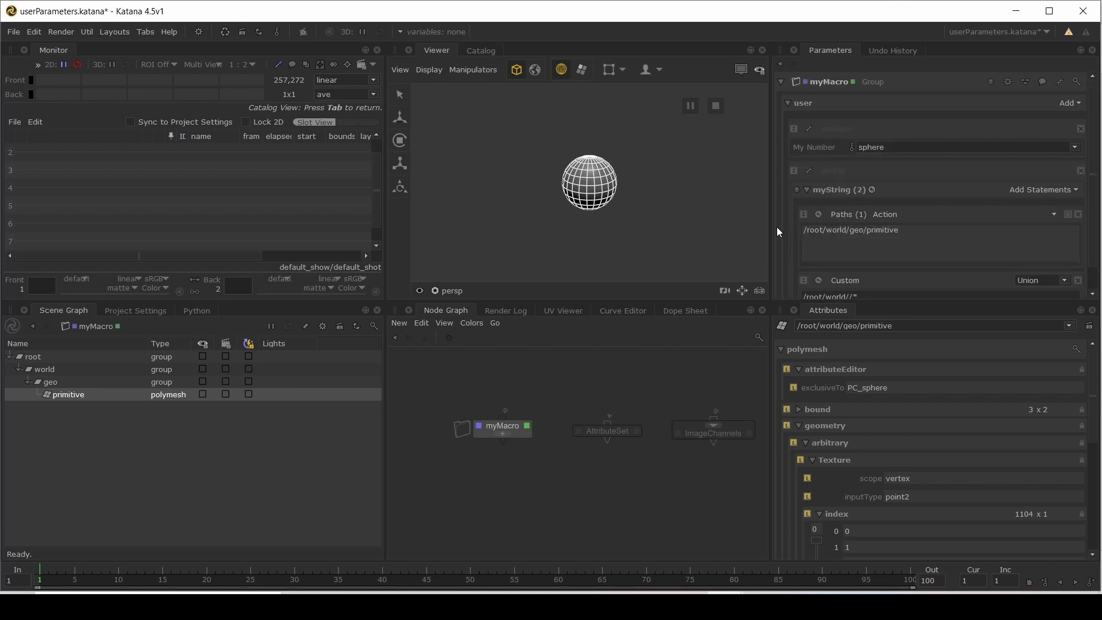
{"action": "scroll", "coordinate": [867, 161], "scroll_direction": "down", "scroll_amount": 1}
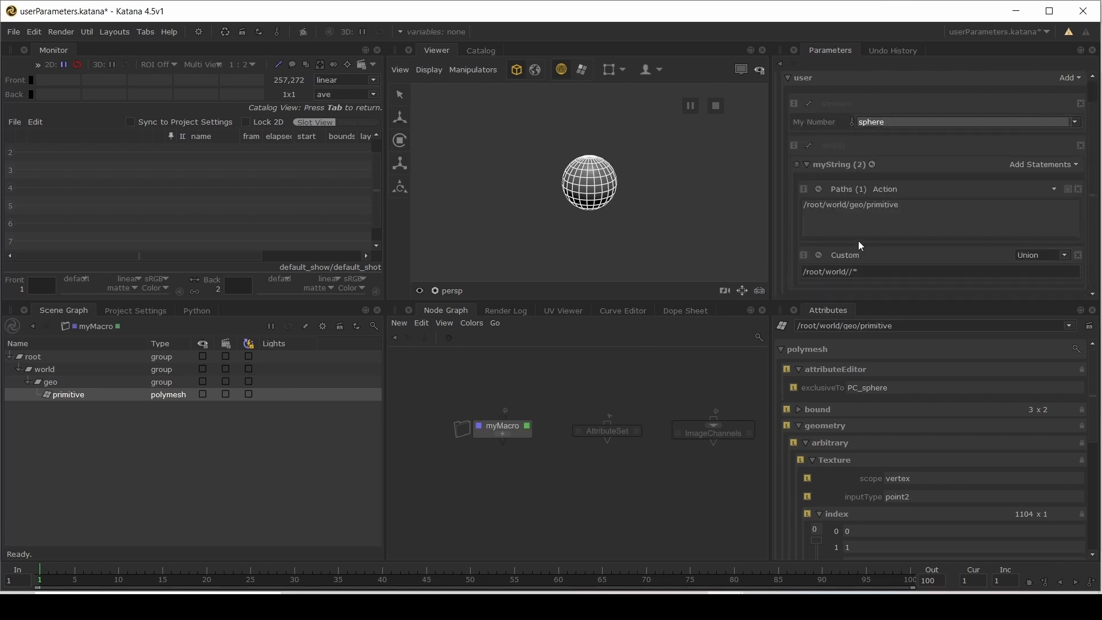
{"action": "middle_click", "coordinate": [522, 434], "text": "ctrl"}
{"action": "left_click", "coordinate": [528, 469]}
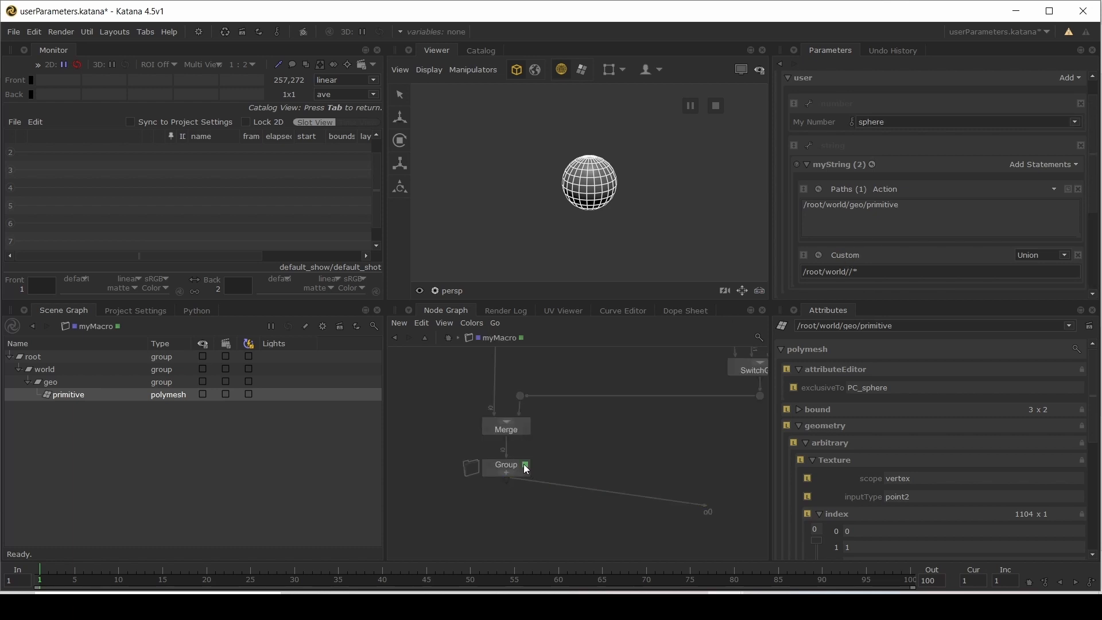
{"action": "key", "text": "space"}
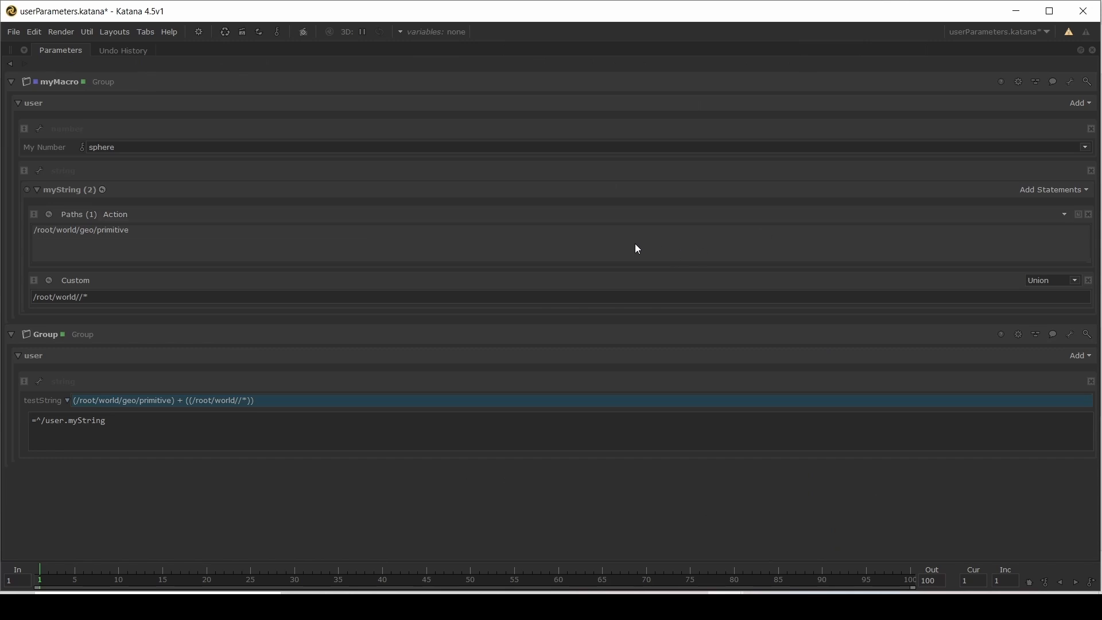
{"action": "key", "text": "space"}
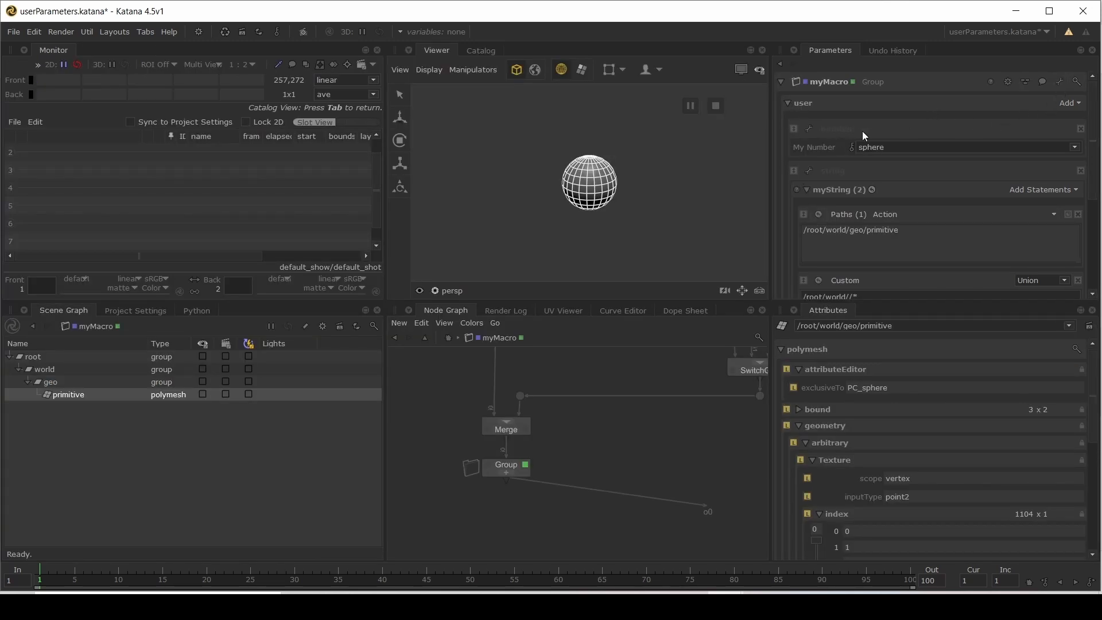
Step: Delete the Custom and Paths statements from myString
{"action": "scroll", "coordinate": [884, 133], "scroll_direction": "down", "scroll_amount": 5}
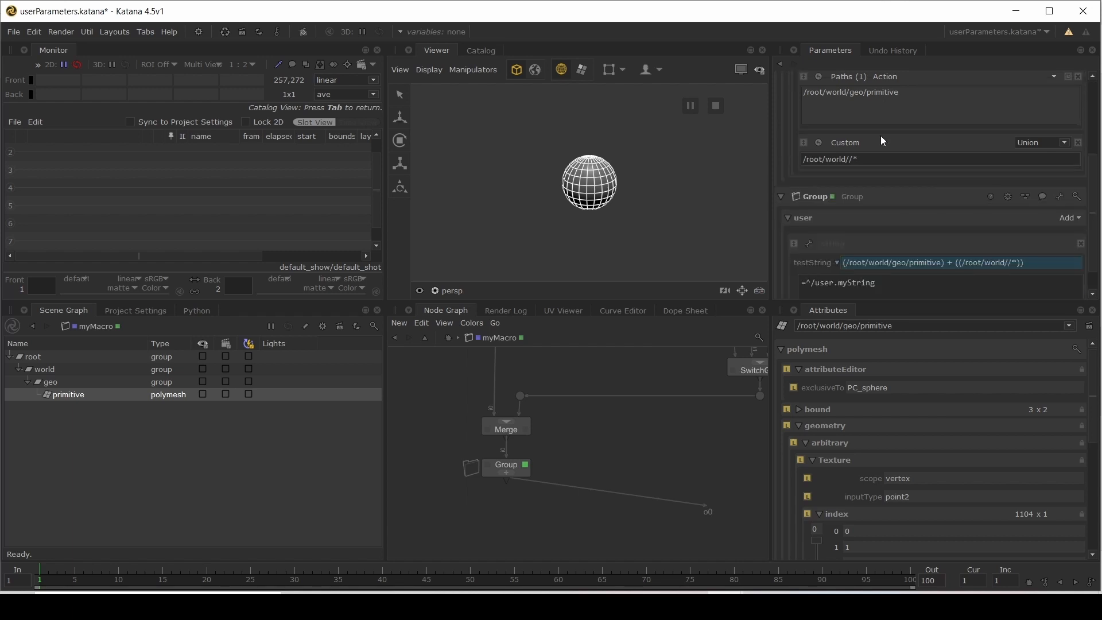
{"action": "left_click", "coordinate": [1057, 169]}
{"action": "left_click", "coordinate": [962, 180]}
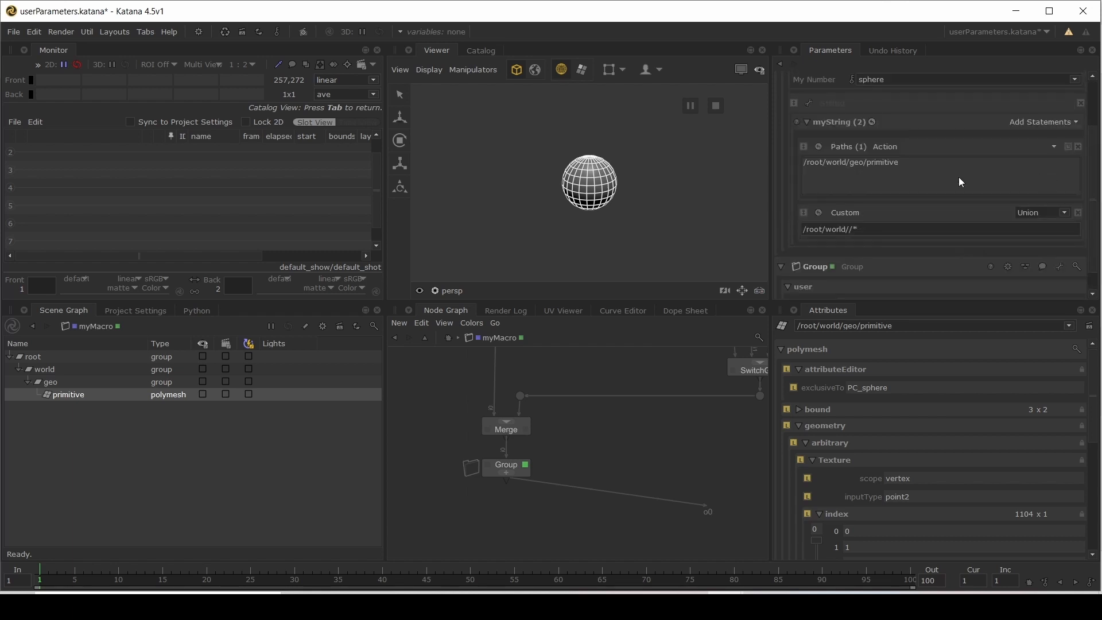
{"action": "scroll", "coordinate": [911, 171], "scroll_direction": "down", "scroll_amount": 1}
{"action": "scroll", "coordinate": [872, 146], "scroll_direction": "up", "scroll_amount": 3}
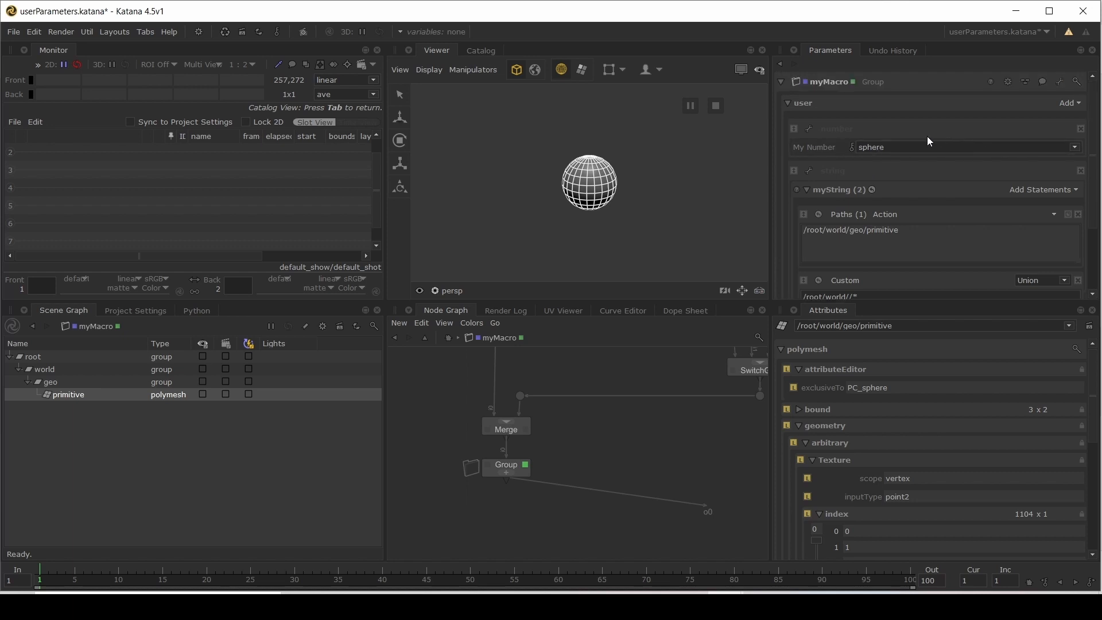
{"action": "scroll", "coordinate": [877, 143], "scroll_direction": "down", "scroll_amount": 2}
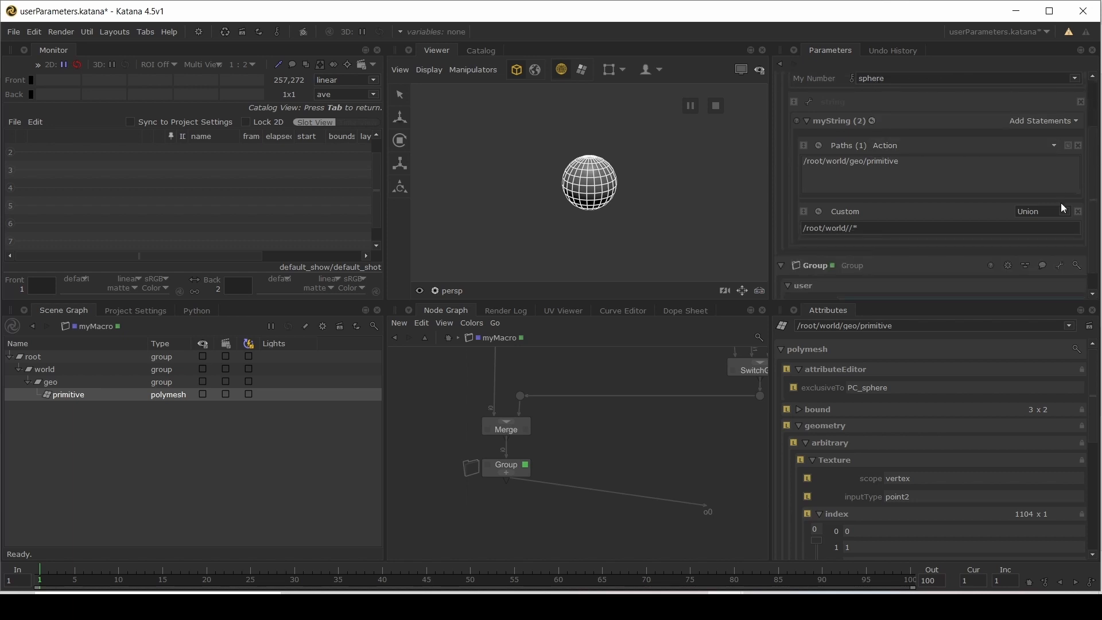
{"action": "left_click", "coordinate": [1078, 211]}
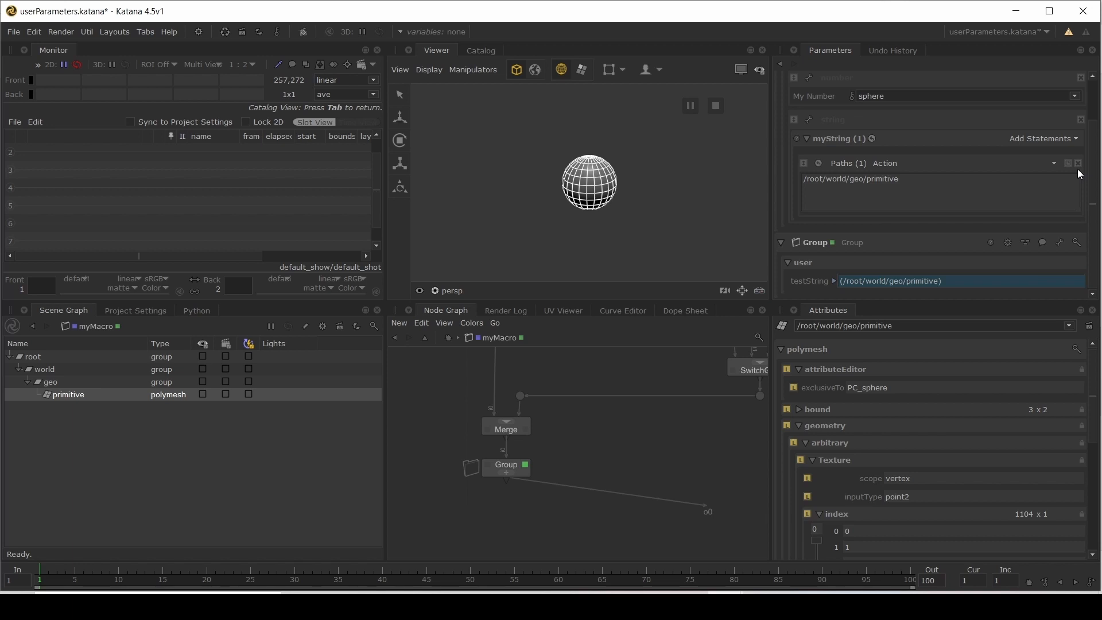
{"action": "left_click", "coordinate": [1078, 164]}
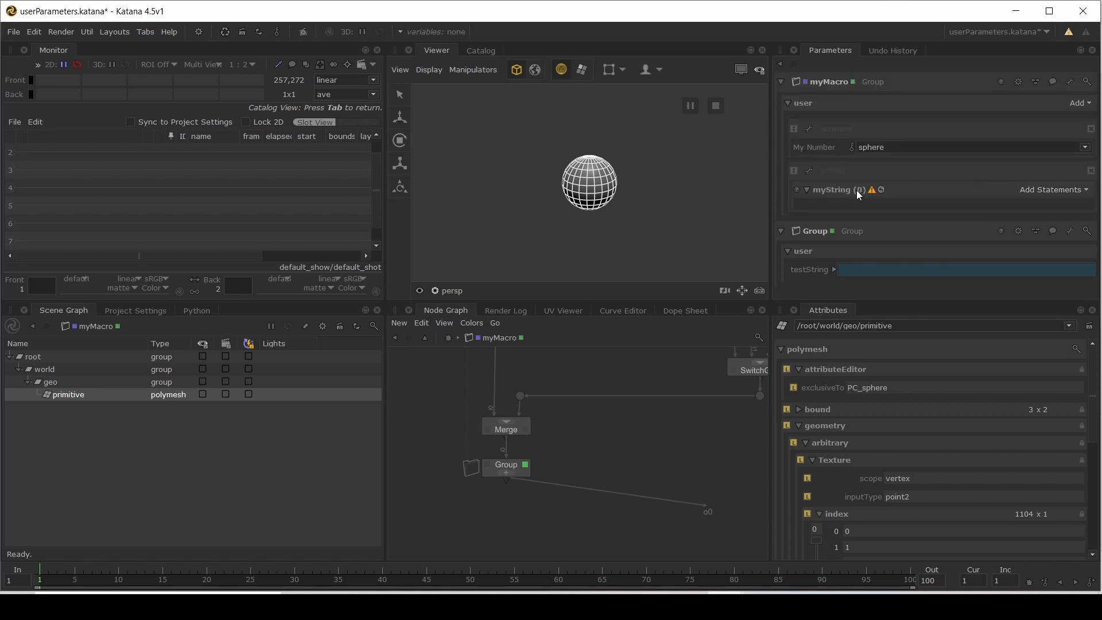
Step: Set myString's widget type to Resolution and choose PC_Video
{"action": "left_click", "coordinate": [810, 172]}
{"action": "mouse_move", "coordinate": [928, 202]}
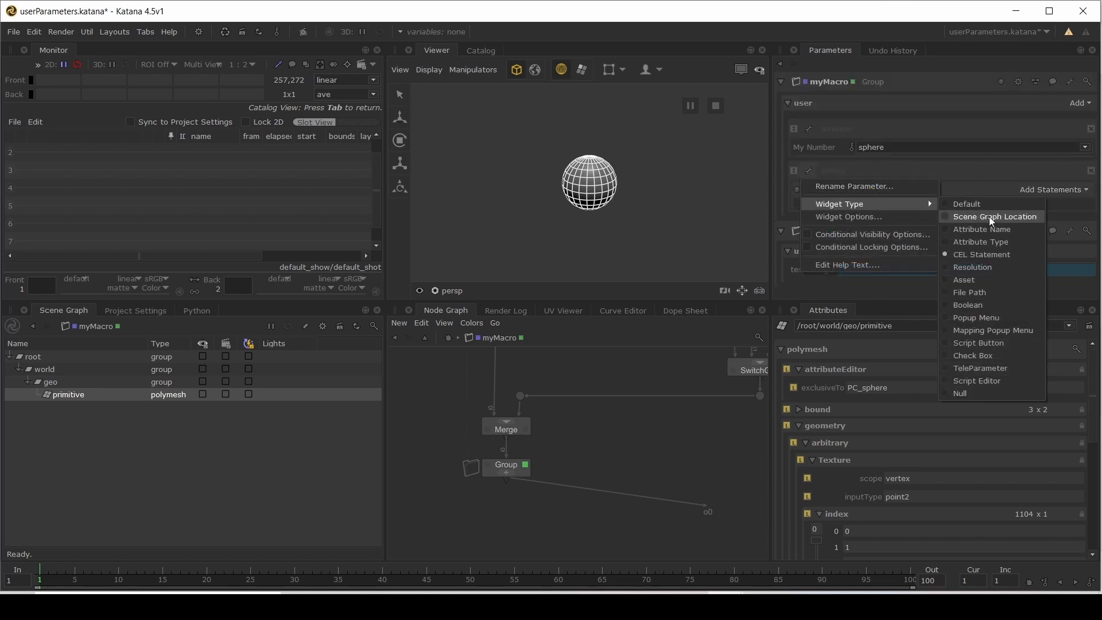
{"action": "left_click", "coordinate": [995, 267]}
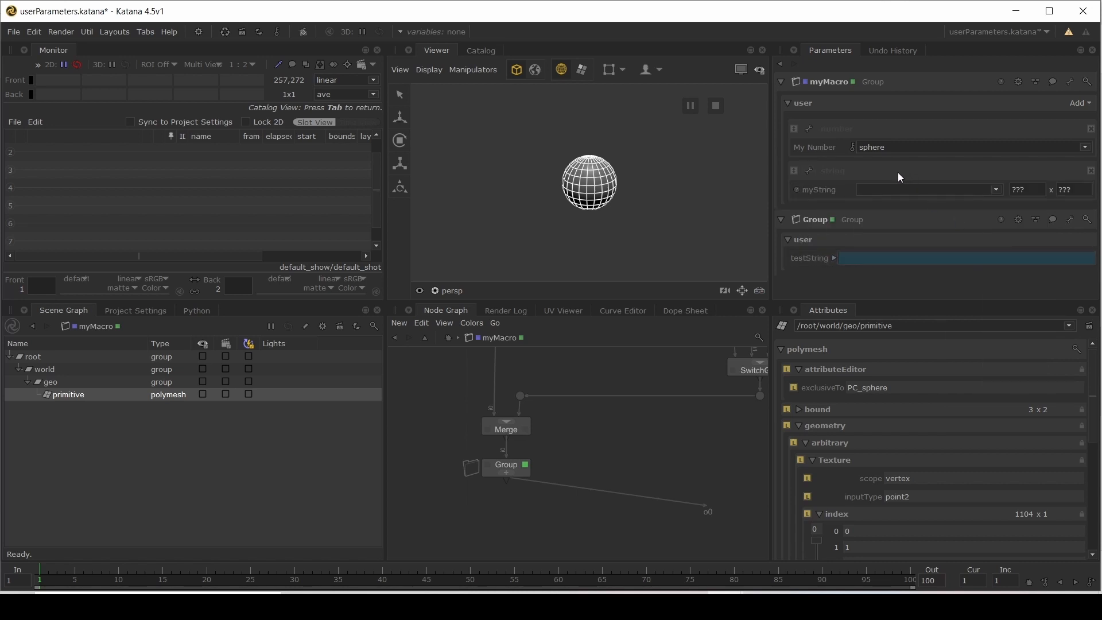
{"action": "left_click", "coordinate": [898, 194]}
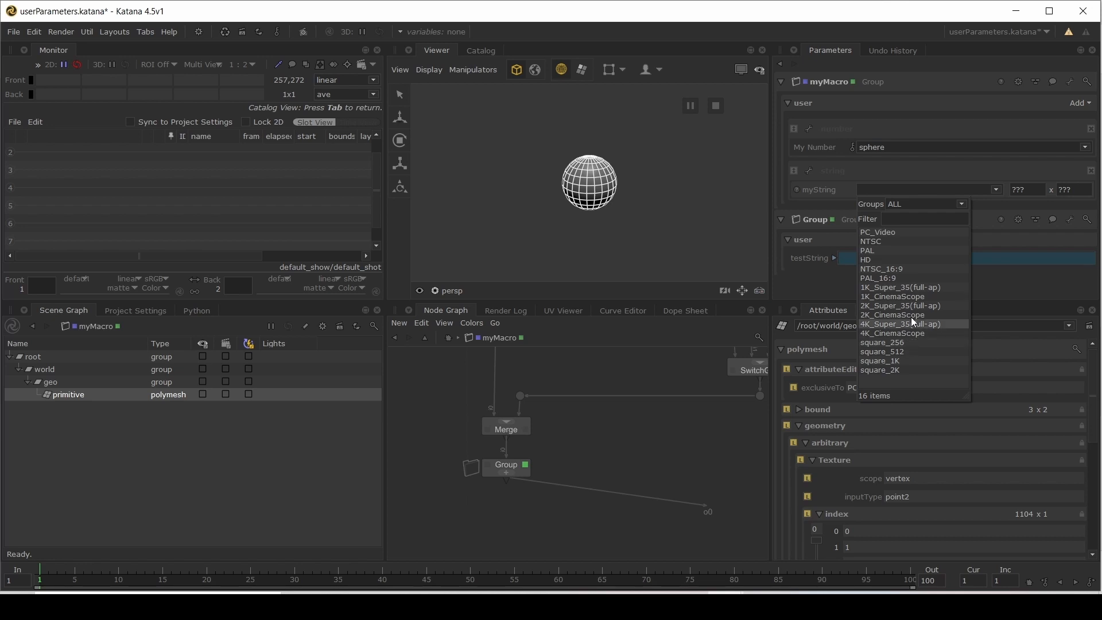
{"action": "left_click", "coordinate": [903, 233]}
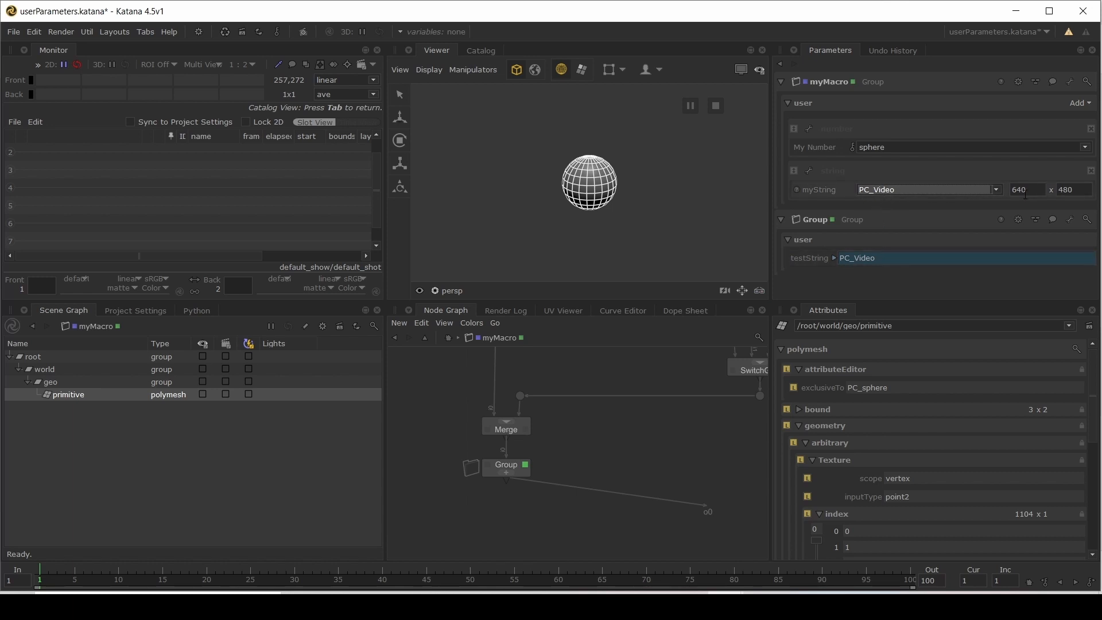
Step: Try another resolution preset for myString and finish with square_512
{"action": "left_click", "coordinate": [933, 191]}
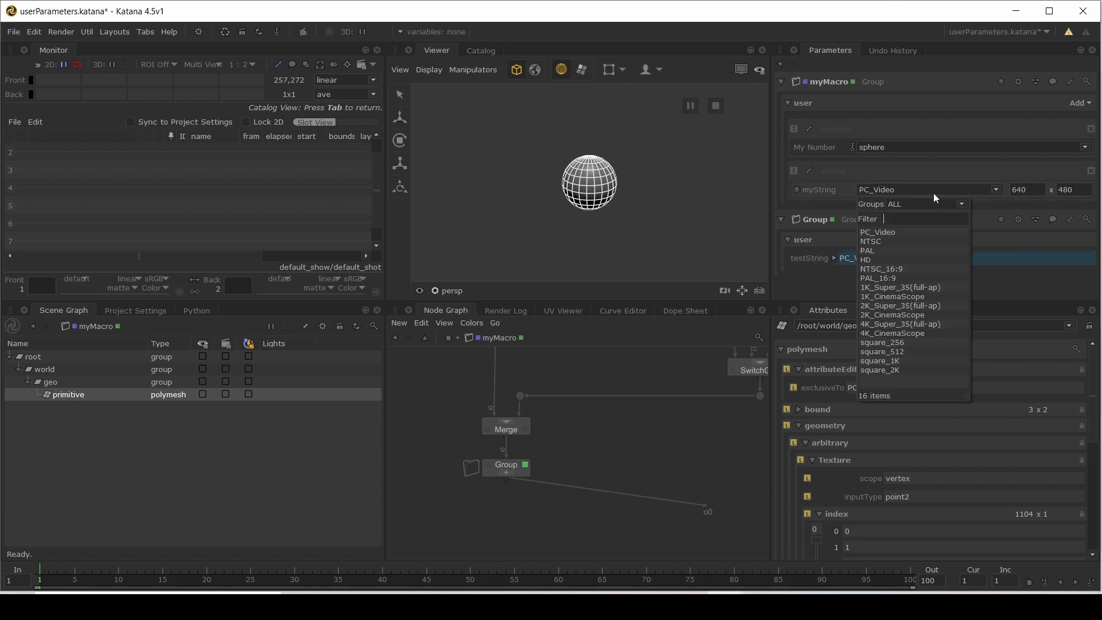
{"action": "left_click", "coordinate": [899, 300]}
{"action": "left_click", "coordinate": [892, 194]}
{"action": "left_click", "coordinate": [895, 341]}
Step: Change the widget type of the myString parameter on myMacro to Asset
{"action": "left_click", "coordinate": [808, 171]}
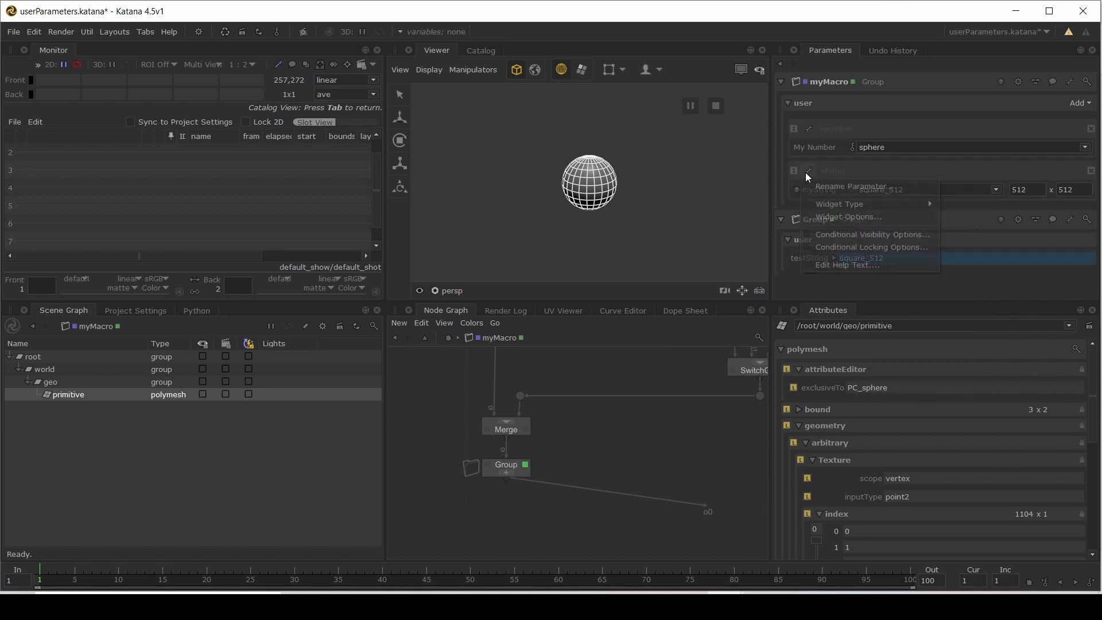
{"action": "mouse_move", "coordinate": [927, 204]}
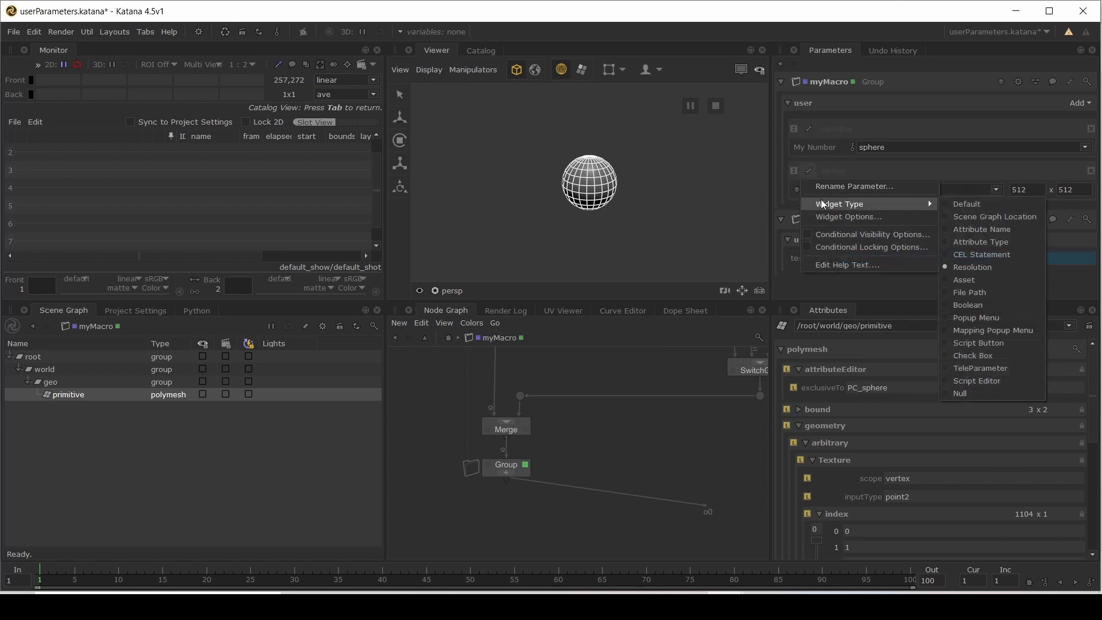
{"action": "left_click", "coordinate": [985, 280]}
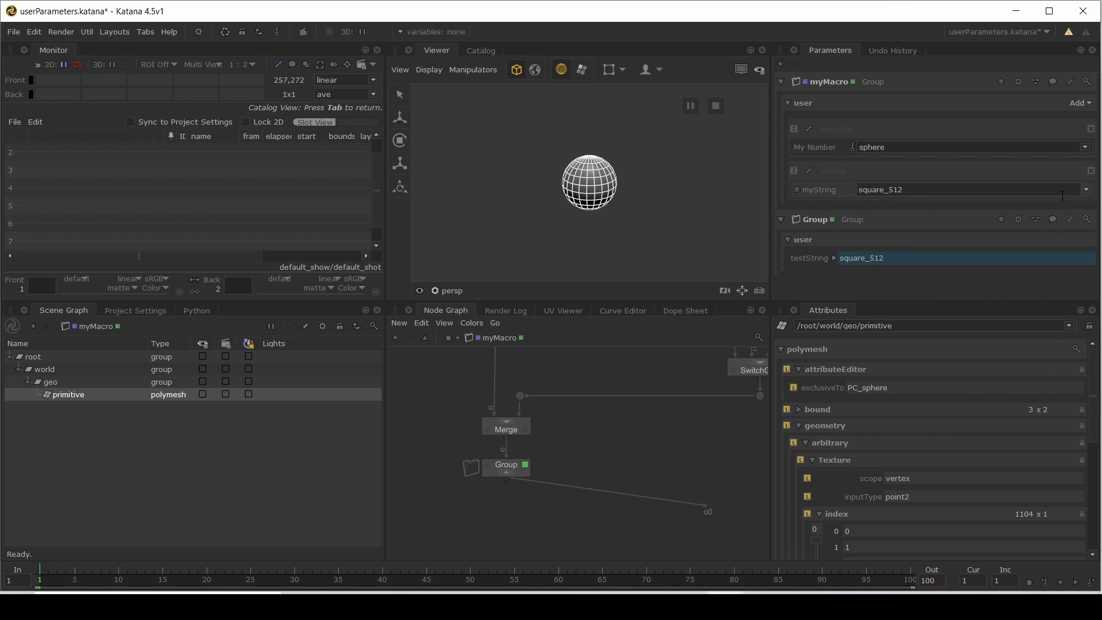
Step: Browse for a file for myString to examine the asset file browser, and cancel without choosing one
{"action": "left_click", "coordinate": [1087, 192]}
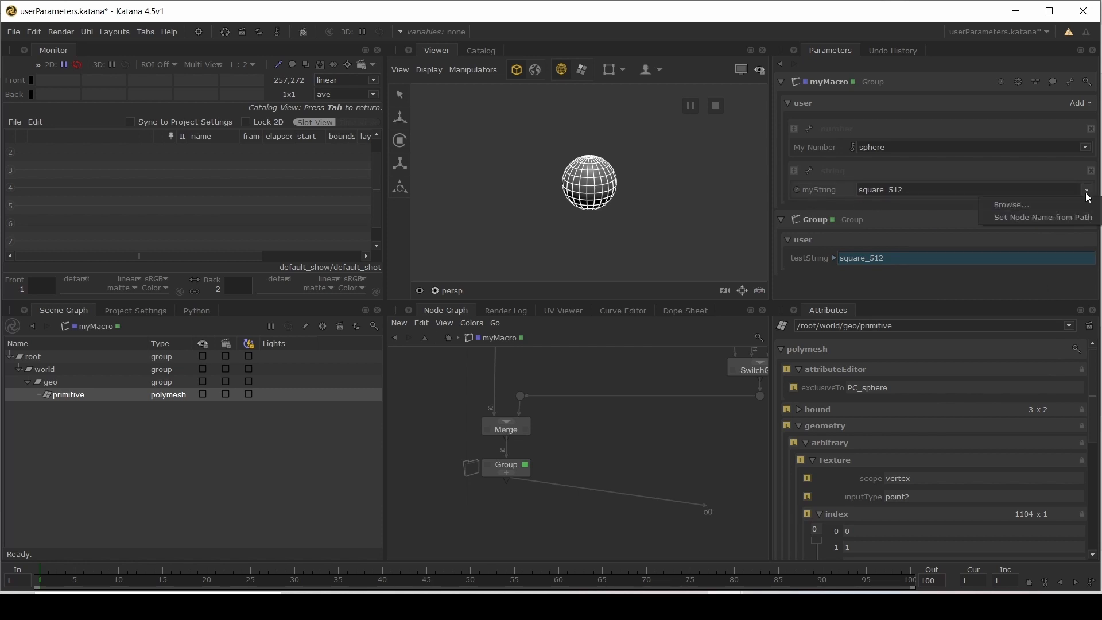
{"action": "left_click", "coordinate": [1048, 206]}
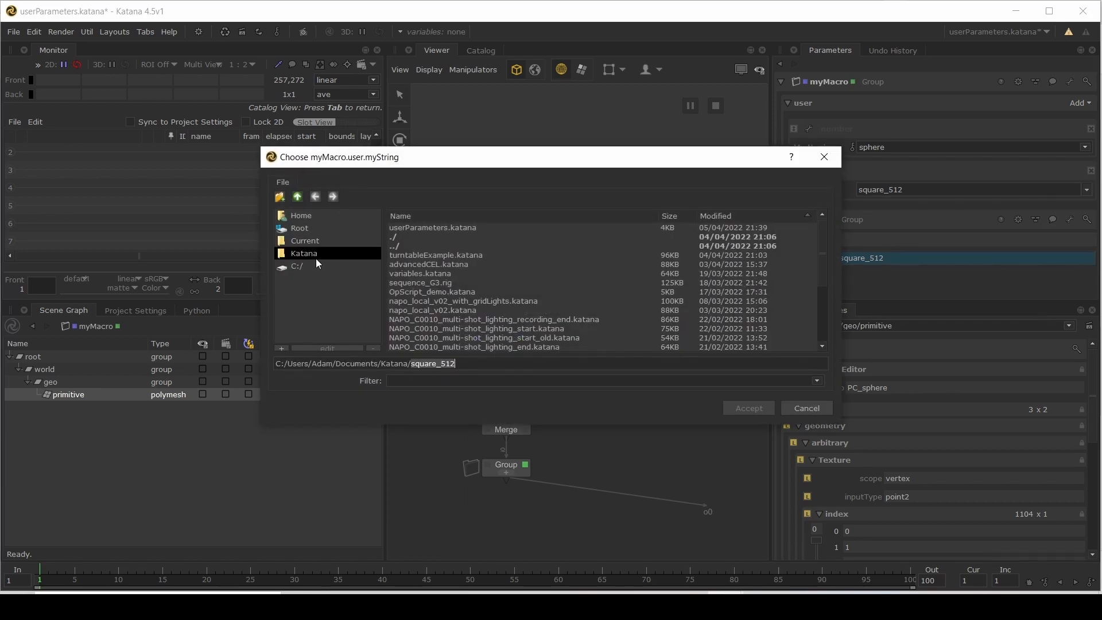
{"action": "left_click", "coordinate": [806, 409]}
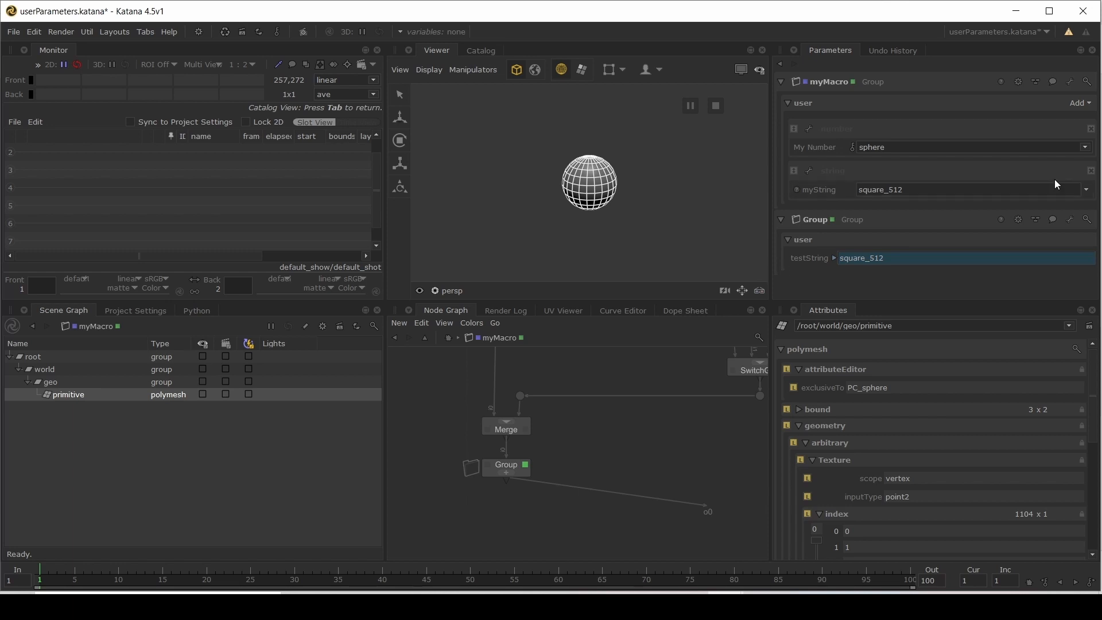
{"action": "left_click", "coordinate": [1088, 190]}
{"action": "left_click", "coordinate": [1063, 205]}
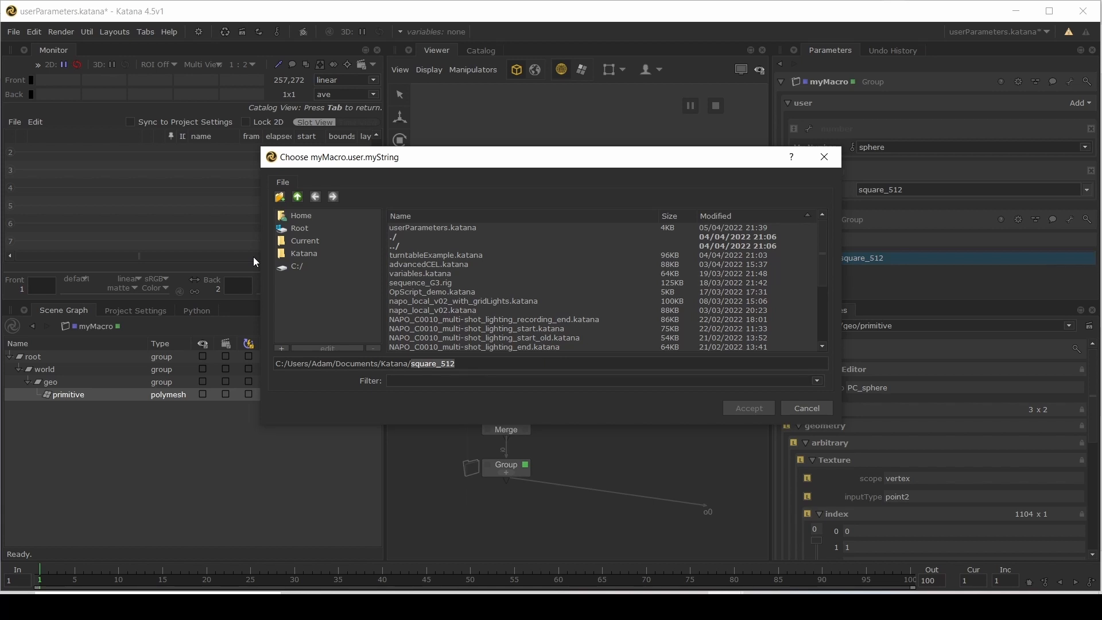
{"action": "left_click", "coordinate": [798, 409]}
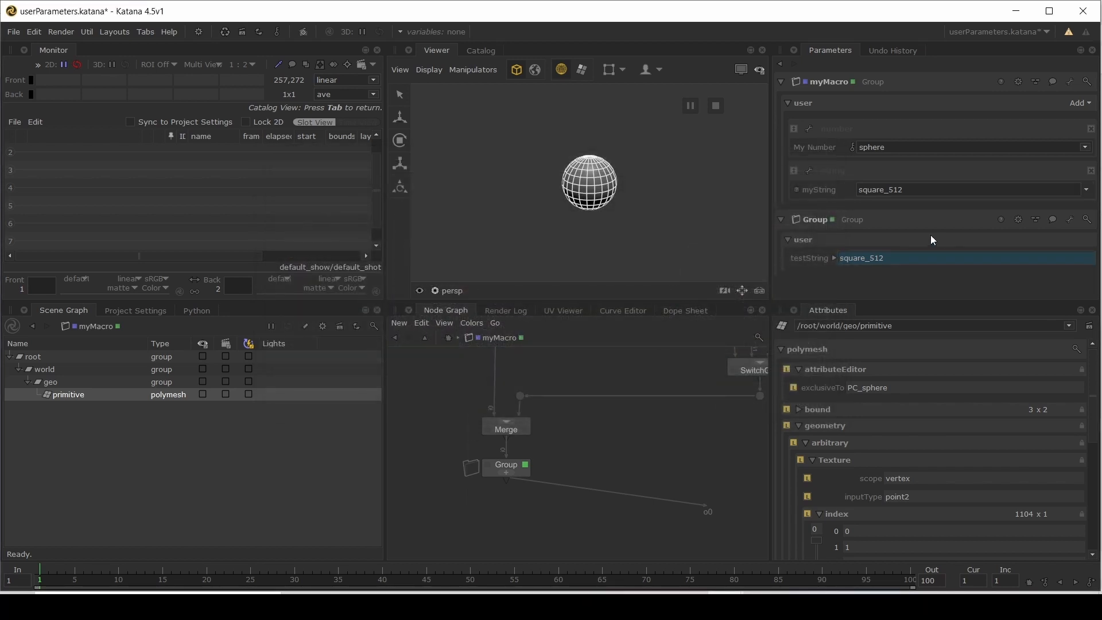
Step: Review myString's Asset widget options, including Tabs To Show, the help for Asset type tags and Force file, leaving the values as they are
{"action": "left_click", "coordinate": [808, 170]}
{"action": "left_click", "coordinate": [850, 217]}
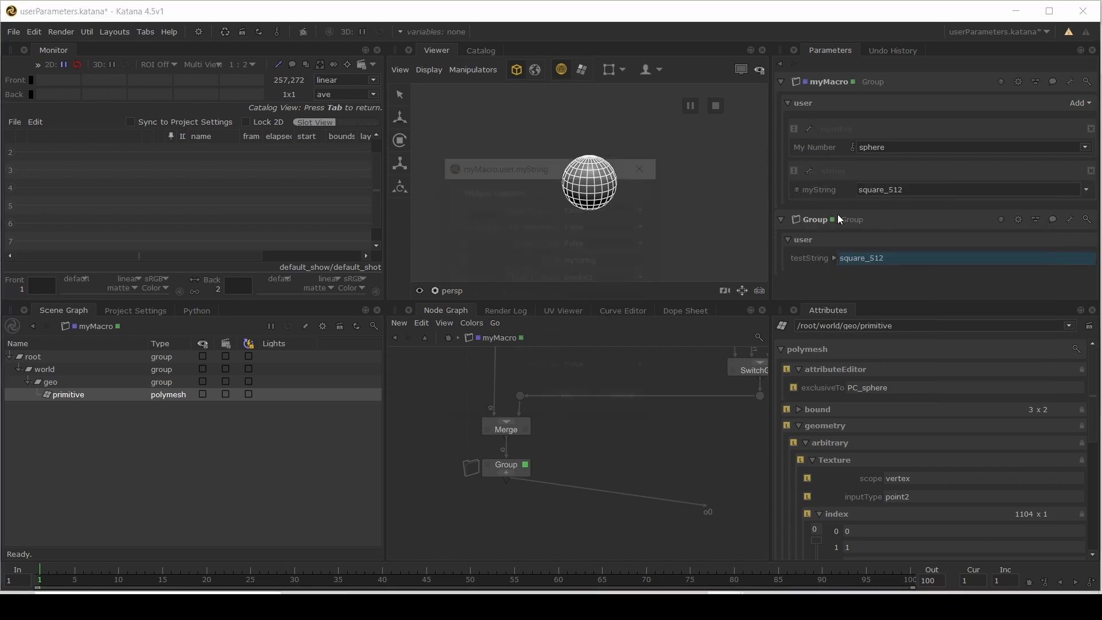
{"action": "left_click_drag", "start_coordinate": [495, 165], "coordinate": [430, 112]}
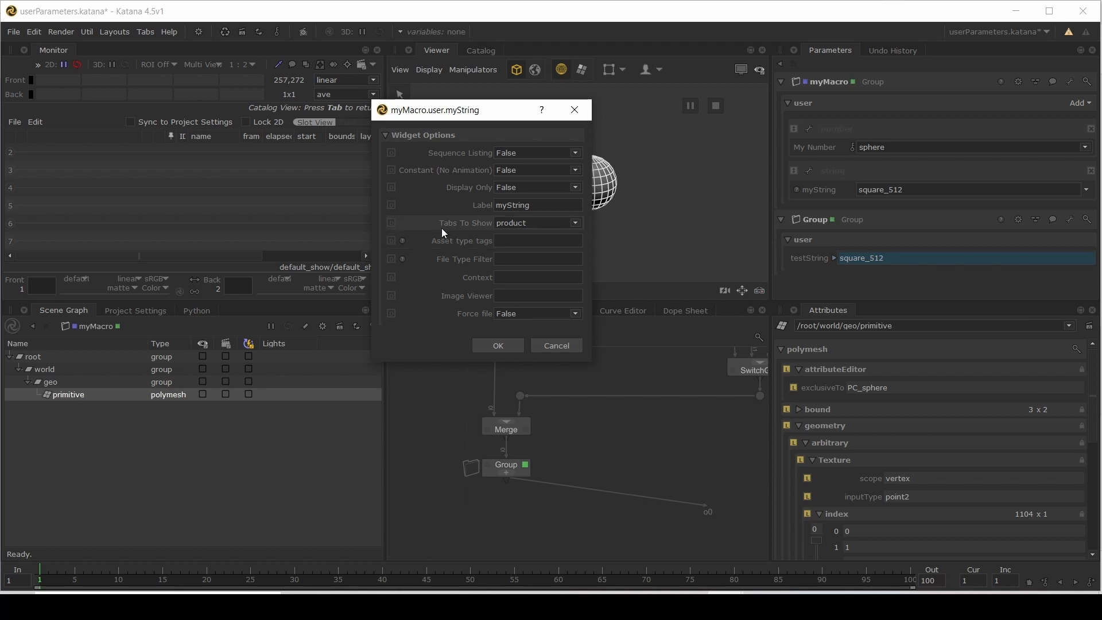
{"action": "left_click", "coordinate": [554, 228]}
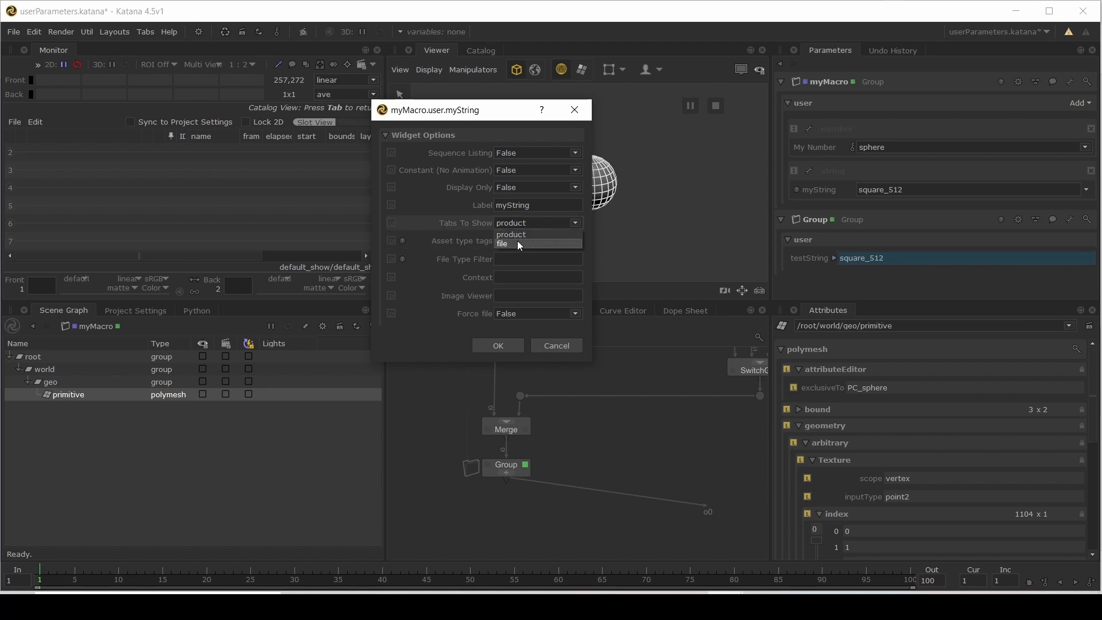
{"action": "left_click", "coordinate": [512, 223]}
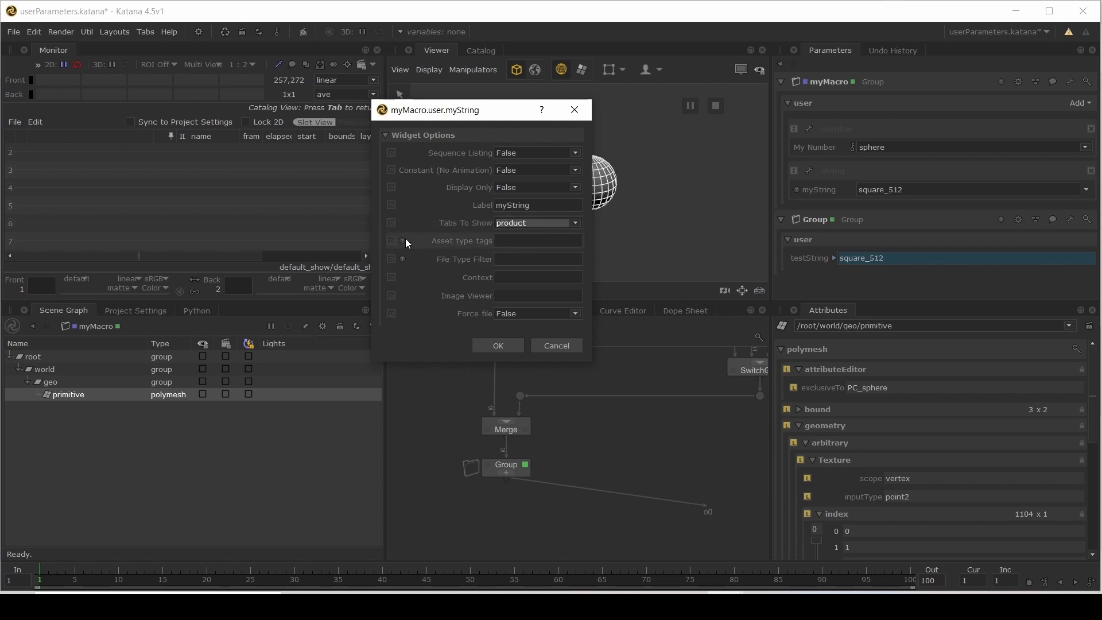
{"action": "mouse_move", "coordinate": [407, 240]}
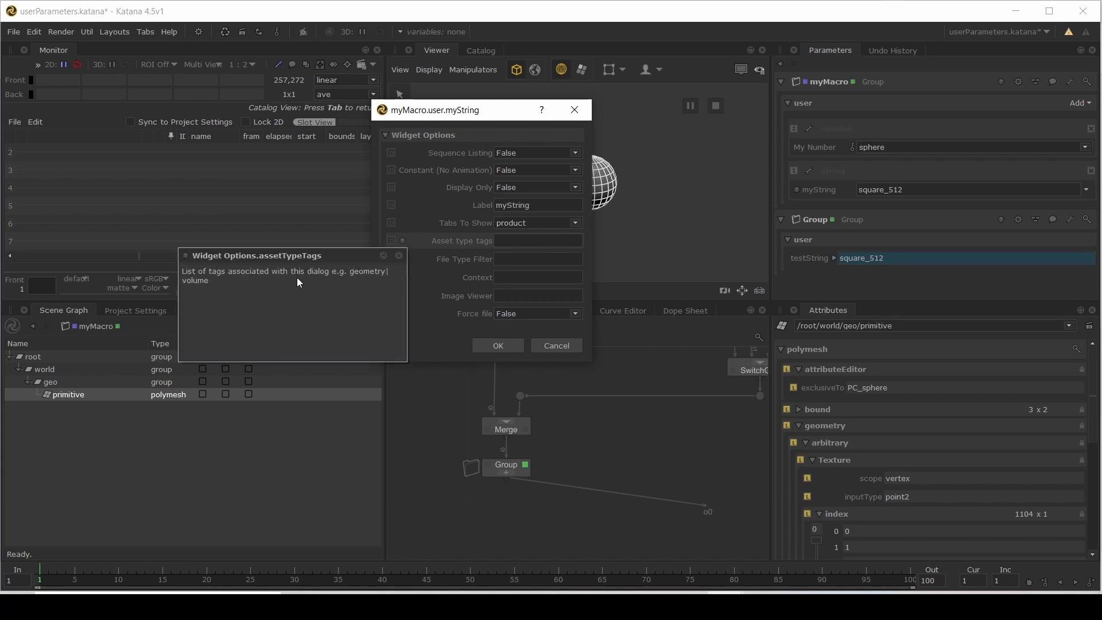
{"action": "left_click", "coordinate": [400, 255]}
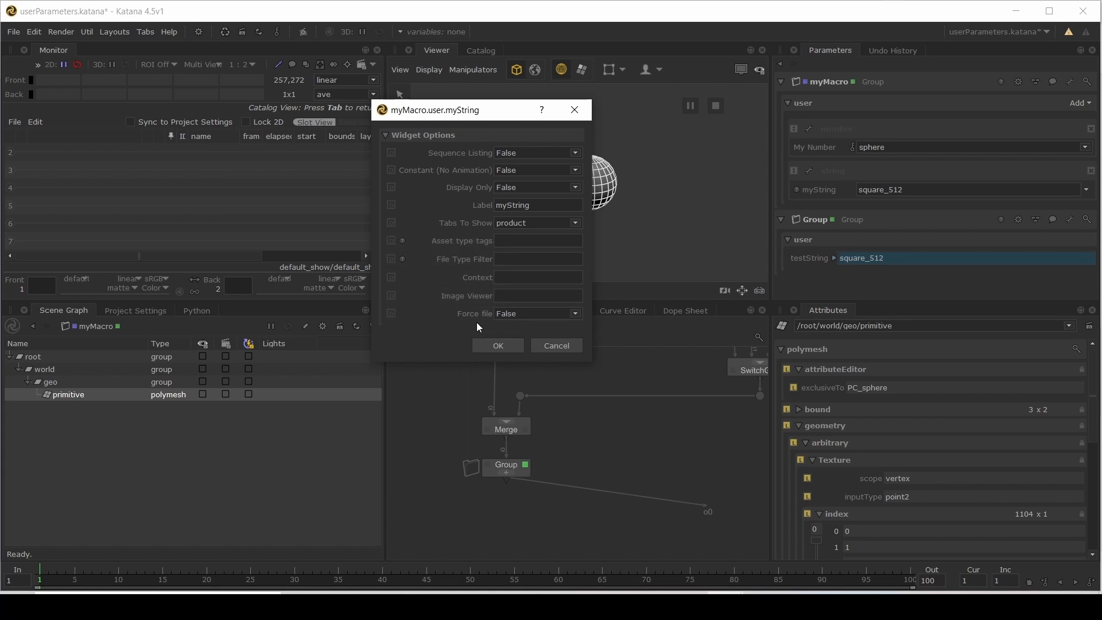
{"action": "left_click", "coordinate": [523, 314]}
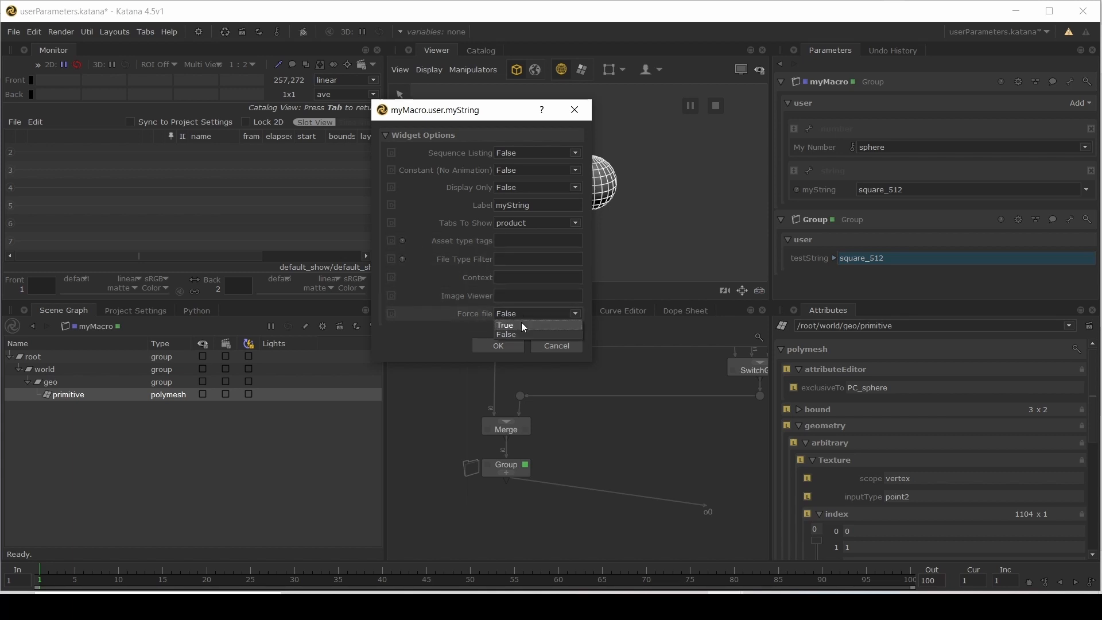
{"action": "left_click", "coordinate": [456, 314]}
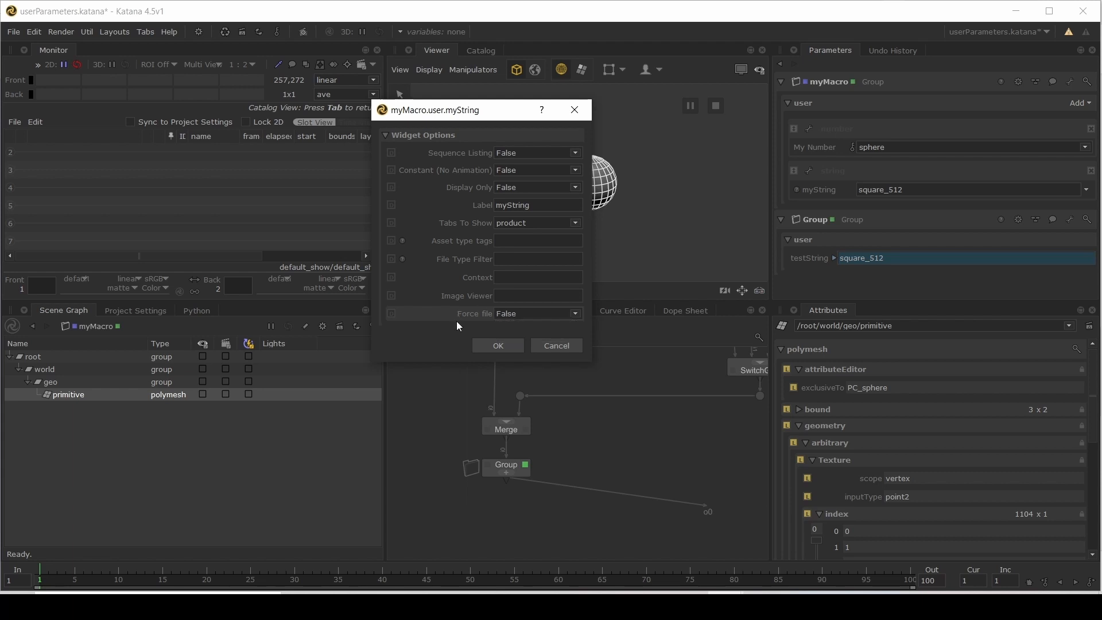
{"action": "left_click", "coordinate": [497, 346]}
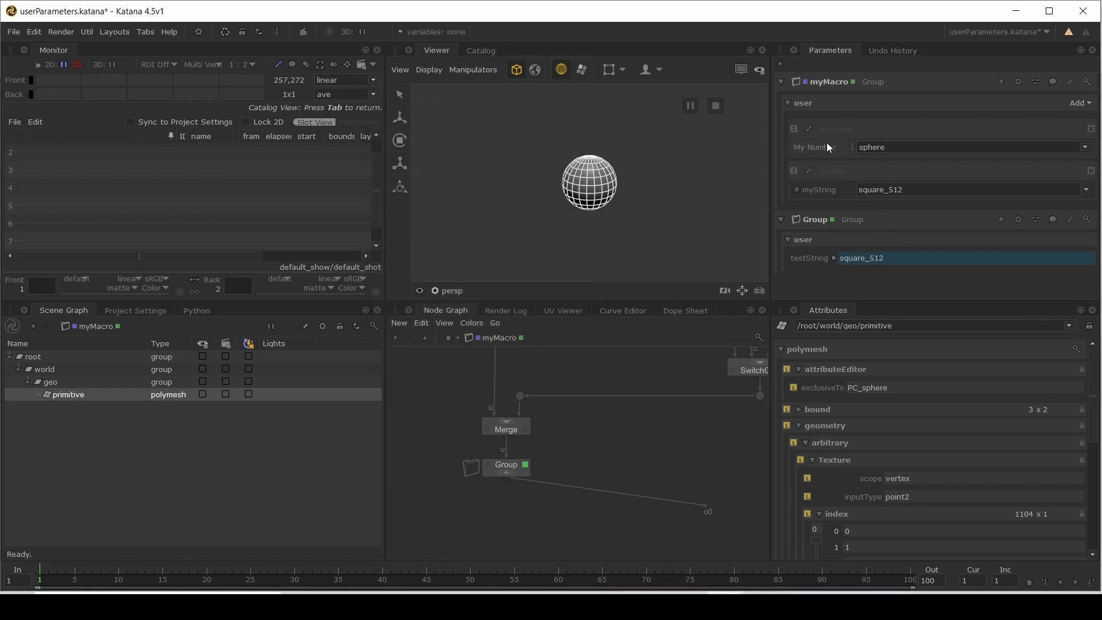
Step: Set myString's widget type to File Path and review its widget options
{"action": "left_click", "coordinate": [810, 172]}
{"action": "mouse_move", "coordinate": [928, 202]}
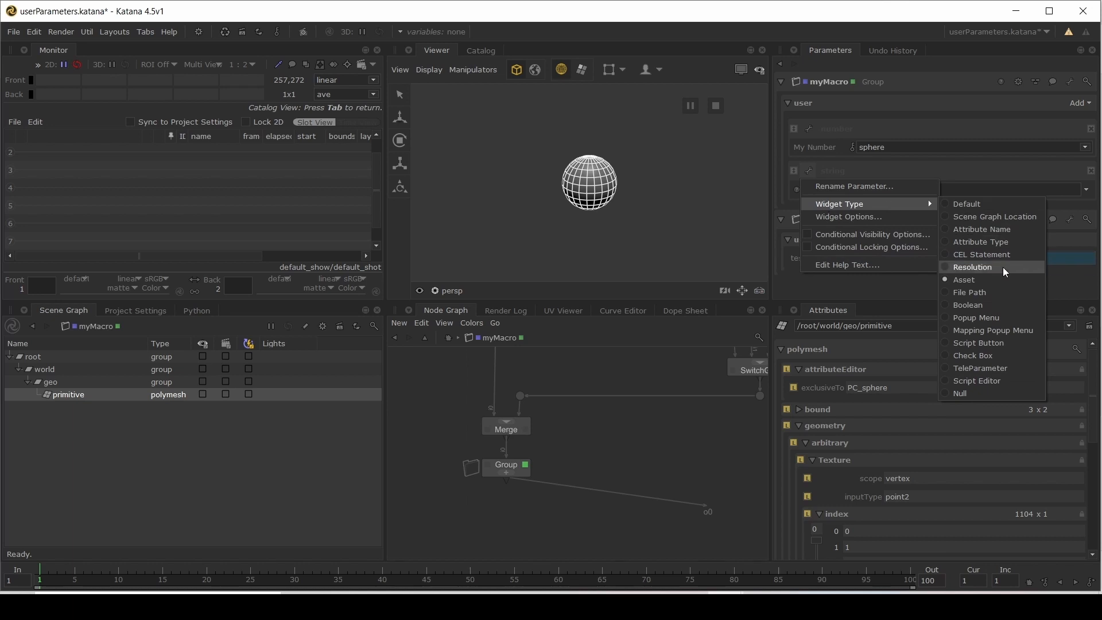
{"action": "left_click", "coordinate": [989, 293]}
{"action": "left_click", "coordinate": [809, 171]}
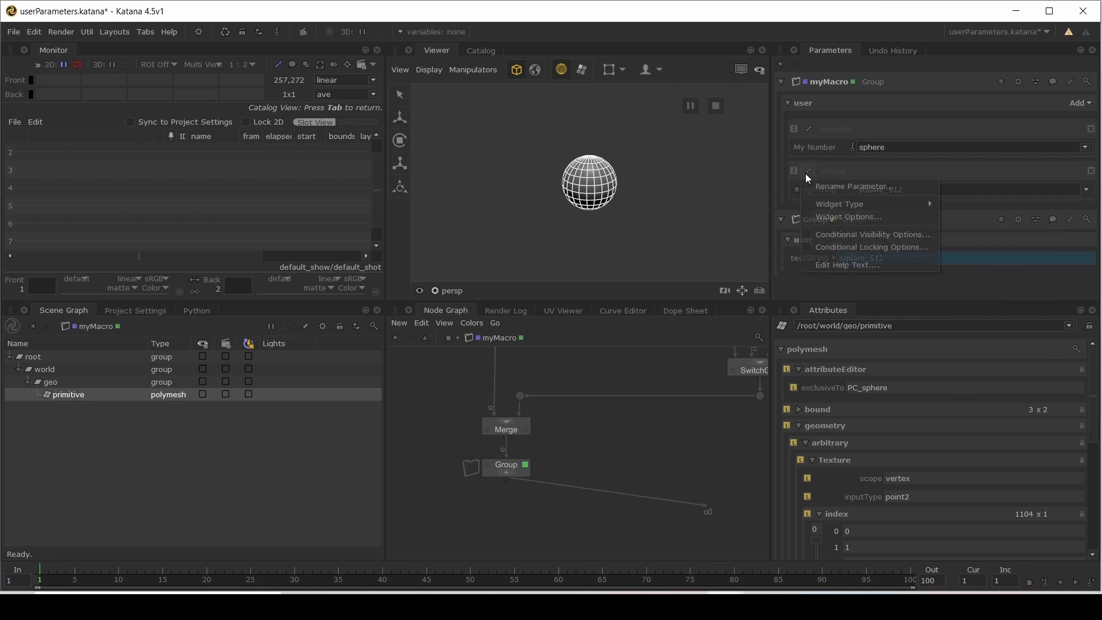
{"action": "left_click", "coordinate": [818, 216]}
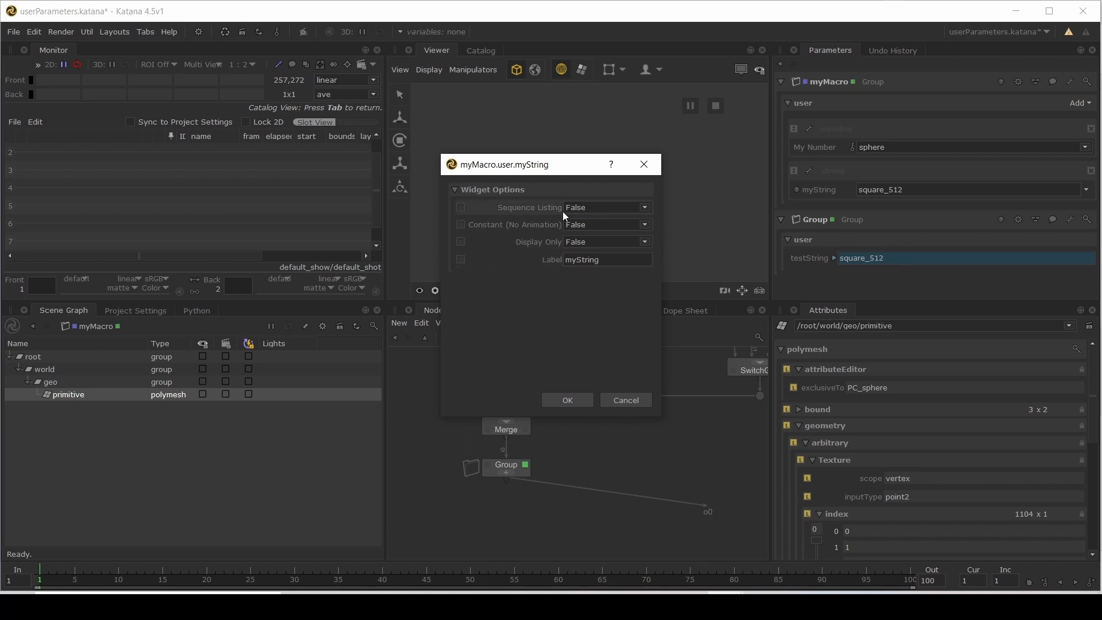
{"action": "left_click", "coordinate": [568, 401]}
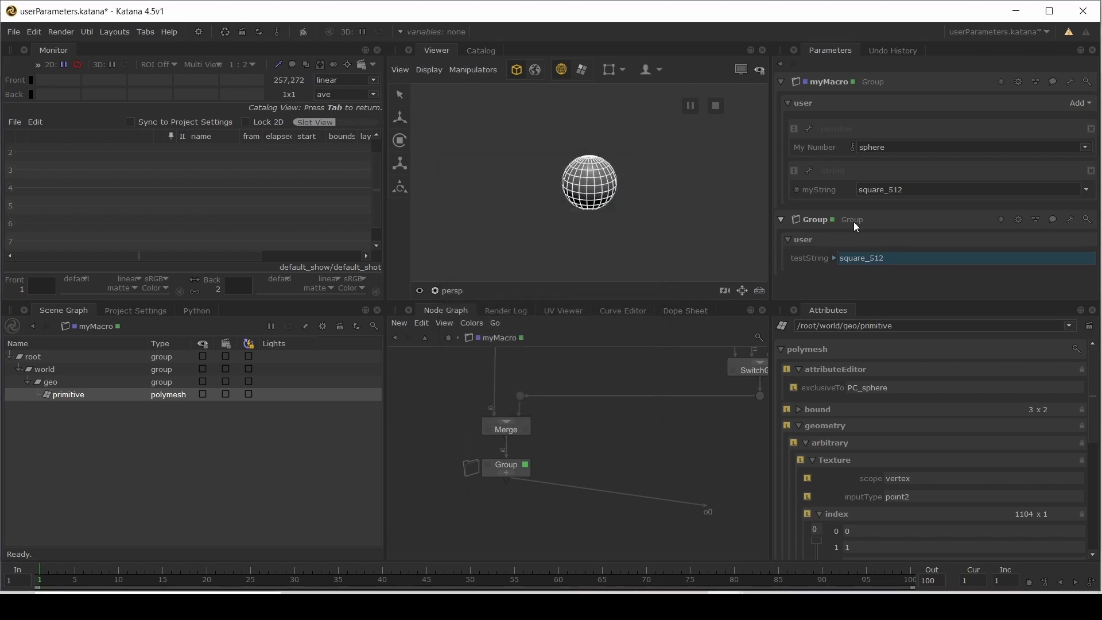
Step: Set myString's widget type to Boolean and choose Yes as its value
{"action": "left_click", "coordinate": [807, 171]}
{"action": "mouse_move", "coordinate": [819, 205]}
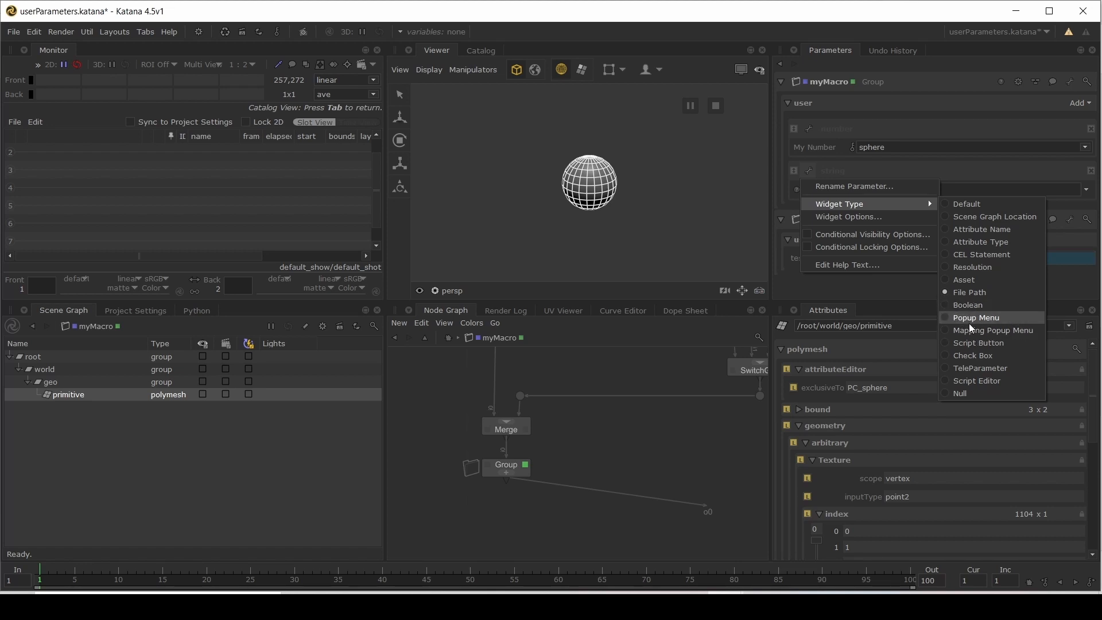
{"action": "left_click", "coordinate": [967, 305]}
{"action": "left_click", "coordinate": [886, 192]}
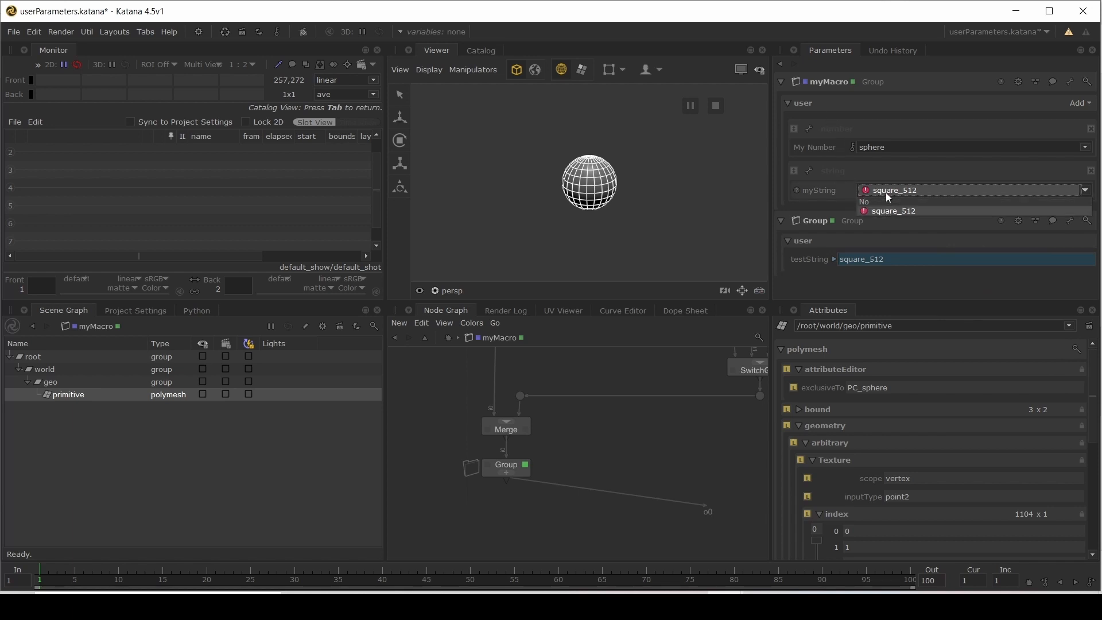
{"action": "left_click", "coordinate": [887, 202]}
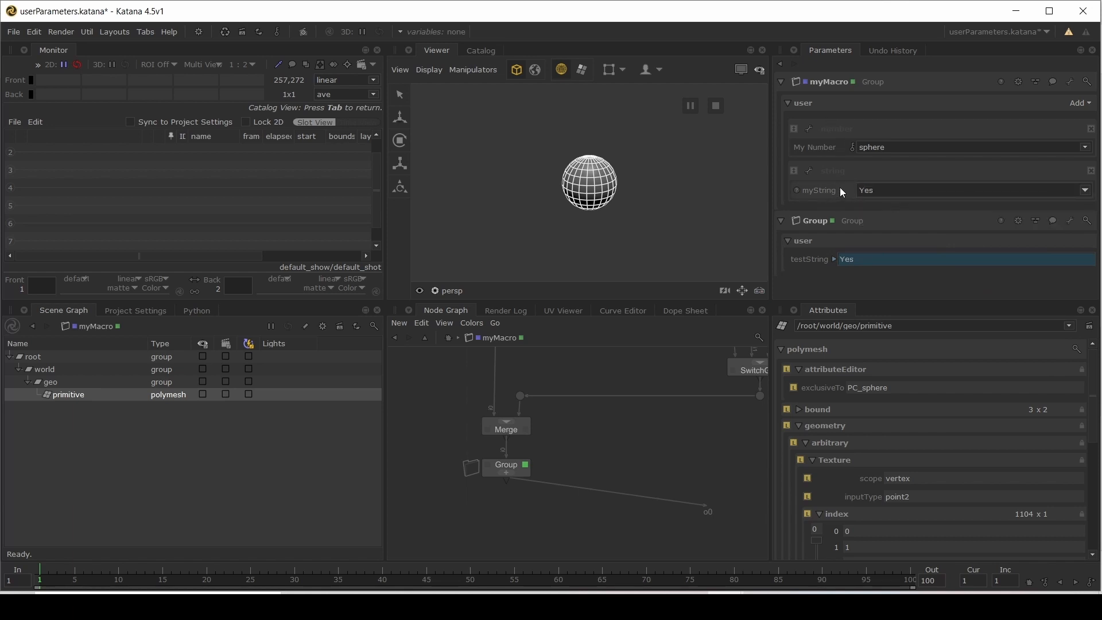
Step: Switch myString's Boolean value back and forth between No and Yes, finishing with No
{"action": "left_click", "coordinate": [920, 190]}
{"action": "left_click", "coordinate": [900, 208]}
{"action": "left_click", "coordinate": [887, 192]}
{"action": "left_click", "coordinate": [886, 198]}
{"action": "left_click", "coordinate": [876, 191]}
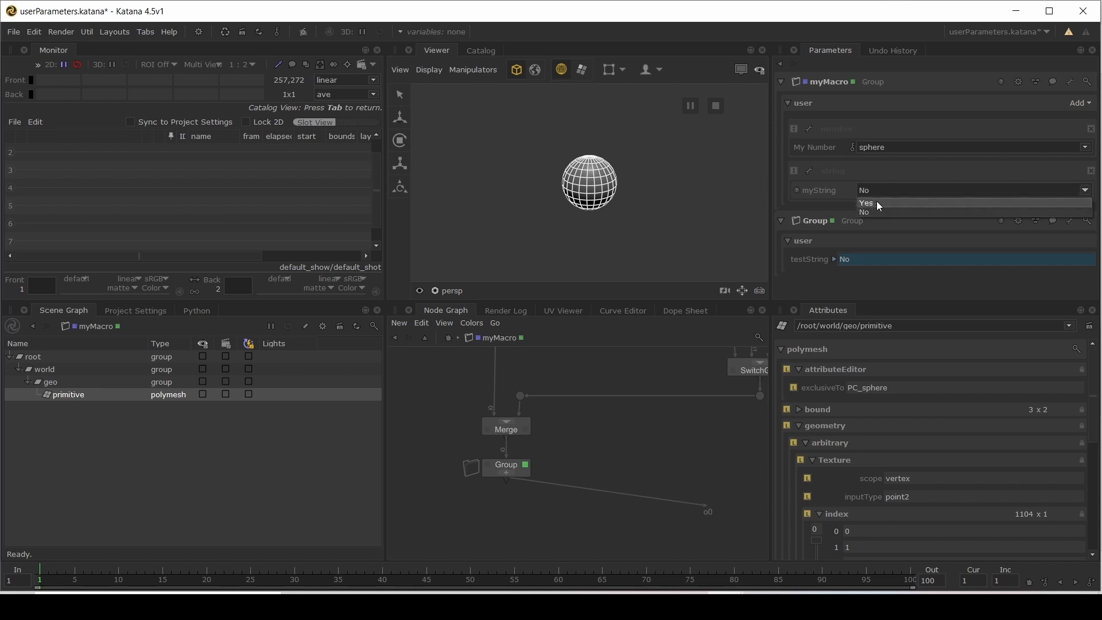
{"action": "left_click", "coordinate": [877, 201]}
Step: Set myString's widget type to Script Button and enter "This is my button" as its button text
{"action": "right_click", "coordinate": [804, 179]}
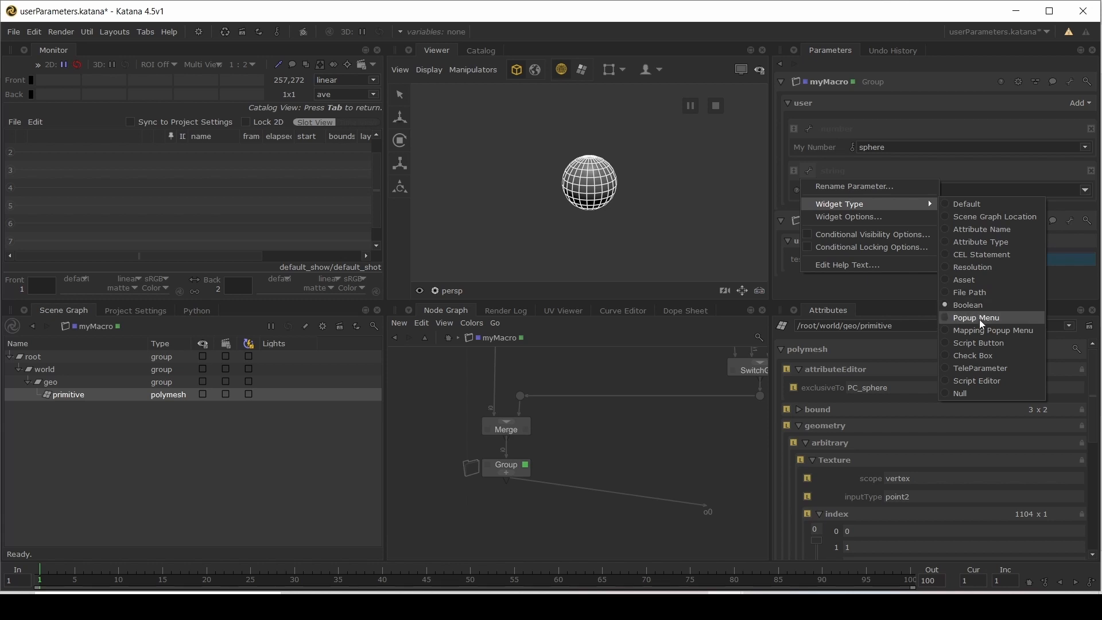
{"action": "left_click", "coordinate": [976, 342]}
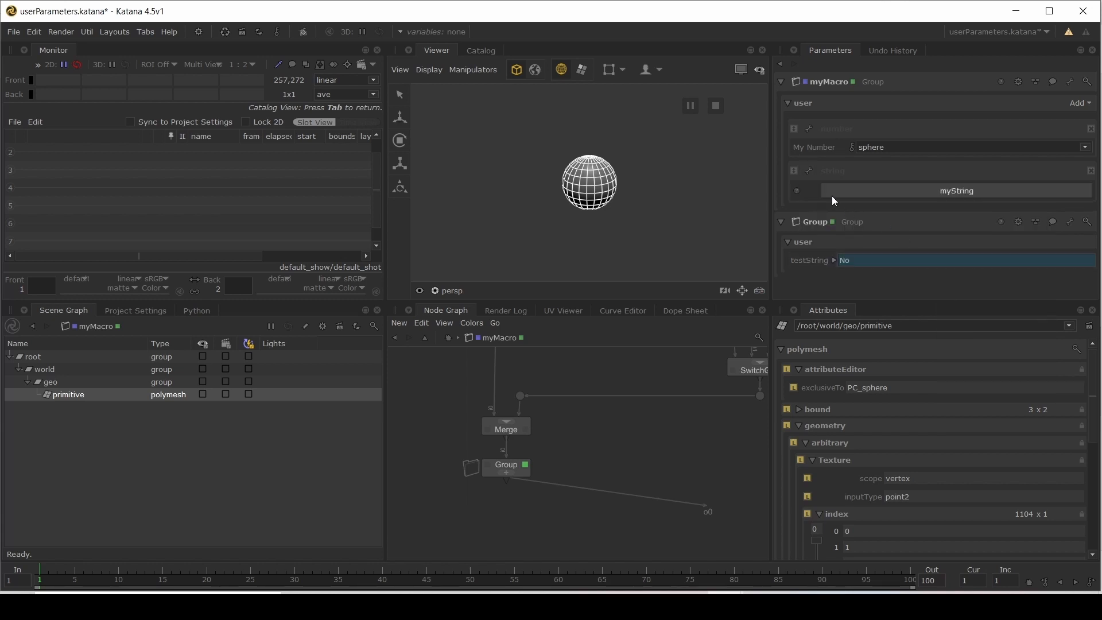
{"action": "left_click", "coordinate": [810, 171]}
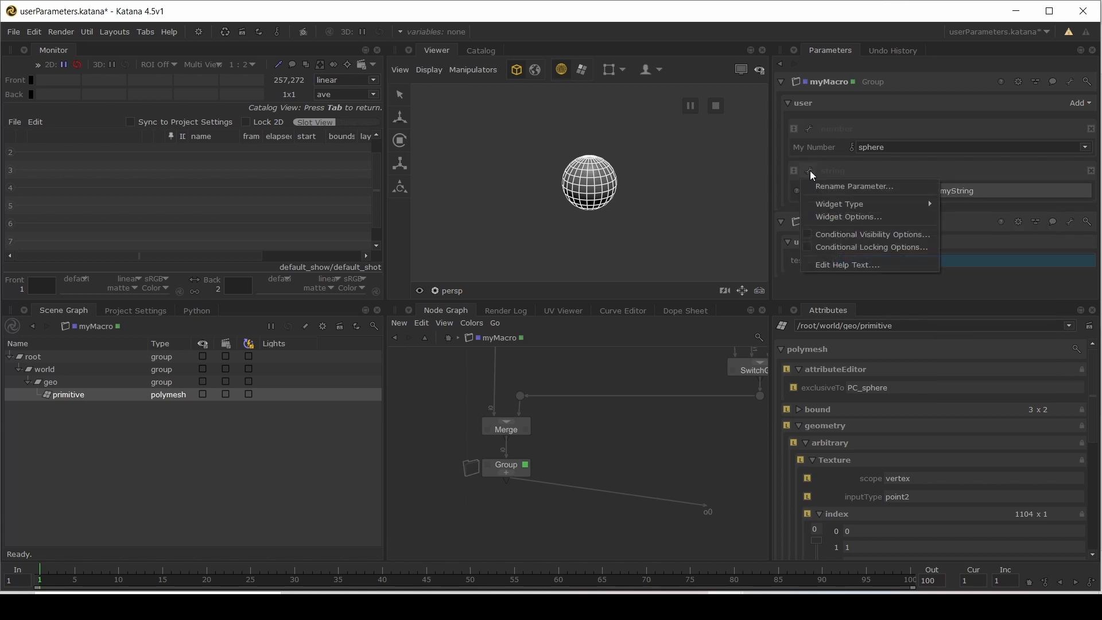
{"action": "left_click", "coordinate": [836, 221]}
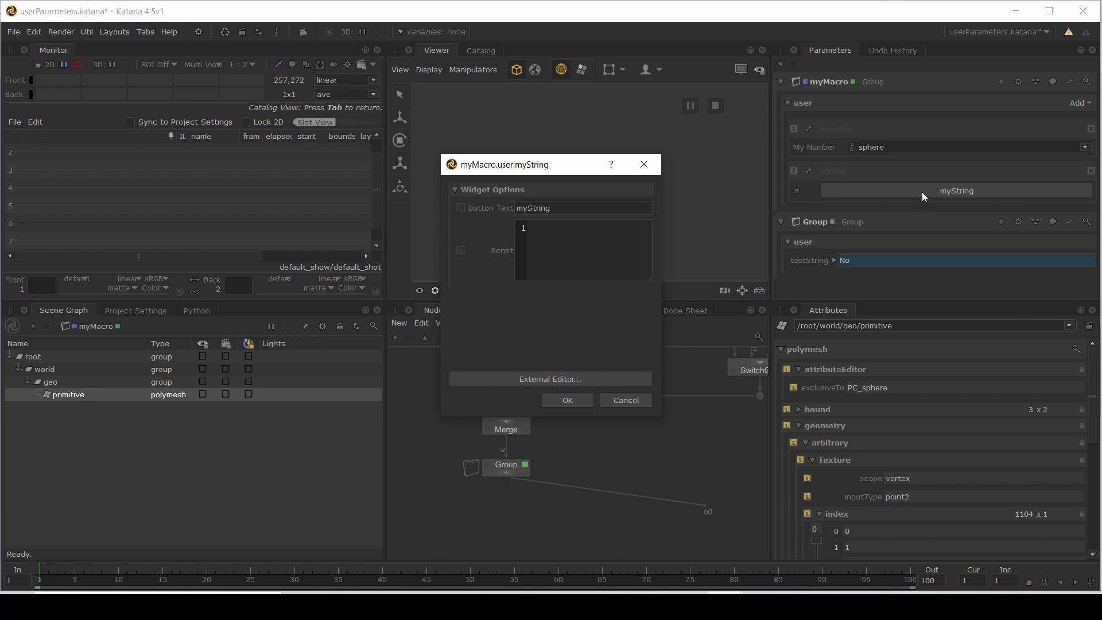
{"action": "double_click", "coordinate": [543, 213]}
{"action": "type", "text": "This is my button"}
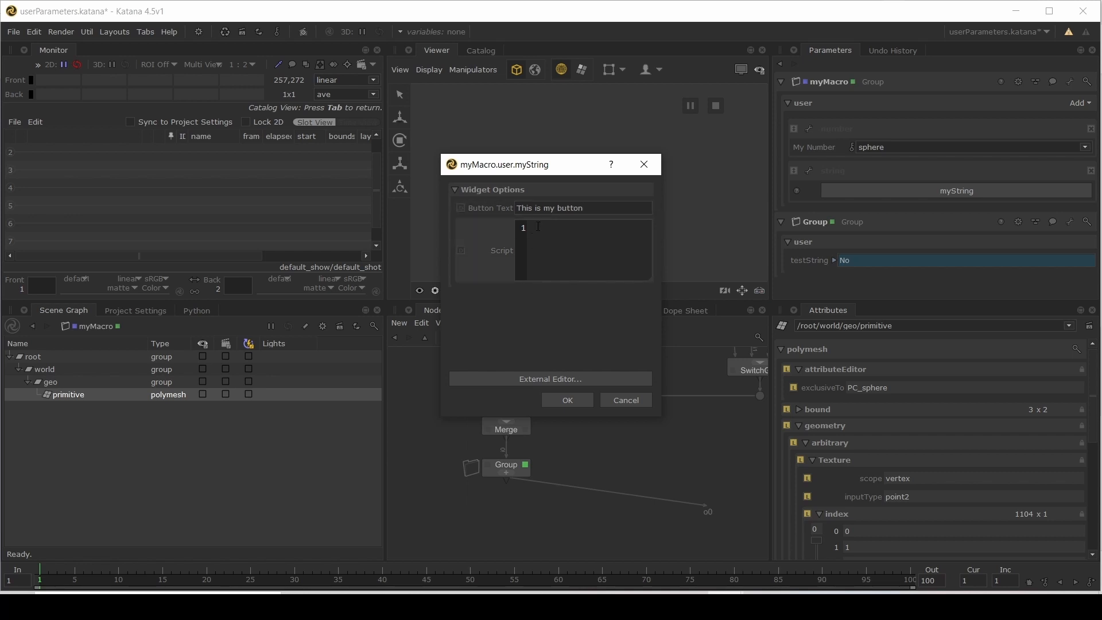
Step: Paste the copied PyQt5 script with the "How dare you push my button!" QMessageBox warning as the button's script, and run the button
{"action": "key", "text": "alt+Tab"}
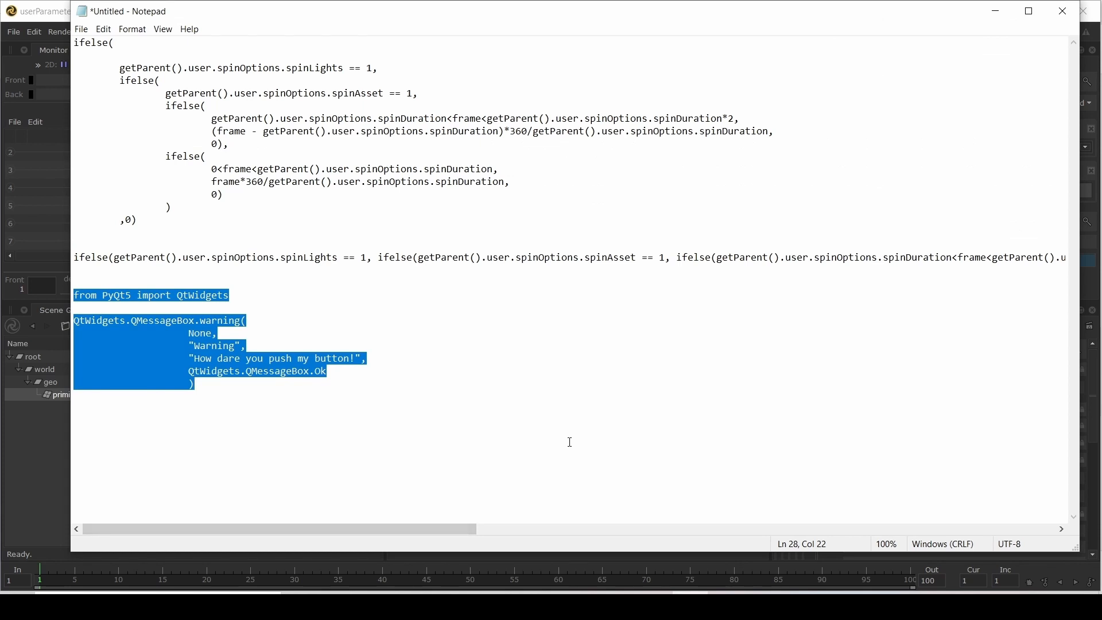
{"action": "left_click", "coordinate": [997, 11]}
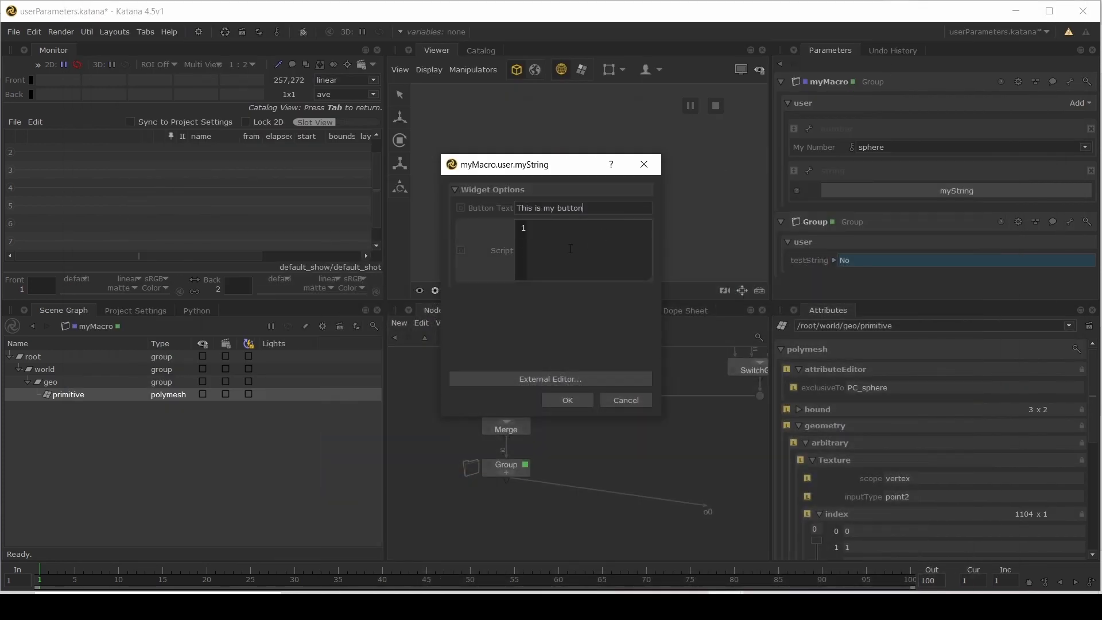
{"action": "key", "text": "ctrl+v"}
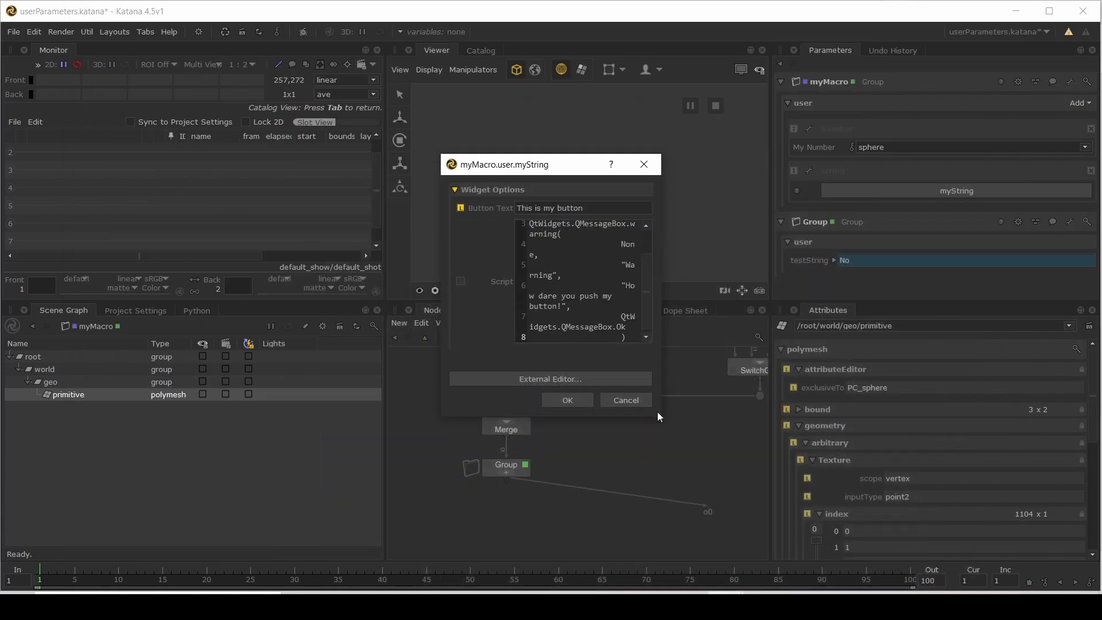
{"action": "left_click_drag", "start_coordinate": [662, 418], "coordinate": [932, 484]}
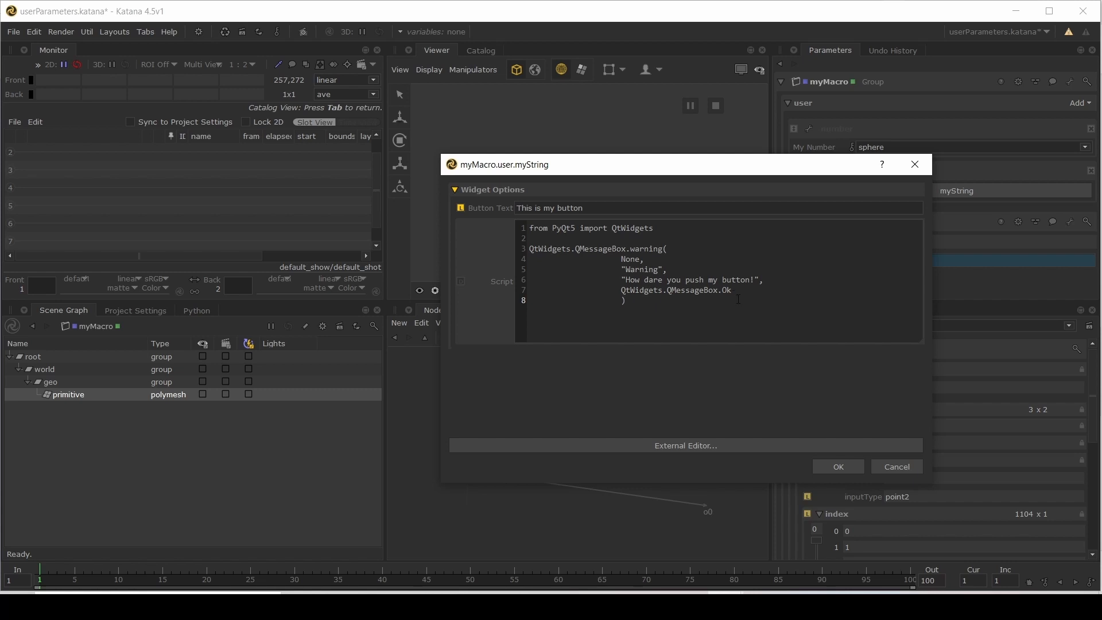
{"action": "left_click", "coordinate": [835, 466]}
{"action": "left_click", "coordinate": [918, 192]}
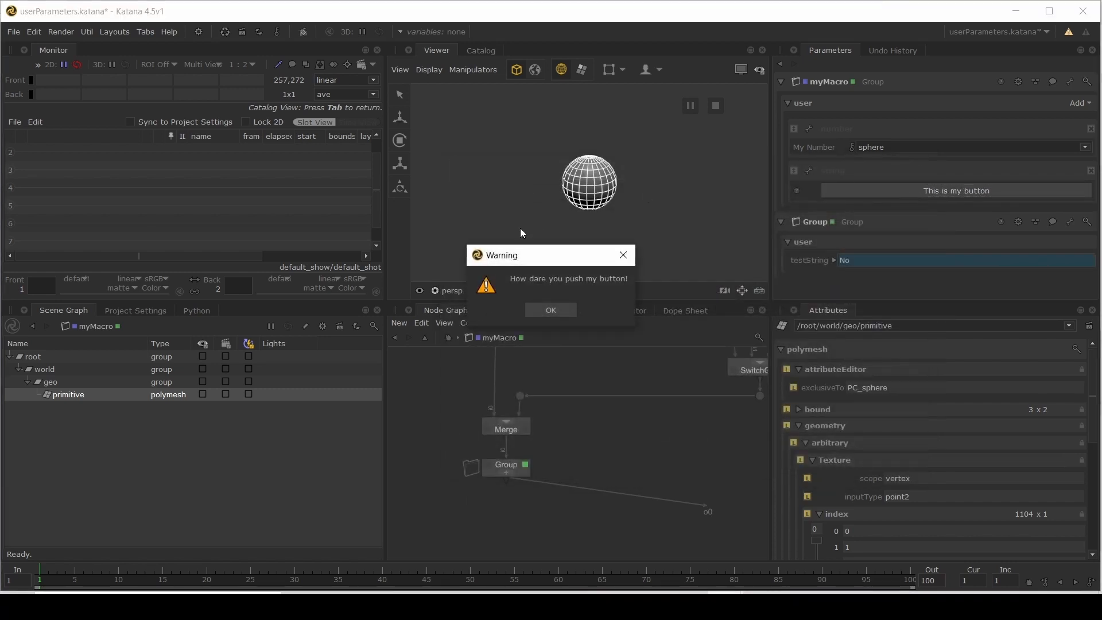
Step: Dismiss the button's warning dialog and check the Python and PyQt versions in Katana's about information
{"action": "left_click", "coordinate": [560, 309]}
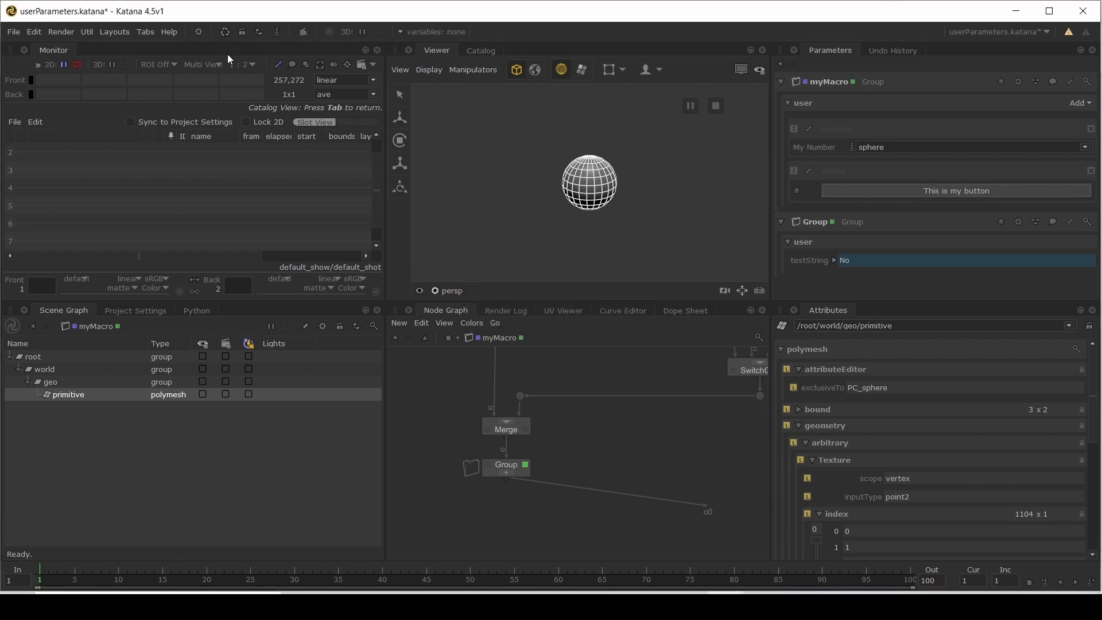
{"action": "left_click", "coordinate": [168, 32]}
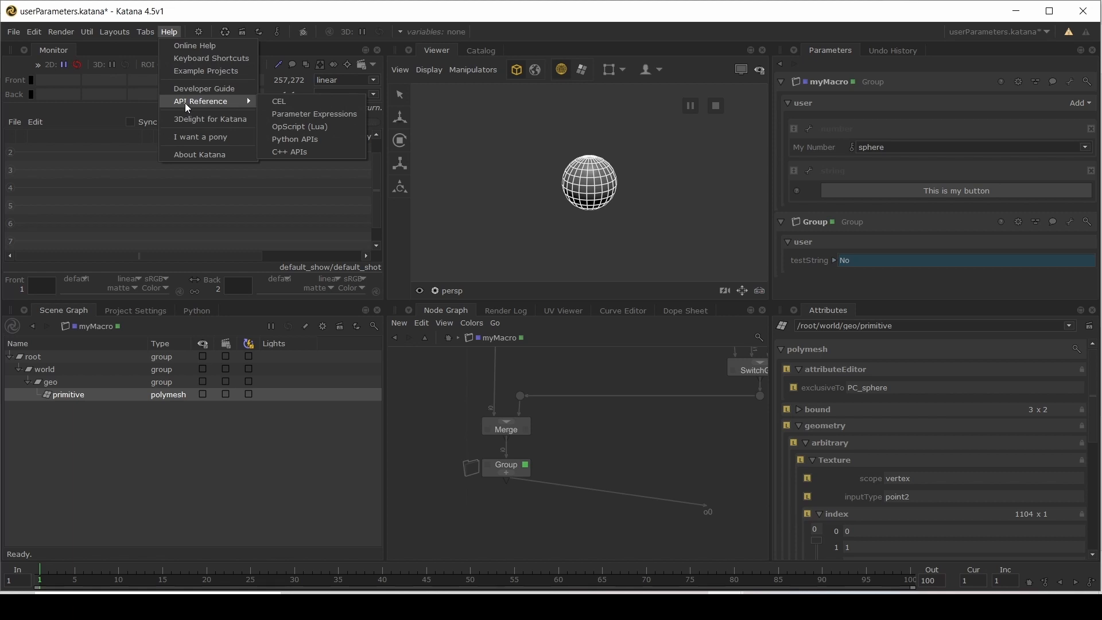
{"action": "left_click", "coordinate": [184, 154]}
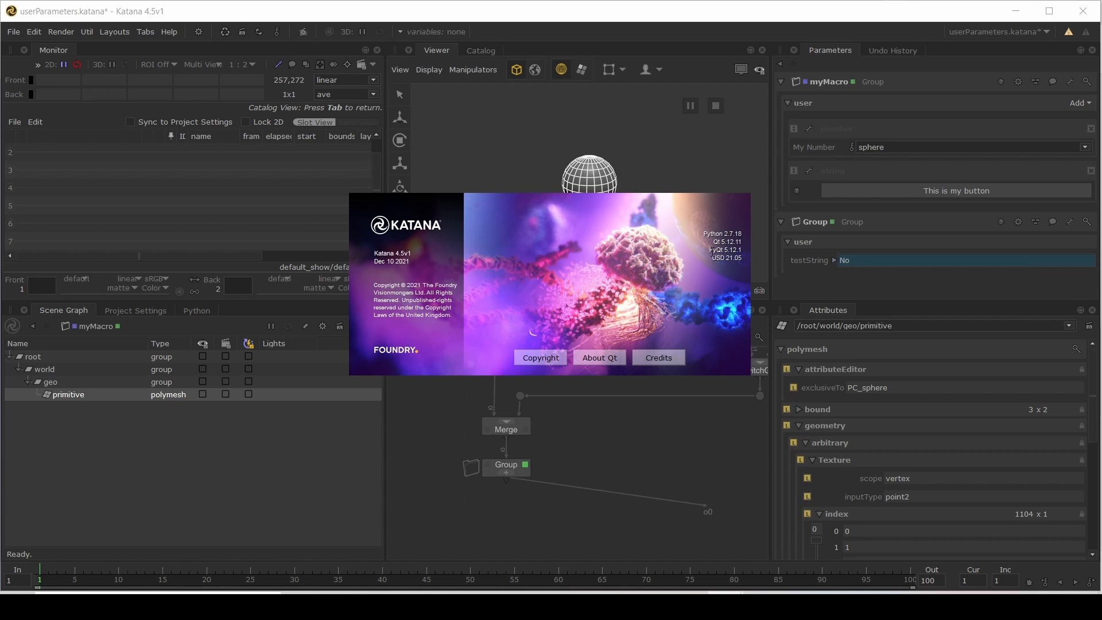
{"action": "left_click", "coordinate": [599, 331]}
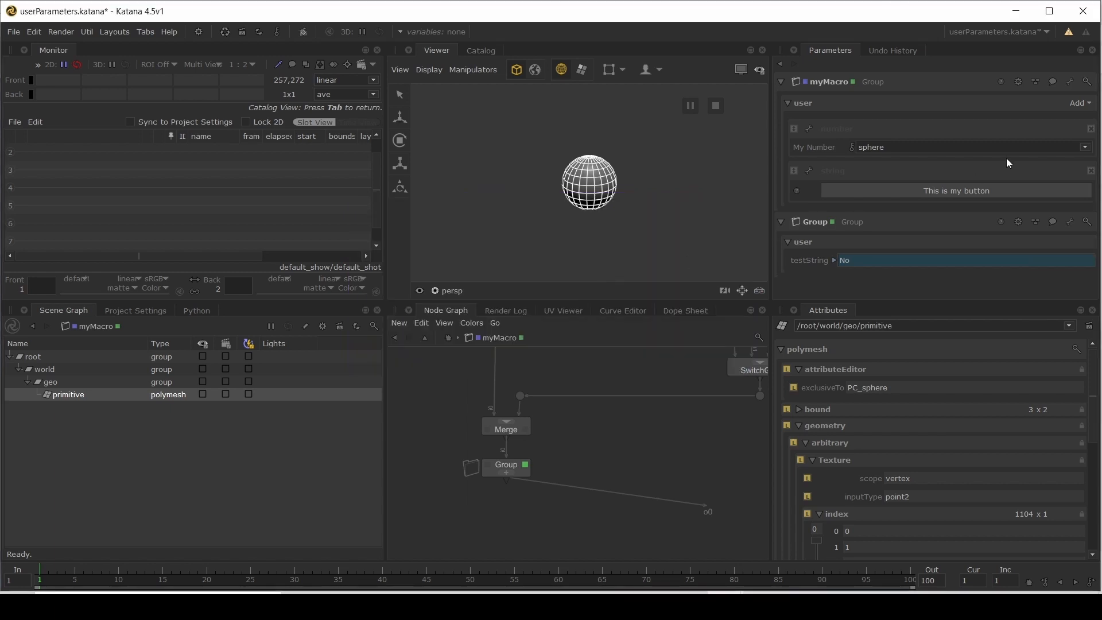
Step: Set myString's widget type to Check Box and tick the box
{"action": "left_click", "coordinate": [809, 170]}
{"action": "mouse_move", "coordinate": [827, 205]}
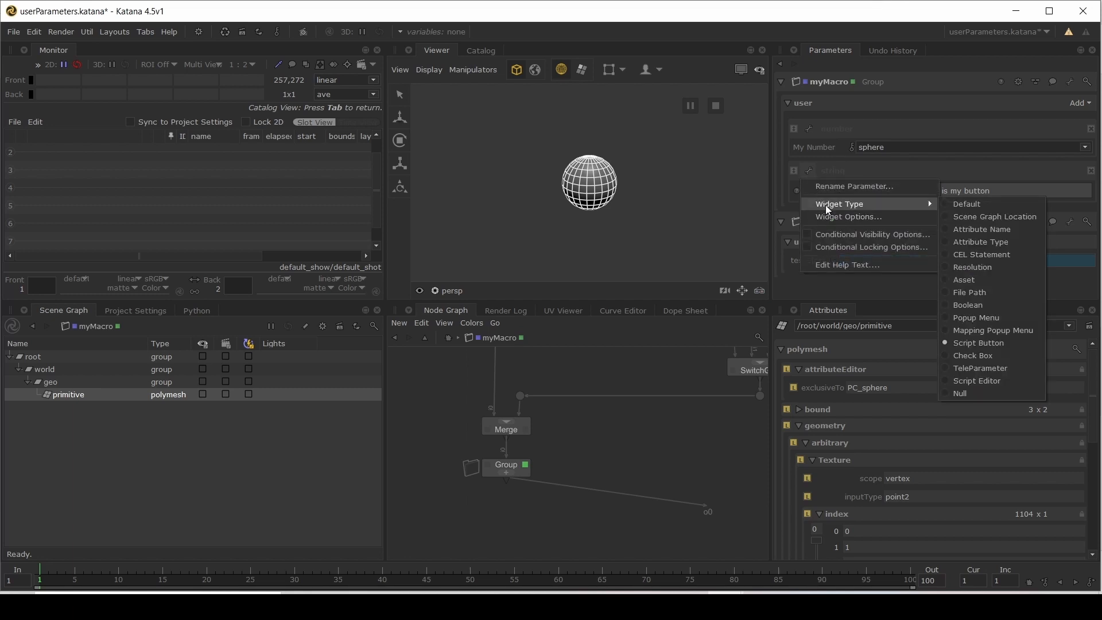
{"action": "left_click", "coordinate": [990, 354]}
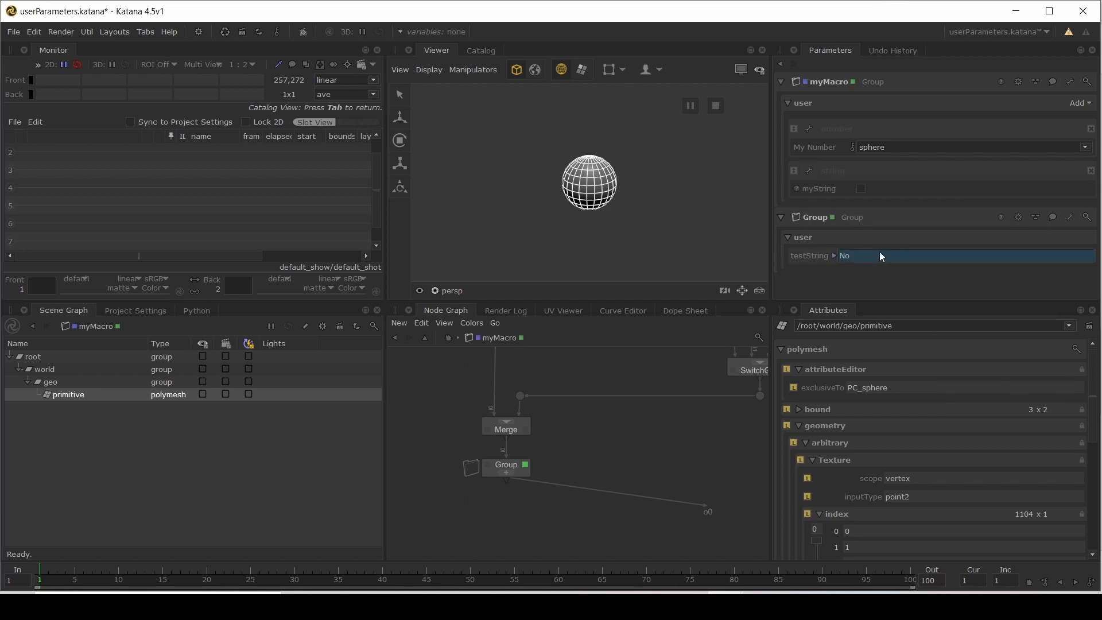
{"action": "left_click", "coordinate": [860, 190]}
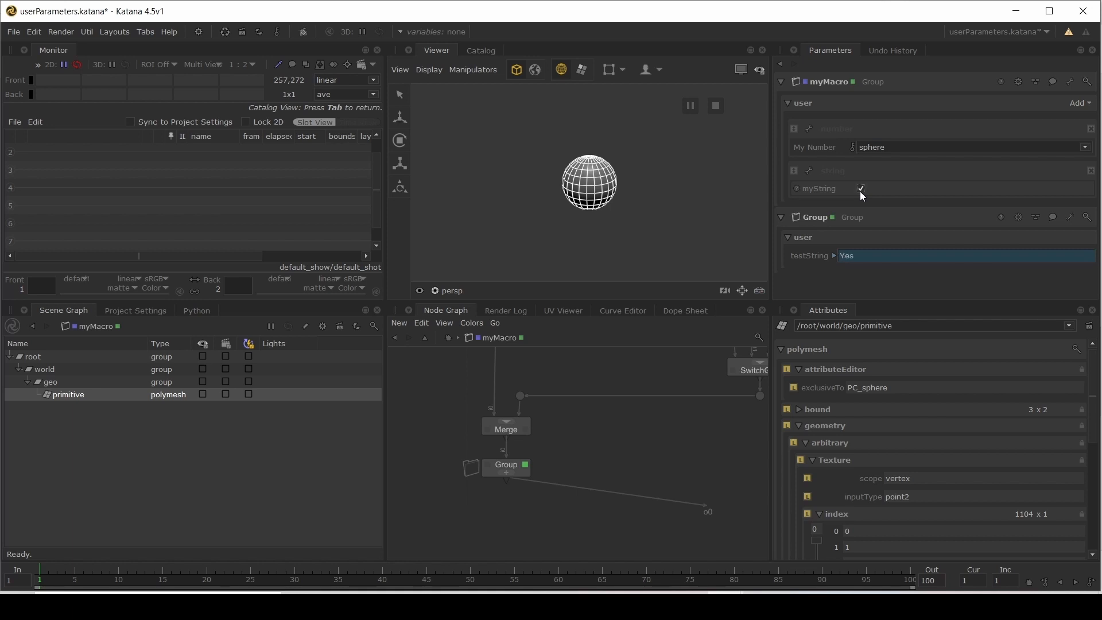
Step: Set myString's widget type to TeleParameter
{"action": "left_click", "coordinate": [809, 171]}
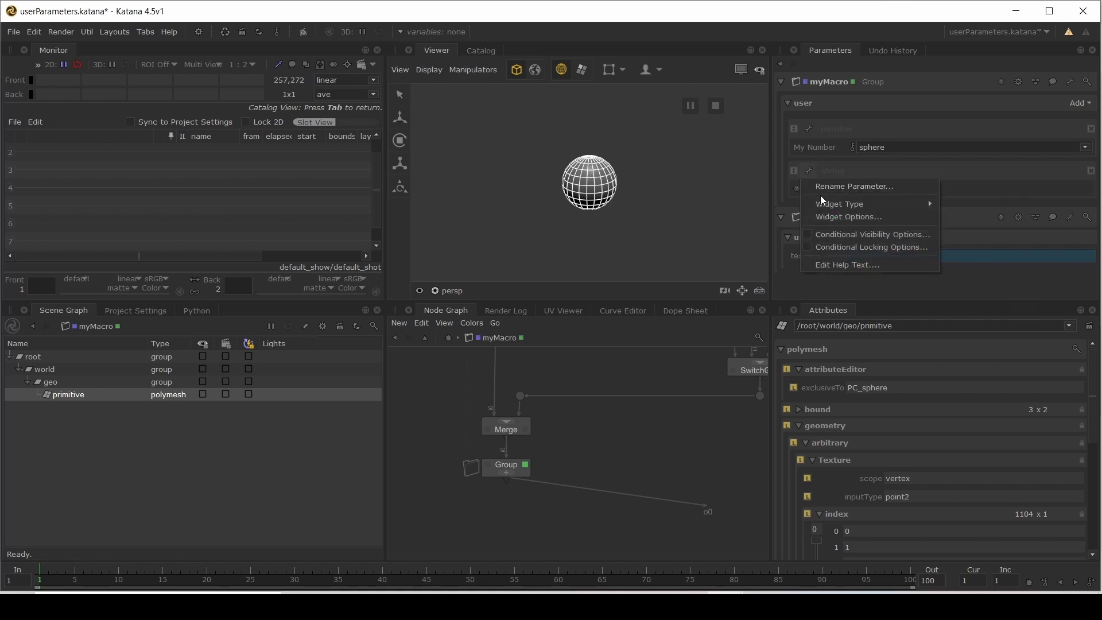
{"action": "mouse_move", "coordinate": [917, 205]}
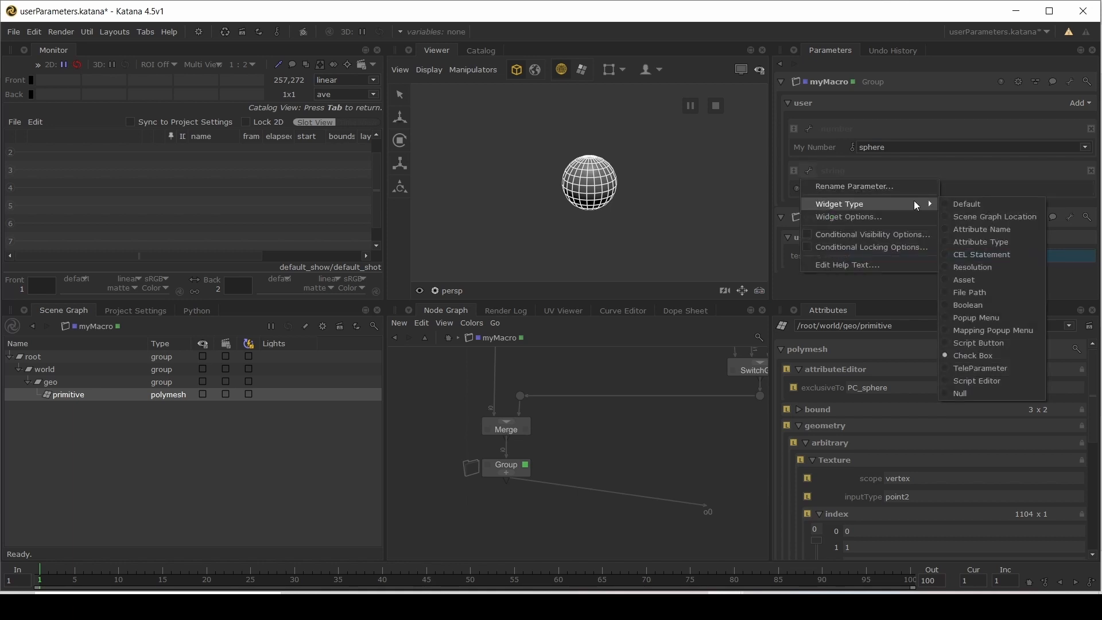
{"action": "left_click", "coordinate": [989, 370]}
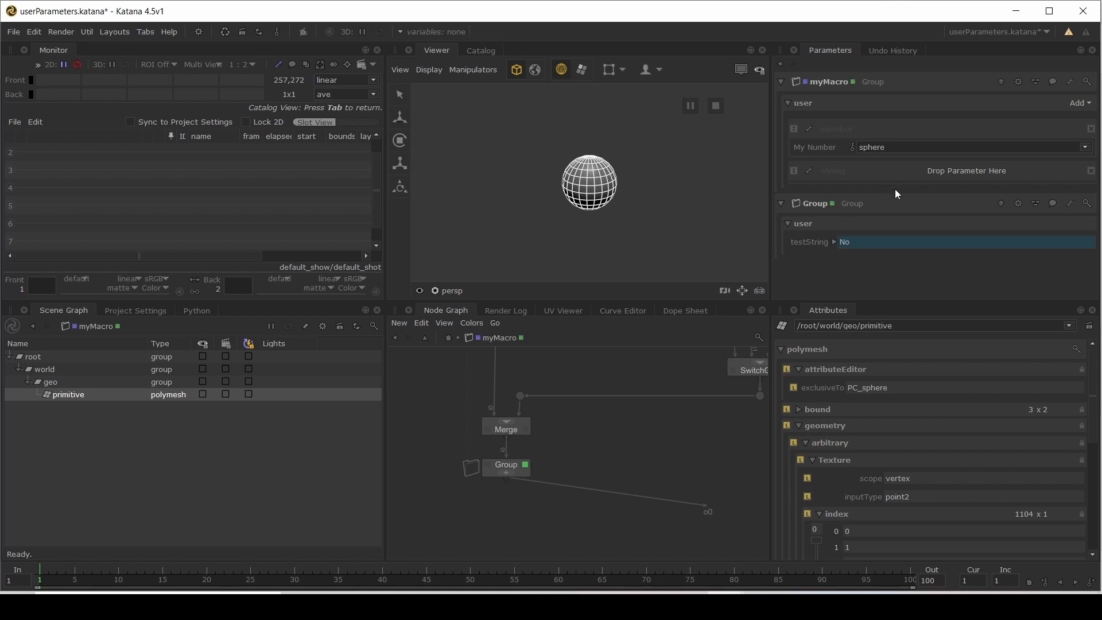
{"action": "left_click", "coordinate": [518, 467]}
{"action": "key", "text": "ctrl+Return"}
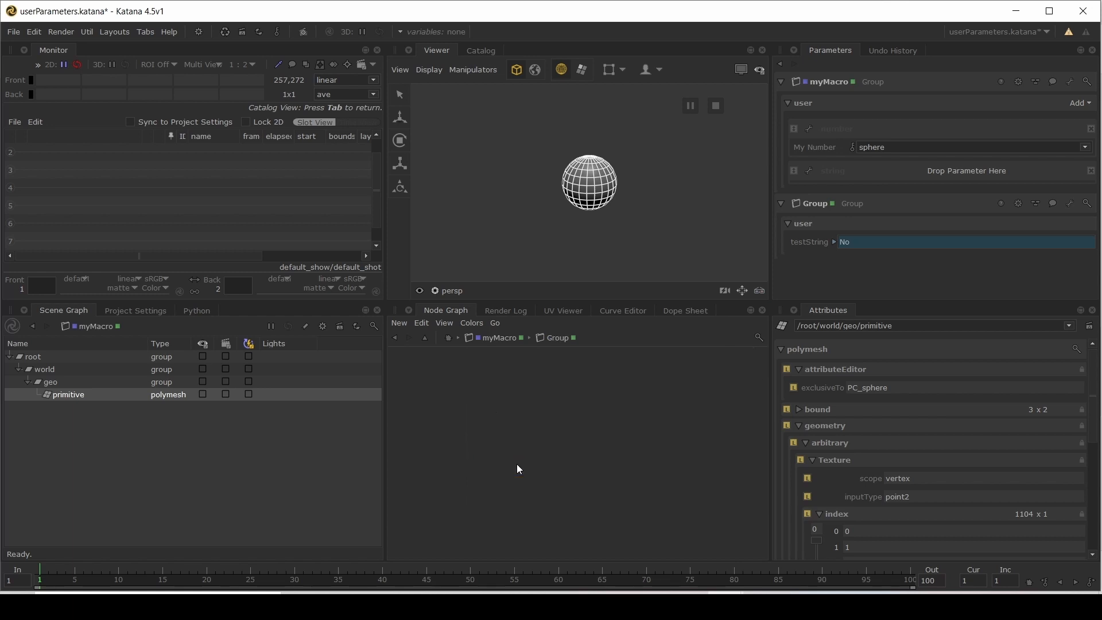
{"action": "key", "text": "a"}
{"action": "scroll", "coordinate": [593, 434], "scroll_direction": "down", "scroll_amount": 8}
{"action": "left_click", "coordinate": [494, 338]}
Step: Show PC_sphere's parameters beneath myMacro's, remove the nested Group's parameters from the display, and enlarge the parameter view to full size
{"action": "scroll", "coordinate": [576, 414], "scroll_direction": "up", "scroll_amount": 5}
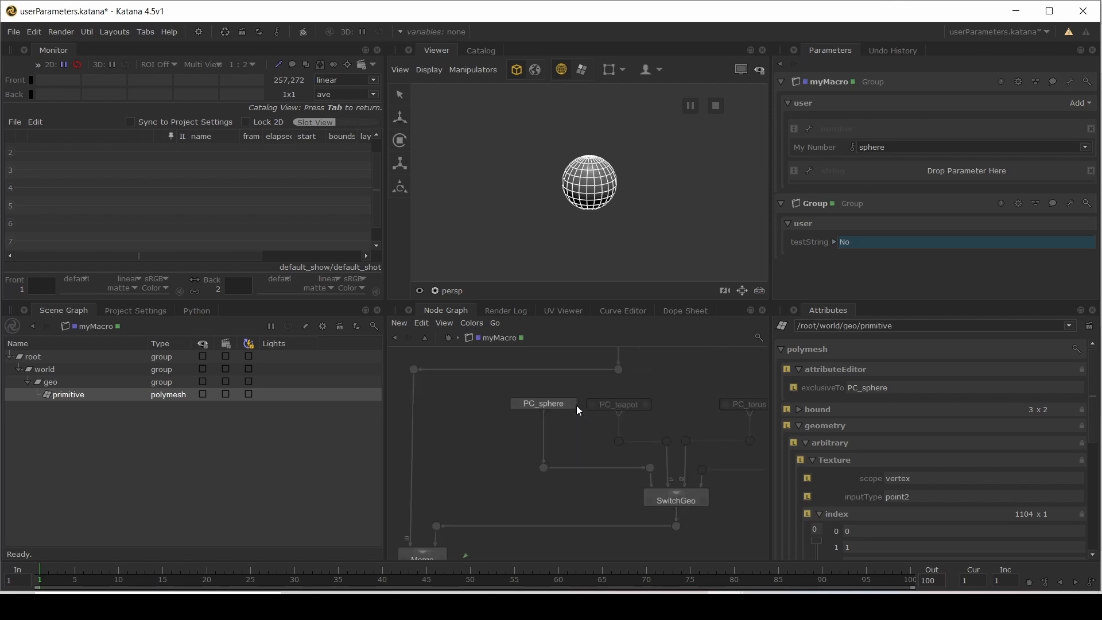
{"action": "left_click", "coordinate": [571, 404]}
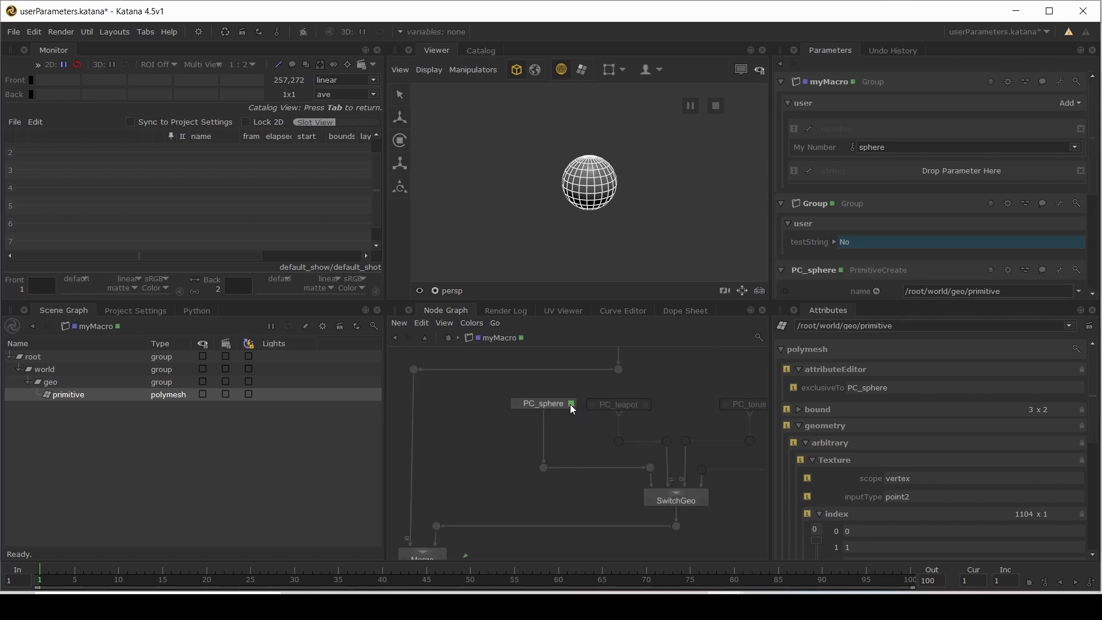
{"action": "middle_click_drag", "start_coordinate": [455, 551], "coordinate": [490, 449]}
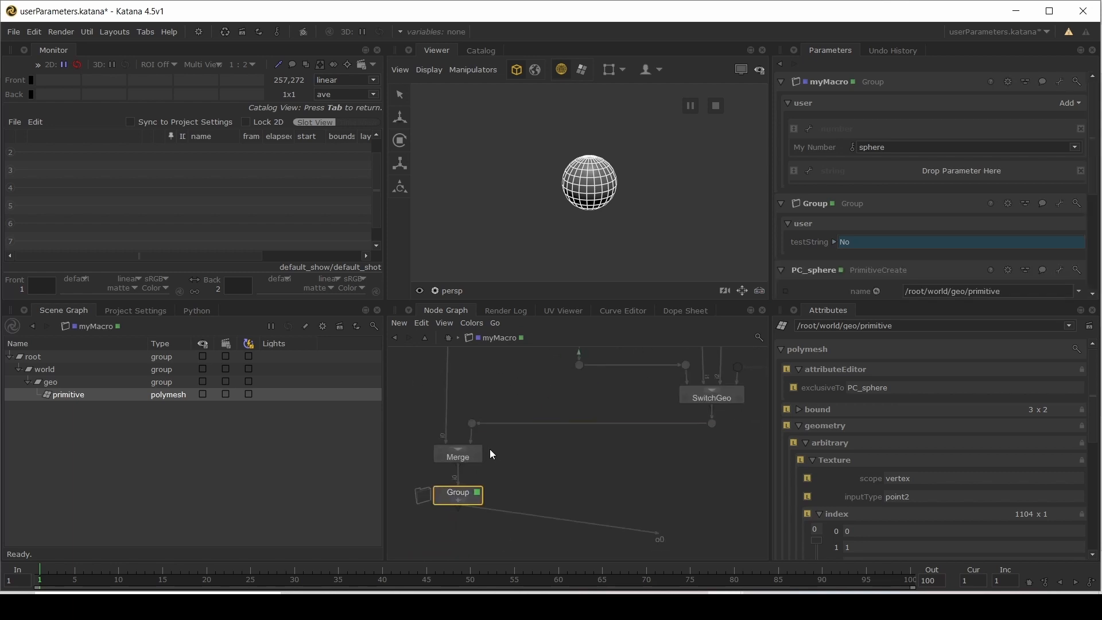
{"action": "left_click", "coordinate": [478, 494]}
{"action": "key", "text": "ctrl+space"}
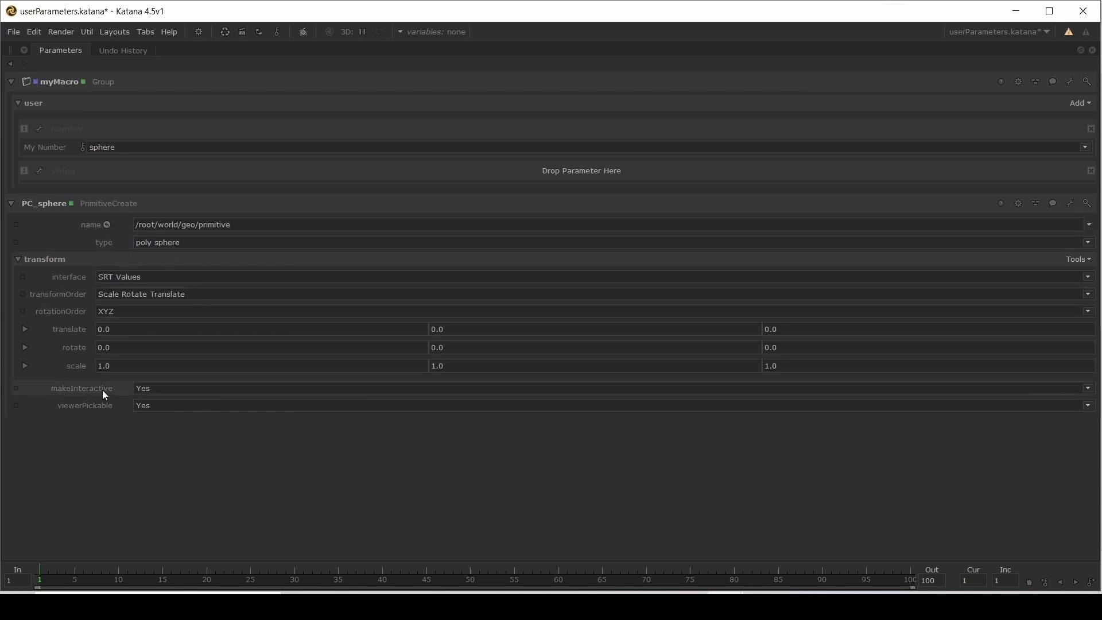
Step: Link PC_sphere's makeInteractive parameter to the myString TeleParameter and set it to No through myMacro
{"action": "left_click_drag", "start_coordinate": [102, 390], "coordinate": [581, 174]}
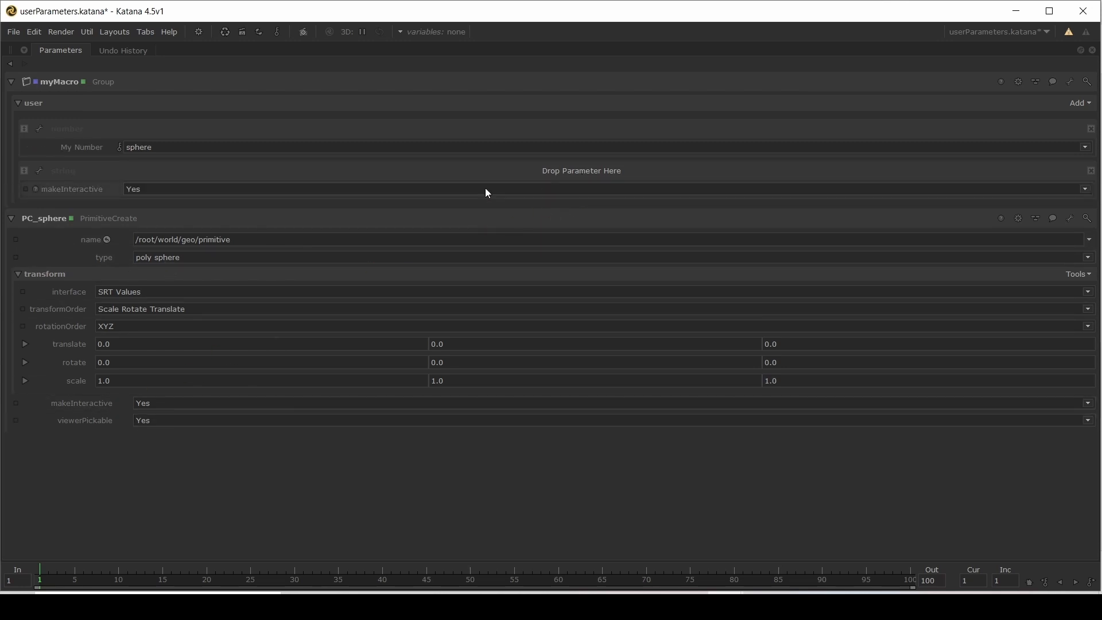
{"action": "left_click", "coordinate": [139, 190]}
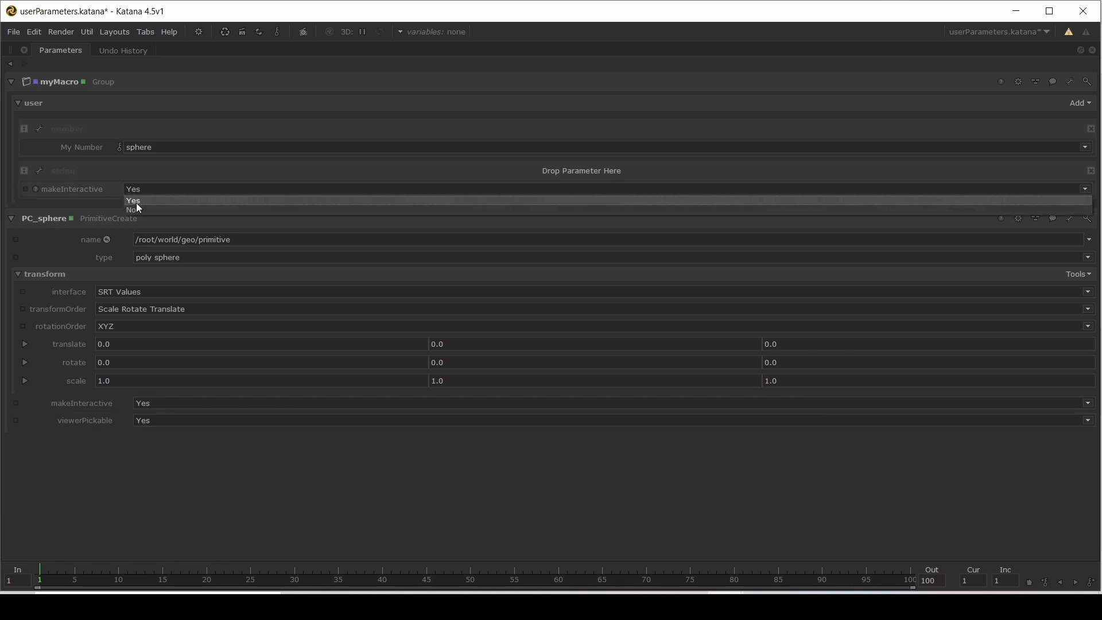
{"action": "left_click", "coordinate": [138, 209]}
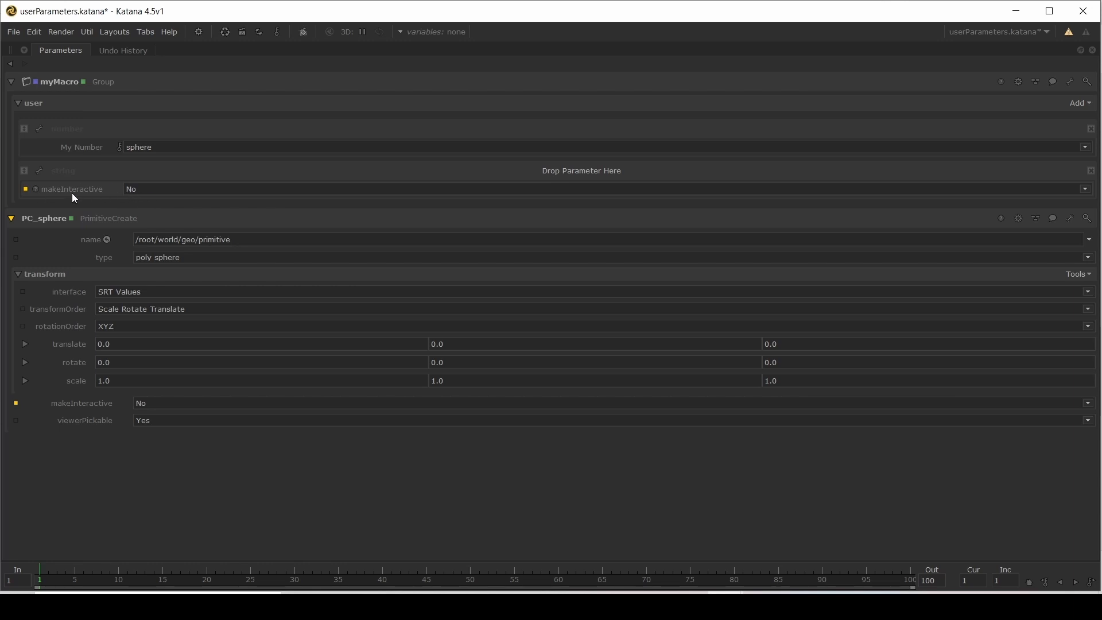
Step: Link PC_sphere's transform group to the myString TeleParameter, and replace that link with the entire PC_sphere node
{"action": "mouse_move", "coordinate": [74, 199]}
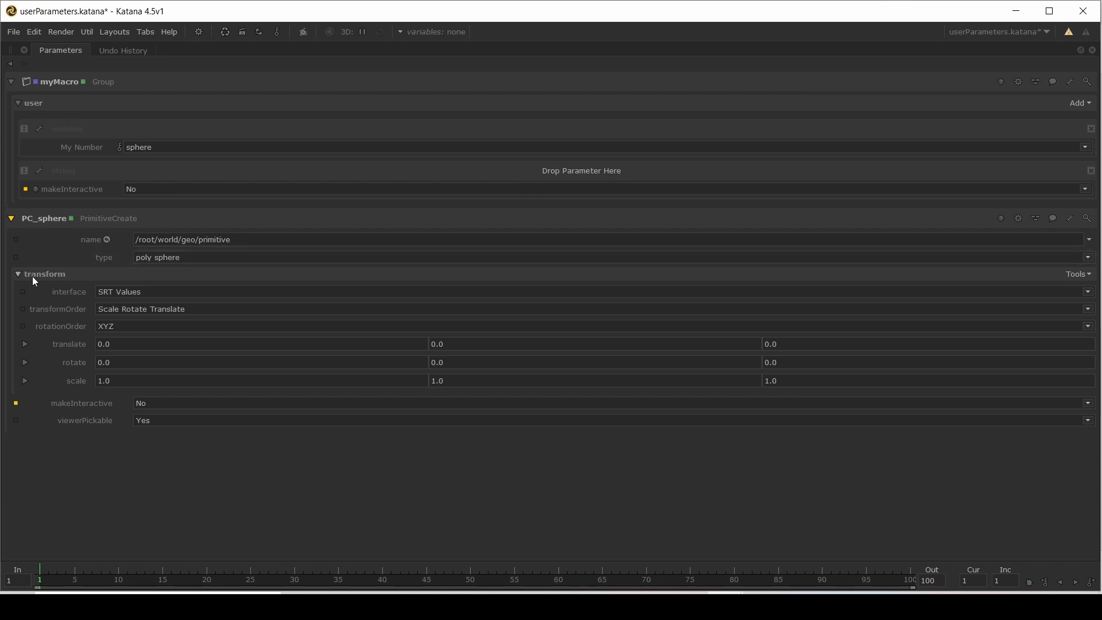
{"action": "left_click_drag", "start_coordinate": [34, 280], "coordinate": [586, 179]}
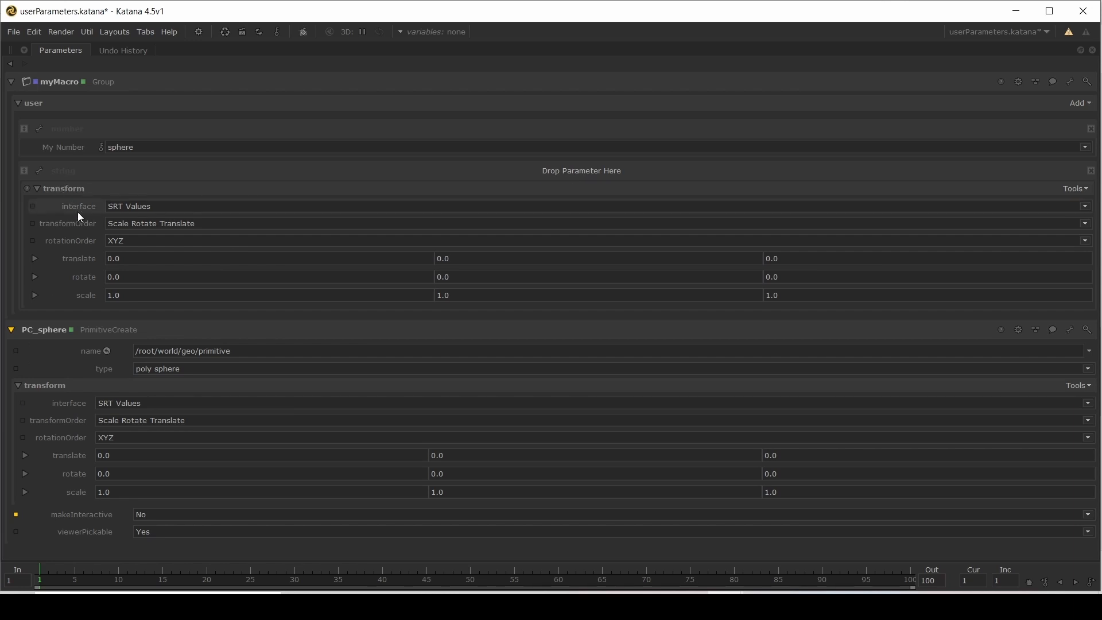
{"action": "left_click_drag", "start_coordinate": [39, 335], "coordinate": [556, 171]}
{"action": "left_click_drag", "start_coordinate": [91, 328], "coordinate": [561, 170]}
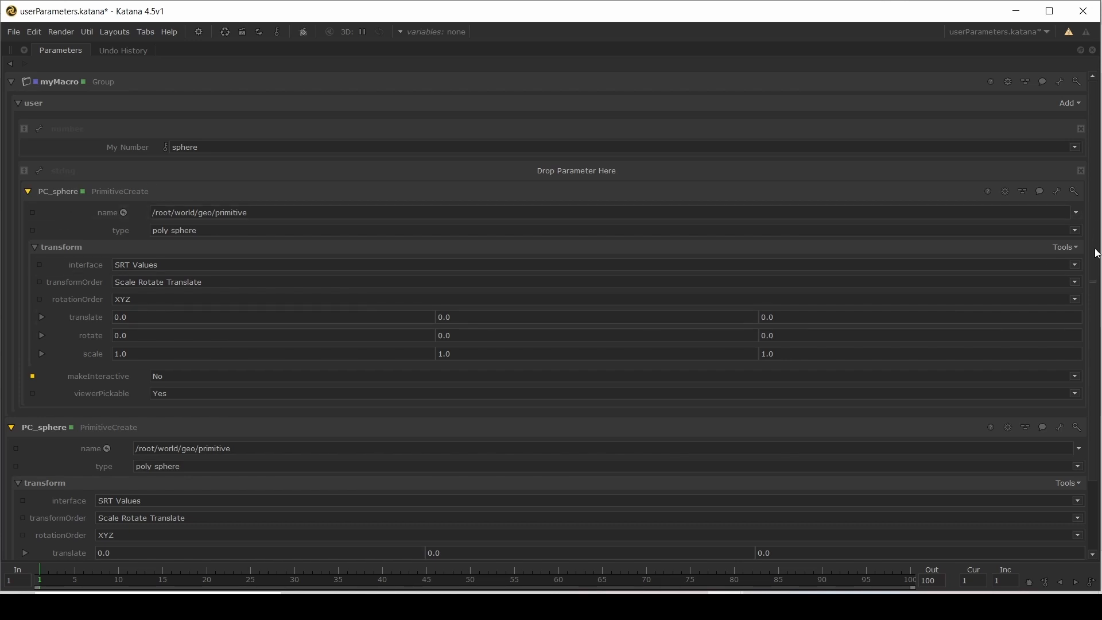
{"action": "scroll", "coordinate": [1098, 258], "scroll_direction": "down", "scroll_amount": 3}
{"action": "scroll", "coordinate": [1031, 157], "scroll_direction": "up", "scroll_amount": 3}
Step: Return the node graph to the root level and turn off user parameter editing for myMacro
{"action": "key", "text": "space"}
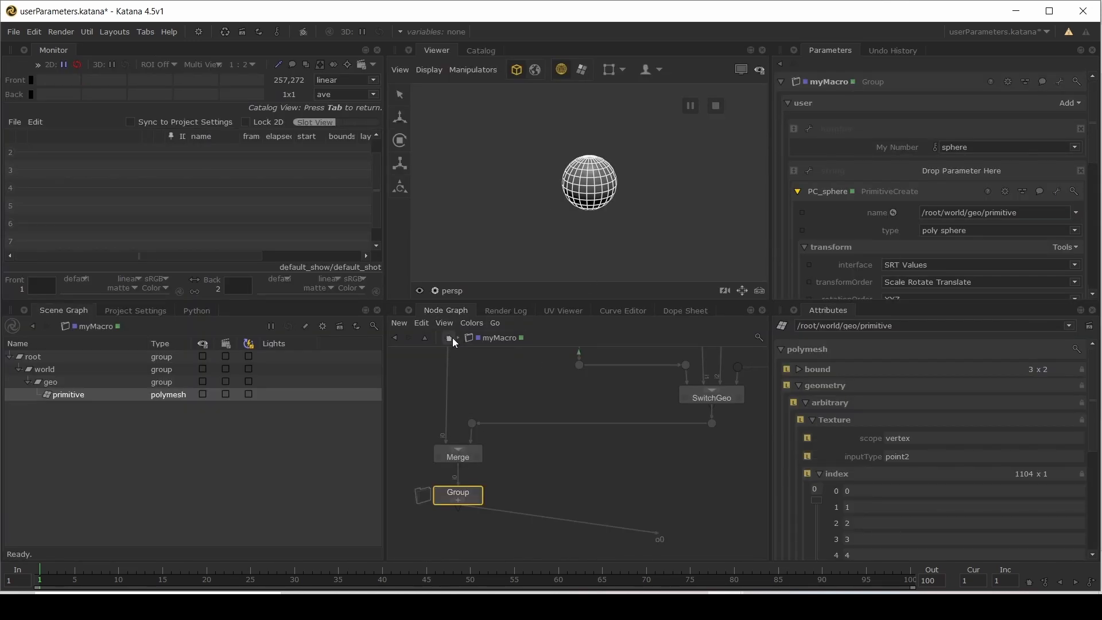
{"action": "left_click", "coordinate": [450, 338]}
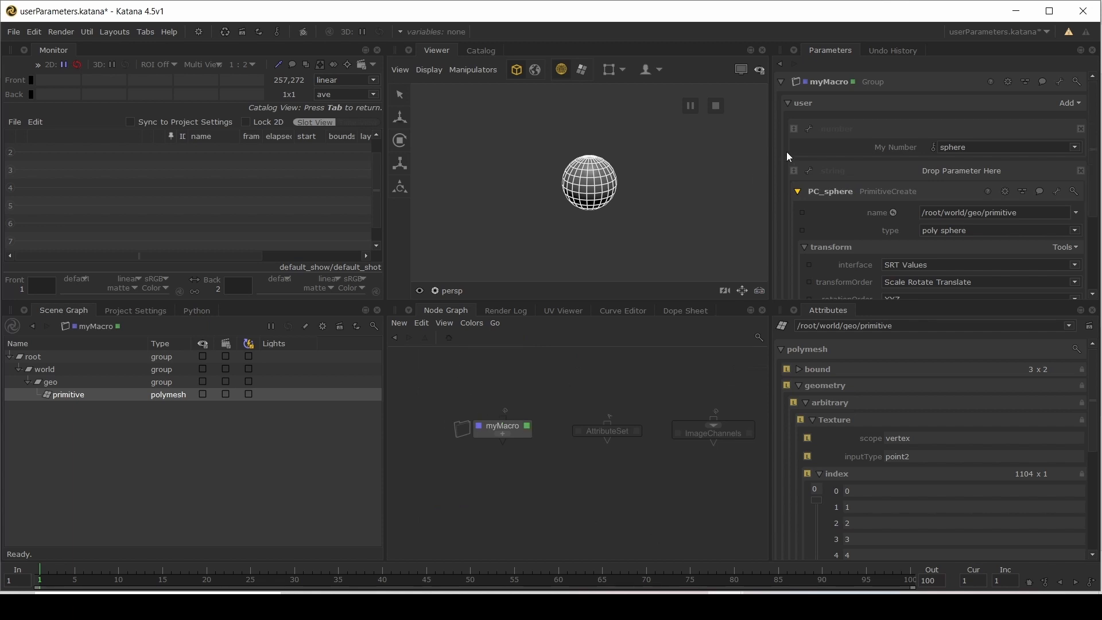
{"action": "left_click", "coordinate": [1060, 82]}
{"action": "left_click", "coordinate": [1043, 100]}
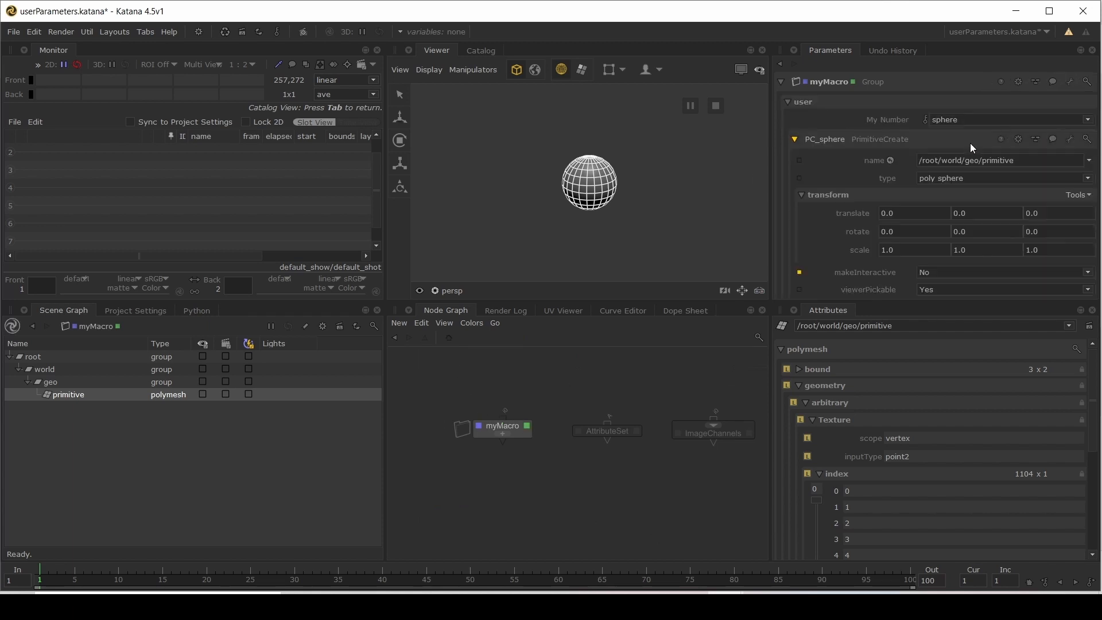
Step: Enlarge myMacro's parameter view to full size and examine the shape choices of My Number
{"action": "key", "text": "space"}
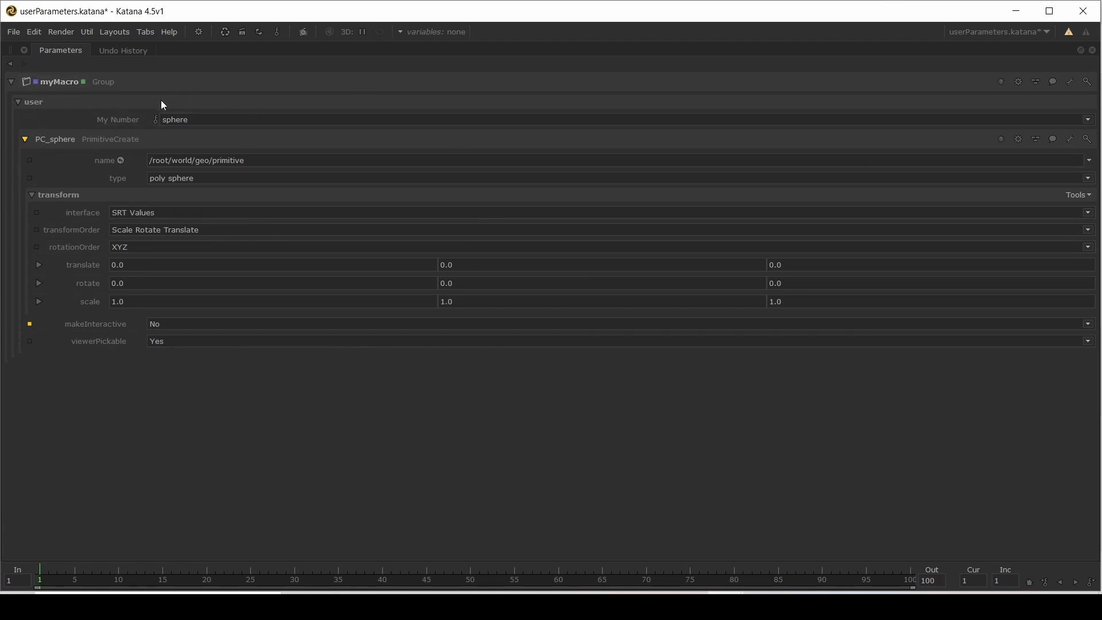
{"action": "left_click", "coordinate": [198, 118]}
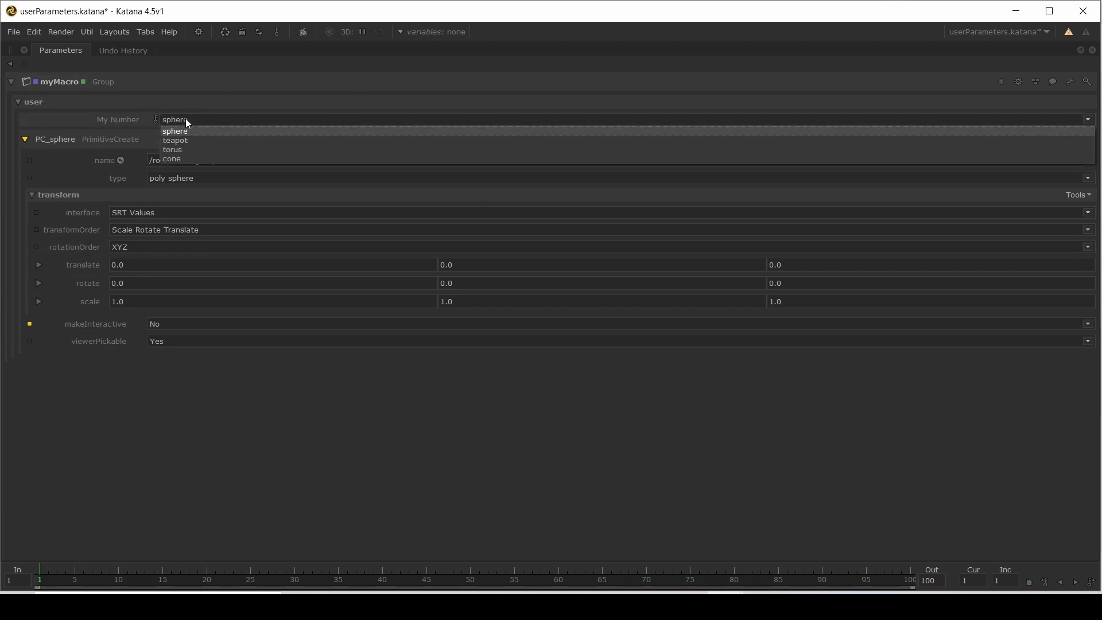
{"action": "left_click", "coordinate": [186, 121]}
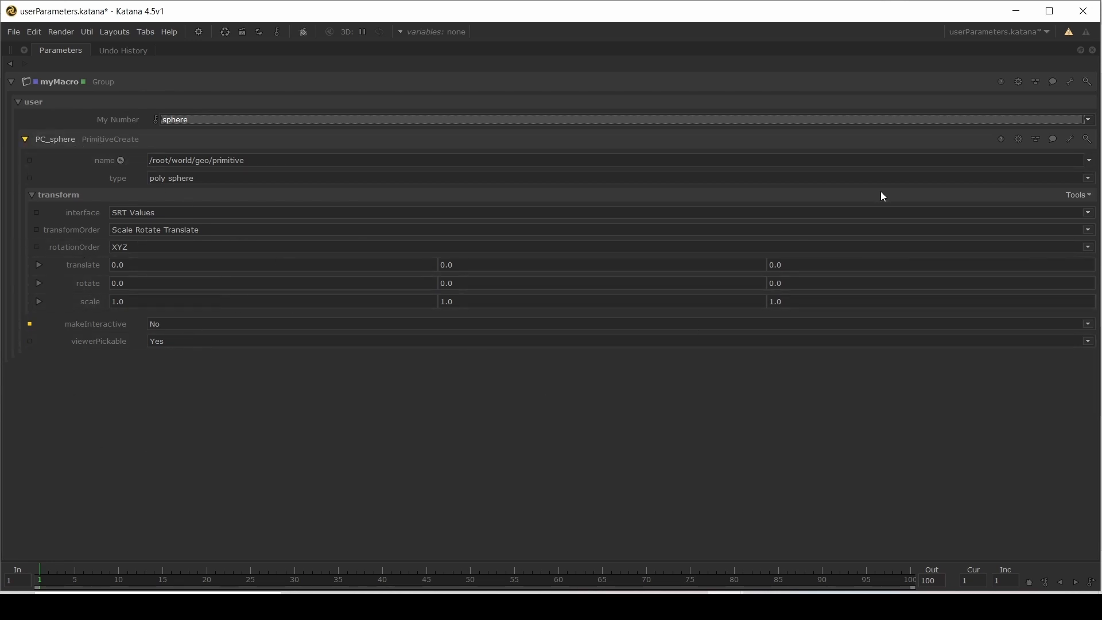
Step: Turn user parameter editing back on for myMacro and set myString's widget type to Script Editor
{"action": "left_click", "coordinate": [1070, 82]}
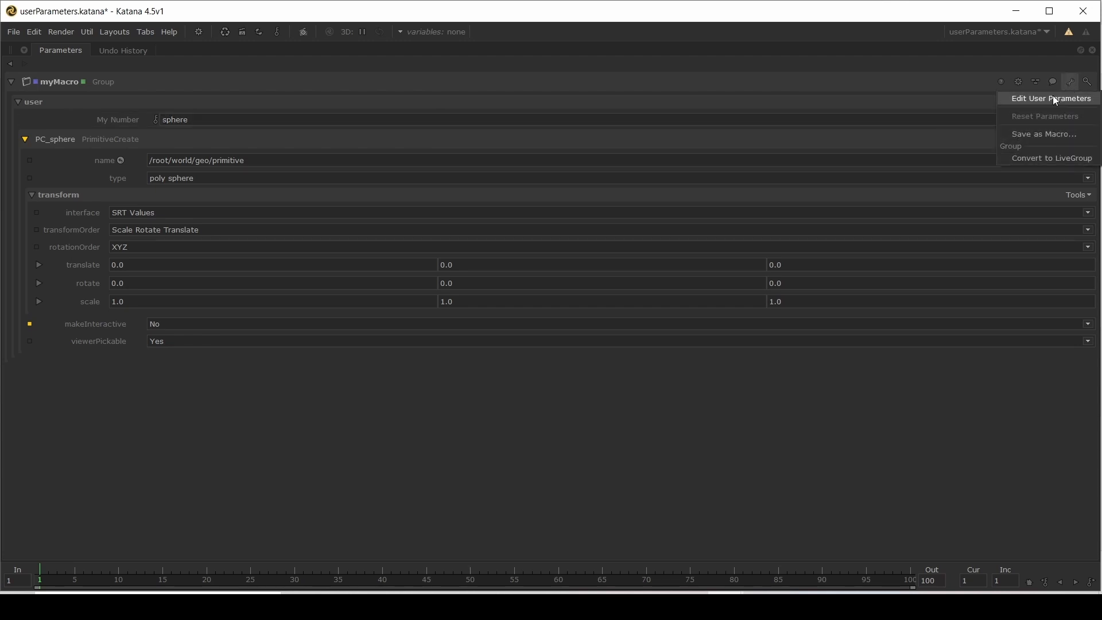
{"action": "left_click", "coordinate": [1056, 98]}
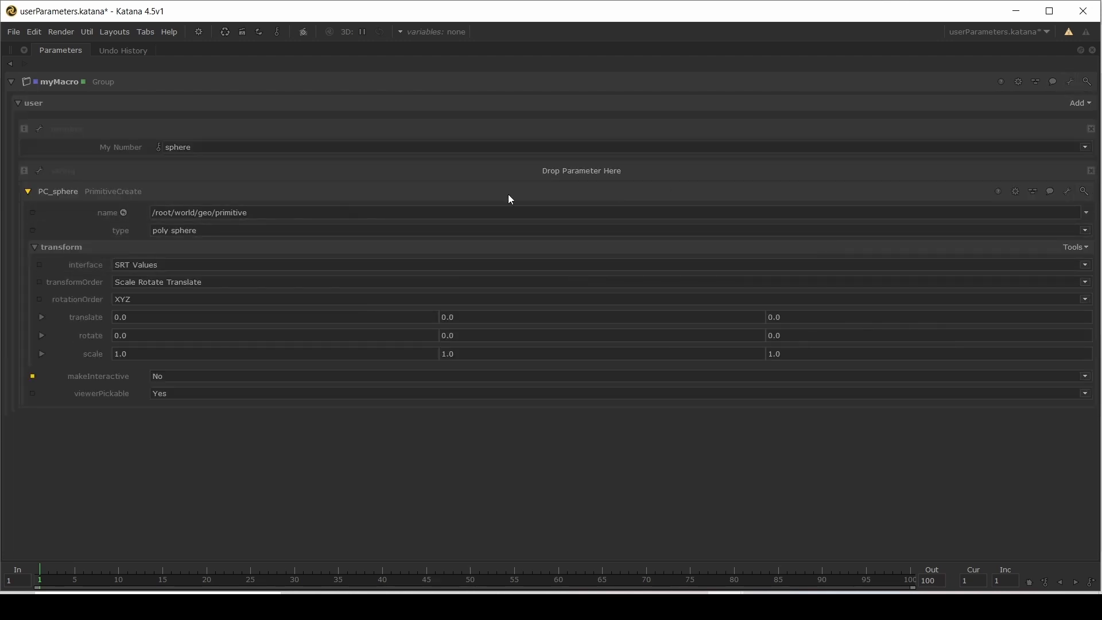
{"action": "left_click", "coordinate": [41, 172]}
{"action": "mouse_move", "coordinate": [109, 205]}
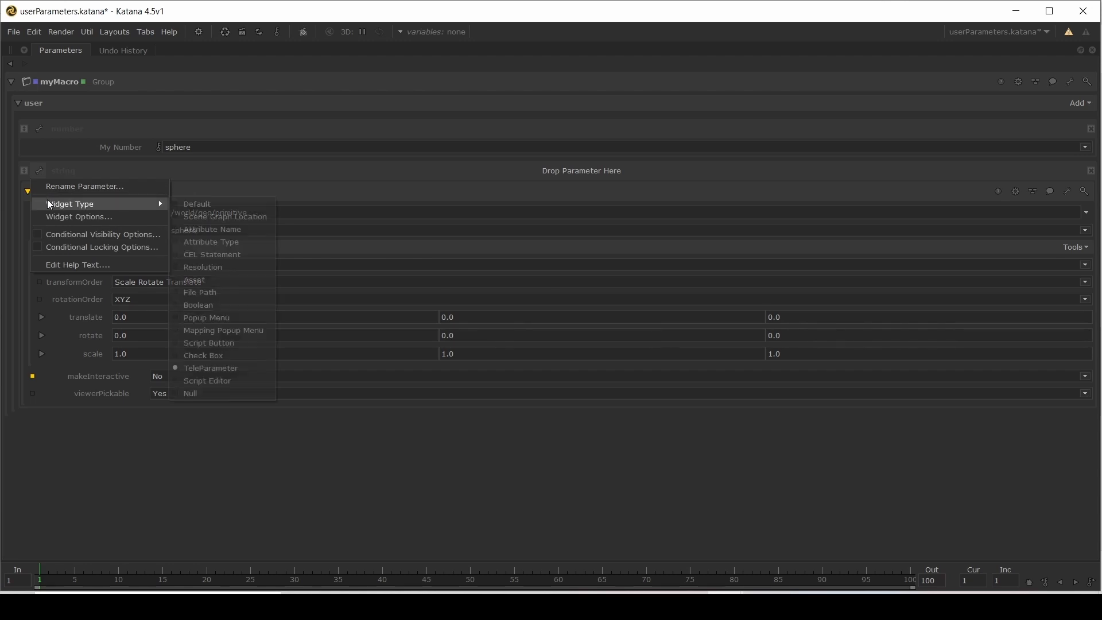
{"action": "left_click", "coordinate": [208, 382]}
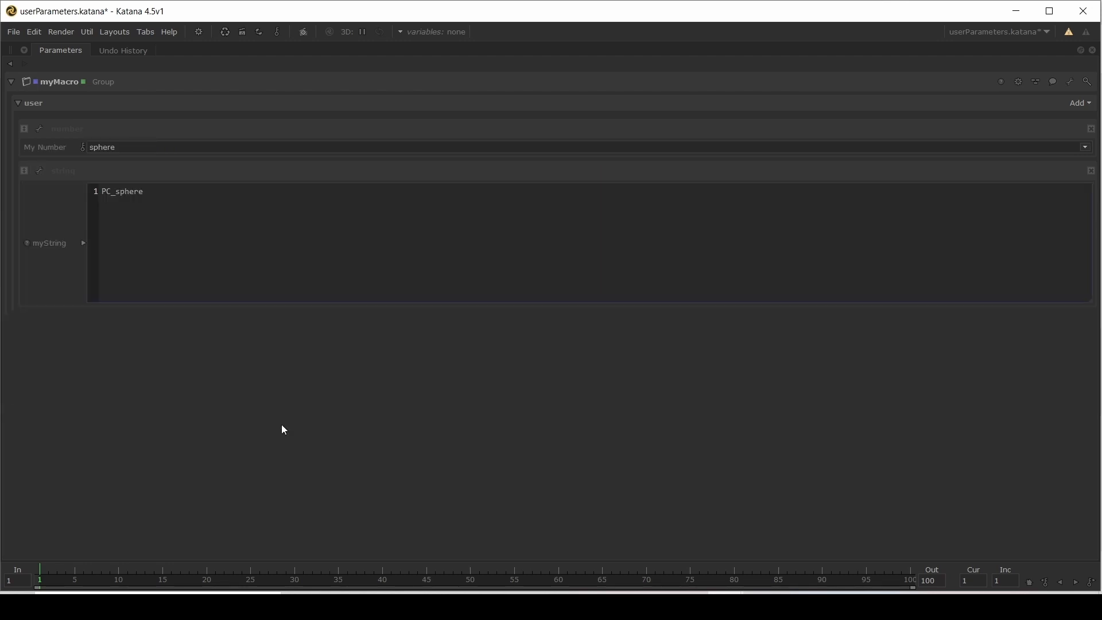
Step: Reveal myString's expression, switch its value mode to Constant, and select all of its script text
{"action": "left_click", "coordinate": [84, 243]}
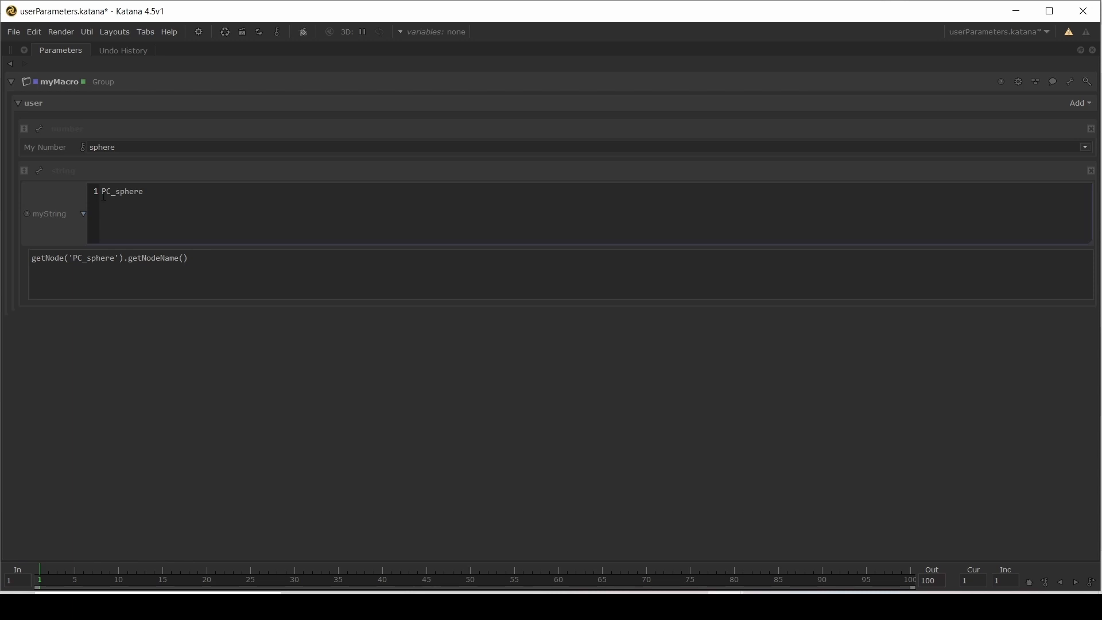
{"action": "right_click", "coordinate": [63, 234]}
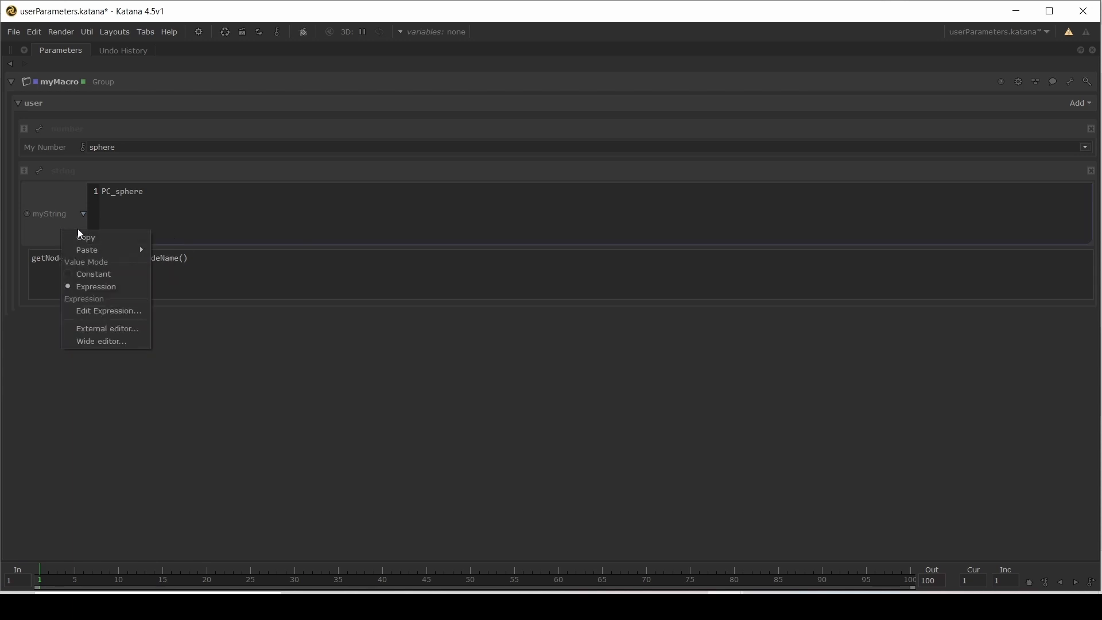
{"action": "left_click", "coordinate": [96, 276]}
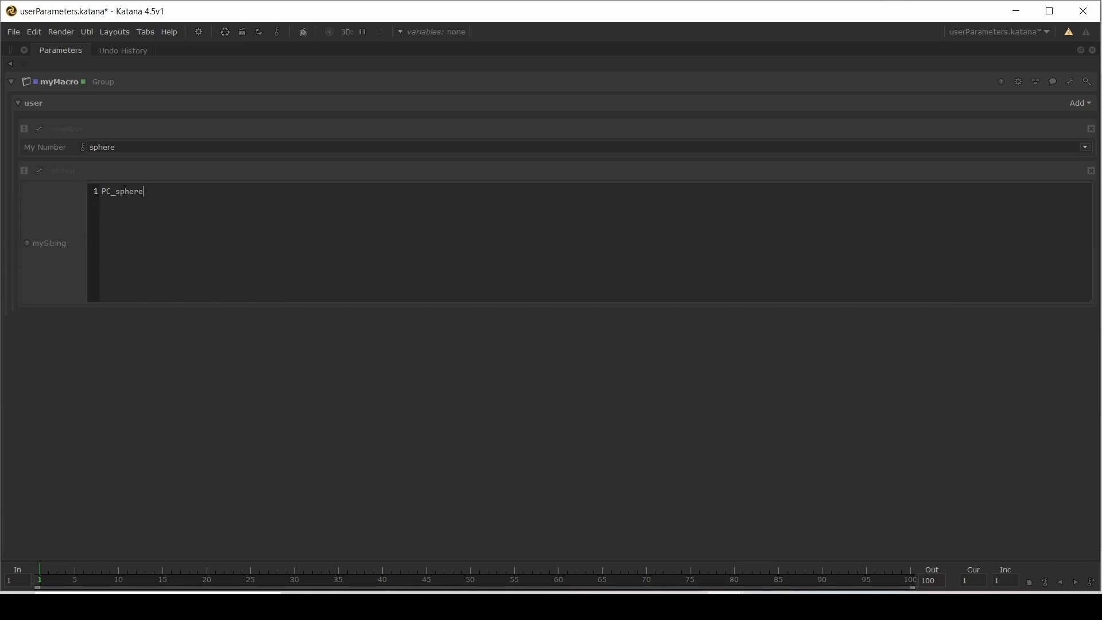
{"action": "key", "text": "ctrl+a"}
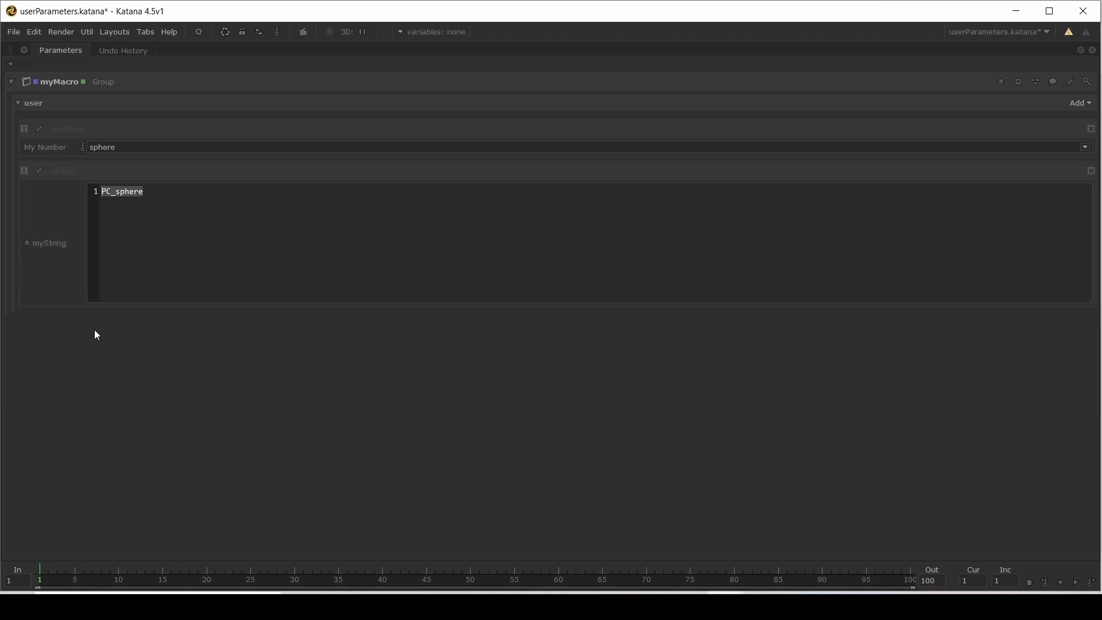
Step: Open the parameter options for myString
{"action": "left_click", "coordinate": [39, 170]}
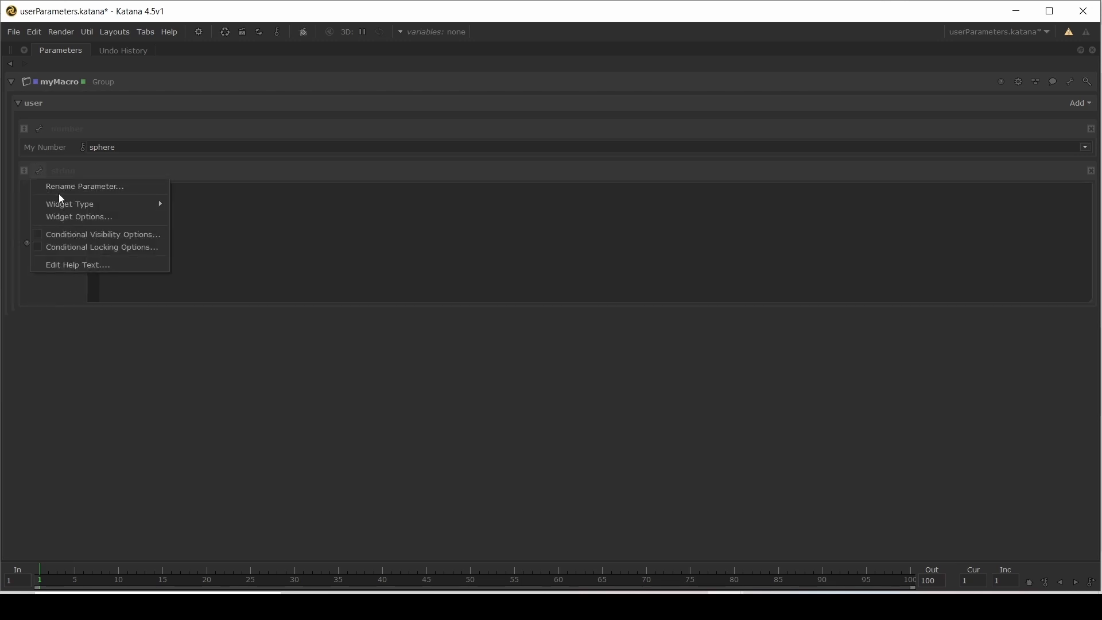
Step: Add a group parameter to myMacro's user parameters and a number parameter inside that group
{"action": "mouse_move", "coordinate": [84, 206]}
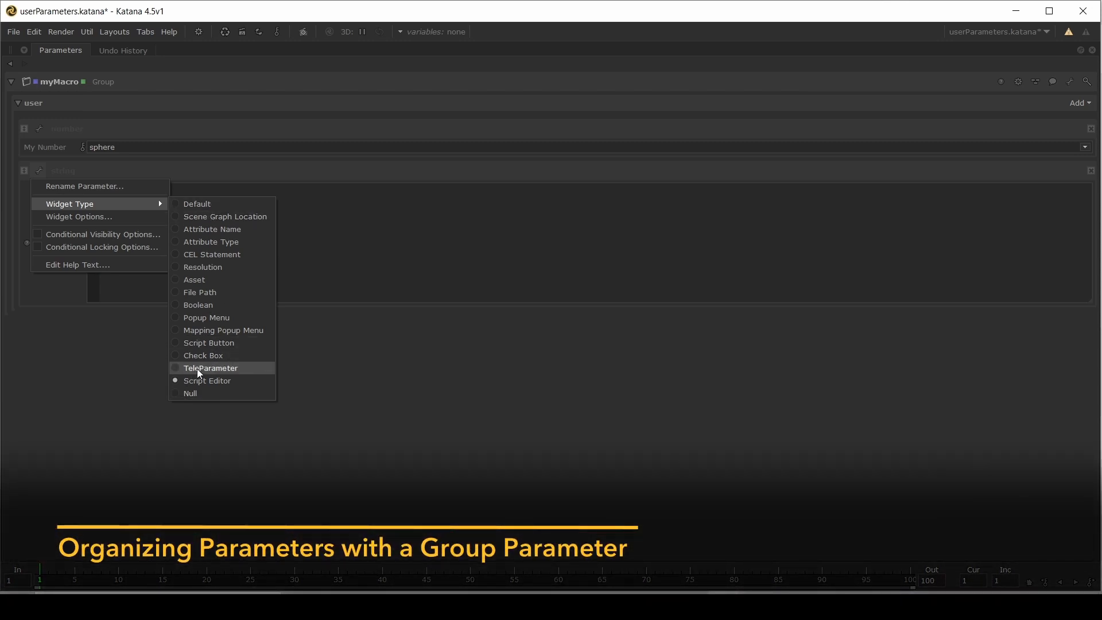
{"action": "left_click", "coordinate": [99, 315]}
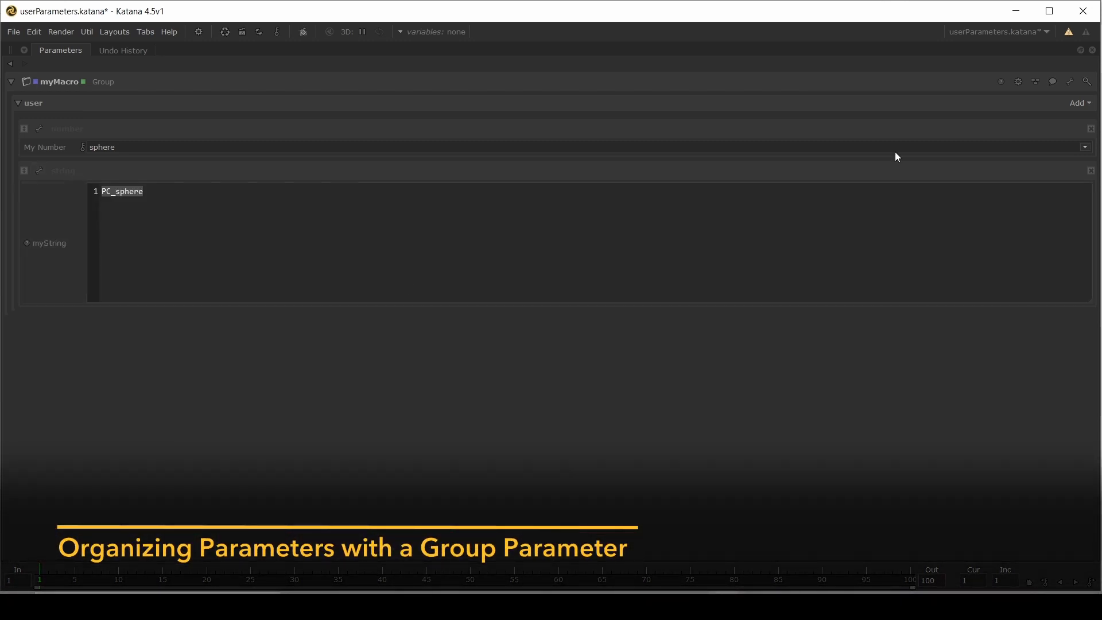
{"action": "left_click", "coordinate": [1078, 104]}
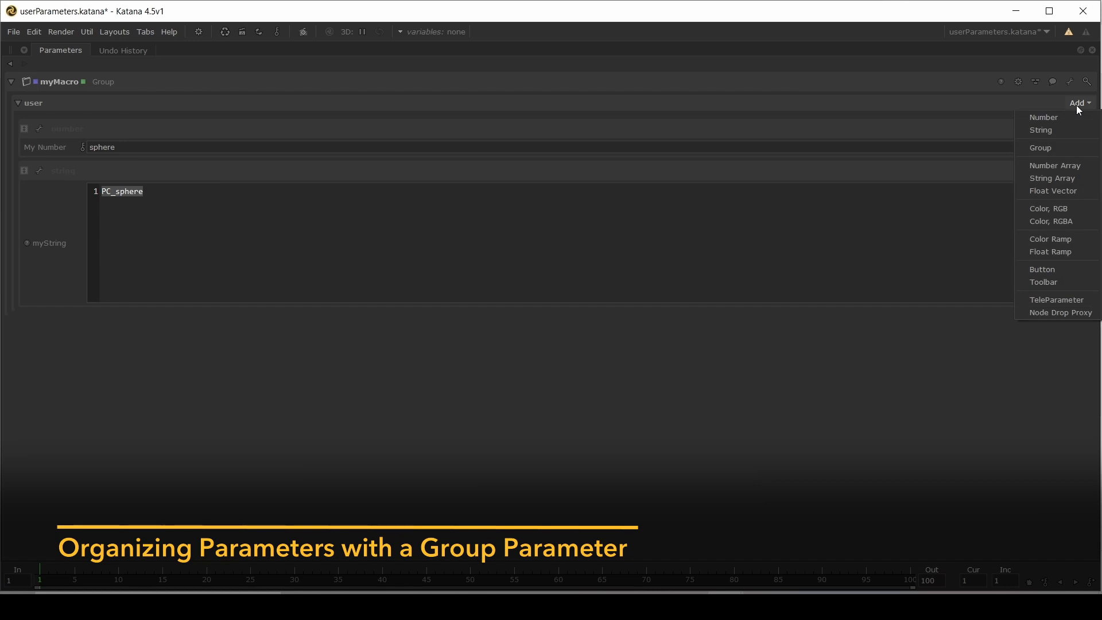
{"action": "left_click", "coordinate": [1054, 146]}
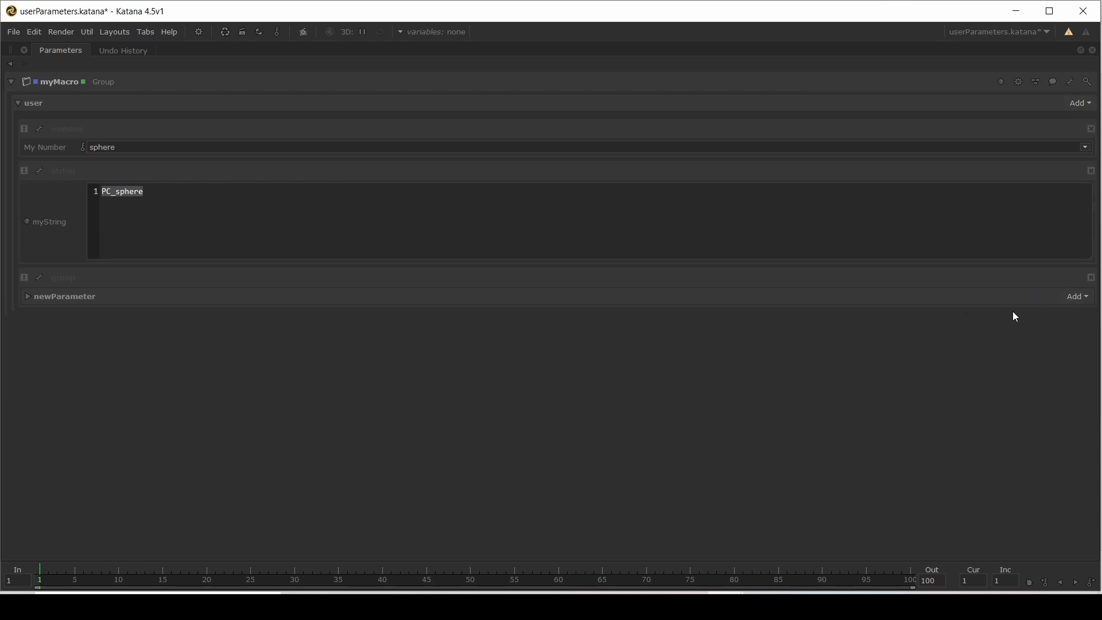
{"action": "left_click", "coordinate": [1079, 299]}
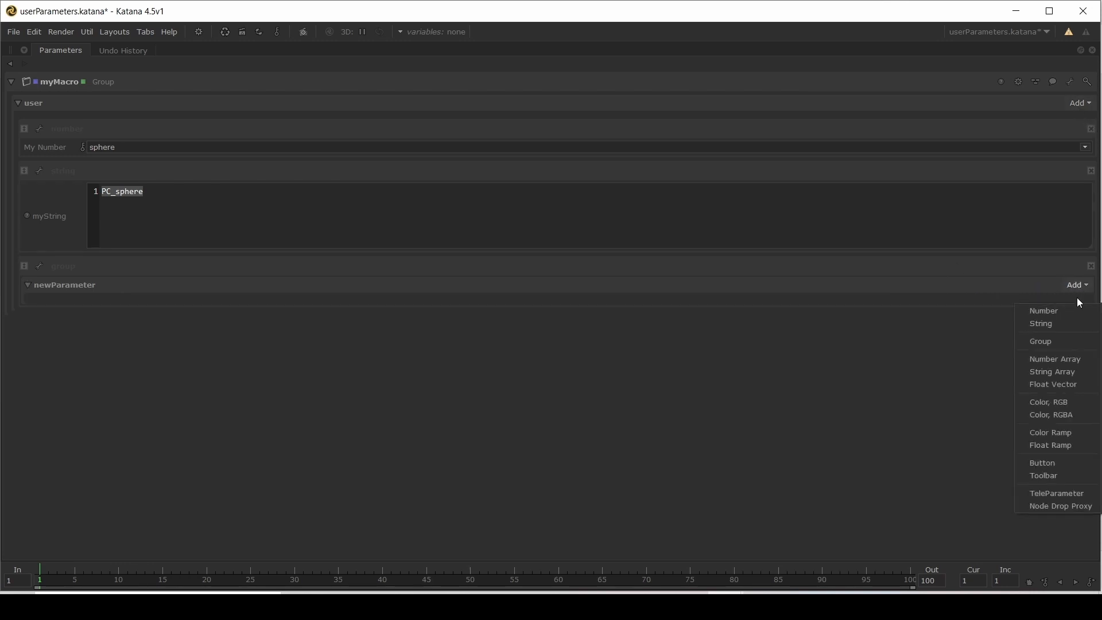
{"action": "left_click", "coordinate": [1038, 313]}
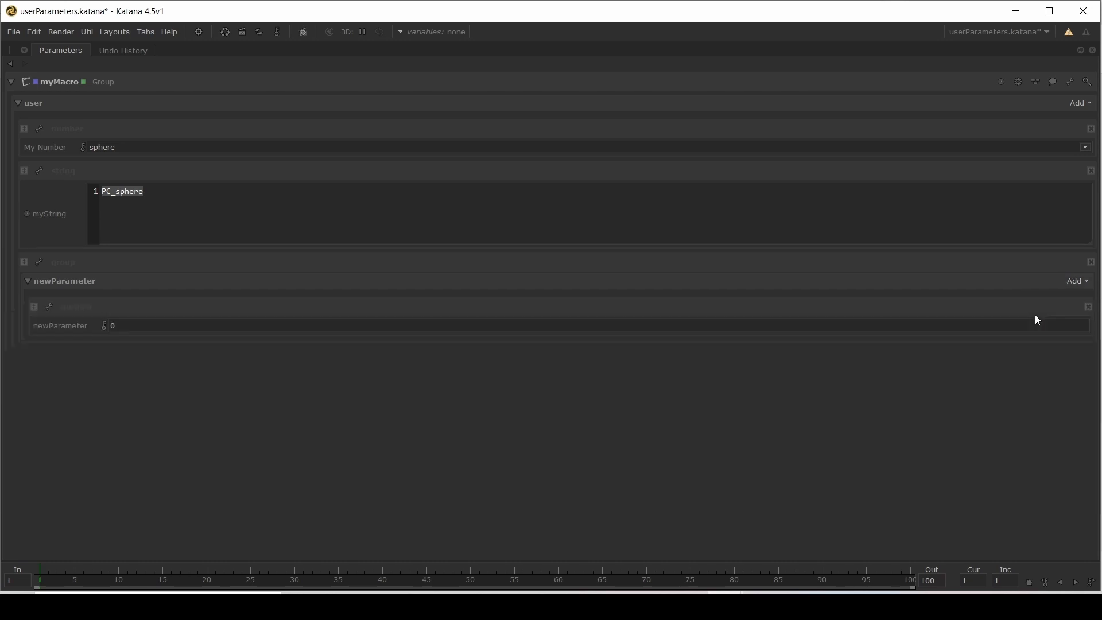
Step: Rename the new group parameter as myGroup
{"action": "right_click", "coordinate": [43, 268]}
{"action": "left_click", "coordinate": [53, 278]}
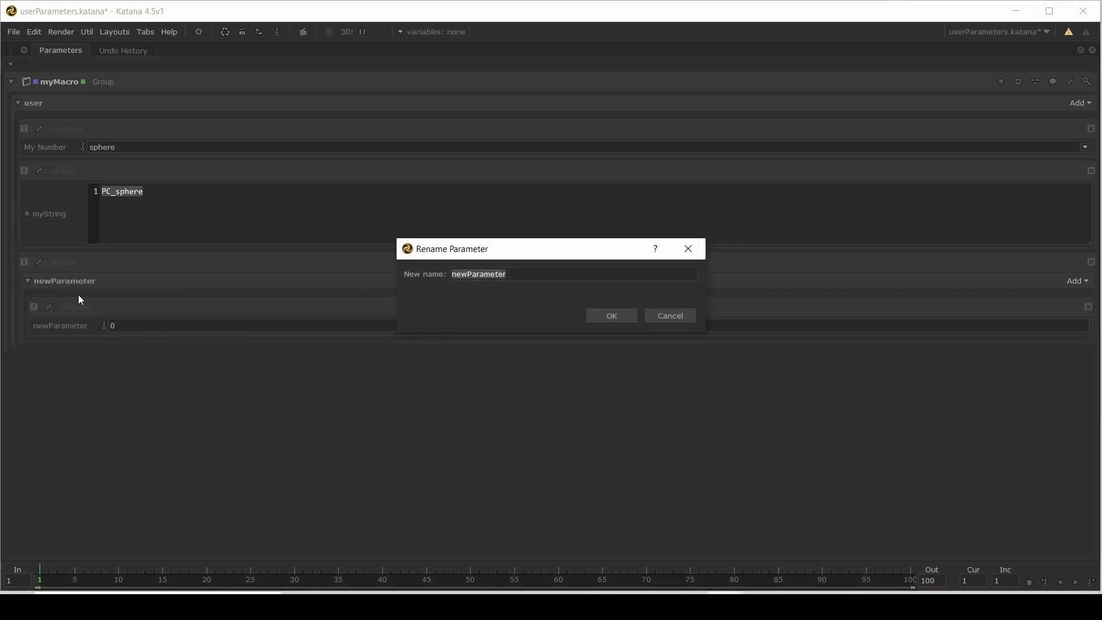
{"action": "type", "text": "myGroup"}
{"action": "left_click", "coordinate": [610, 316]}
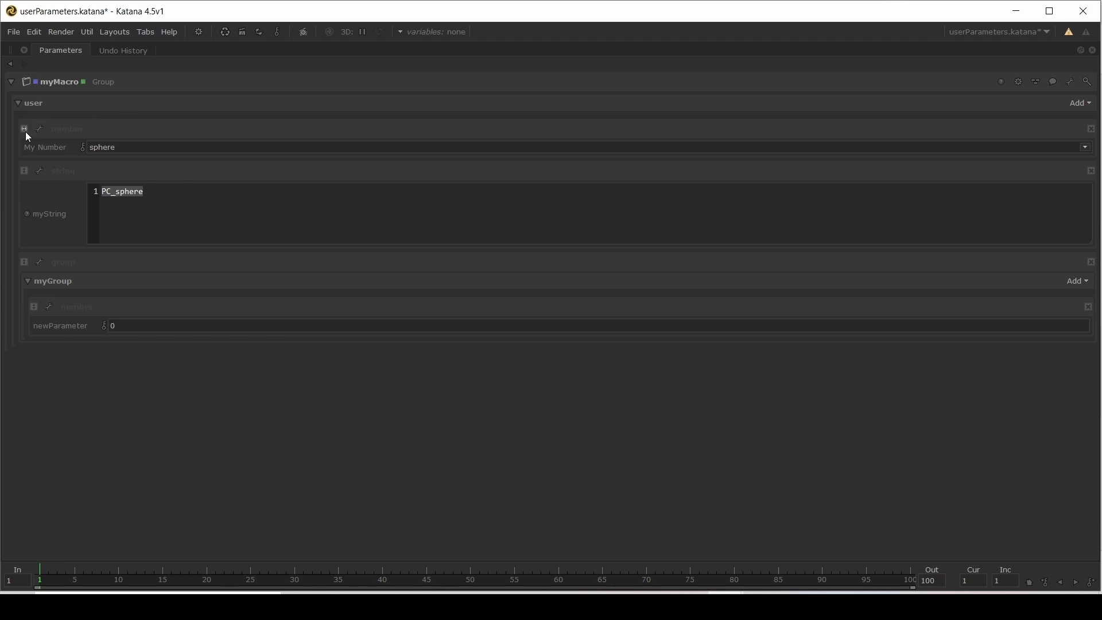
Step: Move the My Number parameter into myGroup and back out, placing it between myString and myGroup
{"action": "left_click_drag", "start_coordinate": [24, 130], "coordinate": [40, 148]}
{"action": "left_click_drag", "start_coordinate": [38, 185], "coordinate": [85, 315]}
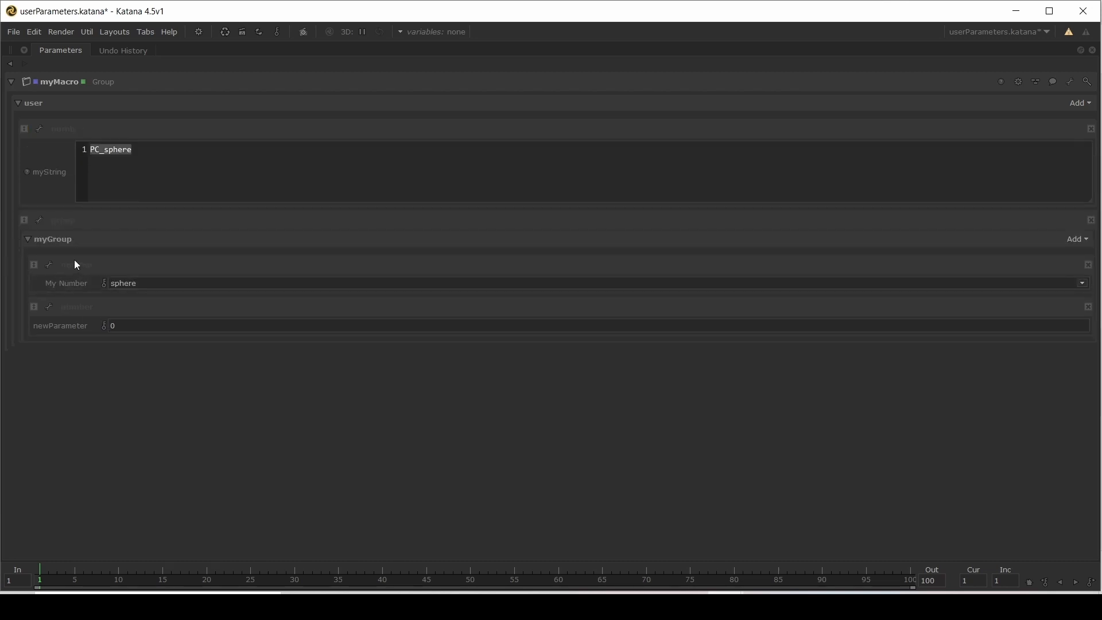
{"action": "left_click_drag", "start_coordinate": [36, 264], "coordinate": [108, 257]}
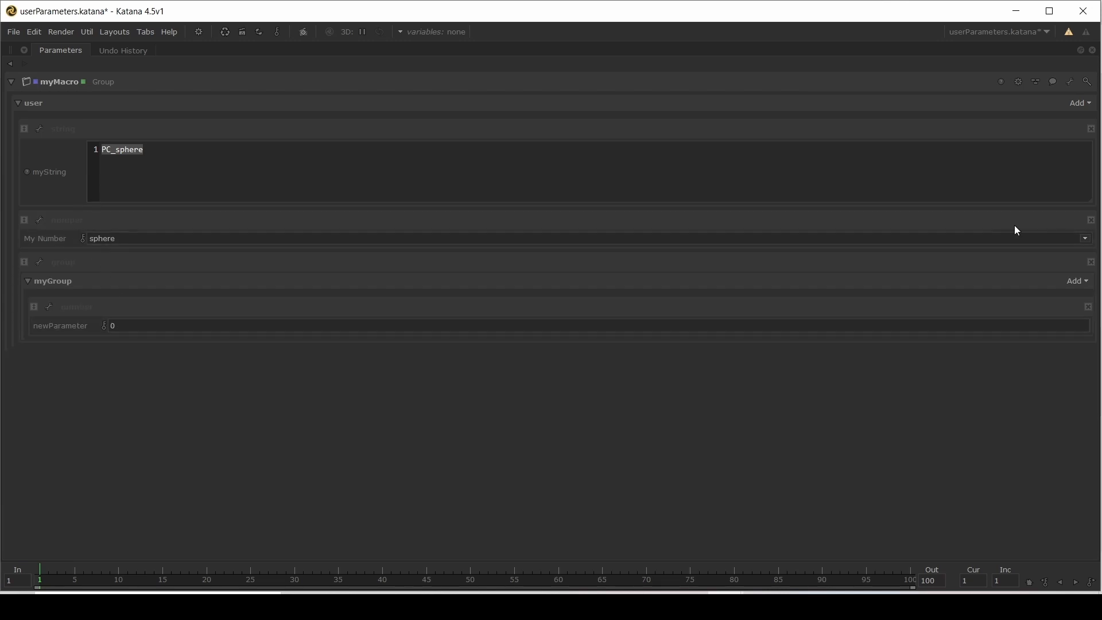
Step: Add two more number parameters inside myGroup
{"action": "left_click", "coordinate": [1076, 285]}
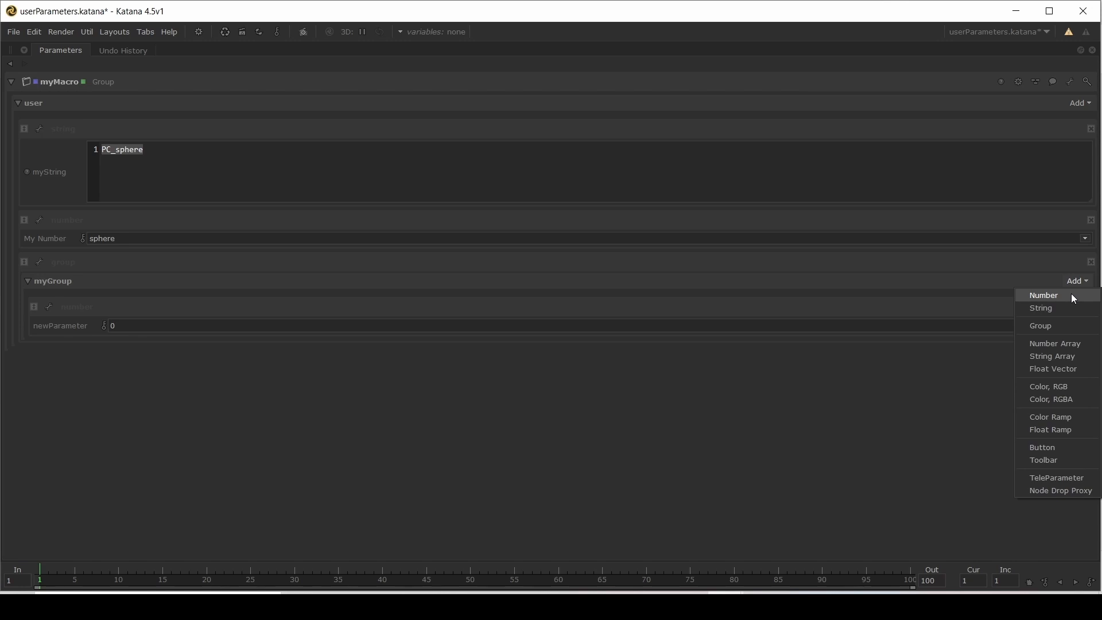
{"action": "left_click", "coordinate": [1071, 294]}
{"action": "left_click", "coordinate": [1076, 285]}
{"action": "left_click", "coordinate": [1071, 293]}
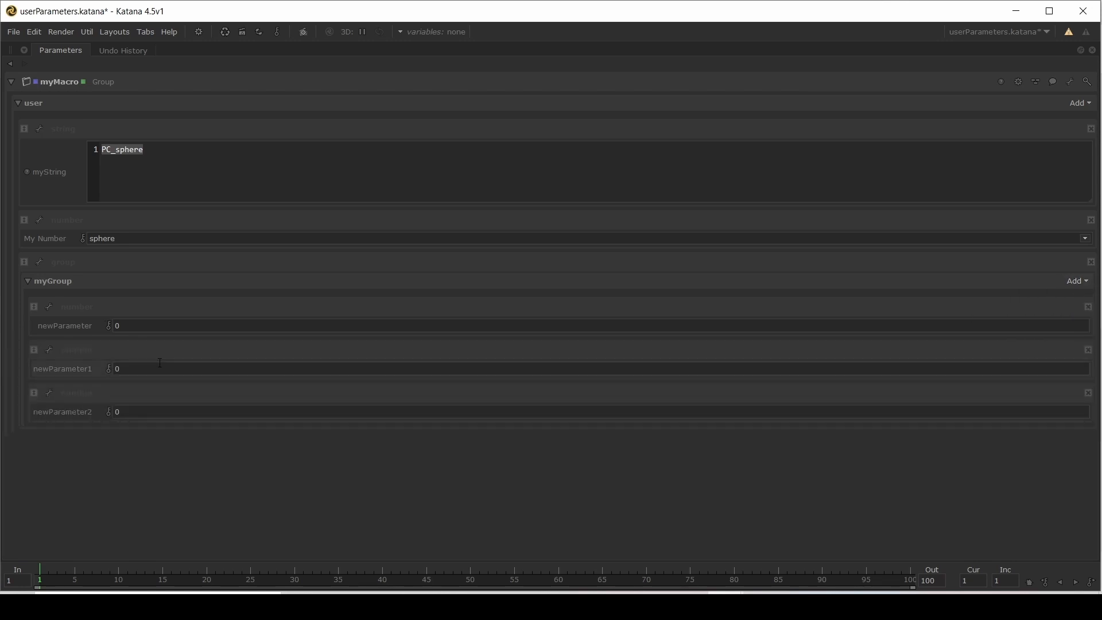
Step: Rename the three number parameters inside myGroup as x, y and z, in that order
{"action": "left_click", "coordinate": [50, 306]}
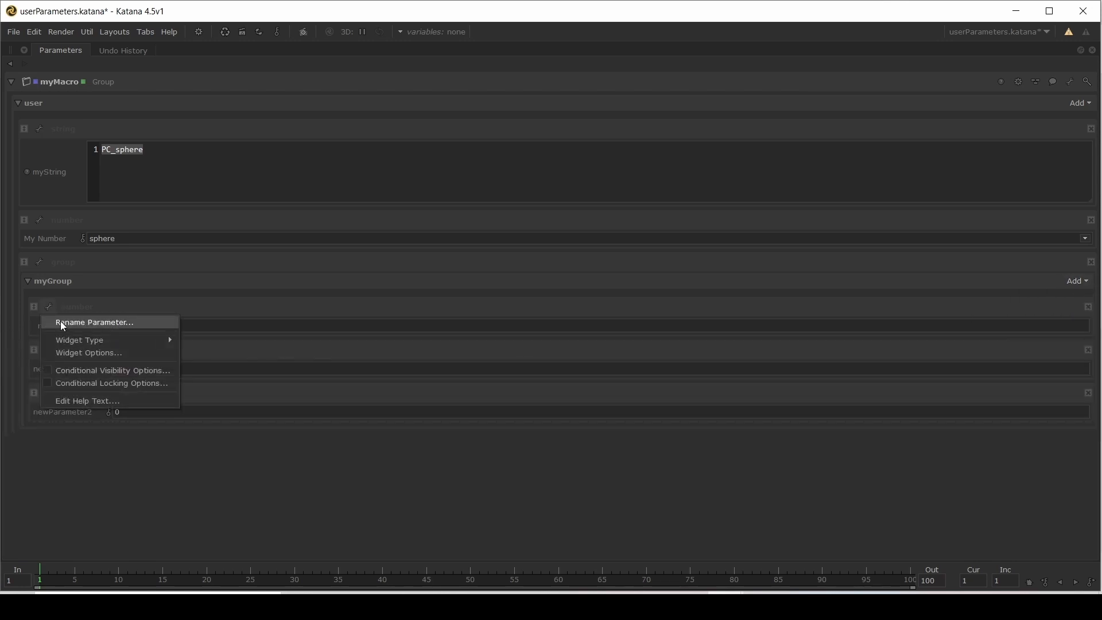
{"action": "left_click", "coordinate": [60, 321]}
{"action": "type", "text": "x"}
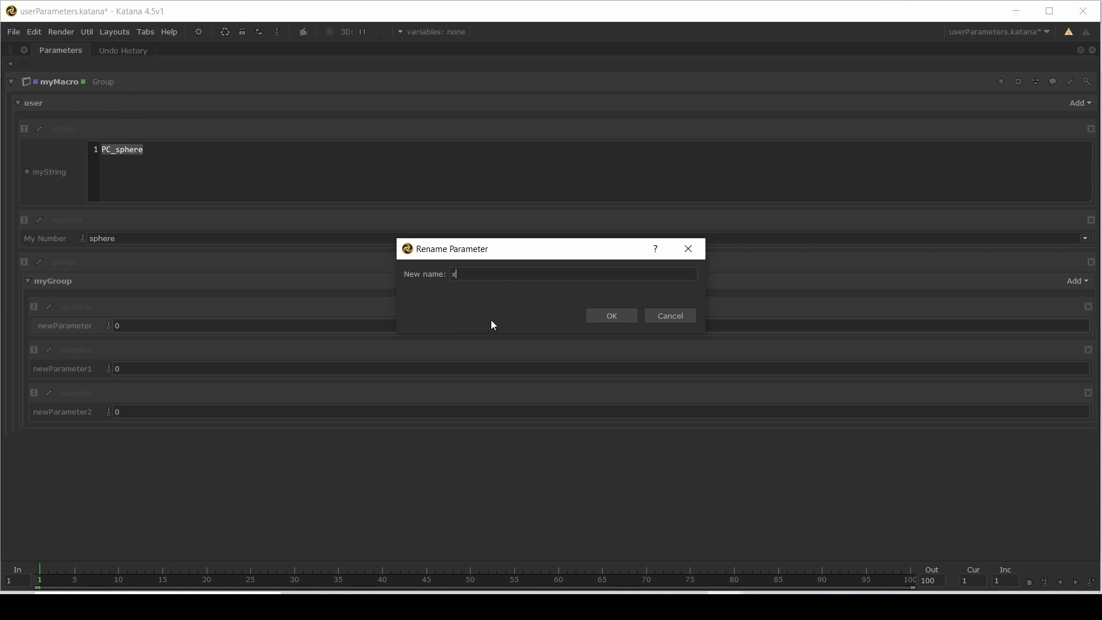
{"action": "left_click", "coordinate": [606, 318]}
{"action": "left_click", "coordinate": [50, 351]}
{"action": "left_click", "coordinate": [94, 367]}
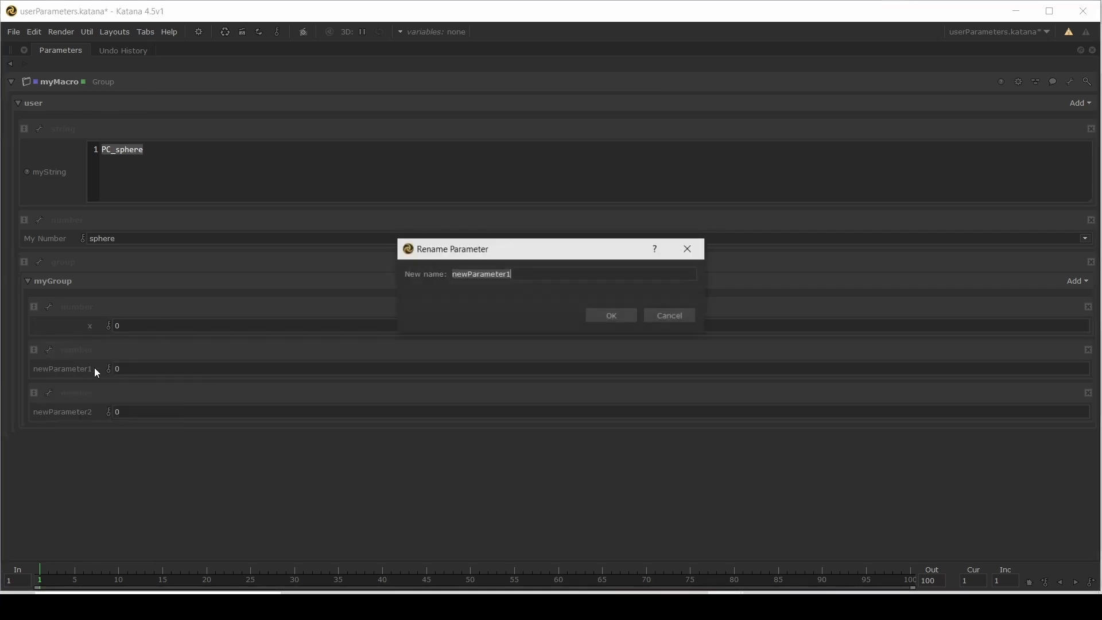
{"action": "type", "text": "y"}
{"action": "left_click", "coordinate": [597, 317]}
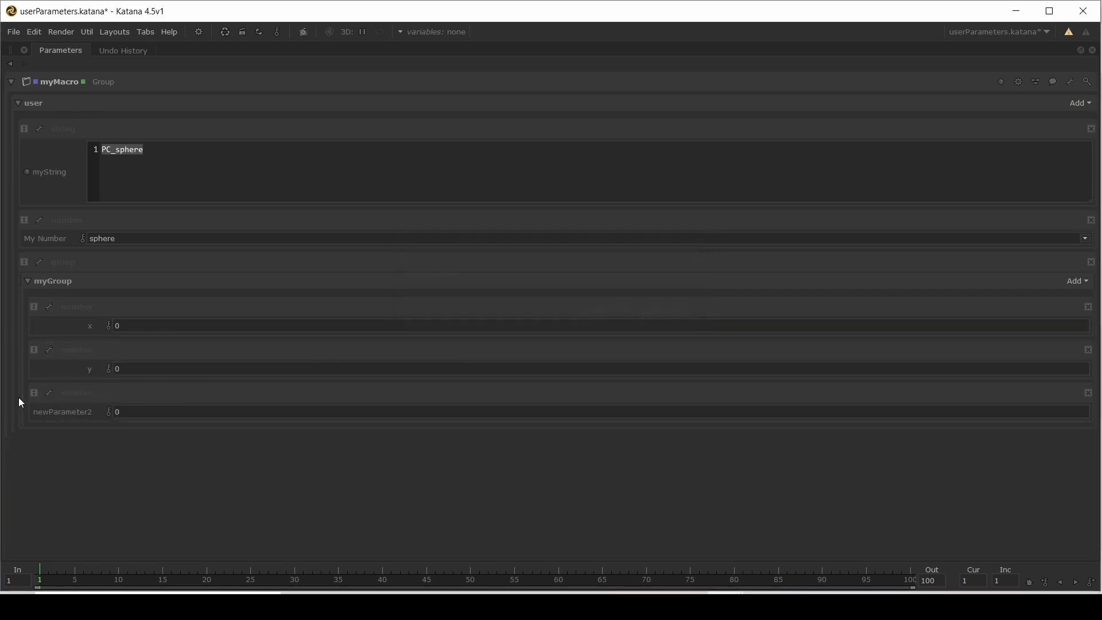
{"action": "left_click", "coordinate": [50, 392]}
{"action": "left_click", "coordinate": [94, 408]}
{"action": "type", "text": "z"}
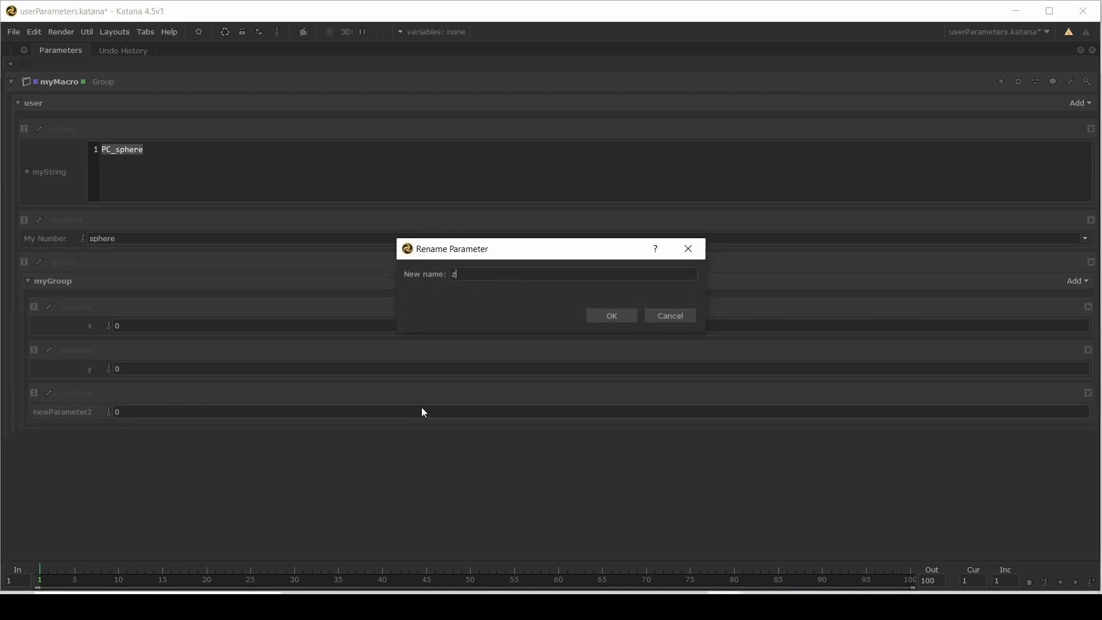
{"action": "left_click", "coordinate": [612, 316]}
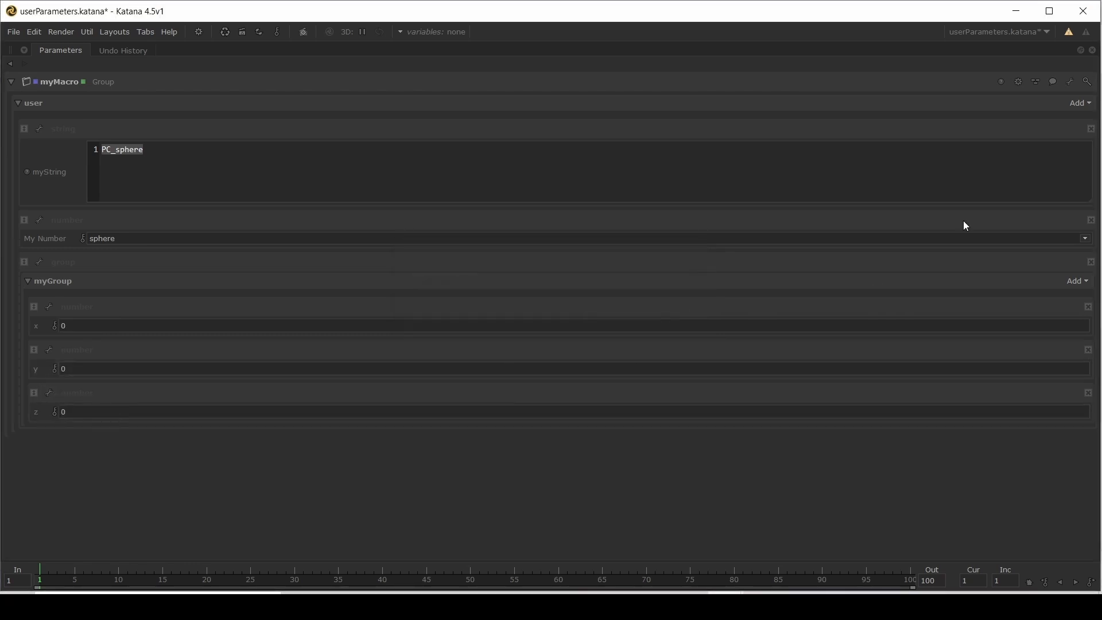
Step: Finish editing the user parameters, and collapse and re-expand myGroup to check its default layout
{"action": "left_click", "coordinate": [1071, 81]}
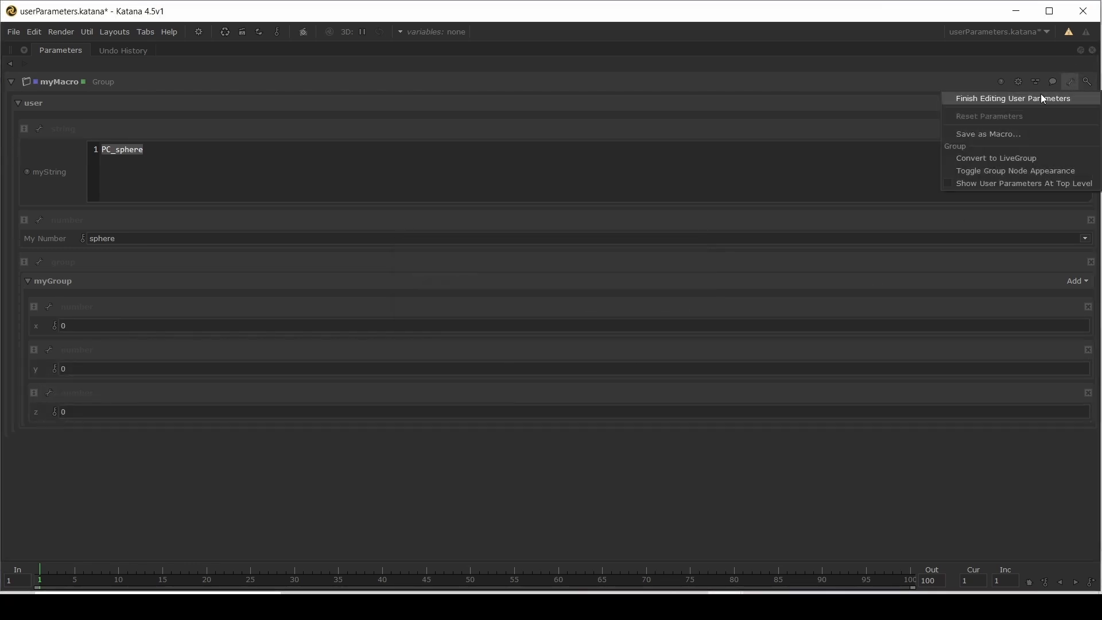
{"action": "left_click", "coordinate": [978, 107]}
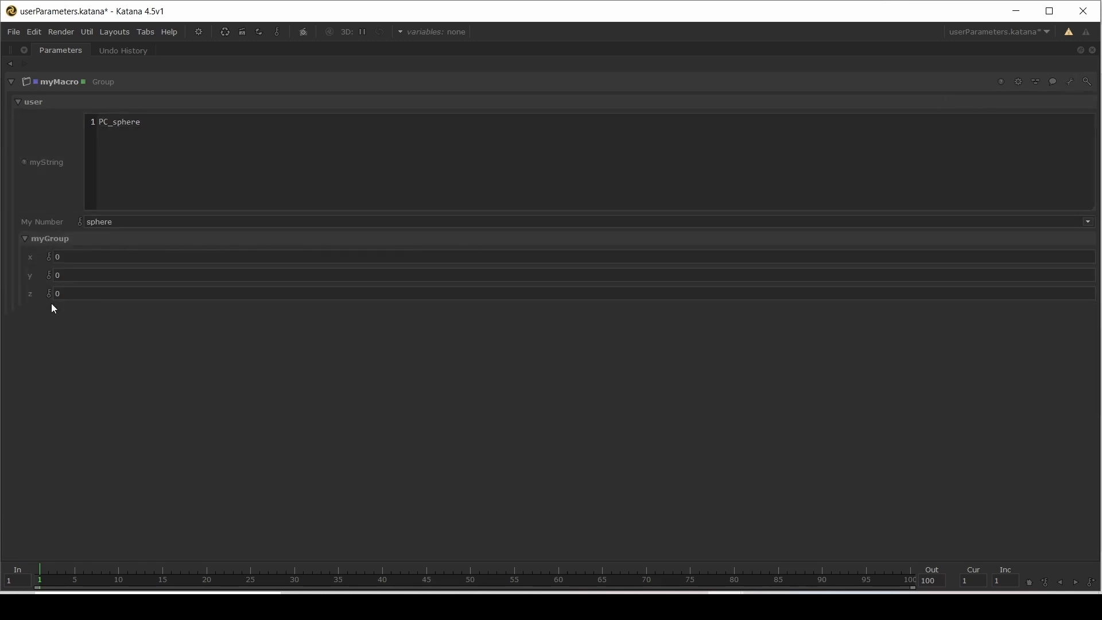
{"action": "left_click", "coordinate": [41, 242]}
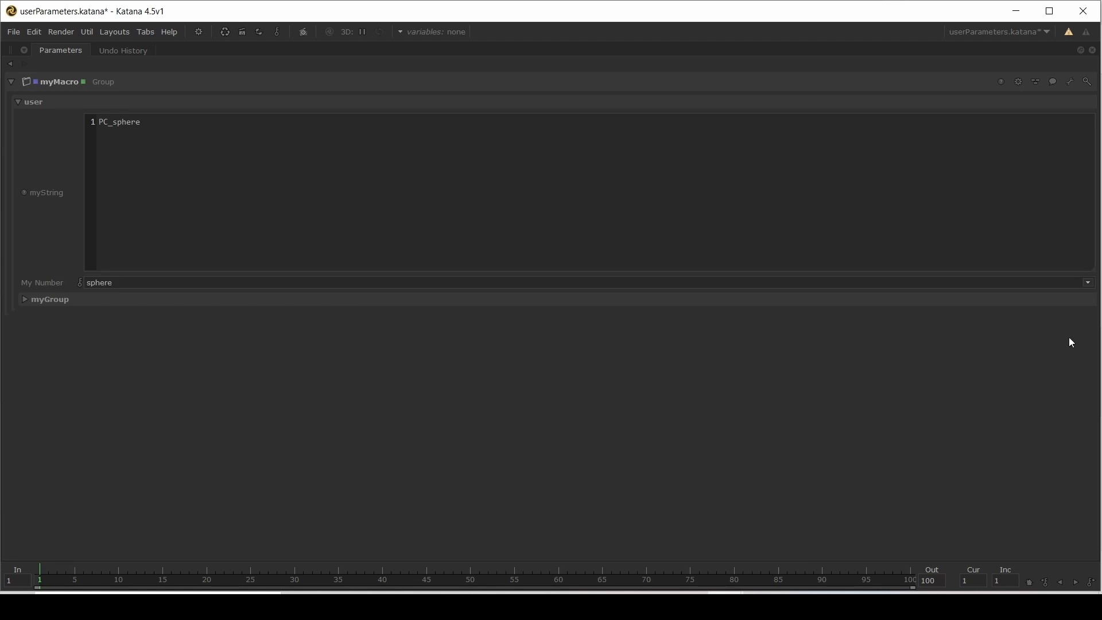
{"action": "left_click", "coordinate": [46, 301]}
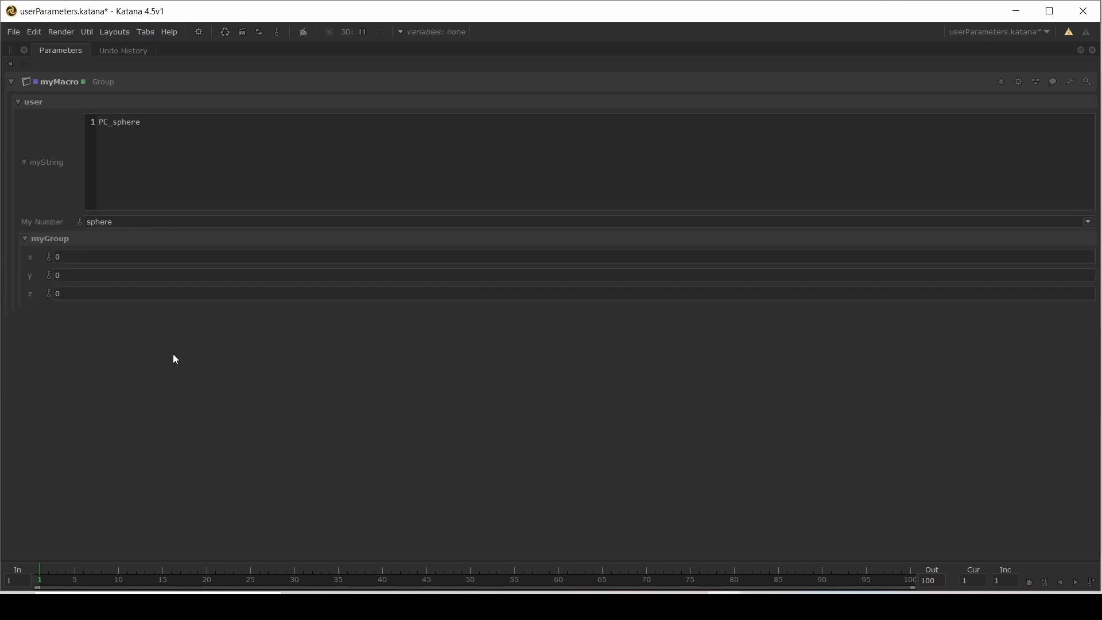
Step: Edit the user parameters to set myGroup's widget type to Multi, and finish editing
{"action": "left_click", "coordinate": [1071, 84]}
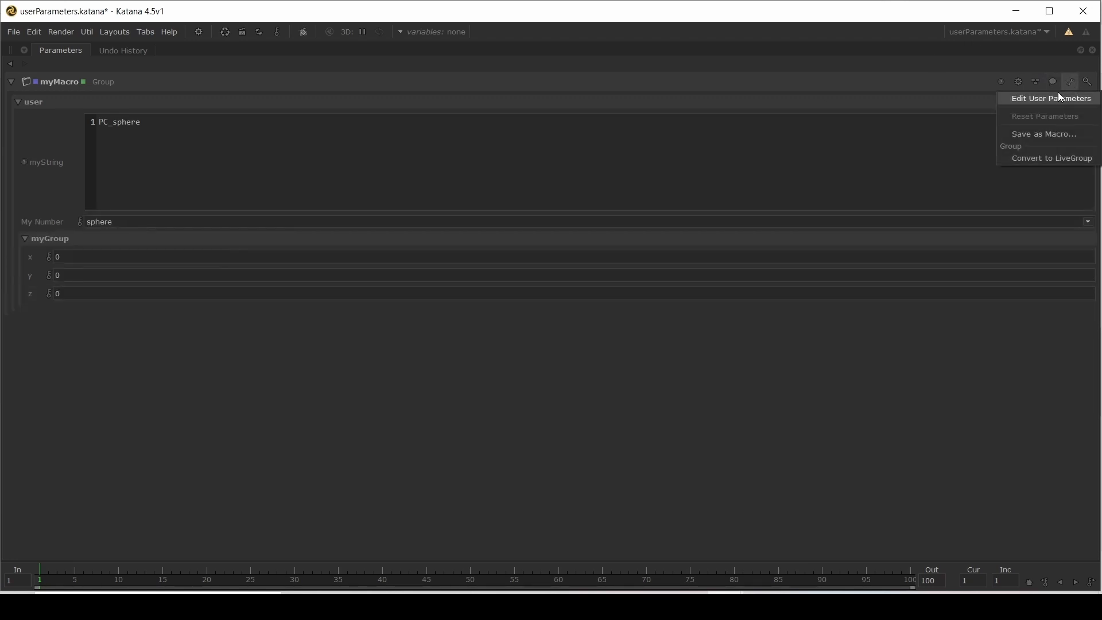
{"action": "left_click", "coordinate": [1058, 96]}
{"action": "left_click", "coordinate": [39, 264]}
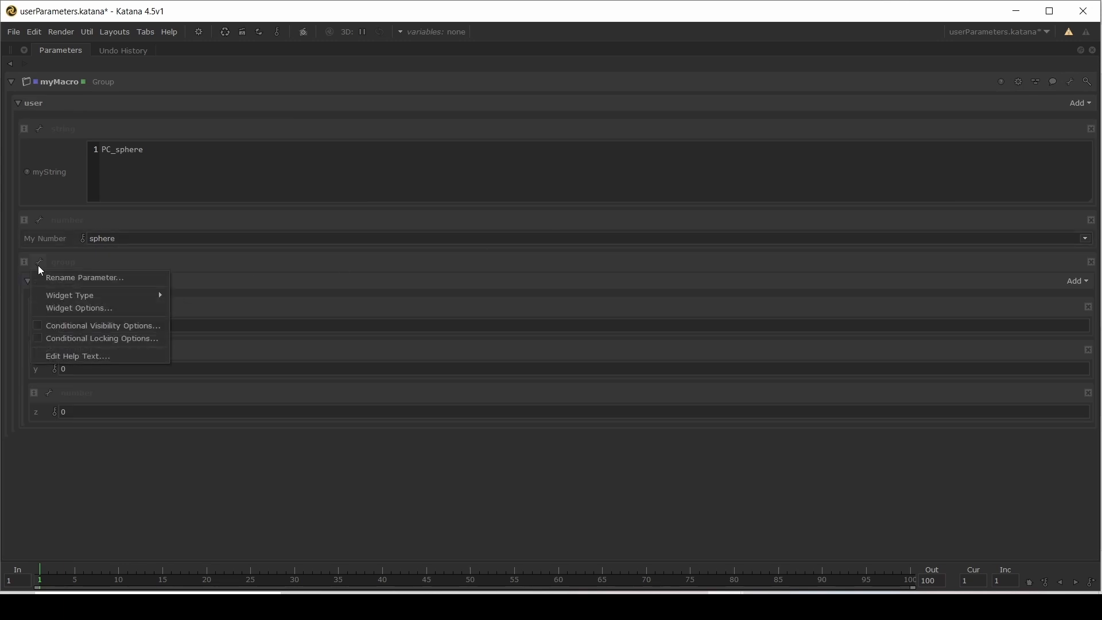
{"action": "mouse_move", "coordinate": [71, 295]}
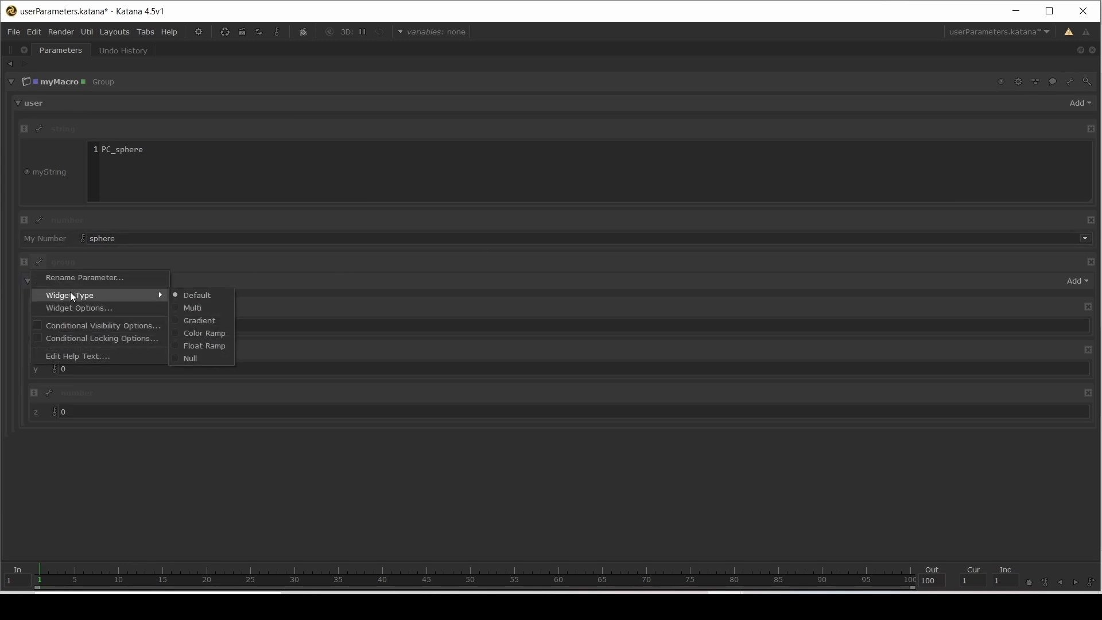
{"action": "left_click", "coordinate": [212, 309]}
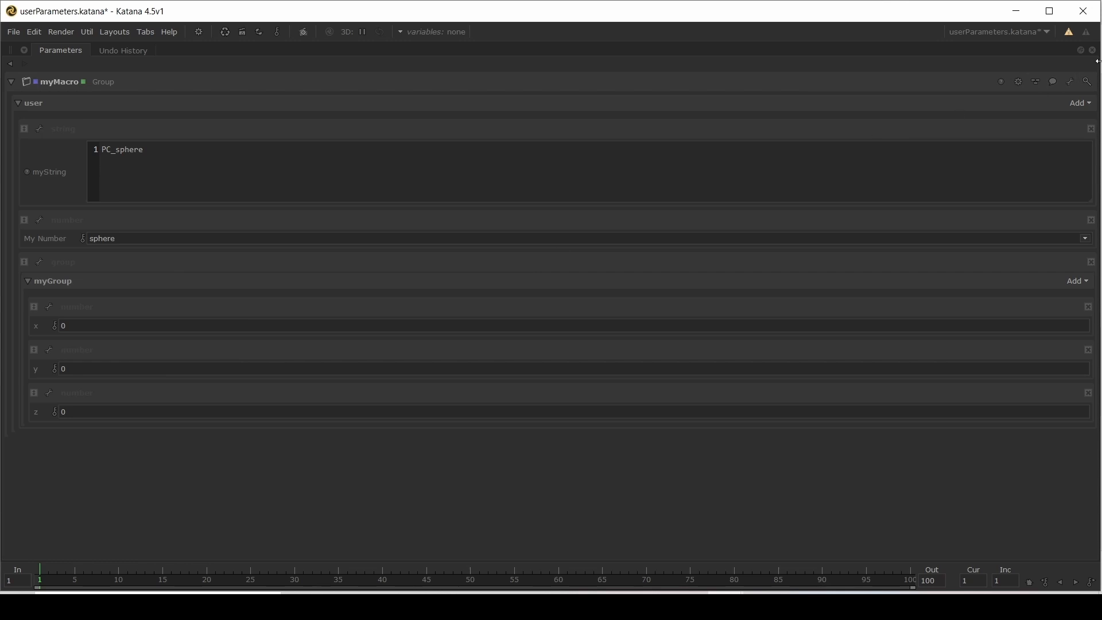
{"action": "left_click", "coordinate": [1072, 82]}
{"action": "left_click", "coordinate": [1004, 98]}
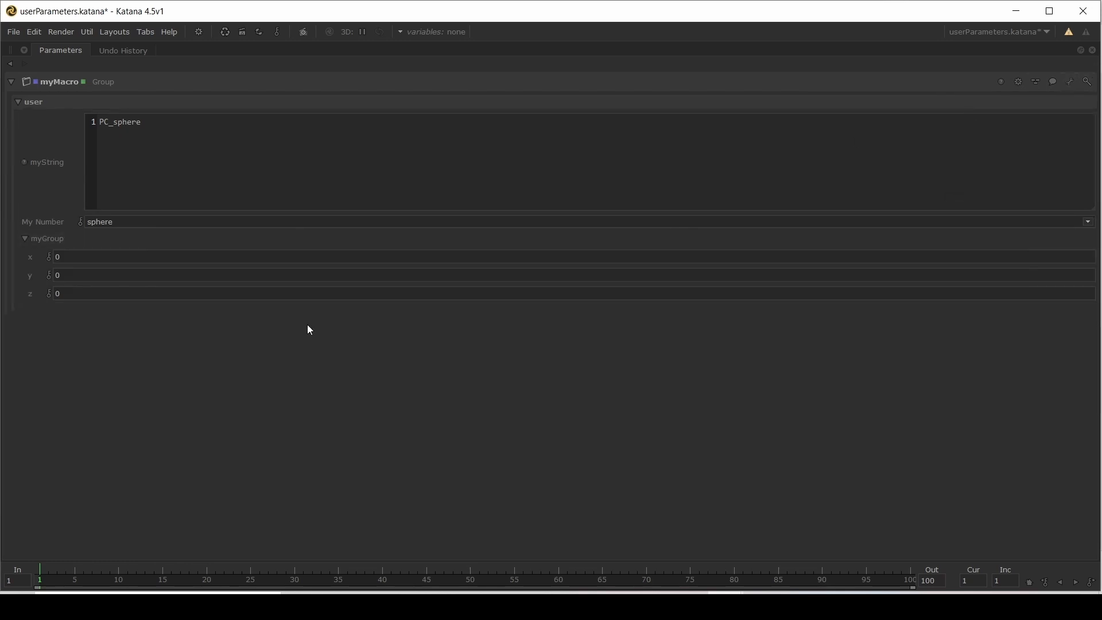
Step: Compare the collapsed and expanded layouts of the Multi widget on myGroup, leaving it collapsed
{"action": "left_click", "coordinate": [26, 239]}
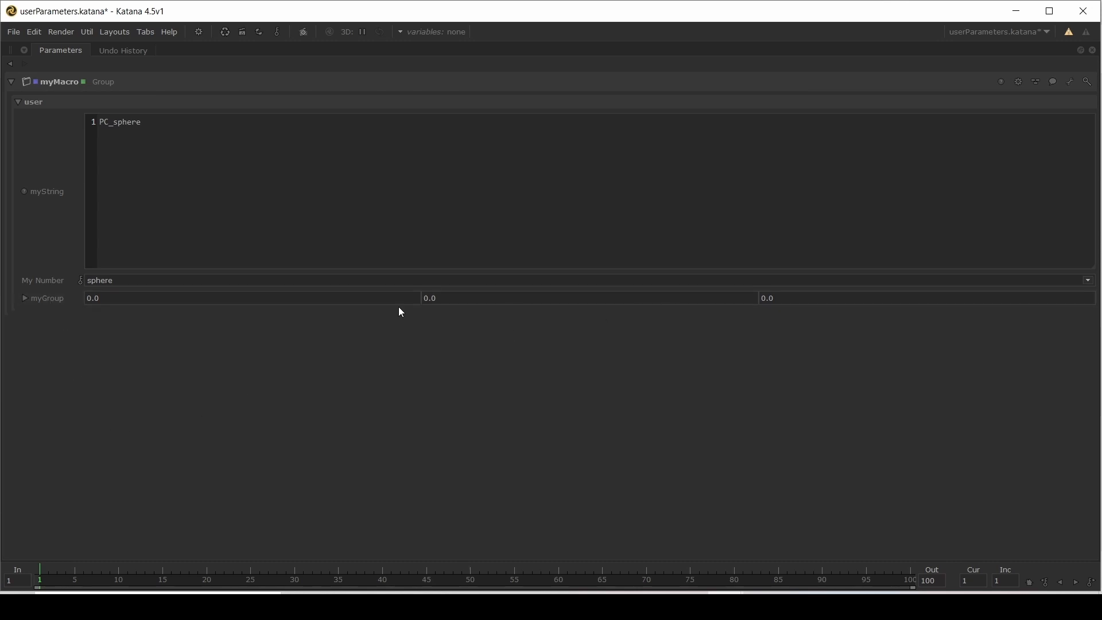
{"action": "left_click", "coordinate": [39, 299]}
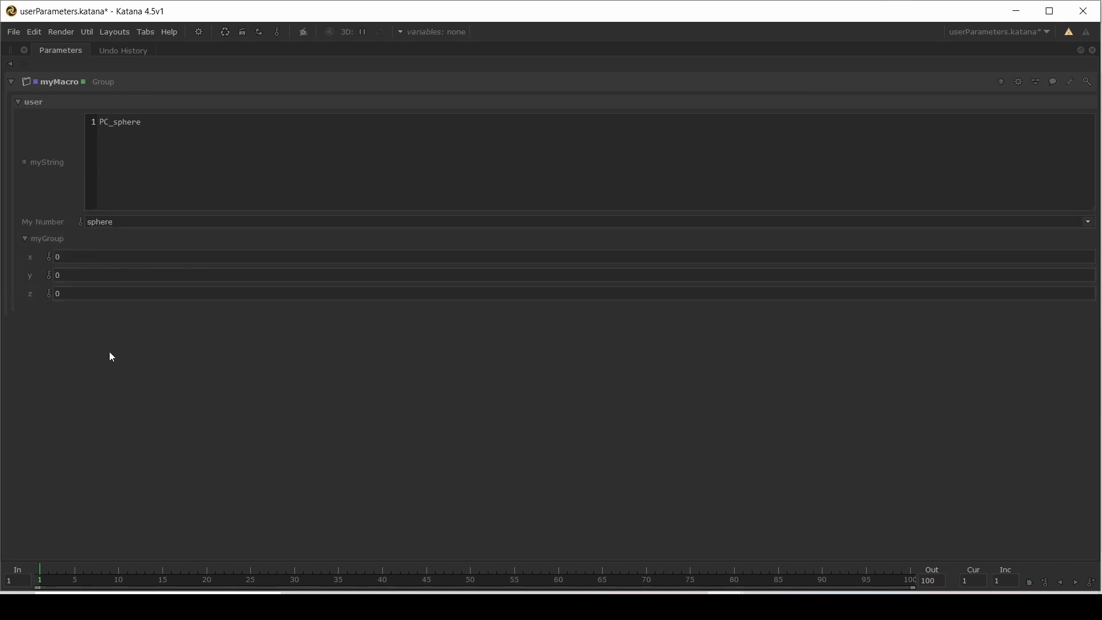
{"action": "left_click", "coordinate": [35, 241]}
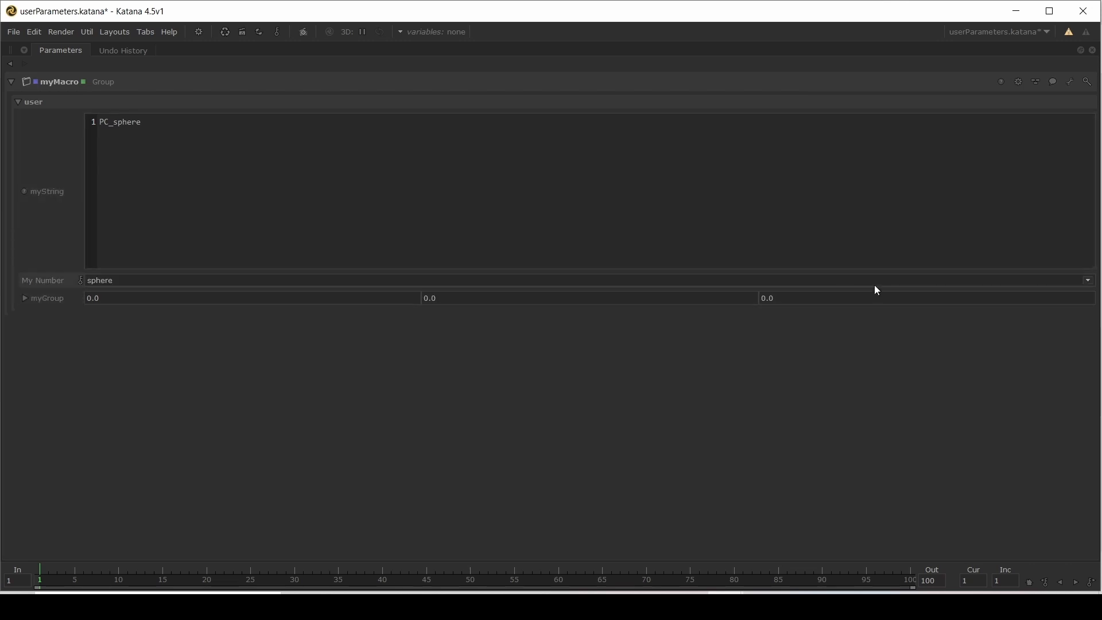
{"action": "left_click", "coordinate": [22, 298]}
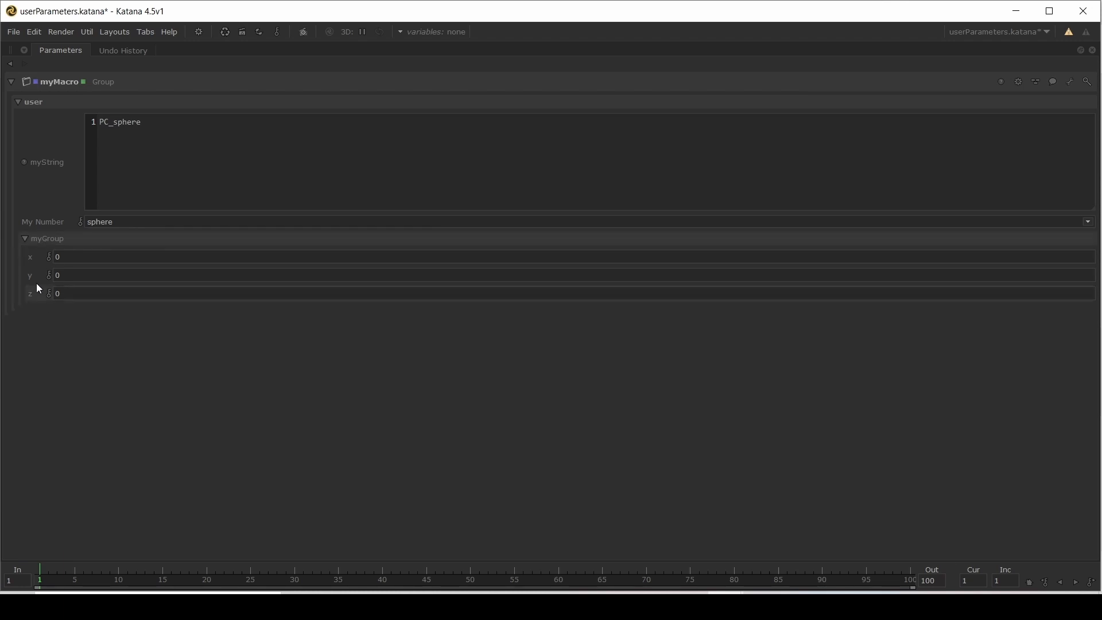
{"action": "left_click", "coordinate": [40, 243]}
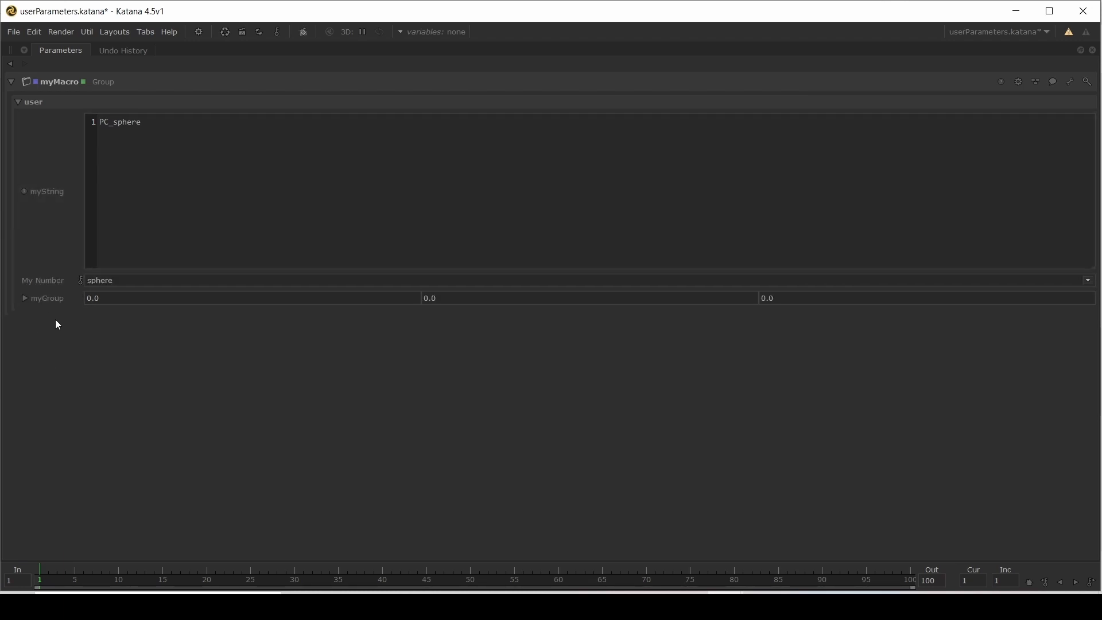
Step: Edit the user parameters and set myGroup's widget type to Gradient
{"action": "left_click", "coordinate": [1070, 81]}
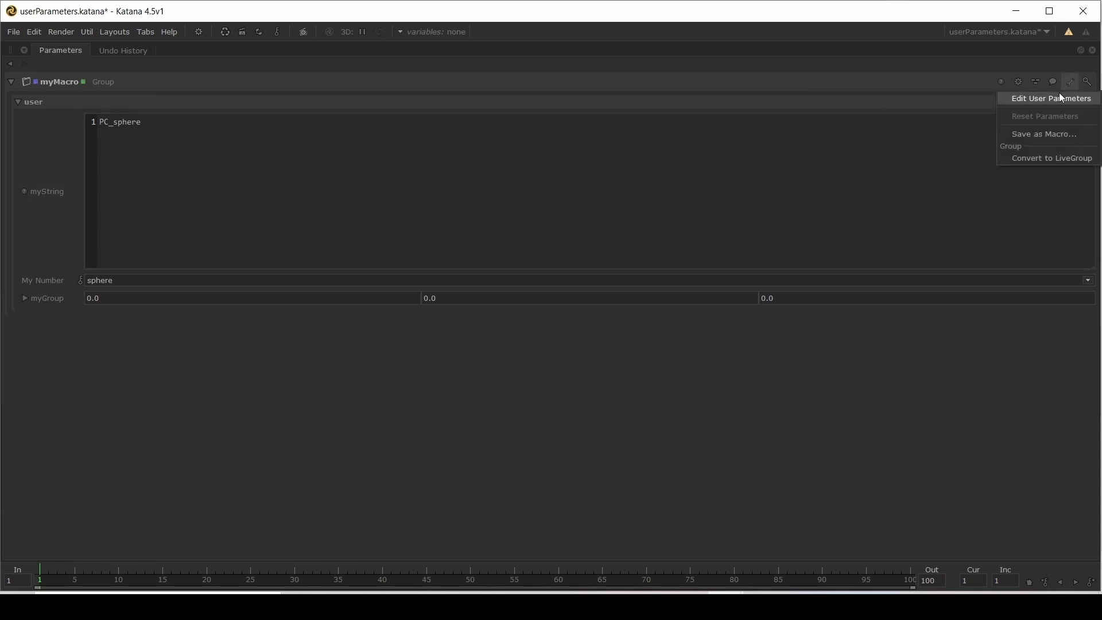
{"action": "left_click", "coordinate": [1051, 99]}
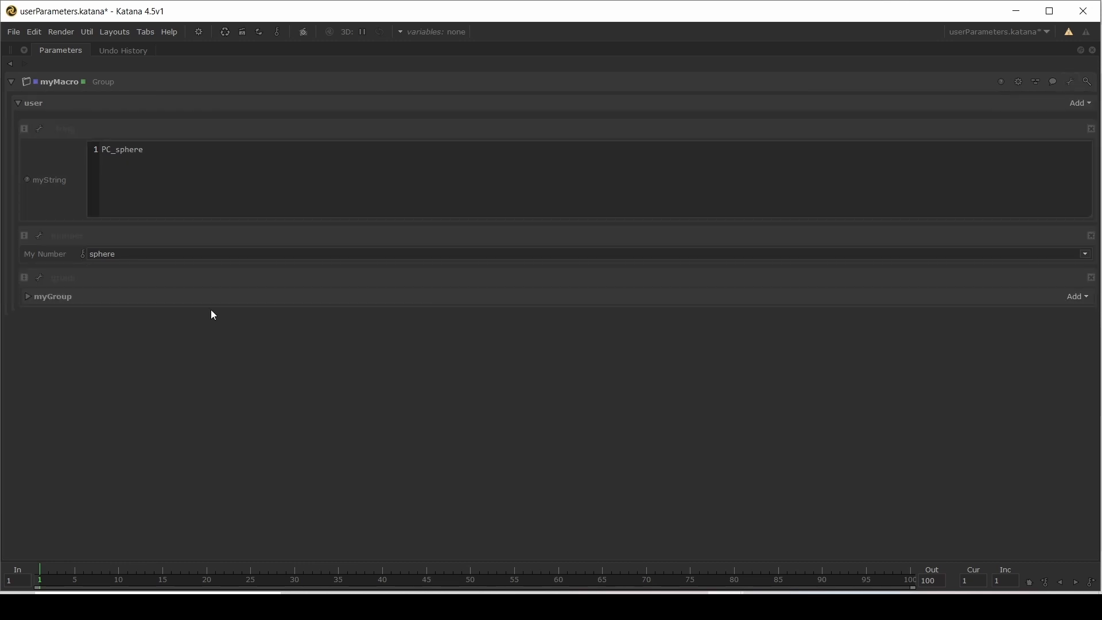
{"action": "left_click", "coordinate": [29, 296]}
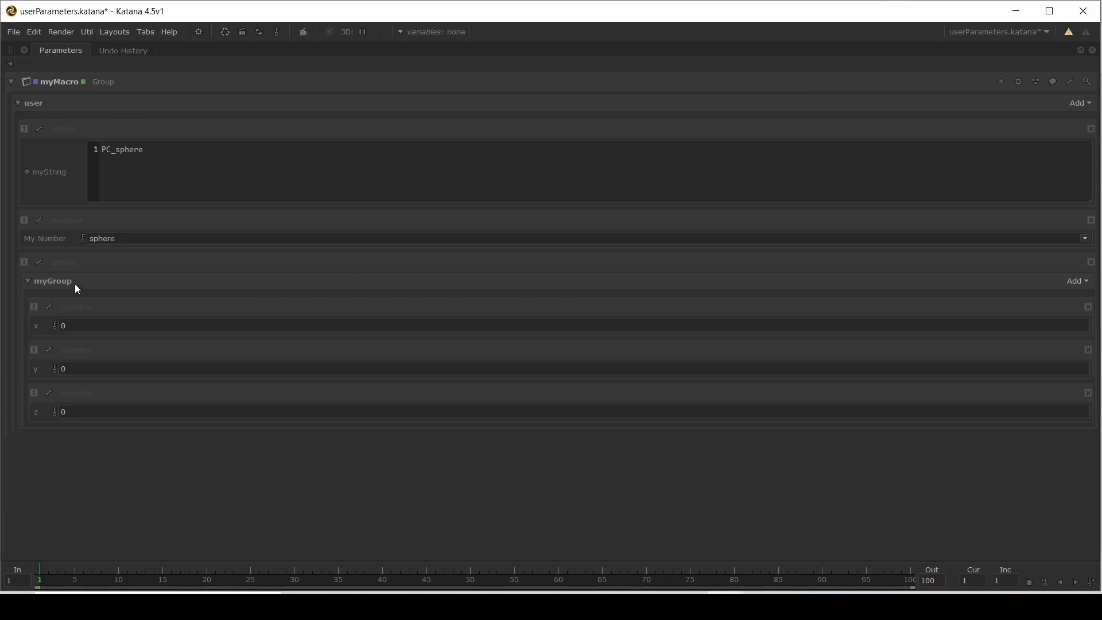
{"action": "left_click", "coordinate": [39, 262]}
{"action": "mouse_move", "coordinate": [65, 297]}
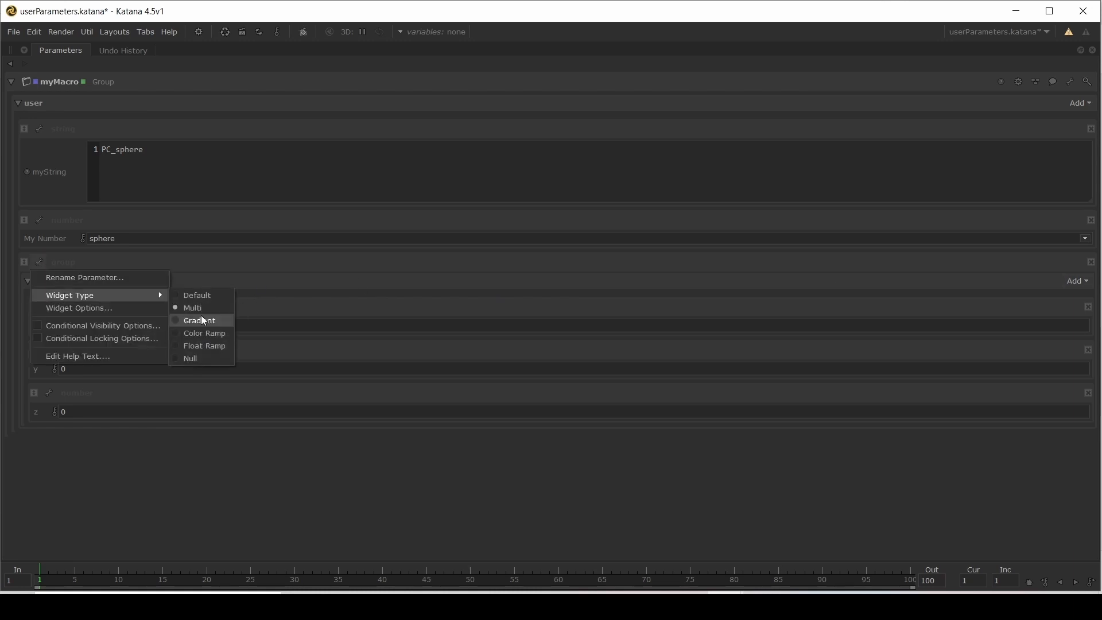
{"action": "left_click", "coordinate": [205, 320]}
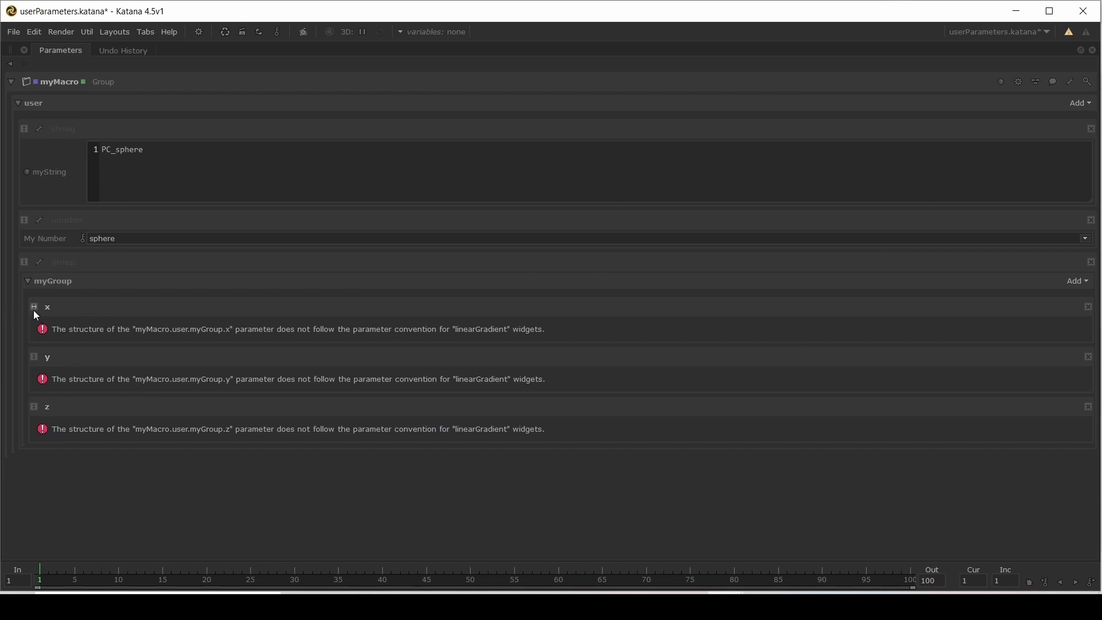
Step: Delete the x, y and z parameters from myGroup
{"action": "left_click", "coordinate": [1089, 306]}
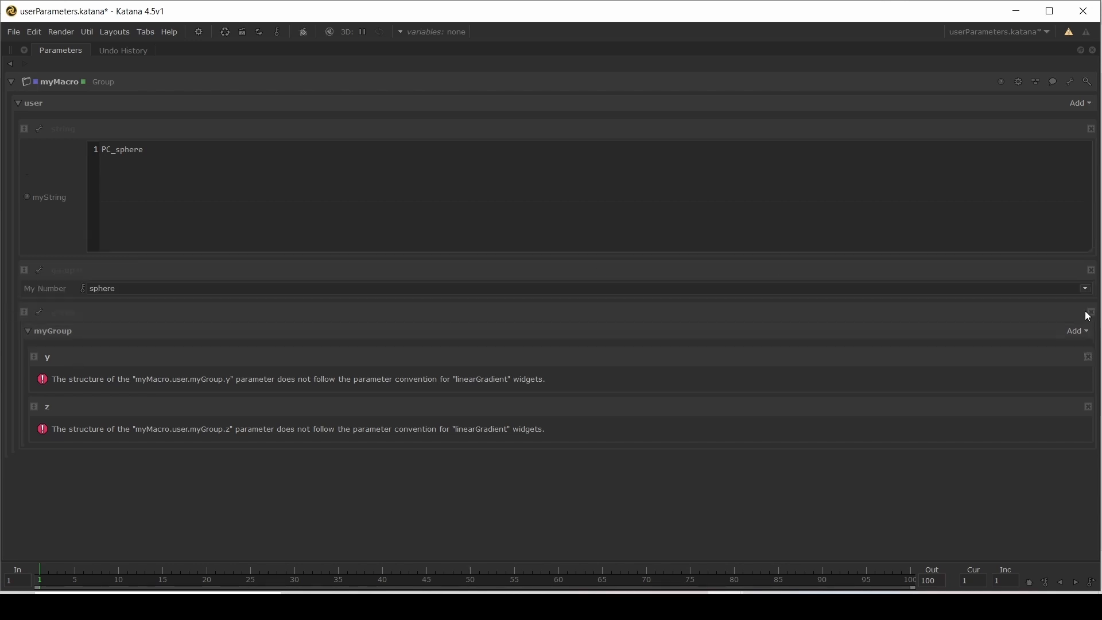
{"action": "left_click", "coordinate": [1088, 307]}
{"action": "left_click", "coordinate": [1089, 306]}
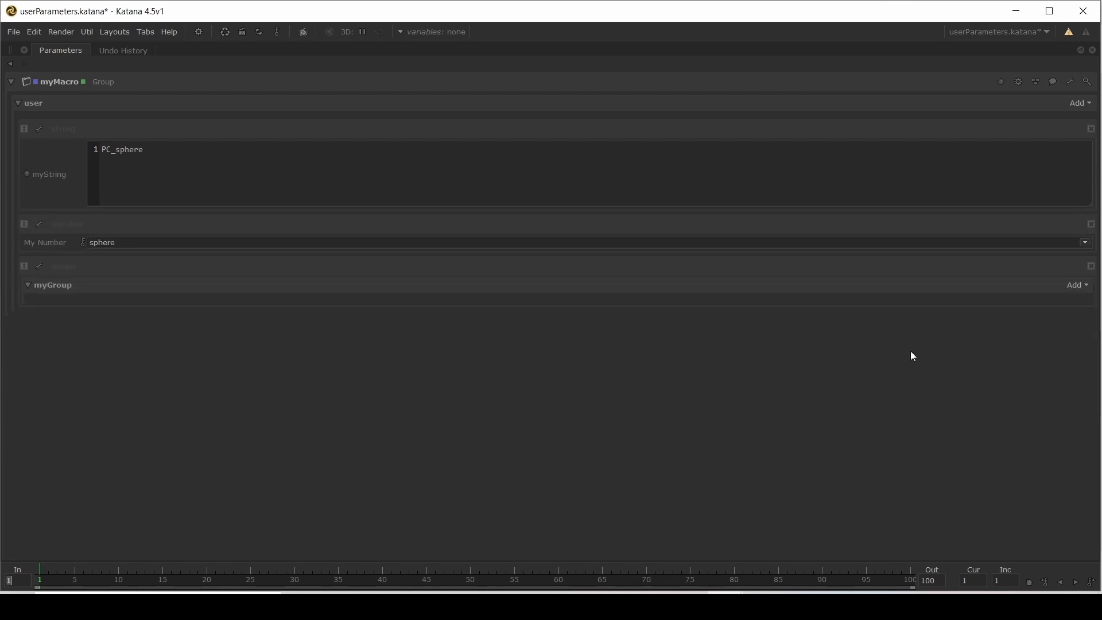
Step: Add three gradient points to myGroup
{"action": "left_click", "coordinate": [1079, 285]}
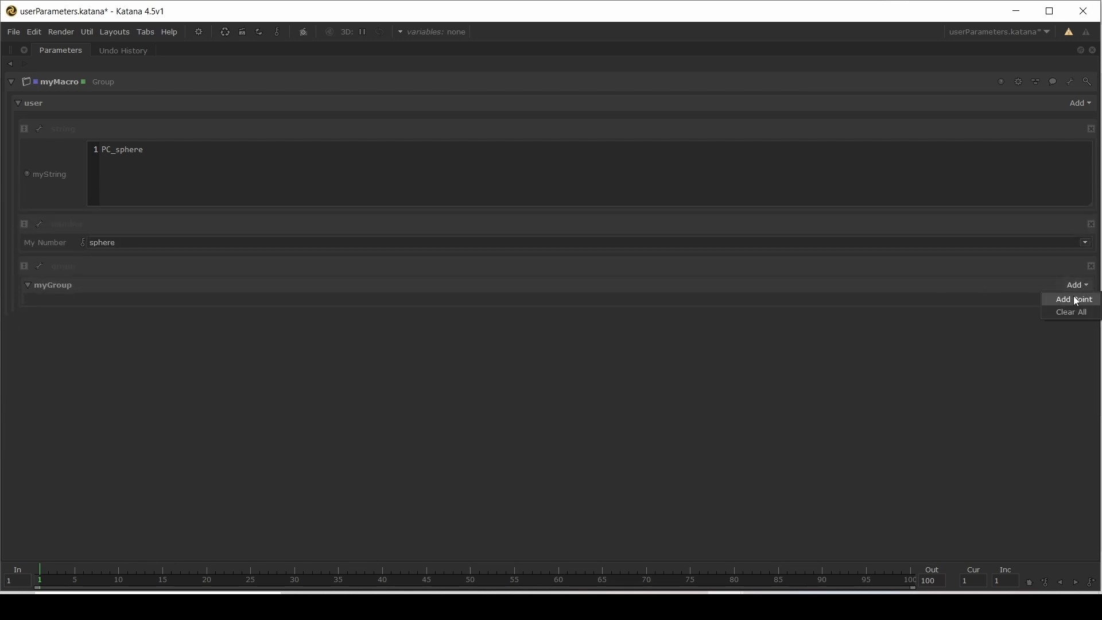
{"action": "left_click", "coordinate": [1074, 299]}
{"action": "left_click", "coordinate": [1076, 283]}
{"action": "left_click", "coordinate": [1076, 297]}
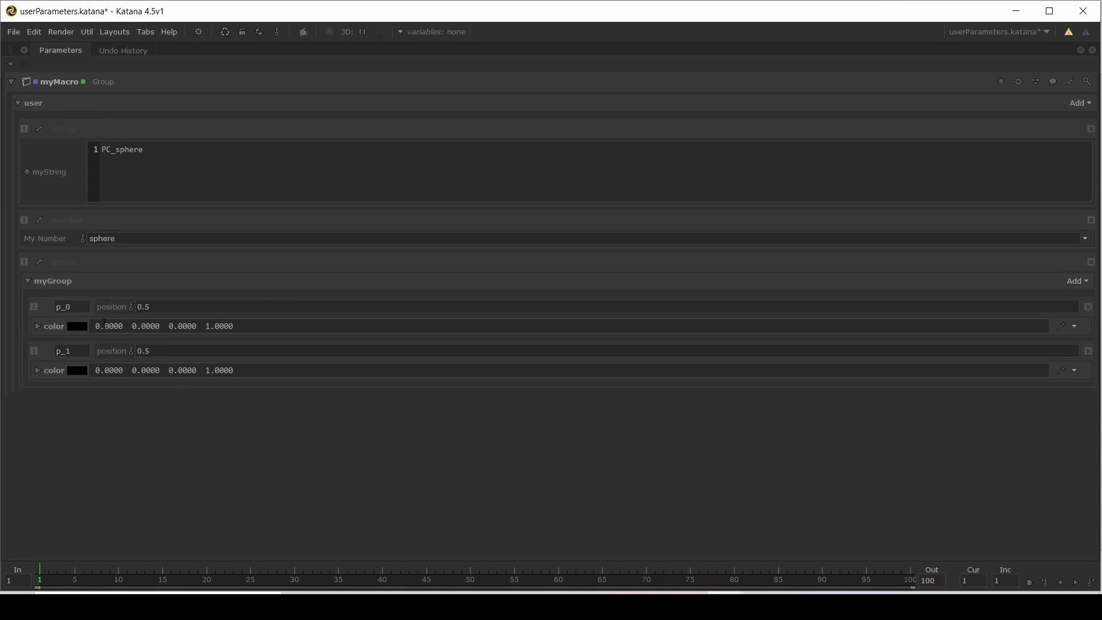
{"action": "left_click", "coordinate": [1078, 281]}
{"action": "left_click", "coordinate": [1071, 297]}
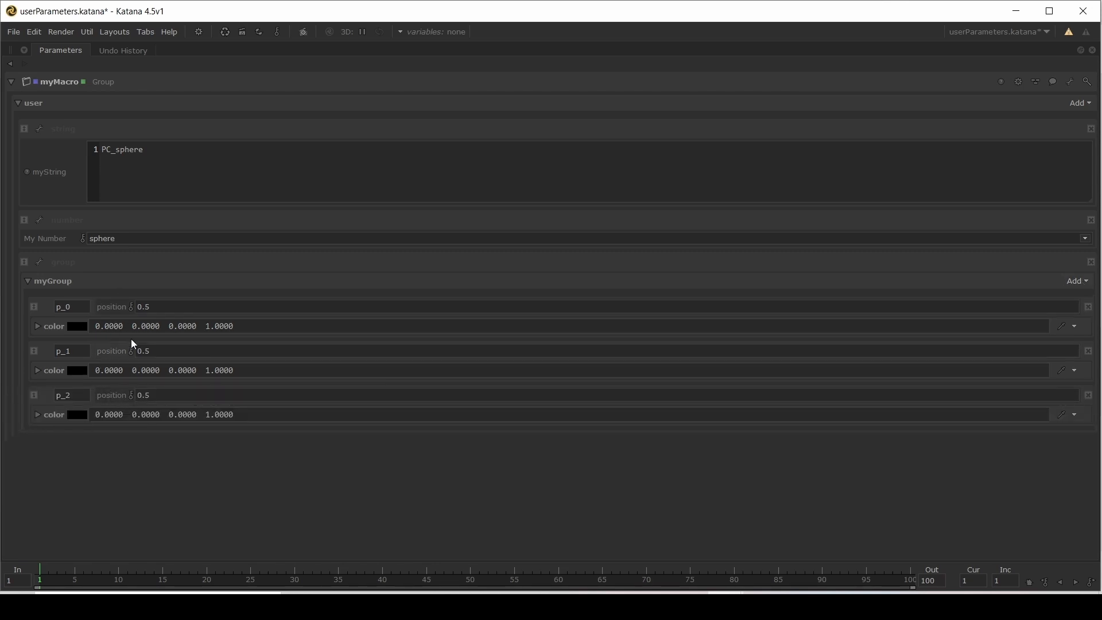
Step: Set the position of gradient point p_0 to 0 and of p_2 to 1
{"action": "left_click", "coordinate": [132, 304]}
{"action": "left_click_drag", "start_coordinate": [166, 394], "coordinate": [135, 397]}
{"action": "type", "text": "1"}
{"action": "key", "text": "Delete"}
Step: Color gradient point p_1 red, about 0.3424, 0.0197, 0.0197, and point p_2 green, about 0.0047, 0.3529, 0.0398
{"action": "left_click", "coordinate": [77, 370]}
{"action": "left_click", "coordinate": [491, 266]}
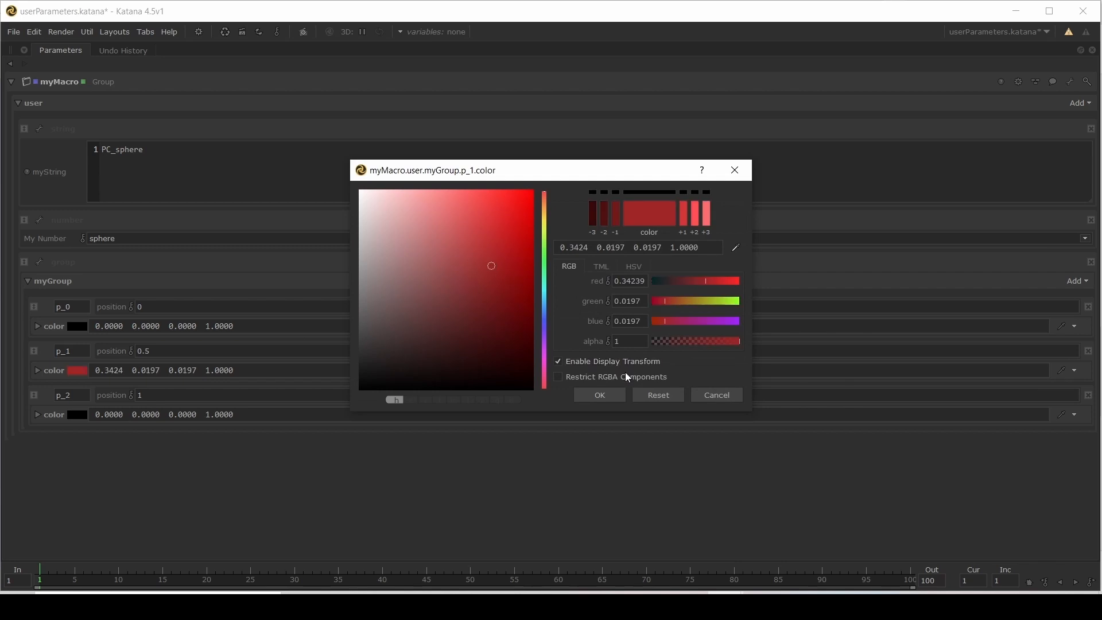
{"action": "left_click", "coordinate": [602, 397]}
{"action": "left_click", "coordinate": [76, 414]}
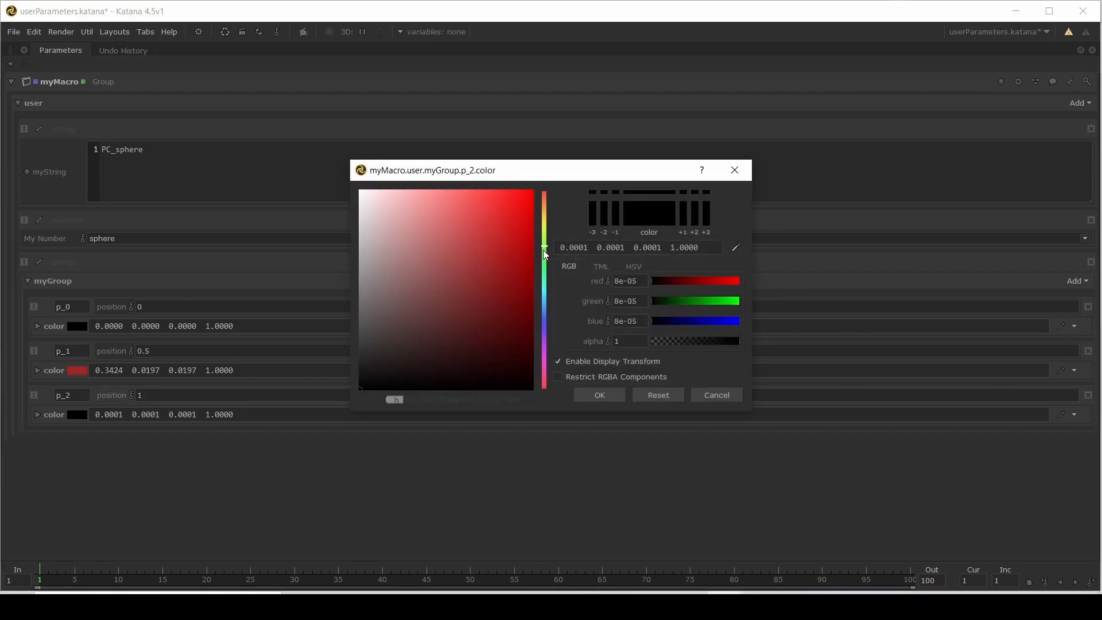
{"action": "left_click", "coordinate": [518, 264]}
{"action": "left_click", "coordinate": [545, 270]}
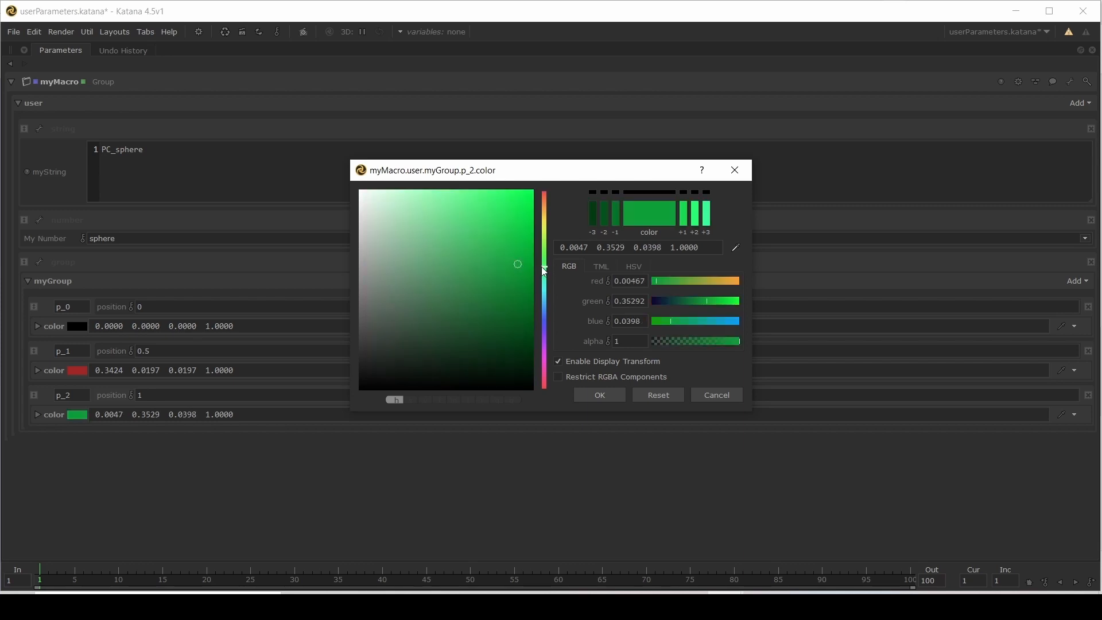
{"action": "left_click", "coordinate": [584, 400]}
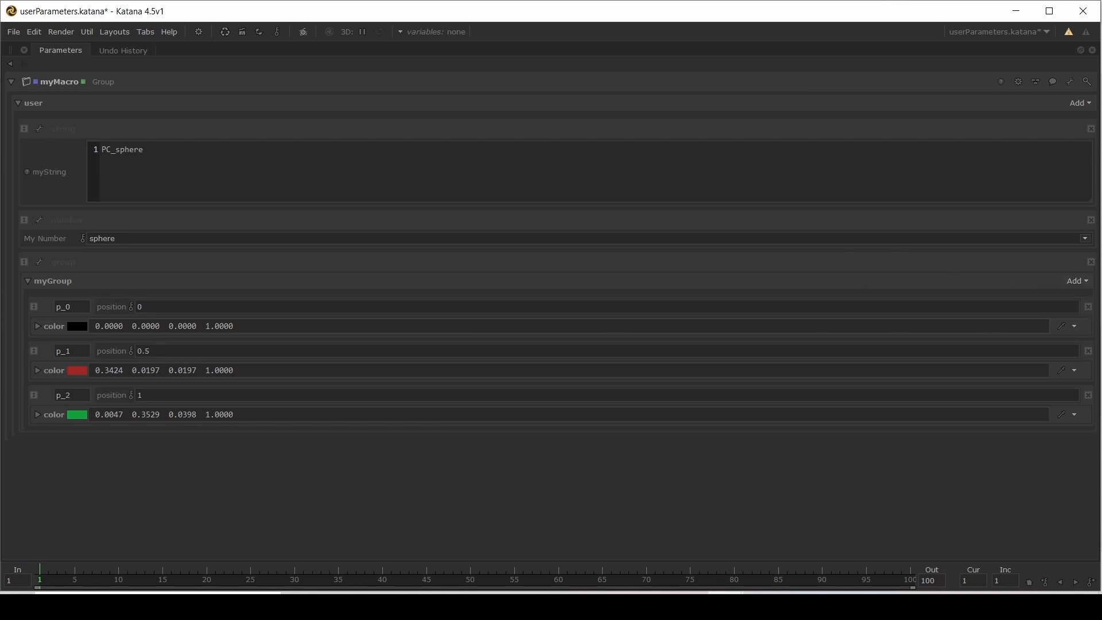
Step: Try the Color Ramp widget type on myGroup and look through the parameter types that can be added to user
{"action": "left_click", "coordinate": [40, 261]}
{"action": "mouse_move", "coordinate": [115, 295]}
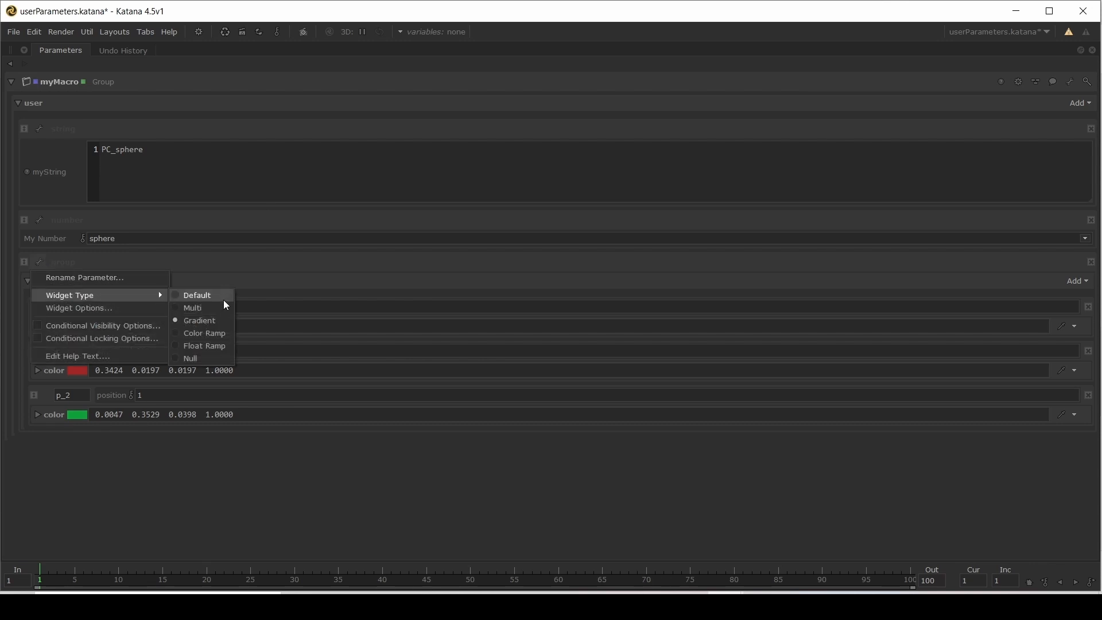
{"action": "left_click", "coordinate": [205, 338]}
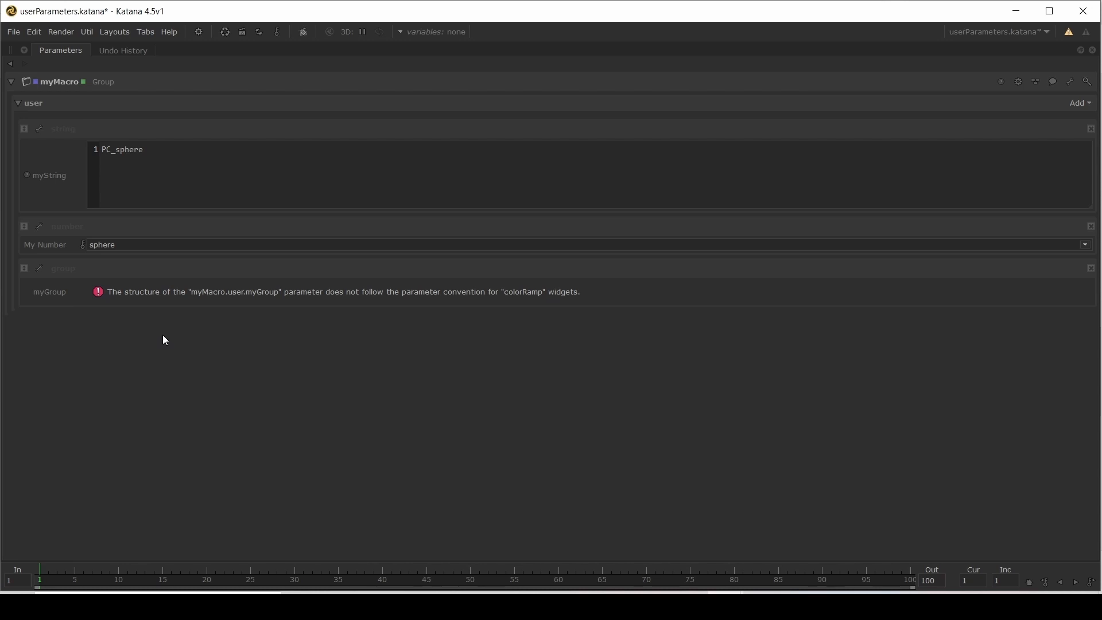
{"action": "left_click", "coordinate": [1070, 103]}
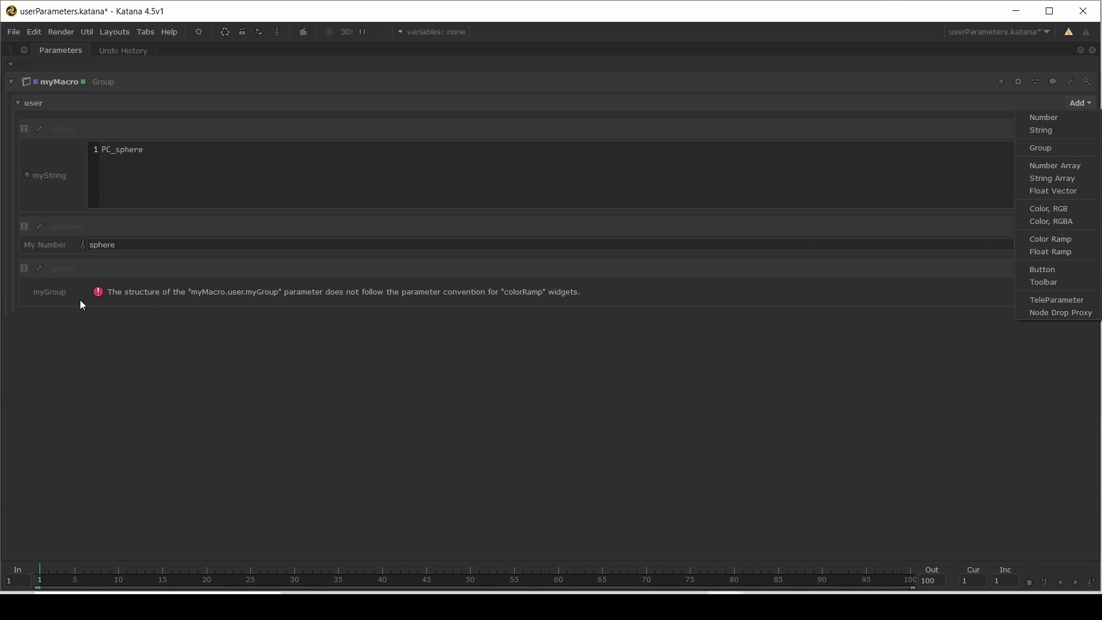
{"action": "left_click", "coordinate": [576, 341]}
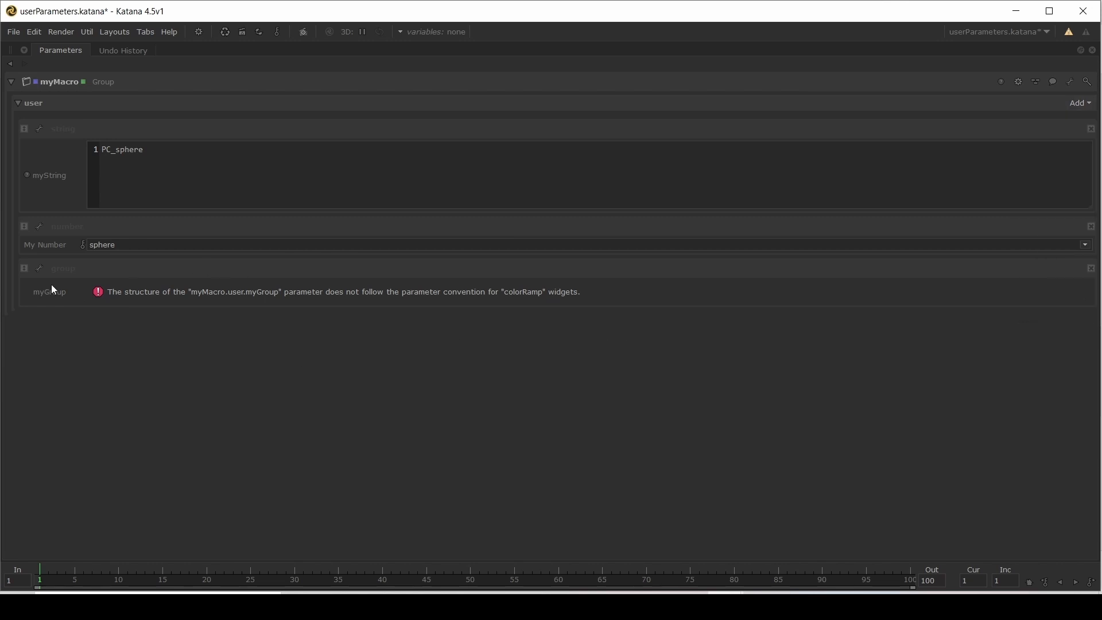
Step: Return myGroup's widget type to Default and delete myGroup from the user parameters
{"action": "left_click", "coordinate": [38, 269]}
{"action": "mouse_move", "coordinate": [45, 299]}
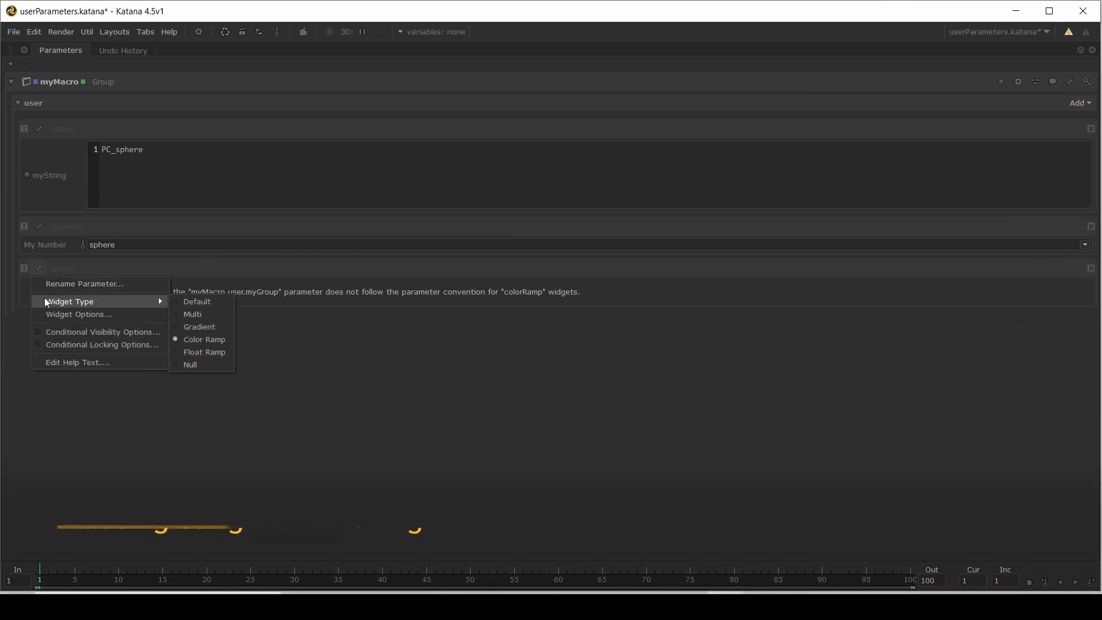
{"action": "left_click", "coordinate": [221, 301]}
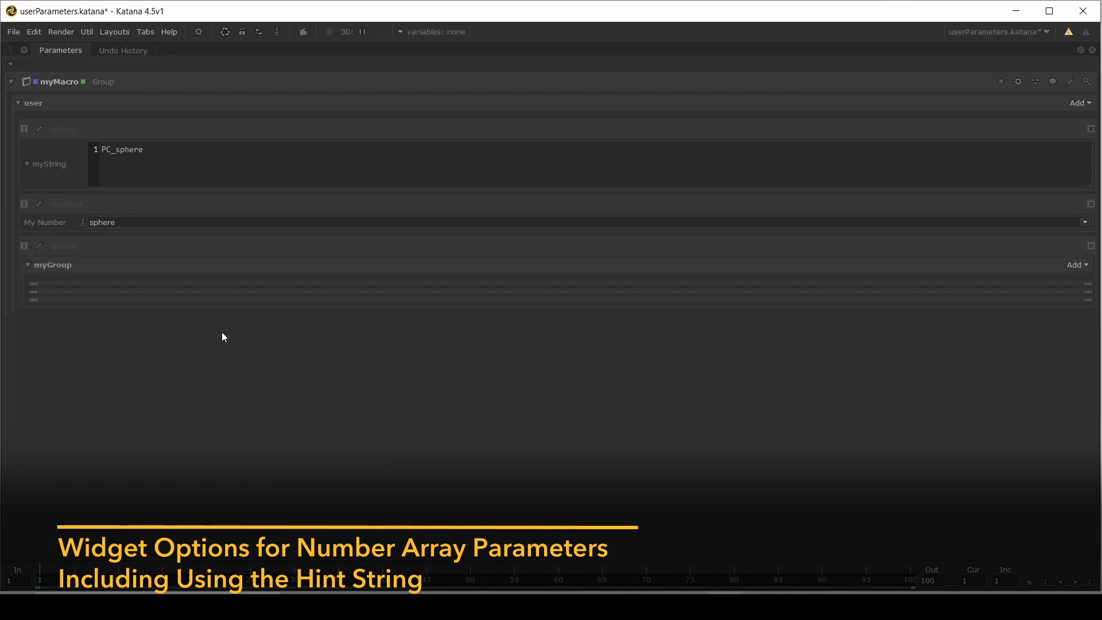
{"action": "left_click", "coordinate": [1090, 263]}
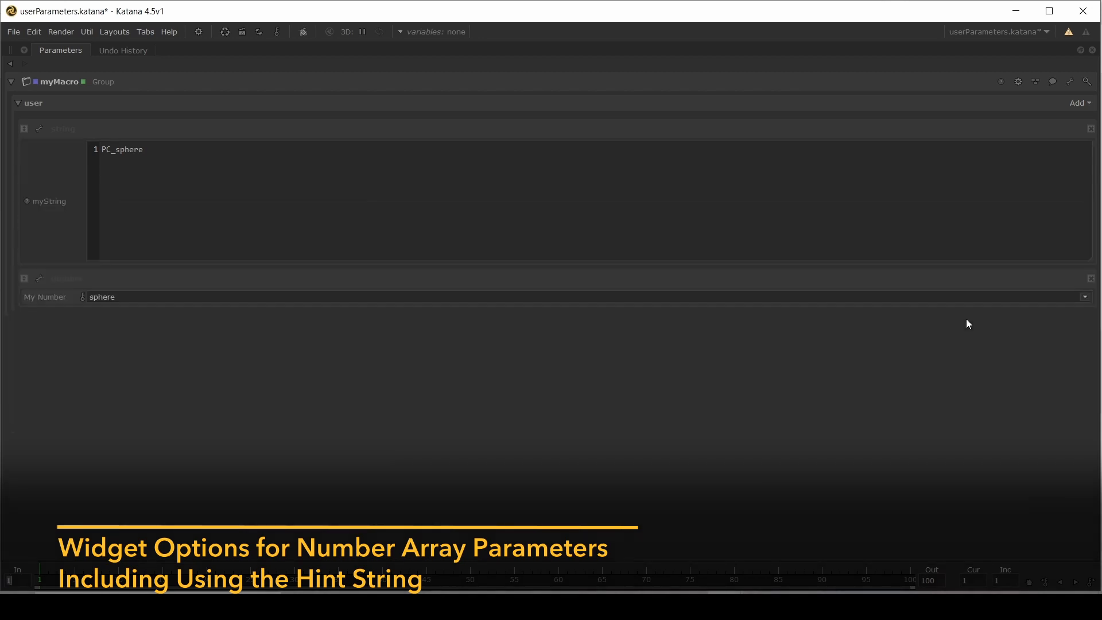
Step: Add a Number Array parameter to the user parameters and set its widget type to Color
{"action": "left_click", "coordinate": [1077, 104]}
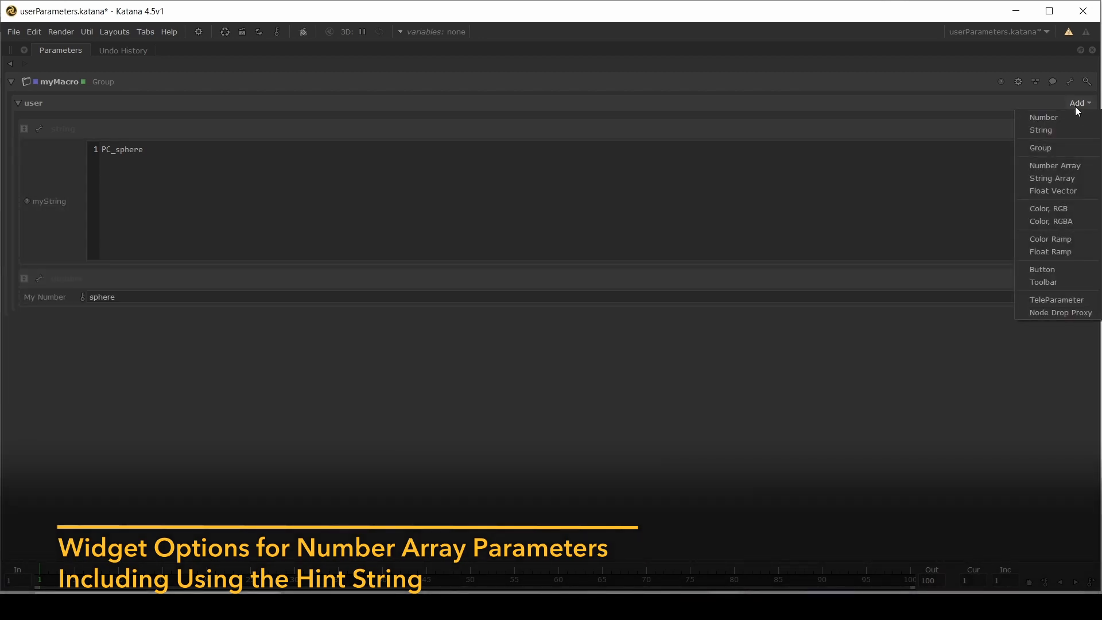
{"action": "left_click", "coordinate": [1055, 167]}
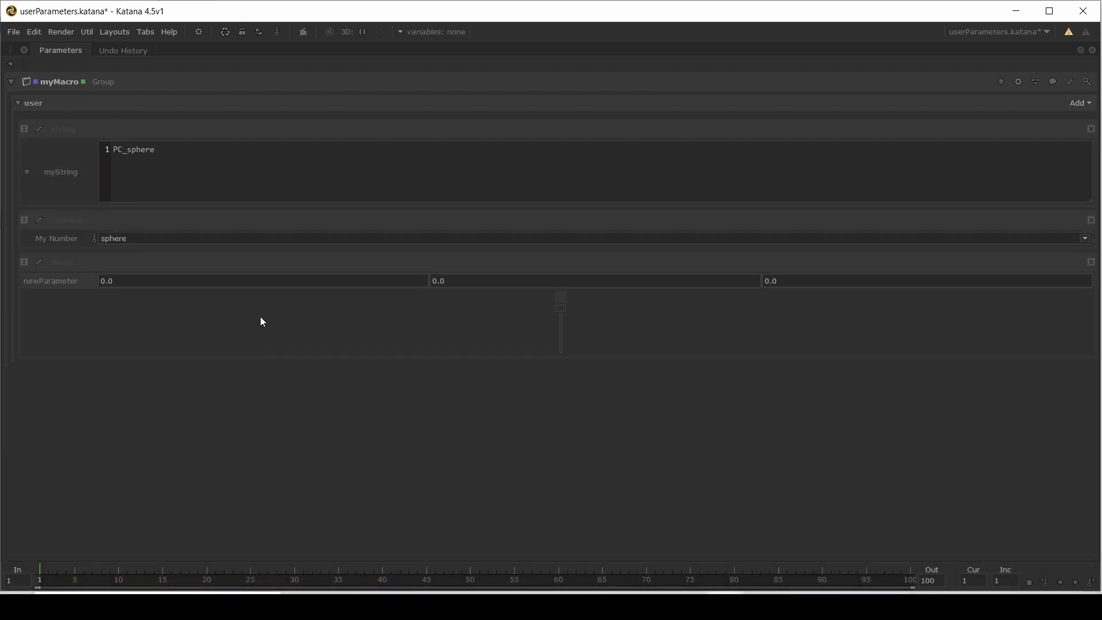
{"action": "left_click", "coordinate": [40, 263]}
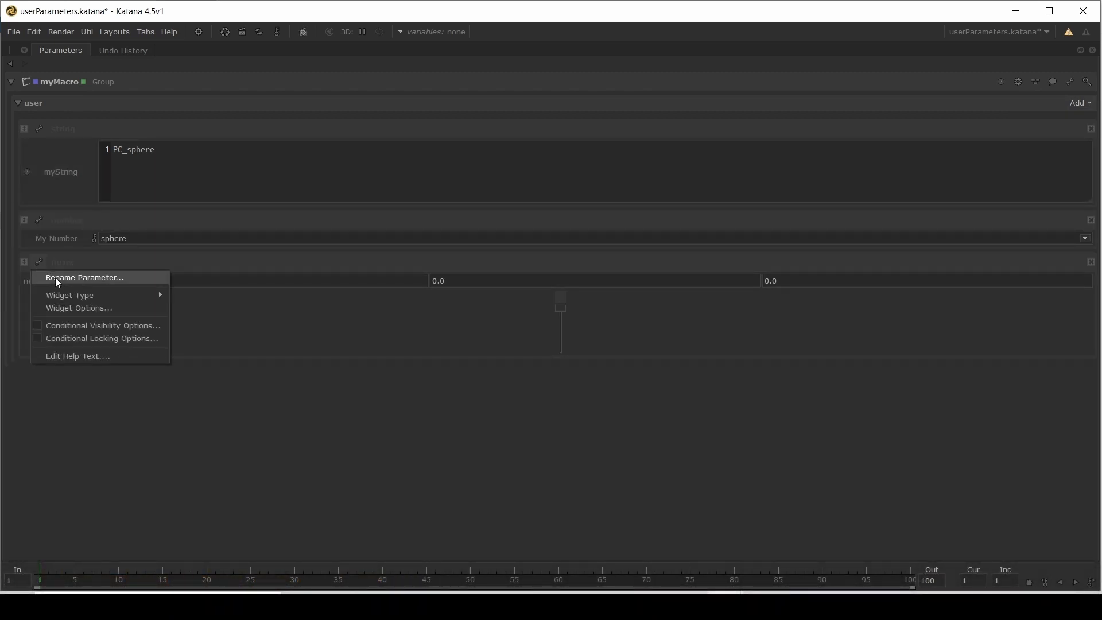
{"action": "mouse_move", "coordinate": [63, 302]}
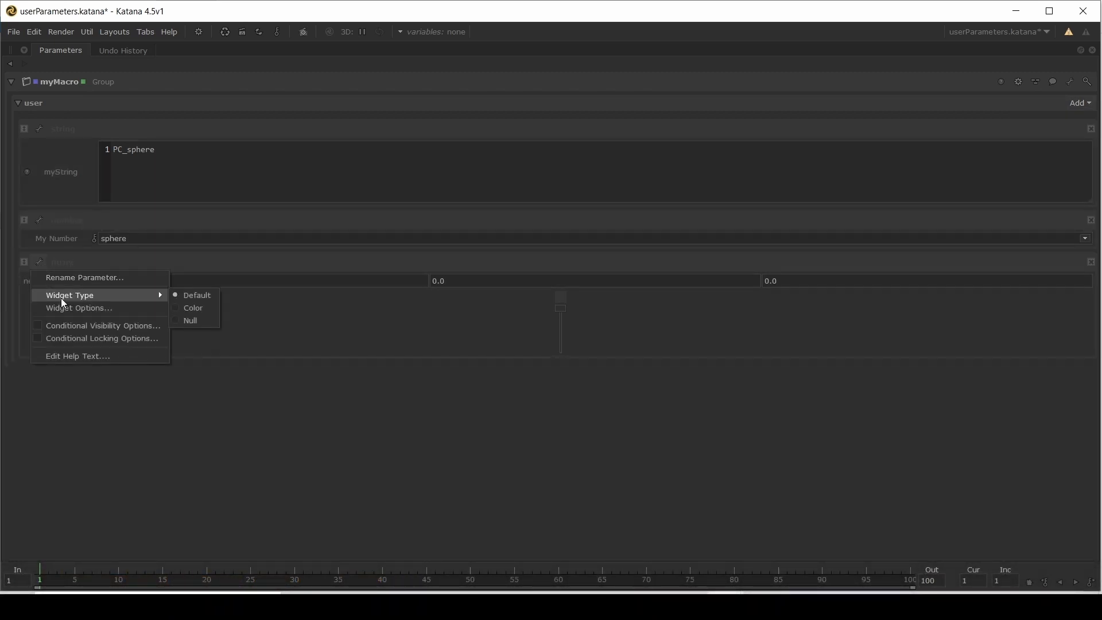
{"action": "left_click", "coordinate": [206, 311]}
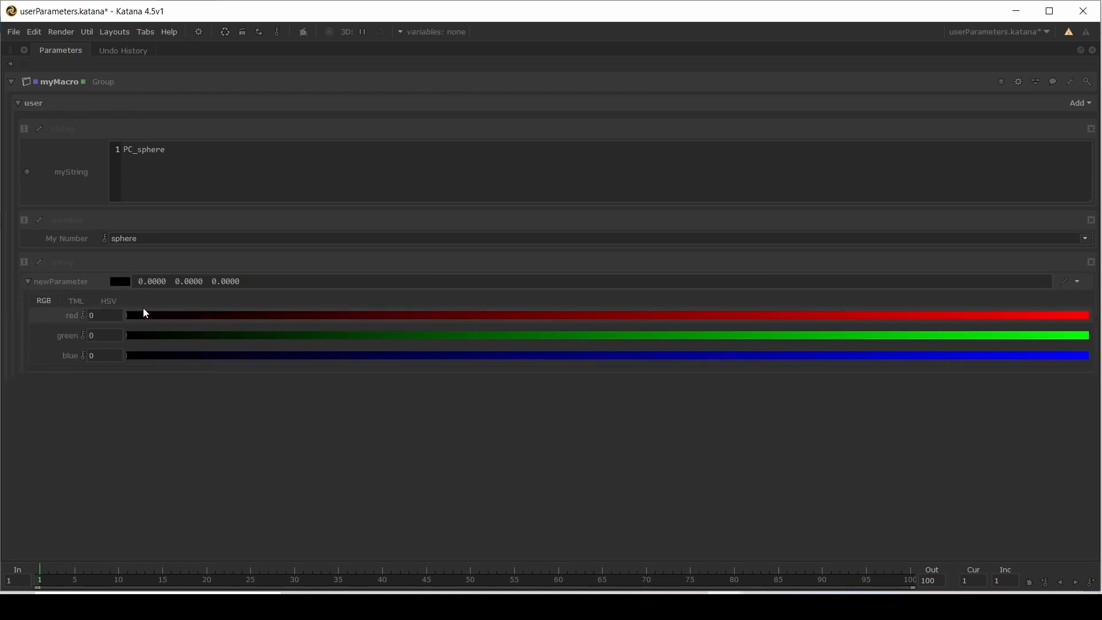
Step: Set the array's color to about 0.2377 red, 0.3318 green and 0.3455 blue
{"action": "left_click_drag", "start_coordinate": [150, 316], "coordinate": [632, 316]}
{"action": "left_click_drag", "start_coordinate": [493, 335], "coordinate": [714, 343]}
{"action": "left_click_drag", "start_coordinate": [463, 359], "coordinate": [725, 359]}
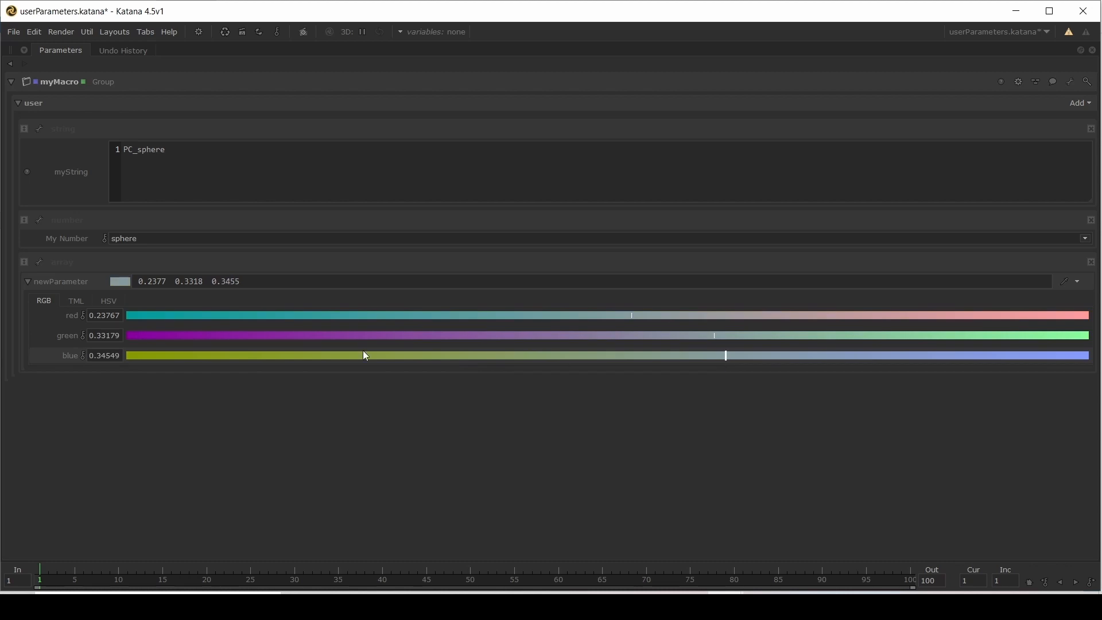
Step: Review the widget options available for the number array's Color widget
{"action": "left_click", "coordinate": [39, 263]}
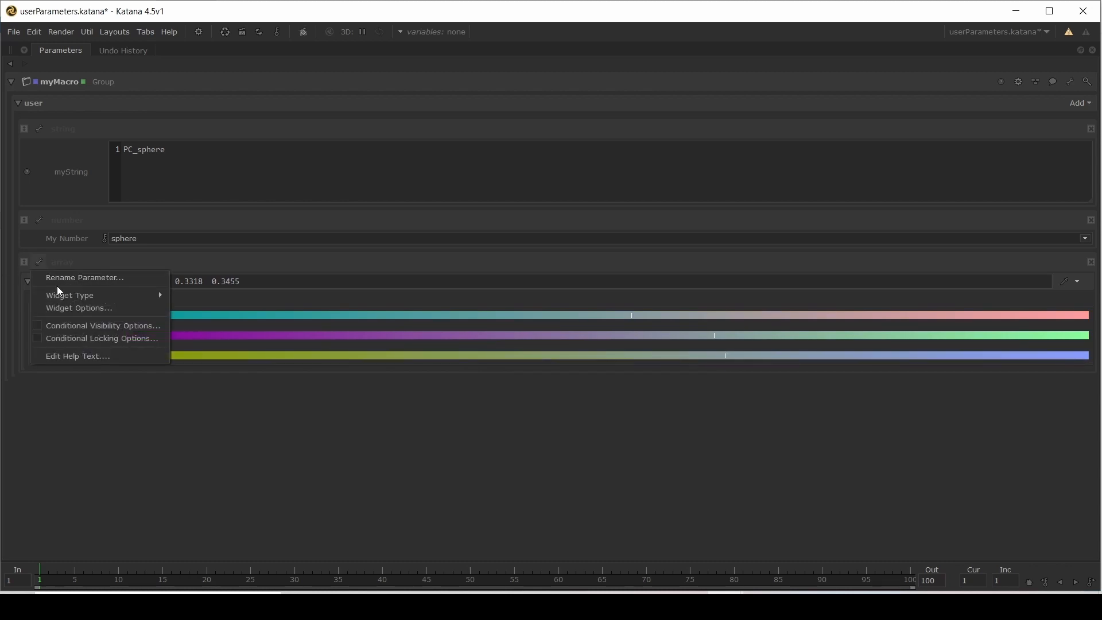
{"action": "left_click", "coordinate": [62, 308]}
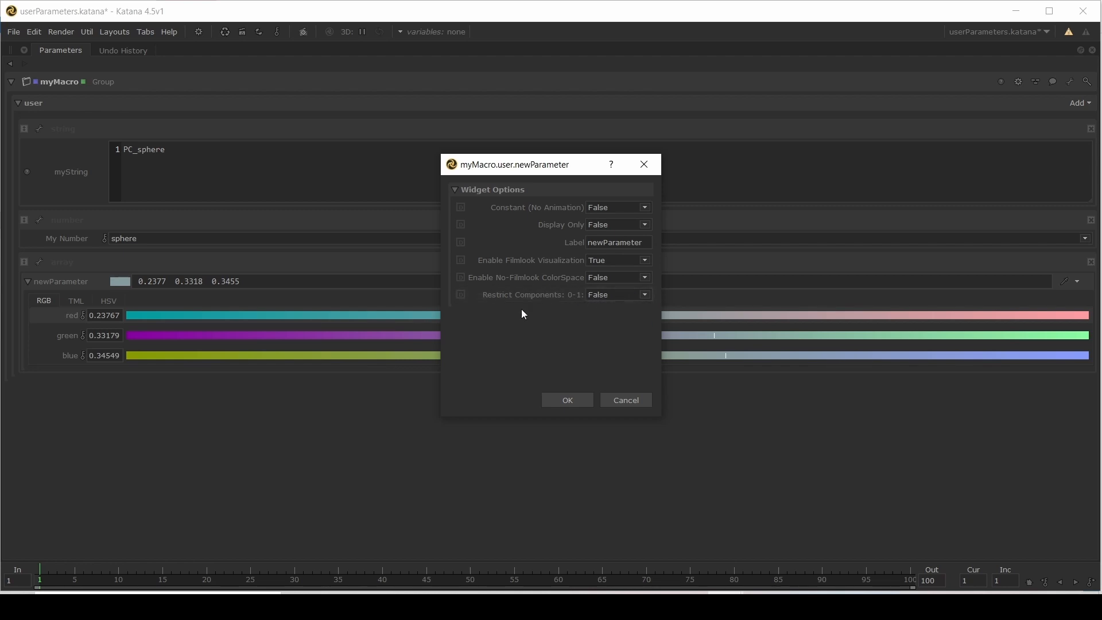
{"action": "left_click", "coordinate": [567, 400]}
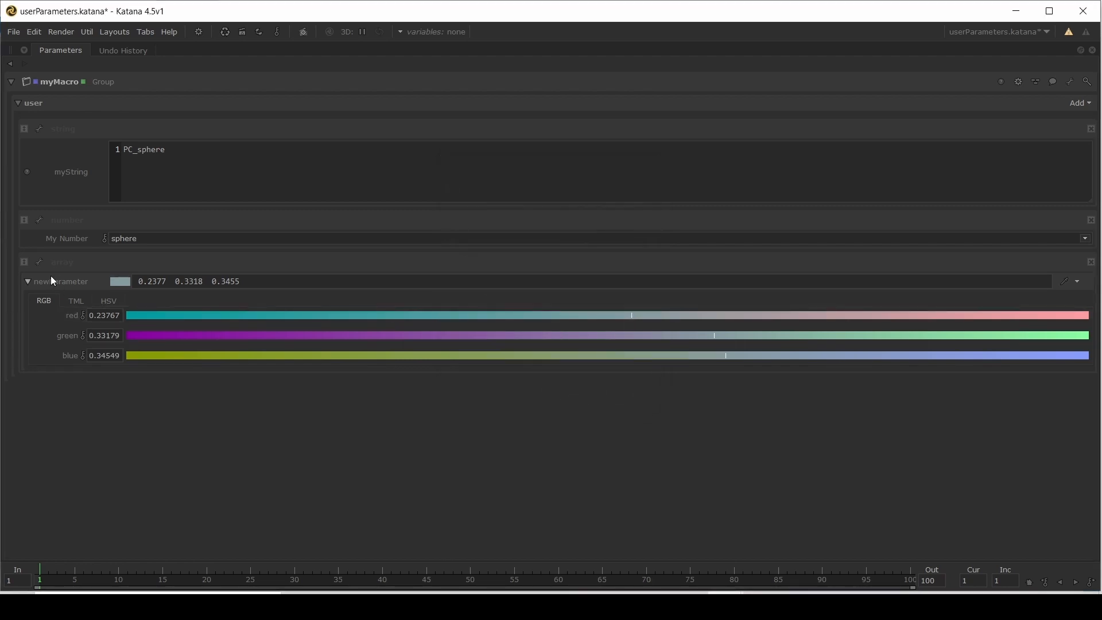
Step: Set the number array's widget type back to Default
{"action": "right_click", "coordinate": [35, 273]}
{"action": "mouse_move", "coordinate": [57, 297]}
{"action": "left_click", "coordinate": [189, 295]}
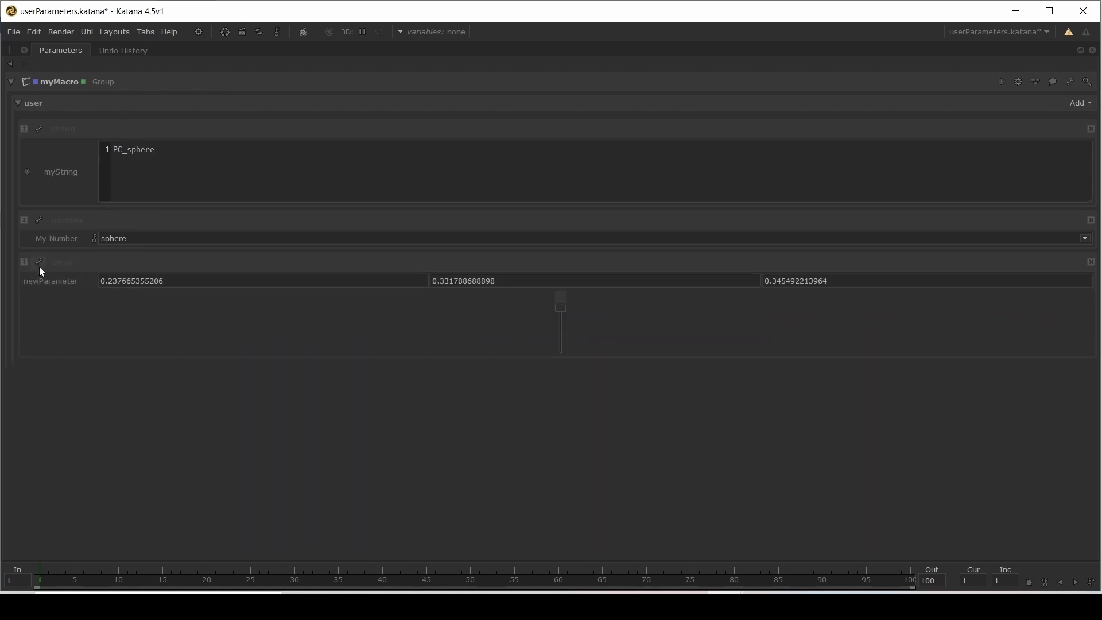
Step: Set the number array's size to 4 rows and 4 columns in its widget options, and finish editing the user parameters
{"action": "left_click", "coordinate": [39, 263]}
{"action": "left_click", "coordinate": [59, 309]}
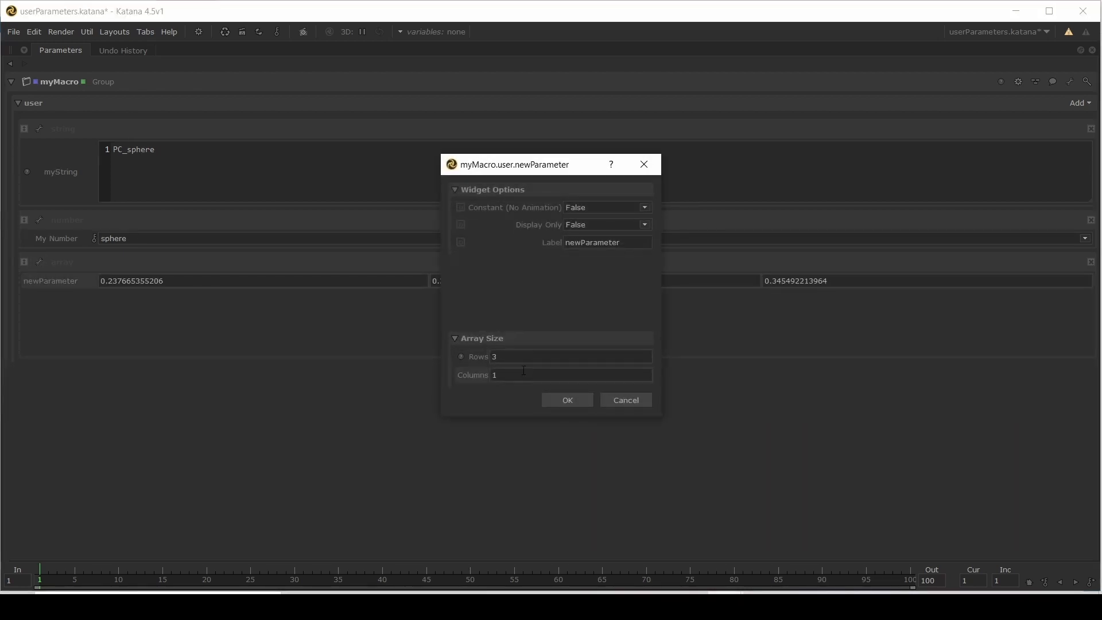
{"action": "left_click_drag", "start_coordinate": [522, 374], "coordinate": [463, 374]}
{"action": "type", "text": "4"}
{"action": "key", "text": "shift+Tab"}
{"action": "type", "text": "4"}
{"action": "left_click", "coordinate": [577, 404]}
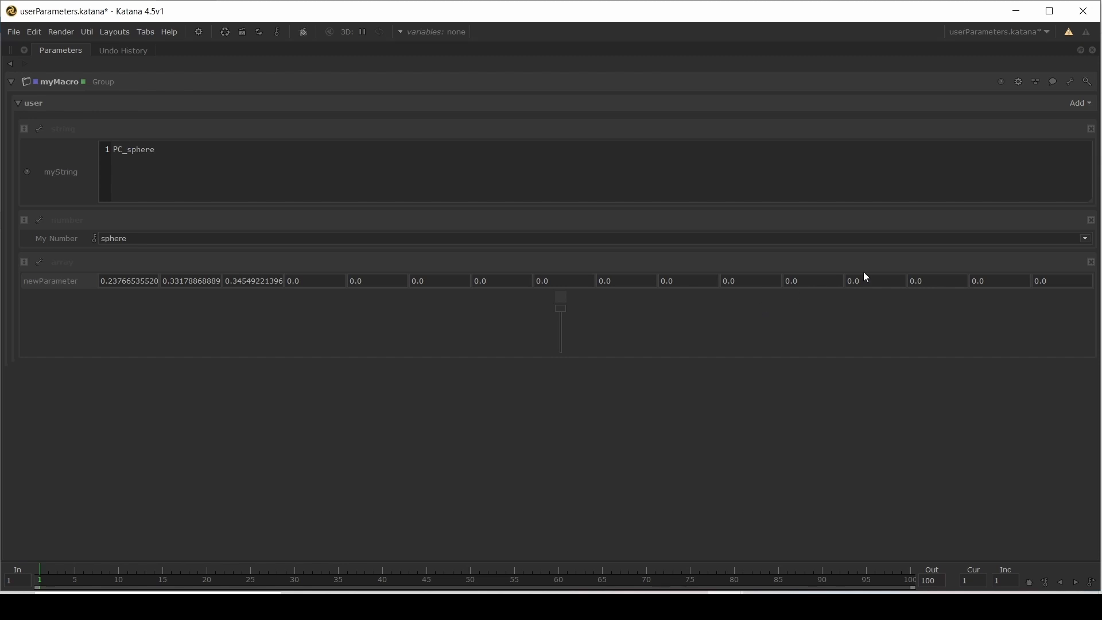
{"action": "left_click", "coordinate": [1070, 83]}
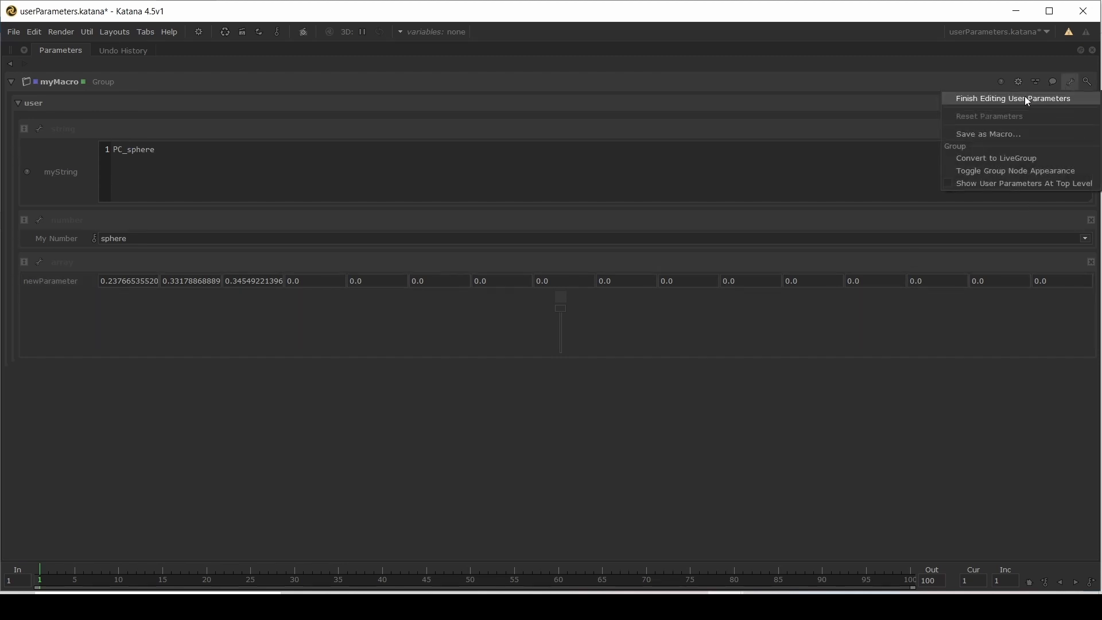
{"action": "left_click", "coordinate": [1026, 99]}
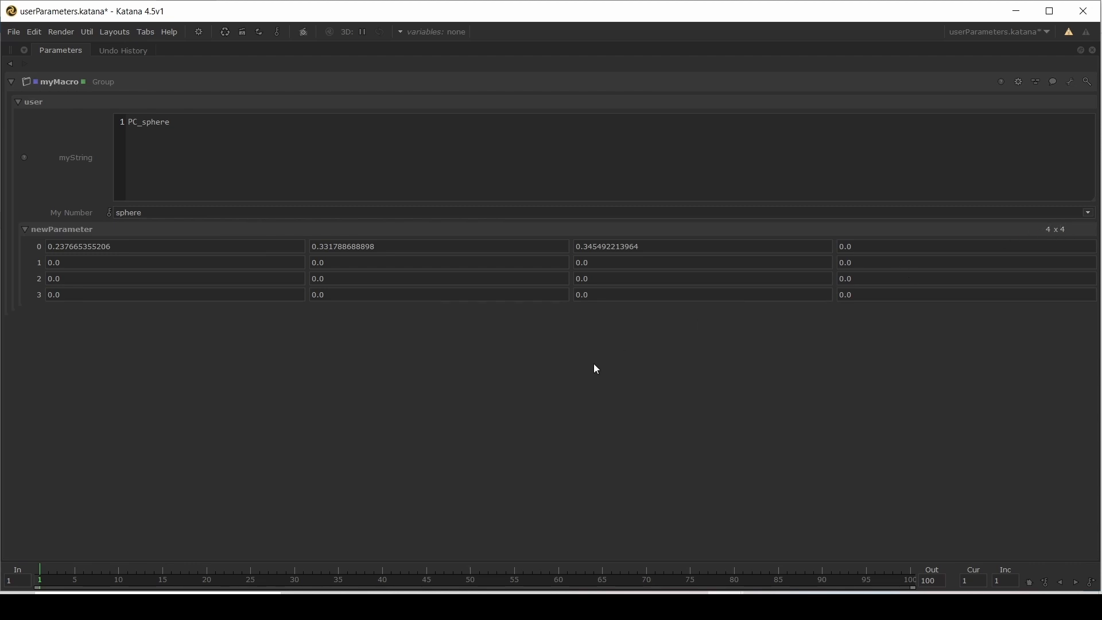
Step: Show the AttributeSet node's parameters and resize its numberValue array to 1 row by 5 columns
{"action": "key", "text": "space"}
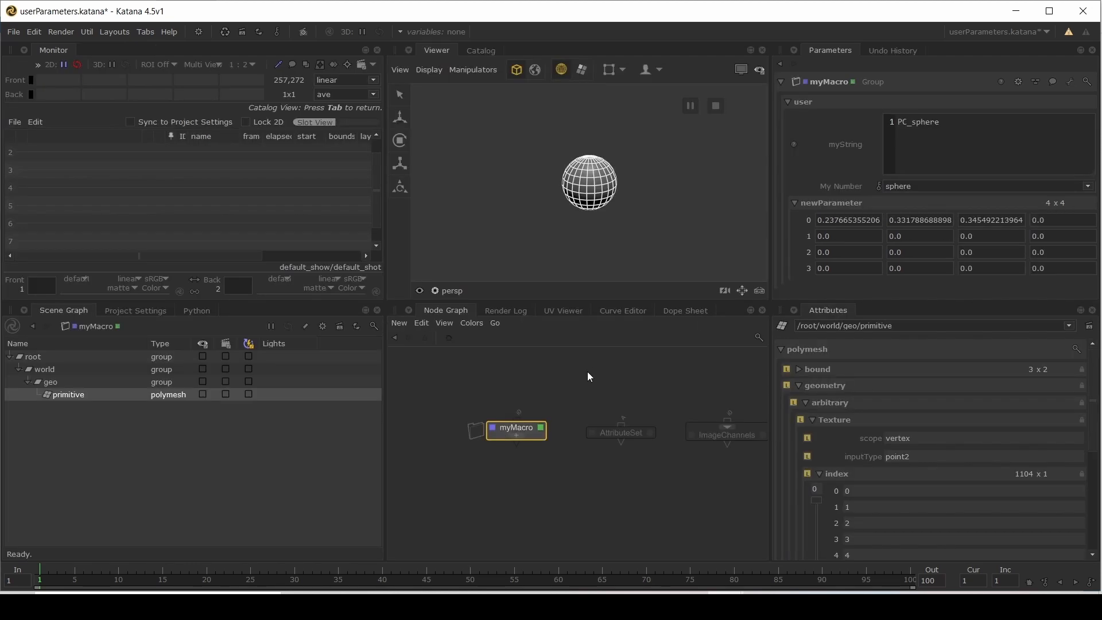
{"action": "left_click", "coordinate": [650, 433]}
{"action": "key", "text": "space"}
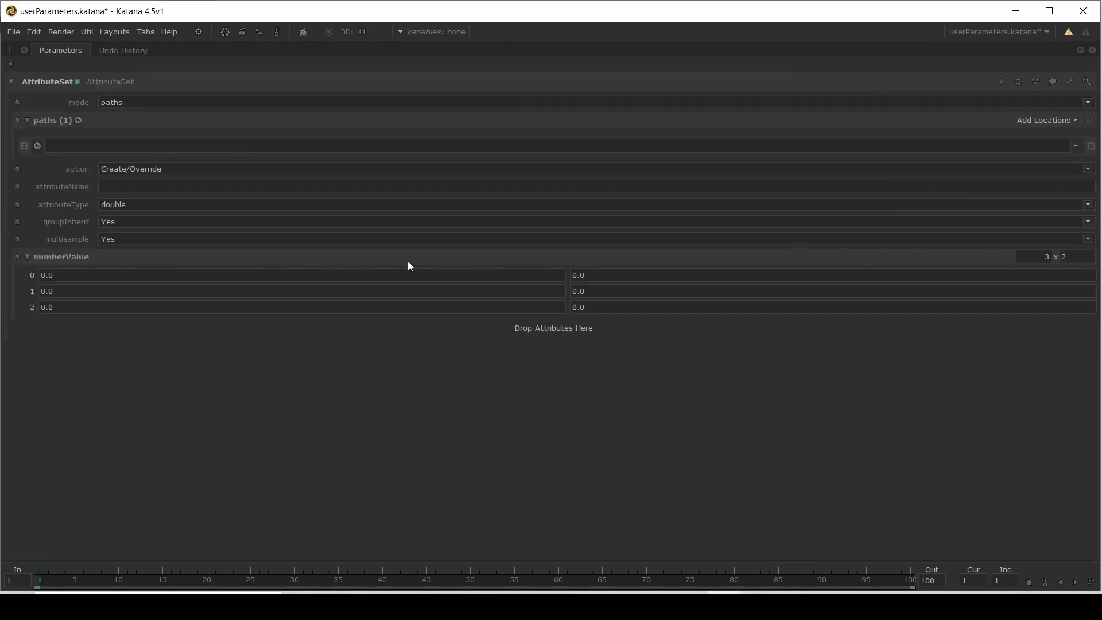
{"action": "left_click_drag", "start_coordinate": [1074, 262], "coordinate": [1051, 258]}
{"action": "type", "text": "5"}
{"action": "left_click", "coordinate": [1036, 257]}
{"action": "left_click_drag", "start_coordinate": [1047, 256], "coordinate": [1053, 257]}
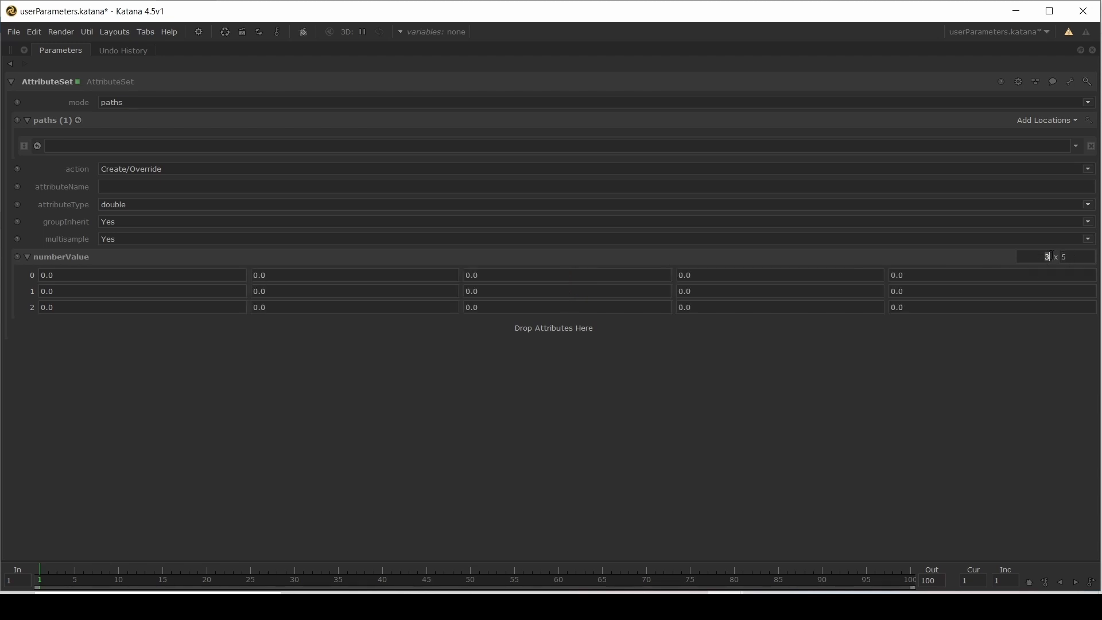
{"action": "type", "text": "1"}
{"action": "left_click", "coordinate": [1023, 329]}
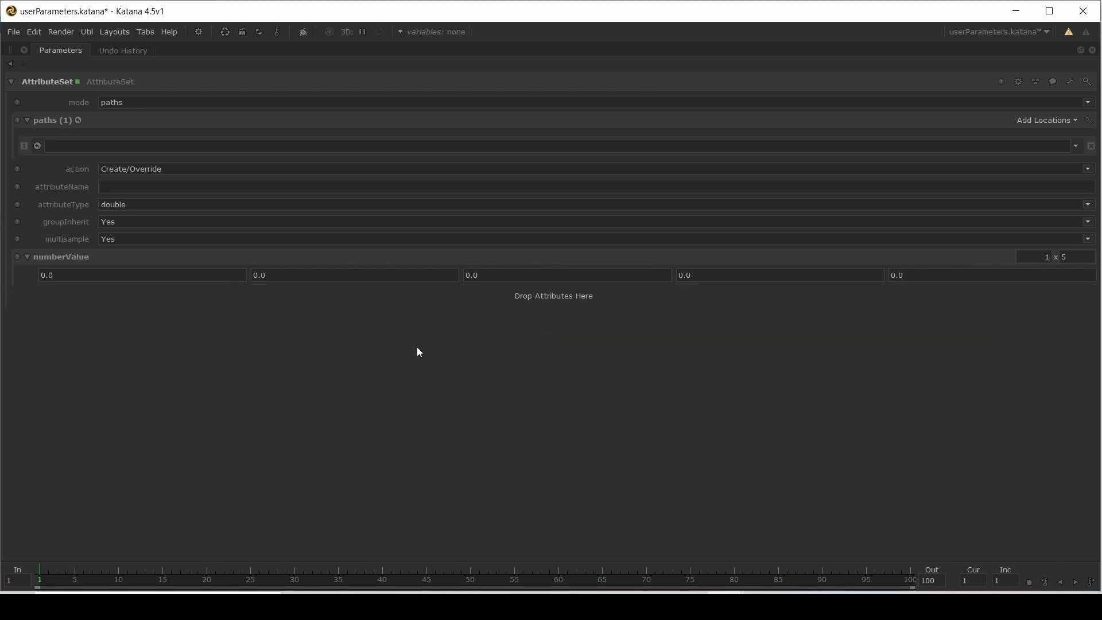
Step: Edit myMacro's user parameters alongside the AttributeSet parameters and copy AttributeSet's numberValue array into the user group
{"action": "key", "text": "space"}
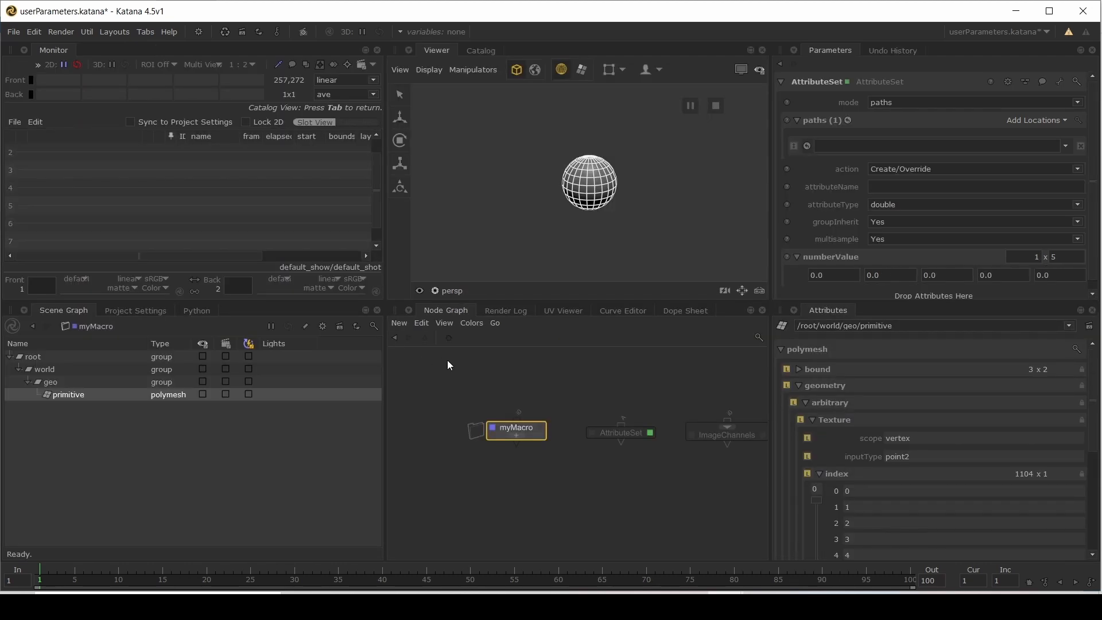
{"action": "left_click", "coordinate": [542, 428]}
{"action": "key", "text": "space"}
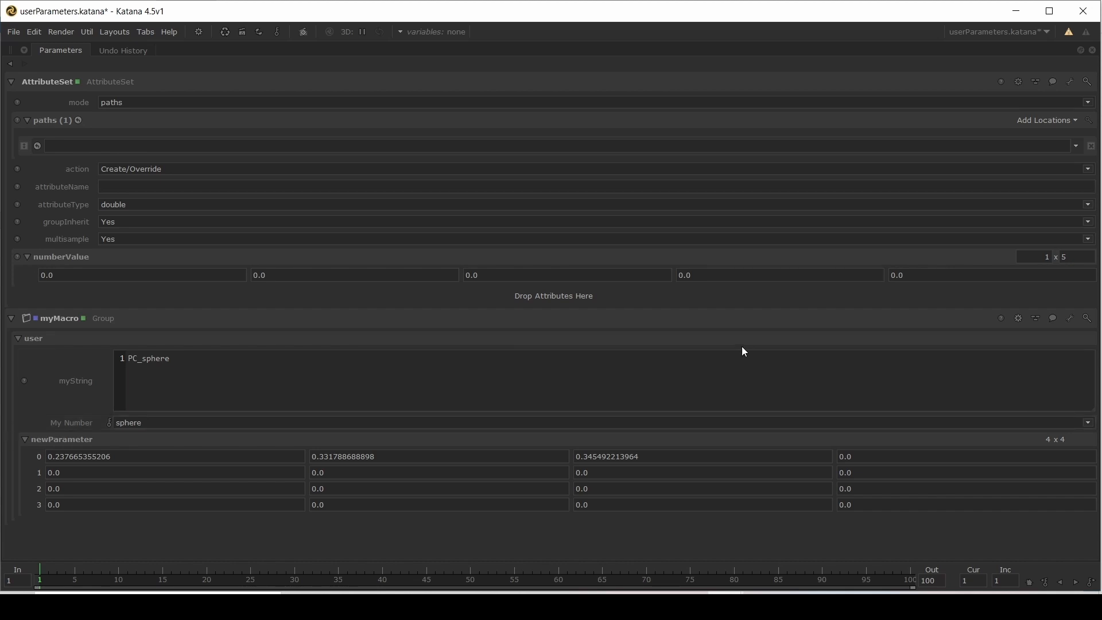
{"action": "left_click", "coordinate": [1071, 319]}
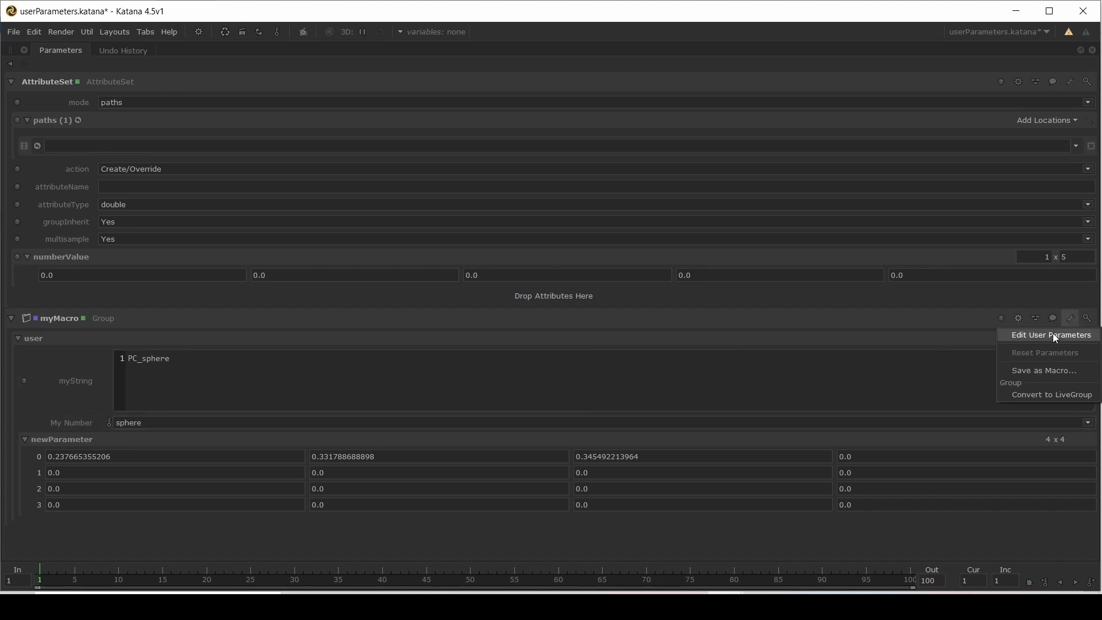
{"action": "left_click", "coordinate": [1053, 333]}
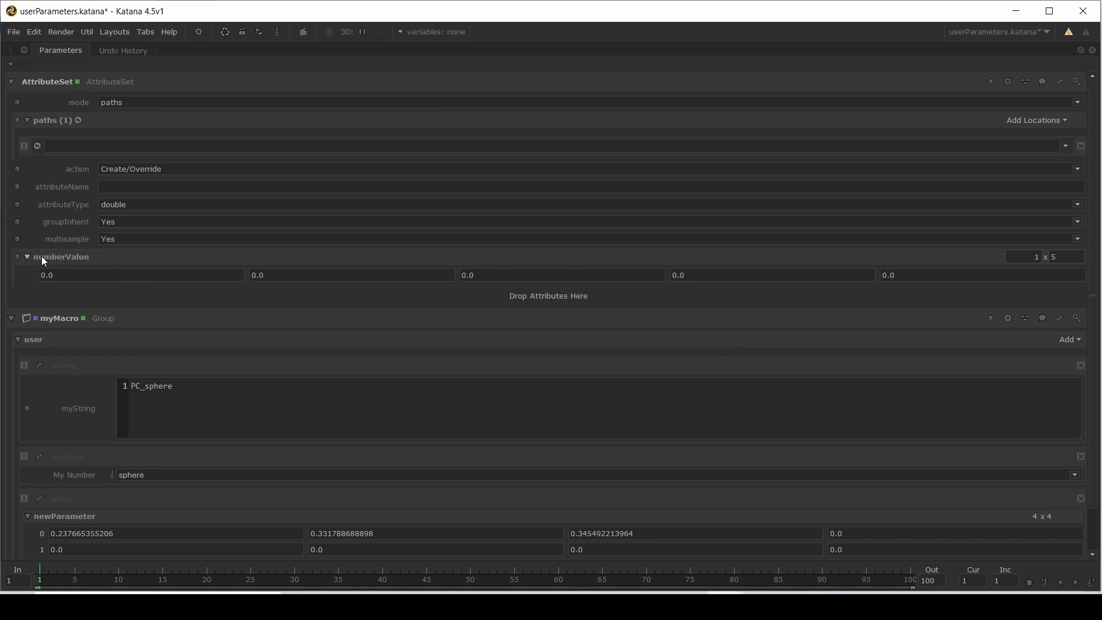
{"action": "left_click_drag", "start_coordinate": [42, 256], "coordinate": [1069, 346]}
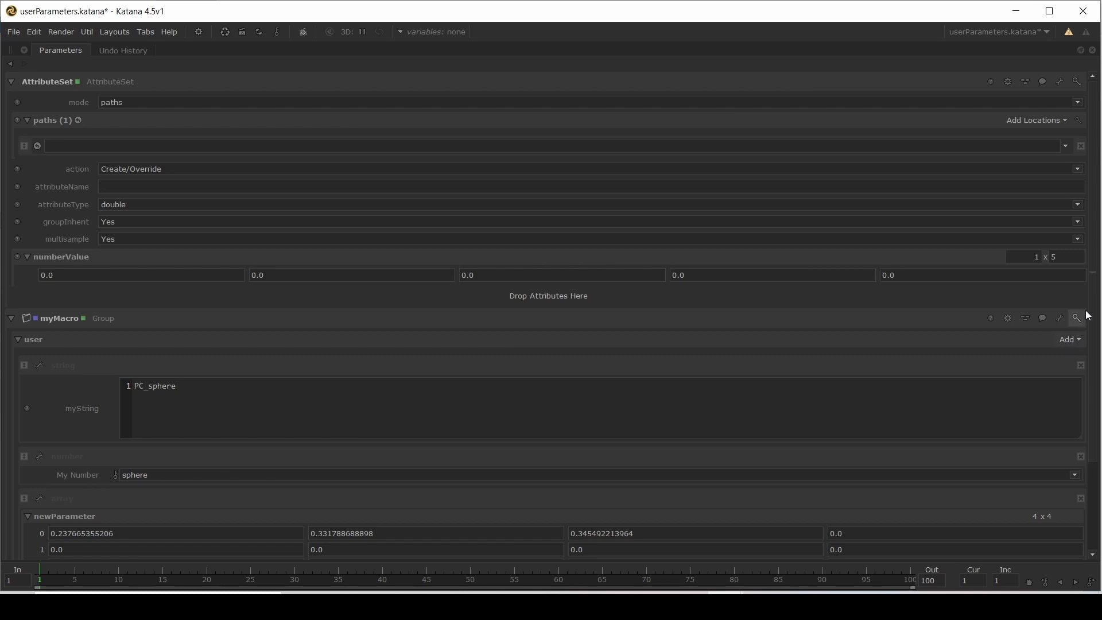
Step: Remove all conditional visibility conditions from the numberValue array copied into myMacro's user parameters
{"action": "scroll", "coordinate": [1092, 399], "scroll_direction": "down", "scroll_amount": 3}
{"action": "scroll", "coordinate": [1093, 402], "scroll_direction": "down", "scroll_amount": 1}
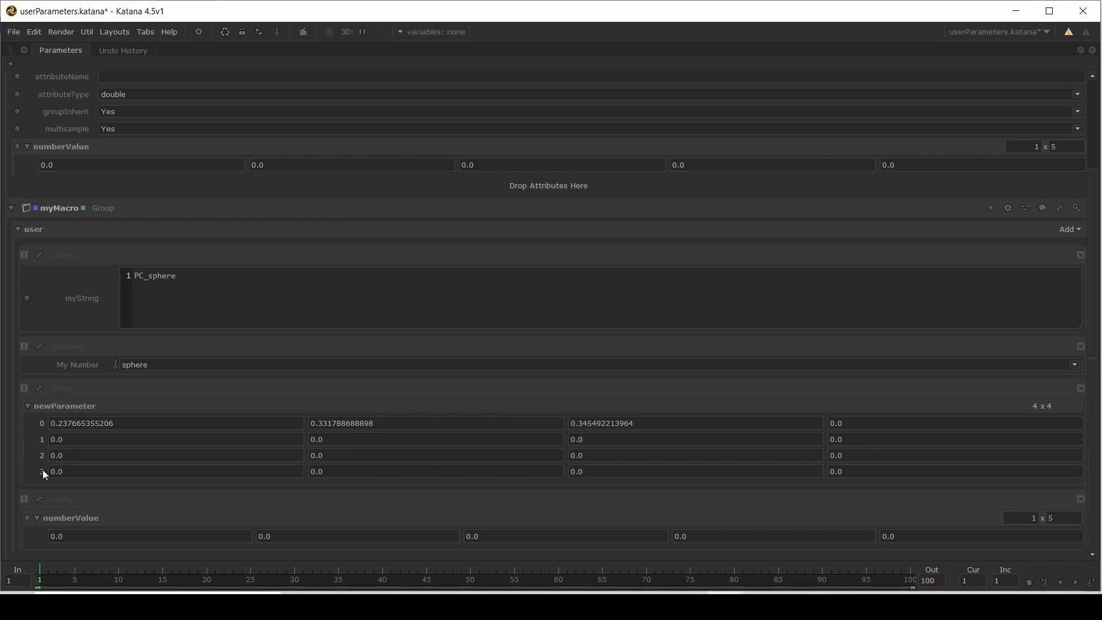
{"action": "left_click", "coordinate": [39, 501]}
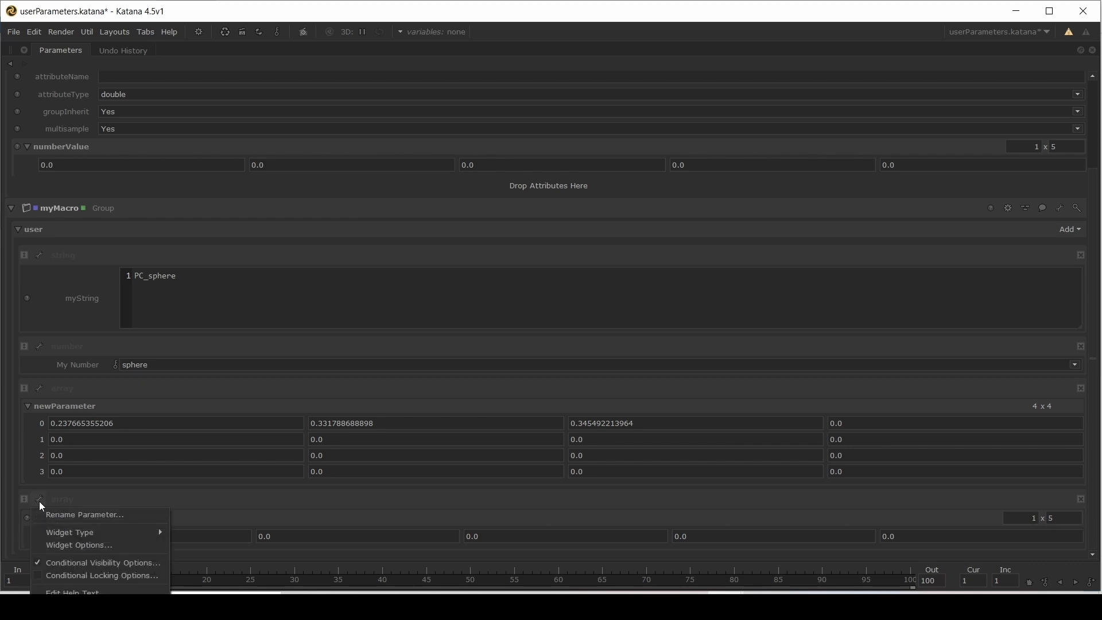
{"action": "left_click", "coordinate": [73, 565]}
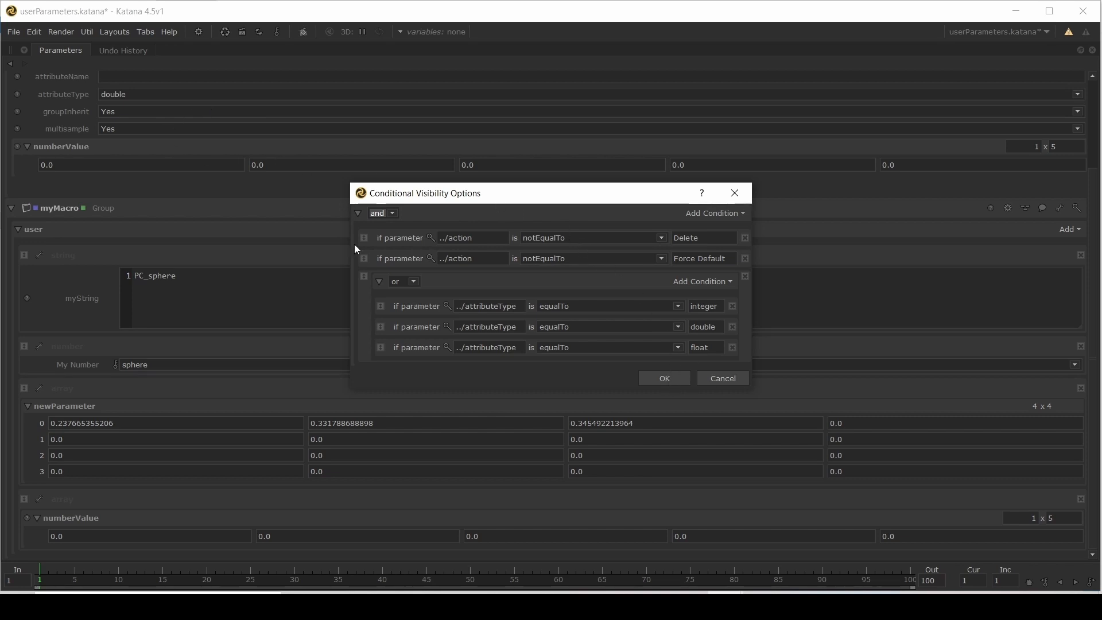
{"action": "left_click", "coordinate": [745, 238]}
{"action": "left_click", "coordinate": [742, 237]}
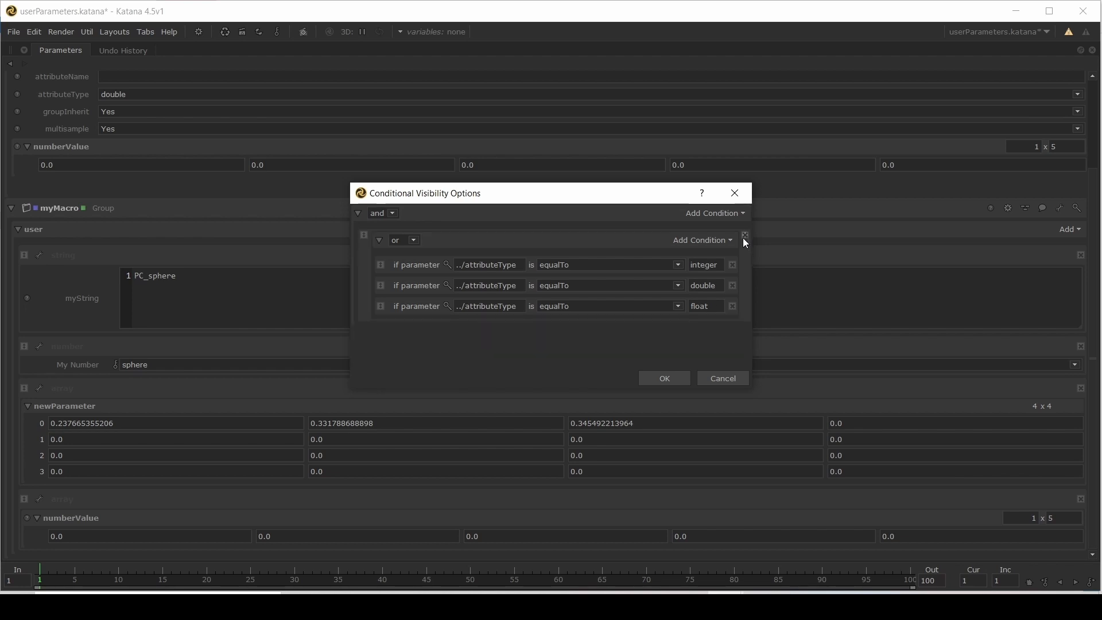
{"action": "left_click", "coordinate": [743, 238]}
{"action": "left_click", "coordinate": [663, 378]}
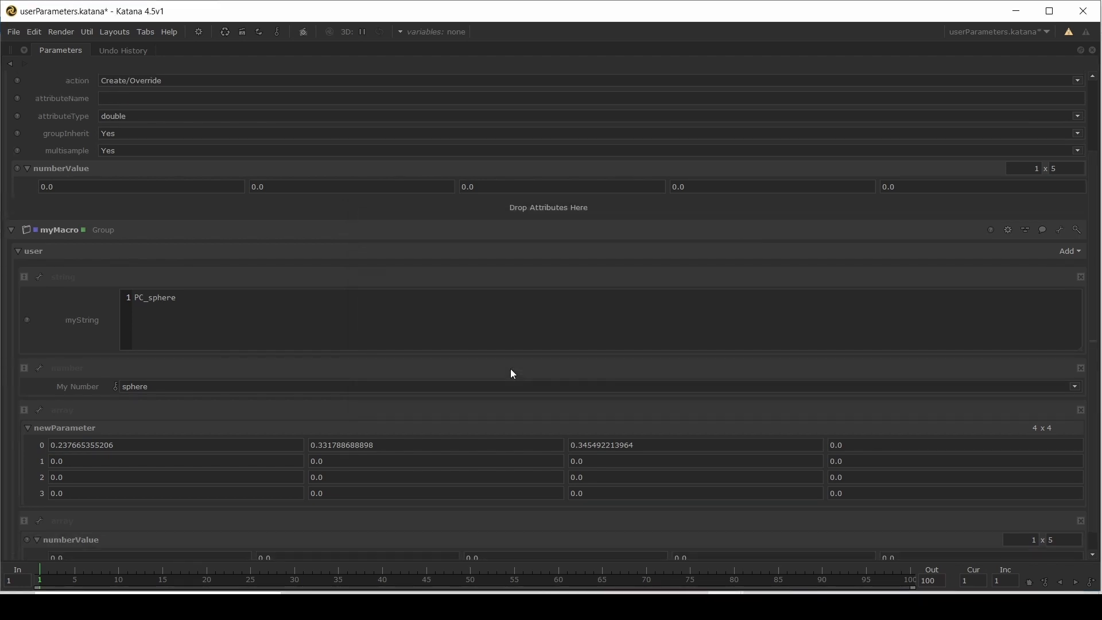
Step: In the Python editor, assign myMacro's user.numberValue parameter reference to a variable named param and run the line
{"action": "scroll", "coordinate": [274, 497], "scroll_direction": "down", "scroll_amount": 1}
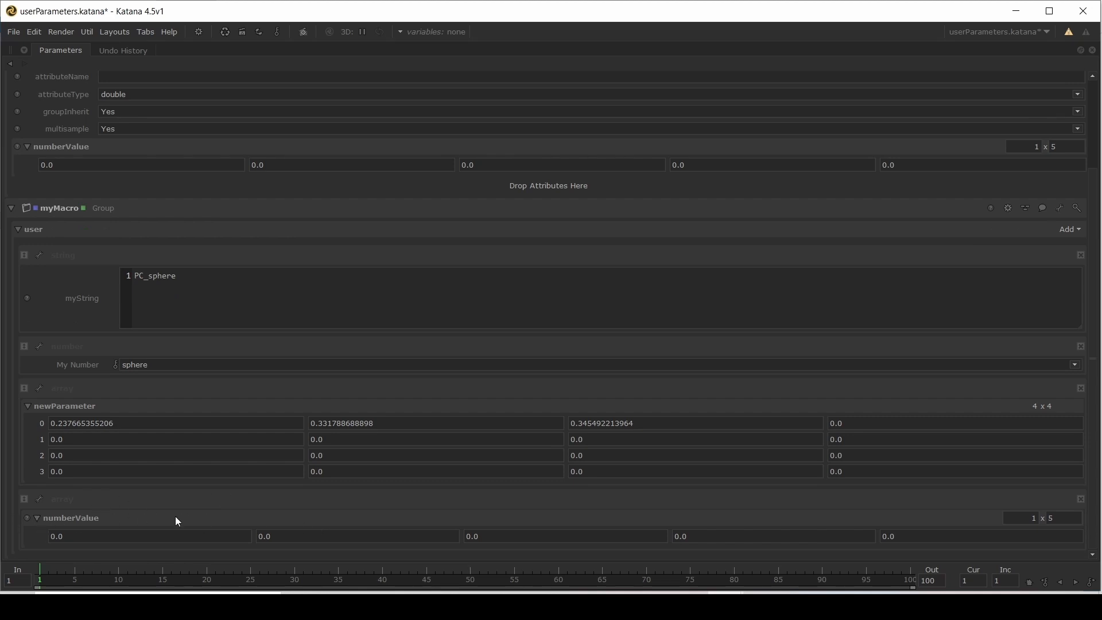
{"action": "key", "text": "space"}
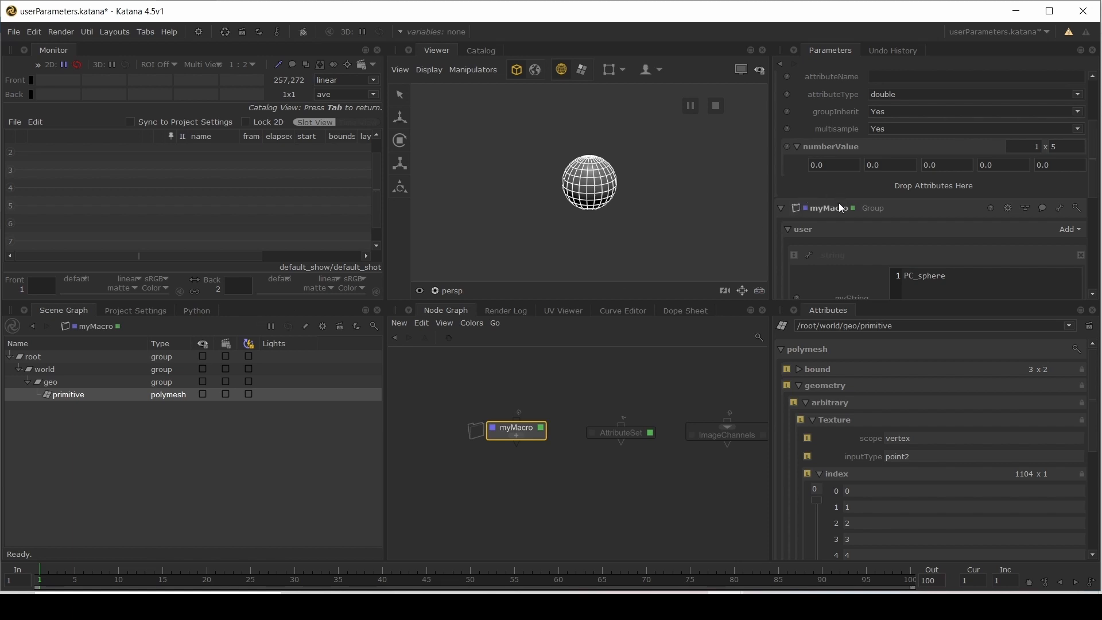
{"action": "scroll", "coordinate": [841, 208], "scroll_direction": "down", "scroll_amount": 9}
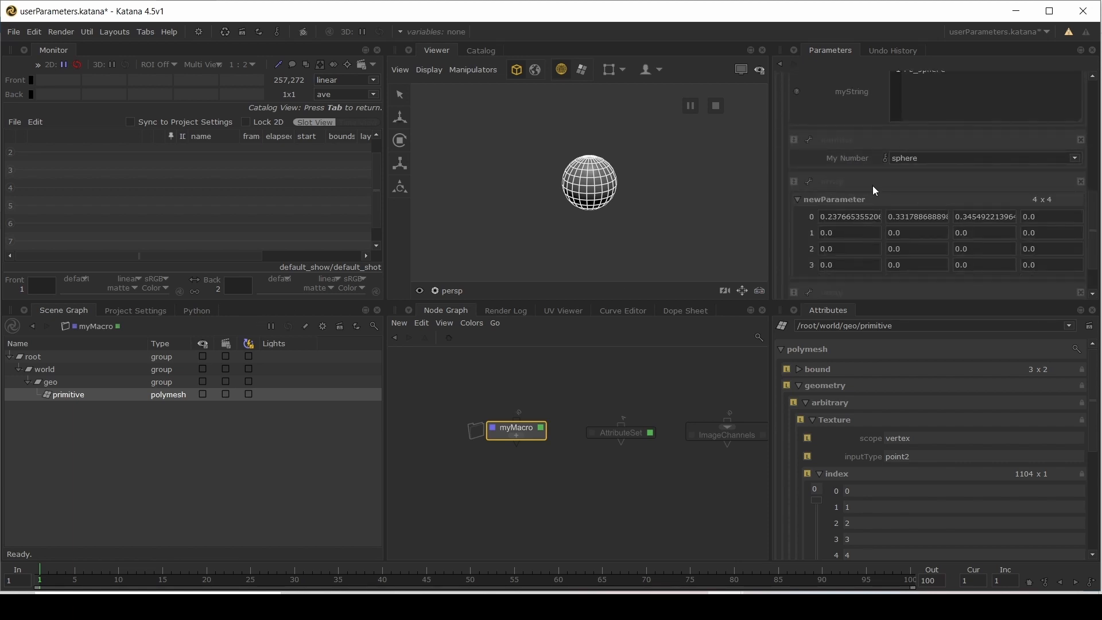
{"action": "scroll", "coordinate": [856, 178], "scroll_direction": "down", "scroll_amount": 2}
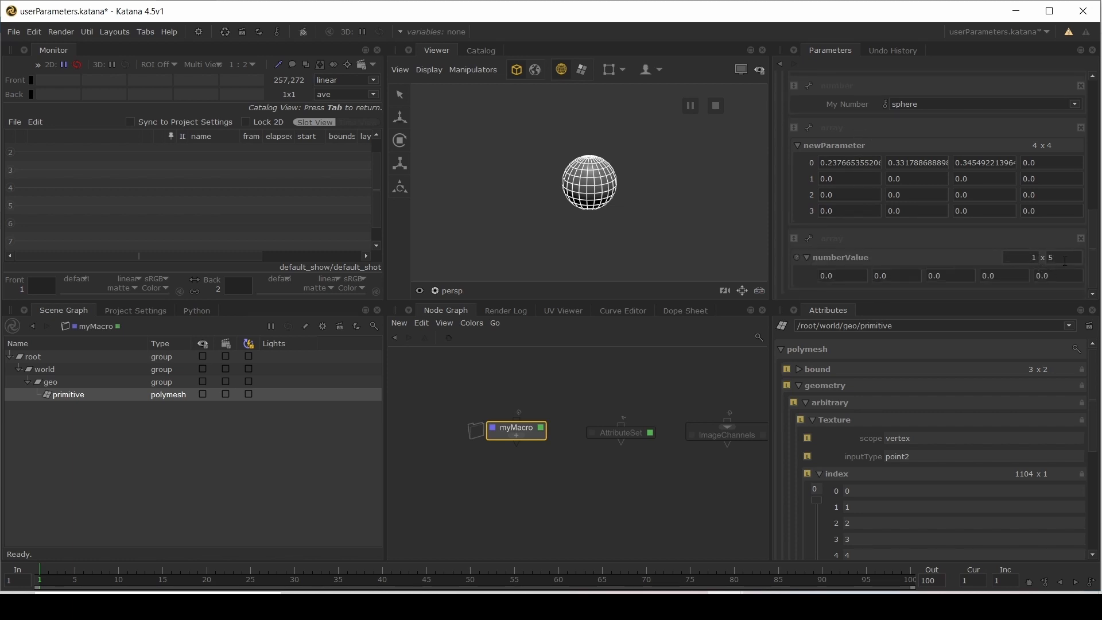
{"action": "left_click", "coordinate": [197, 312]}
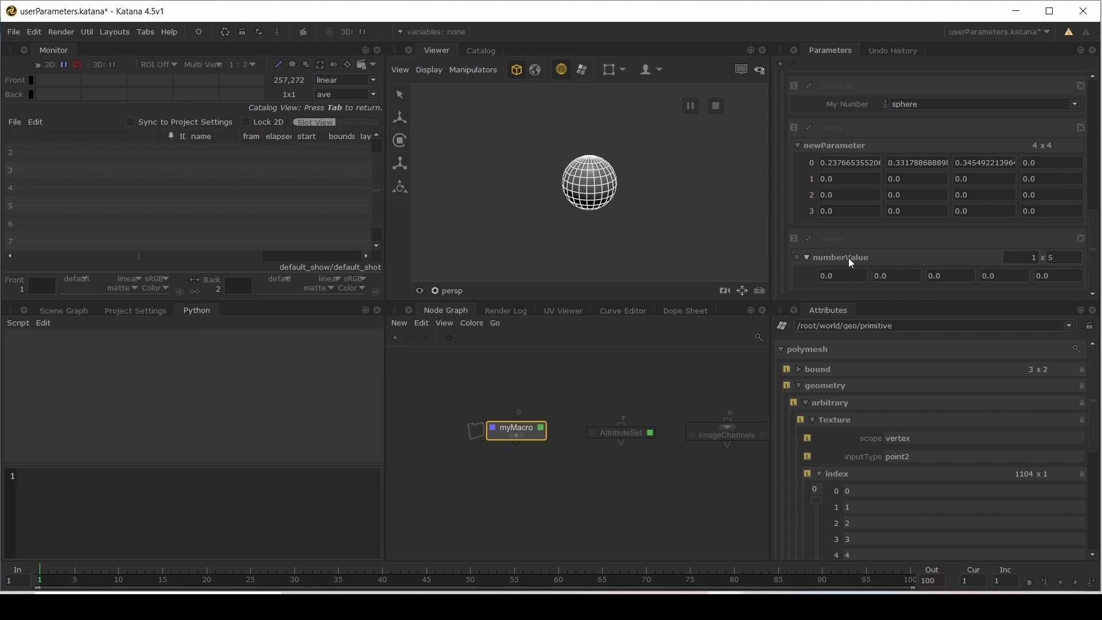
{"action": "left_click_drag", "start_coordinate": [849, 257], "coordinate": [126, 488]}
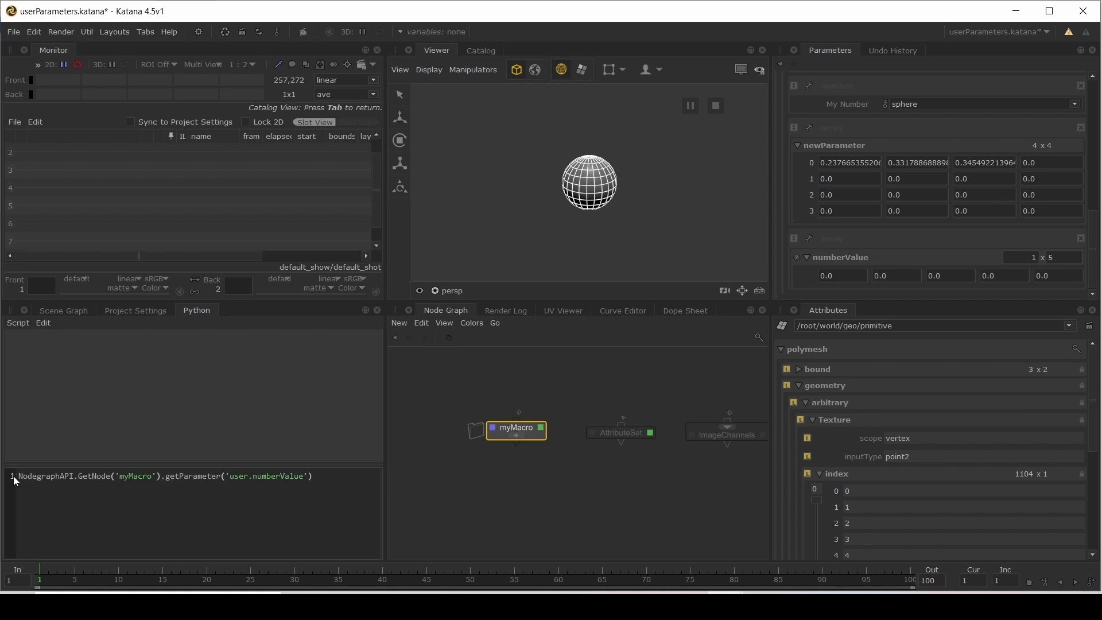
{"action": "type", "text": "param "}
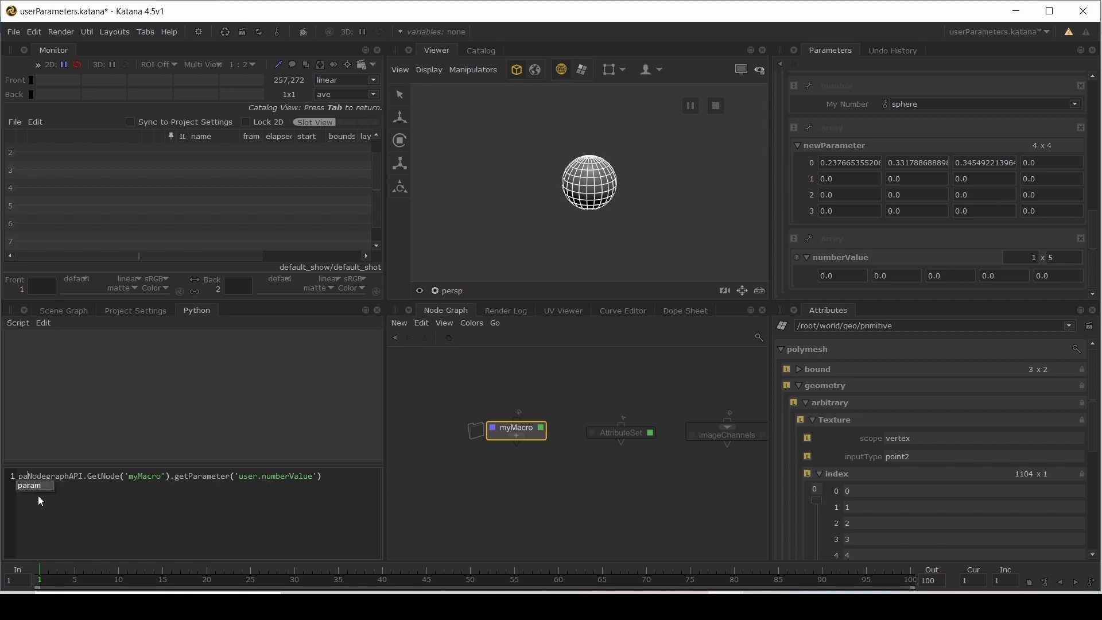
{"action": "type", "text": "="}
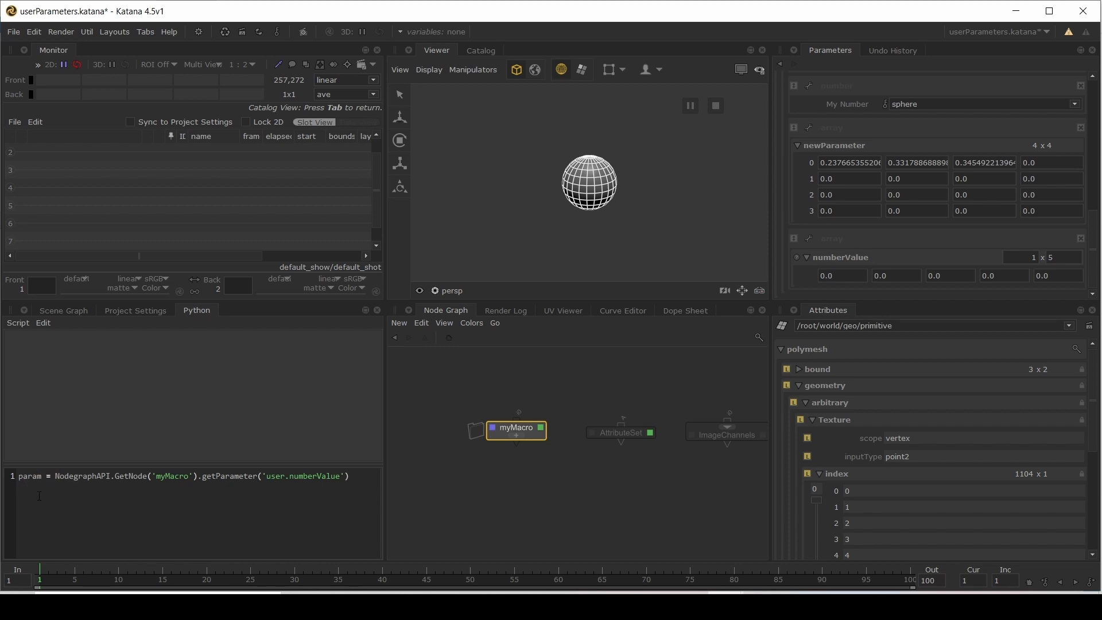
{"action": "key", "text": "ctrl+a"}
{"action": "key", "text": "ctrl+Return"}
{"action": "left_click", "coordinate": [39, 496]}
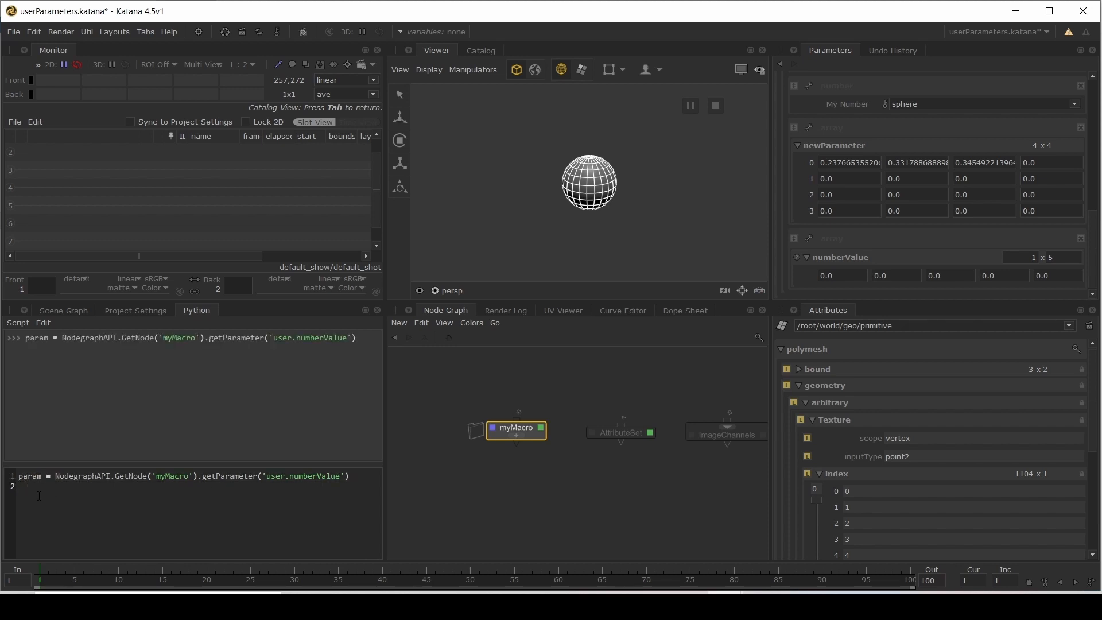
Step: Add the line "print param.getHintString()" to the script and run only that line
{"action": "type", "text": "param."}
{"action": "type", "text": "getHintString"}
{"action": "type", "text": "()"}
{"action": "type", "text": "print"}
{"action": "key", "text": "shift+Home"}
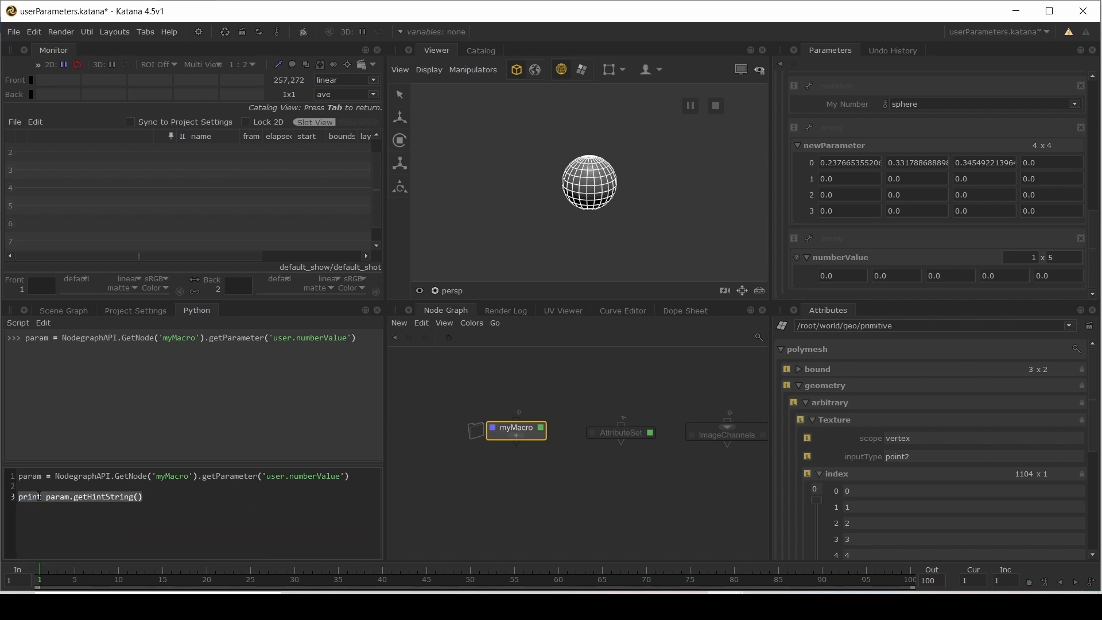
{"action": "key", "text": "ctrl+Return"}
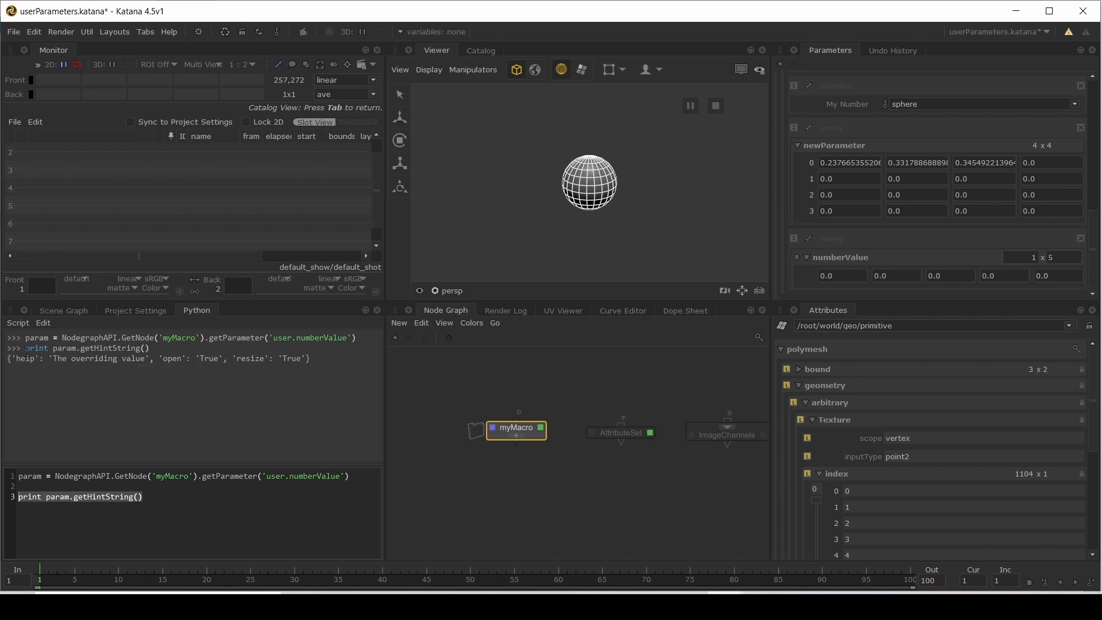
Step: View the help text of myMacro's numberValue parameter and close it
{"action": "mouse_move", "coordinate": [19, 360]}
{"action": "mouse_move", "coordinate": [800, 258]}
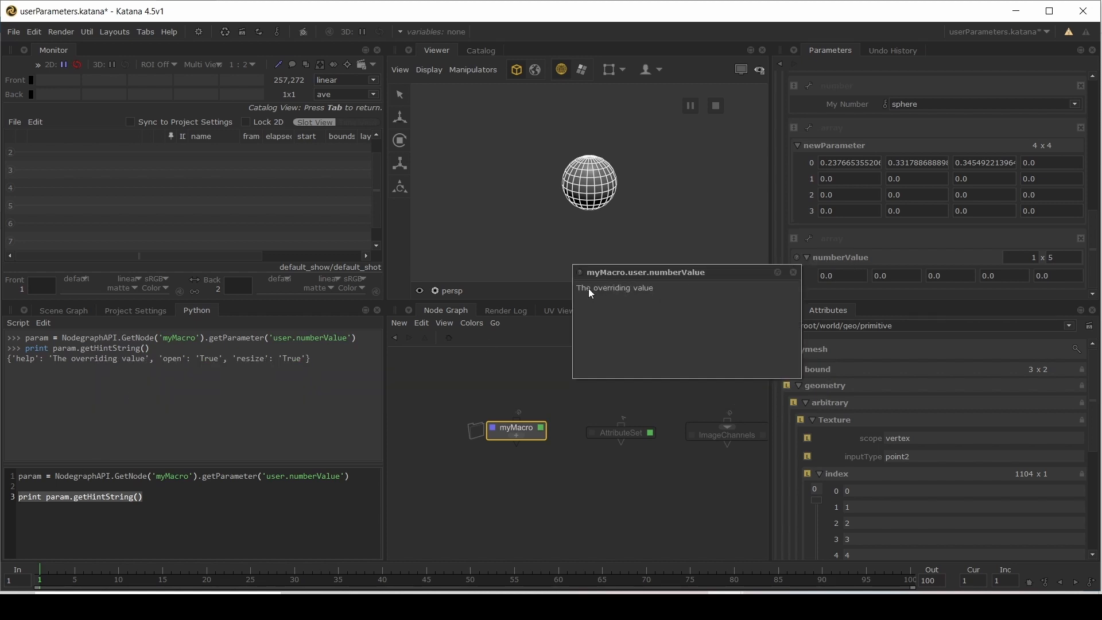
{"action": "left_click", "coordinate": [790, 274]}
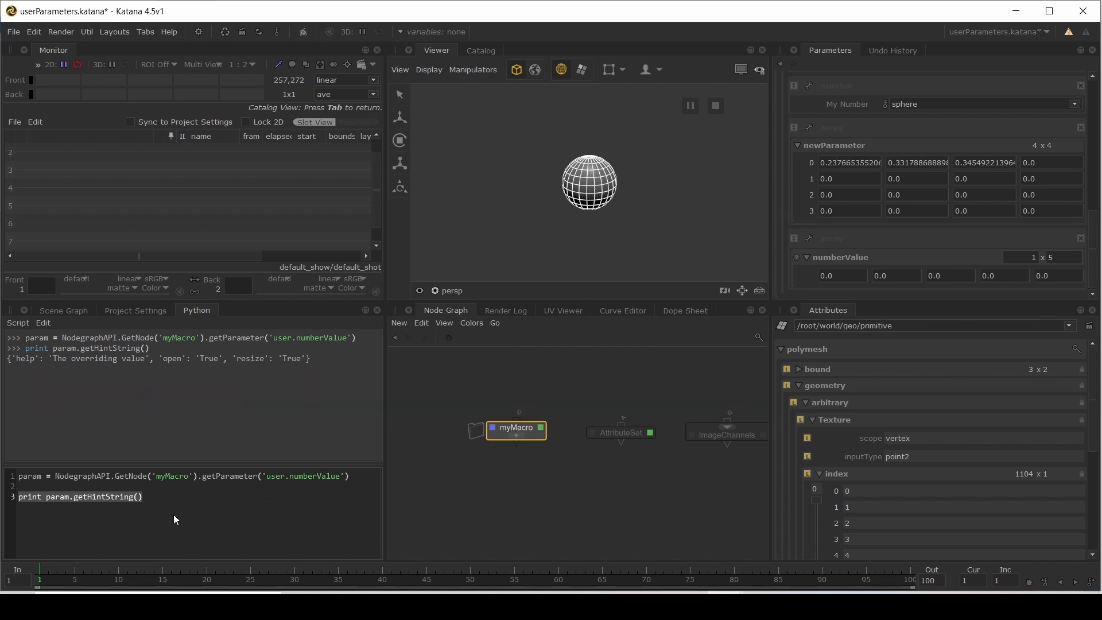
Step: Assign myMacro's user.newParameter reference to a variable named newParam on a separate script line and run that line
{"action": "left_click_drag", "start_coordinate": [828, 145], "coordinate": [101, 522]}
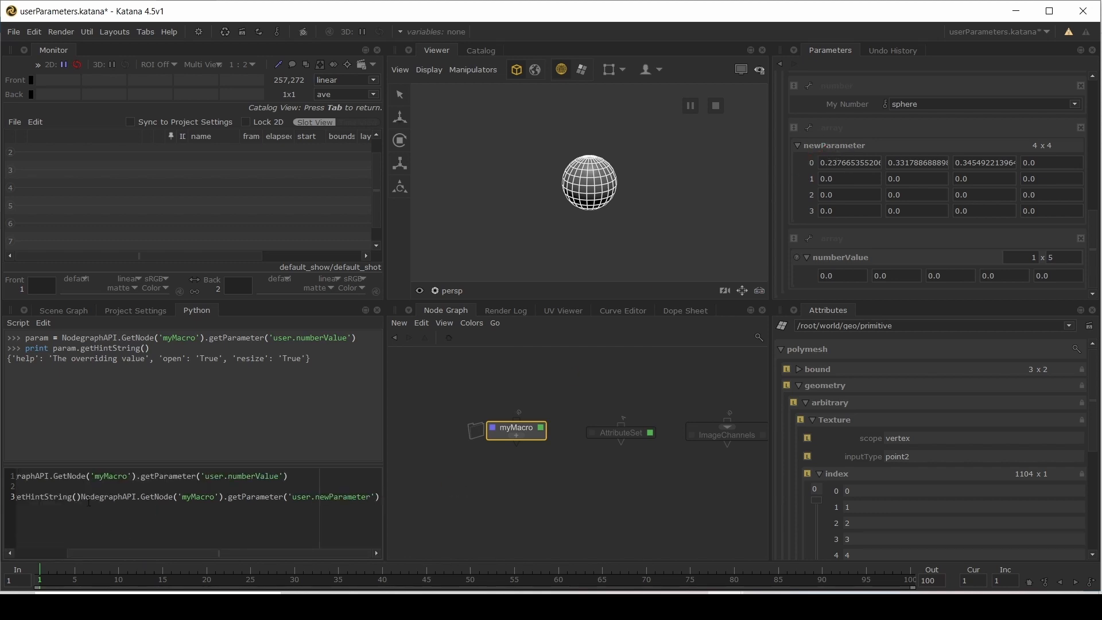
{"action": "key", "text": "Return"}
{"action": "key", "text": "Return"}
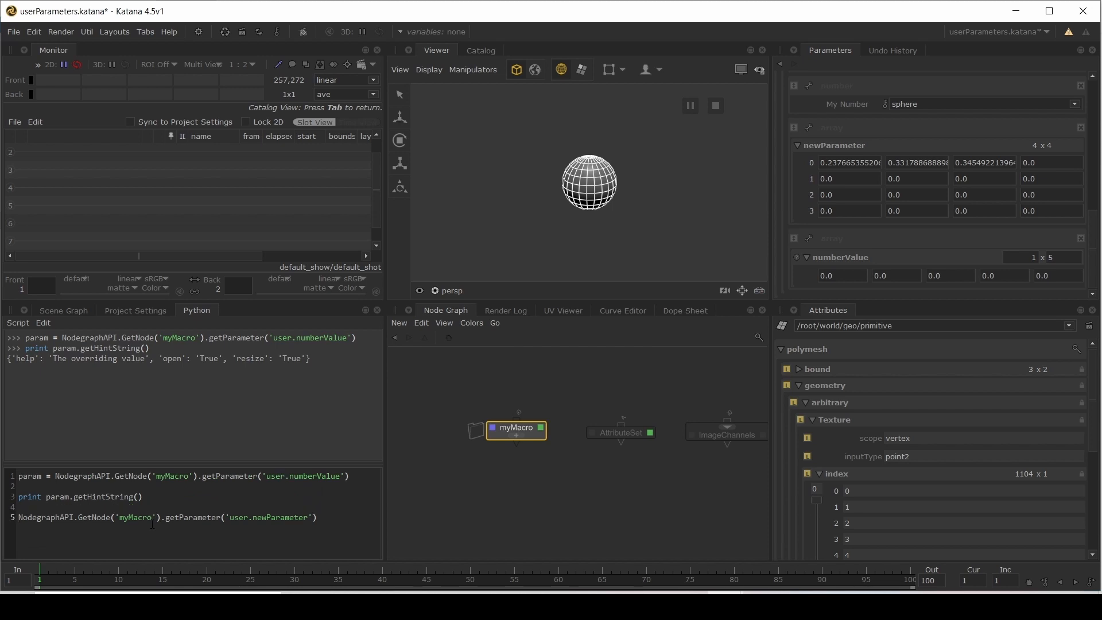
{"action": "type", "text": "newPa"}
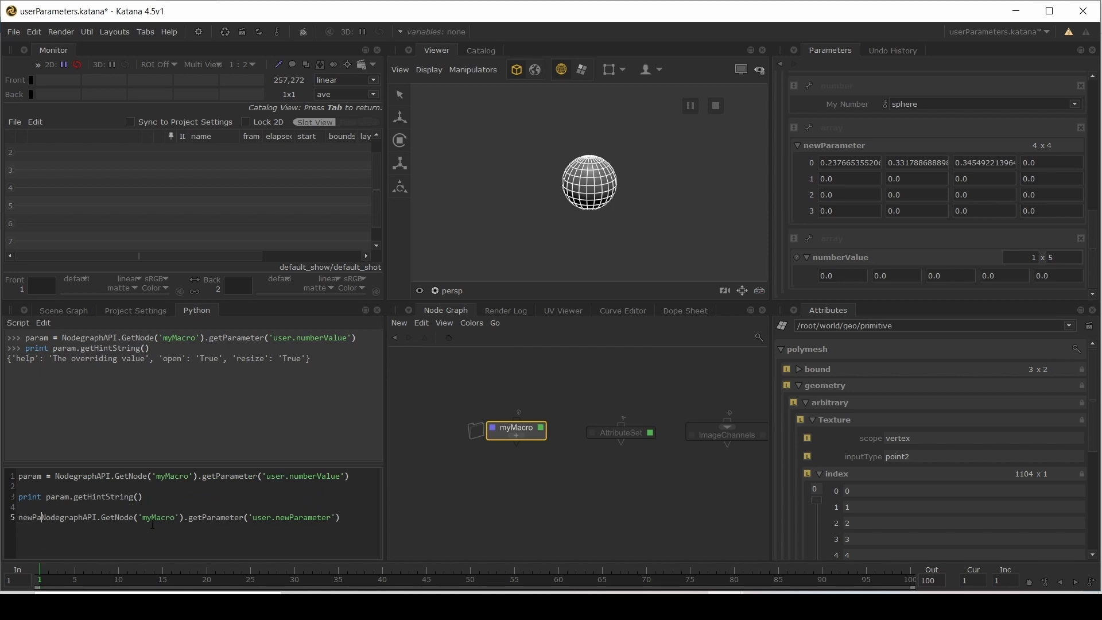
{"action": "type", "text": "ram ="}
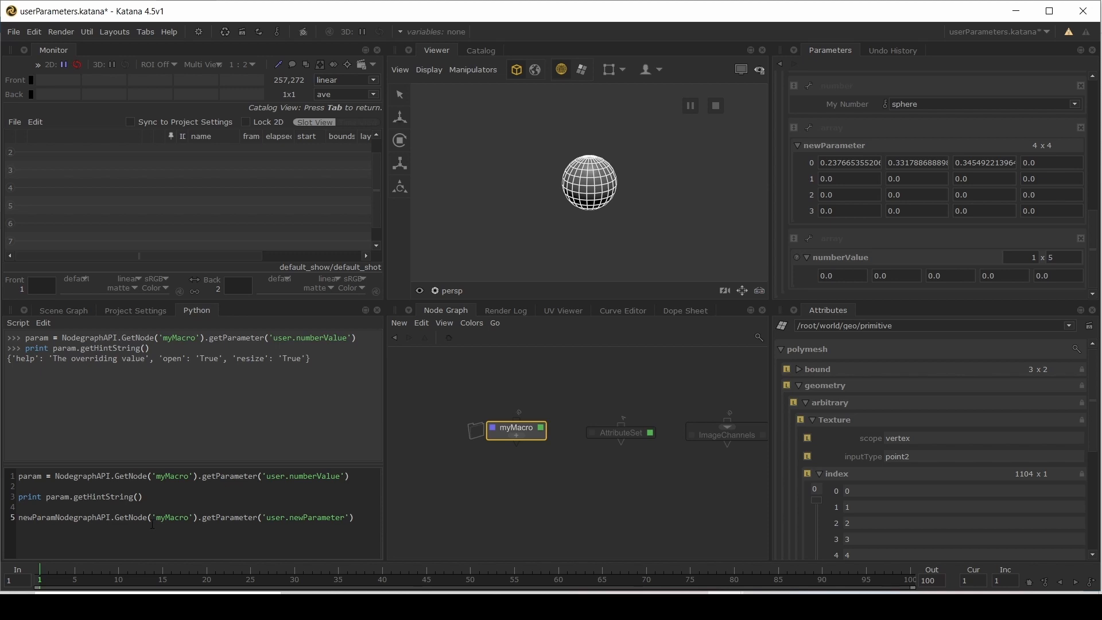
{"action": "key", "text": "Home"}
{"action": "key", "text": "shift+End"}
{"action": "key", "text": "ctrl+Return"}
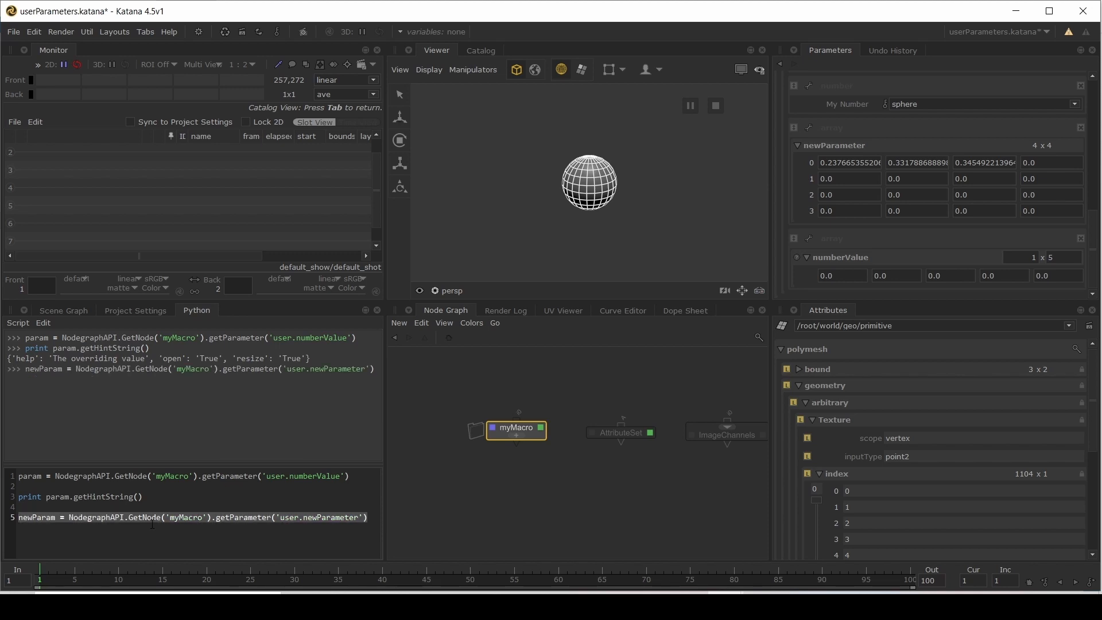
Step: Add the line "print newParam.getHintString()" to the end of the script and run only that line
{"action": "key", "text": "End"}
{"action": "key", "text": "Return"}
{"action": "key", "text": "Return"}
{"action": "type", "text": "new"}
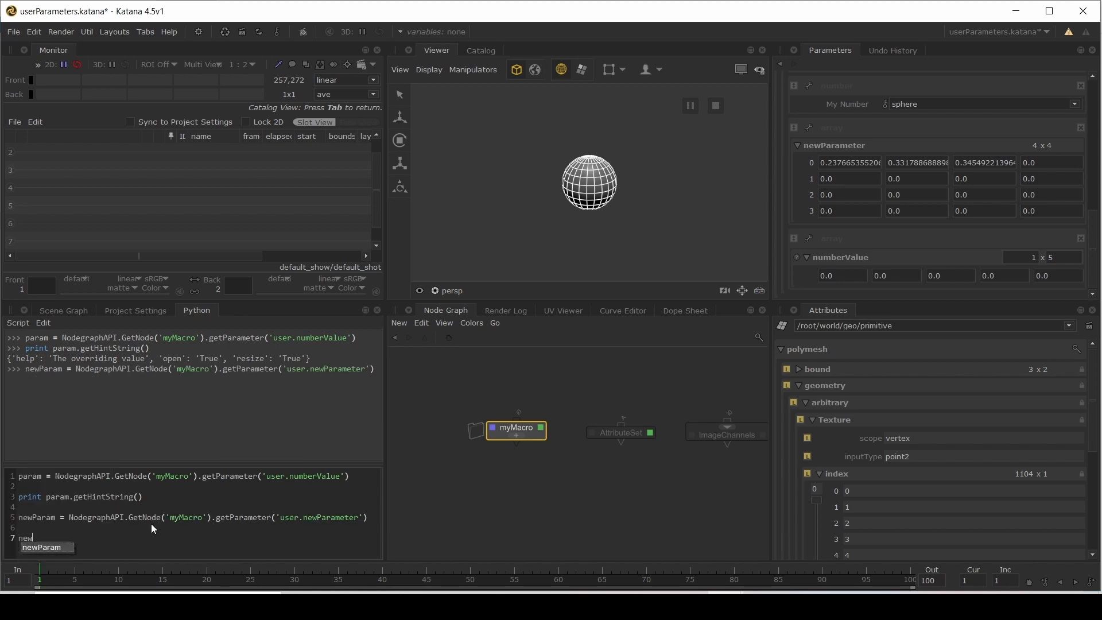
{"action": "type", "text": "Param"}
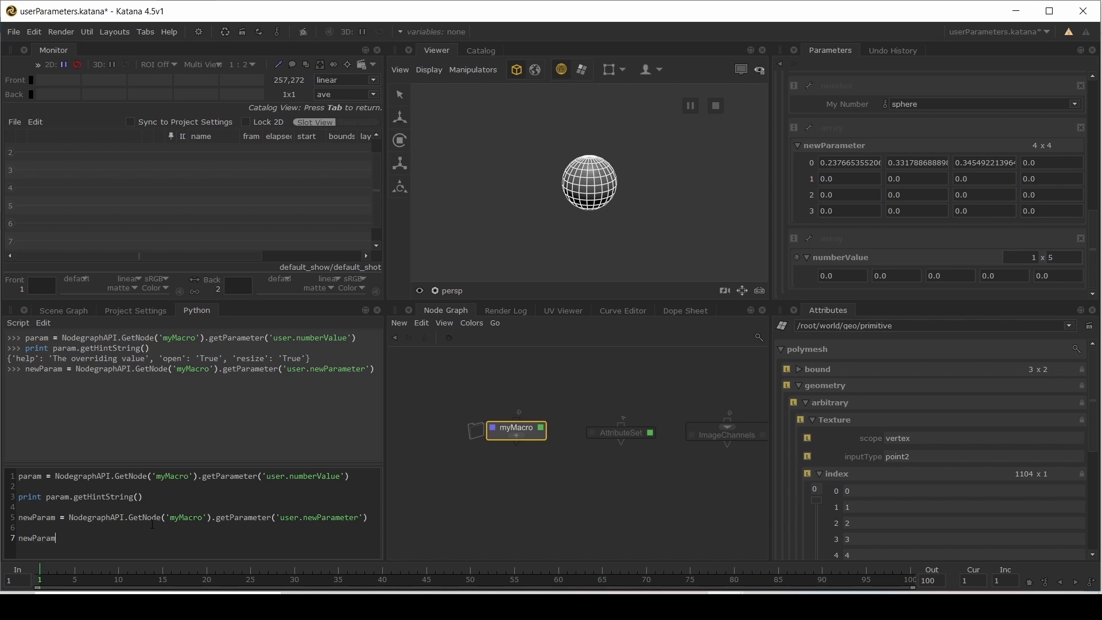
{"action": "type", "text": ".getH"}
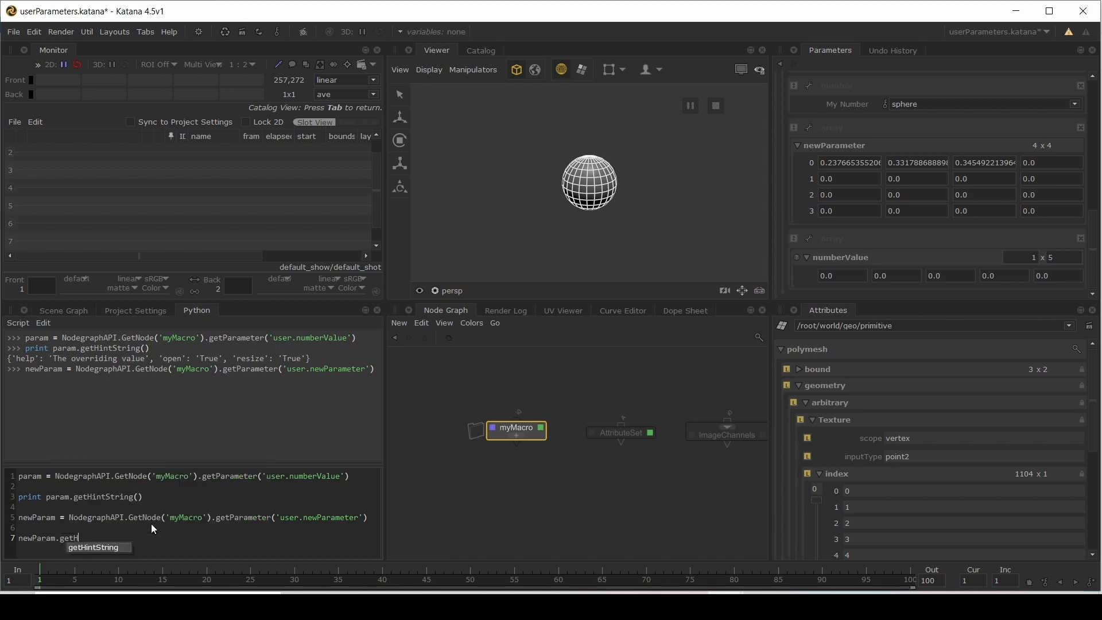
{"action": "type", "text": "intString("}
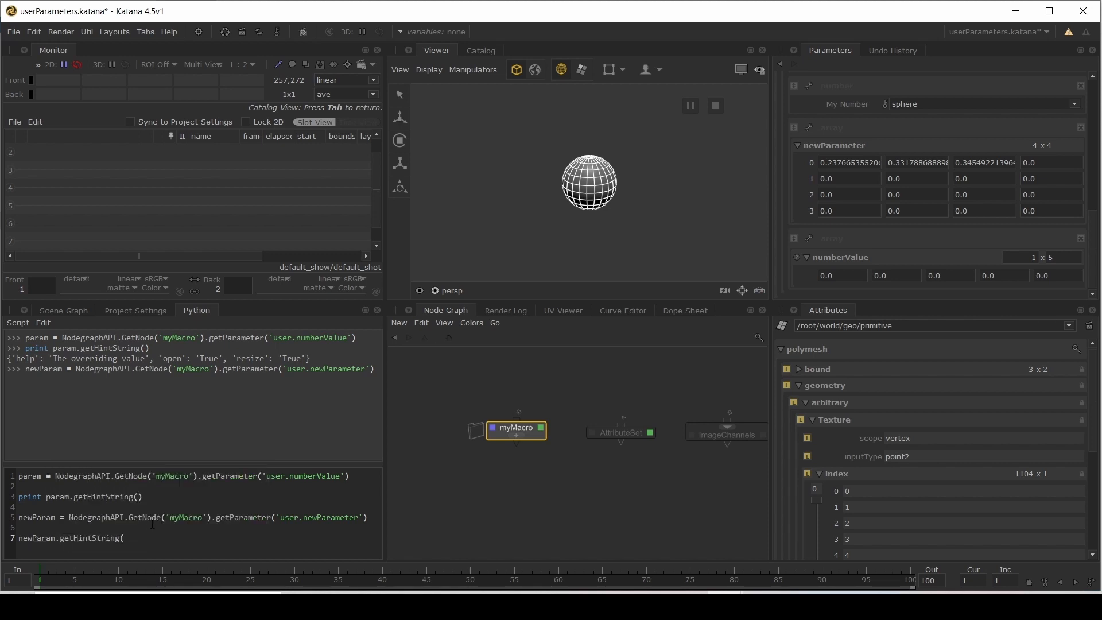
{"action": "type", "text": ")"}
{"action": "key", "text": "Home"}
{"action": "type", "text": "print"}
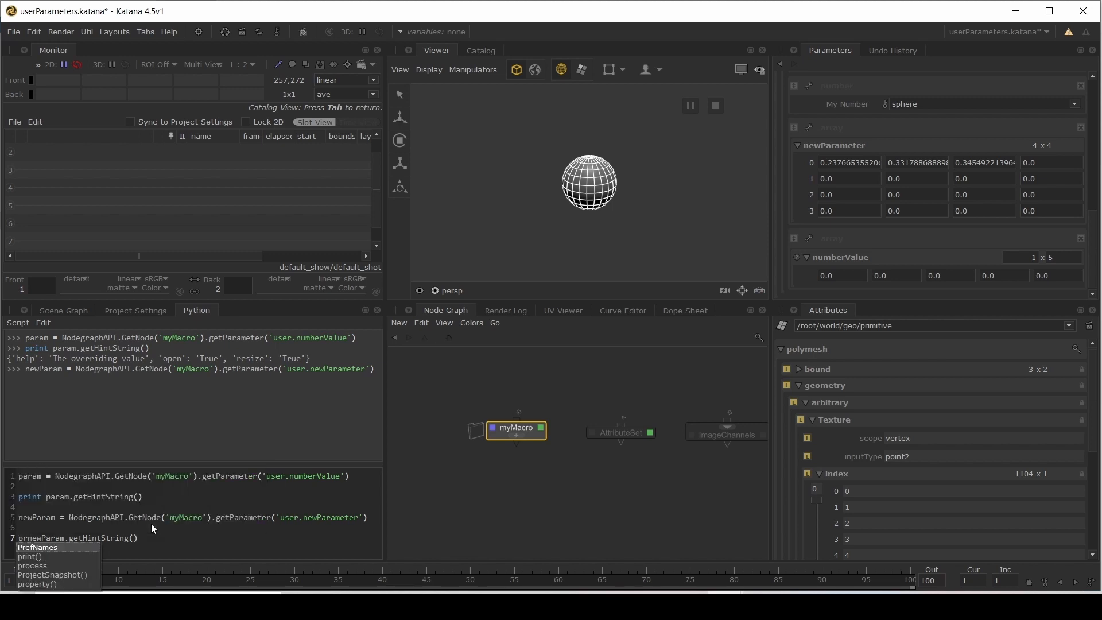
{"action": "key", "text": "shift+Home"}
{"action": "key", "text": "ctrl+Return"}
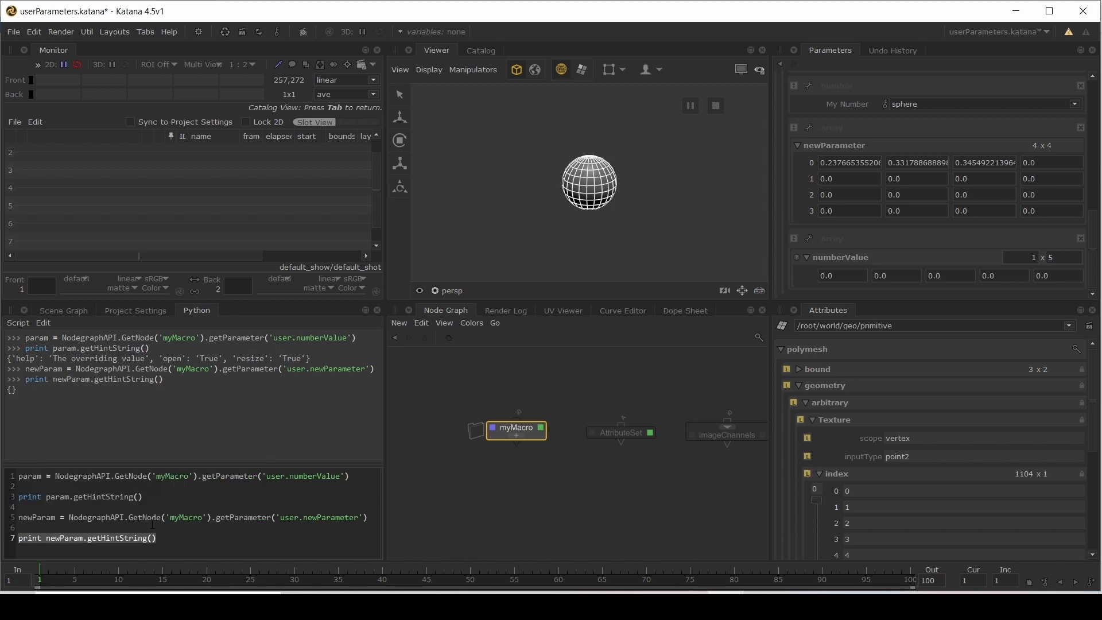
Step: Change the last script line from printing the hint string to calling newParam.setHintString()
{"action": "key", "text": "End"}
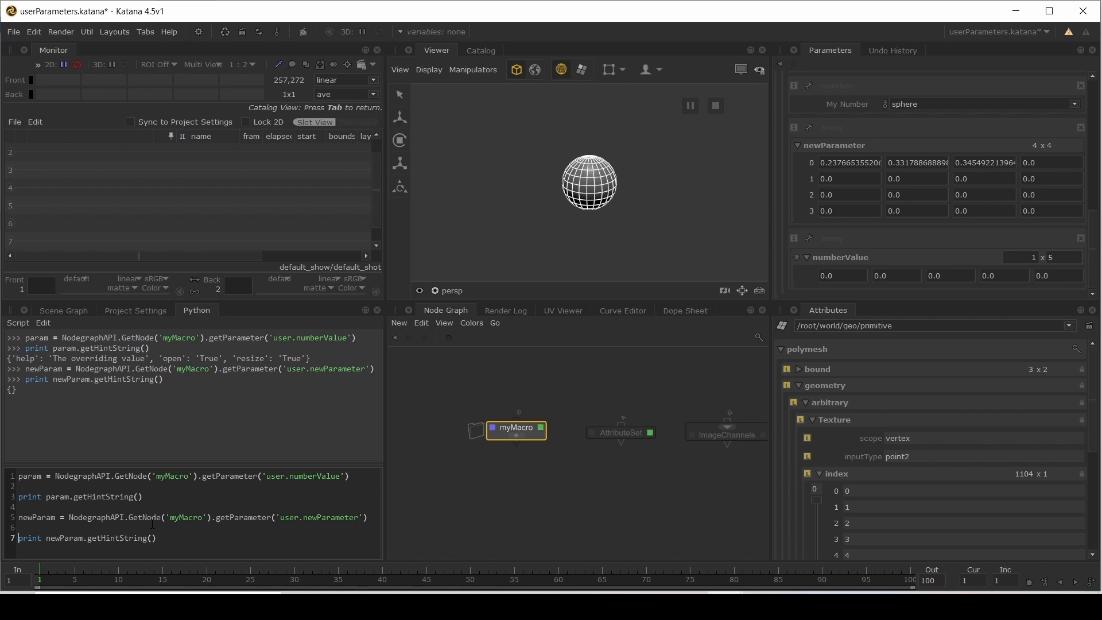
{"action": "key", "text": "Delete"}
{"action": "key", "text": "Delete"}
{"action": "key", "text": "Delete"}
{"action": "key", "text": "Delete"}
{"action": "key", "text": "Delete"}
{"action": "key", "text": "Delete"}
{"action": "key", "text": "Delete"}
{"action": "type", "text": "s"}
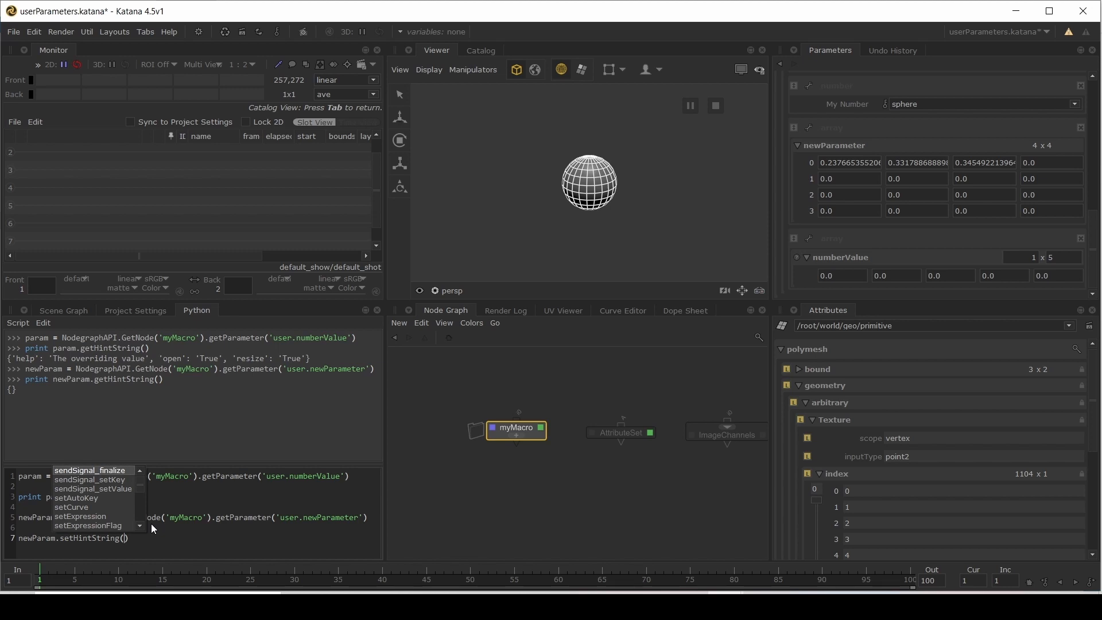
Step: Pass repr({'resize':True}) as the argument of newParam.setHintString and run only that line
{"action": "type", "text": "repr("}
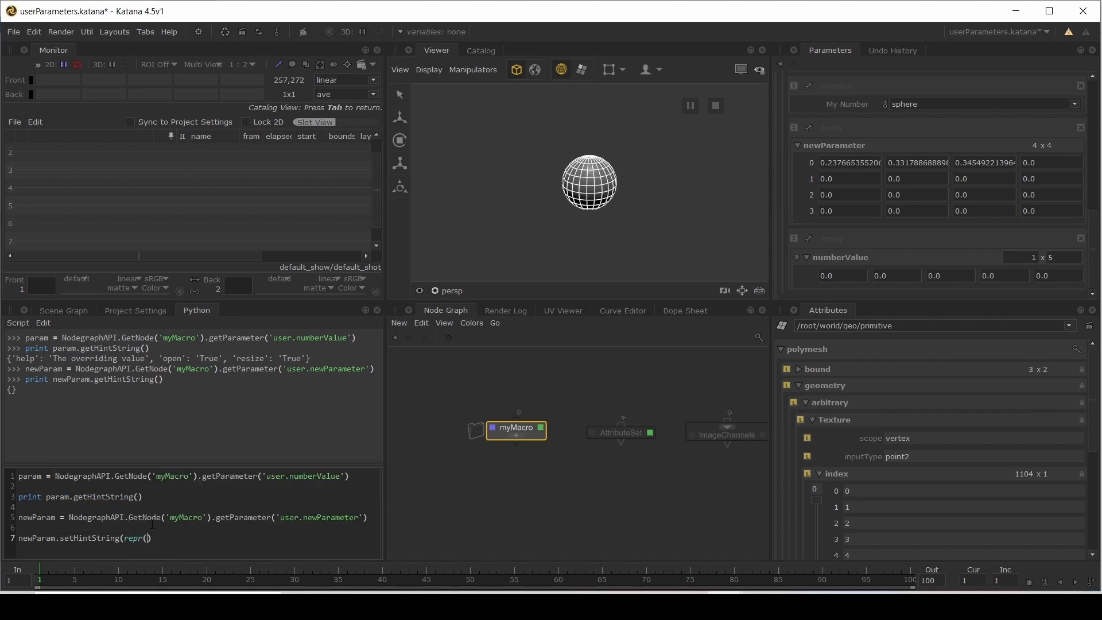
{"action": "type", "text": "{"}
{"action": "type", "text": "})"}
{"action": "type", "text": "'resiz"}
{"action": "type", "text": "e'"}
{"action": "type", "text": ":"}
{"action": "type", "text": "True"}
{"action": "key", "text": "shift+Home"}
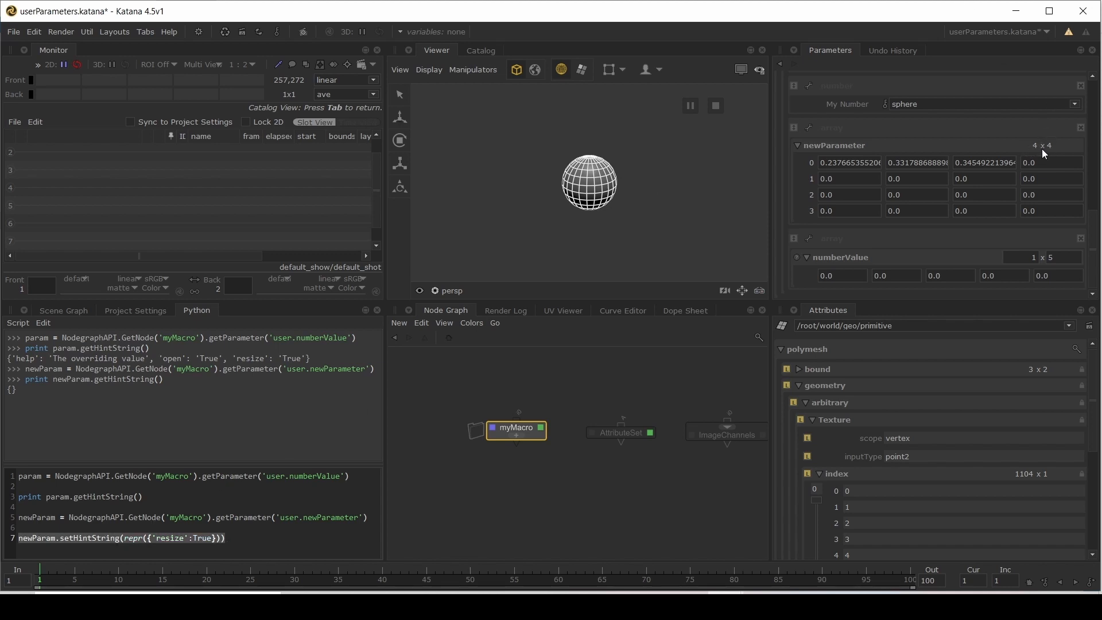
{"action": "left_click", "coordinate": [246, 537]}
{"action": "key", "text": "shift+Home"}
{"action": "key", "text": "ctrl+Return"}
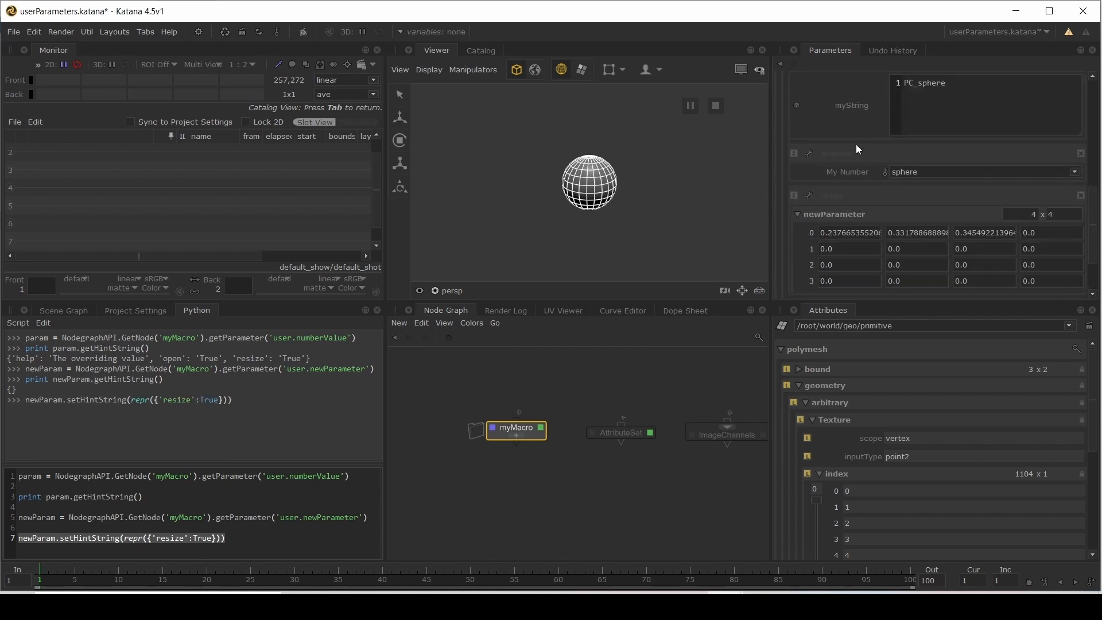
Step: Resize myMacro's newParameter array to 1 x 8
{"action": "scroll", "coordinate": [990, 198], "scroll_direction": "down", "scroll_amount": 2}
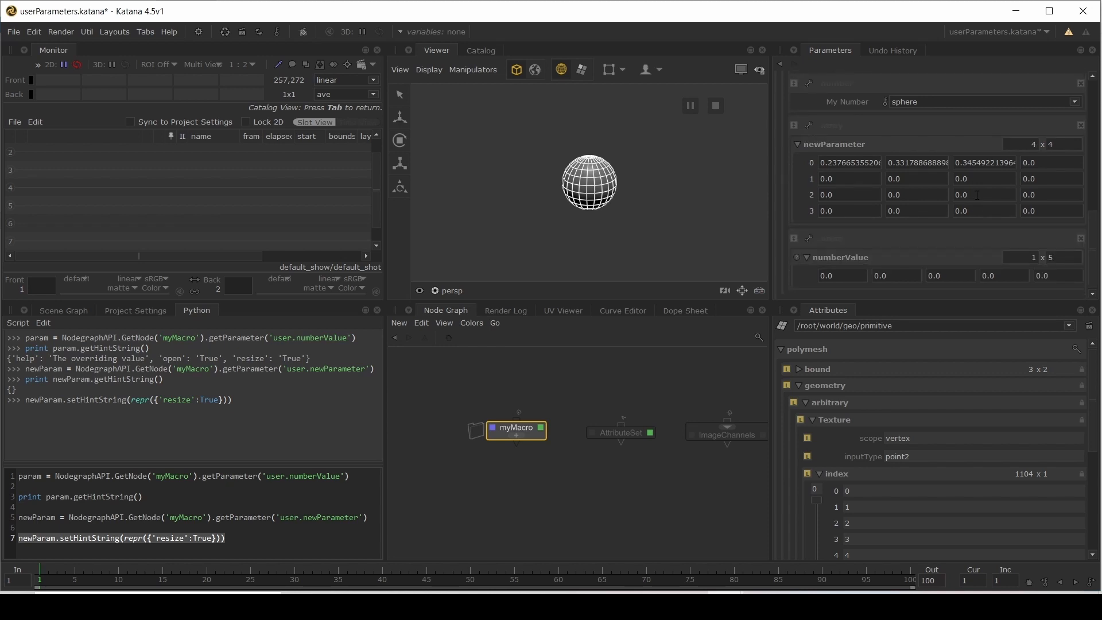
{"action": "left_click", "coordinate": [1035, 146]}
{"action": "key", "text": "BackSpace"}
{"action": "type", "text": "1"}
{"action": "key", "text": "Tab"}
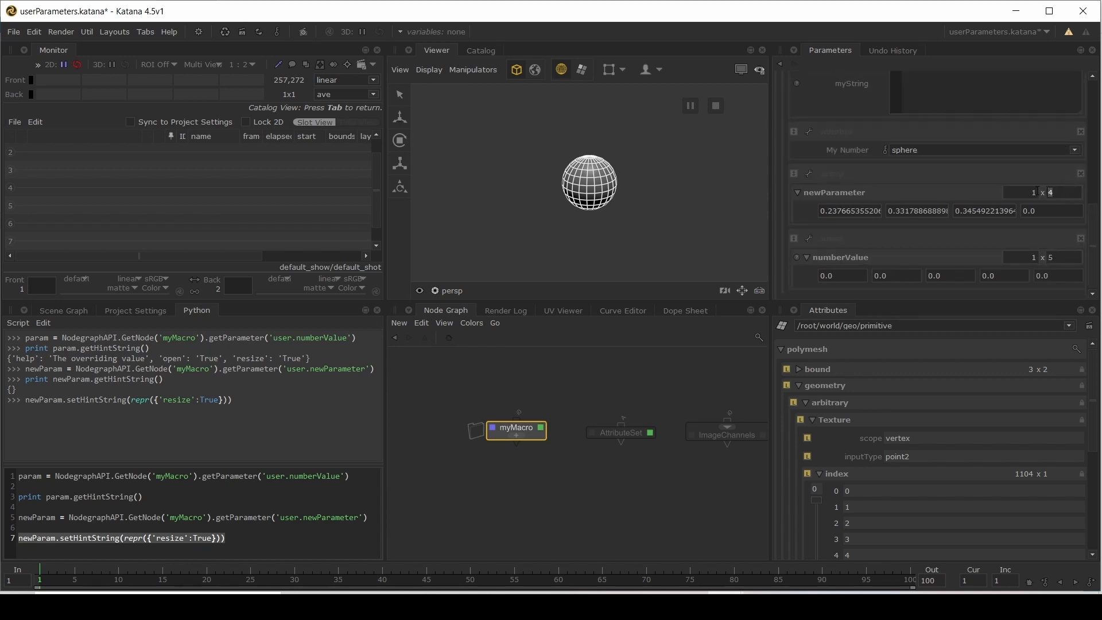
{"action": "type", "text": "8"}
{"action": "key", "text": "Return"}
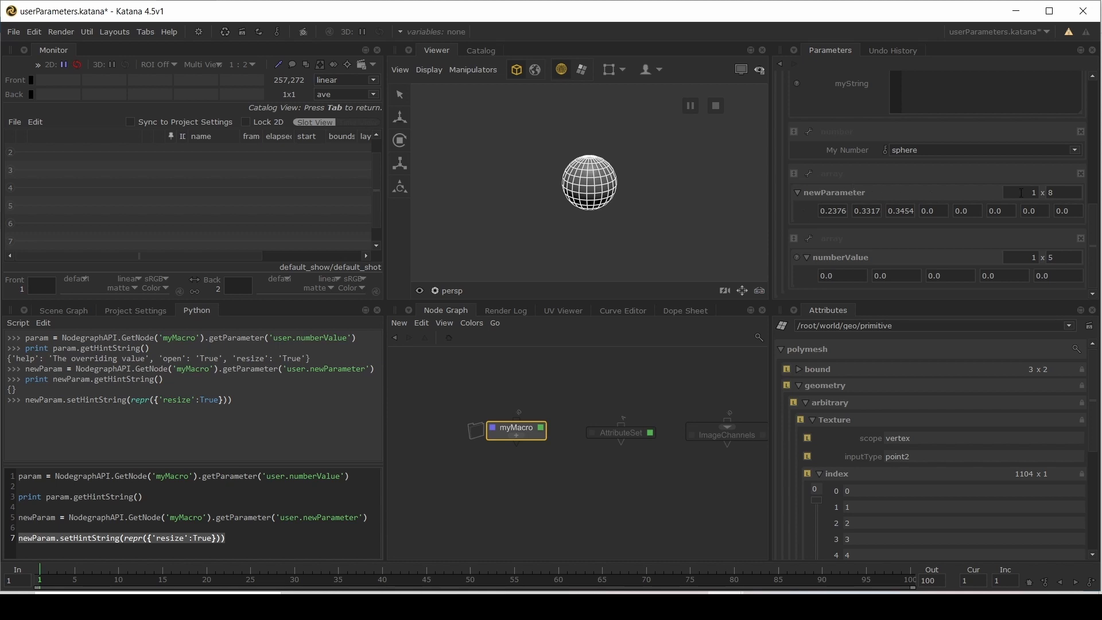
Step: Show only myMacro's parameters in a maximized pane and delete its newParameter and numberValue arrays
{"action": "key", "text": "space"}
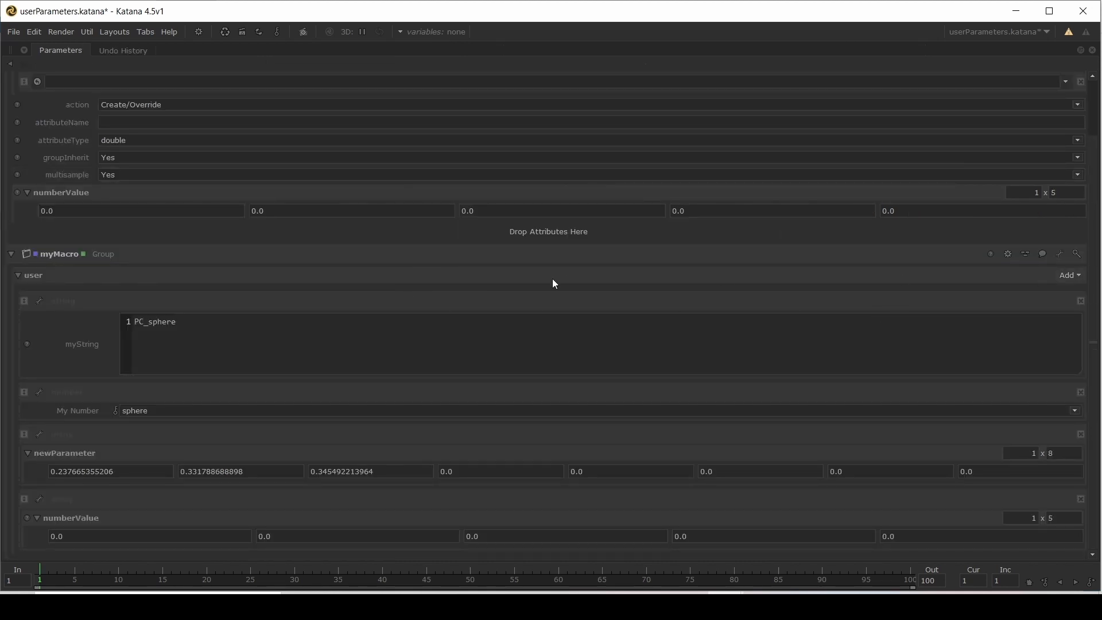
{"action": "key", "text": "space"}
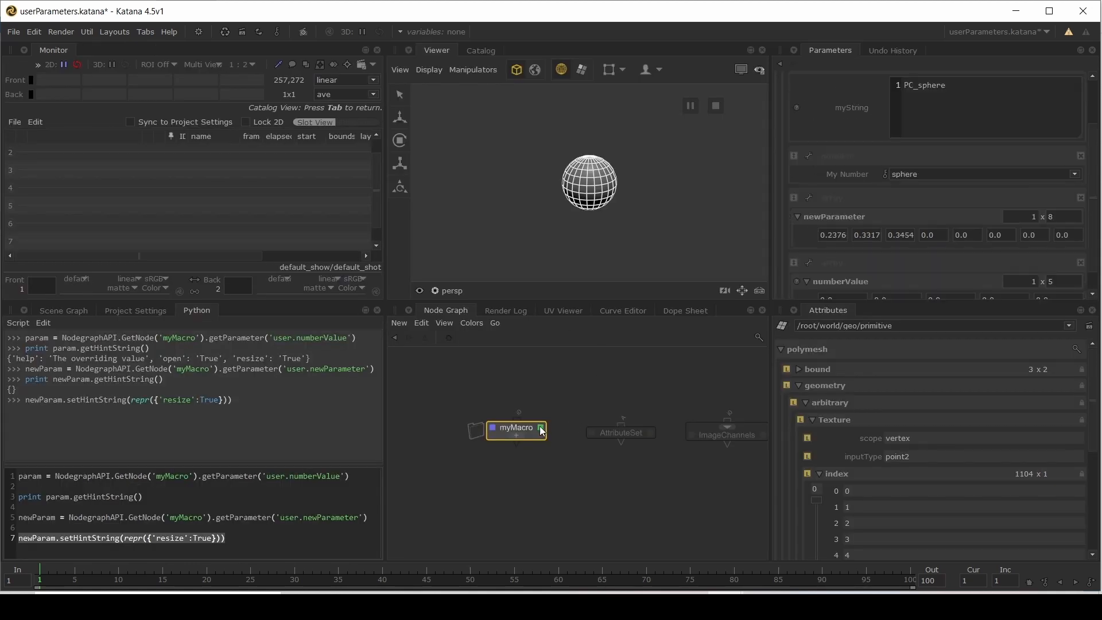
{"action": "key", "text": "space"}
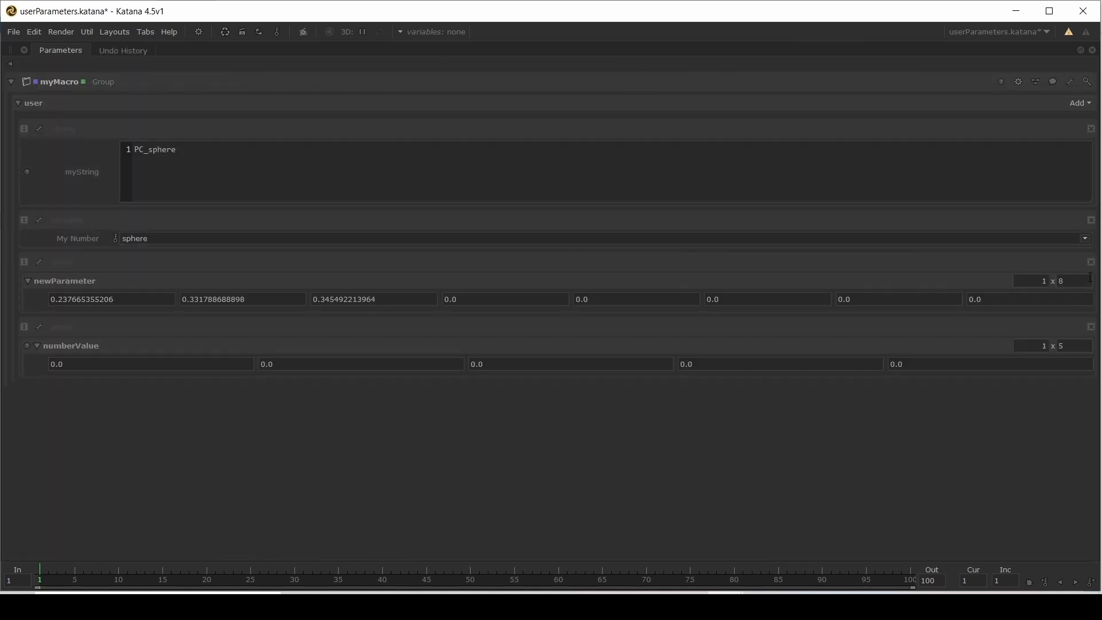
{"action": "left_click", "coordinate": [1092, 263]}
{"action": "left_click", "coordinate": [1092, 262]}
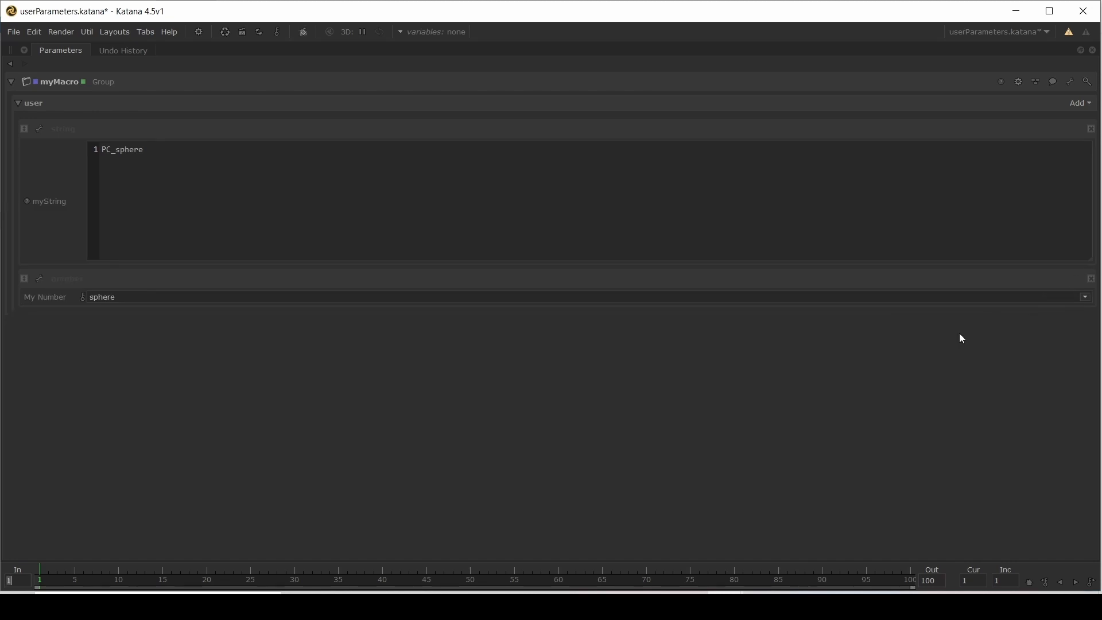
Step: Add a String Array user parameter to myMacro and set its widget type to Scene Graph Locations
{"action": "left_click", "coordinate": [1082, 103]}
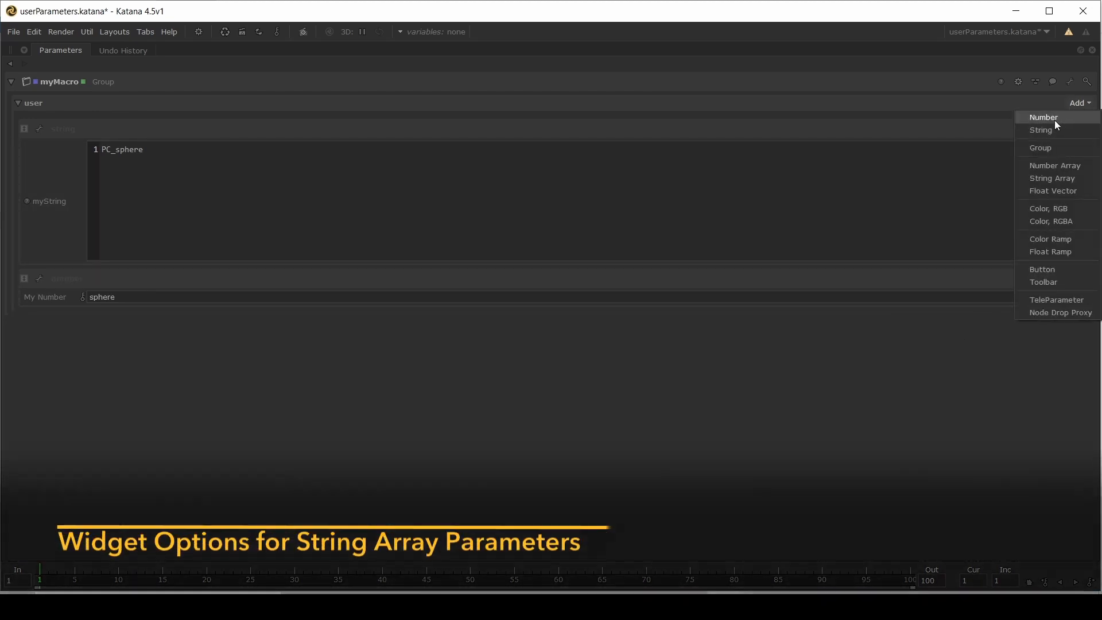
{"action": "left_click", "coordinate": [1048, 176]}
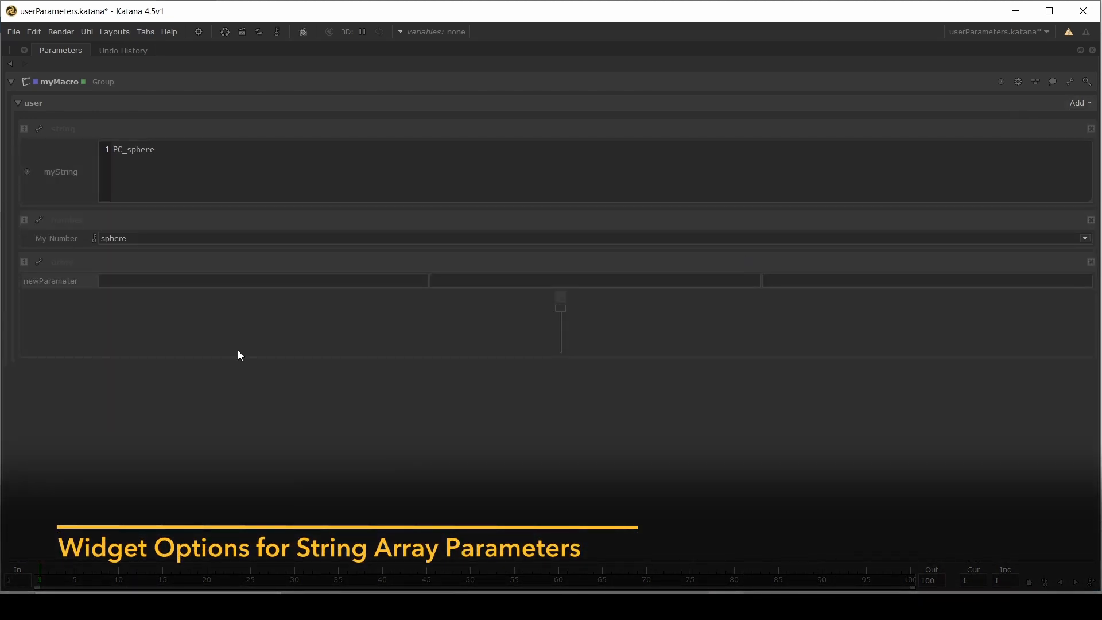
{"action": "left_click", "coordinate": [36, 263]}
{"action": "mouse_move", "coordinate": [44, 294]}
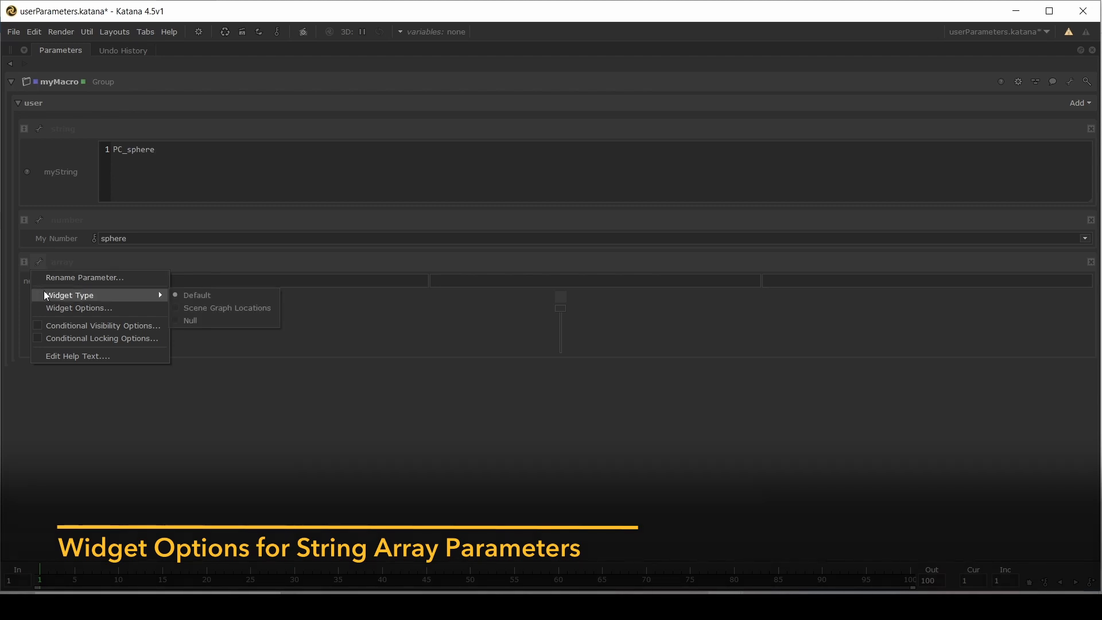
{"action": "left_click", "coordinate": [224, 308]}
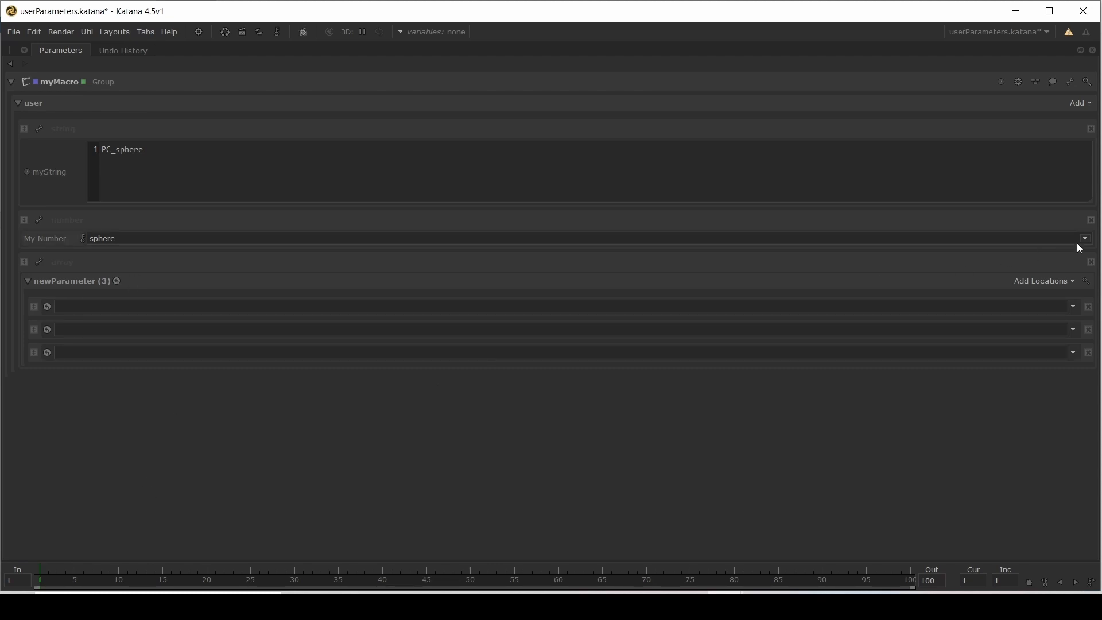
Step: Review the string array's options for adding locations, its widget options and its available widget types
{"action": "left_click", "coordinate": [1037, 281]}
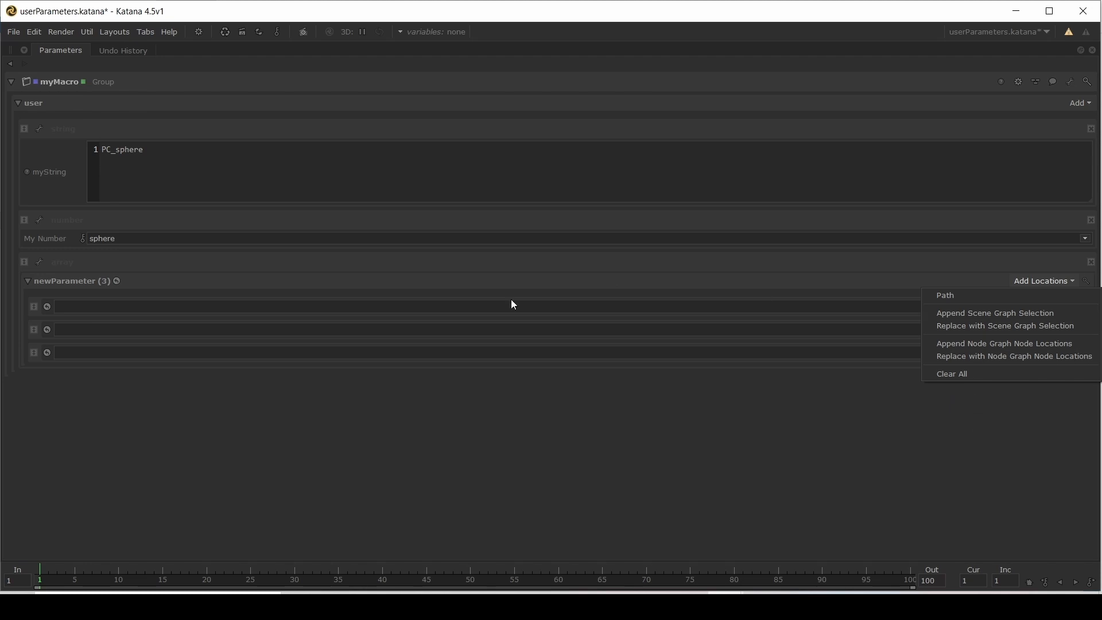
{"action": "left_click", "coordinate": [67, 282]}
{"action": "left_click", "coordinate": [40, 262]}
{"action": "left_click", "coordinate": [56, 310]}
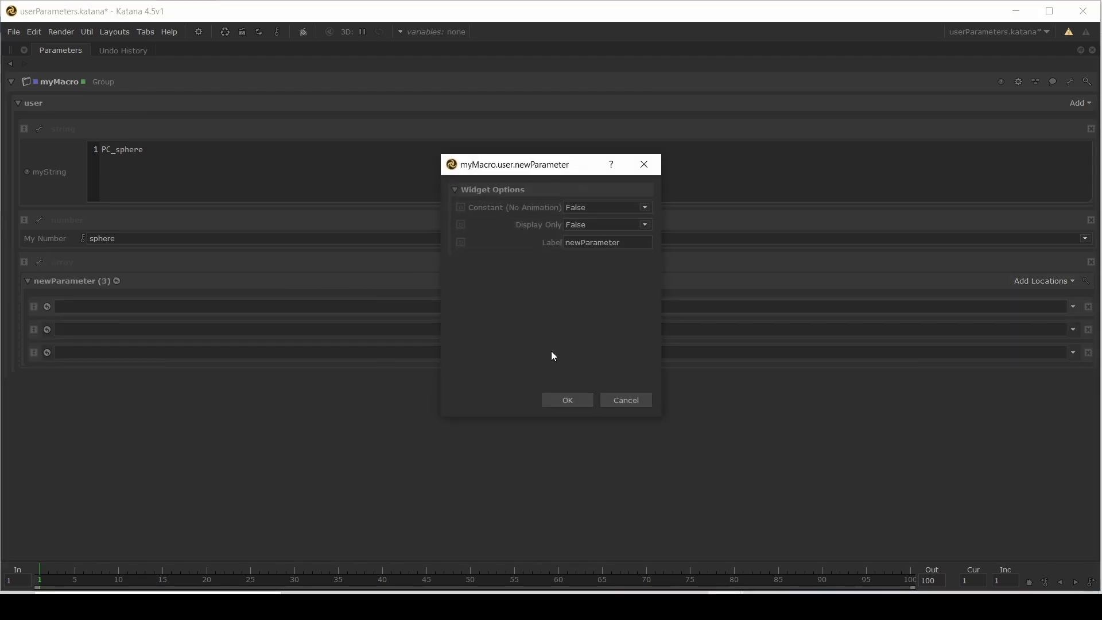
{"action": "left_click", "coordinate": [562, 401]}
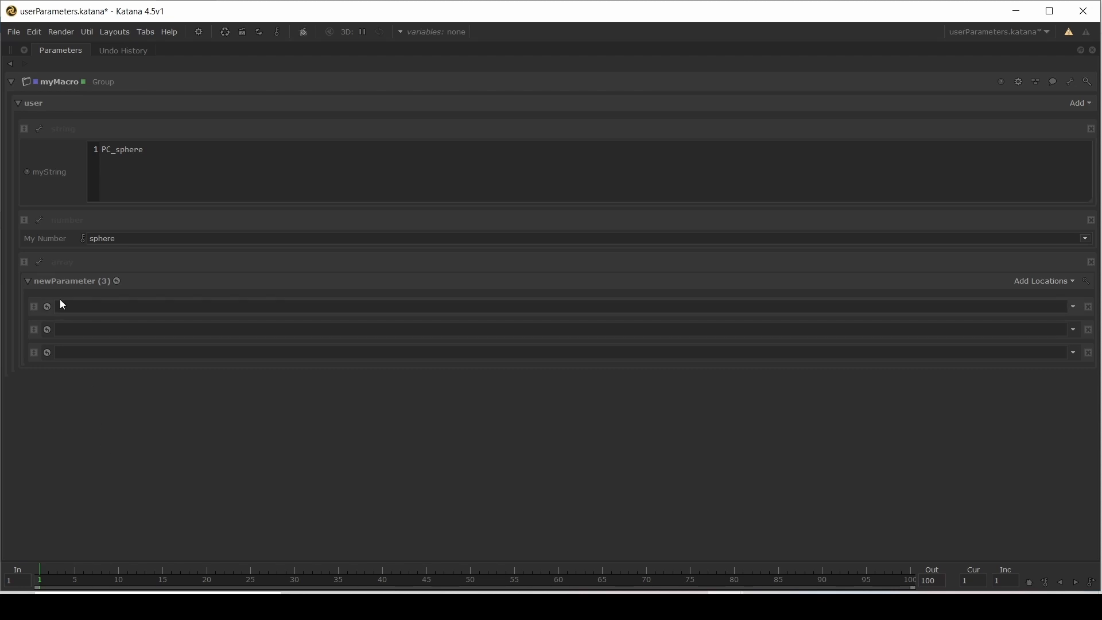
{"action": "left_click", "coordinate": [42, 264]}
{"action": "mouse_move", "coordinate": [58, 298]}
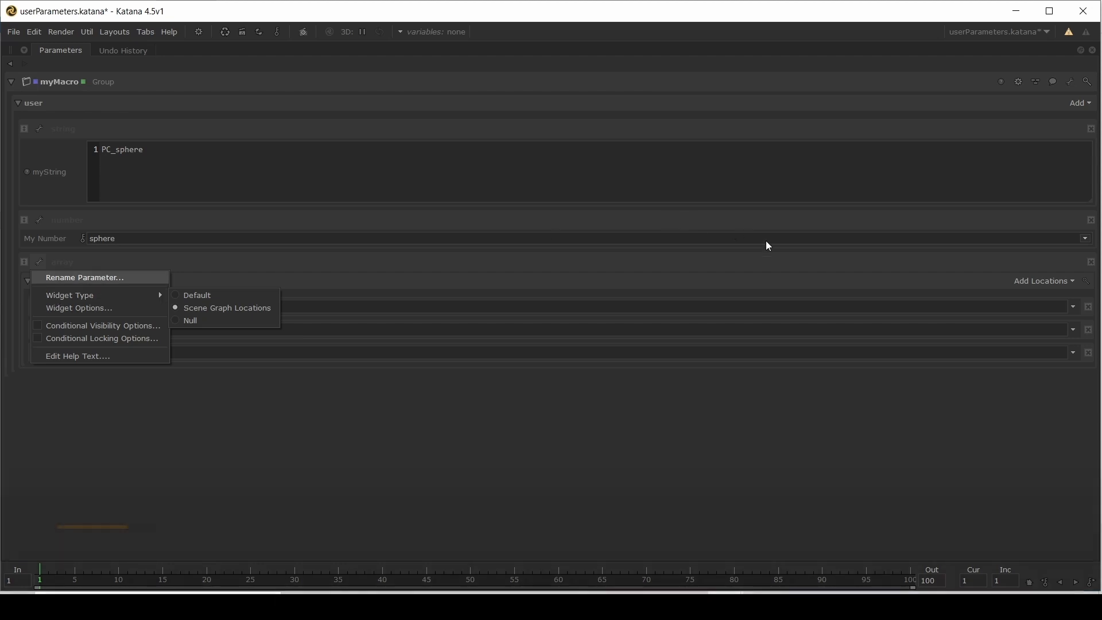
{"action": "left_click", "coordinate": [954, 264]}
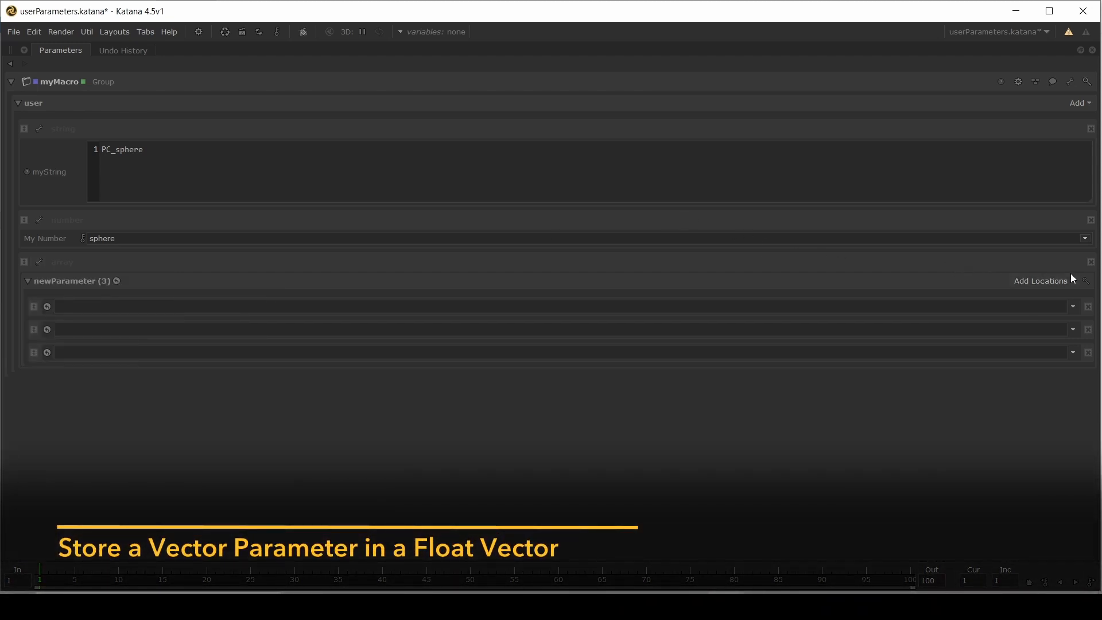
Step: Add a Float Vector user parameter to myMacro and review its widget options
{"action": "left_click", "coordinate": [1079, 103]}
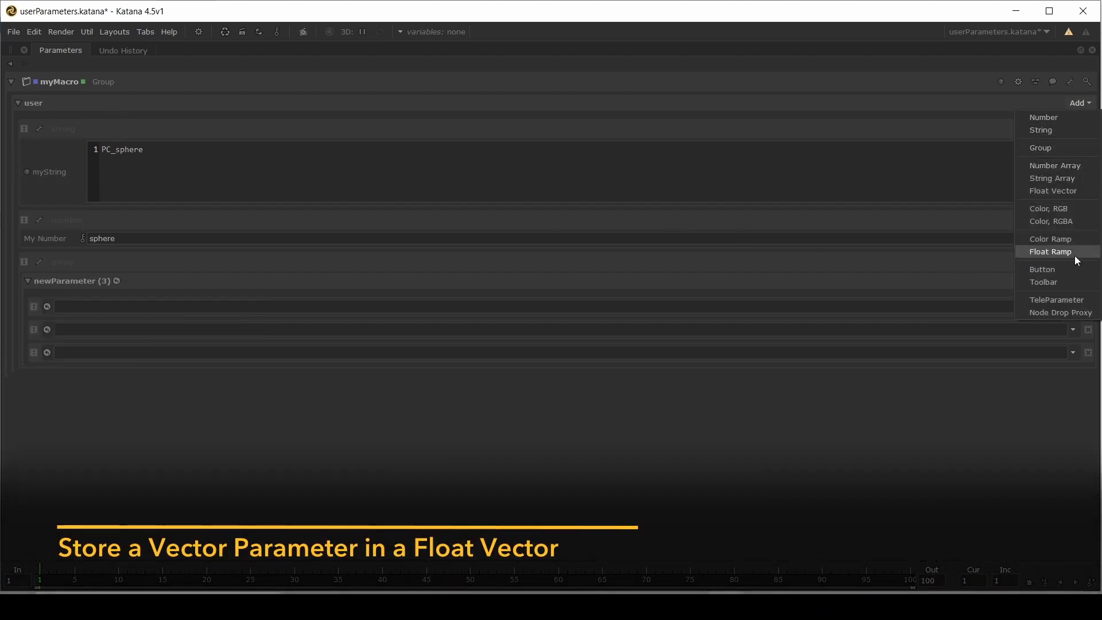
{"action": "left_click", "coordinate": [1063, 193]}
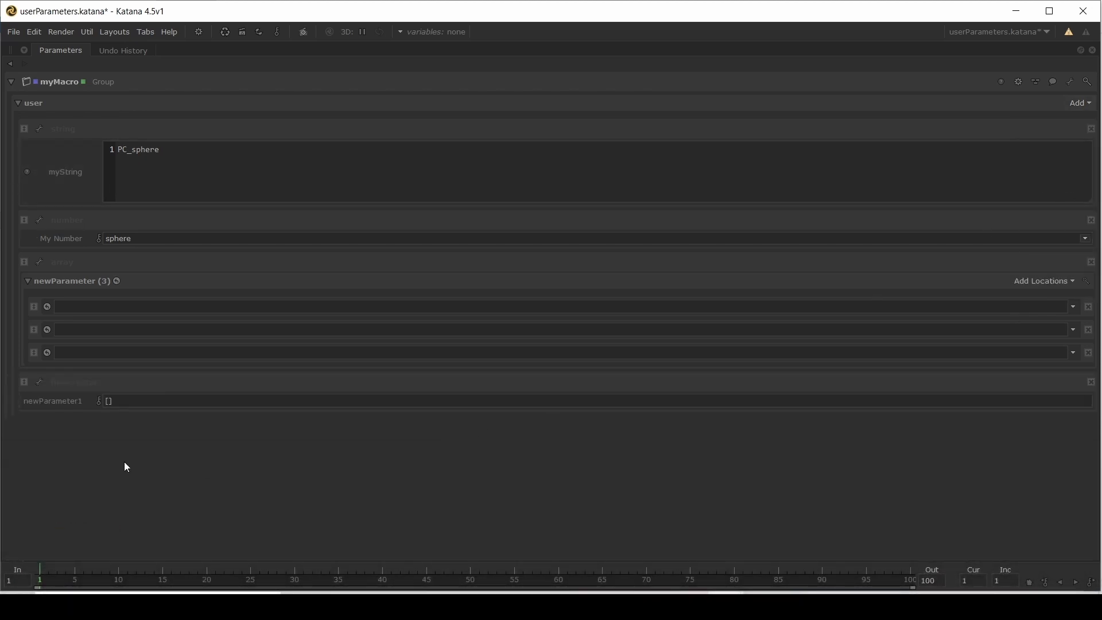
{"action": "left_click", "coordinate": [34, 380]}
{"action": "left_click", "coordinate": [61, 426]}
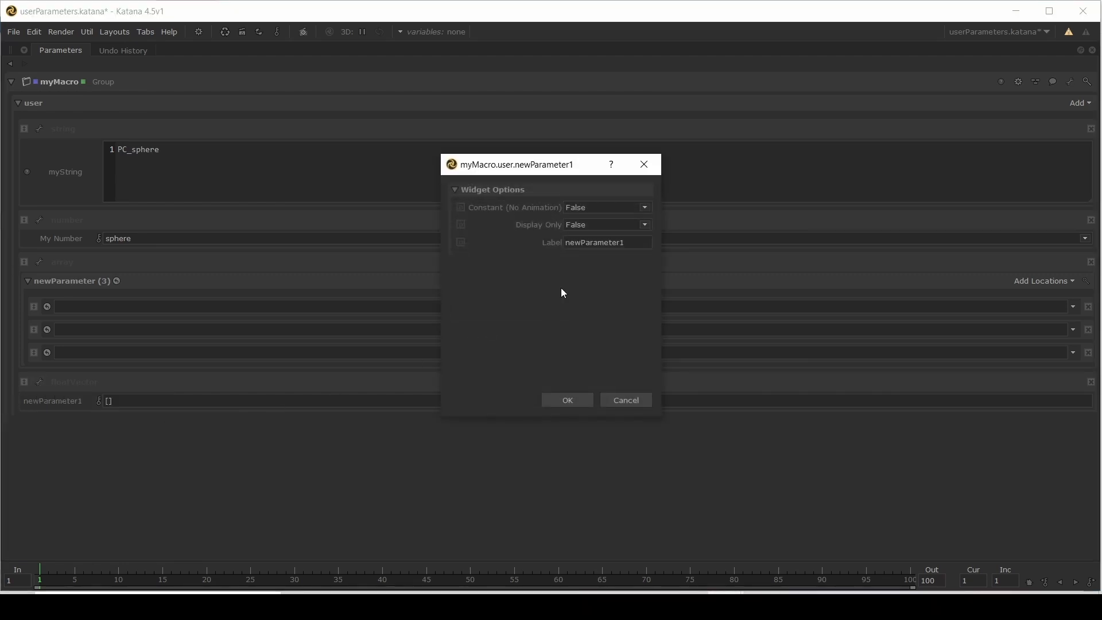
{"action": "left_click", "coordinate": [572, 400]}
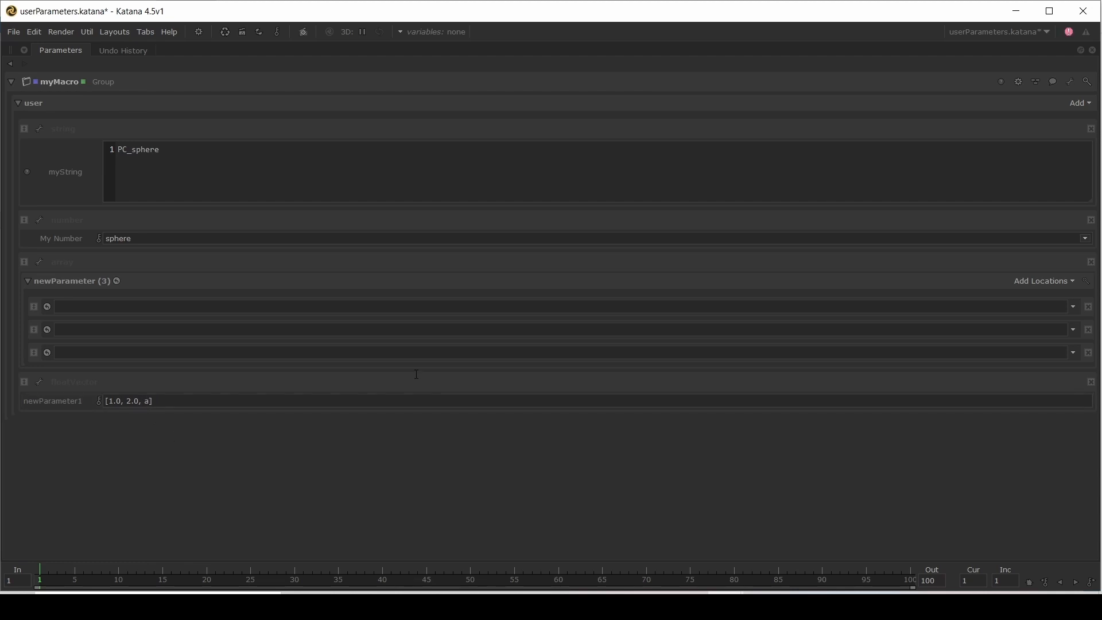
Step: Read the full details of the newest entry in the message log and close the log
{"action": "left_click", "coordinate": [1070, 33]}
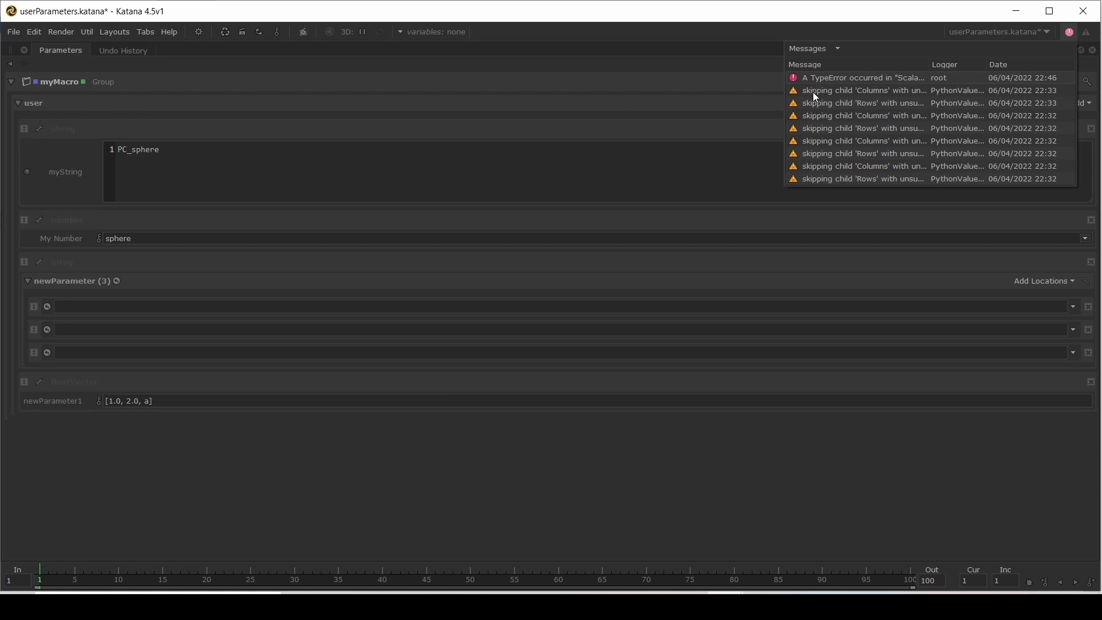
{"action": "mouse_move", "coordinate": [822, 83]}
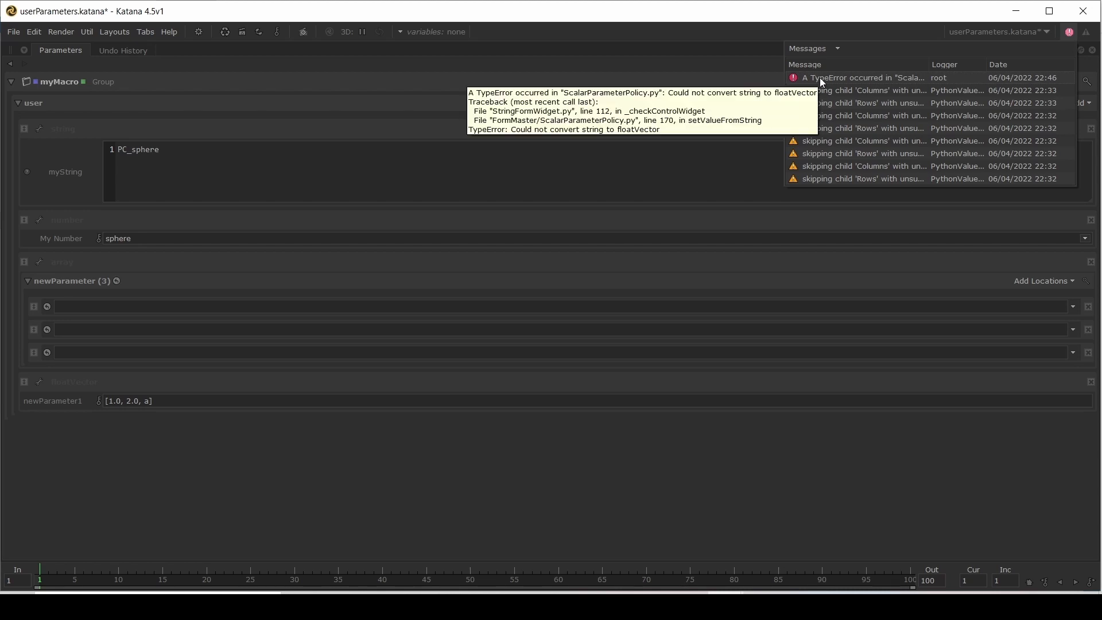
{"action": "left_click", "coordinate": [373, 470]}
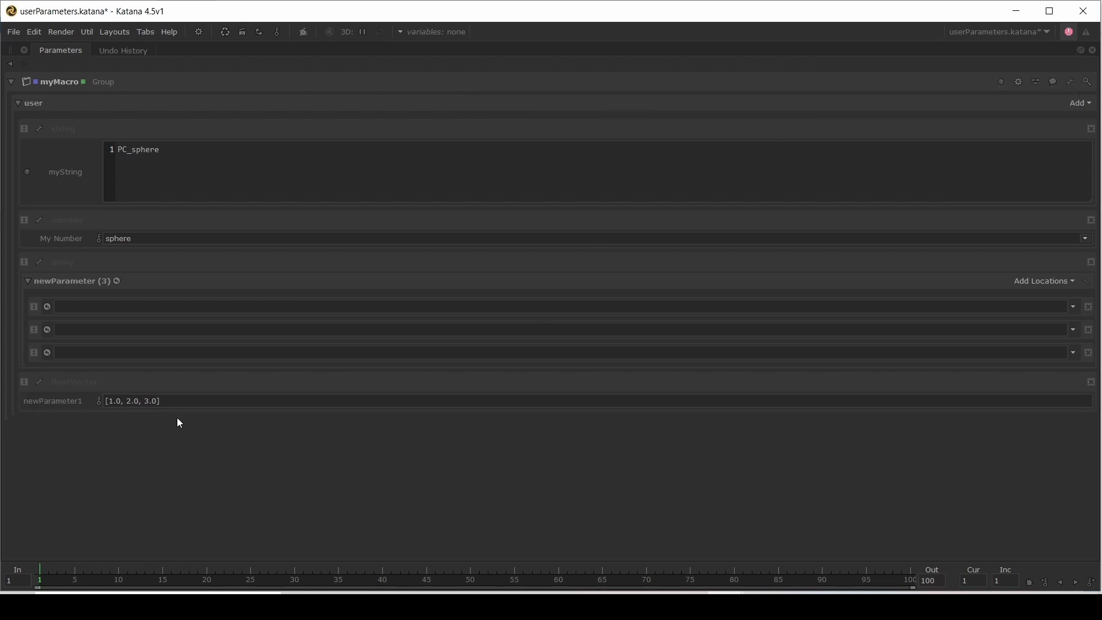
Step: Add a Color, RGB user parameter to myMacro and expand its red, green and blue channels
{"action": "left_click", "coordinate": [1078, 106]}
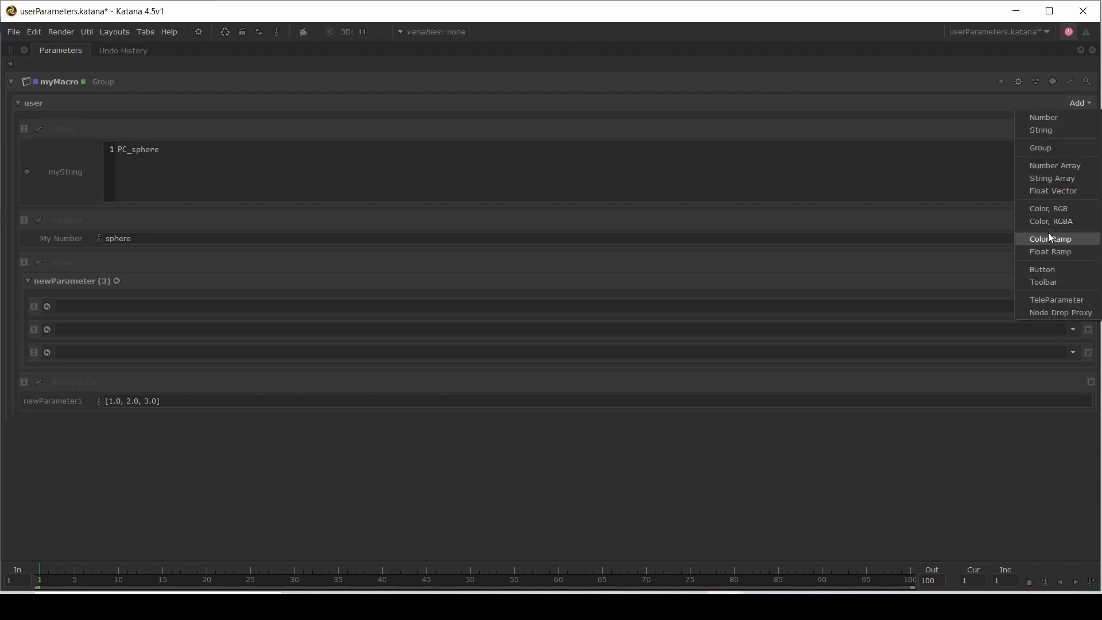
{"action": "left_click", "coordinate": [1049, 210]}
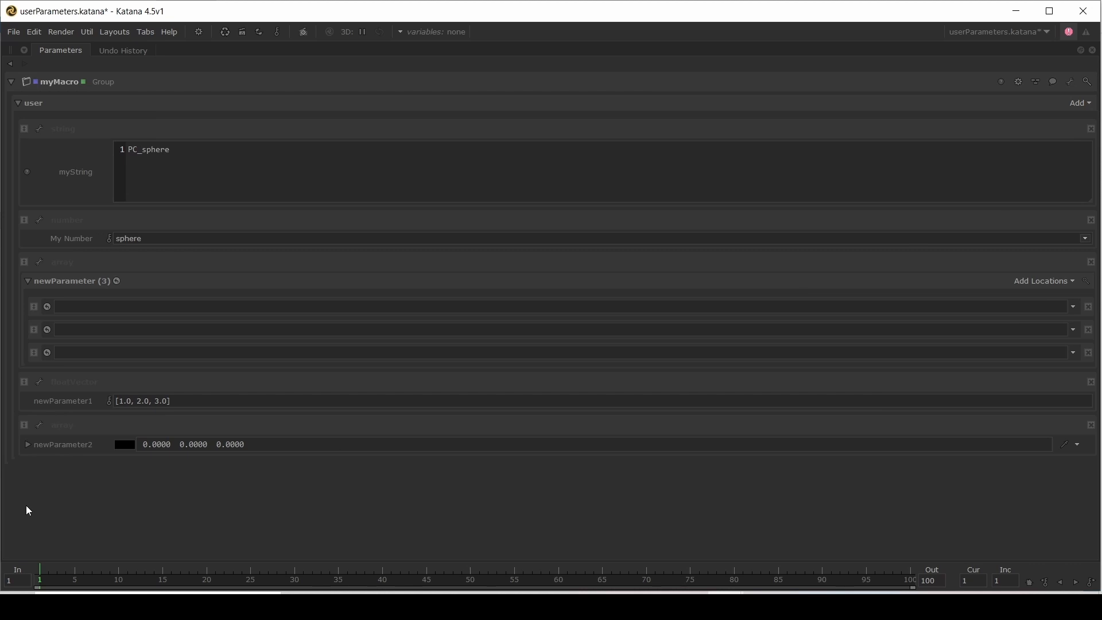
{"action": "left_click", "coordinate": [27, 445]}
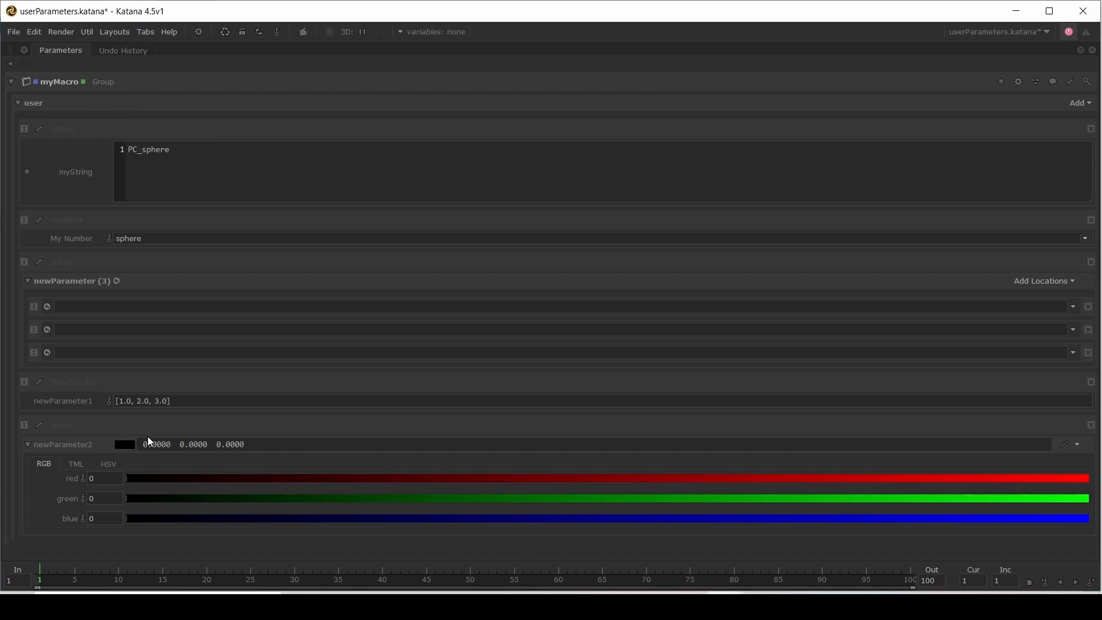
Step: Add a Color, RGBA user parameter to myMacro, expand it and show its TML sliders
{"action": "left_click", "coordinate": [1079, 103]}
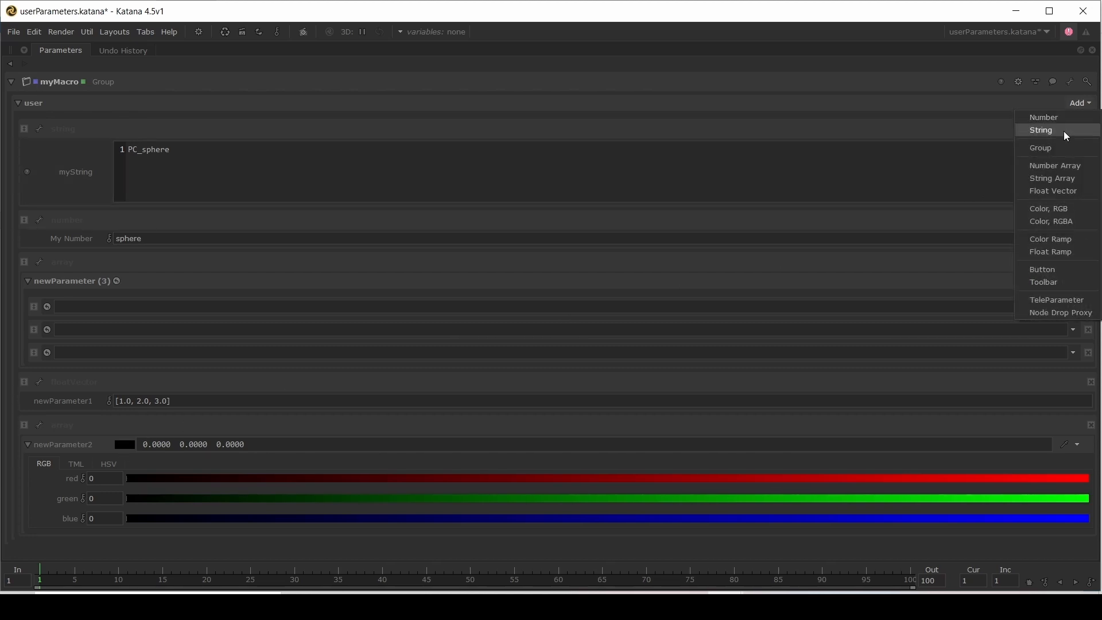
{"action": "left_click", "coordinate": [1063, 221]}
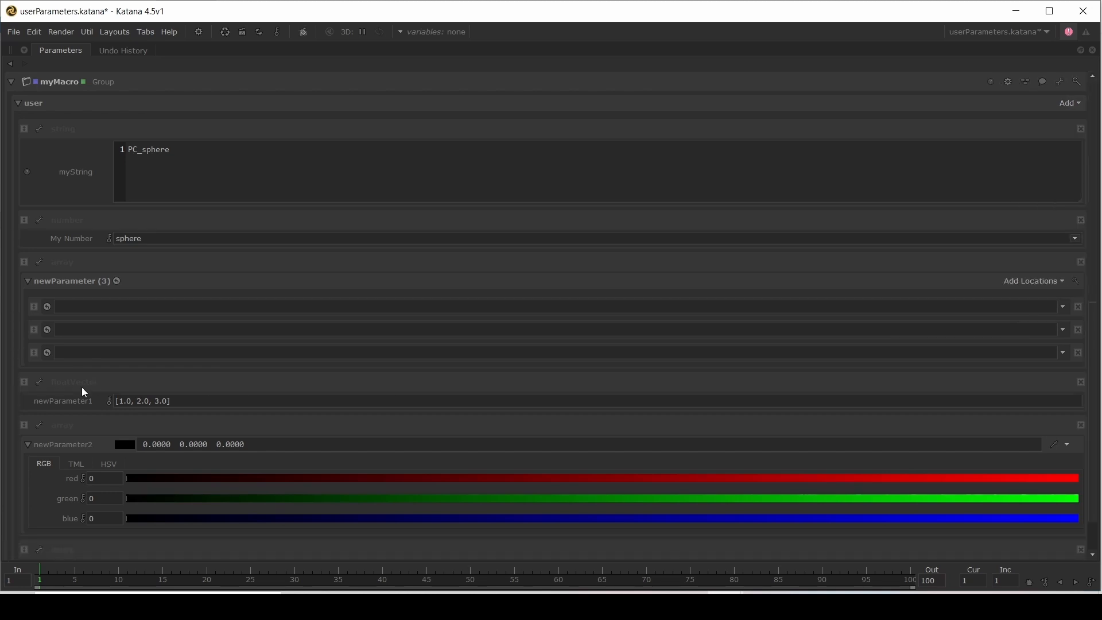
{"action": "scroll", "coordinate": [64, 411], "scroll_direction": "down", "scroll_amount": 2}
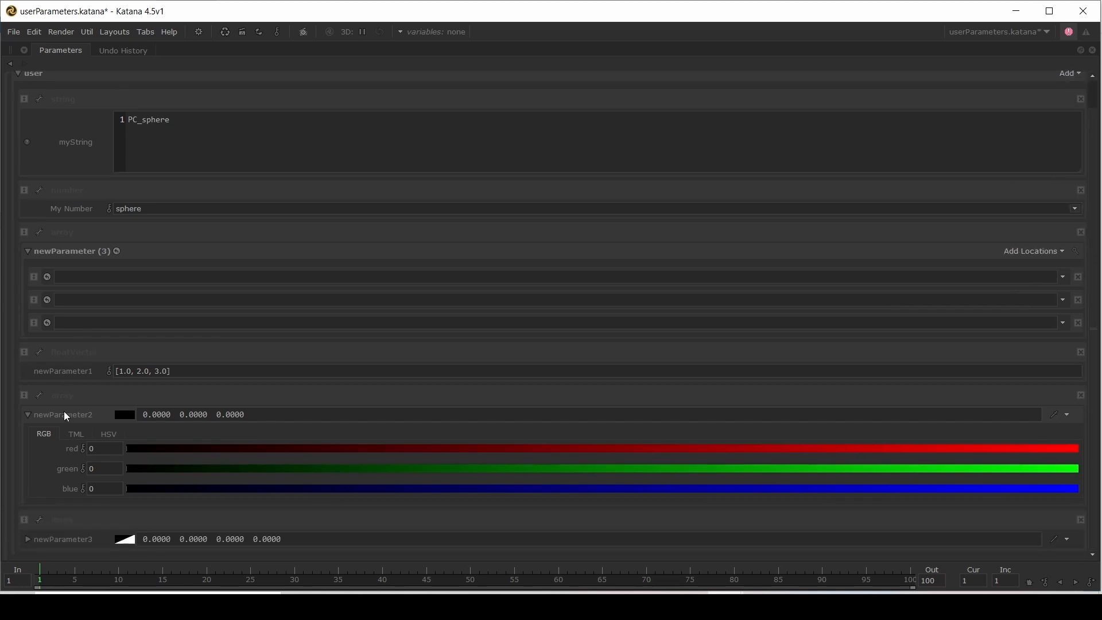
{"action": "left_click", "coordinate": [28, 539]}
{"action": "scroll", "coordinate": [81, 459], "scroll_direction": "down", "scroll_amount": 6}
{"action": "left_click", "coordinate": [79, 459]}
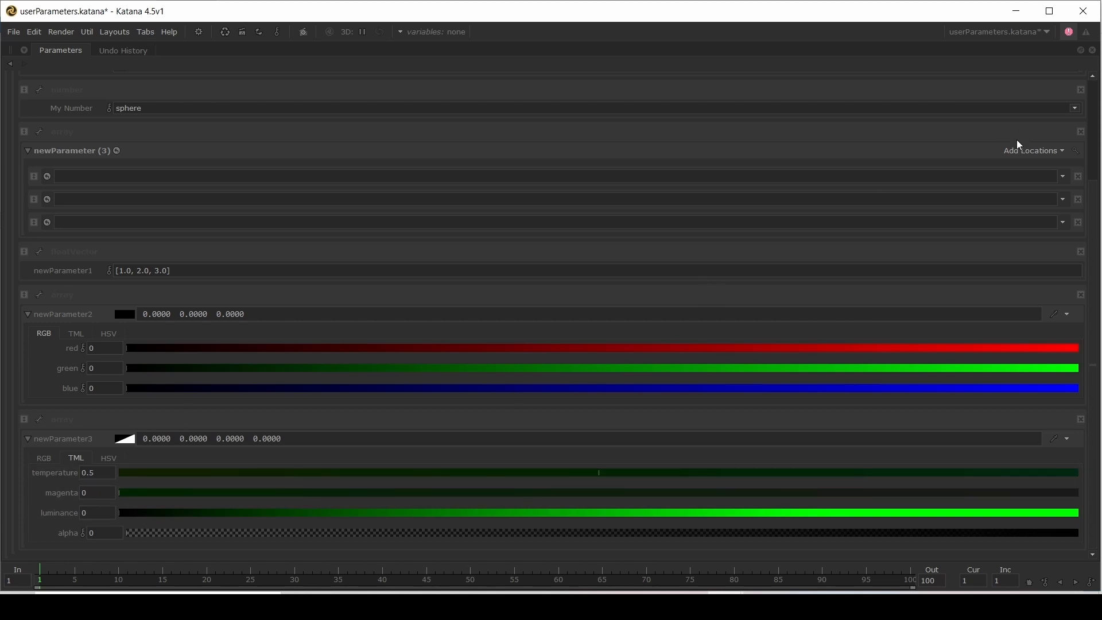
Step: Delete the RGB and RGBA color parameters from myMacro's user parameters
{"action": "scroll", "coordinate": [1013, 143], "scroll_direction": "up", "scroll_amount": 4}
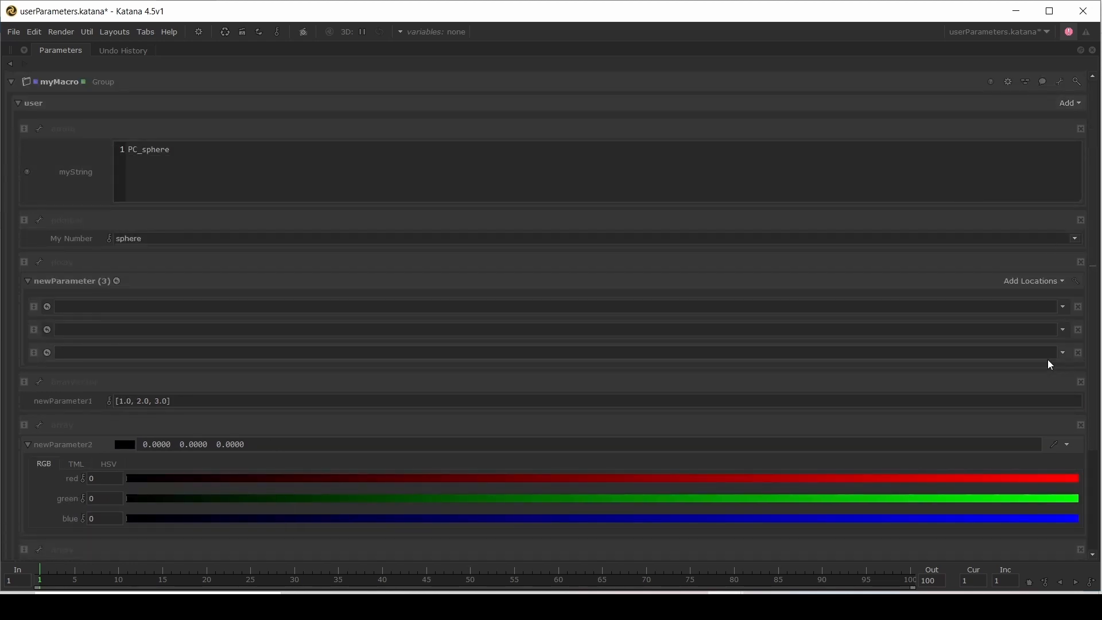
{"action": "left_click", "coordinate": [1083, 426]}
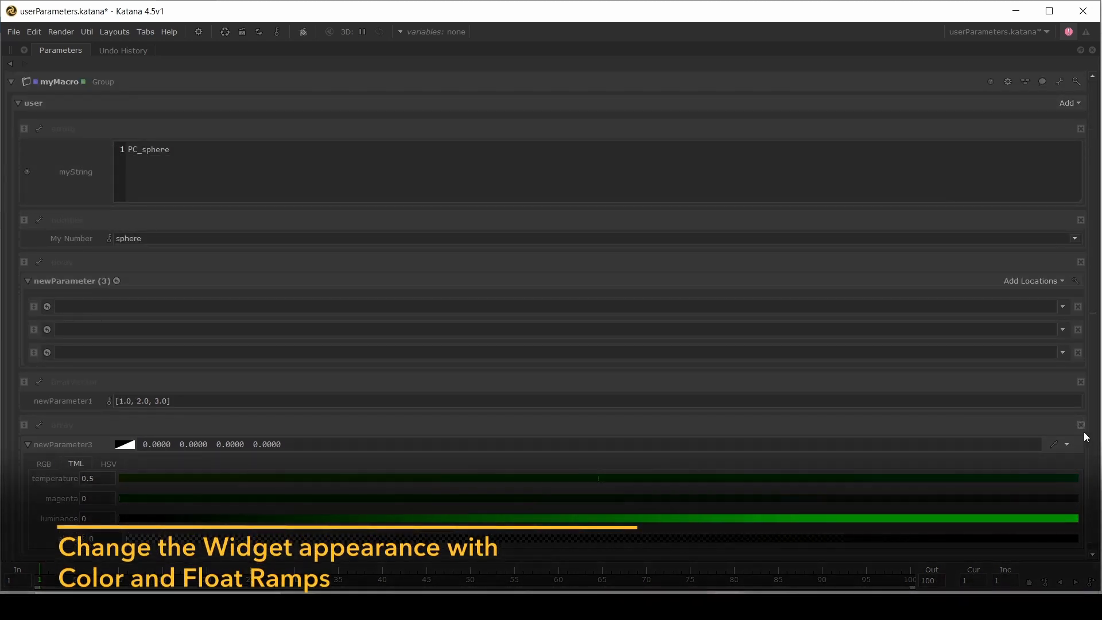
{"action": "left_click", "coordinate": [1081, 425]}
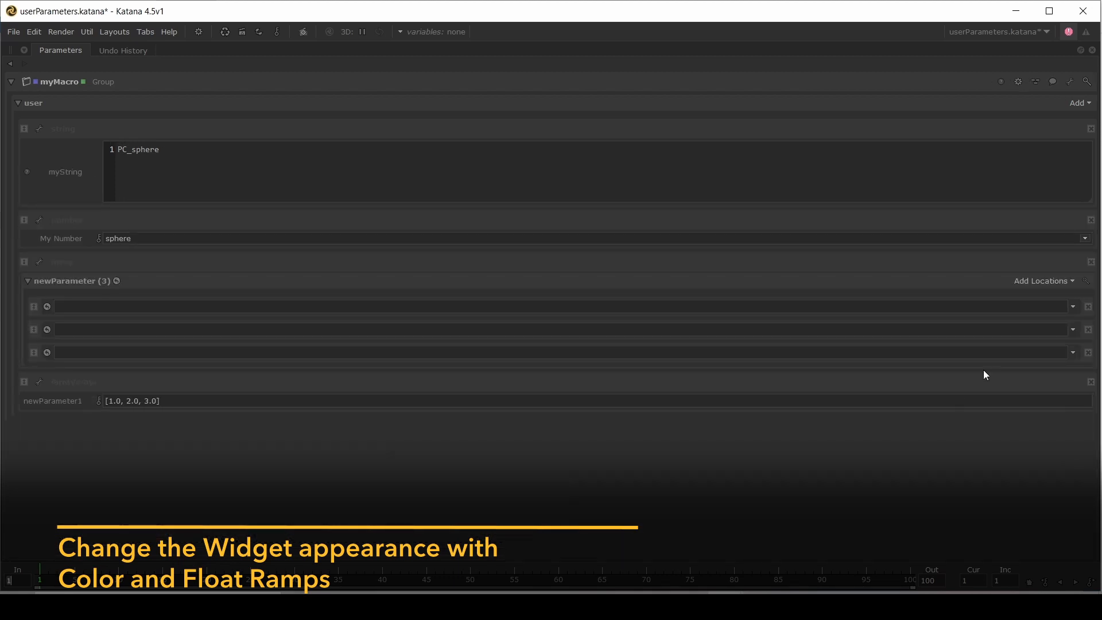
Step: Add a Color Ramp user parameter, move its black stop to about 0.13 and recolor that stop dark red
{"action": "left_click", "coordinate": [1078, 105]}
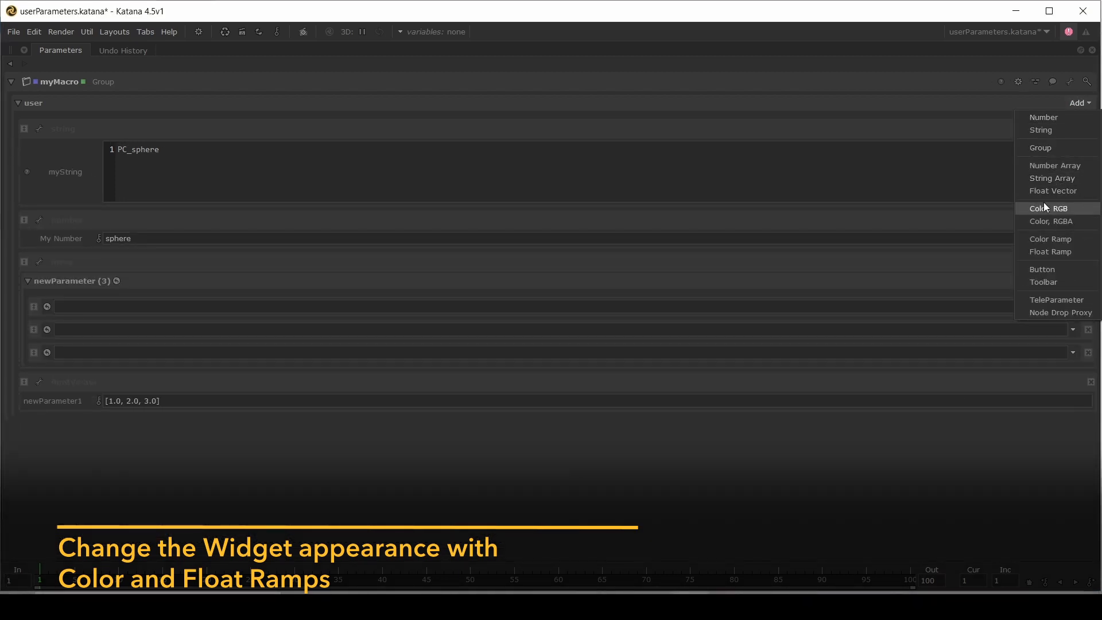
{"action": "left_click", "coordinate": [1045, 239]}
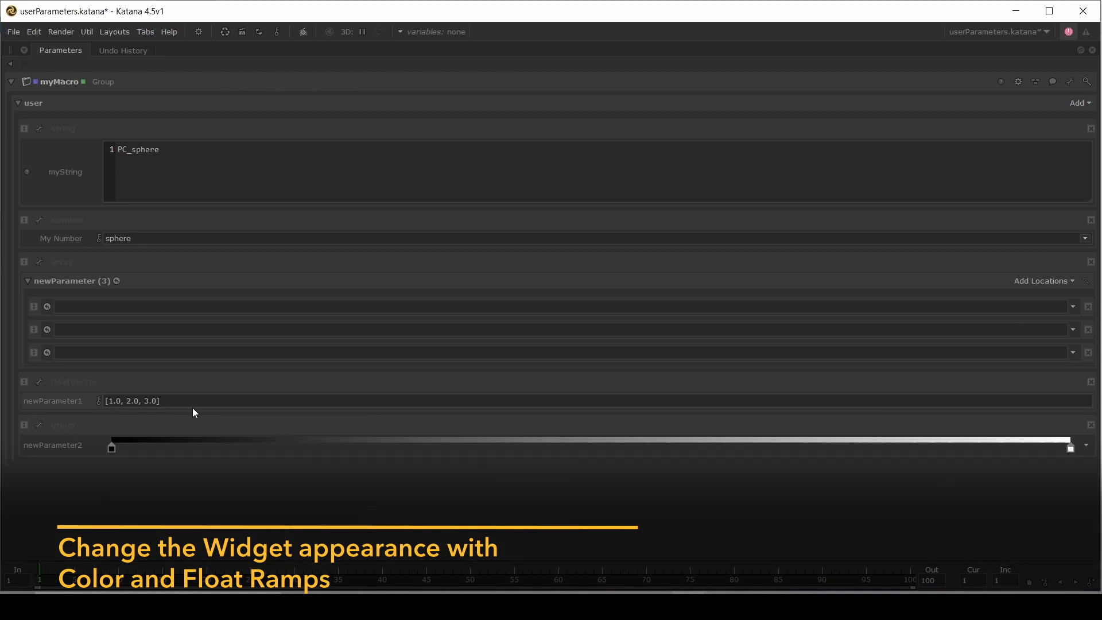
{"action": "left_click_drag", "start_coordinate": [112, 446], "coordinate": [238, 449]}
{"action": "double_click", "coordinate": [239, 449]}
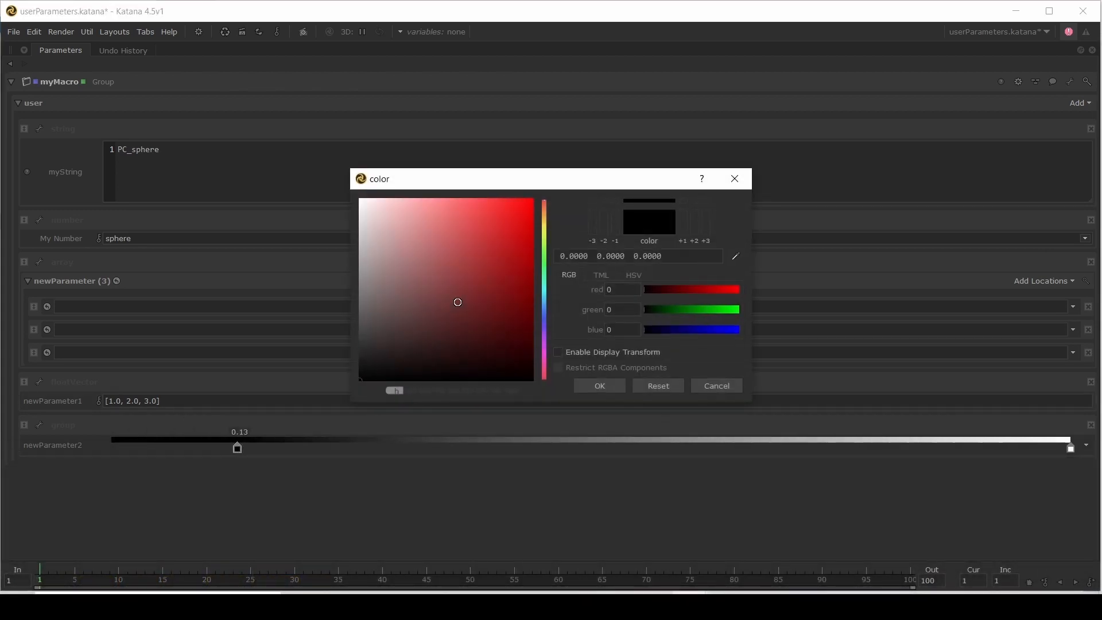
{"action": "left_click", "coordinate": [484, 289]}
{"action": "left_click", "coordinate": [603, 389]}
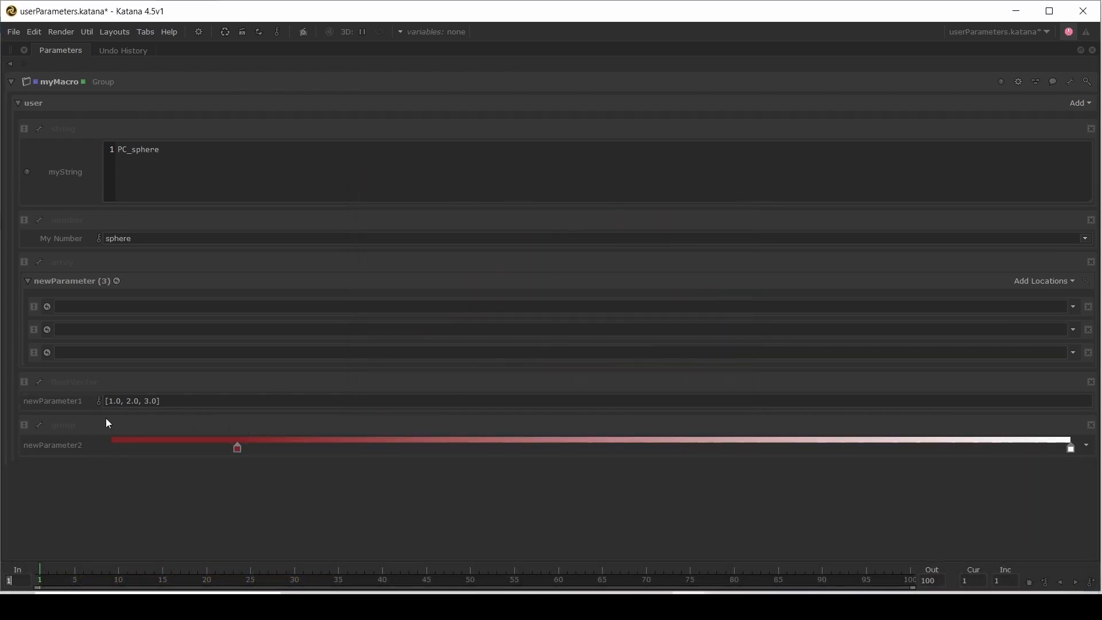
Step: Set the color ramp's Gradient Height to 100 in its widget options and move the red stop to about 0.07
{"action": "left_click", "coordinate": [40, 426]}
{"action": "left_click", "coordinate": [63, 470]}
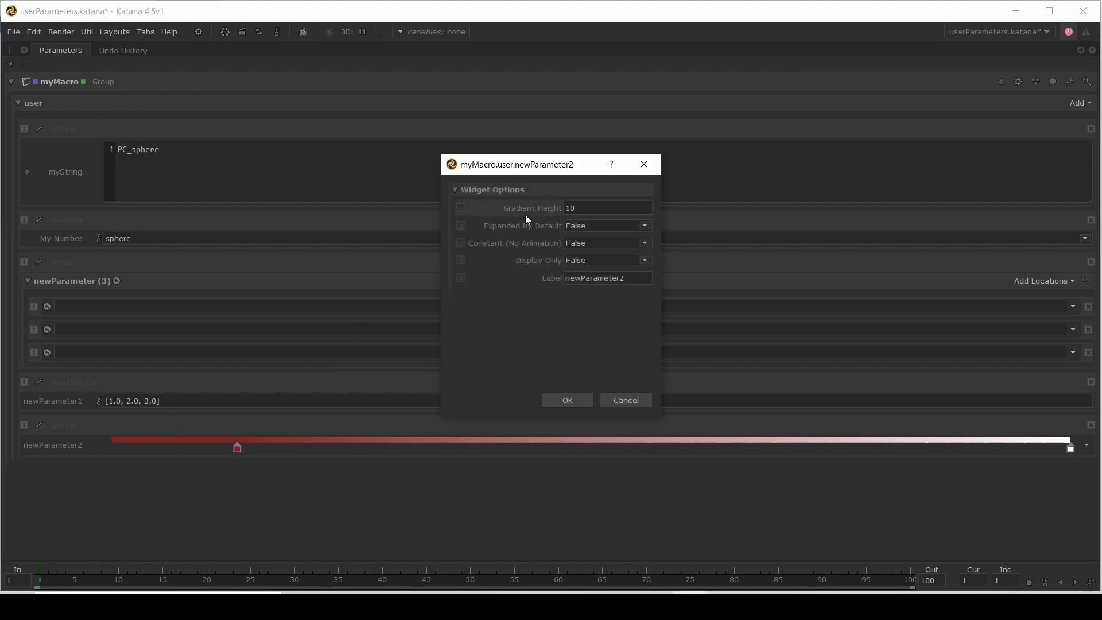
{"action": "left_click", "coordinate": [605, 215]}
{"action": "type", "text": "100"}
{"action": "left_click", "coordinate": [558, 399]}
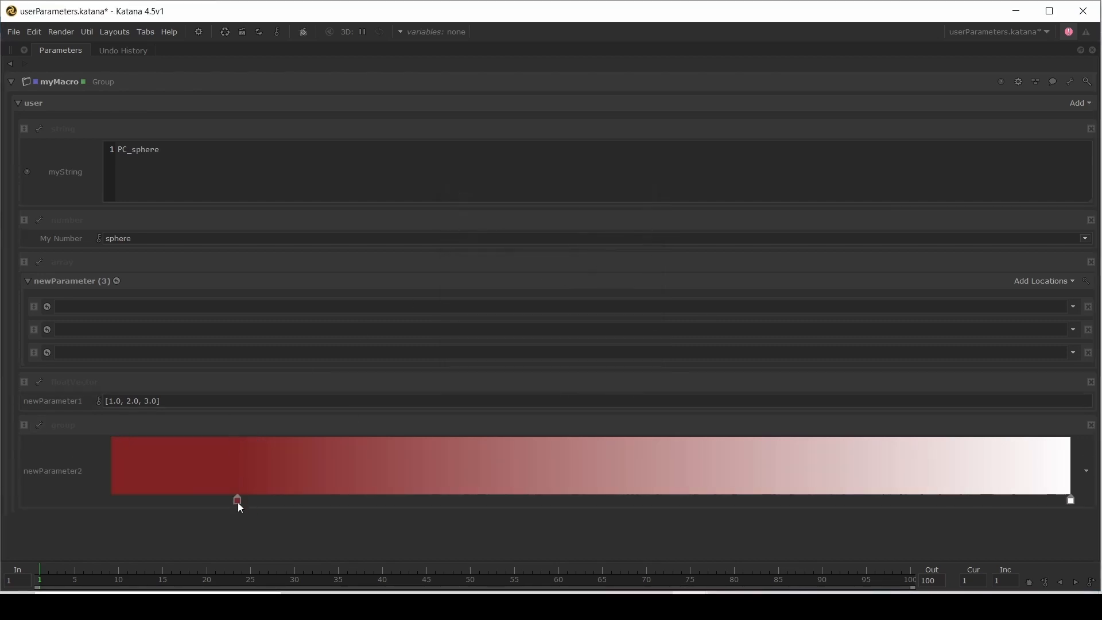
{"action": "left_click_drag", "start_coordinate": [237, 502], "coordinate": [187, 498]}
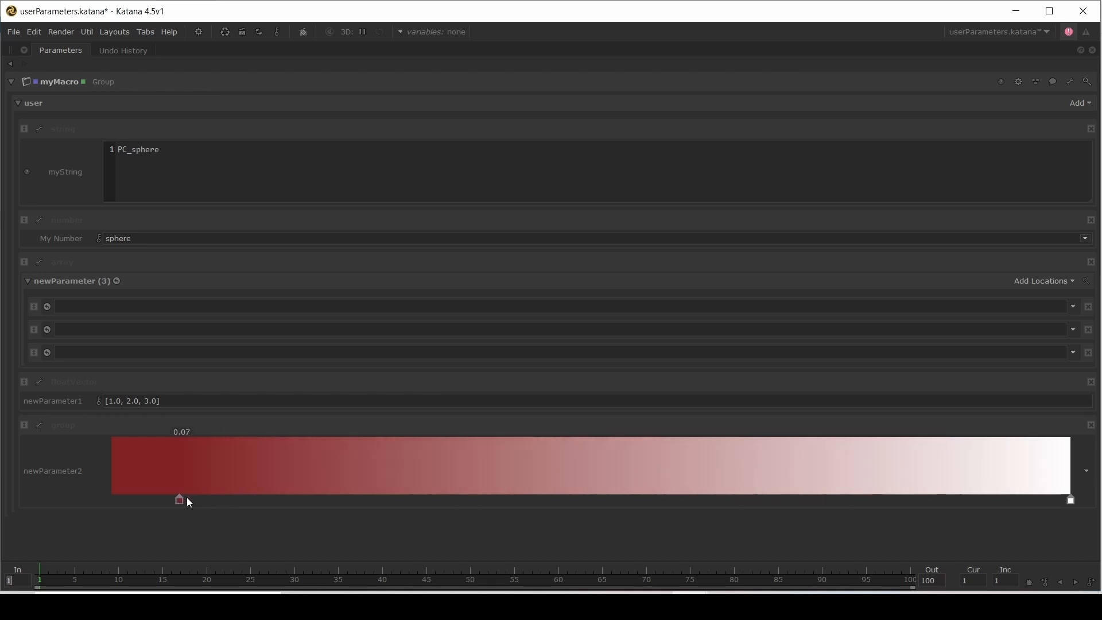
Step: Add a Float Ramp user parameter and shape its curve with a new point at about position 0.22, value 0.83
{"action": "left_click", "coordinate": [1072, 102]}
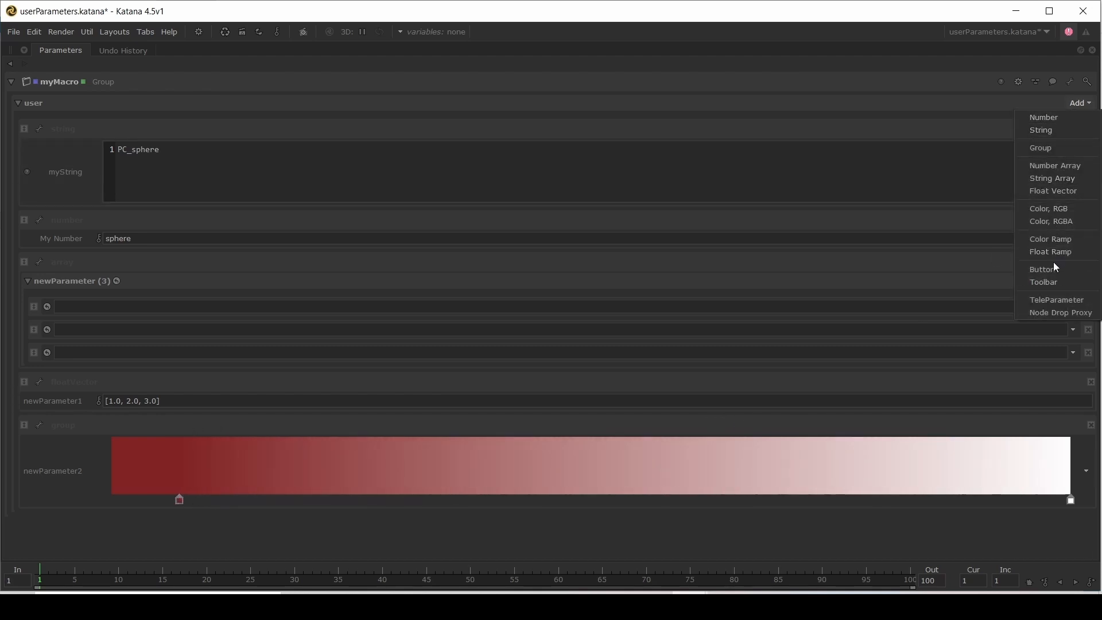
{"action": "left_click", "coordinate": [1042, 251]}
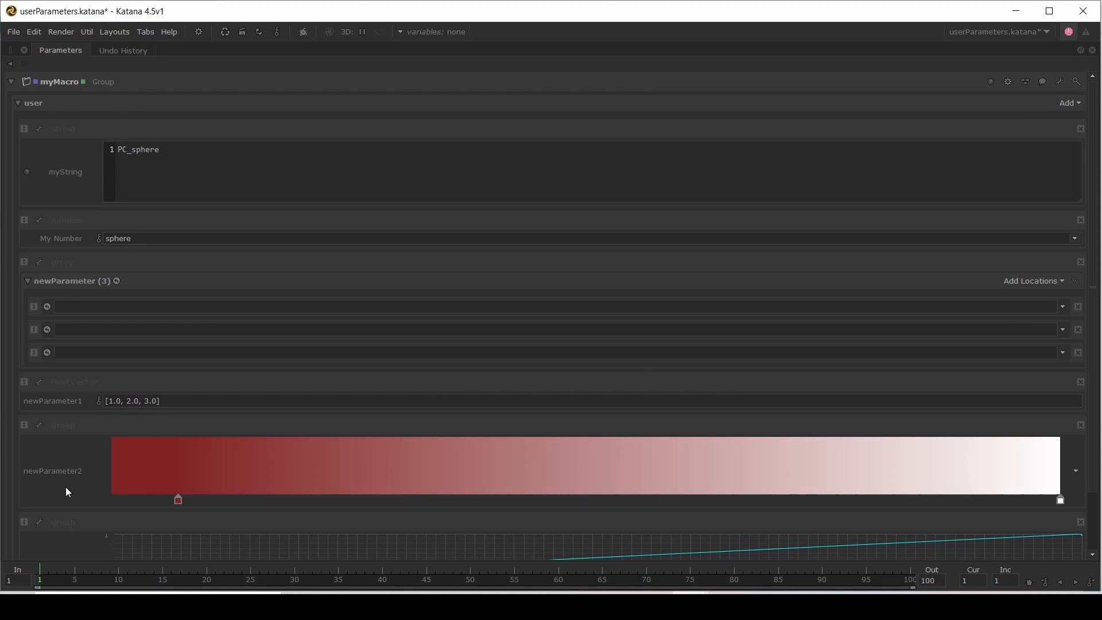
{"action": "scroll", "coordinate": [65, 488], "scroll_direction": "down", "scroll_amount": 2}
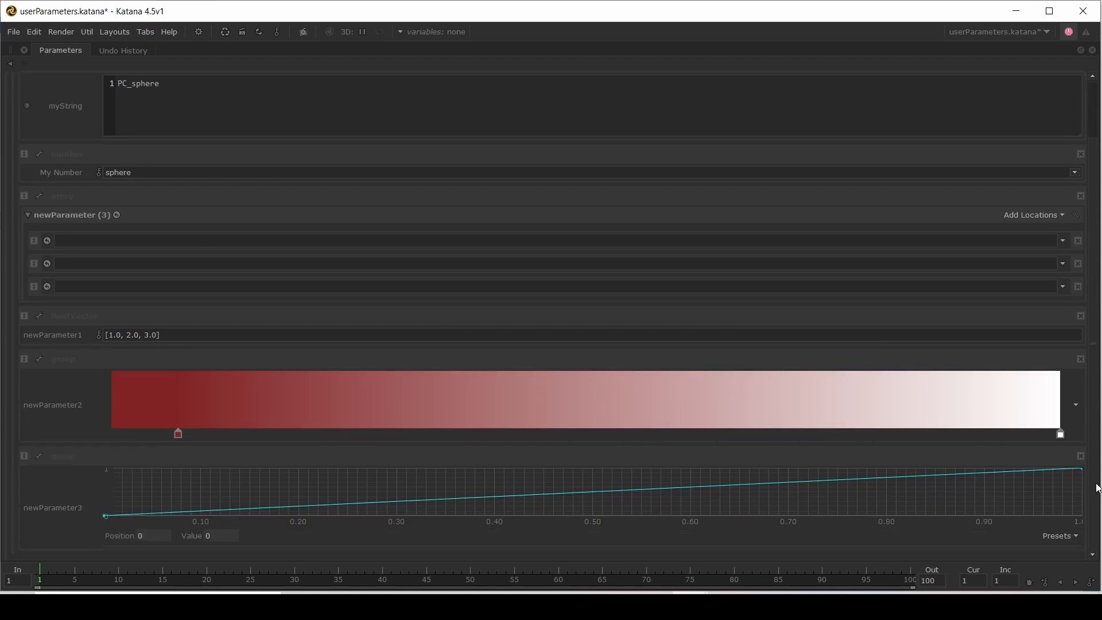
{"action": "left_click", "coordinate": [349, 505]}
{"action": "left_click_drag", "start_coordinate": [350, 504], "coordinate": [272, 484]}
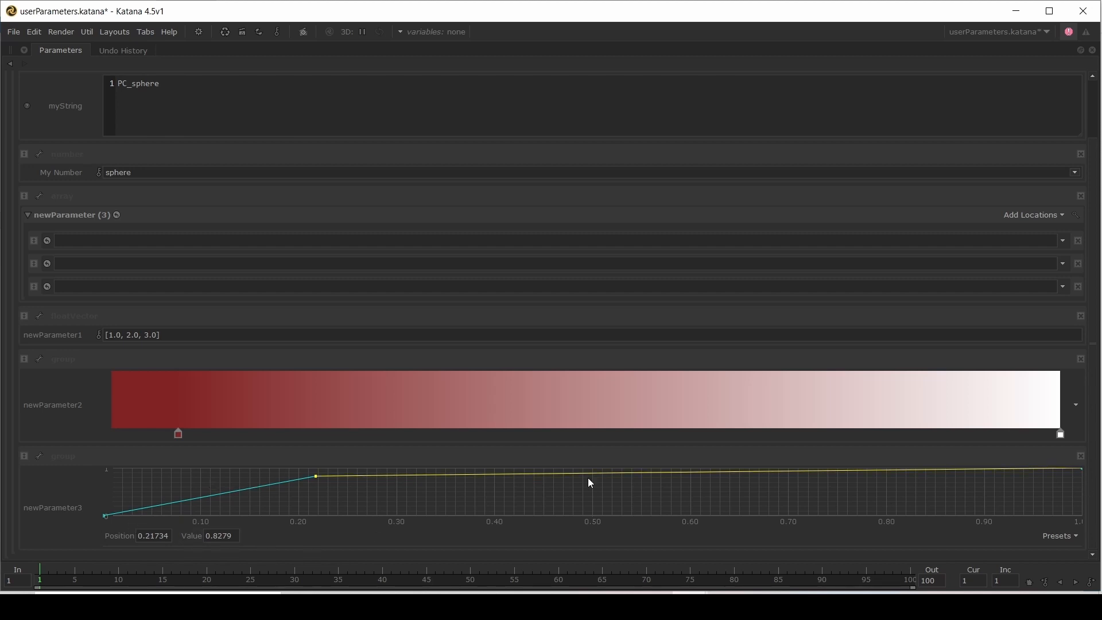
Step: Apply the Smooth Min to Max preset to the float ramp and move its second point to about position 0.27, value 0.73
{"action": "left_click", "coordinate": [1078, 537]}
{"action": "left_click", "coordinate": [1066, 535]}
{"action": "left_click", "coordinate": [1069, 534]}
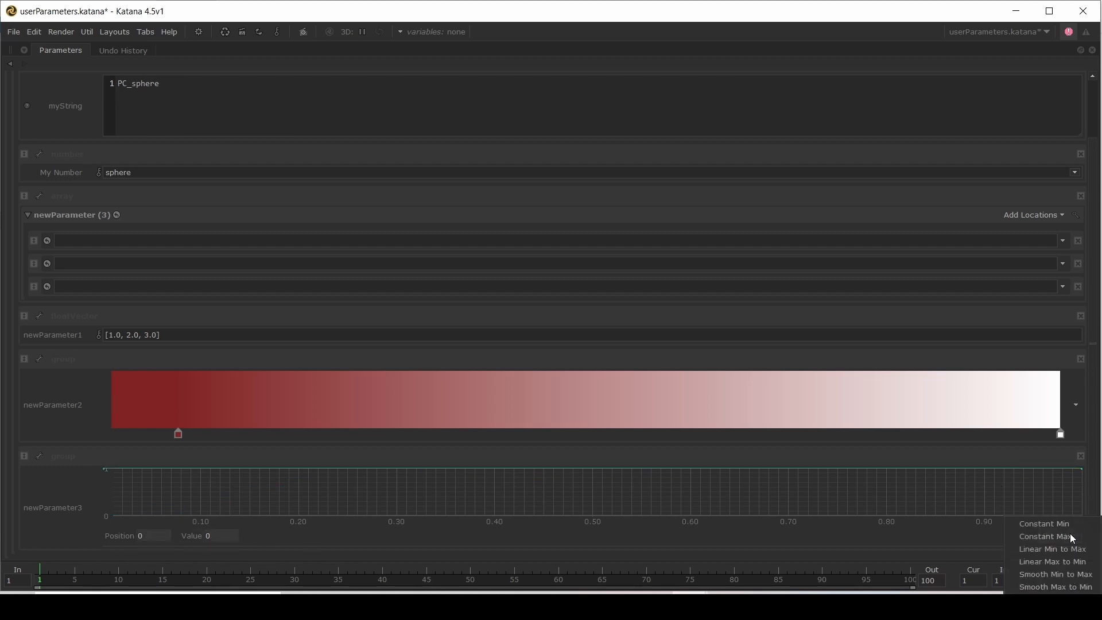
{"action": "left_click", "coordinate": [1039, 576]}
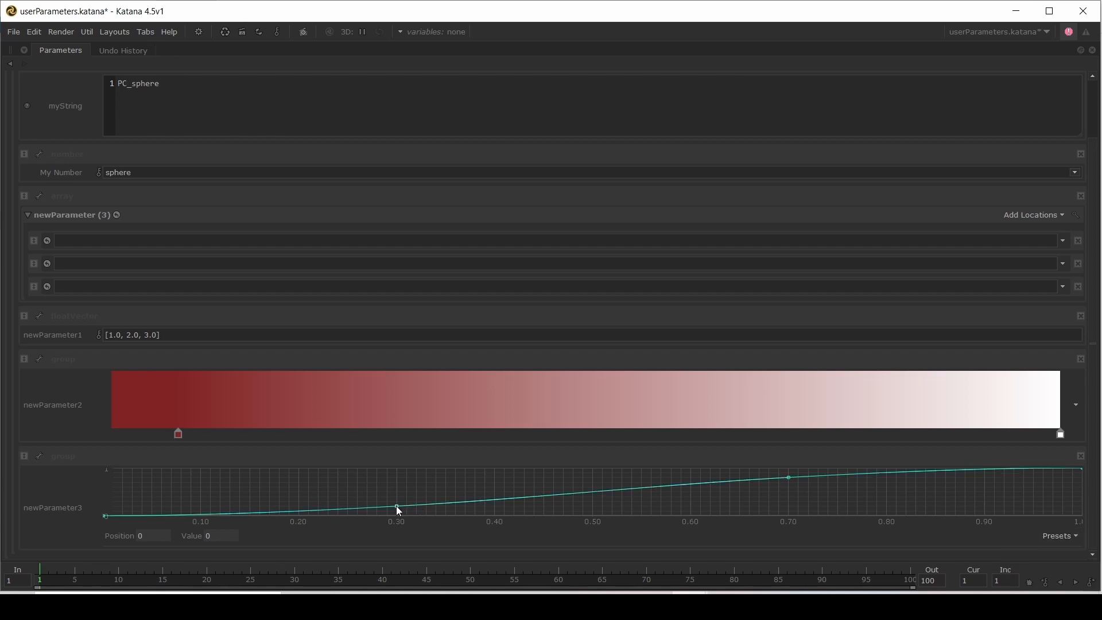
{"action": "left_click_drag", "start_coordinate": [396, 507], "coordinate": [492, 492]}
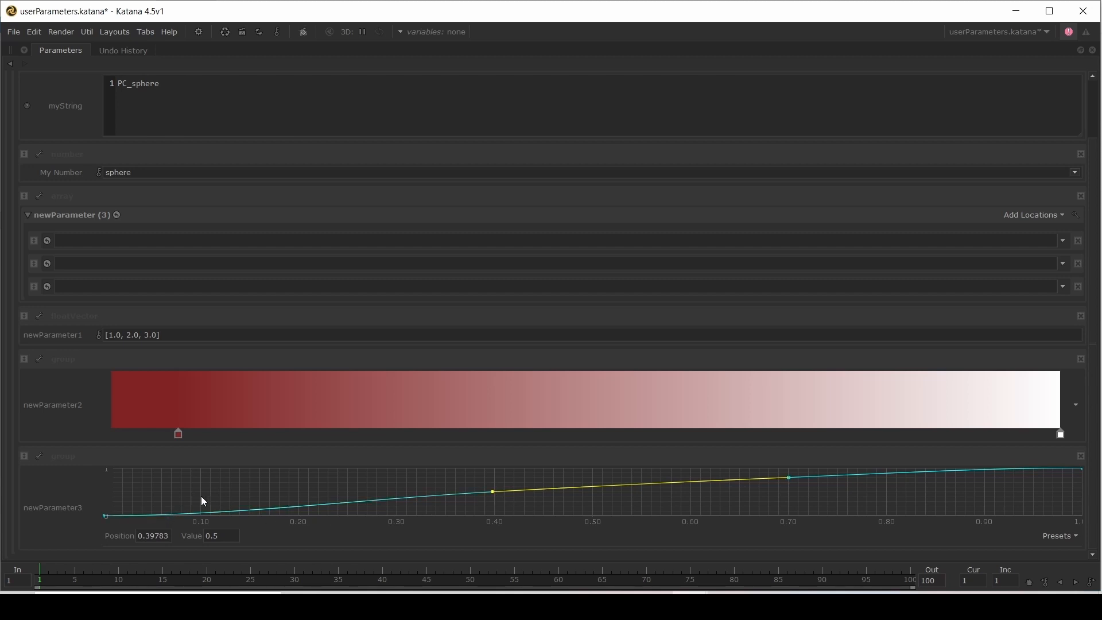
{"action": "left_click_drag", "start_coordinate": [495, 491], "coordinate": [363, 481]}
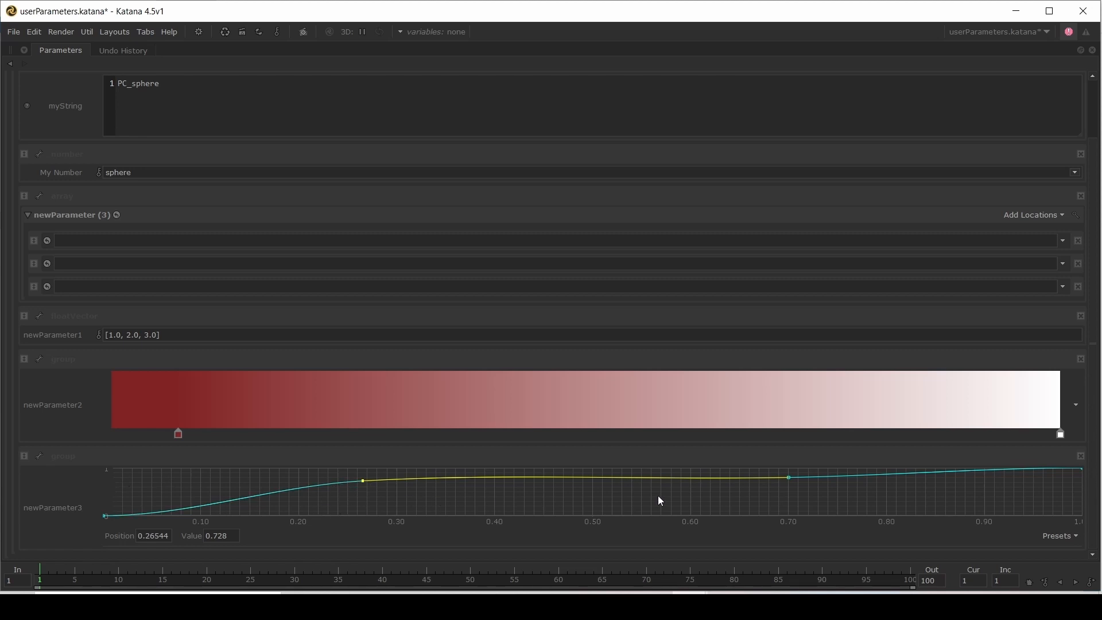
Step: Restore the full layout and run NodegraphAPI.GetNode('myMacro').getParameter('user.newParameter3').getChildren() in Python to list the float ramp's child parameters
{"action": "key", "text": "space"}
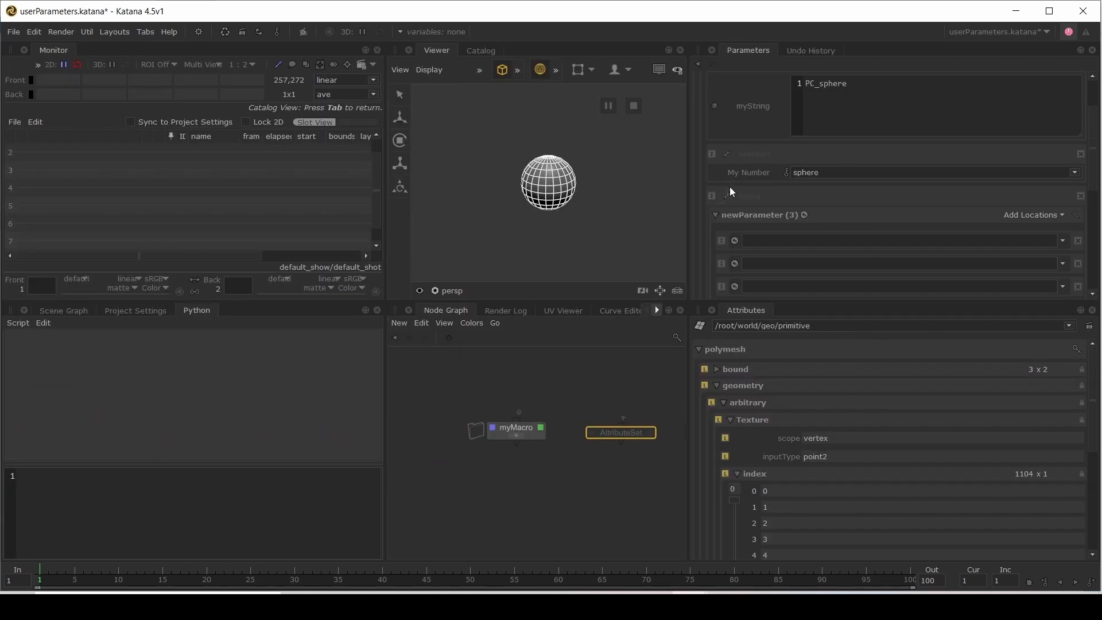
{"action": "scroll", "coordinate": [729, 187], "scroll_direction": "down", "scroll_amount": 5}
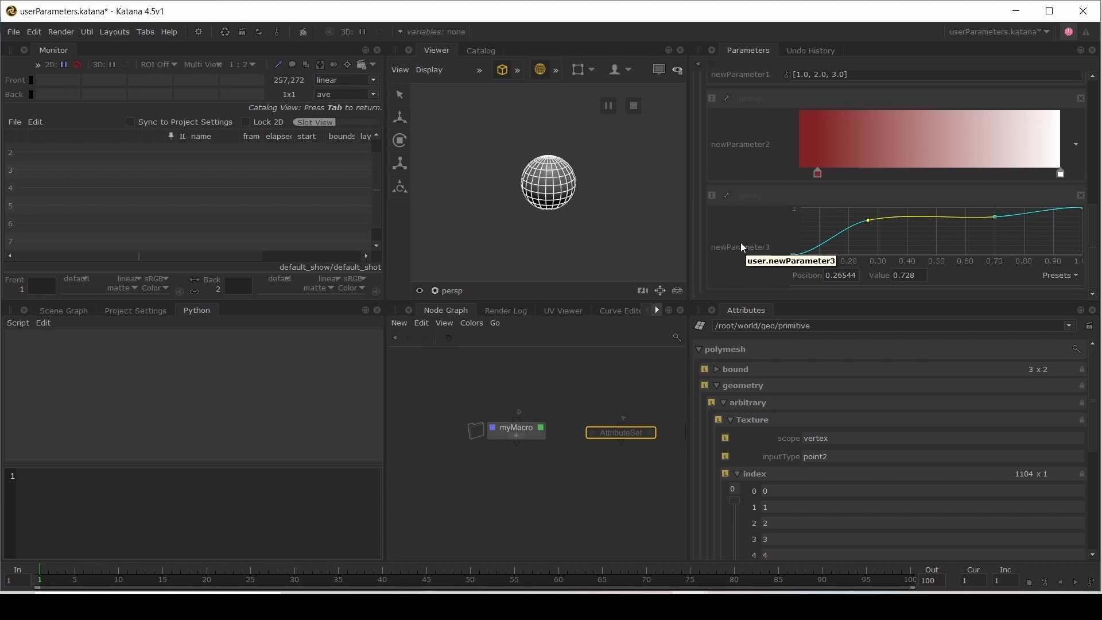
{"action": "left_click_drag", "start_coordinate": [743, 246], "coordinate": [99, 502]}
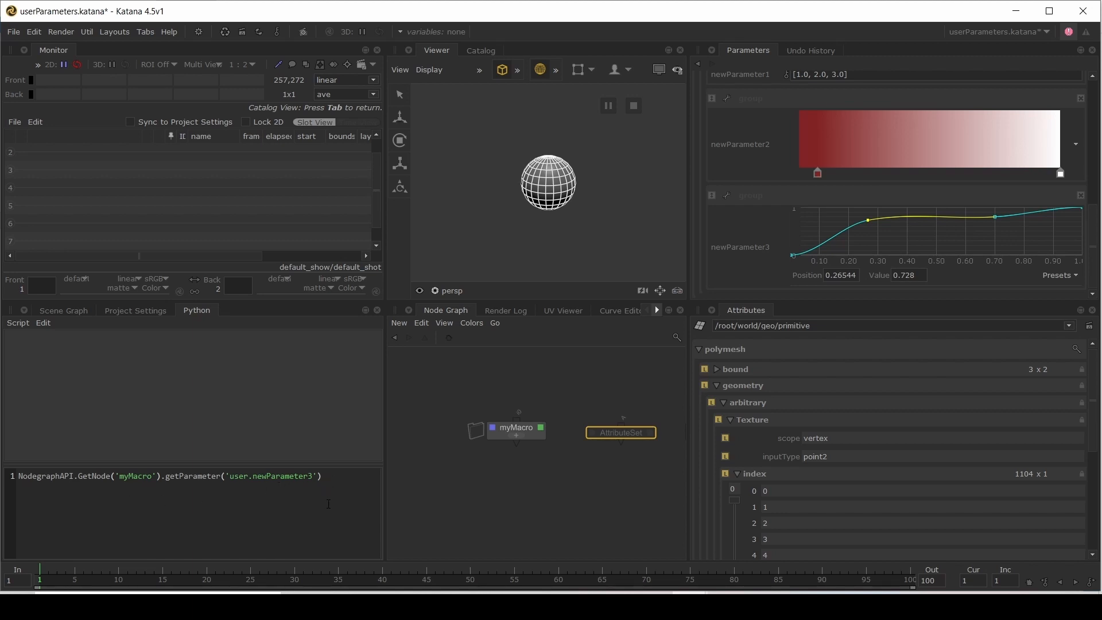
{"action": "type", "text": ".getChildren()"}
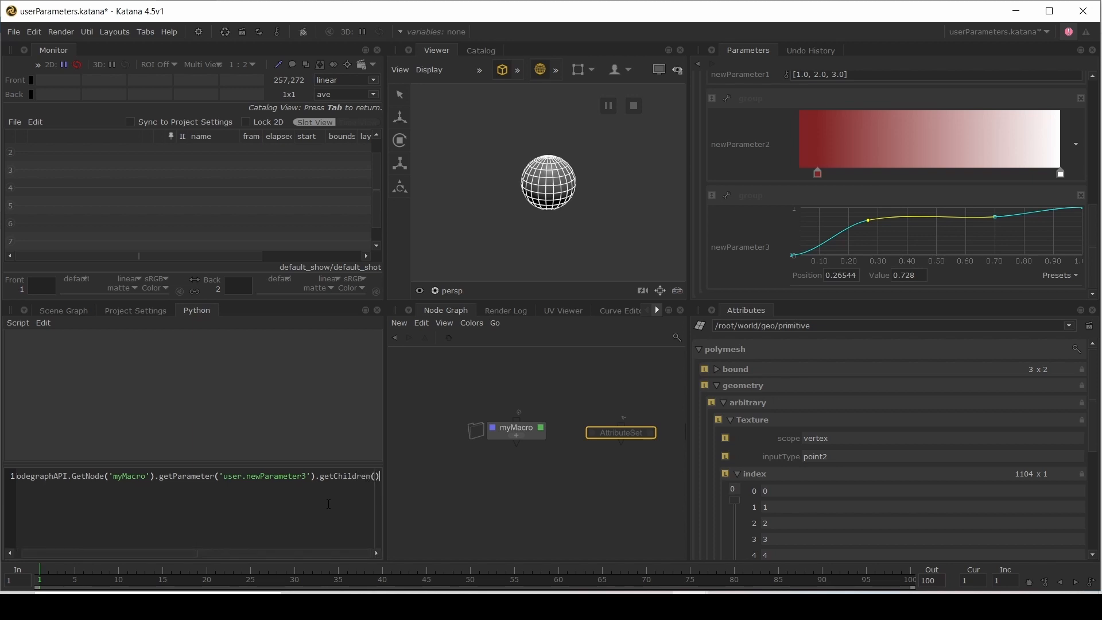
{"action": "key", "text": "ctrl+a"}
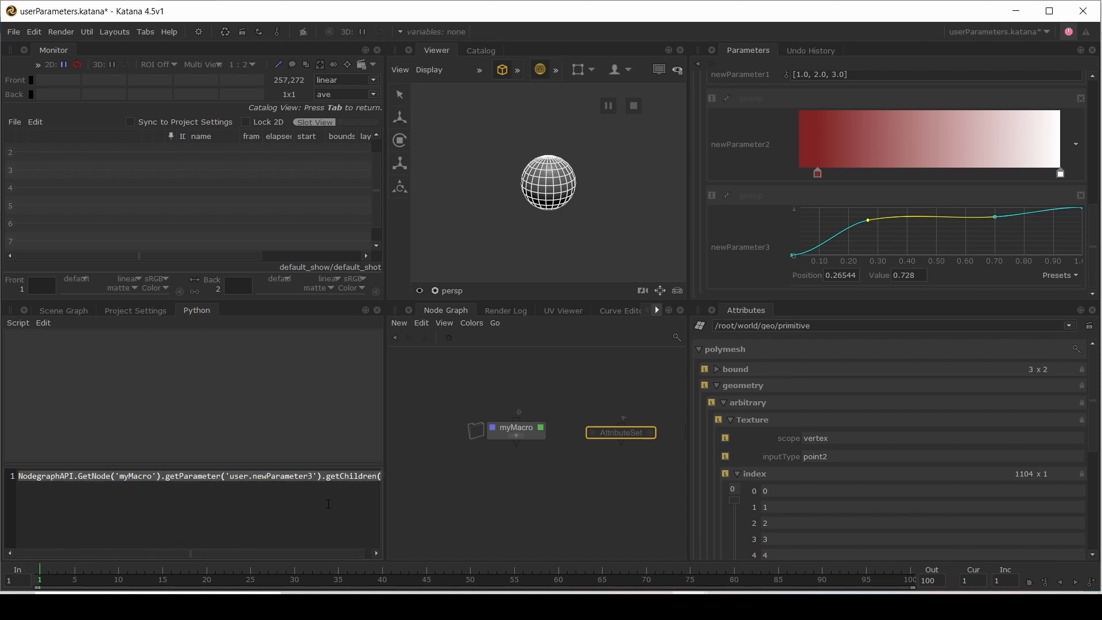
{"action": "key", "text": "ctrl+Return"}
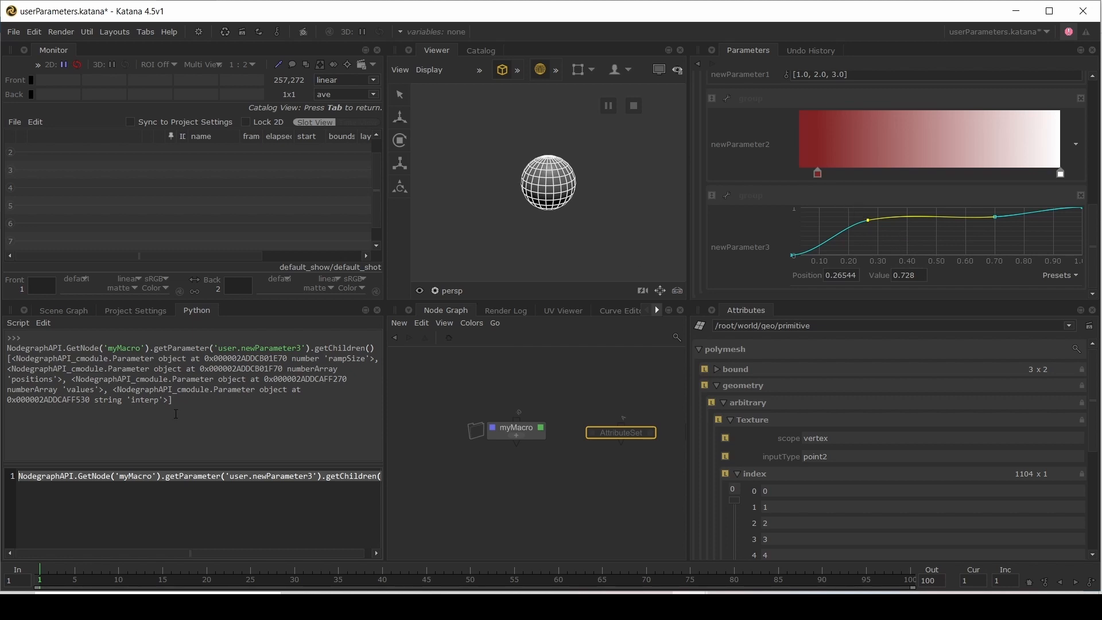
Step: Extend the parameter path in the Python script to 'user.newParameter3.interp'
{"action": "double_click", "coordinate": [145, 399]}
{"action": "left_click", "coordinate": [245, 512]}
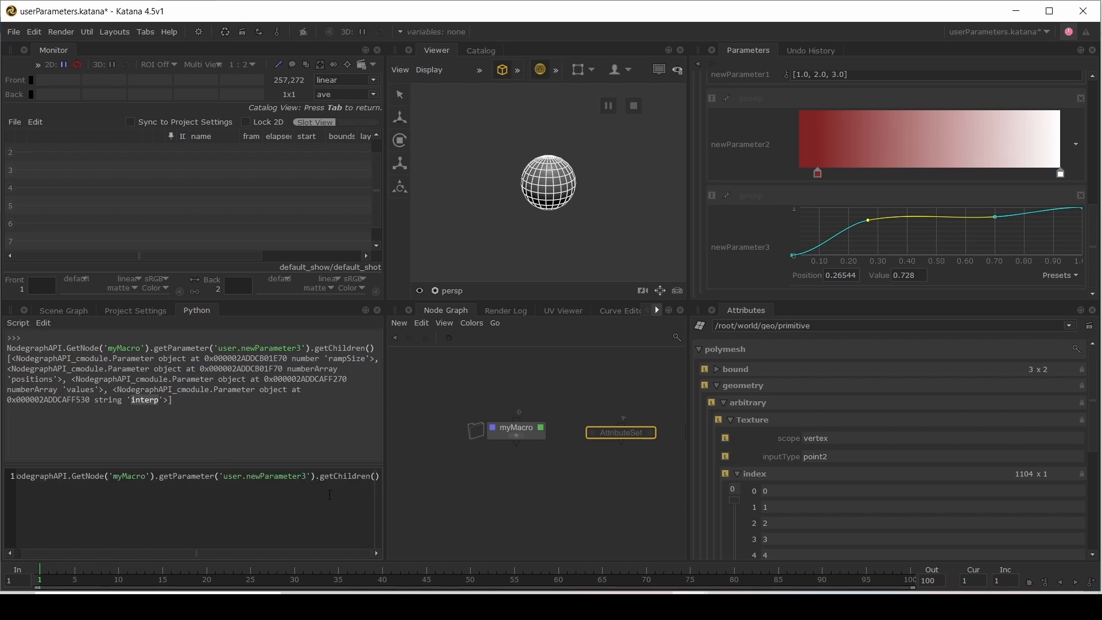
{"action": "type", "text": ".interp"}
{"action": "key", "text": "End"}
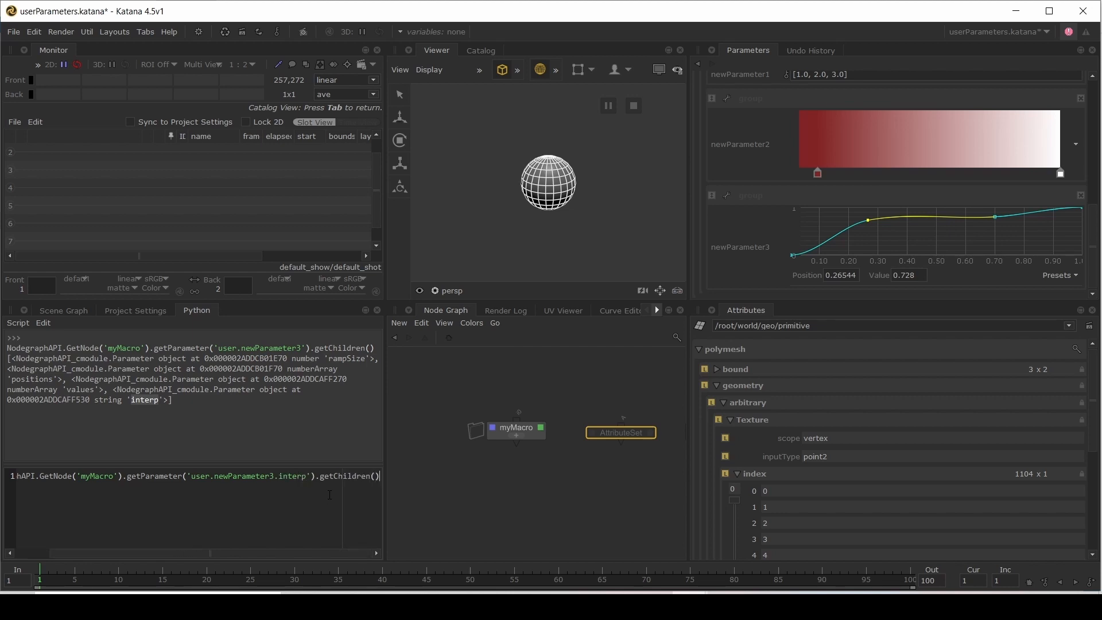
Step: Replace getChildren() with getValue(0) in the script and run it to query the float ramp's interpolation type
{"action": "key", "text": "Left"}
{"action": "key", "text": "Left"}
{"action": "key", "text": "BackSpace"}
{"action": "key", "text": "BackSpace"}
{"action": "key", "text": "BackSpace"}
{"action": "key", "text": "BackSpace"}
{"action": "key", "text": "BackSpace"}
{"action": "key", "text": "BackSpace"}
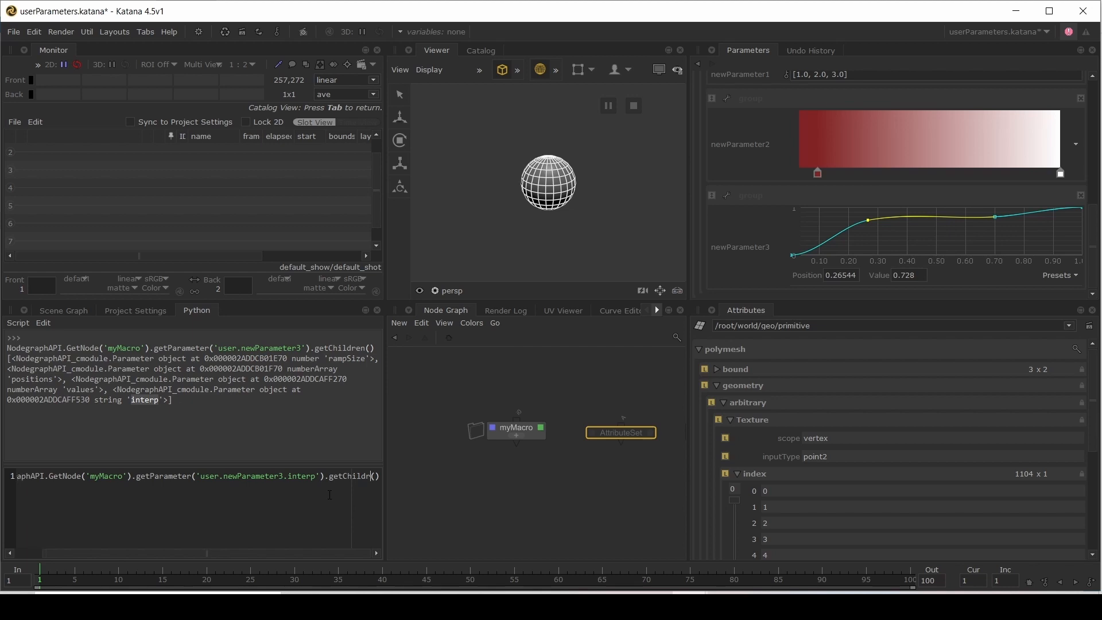
{"action": "key", "text": "BackSpace"}
{"action": "key", "text": "BackSpace"}
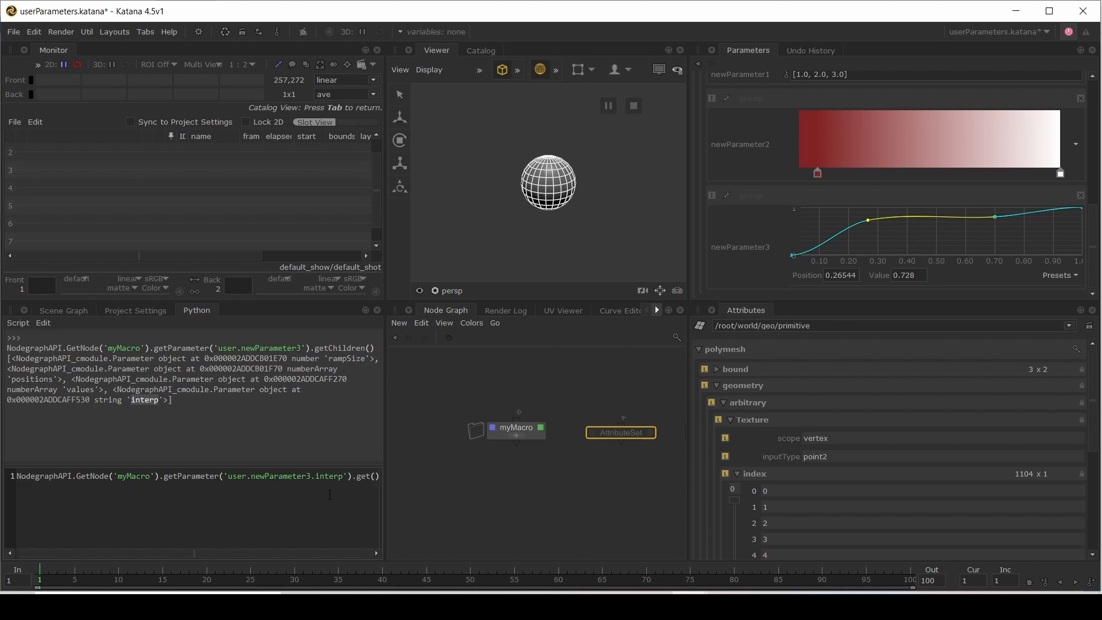
{"action": "type", "text": "Vlue"}
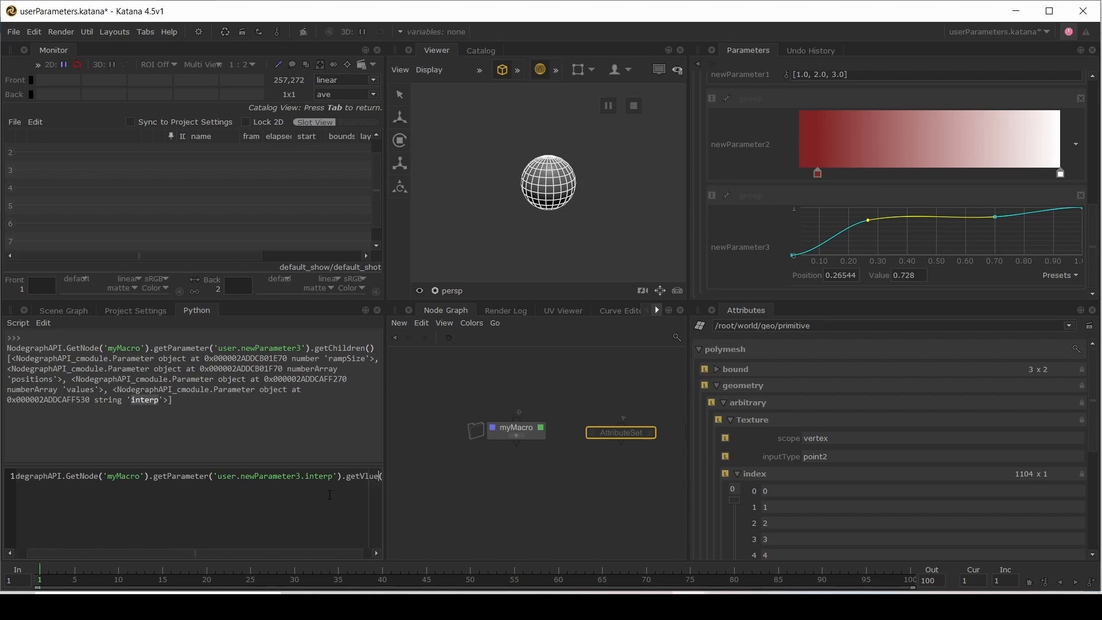
{"action": "key", "text": "BackSpace"}
{"action": "key", "text": "BackSpace"}
{"action": "key", "text": "BackSpace"}
{"action": "type", "text": "alue("}
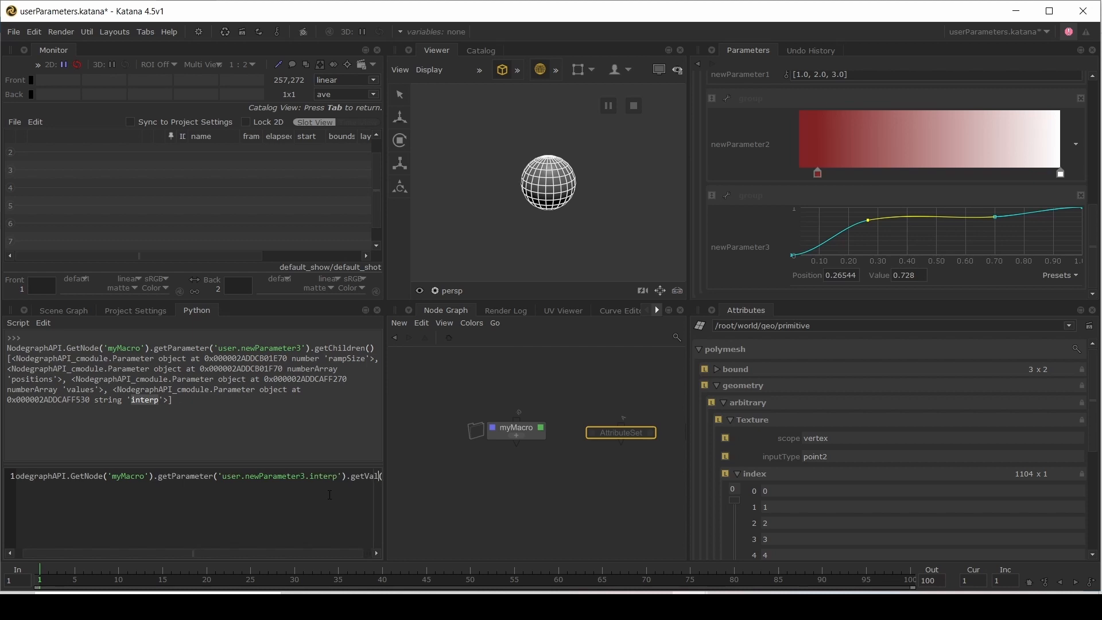
{"action": "type", "text": ")"}
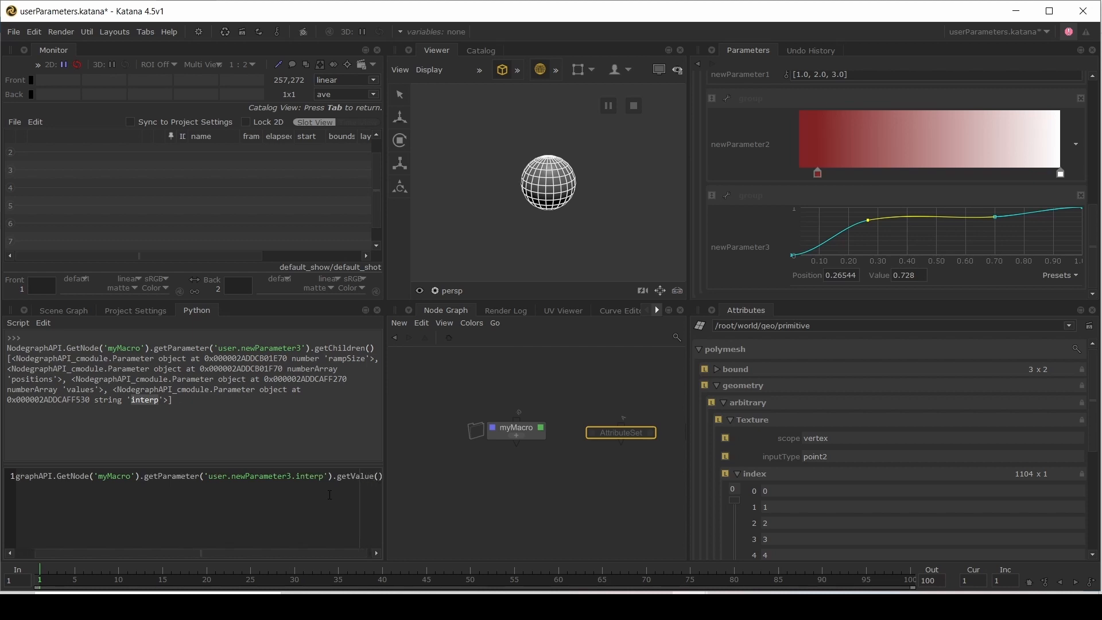
{"action": "key", "text": "Left"}
{"action": "type", "text": "0"}
{"action": "key", "text": "Home"}
{"action": "key", "text": "ctrl+a"}
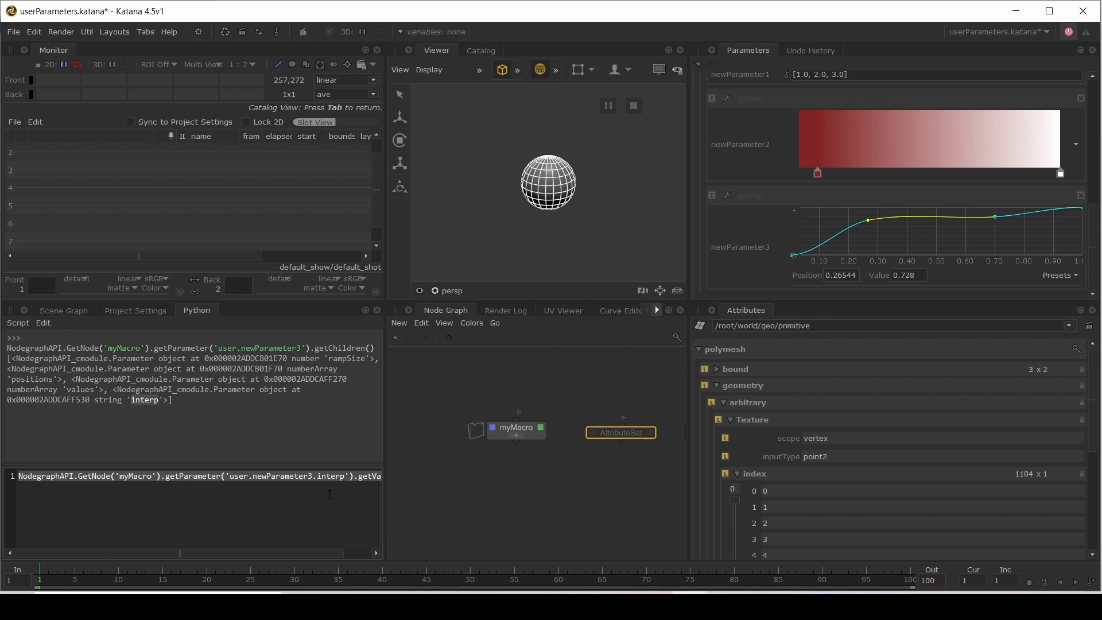
{"action": "key", "text": "ctrl+Return"}
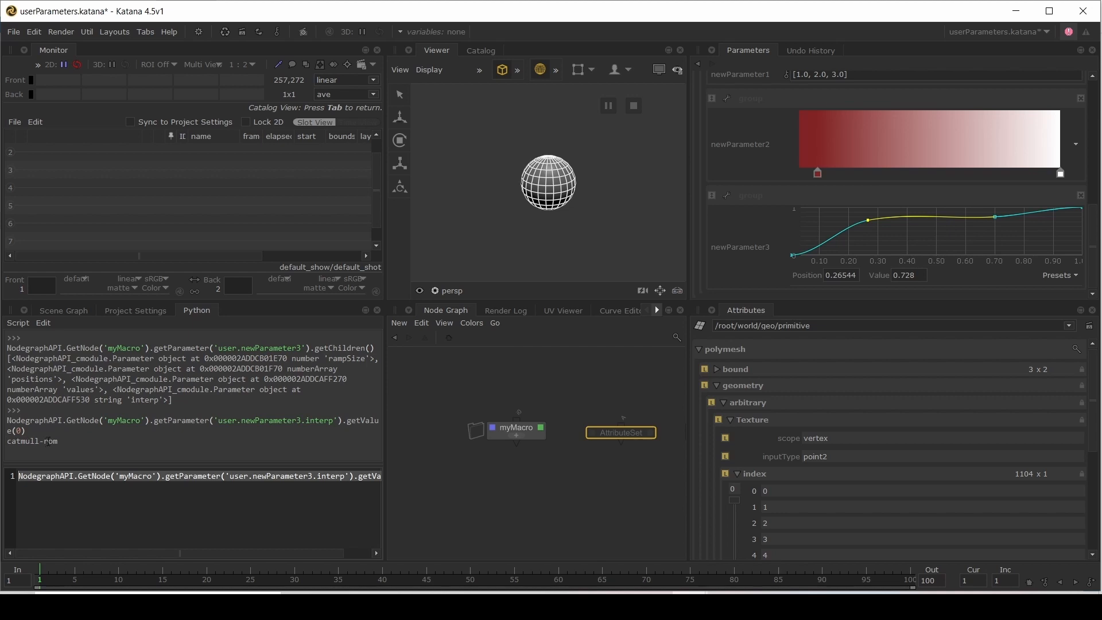
Step: Change the call to setValue('bezier',0) and run the script to switch the float ramp's interpolation to bezier
{"action": "left_click", "coordinate": [328, 502]}
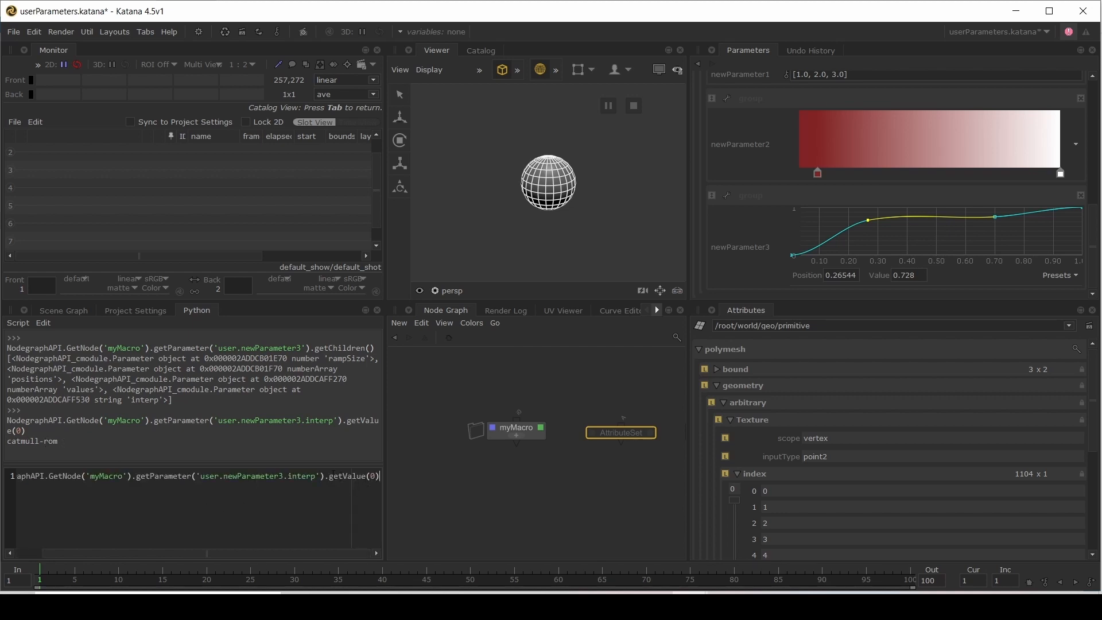
{"action": "key", "text": "BackSpace"}
{"action": "type", "text": "setValue("}
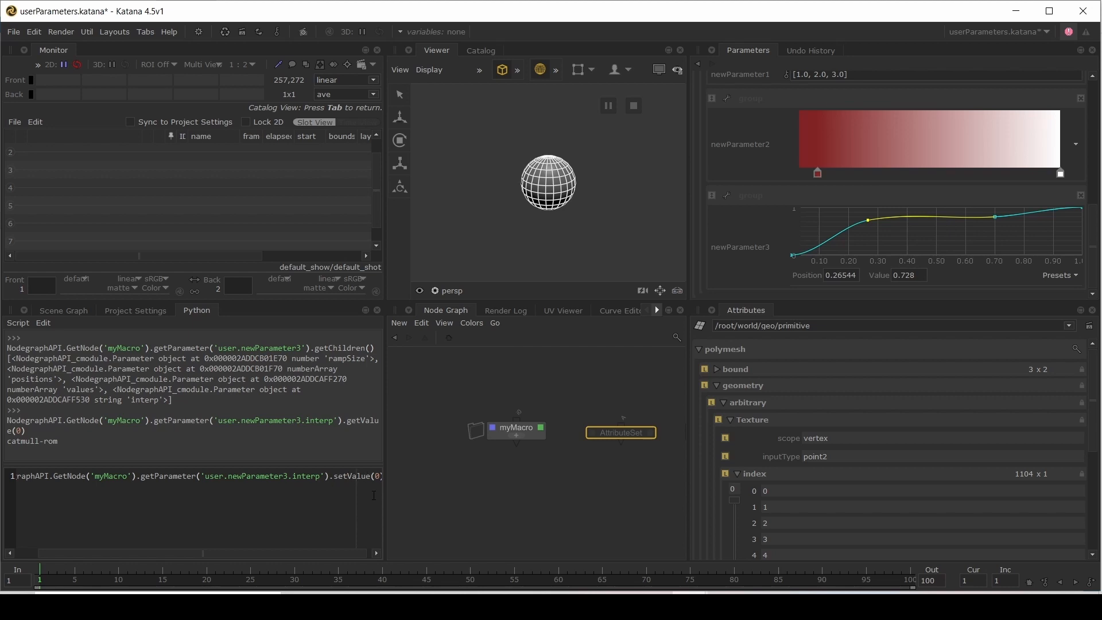
{"action": "type", "text": "'b"}
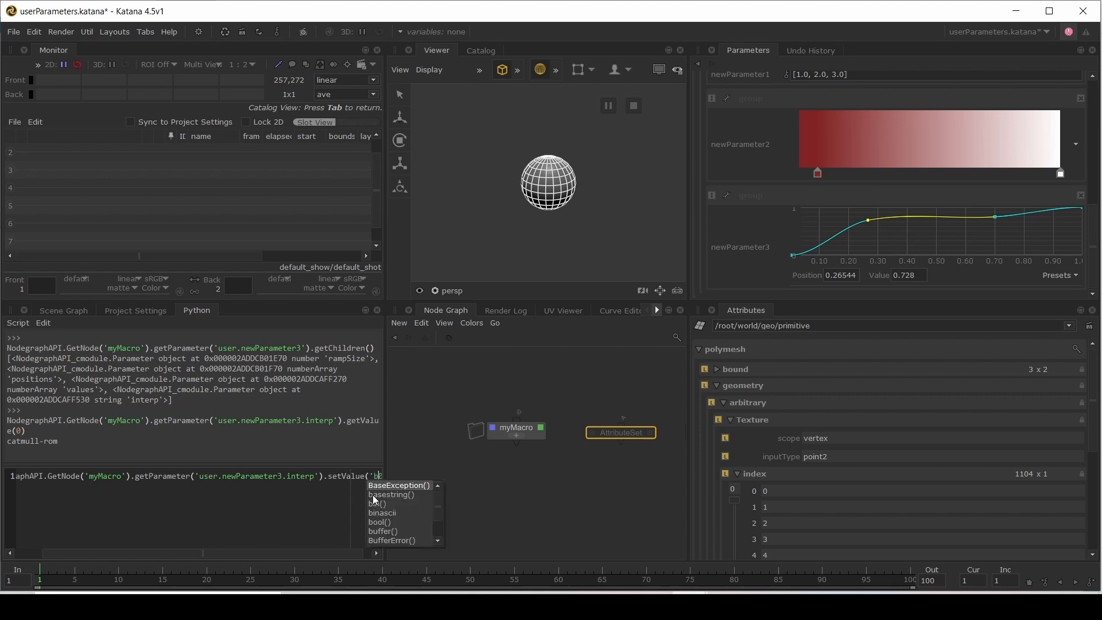
{"action": "type", "text": "ezier"}
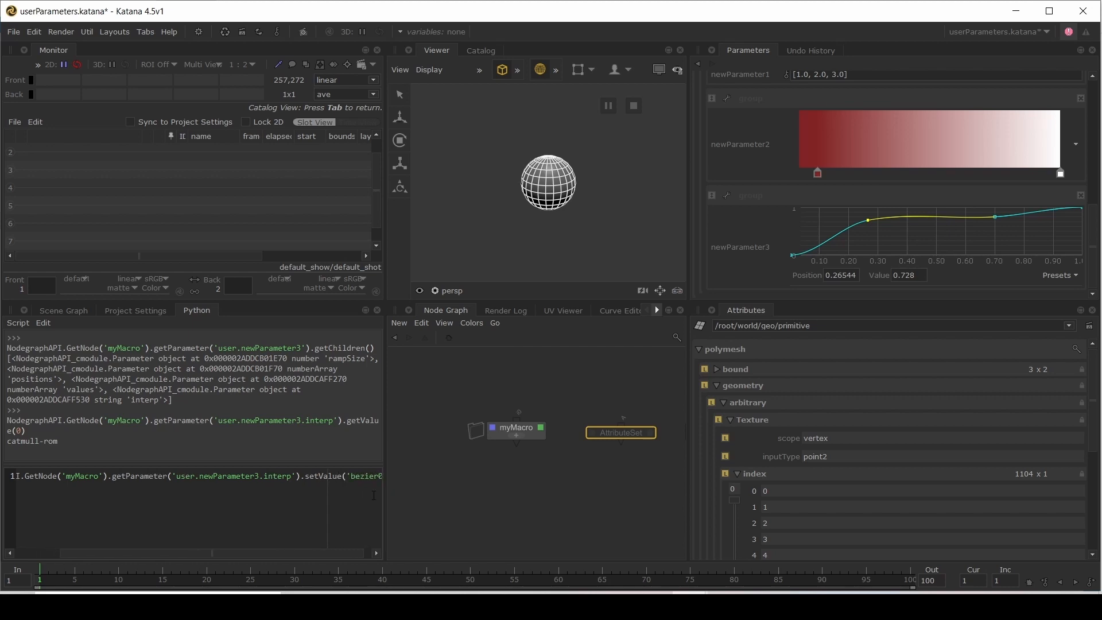
{"action": "type", "text": "',0"}
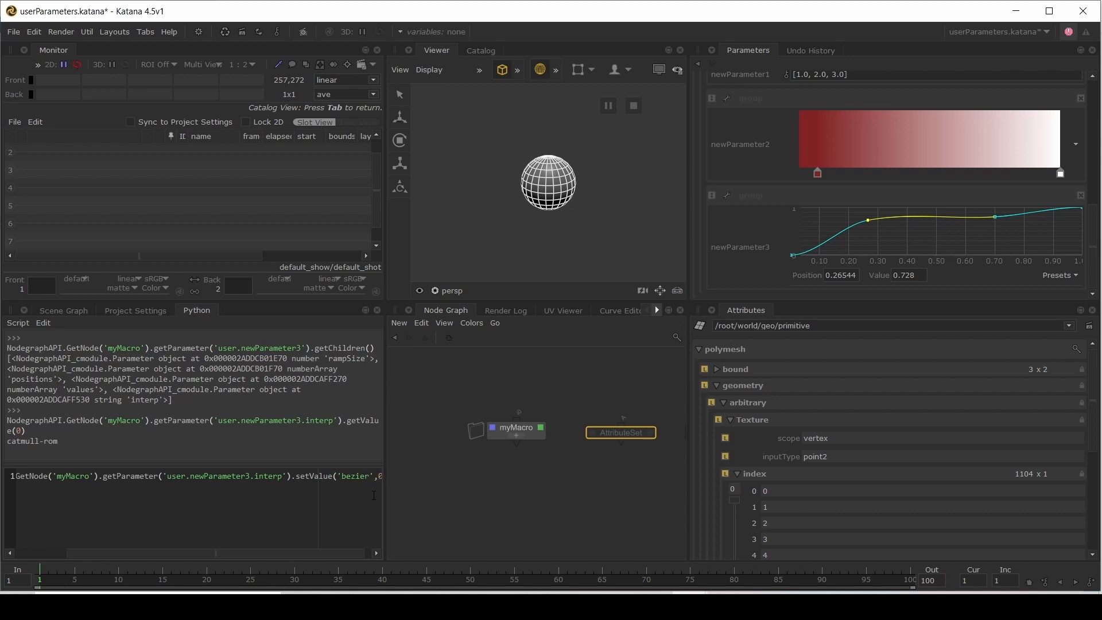
{"action": "key", "text": "End"}
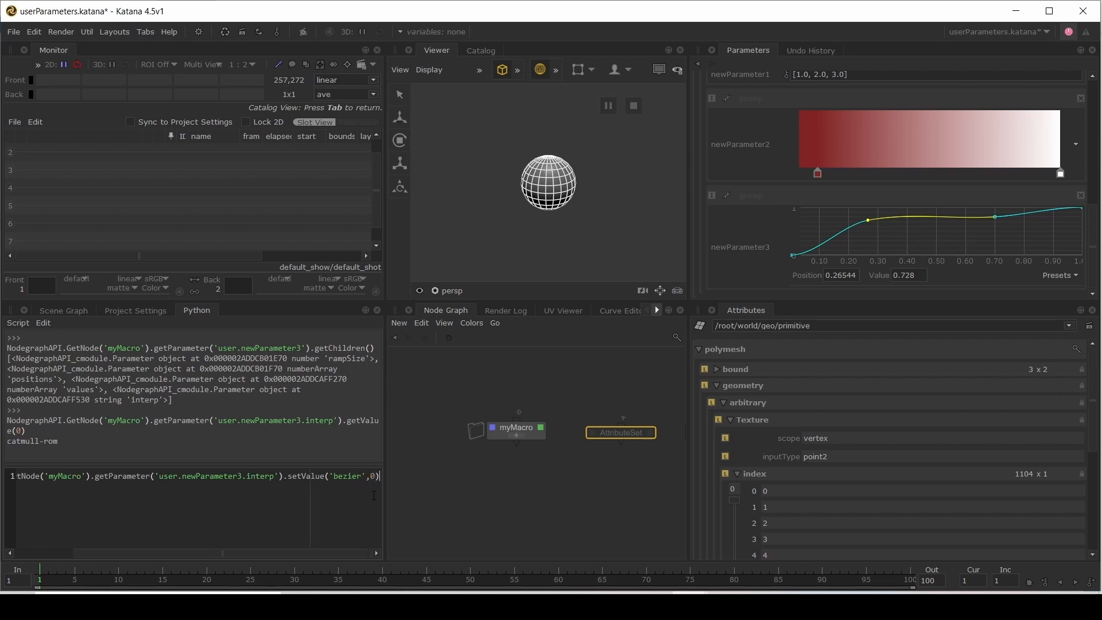
{"action": "key", "text": "ctrl+a"}
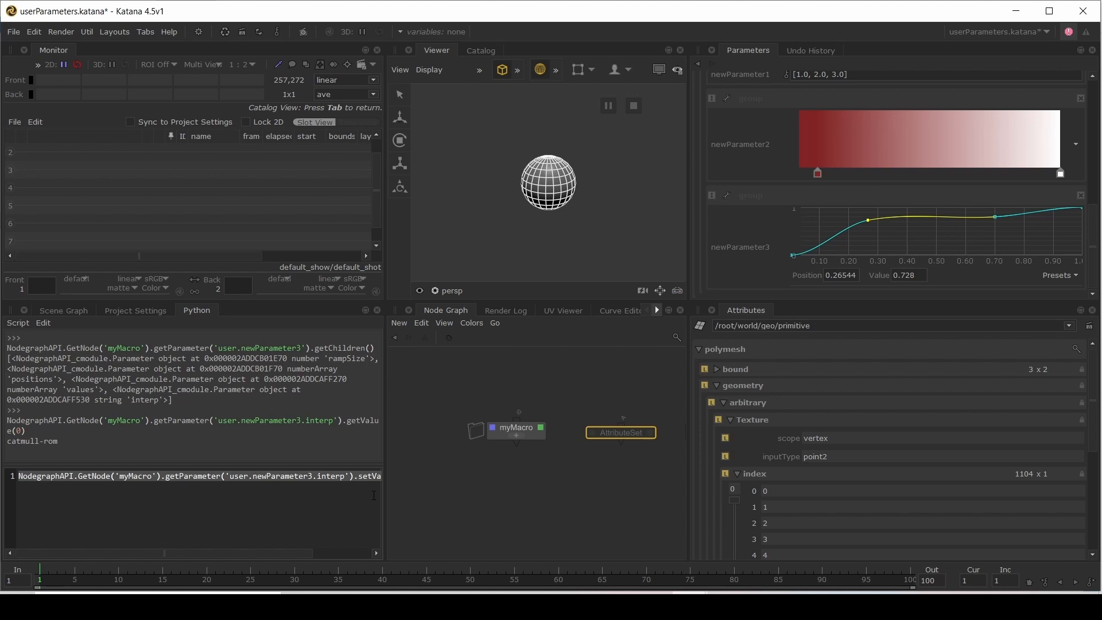
{"action": "key", "text": "ctrl+Return"}
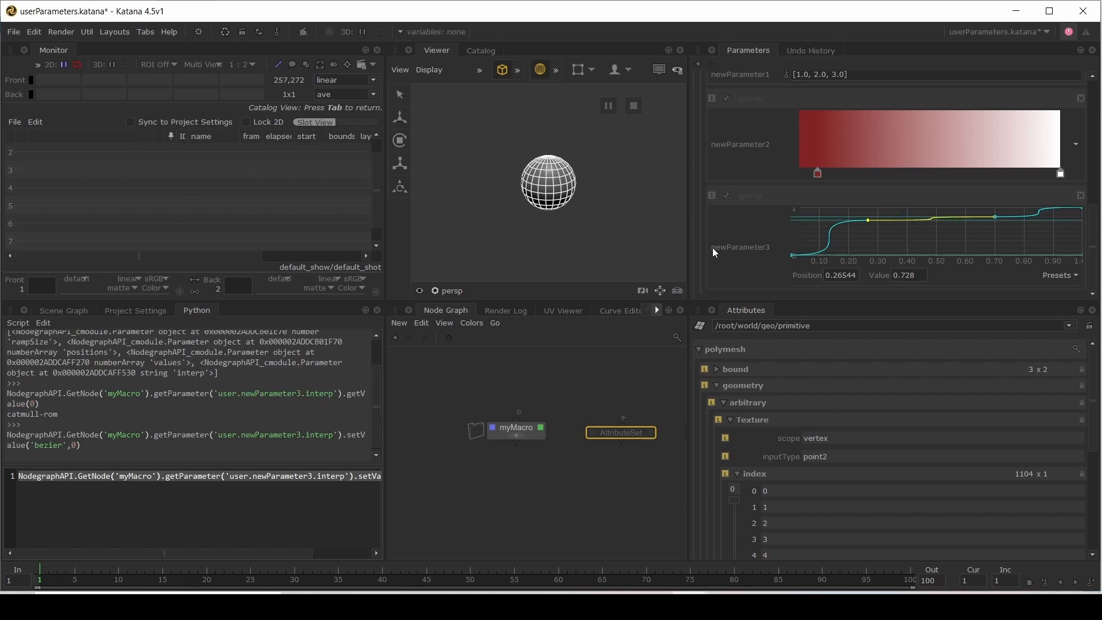
Step: Shorten the float ramp's bezier handles in the maximized parameters, the second point's to about 0.52 and the first point's to about 0.13
{"action": "key", "text": "space"}
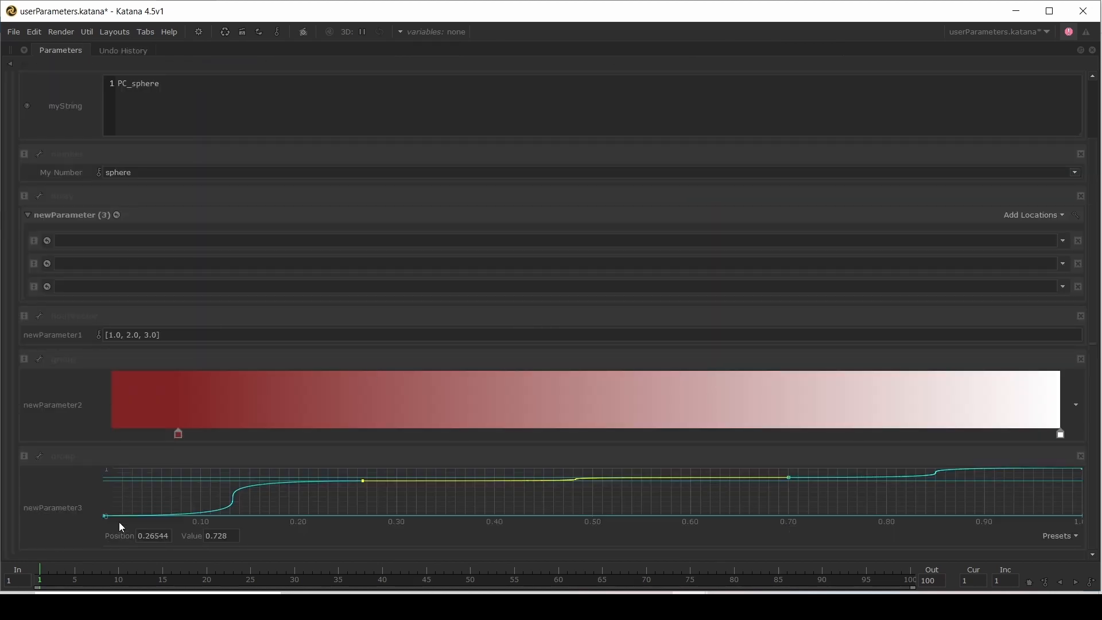
{"action": "scroll", "coordinate": [831, 485], "scroll_direction": "down", "scroll_amount": 3}
{"action": "scroll", "coordinate": [832, 489], "scroll_direction": "down", "scroll_amount": 3}
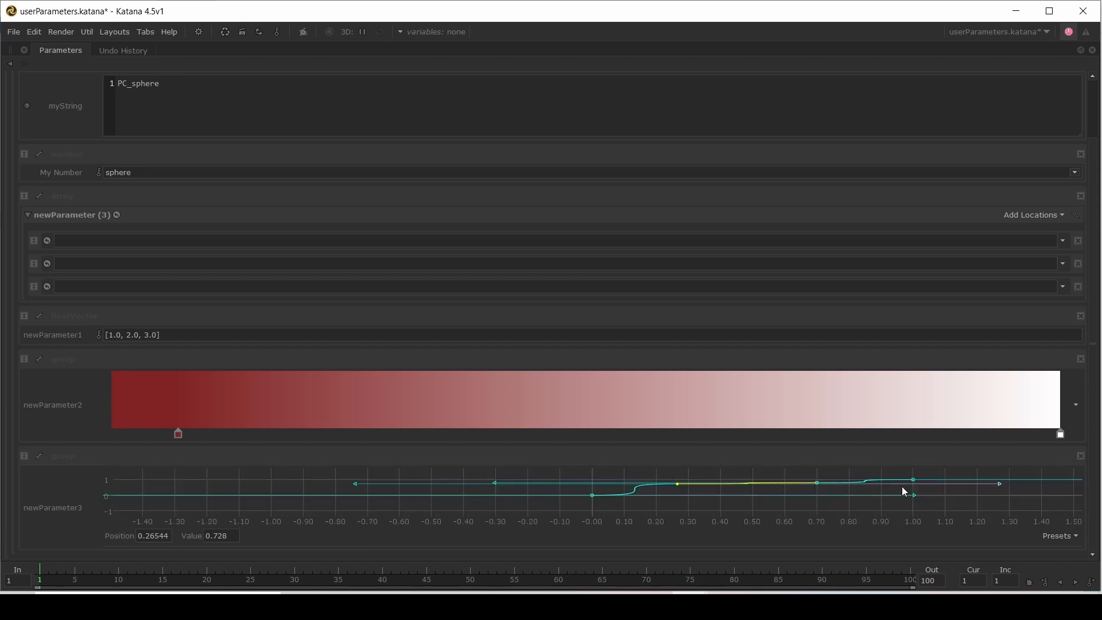
{"action": "scroll", "coordinate": [1011, 489], "scroll_direction": "up", "scroll_amount": 2}
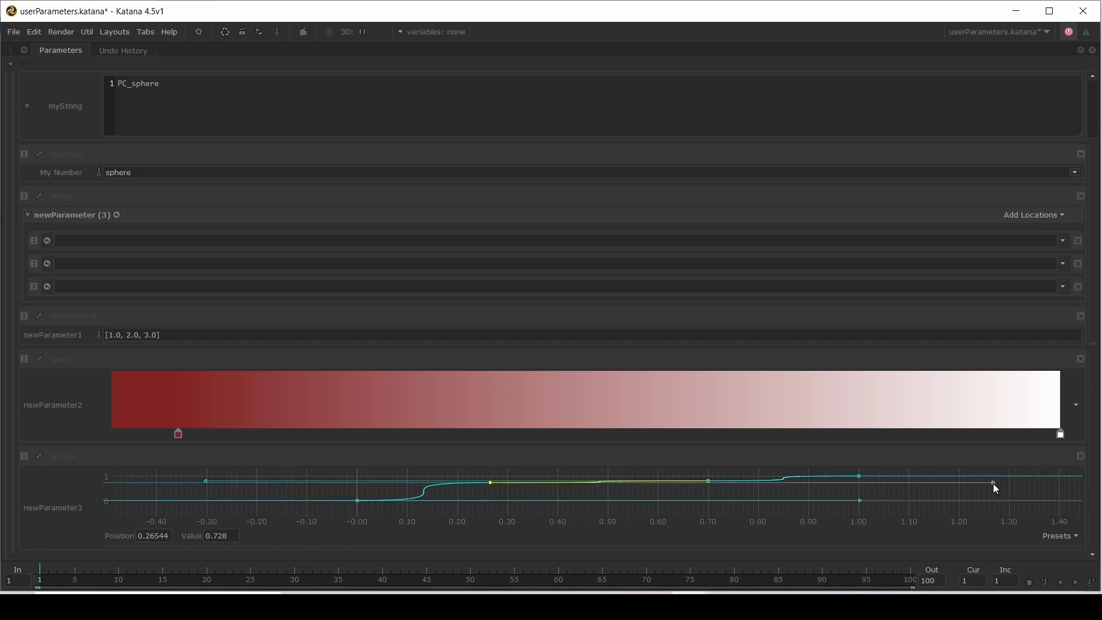
{"action": "left_click_drag", "start_coordinate": [993, 483], "coordinate": [617, 484]}
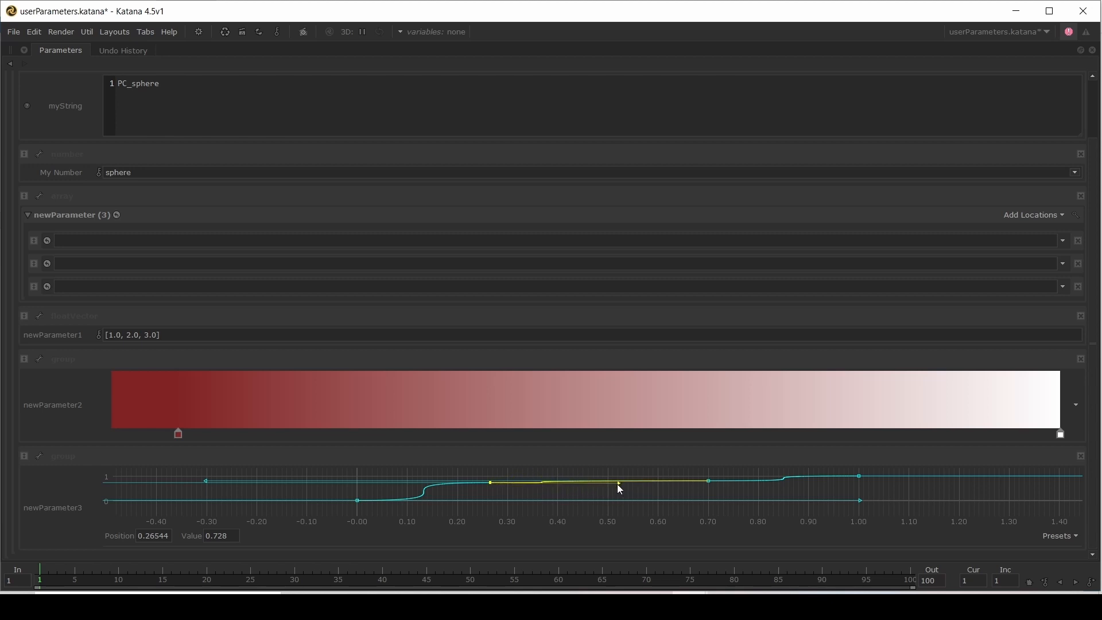
{"action": "left_click_drag", "start_coordinate": [862, 502], "coordinate": [425, 500]}
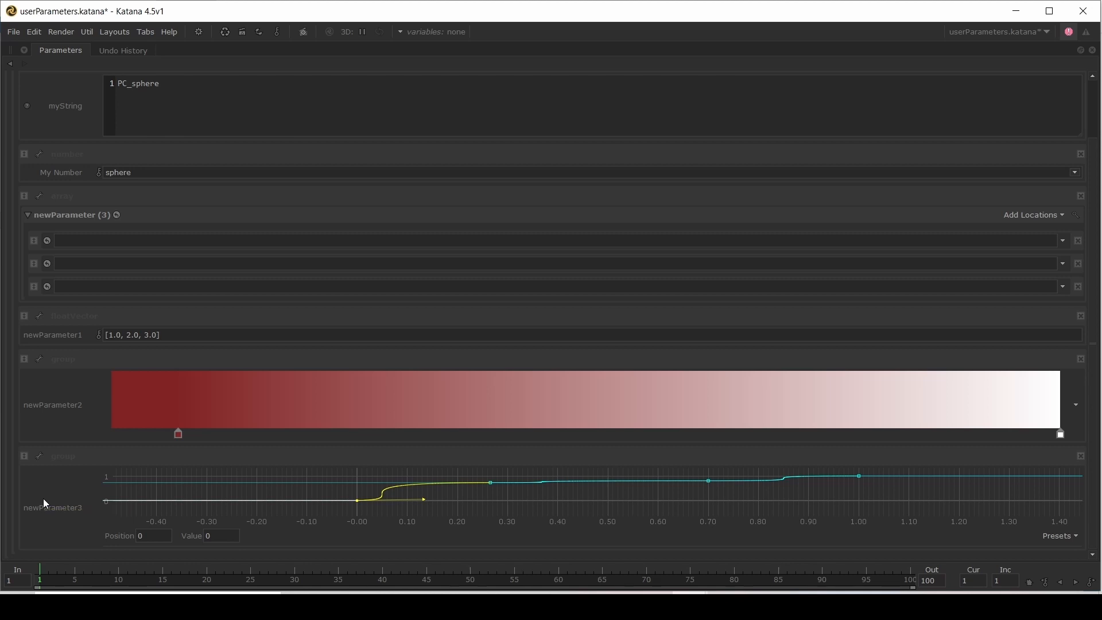
{"action": "key", "text": "space"}
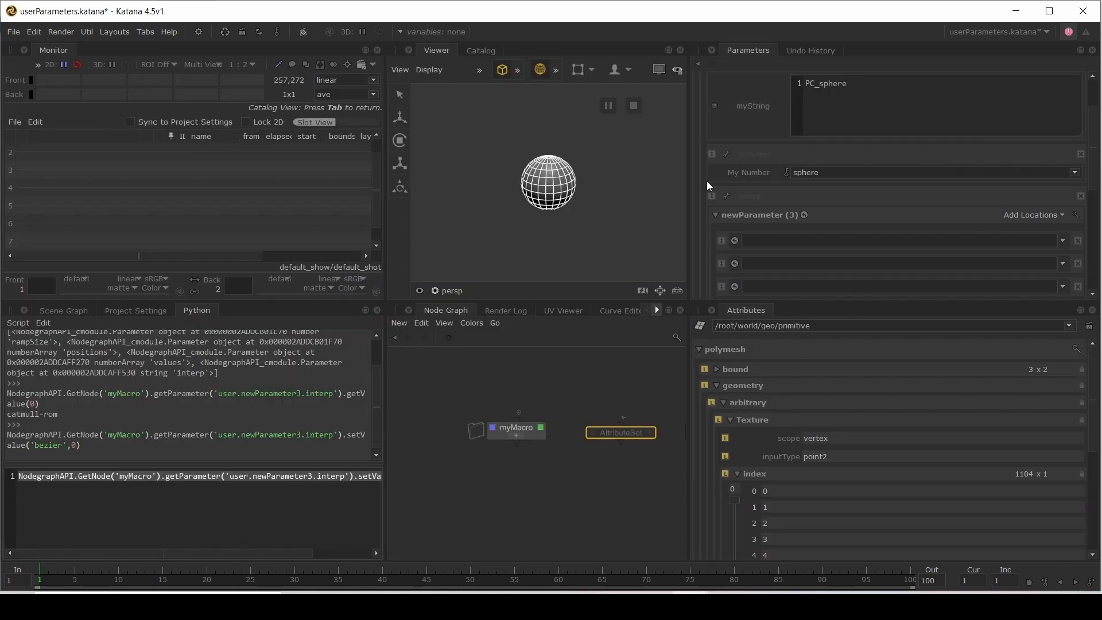
Step: Add a Toolbar user parameter to the myMacro group
{"action": "key", "text": "space"}
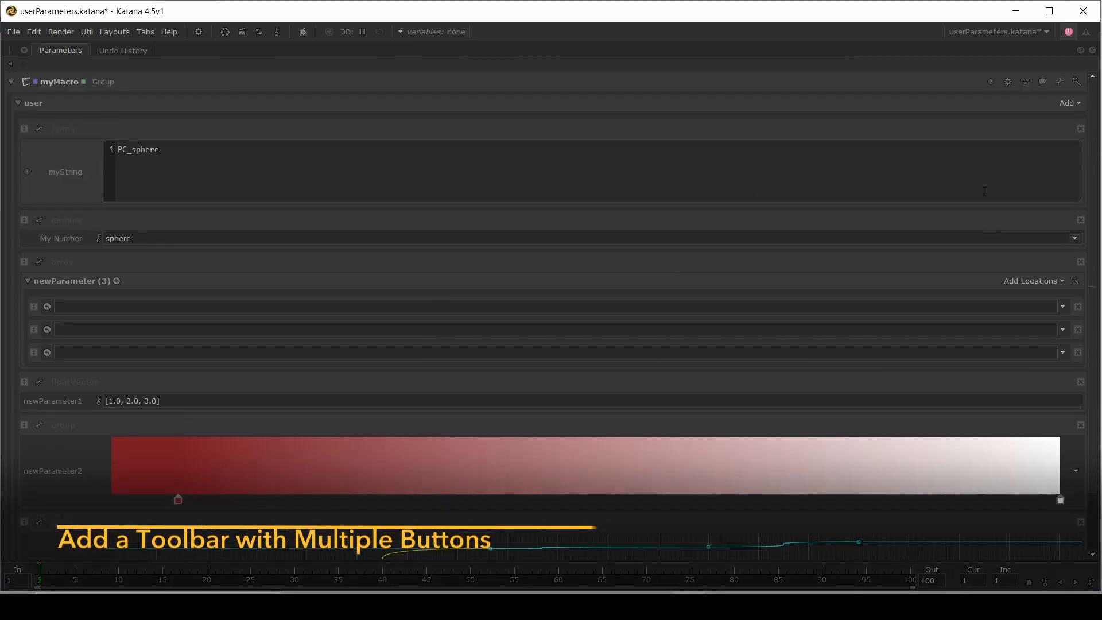
{"action": "left_click", "coordinate": [1069, 104]}
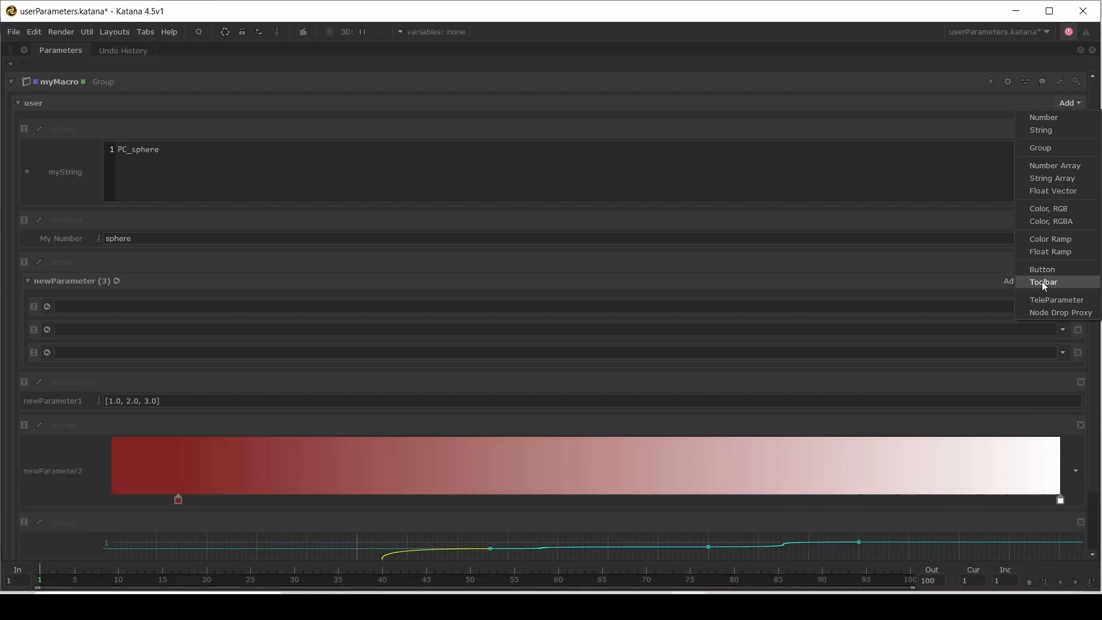
{"action": "left_click", "coordinate": [1044, 283]}
{"action": "scroll", "coordinate": [85, 419], "scroll_direction": "down", "scroll_amount": 4}
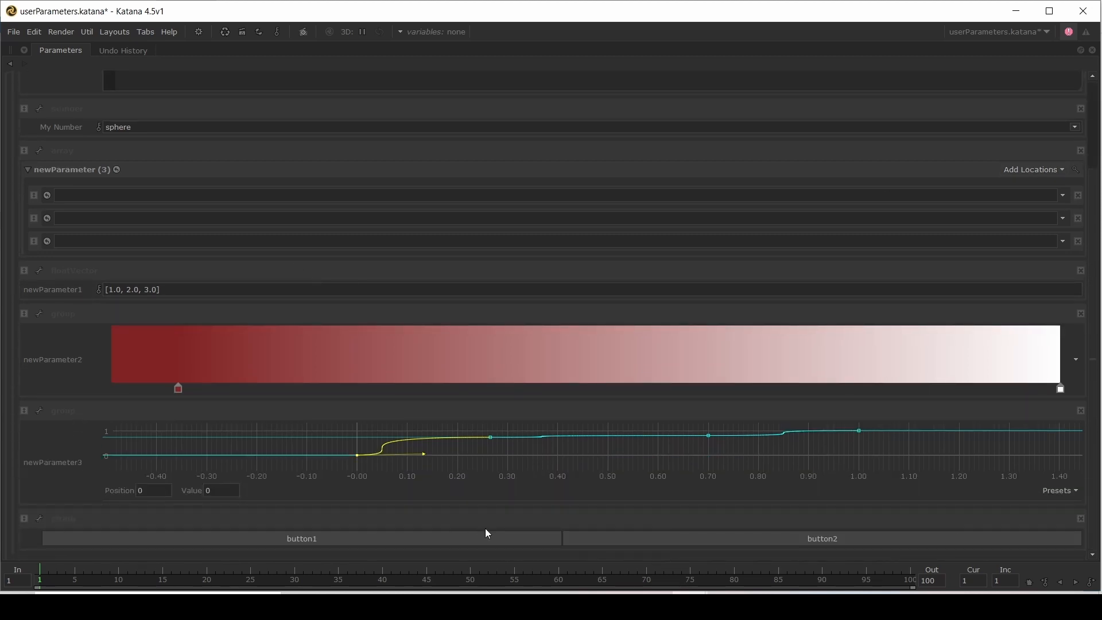
Step: Open the toolbar's widget options in an enlarged dialog and add a third button
{"action": "left_click", "coordinate": [38, 520]}
{"action": "left_click", "coordinate": [78, 565]}
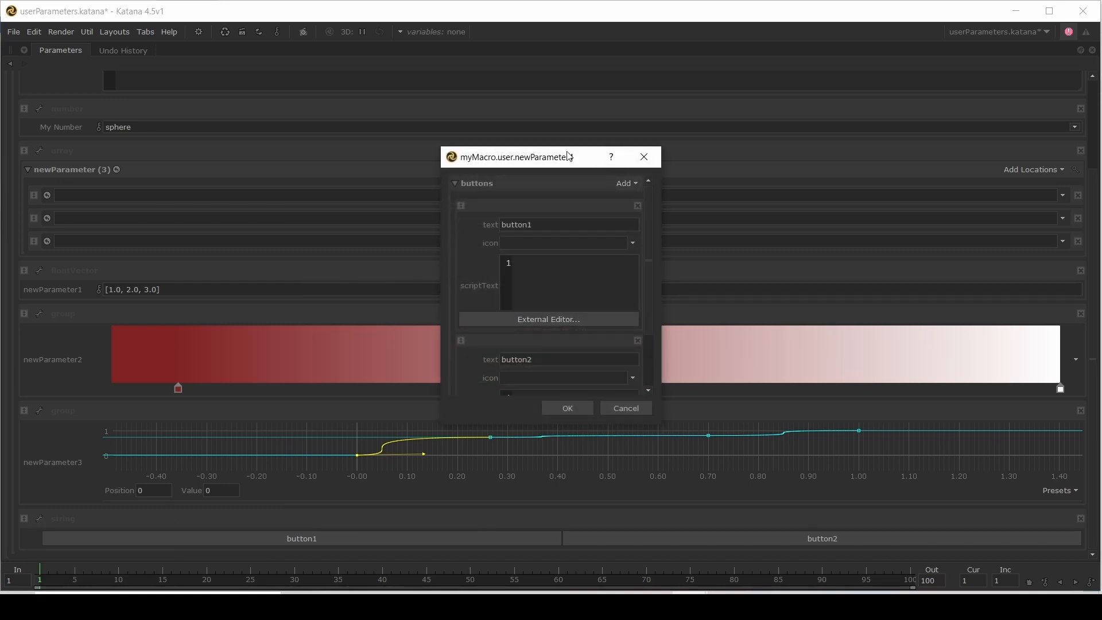
{"action": "left_click_drag", "start_coordinate": [568, 156], "coordinate": [448, 101]}
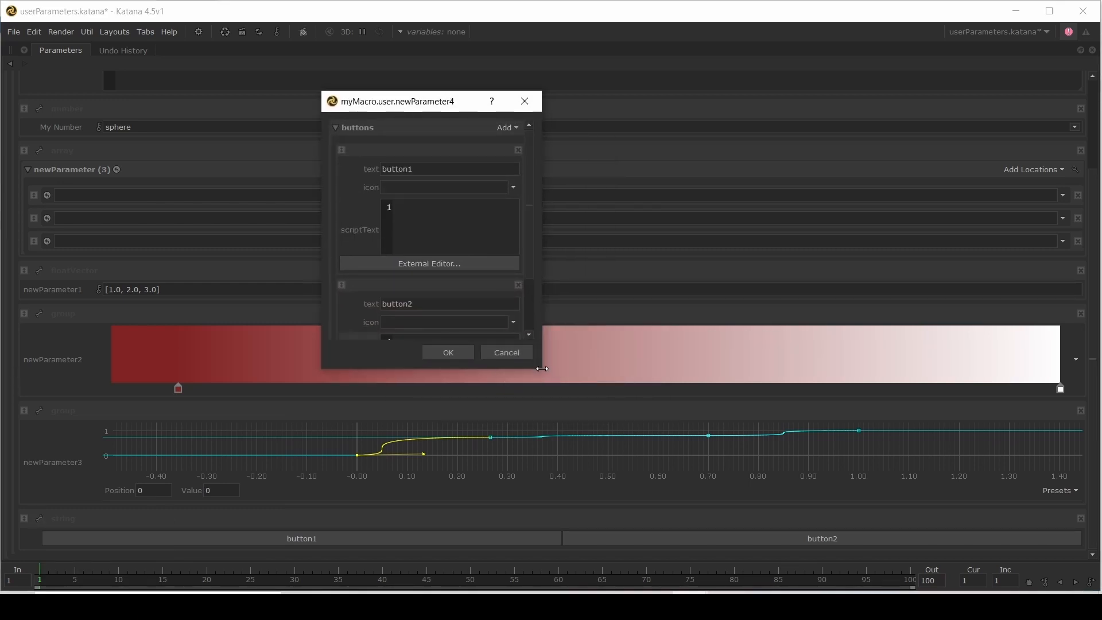
{"action": "left_click_drag", "start_coordinate": [541, 369], "coordinate": [906, 577]}
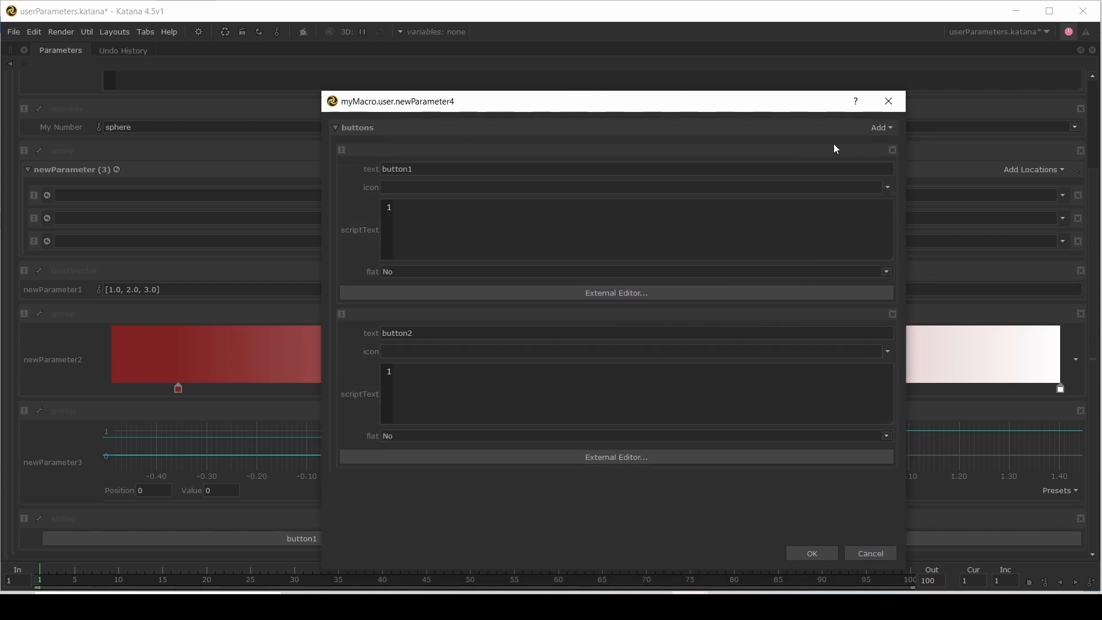
{"action": "left_click", "coordinate": [882, 127]}
{"action": "left_click", "coordinate": [884, 143]}
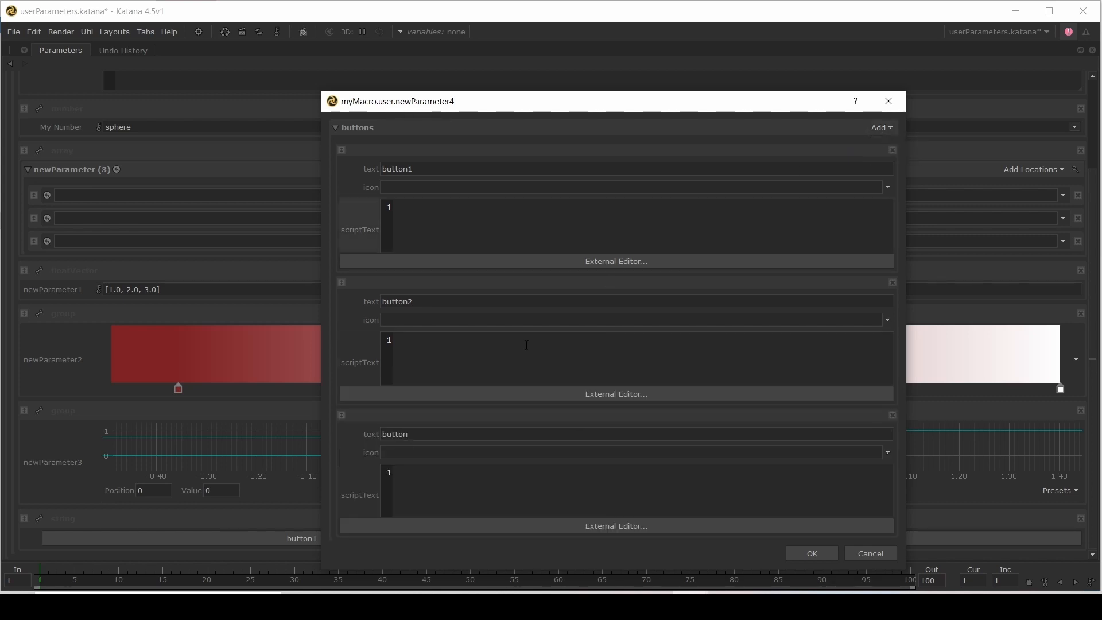
Step: Add a stretch to the toolbar, place it between button2 and the third button, and accept the options
{"action": "left_click", "coordinate": [876, 131]}
{"action": "left_click", "coordinate": [884, 153]}
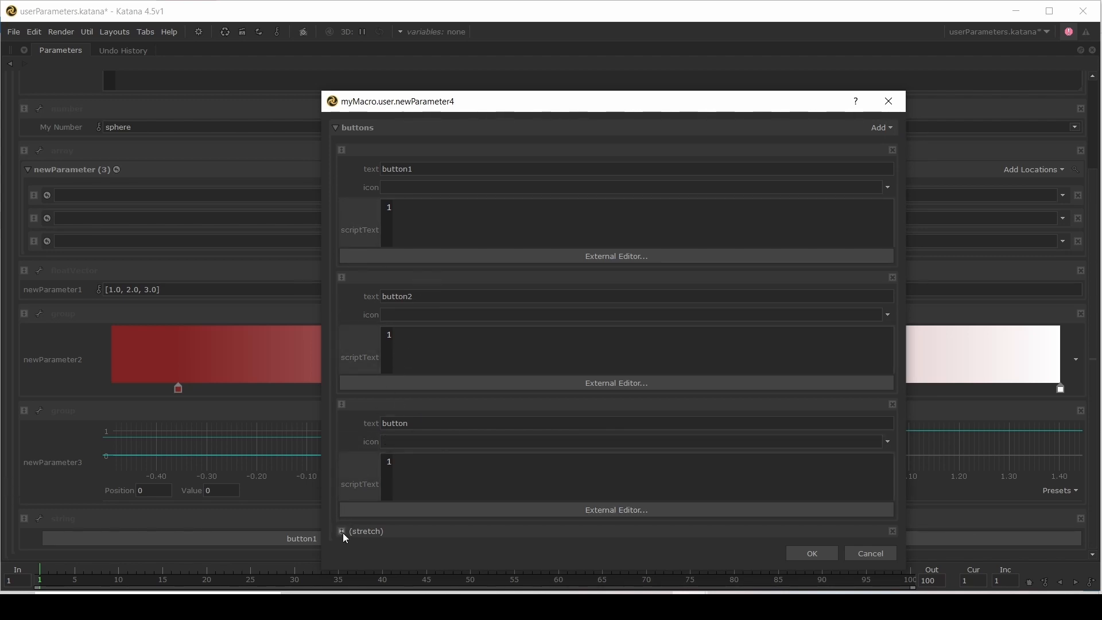
{"action": "left_click_drag", "start_coordinate": [343, 533], "coordinate": [397, 403]}
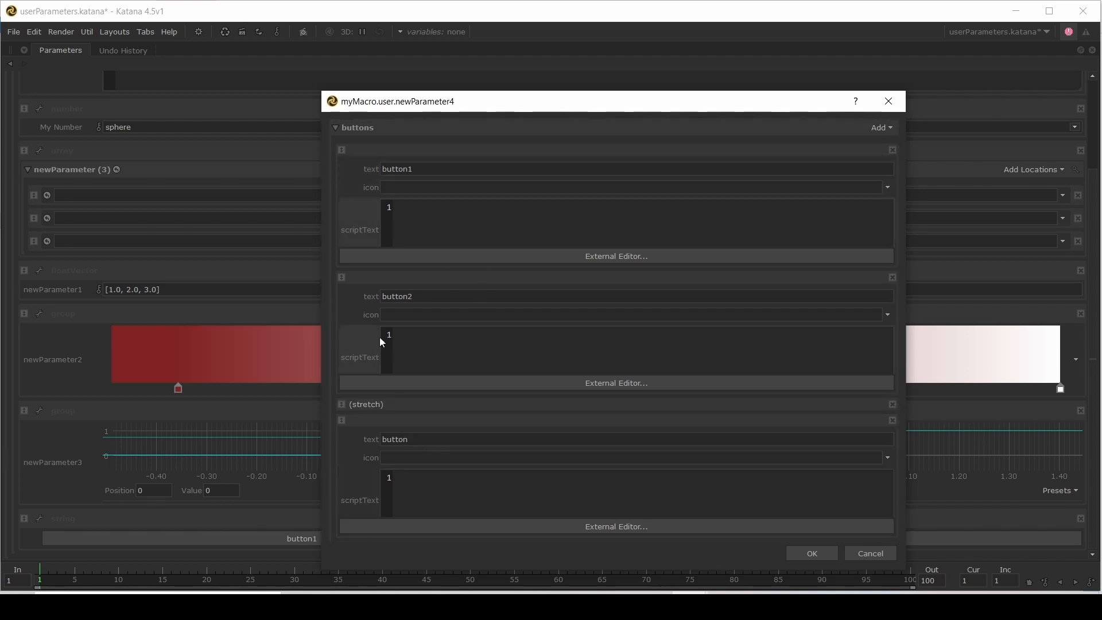
{"action": "left_click", "coordinate": [806, 558]}
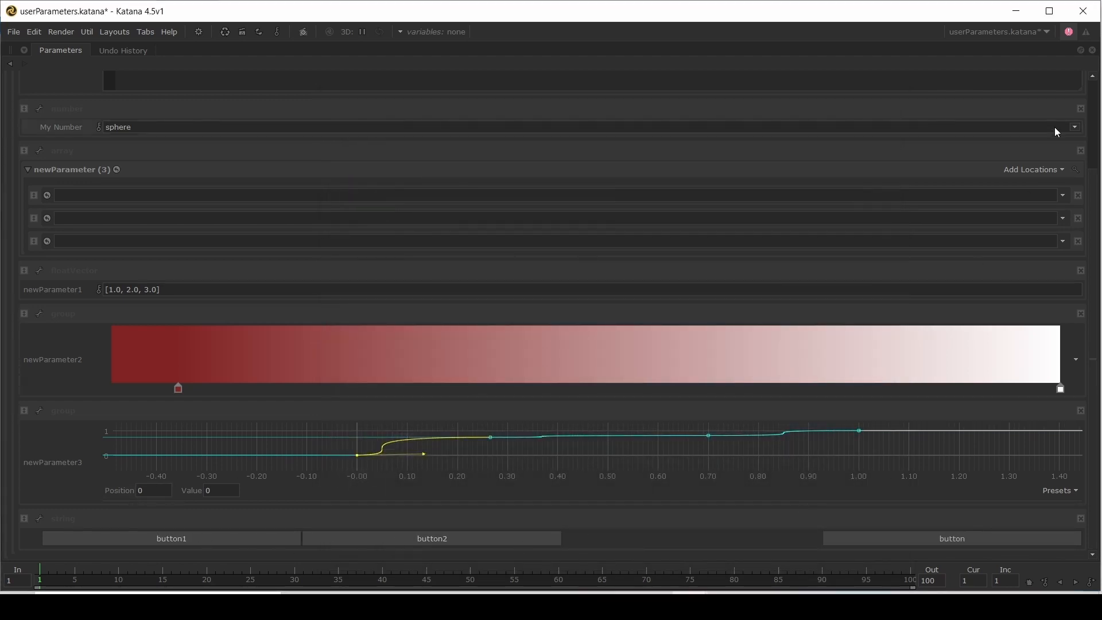
Step: Add a Node Drop Proxy user parameter to the myMacro group and bring it into view below the toolbar
{"action": "scroll", "coordinate": [901, 226], "scroll_direction": "up", "scroll_amount": 1}
{"action": "scroll", "coordinate": [901, 227], "scroll_direction": "up", "scroll_amount": 2}
{"action": "left_click", "coordinate": [1070, 104]}
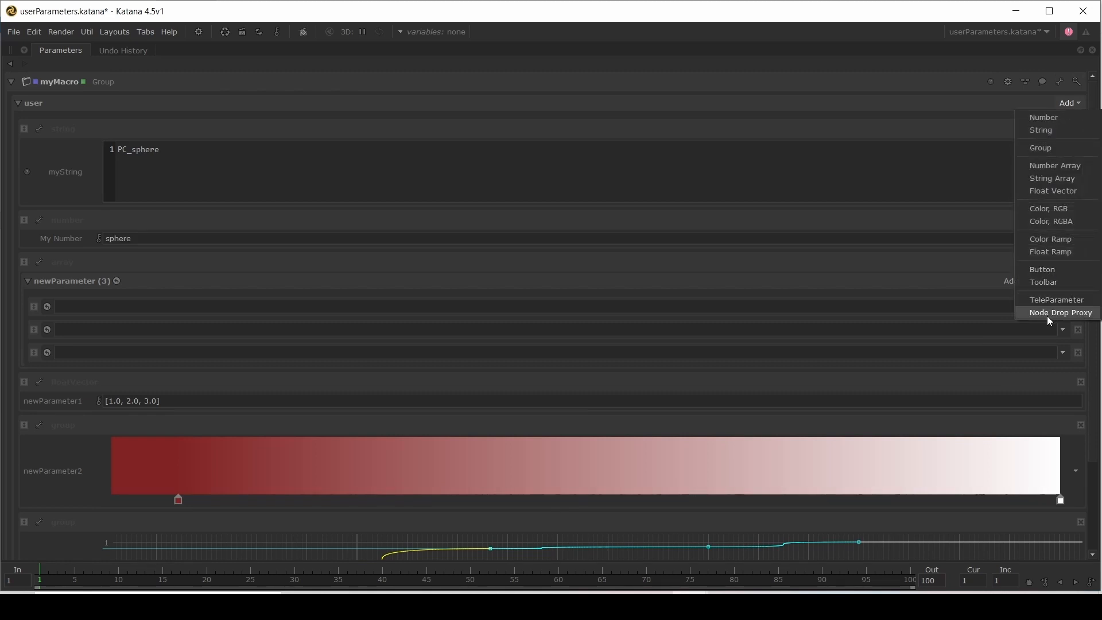
{"action": "left_click", "coordinate": [1087, 313]}
{"action": "left_click_drag", "start_coordinate": [1097, 247], "coordinate": [1099, 392]}
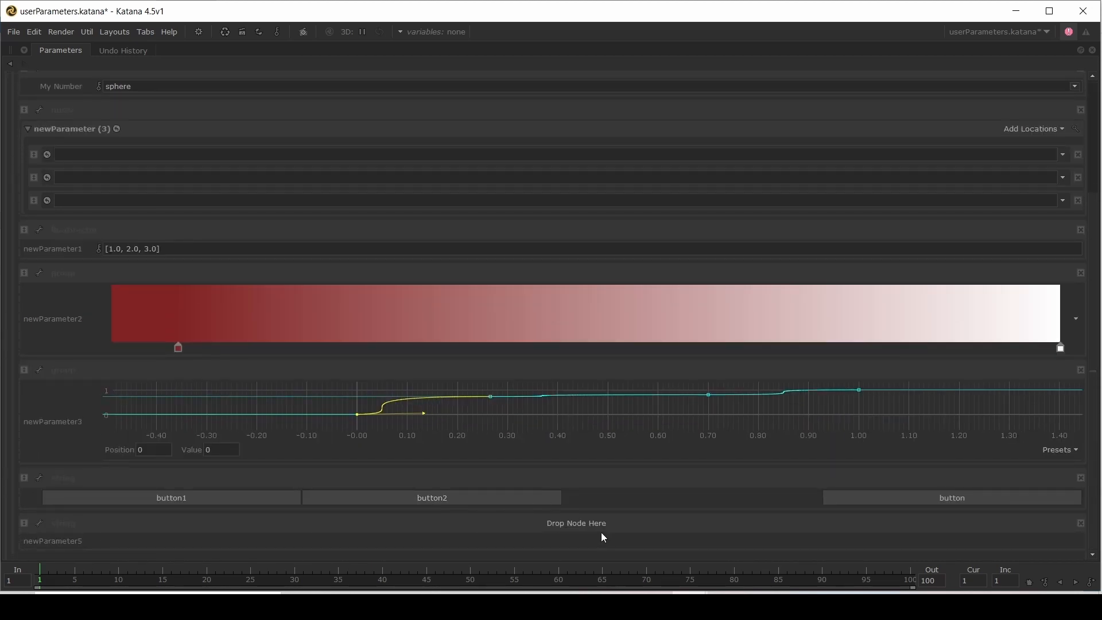
Step: Rename the Node Drop Proxy user parameter as attributeSet
{"action": "left_click", "coordinate": [39, 523]}
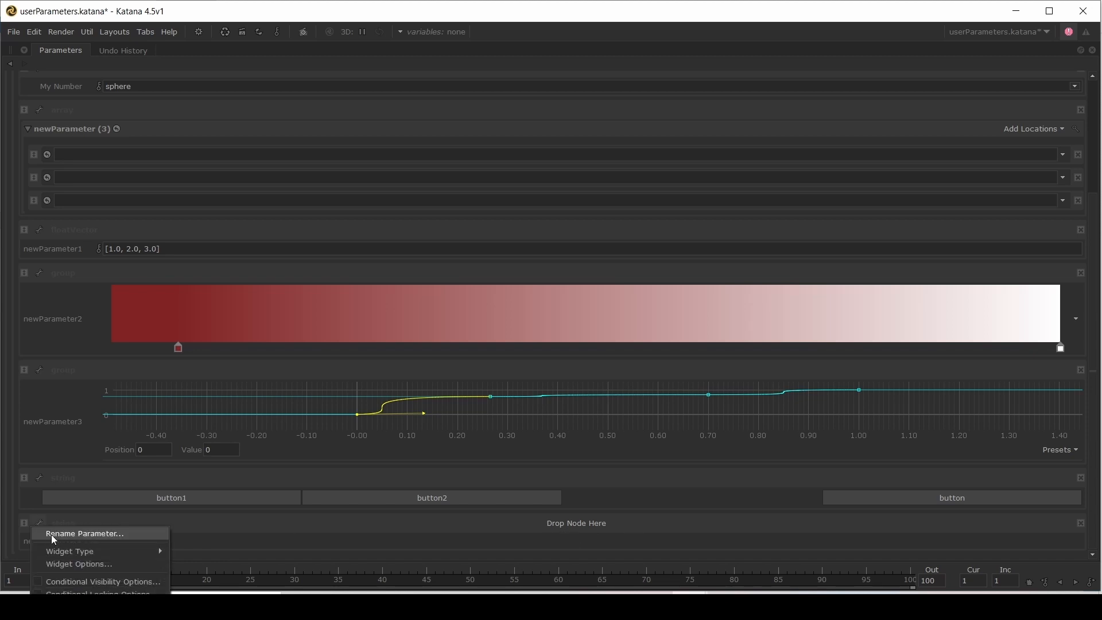
{"action": "left_click", "coordinate": [54, 536]}
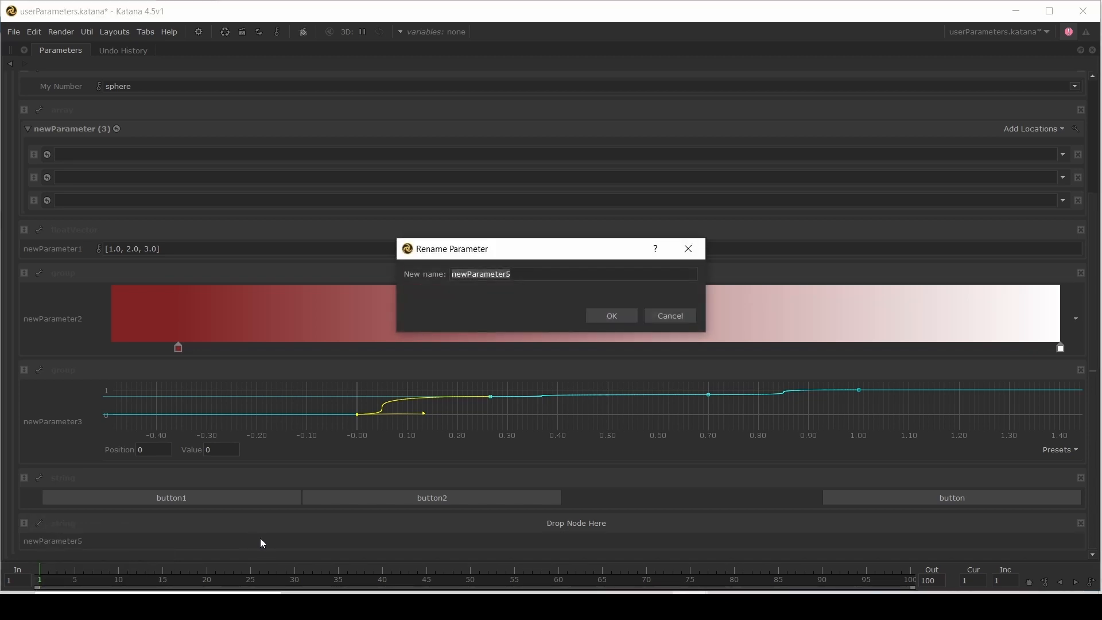
{"action": "type", "text": "attributeSet"}
{"action": "left_click", "coordinate": [596, 322]}
Step: Restore the full layout and assign the AttributeSet node from the node graph to the attributeSet drop proxy
{"action": "key", "text": "space"}
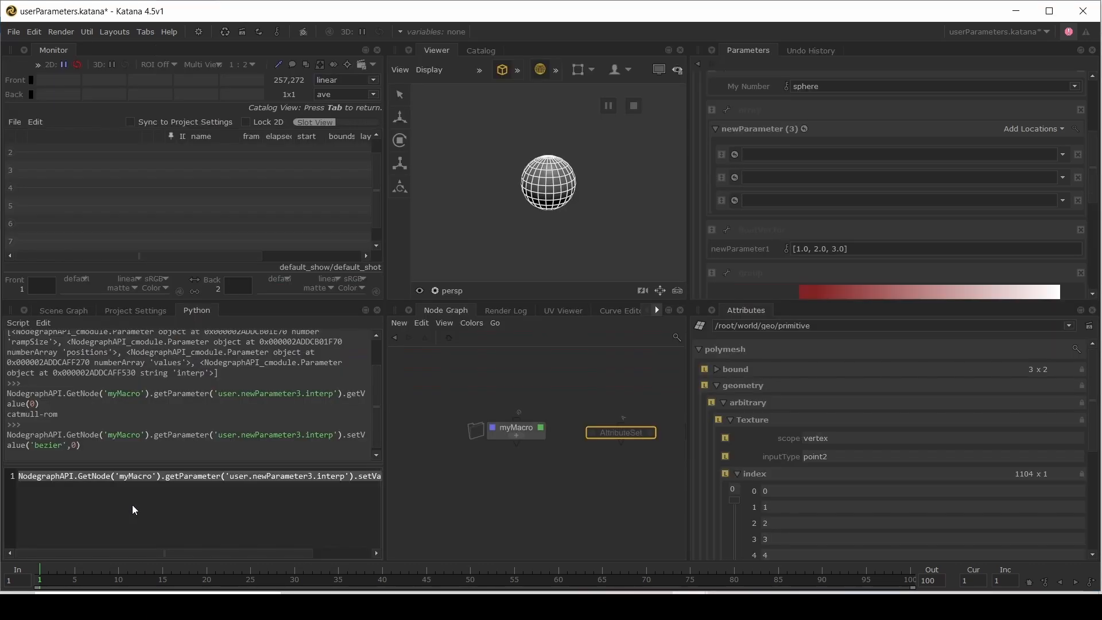
{"action": "scroll", "coordinate": [746, 249], "scroll_direction": "down", "scroll_amount": 5}
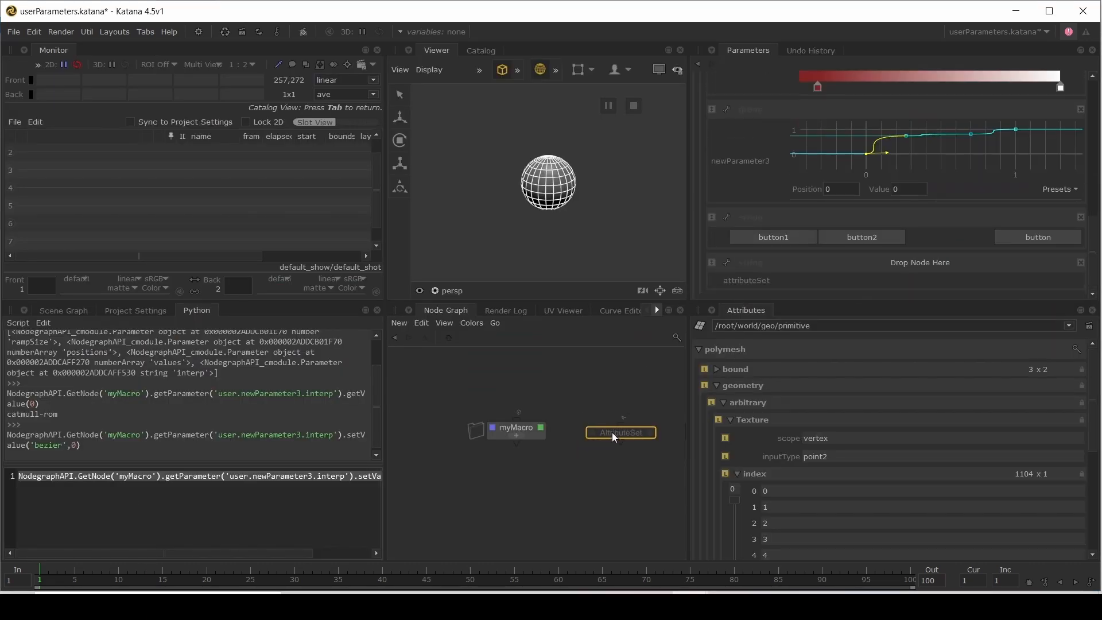
{"action": "left_click_drag", "start_coordinate": [612, 432], "coordinate": [913, 266]}
{"action": "left_click_drag", "start_coordinate": [796, 280], "coordinate": [589, 385]}
{"action": "right_click", "coordinate": [721, 221]}
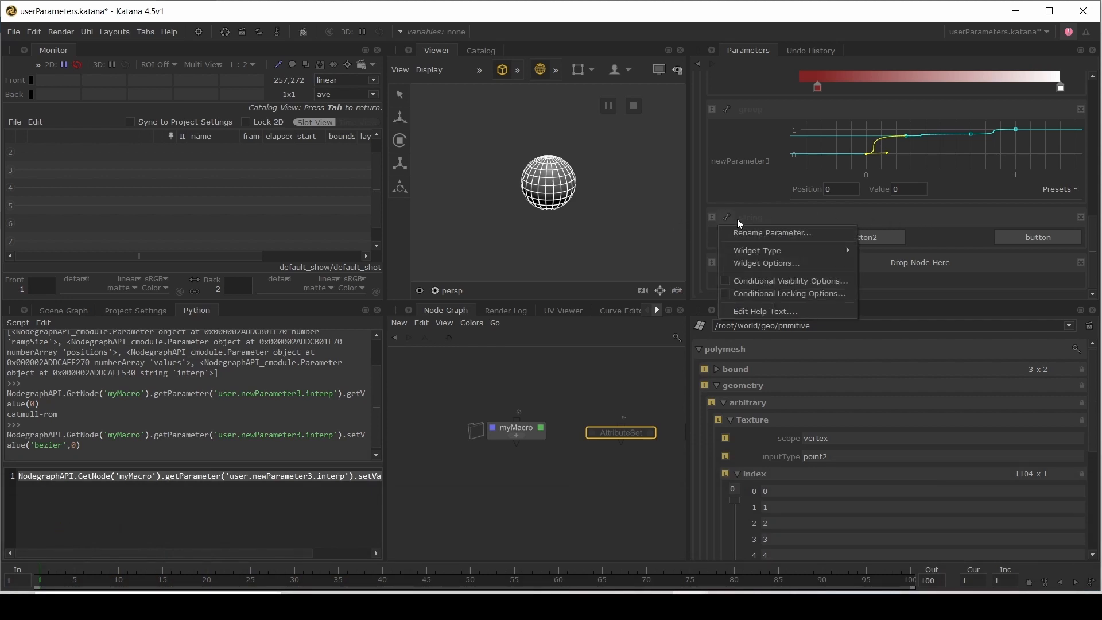
{"action": "left_click", "coordinate": [755, 261]}
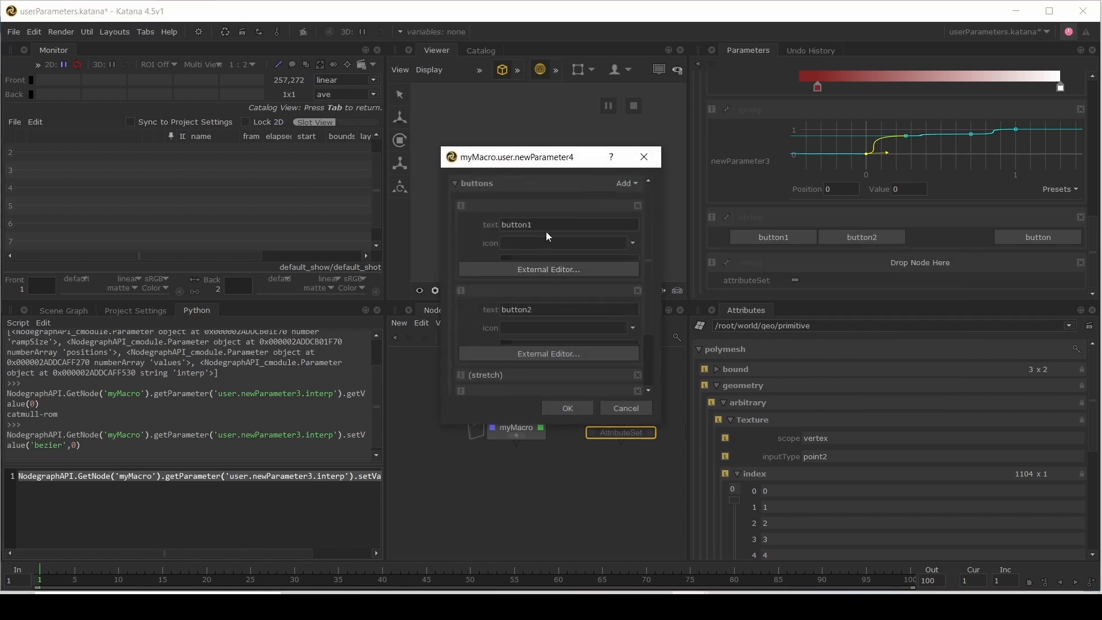
{"action": "left_click", "coordinate": [636, 409]}
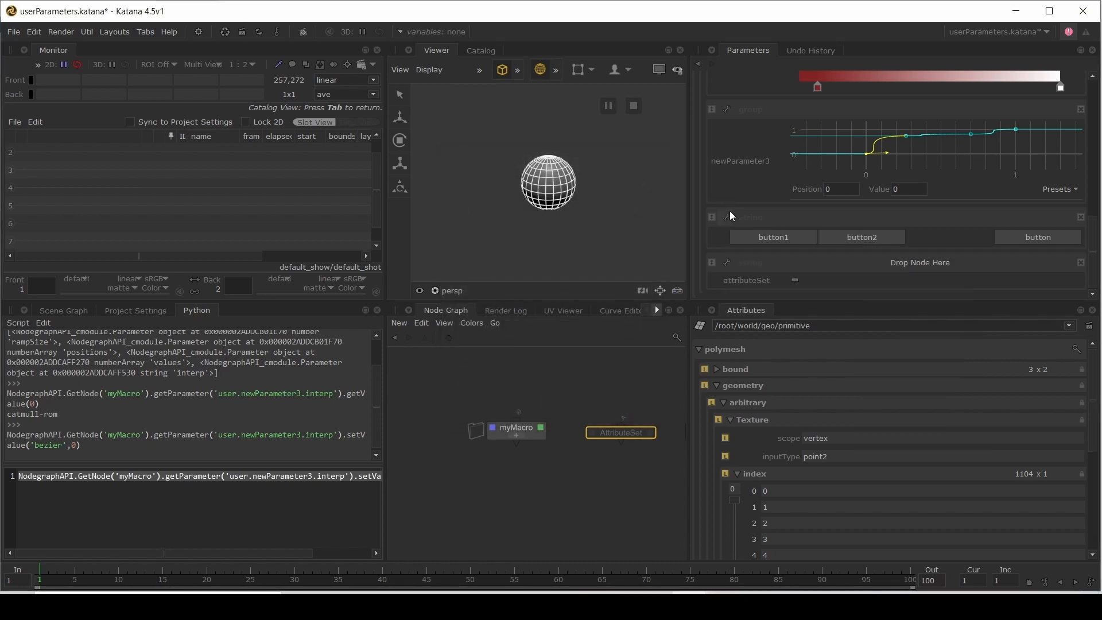
Step: Open the toolbar parameter's conditional visibility options in an enlarged dialog and add an equalTo condition
{"action": "right_click", "coordinate": [729, 214]}
{"action": "left_click", "coordinate": [745, 280]}
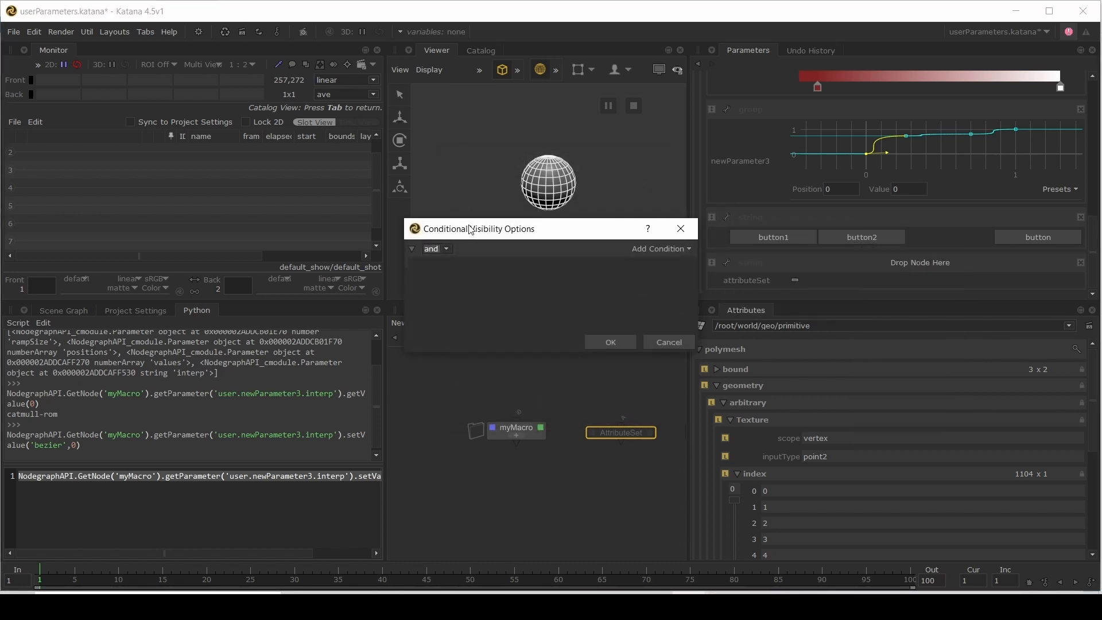
{"action": "left_click_drag", "start_coordinate": [461, 230], "coordinate": [319, 130]}
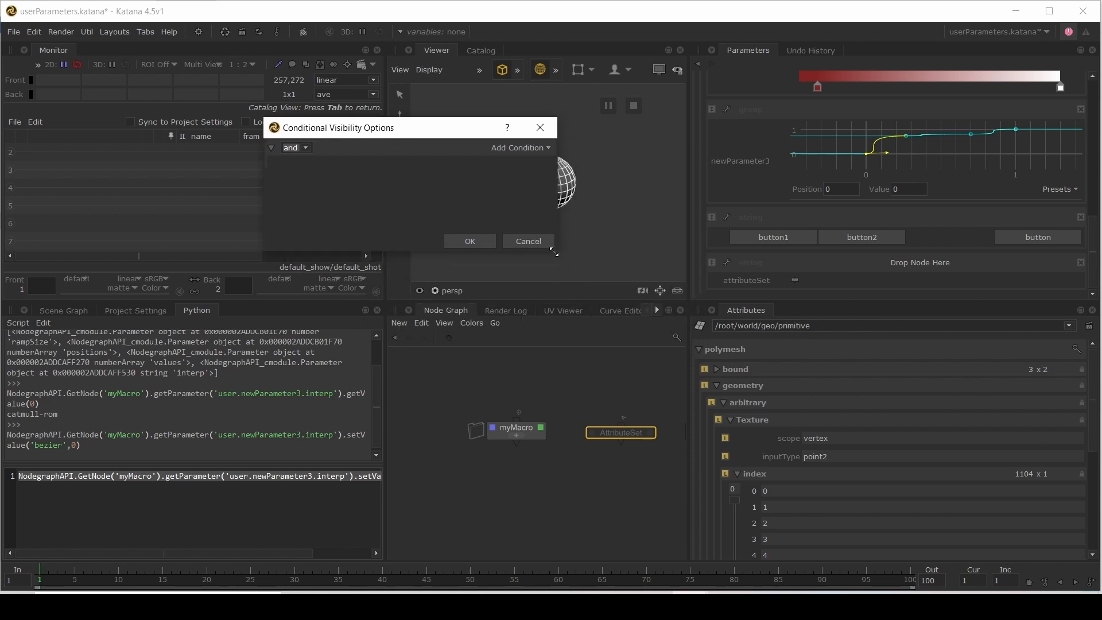
{"action": "left_click_drag", "start_coordinate": [560, 256], "coordinate": [727, 388]}
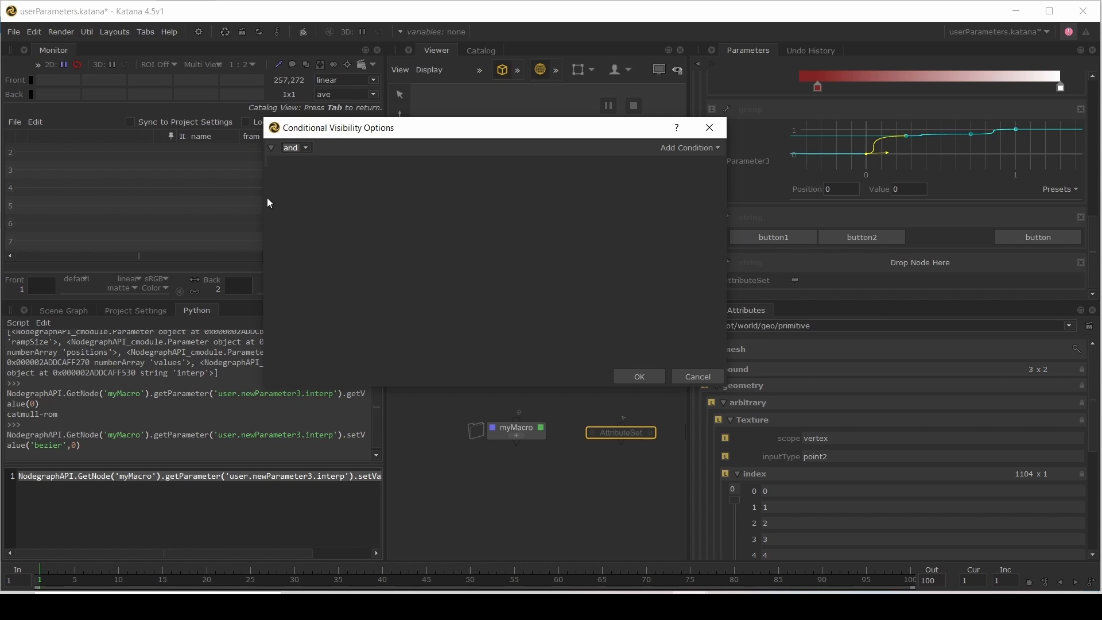
{"action": "left_click", "coordinate": [686, 147]}
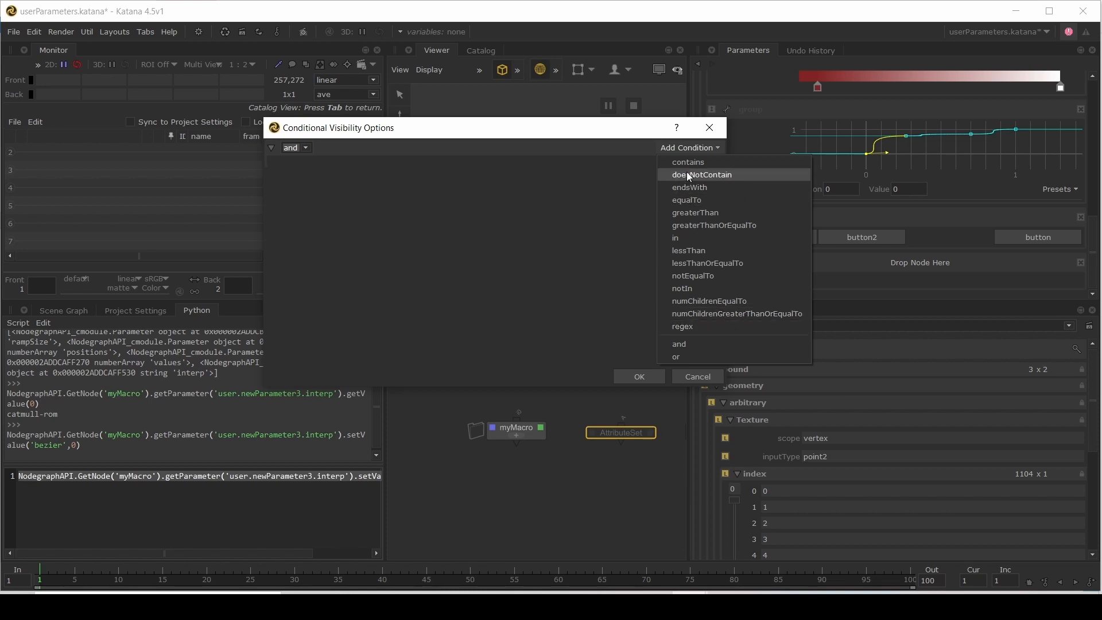
{"action": "left_click", "coordinate": [716, 201]}
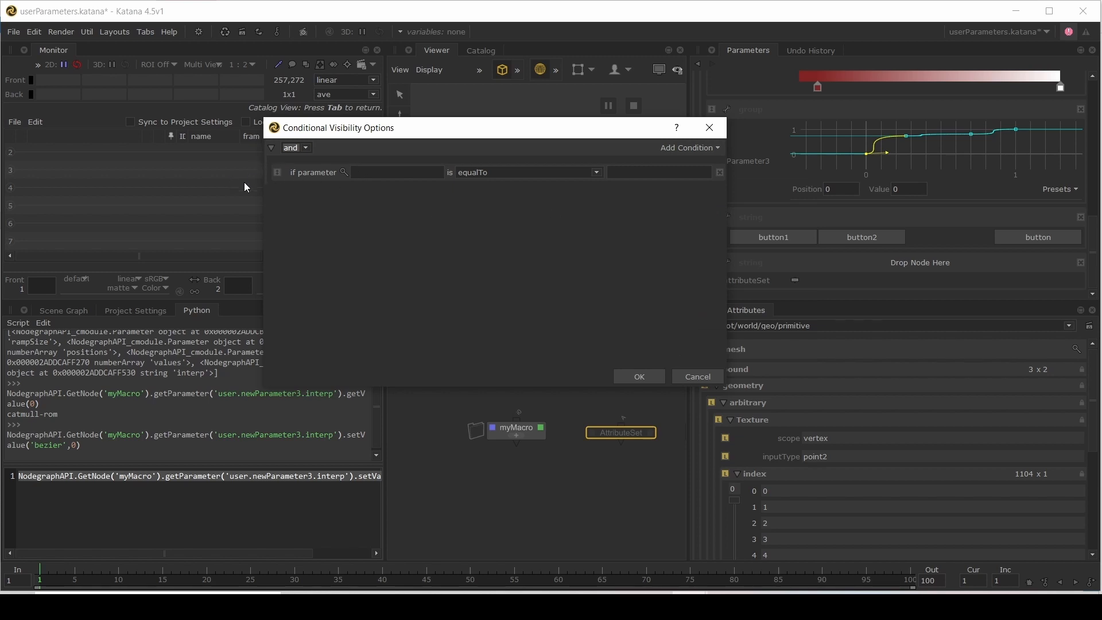
Step: Set the visibility condition to compare the peer parameter ../myNumber with the value 1
{"action": "left_click", "coordinate": [344, 173]}
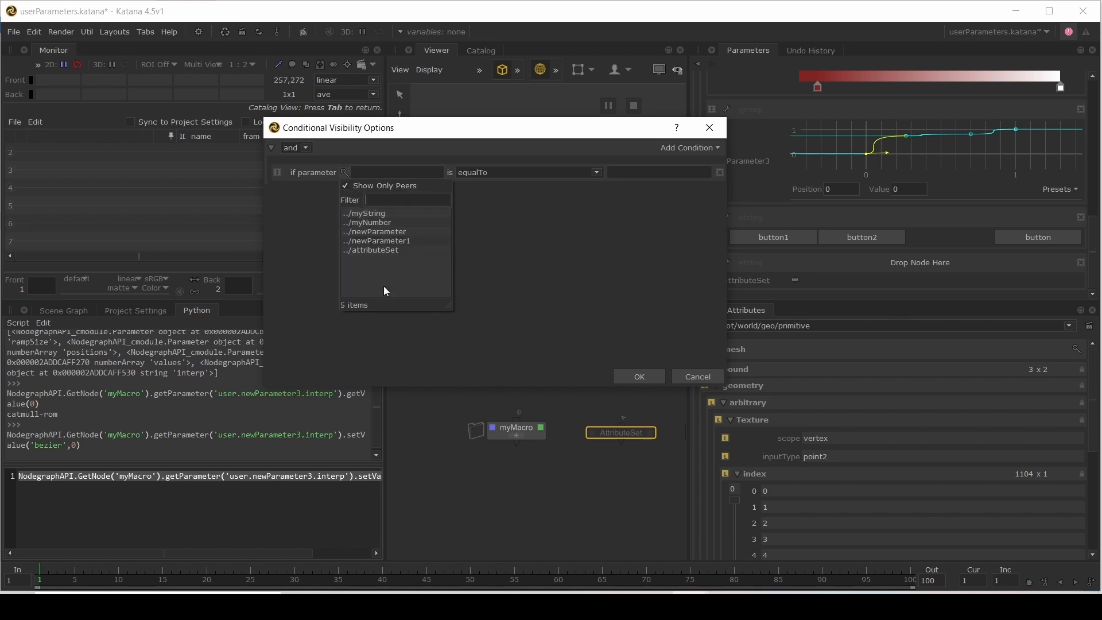
{"action": "left_click", "coordinate": [346, 186]}
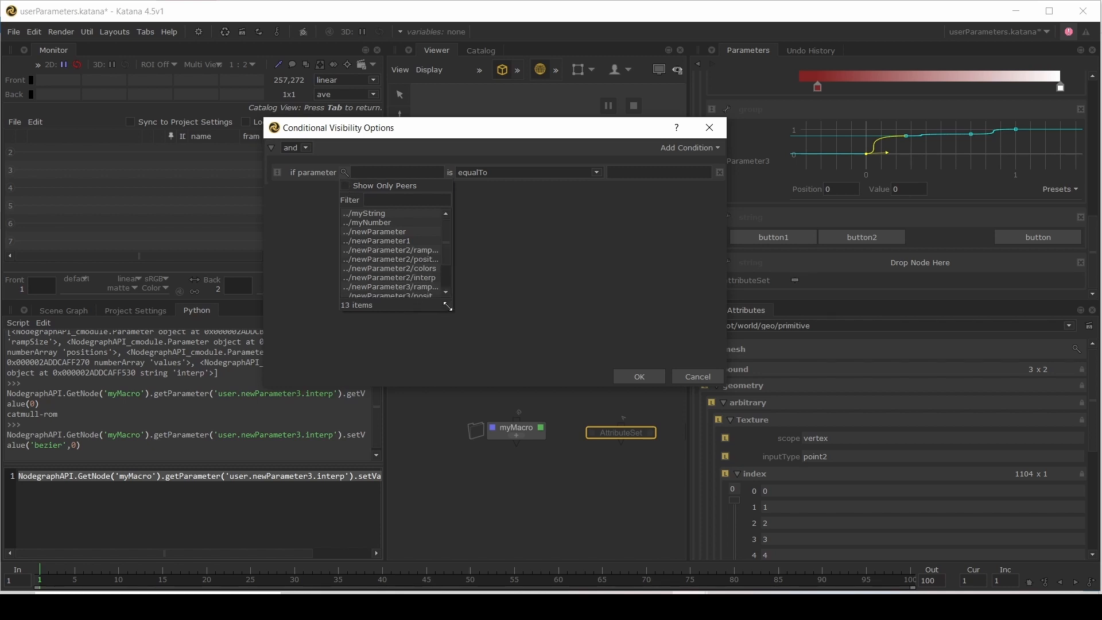
{"action": "left_click_drag", "start_coordinate": [447, 307], "coordinate": [568, 381]}
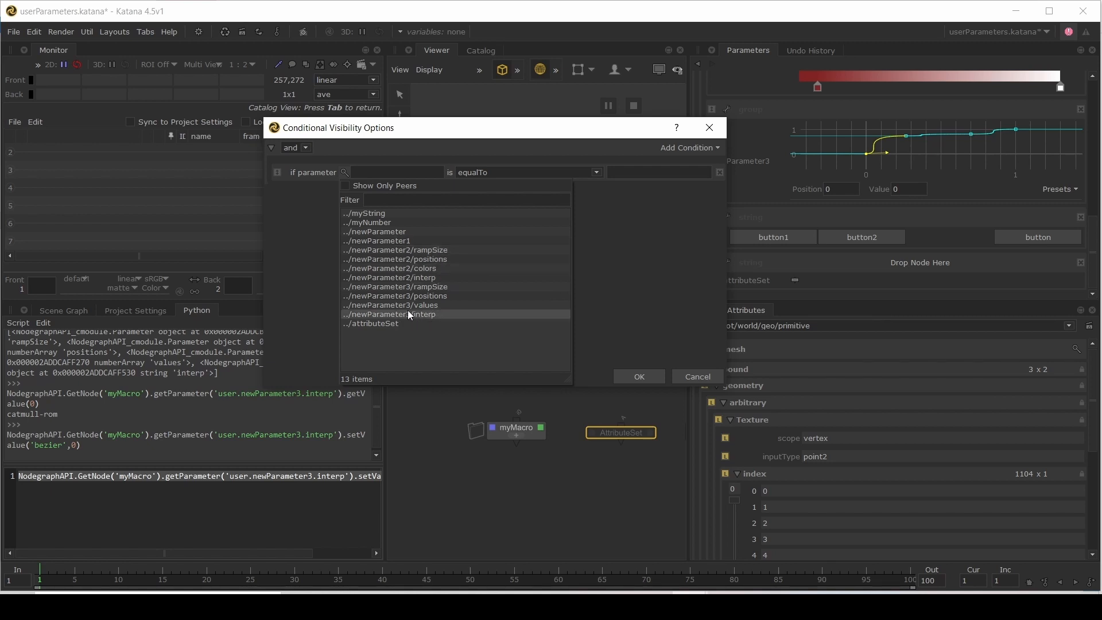
{"action": "left_click", "coordinate": [346, 186]}
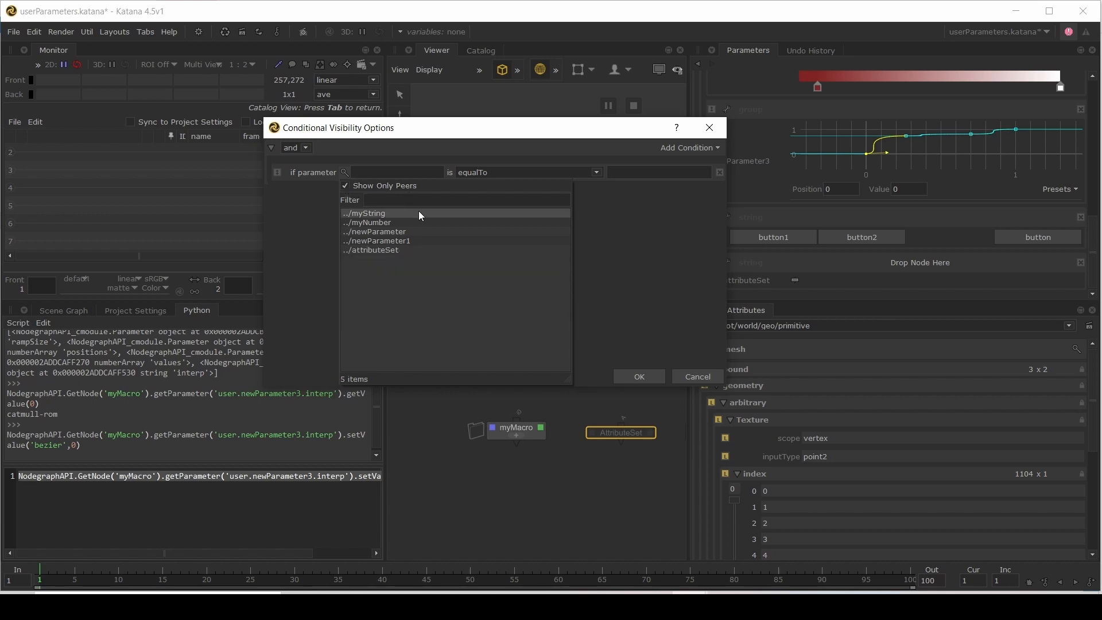
{"action": "left_click", "coordinate": [366, 223]}
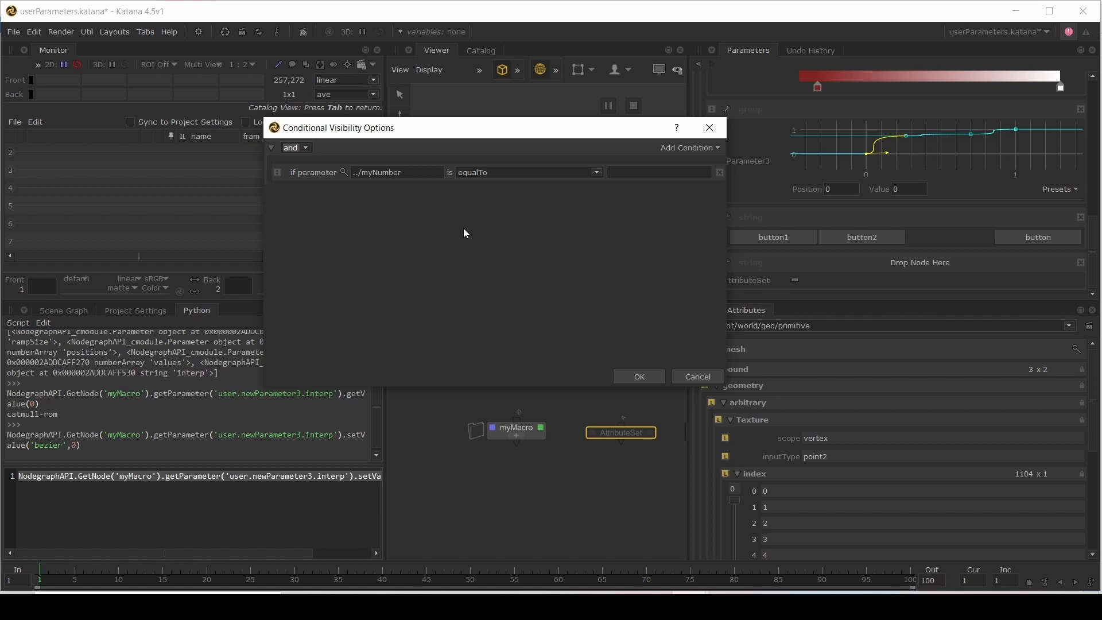
{"action": "left_click", "coordinate": [634, 173]}
Step: Try adding a contains condition and a nested and group to the visibility options, and remove both
{"action": "left_click", "coordinate": [693, 149]}
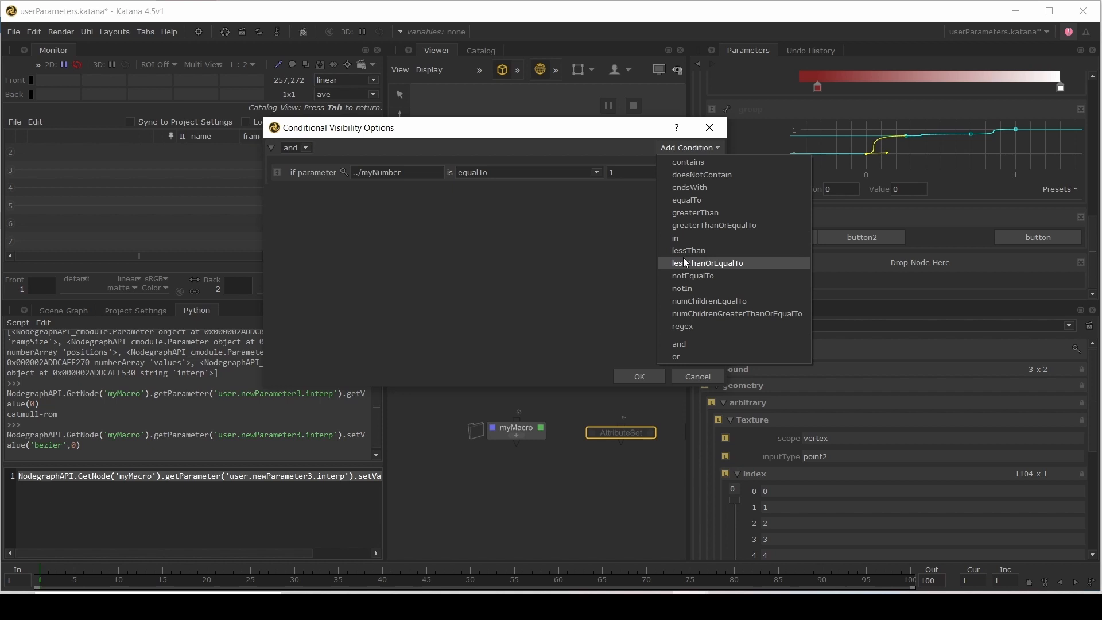
{"action": "left_click", "coordinate": [682, 164]}
{"action": "left_click", "coordinate": [677, 151]}
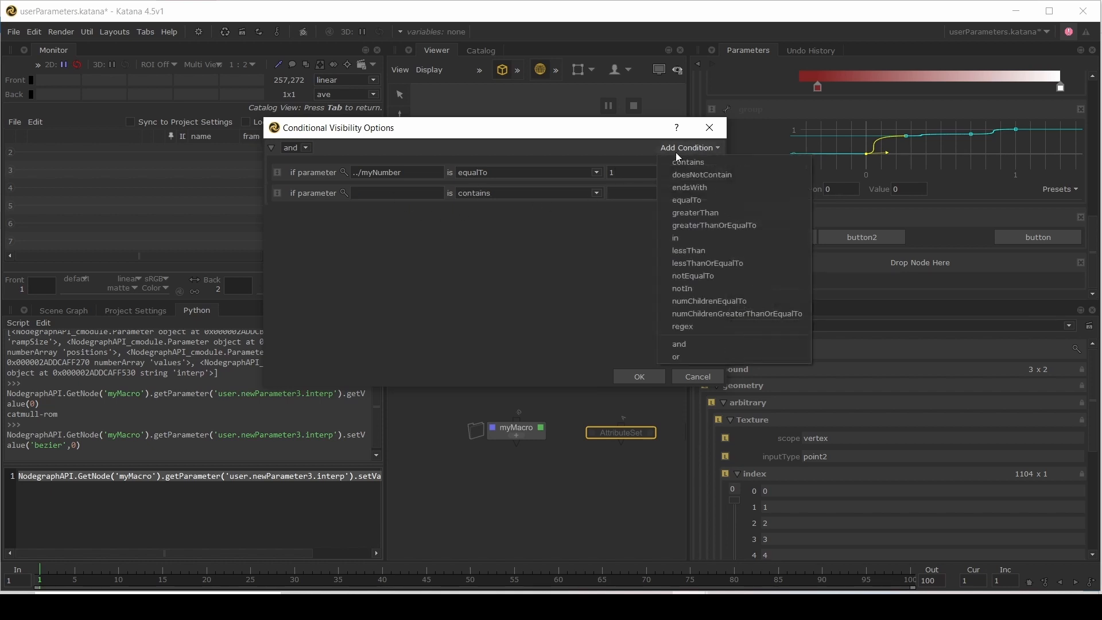
{"action": "left_click", "coordinate": [693, 344]}
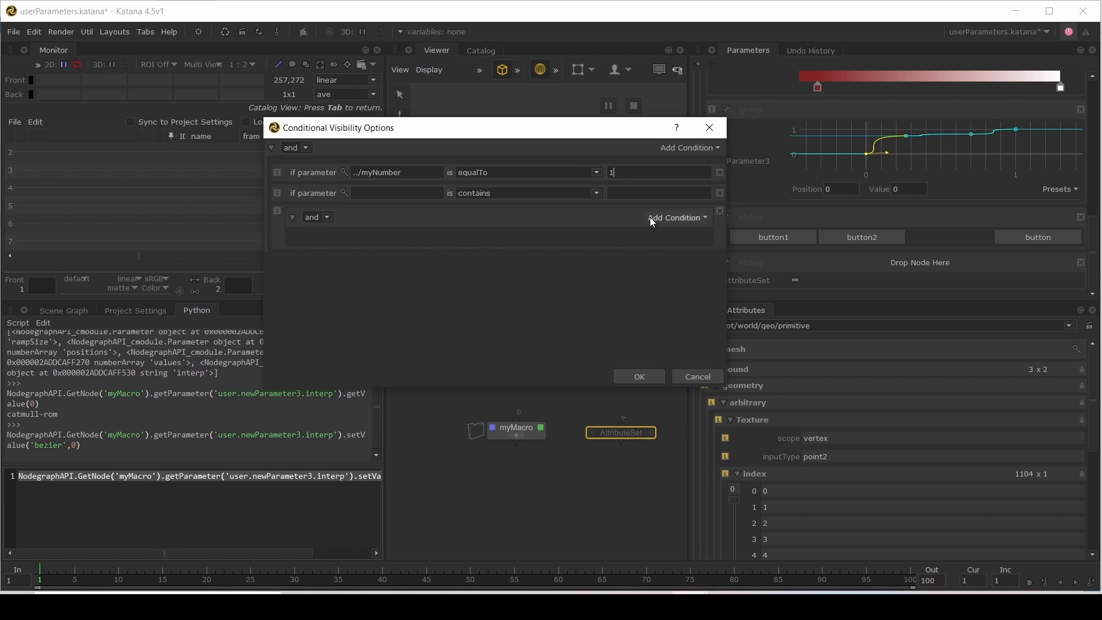
{"action": "left_click", "coordinate": [720, 211]}
{"action": "left_click", "coordinate": [719, 194]}
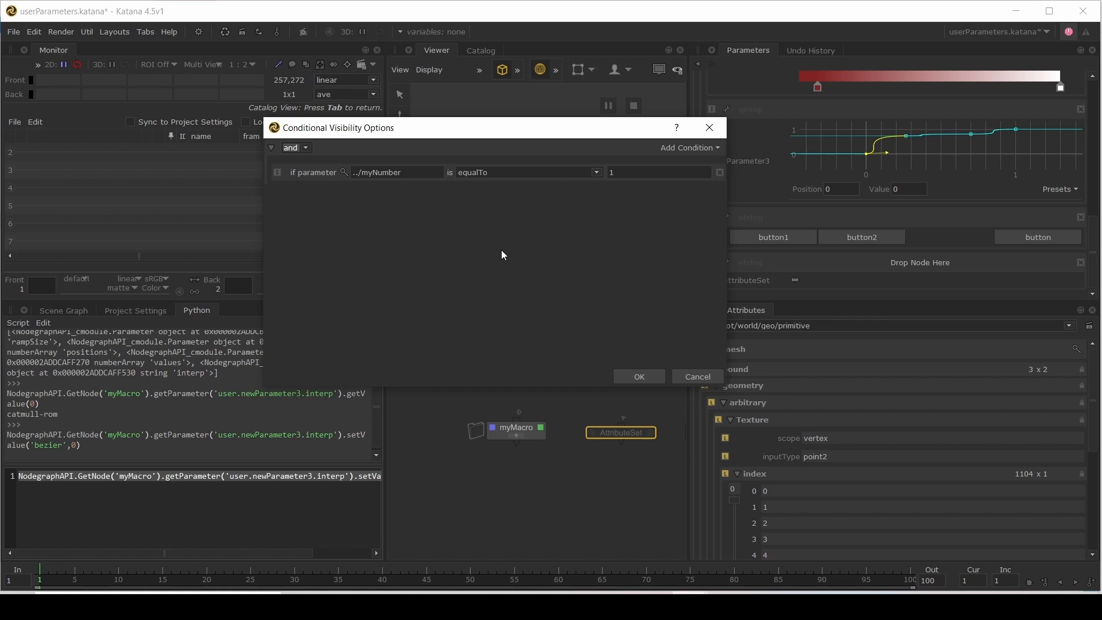
Step: Accept the toolbar's visibility condition, finish editing the myMacro user parameters, and maximize the parameters view
{"action": "left_click", "coordinate": [641, 374]}
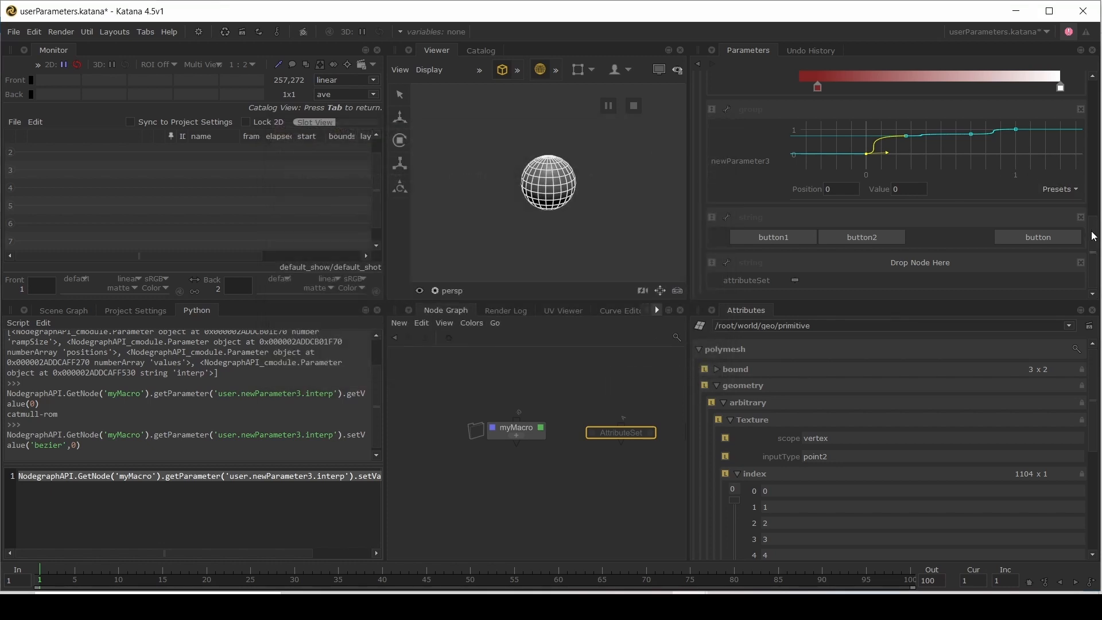
{"action": "scroll", "coordinate": [1093, 236], "scroll_direction": "up", "scroll_amount": 5}
{"action": "left_click", "coordinate": [1061, 81]}
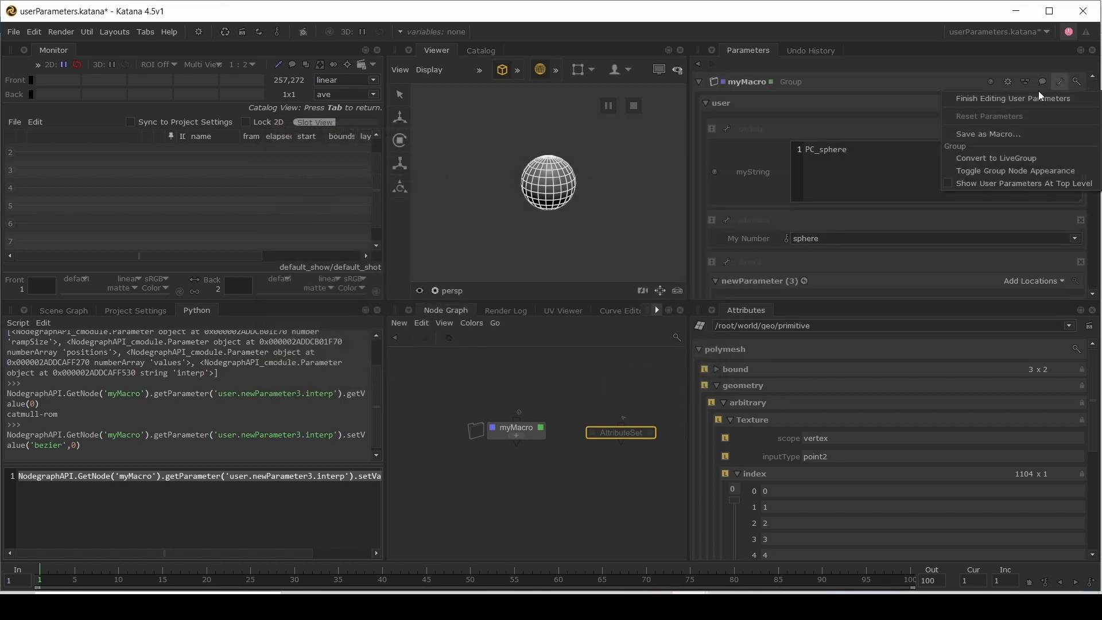
{"action": "left_click", "coordinate": [1037, 97]}
{"action": "key", "text": "space"}
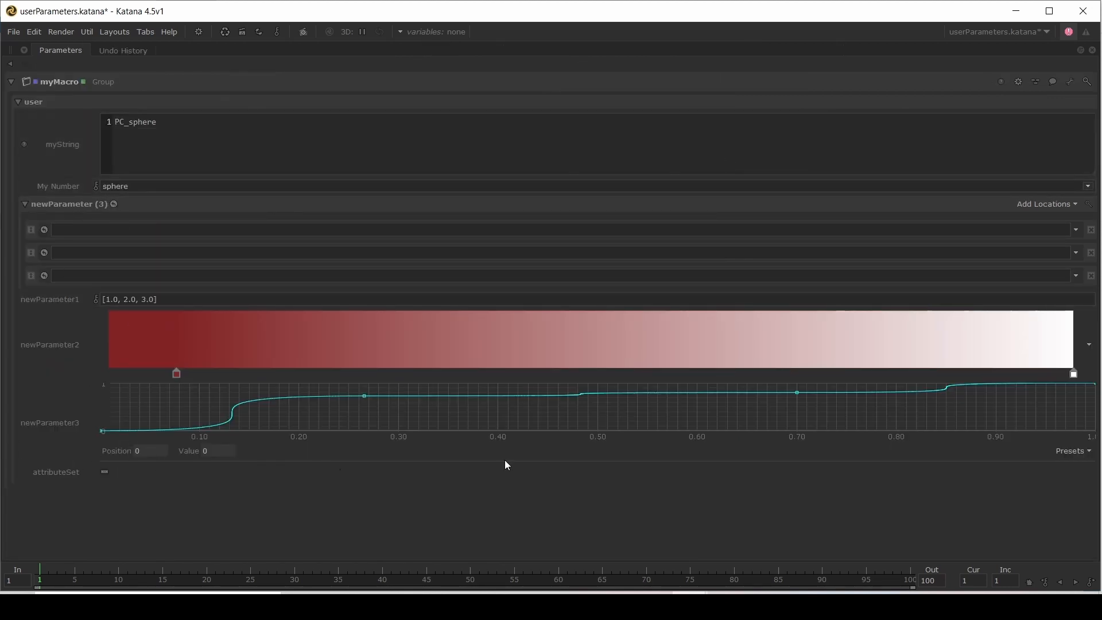
Step: Test the toolbar's conditional visibility by switching My Number to teapot and after that to torus
{"action": "left_click", "coordinate": [118, 187]}
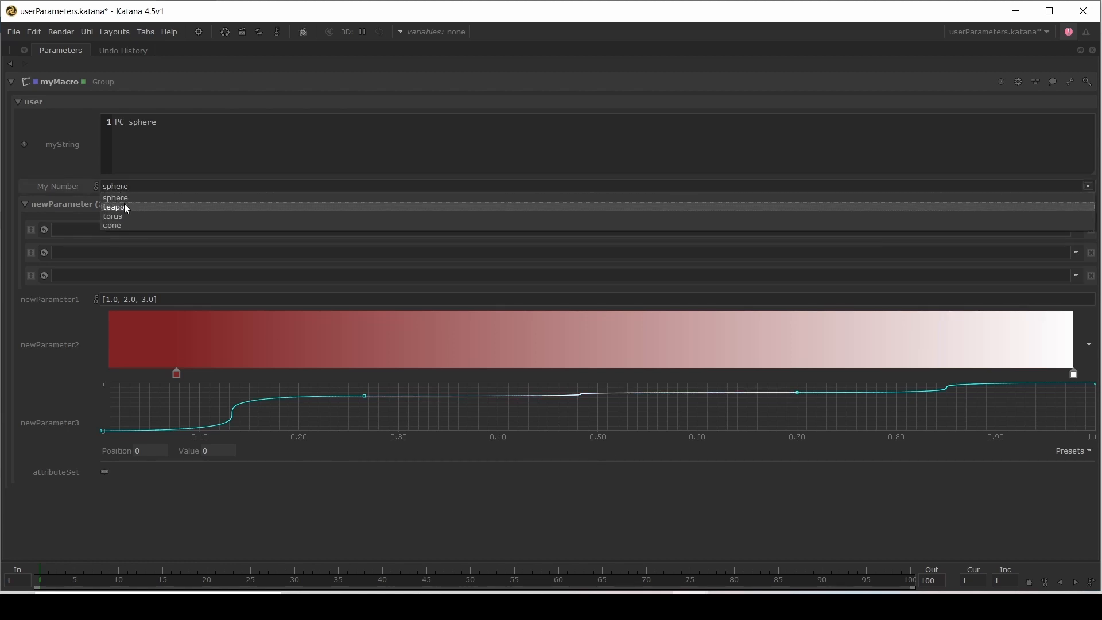
{"action": "left_click", "coordinate": [125, 207]}
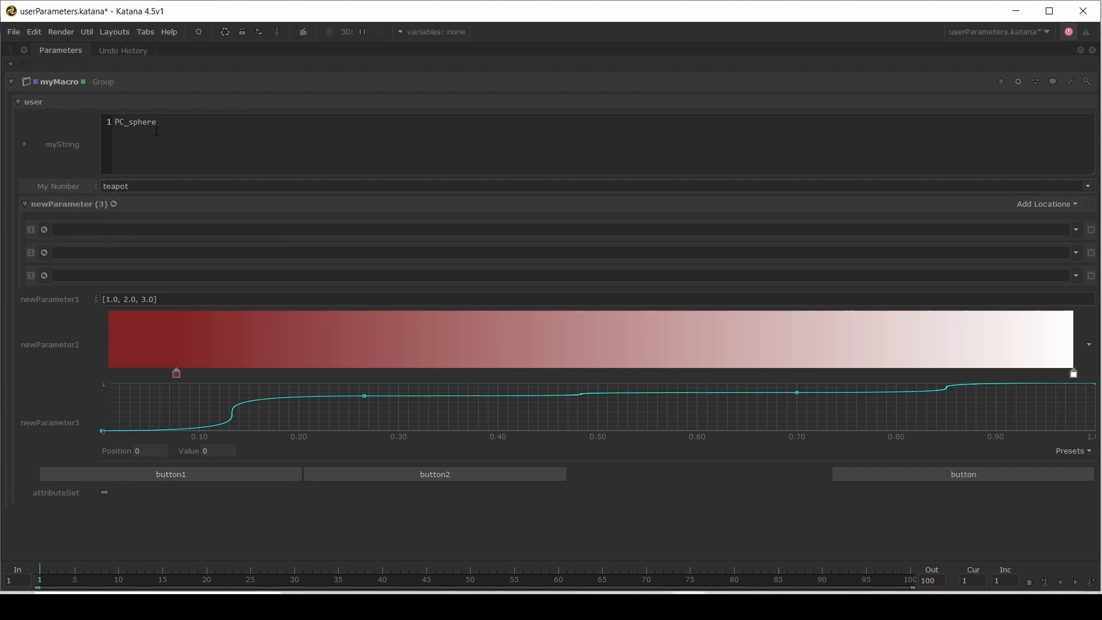
{"action": "left_click", "coordinate": [105, 183]}
{"action": "left_click", "coordinate": [122, 217]}
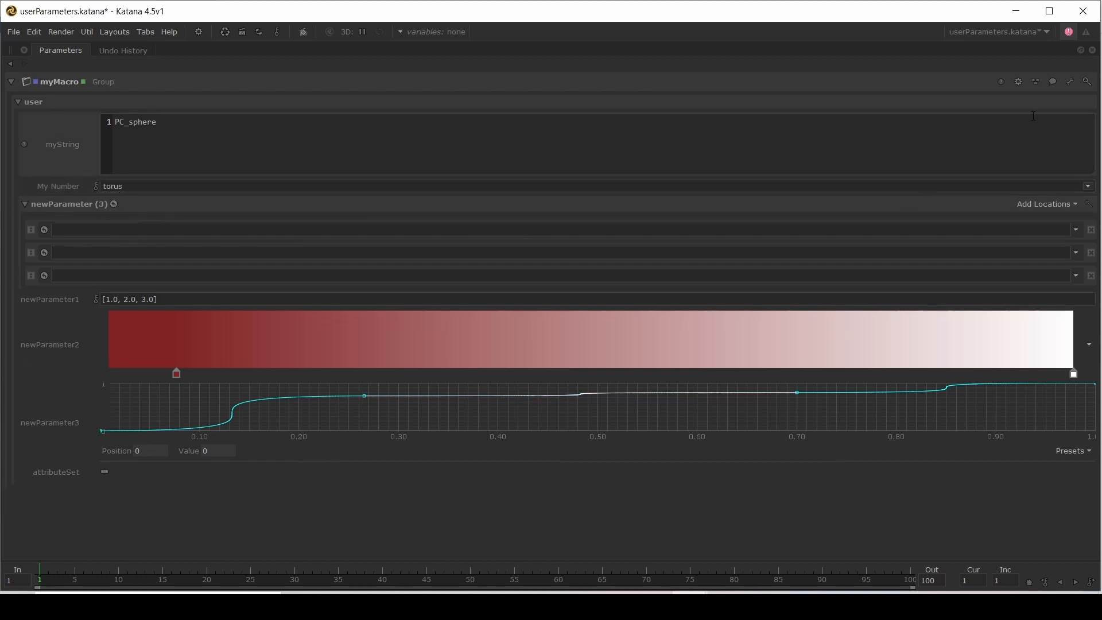
Step: Reopen the myMacro user parameters for editing and add a String parameter
{"action": "left_click", "coordinate": [1071, 82]}
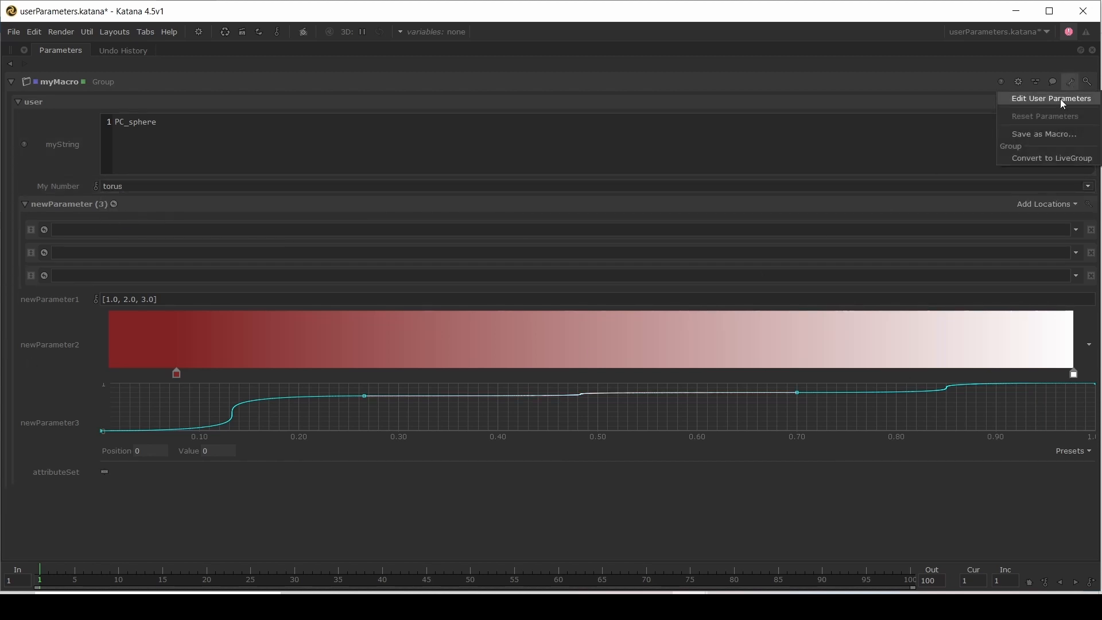
{"action": "left_click", "coordinate": [1060, 99]}
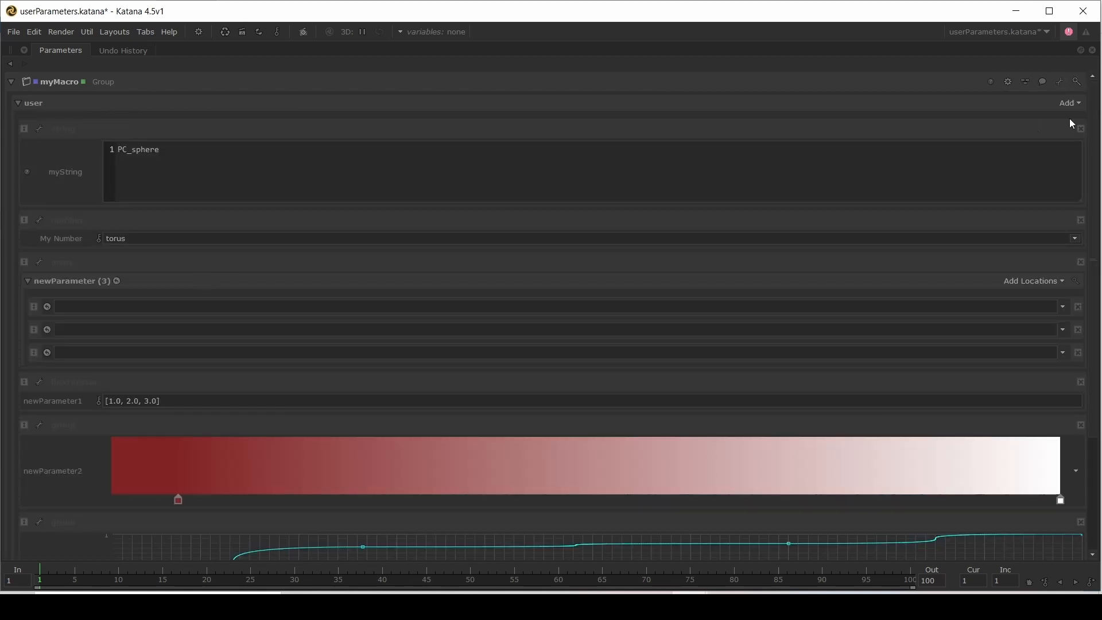
{"action": "left_click", "coordinate": [1070, 104]}
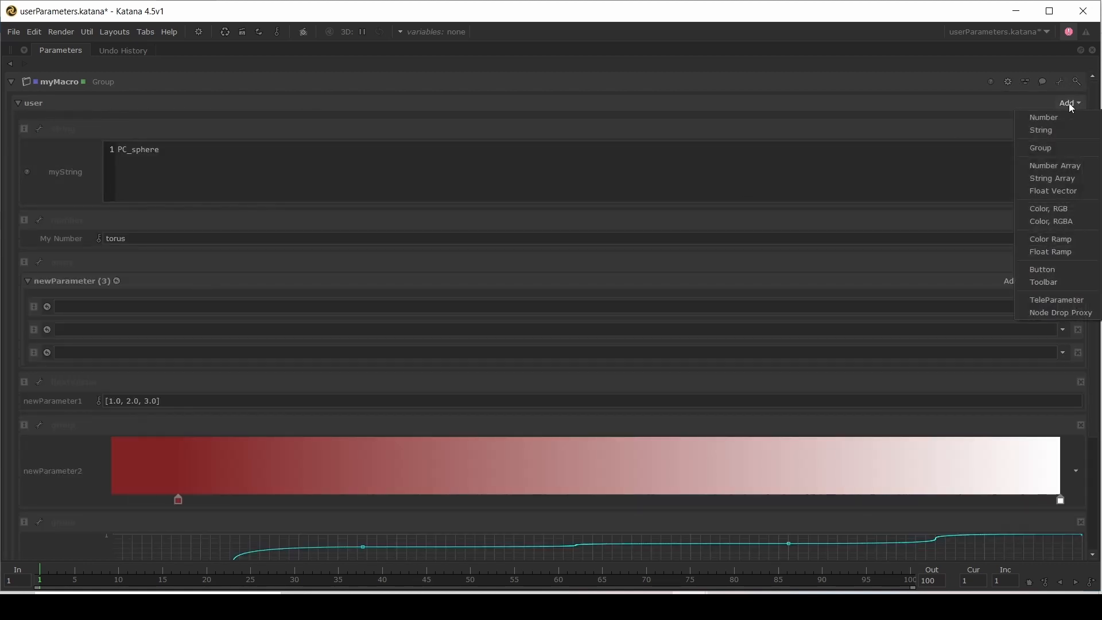
{"action": "left_click", "coordinate": [1051, 129]}
Step: Move the added string parameter up the list to sit directly below My Number
{"action": "left_click_drag", "start_coordinate": [1092, 145], "coordinate": [1083, 290]}
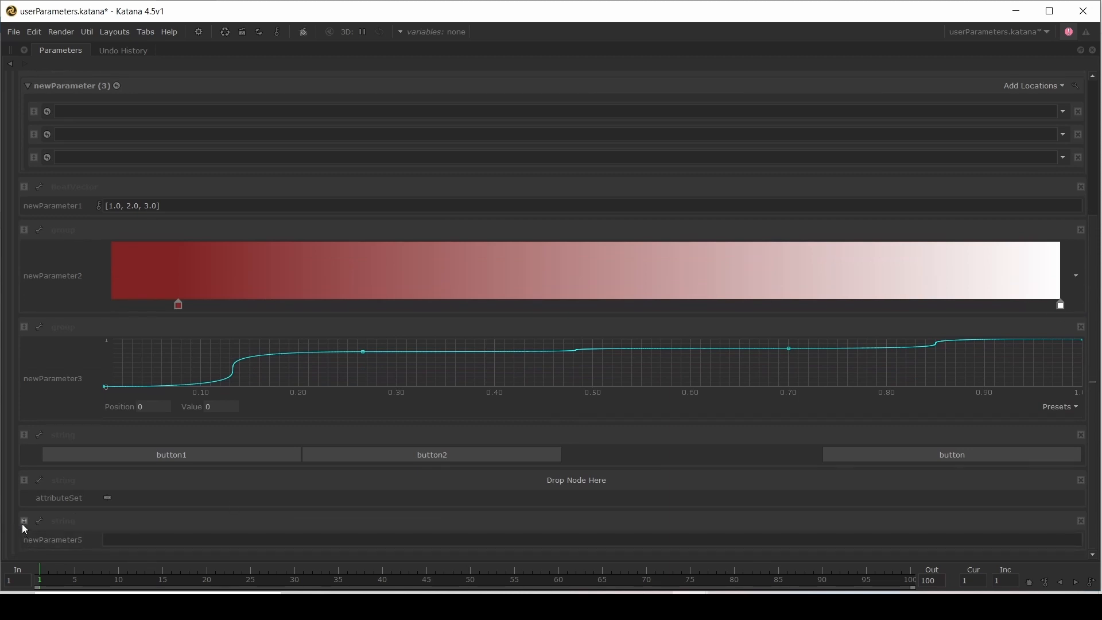
{"action": "left_click_drag", "start_coordinate": [24, 521], "coordinate": [39, 189]}
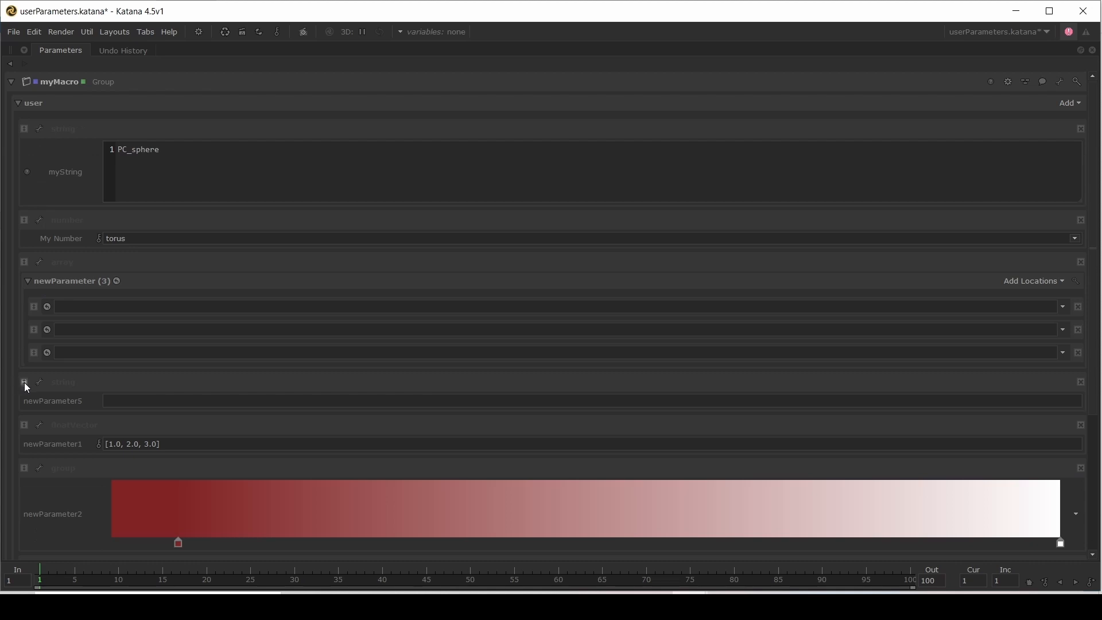
{"action": "left_click_drag", "start_coordinate": [24, 382], "coordinate": [58, 255]}
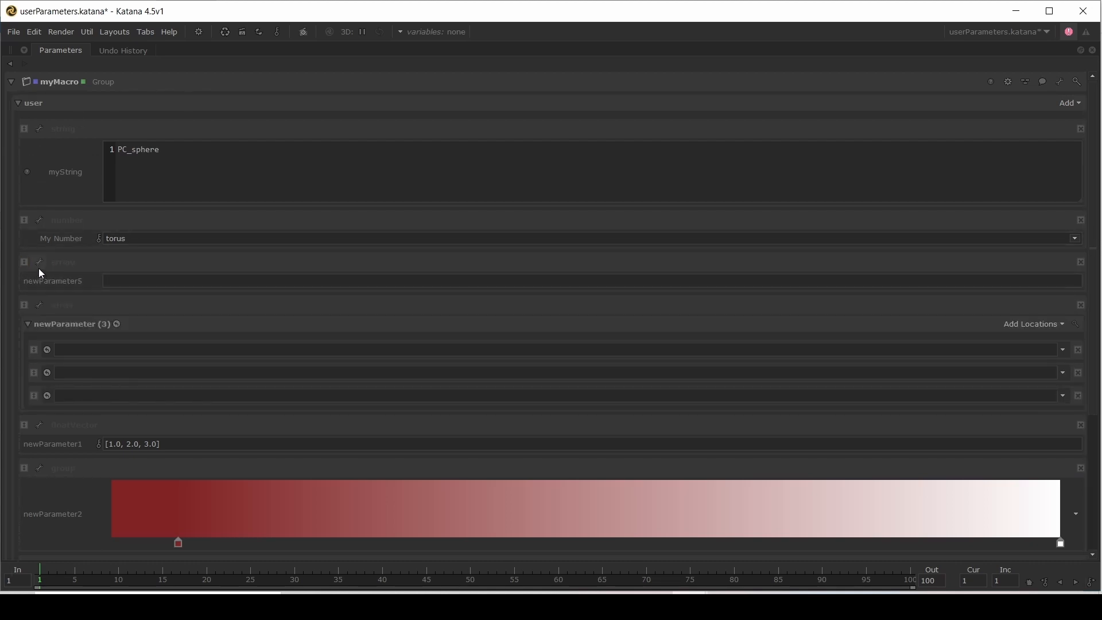
Step: Rename the string parameter below My Number as text
{"action": "left_click", "coordinate": [39, 265]}
{"action": "left_click", "coordinate": [46, 276]}
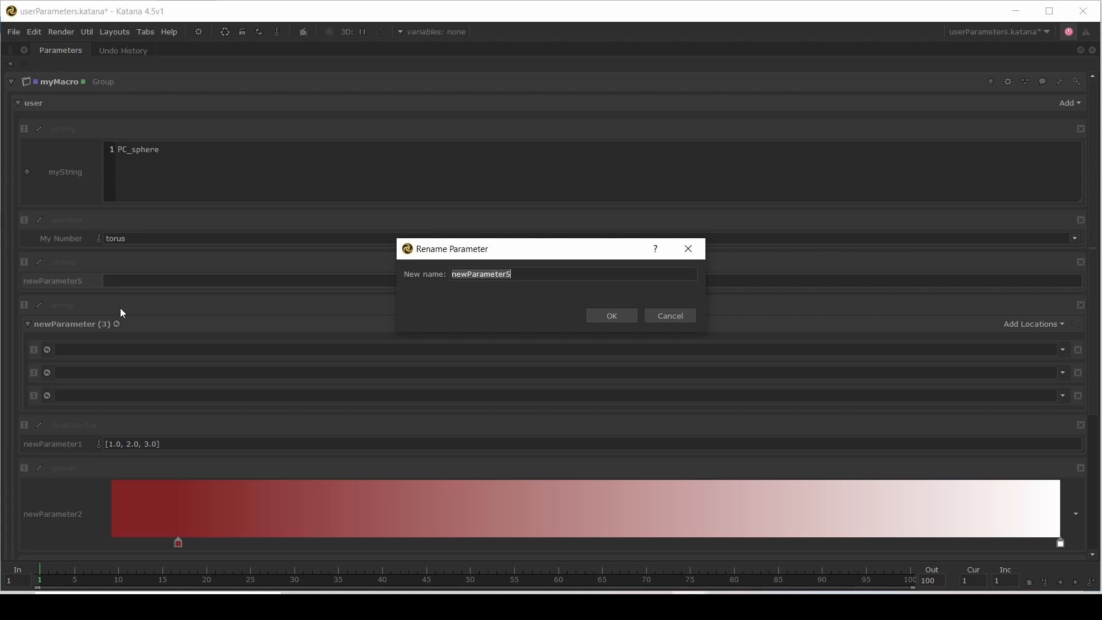
{"action": "type", "text": "text"}
{"action": "left_click", "coordinate": [613, 316]}
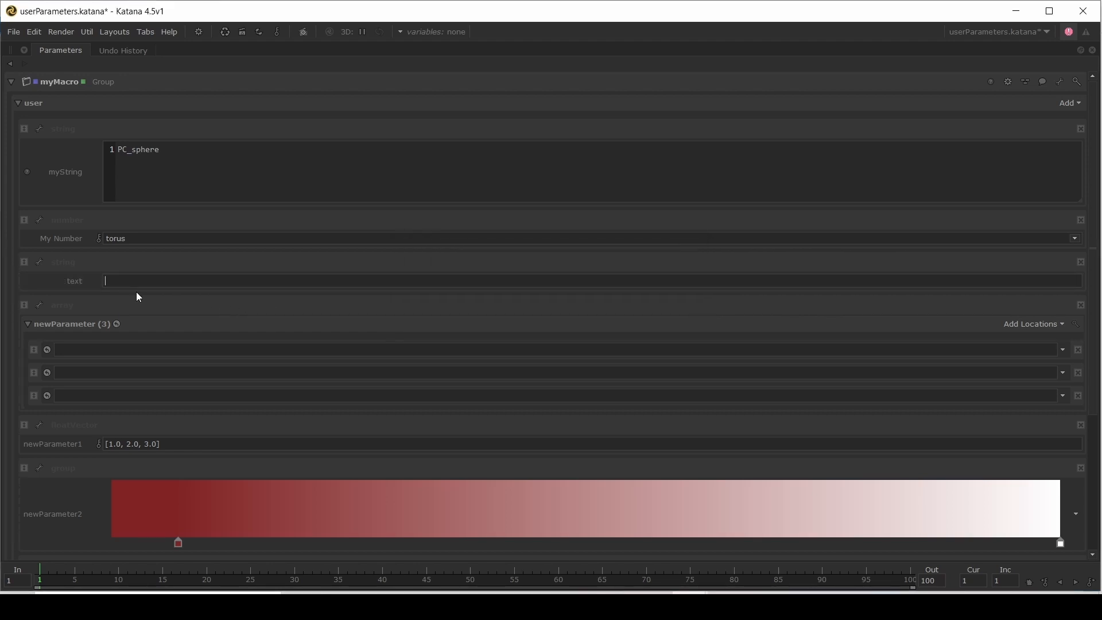
Step: Add a conditional locking rule to the text parameter, using a greaterThan condition on My Number
{"action": "right_click", "coordinate": [34, 230]}
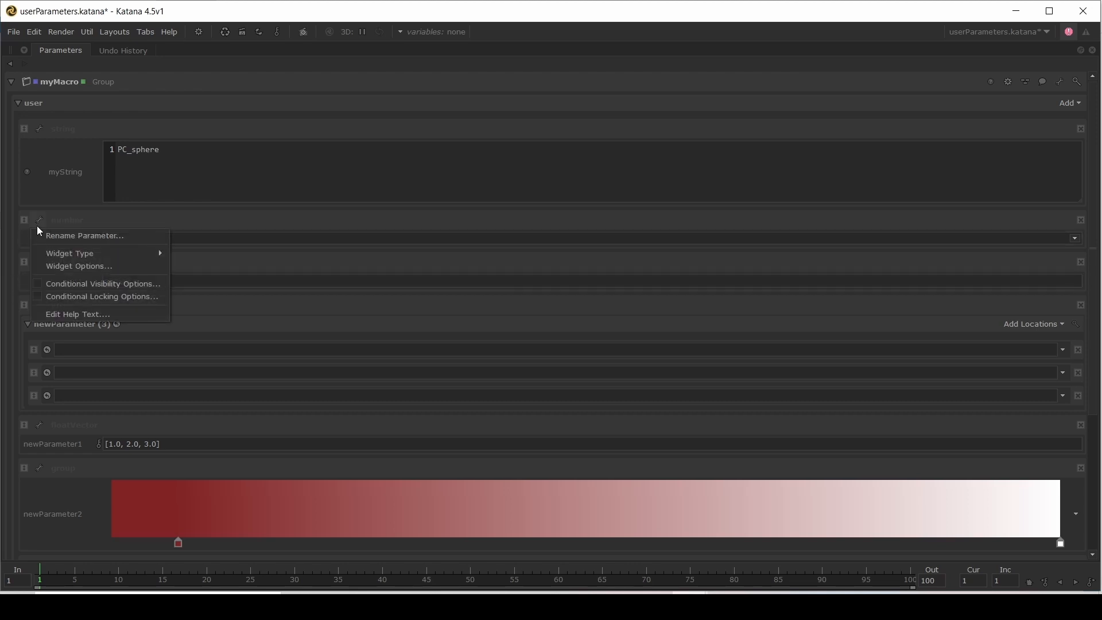
{"action": "left_click", "coordinate": [65, 206]}
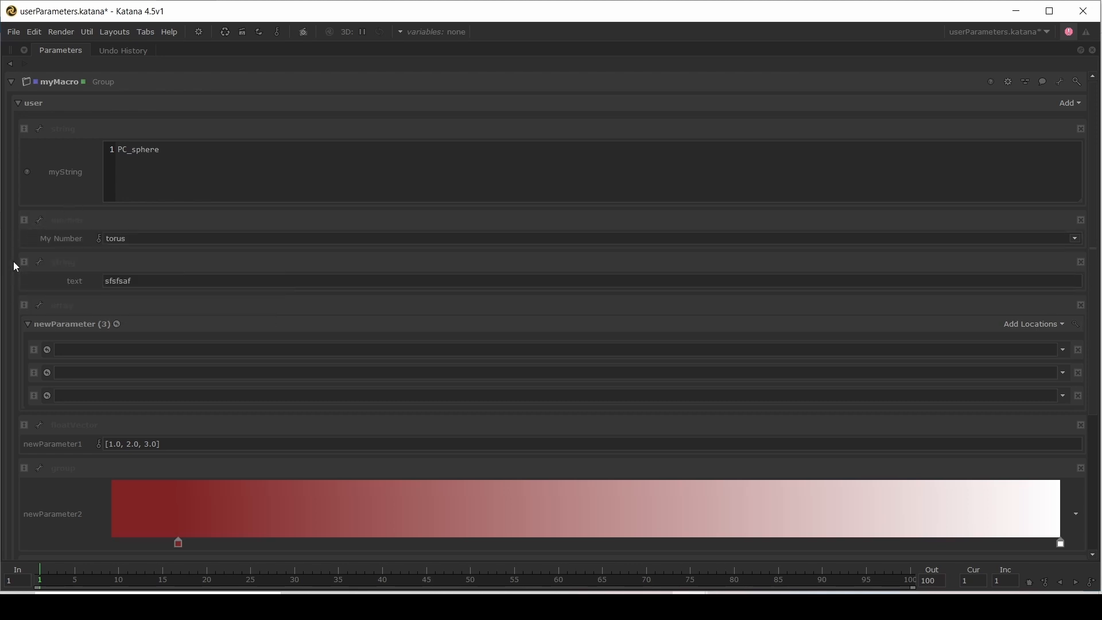
{"action": "left_click", "coordinate": [40, 263]}
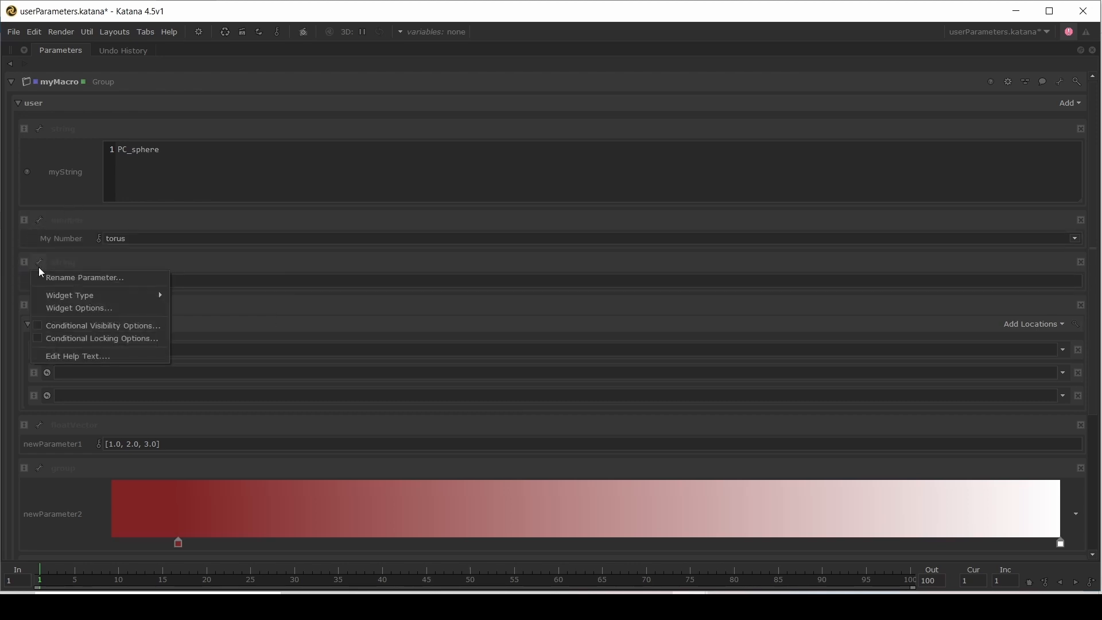
{"action": "left_click", "coordinate": [69, 336]}
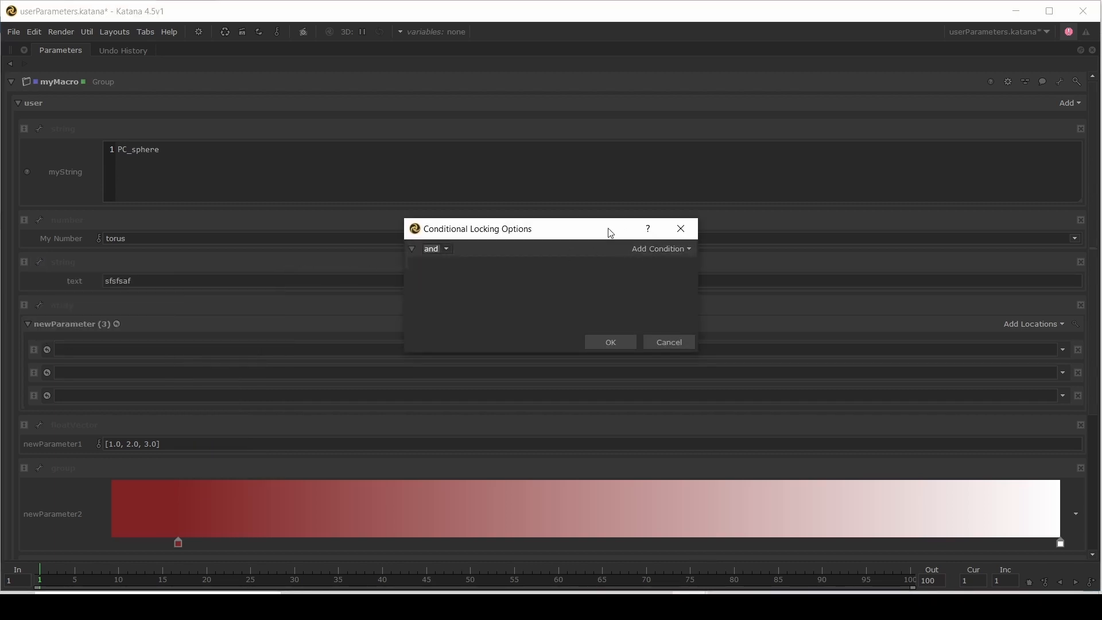
{"action": "left_click", "coordinate": [645, 249]}
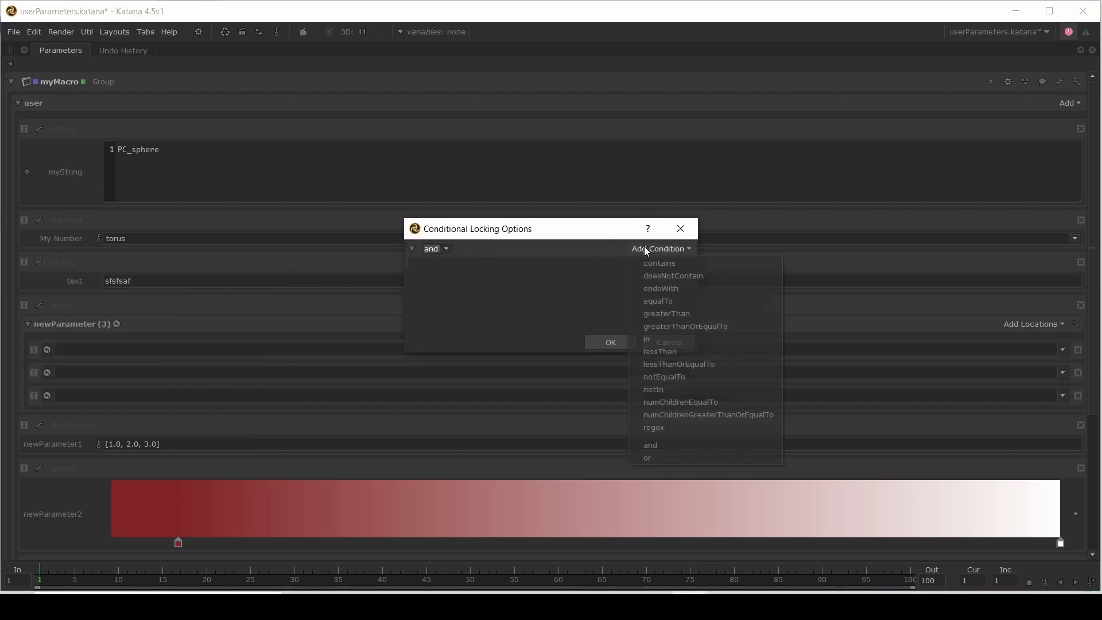
{"action": "left_click", "coordinate": [701, 314]}
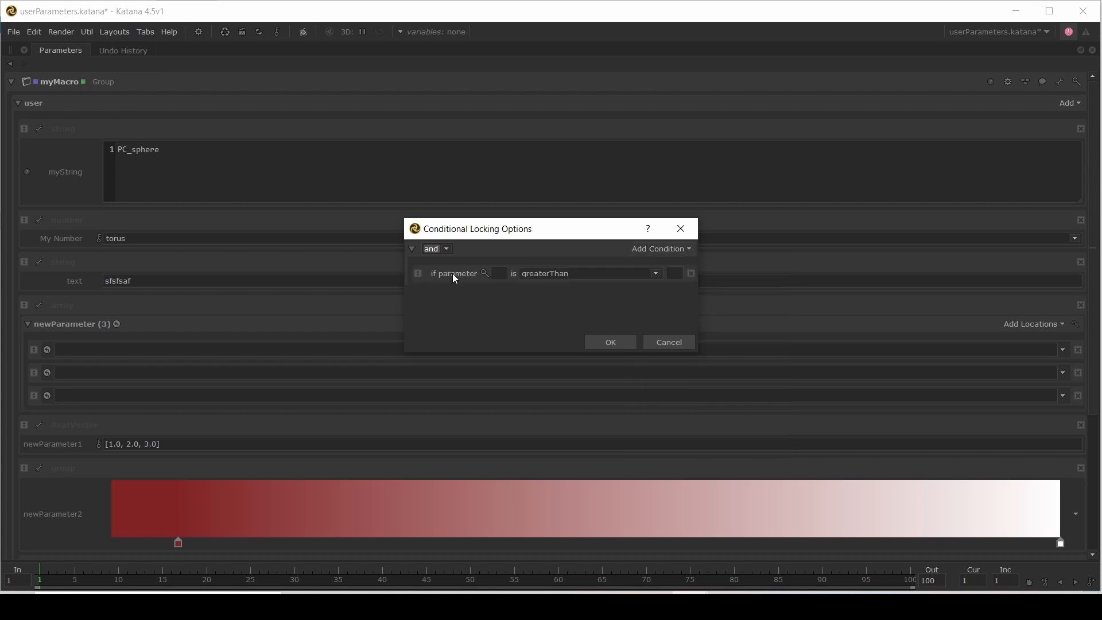
{"action": "left_click", "coordinate": [485, 274]}
{"action": "left_click", "coordinate": [501, 321]}
{"action": "left_click", "coordinate": [672, 275]}
{"action": "left_click", "coordinate": [607, 343]}
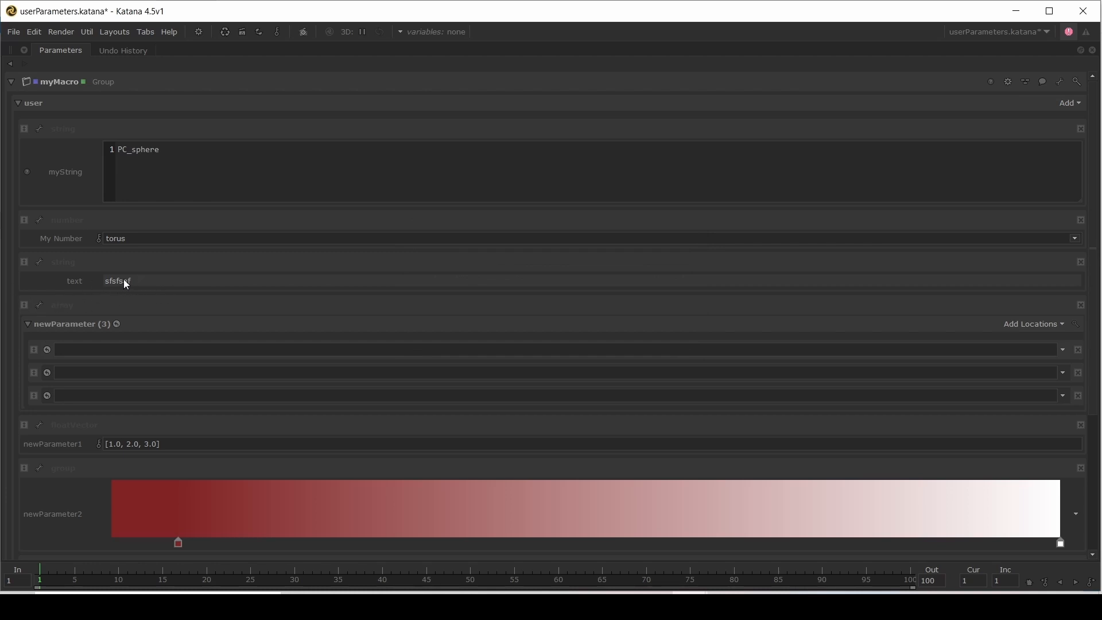
Step: Set My Number to sphere and append fsfsafsa to the text parameter's value to test the lock
{"action": "left_click", "coordinate": [121, 240]}
{"action": "left_click", "coordinate": [152, 251]}
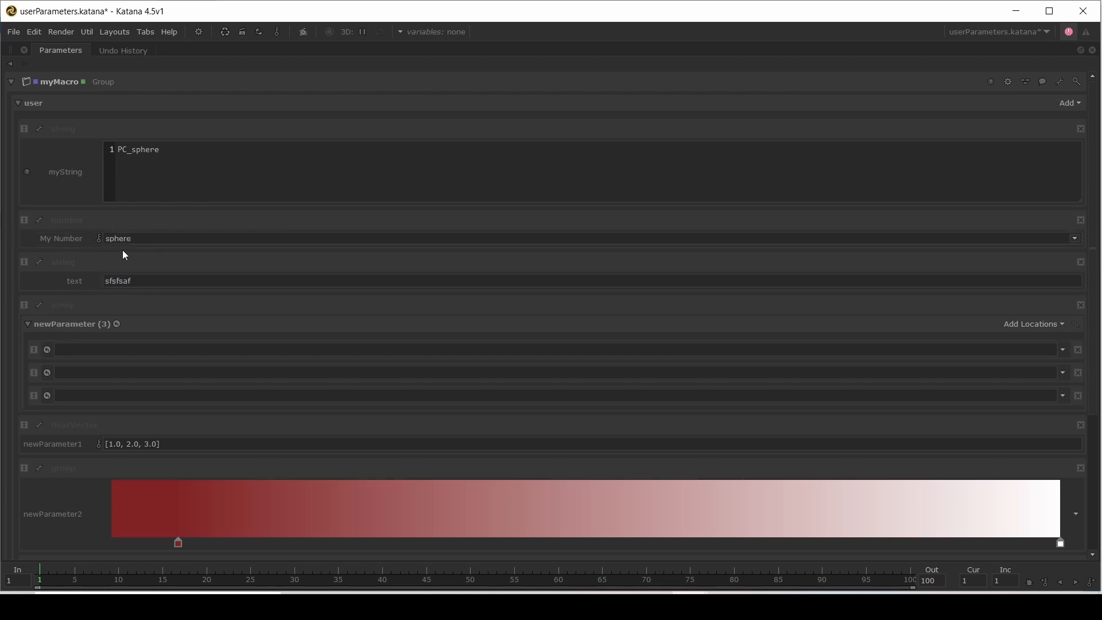
{"action": "left_click", "coordinate": [153, 281]}
{"action": "type", "text": "fsfsafsa"}
Step: Test the text lock with My Number at teapot, torus and cone, then return to sphere and append fsadfsaf to the text value
{"action": "left_click", "coordinate": [121, 242]}
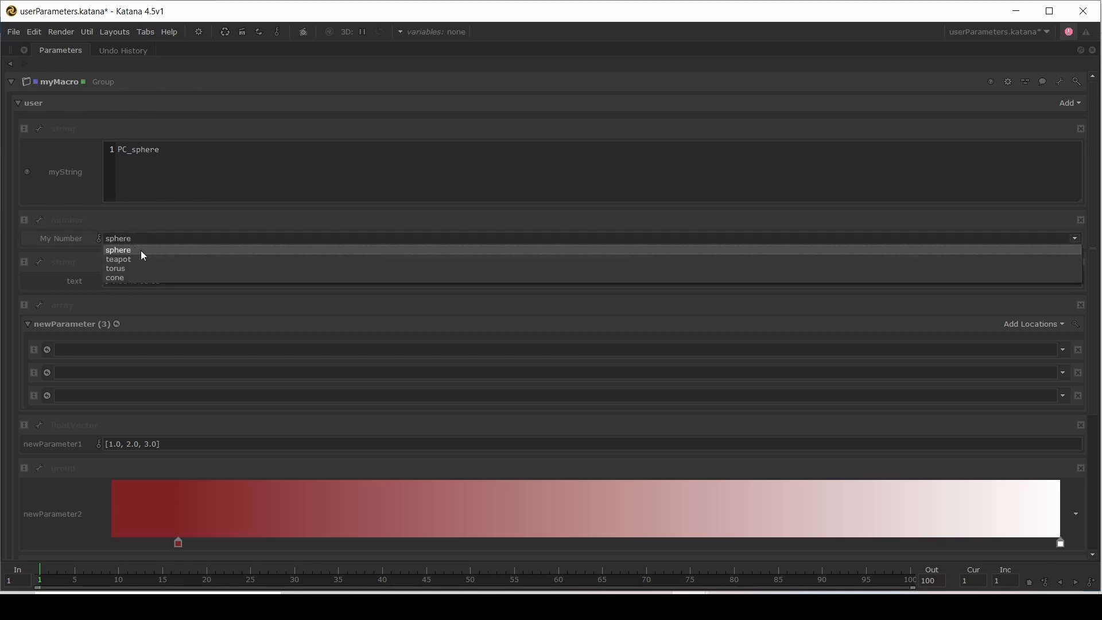
{"action": "left_click", "coordinate": [138, 257]}
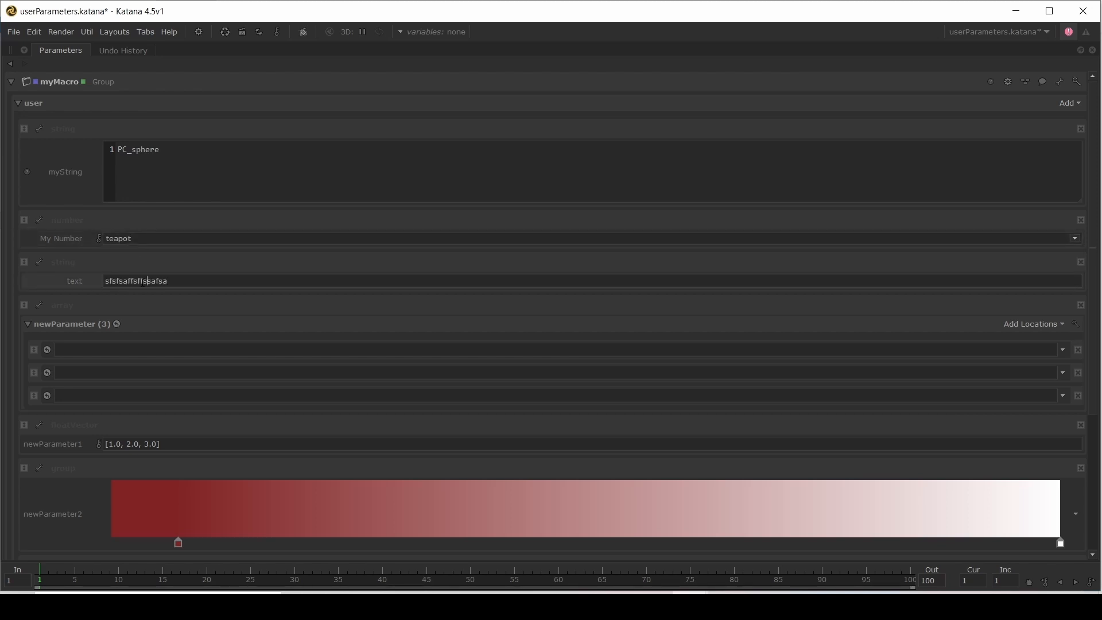
{"action": "left_click", "coordinate": [128, 240]}
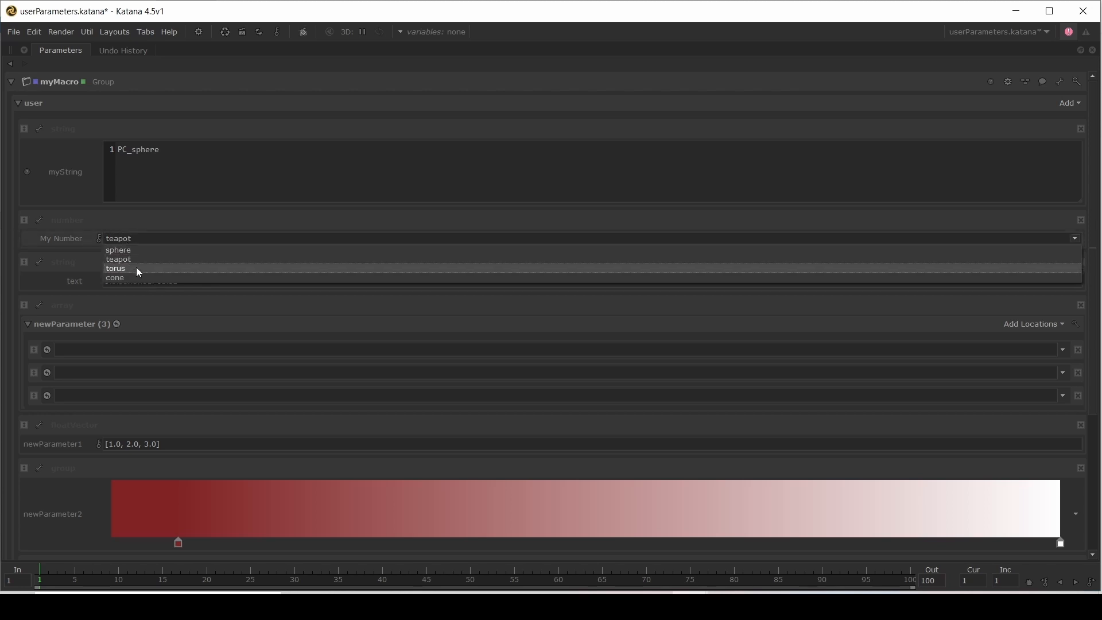
{"action": "left_click", "coordinate": [136, 268]}
{"action": "left_click", "coordinate": [128, 241]}
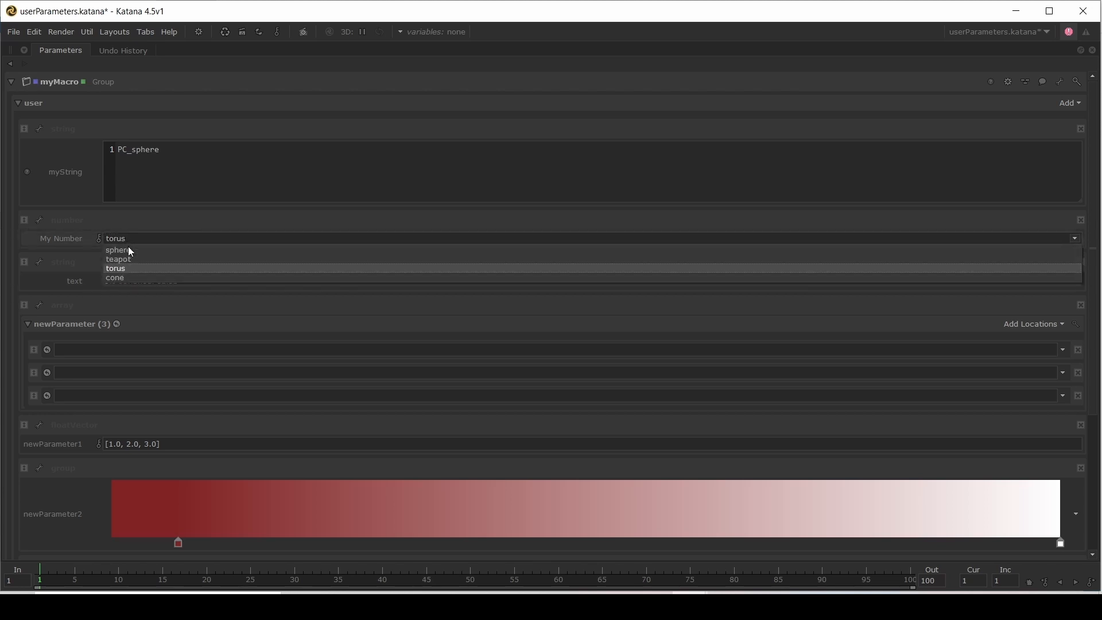
{"action": "left_click", "coordinate": [134, 278]}
{"action": "left_click", "coordinate": [136, 238]}
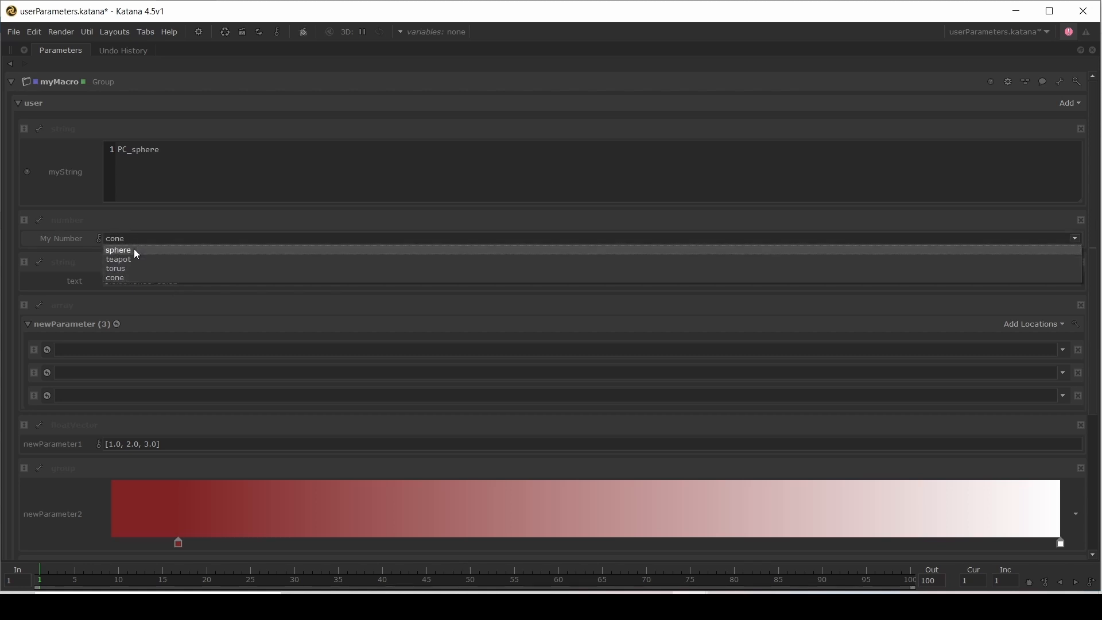
{"action": "left_click", "coordinate": [133, 249]}
{"action": "type", "text": "fsadfsaf"}
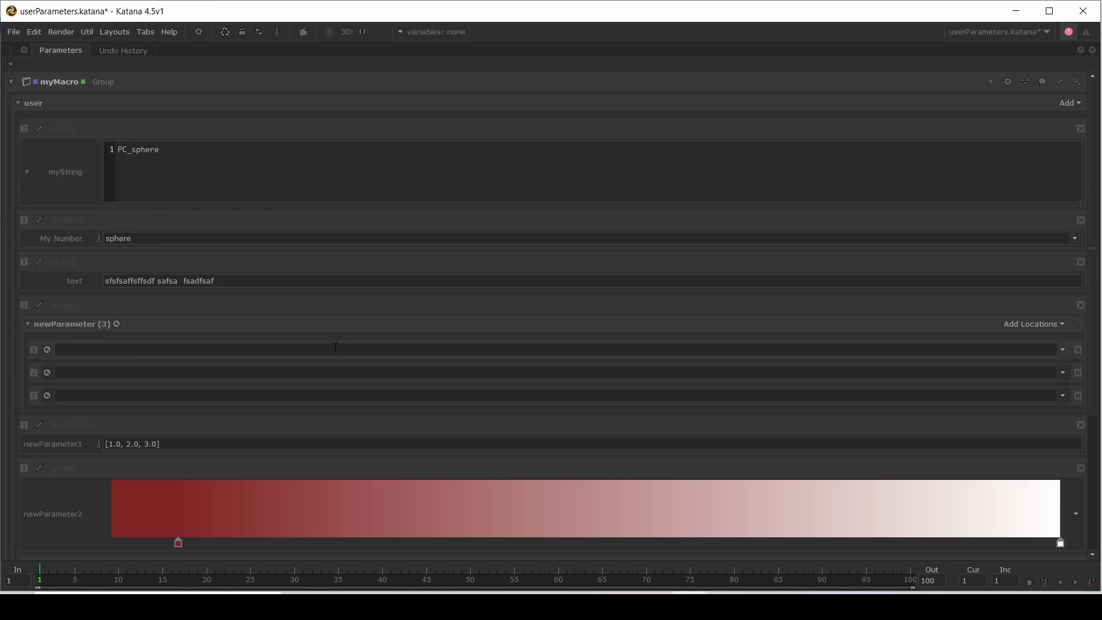
Step: Restore the multi-pane layout and view the myMacro node's help page in the browser, switching back to Katana
{"action": "key", "text": "space"}
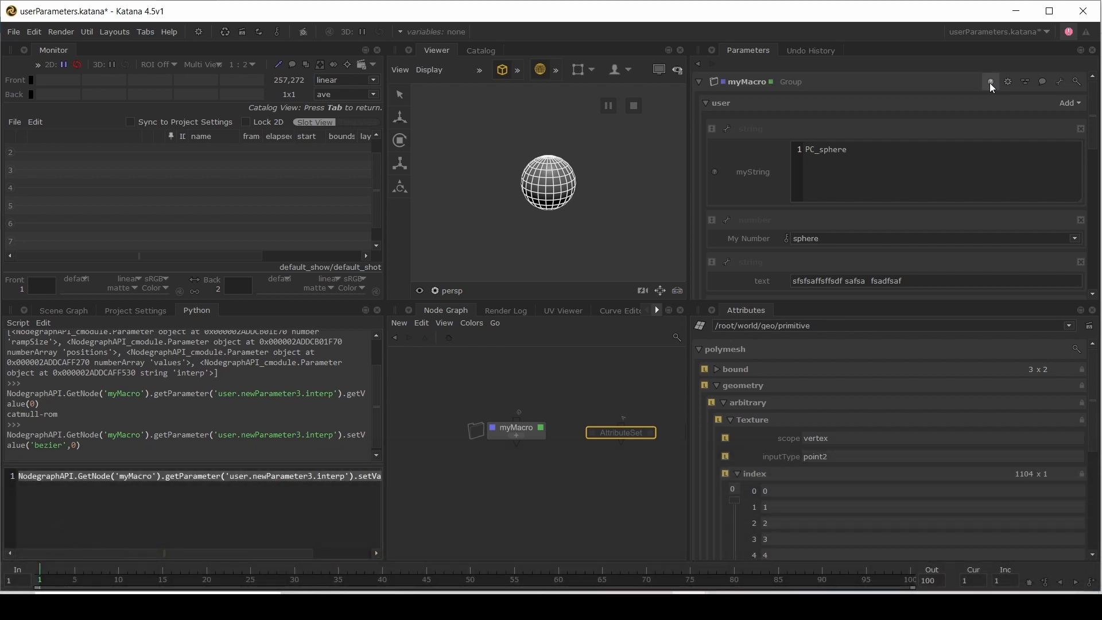
{"action": "left_click", "coordinate": [991, 82]}
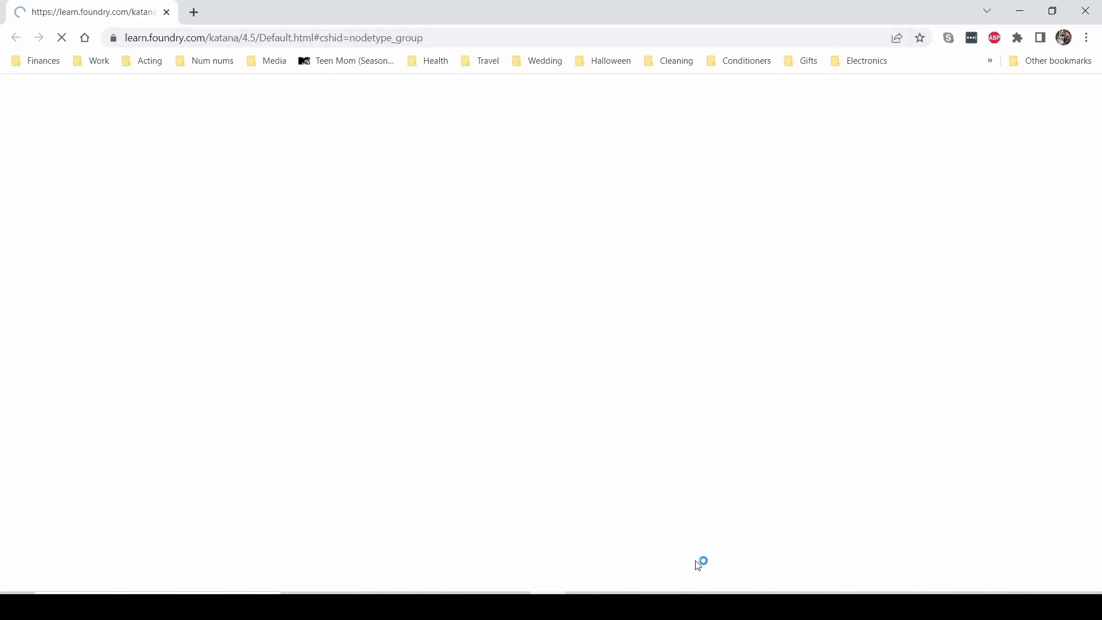
{"action": "mouse_move", "coordinate": [692, 605]}
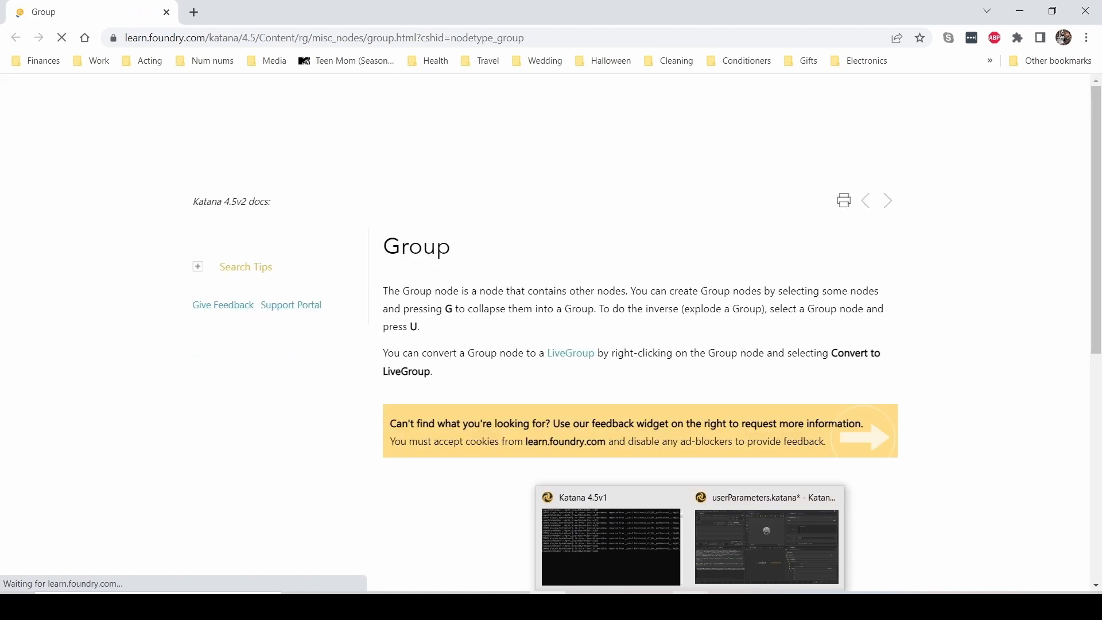
{"action": "left_click", "coordinate": [735, 535]}
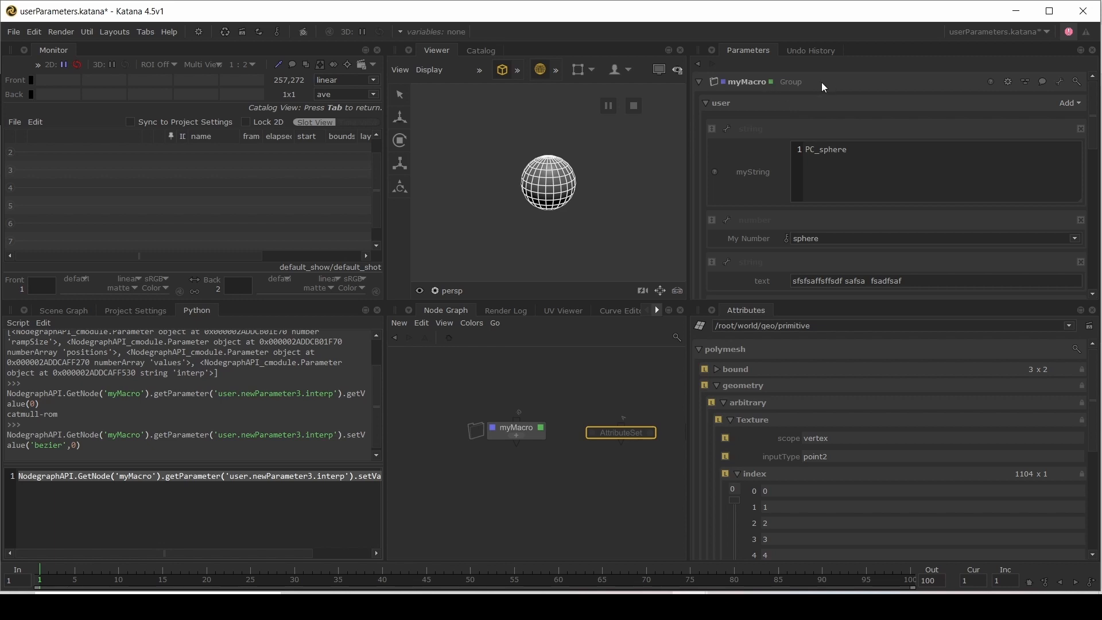
Step: Replace the Python script with rootParam = NodegraphAPI.GetNode('myMacro').getParameters() and run it
{"action": "left_click", "coordinate": [147, 533]}
{"action": "key", "text": "ctrl+a"}
{"action": "key", "text": "BackSpace"}
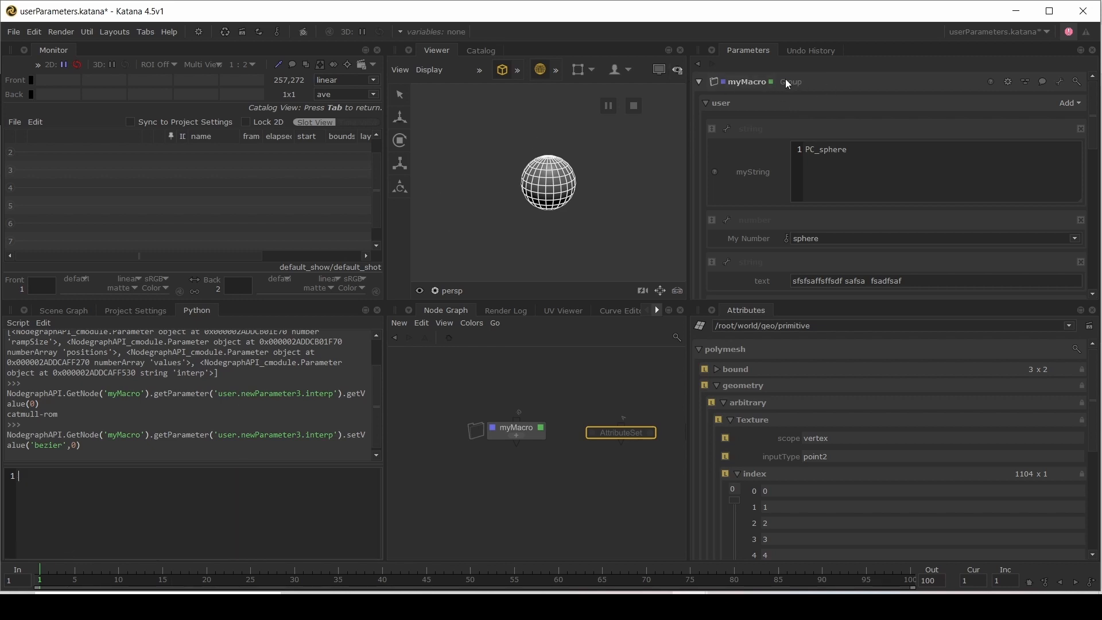
{"action": "left_click_drag", "start_coordinate": [789, 78], "coordinate": [104, 500]}
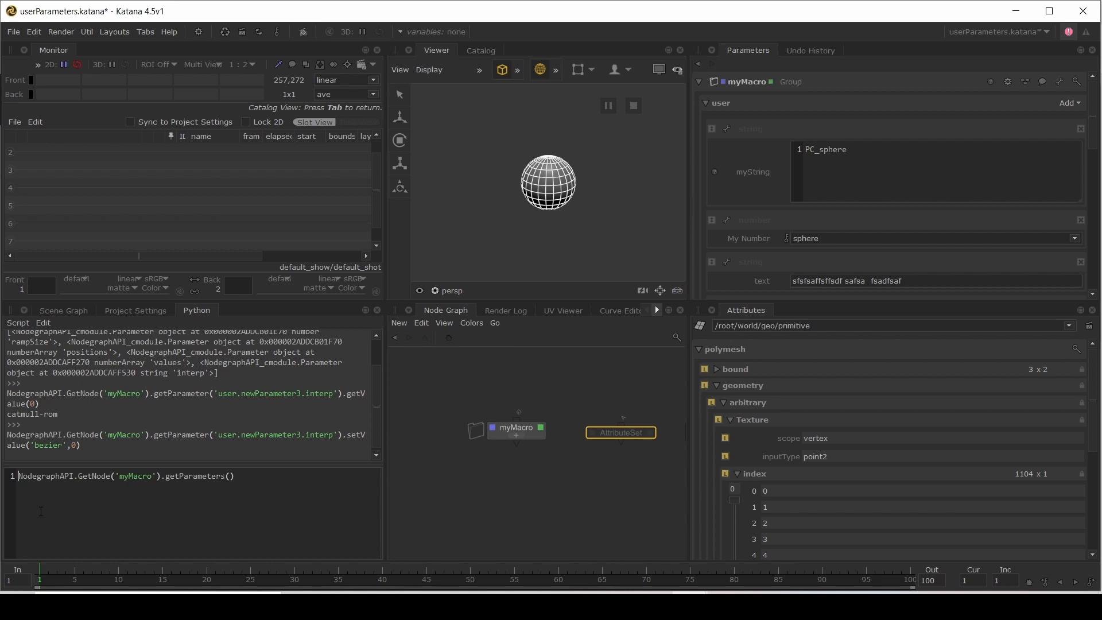
{"action": "type", "text": "rootPar"}
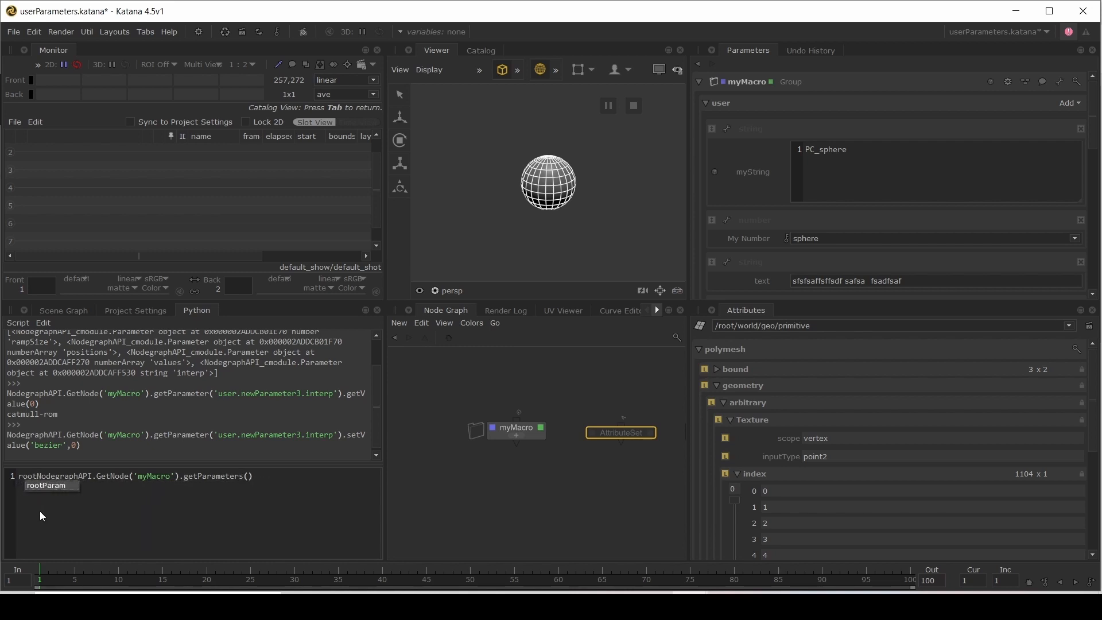
{"action": "type", "text": "am ="}
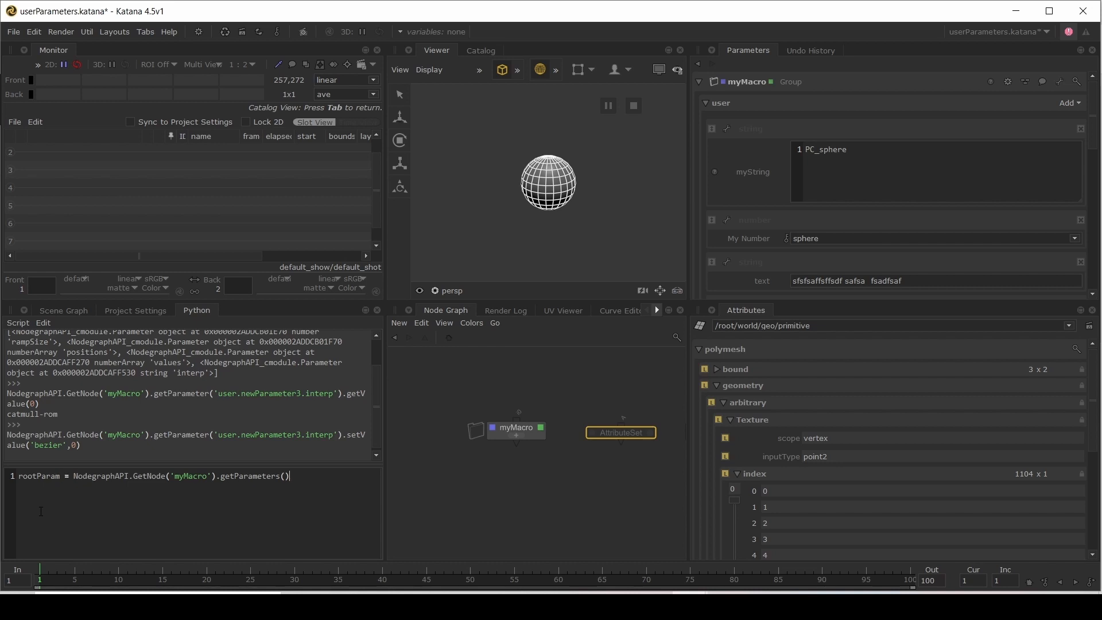
{"action": "key", "text": "ctrl+a"}
{"action": "key", "text": "ctrl+Return"}
{"action": "key", "text": "End"}
{"action": "key", "text": "Return"}
{"action": "key", "text": "Return"}
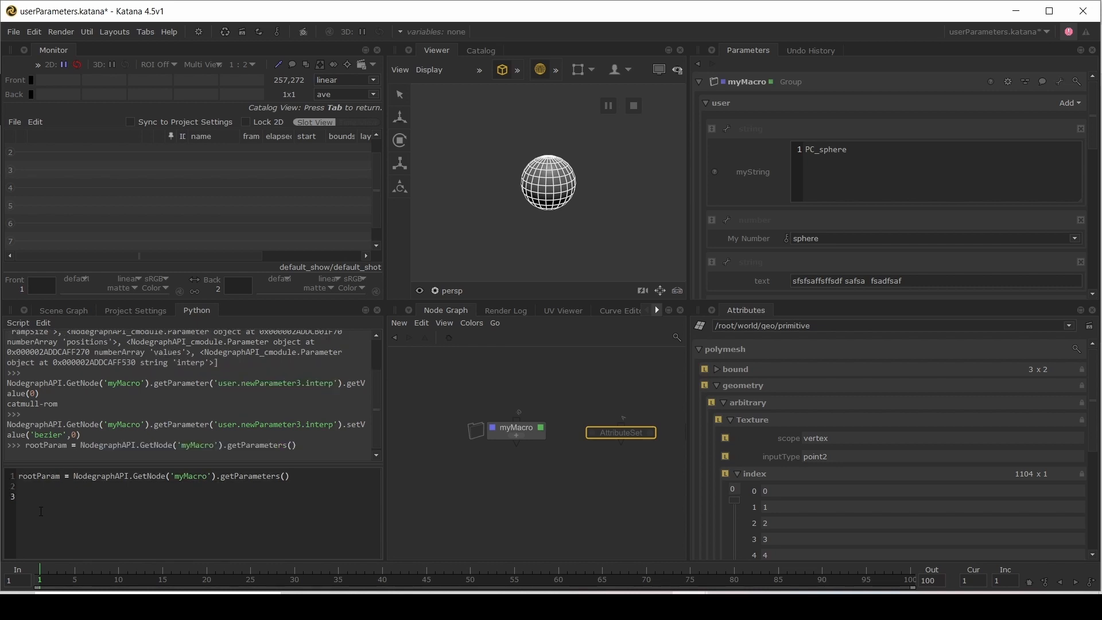
{"action": "type", "text": "rootParam.setHintString(repr"}
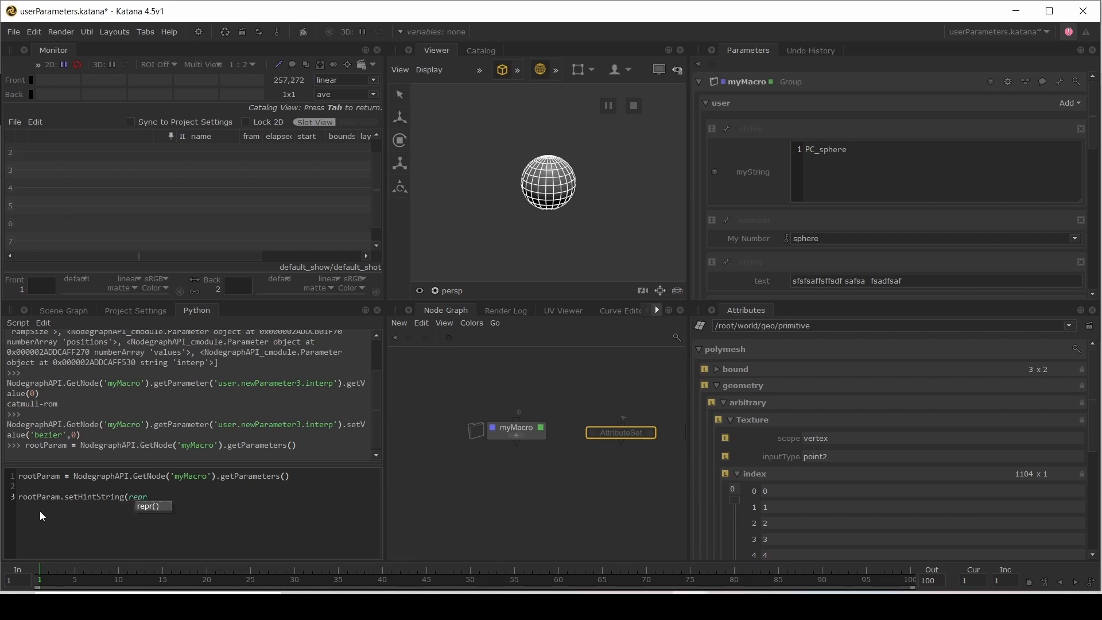
{"action": "type", "text": "("}
{"action": "type", "text": "{}"}
{"action": "type", "text": "))"}
{"action": "type", "text": "'help"}
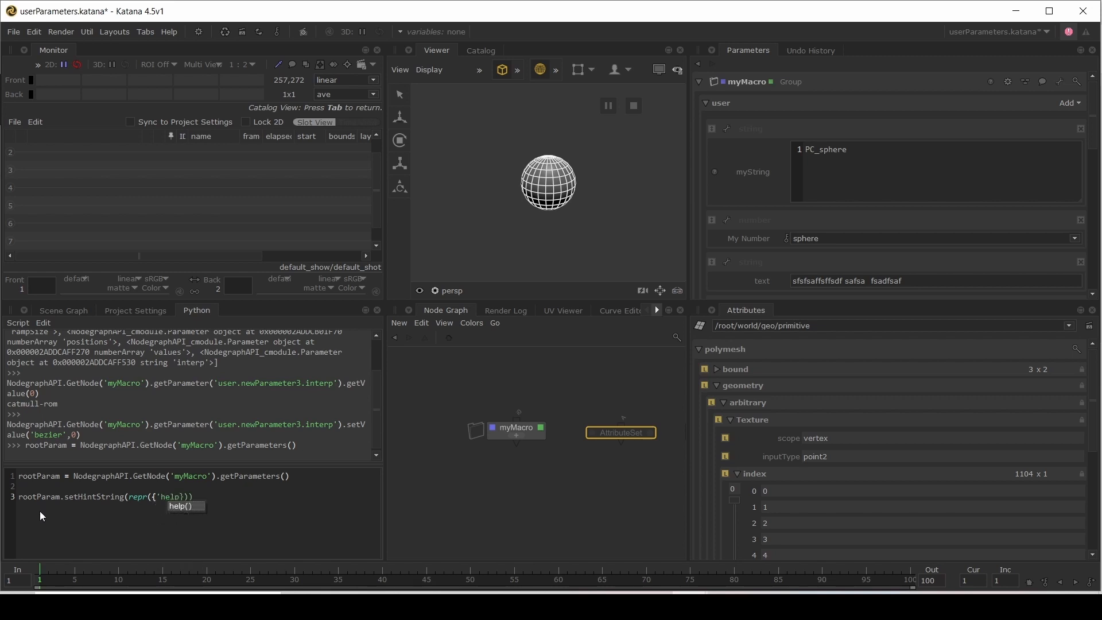
{"action": "type", "text": "UR"}
{"action": "type", "text": "L':"}
{"action": "type", "text": "'"}
{"action": "type", "text": "http"}
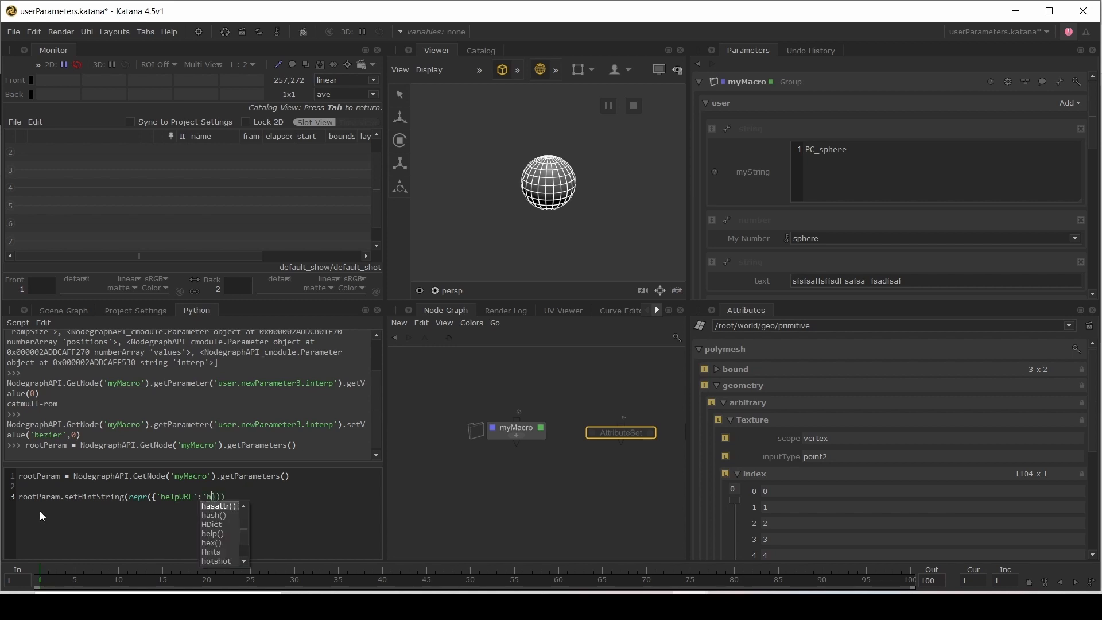
{"action": "type", "text": "s://"}
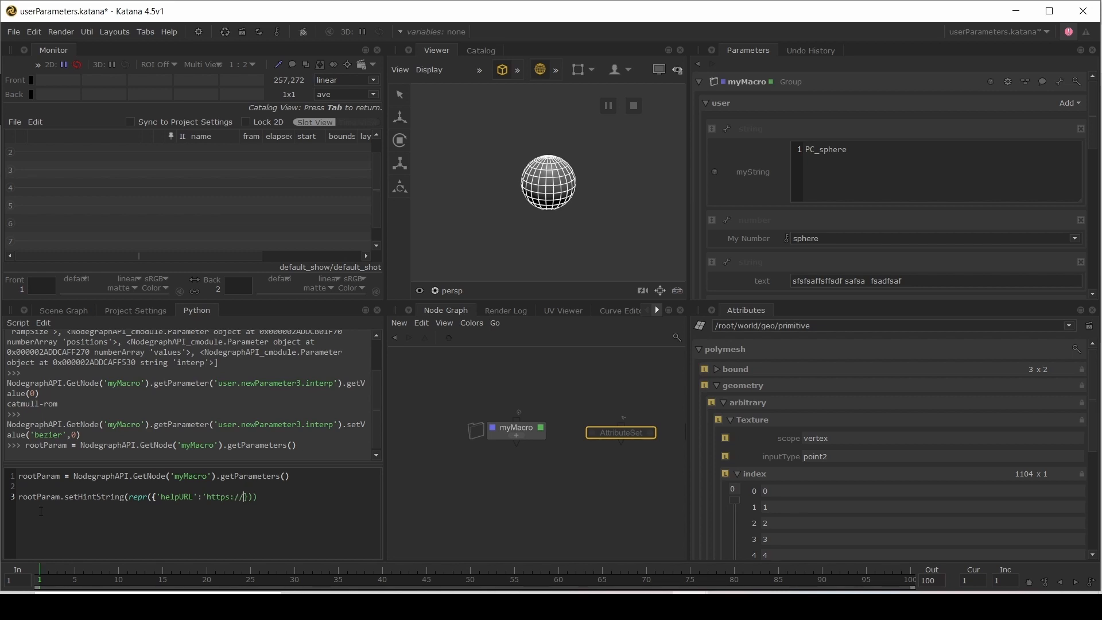
{"action": "type", "text": "www.google.co.uk'"}
{"action": "key", "text": "shift+Home"}
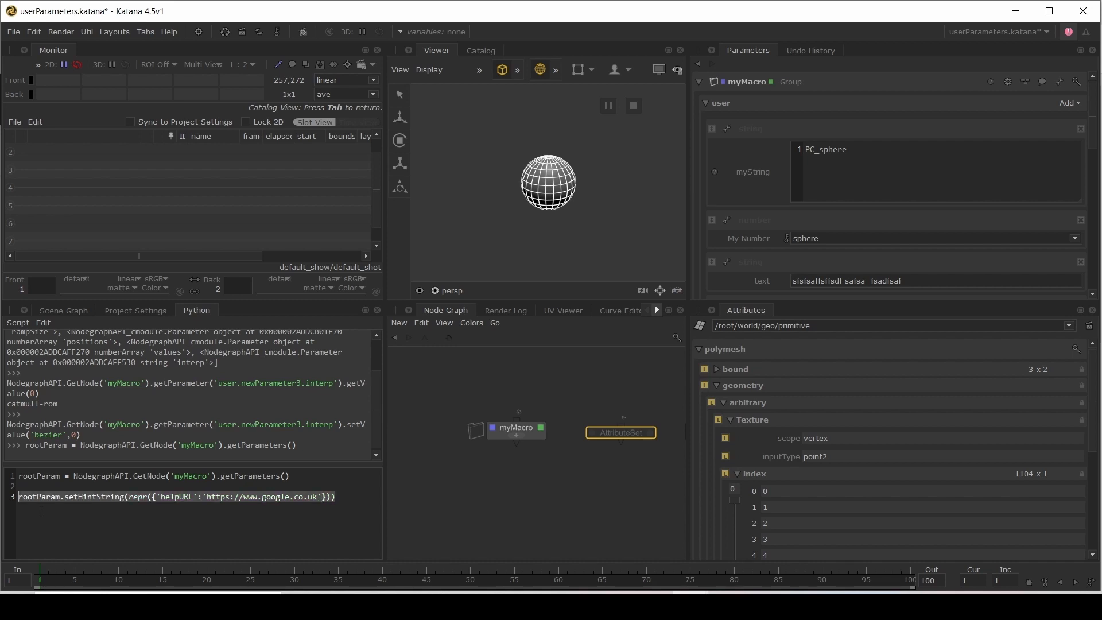
{"action": "key", "text": "ctrl+Return"}
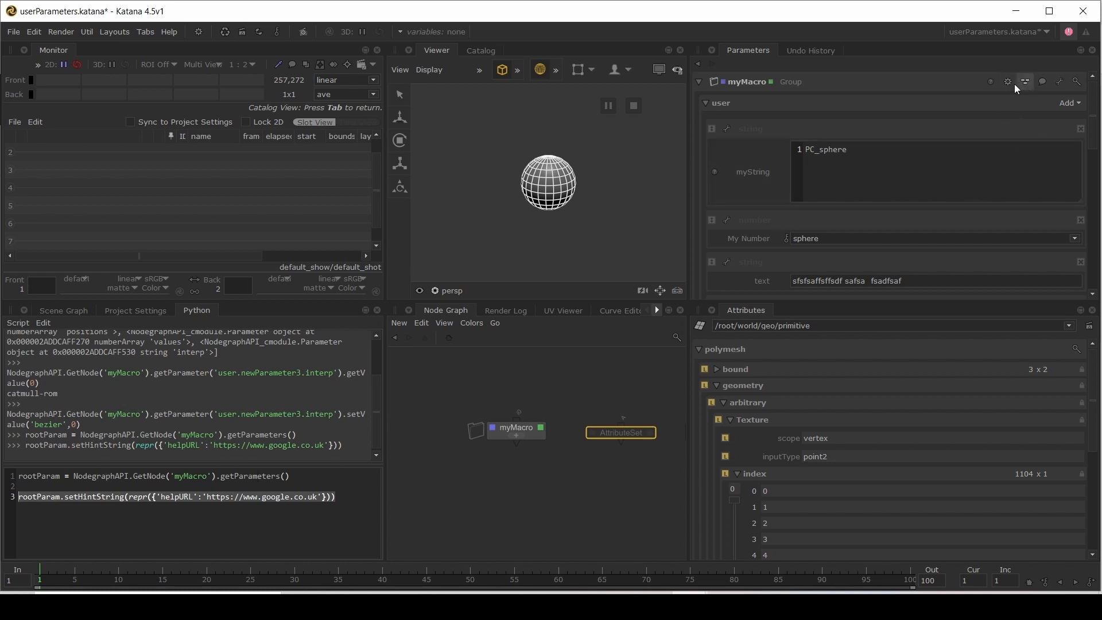
Step: Check which page the myMacro node's help link opens in the browser, and switch back to Katana
{"action": "left_click", "coordinate": [990, 82]}
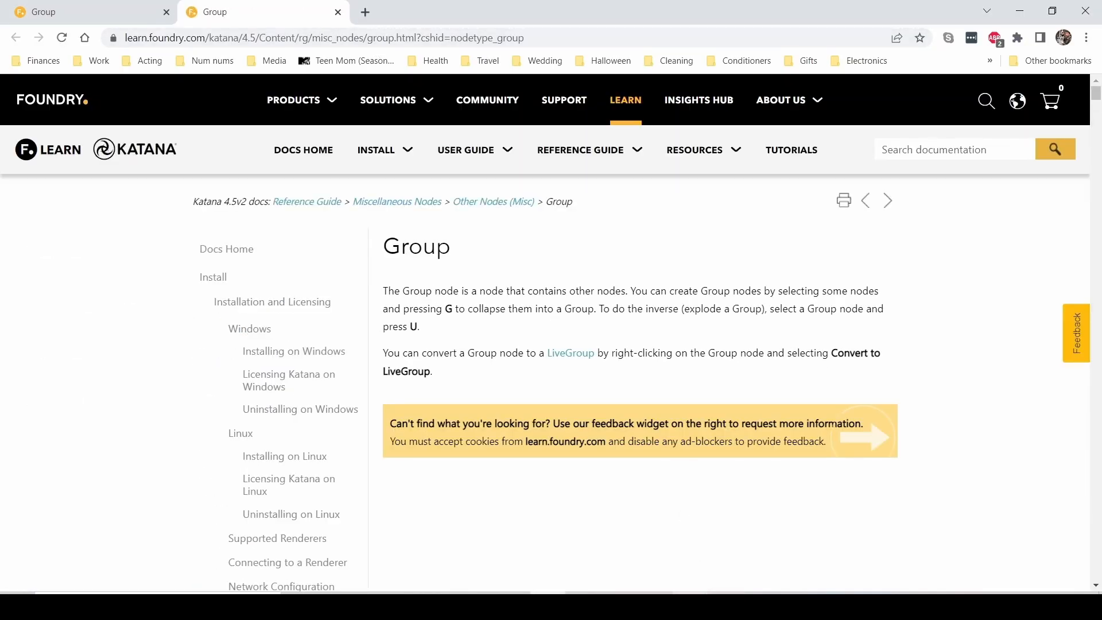
{"action": "mouse_move", "coordinate": [692, 603]}
{"action": "left_click", "coordinate": [714, 502]}
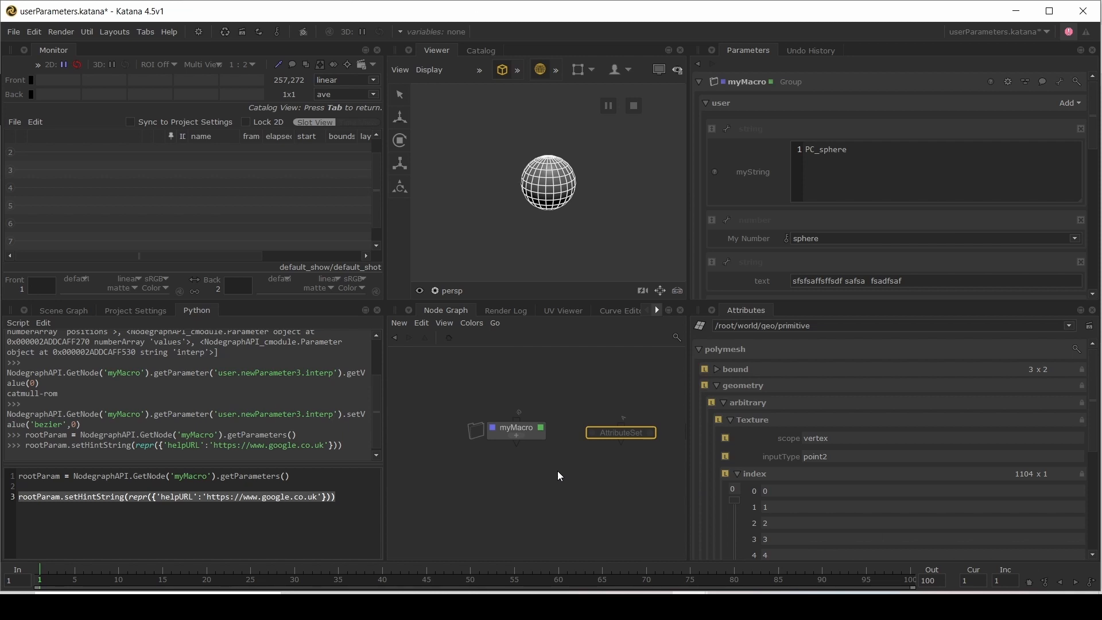
Step: Select the myMacro node and finish editing its user parameters
{"action": "left_click", "coordinate": [529, 432]}
{"action": "left_click", "coordinate": [1060, 84]}
{"action": "left_click", "coordinate": [1035, 97]}
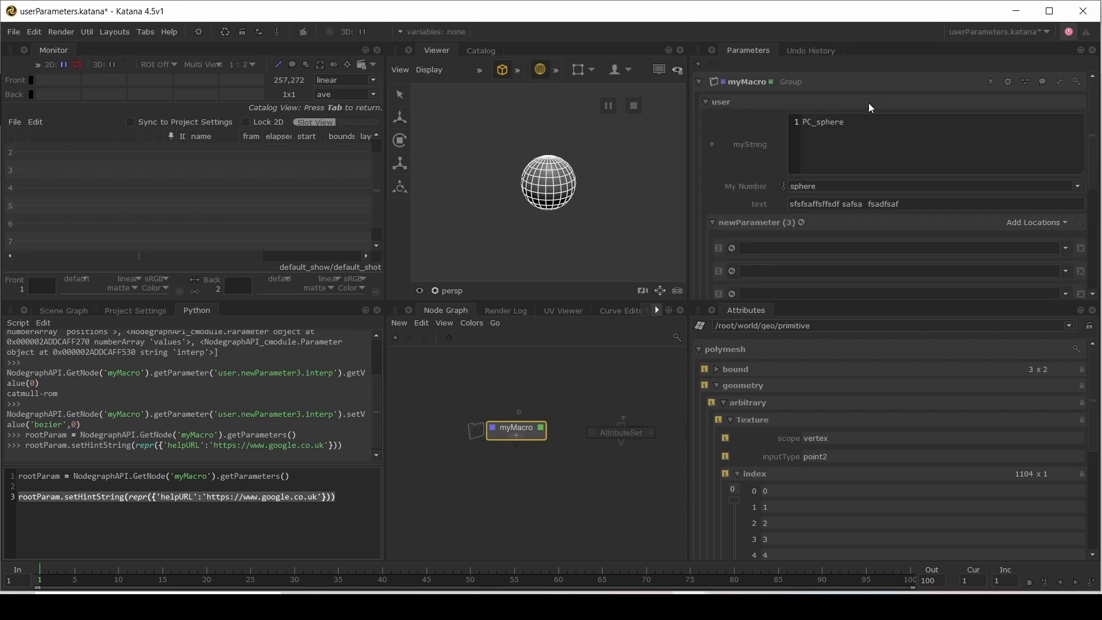
Step: Save the myMacro node as a macro named myMacro.macro in the _User macros folder
{"action": "left_click", "coordinate": [1060, 87]}
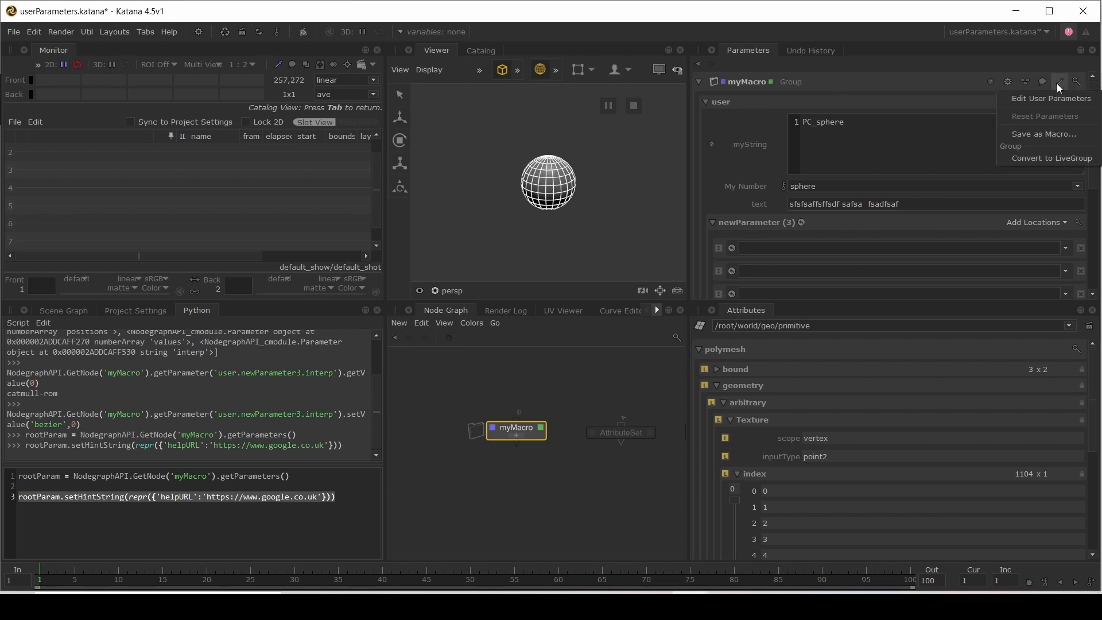
{"action": "left_click", "coordinate": [1024, 133]}
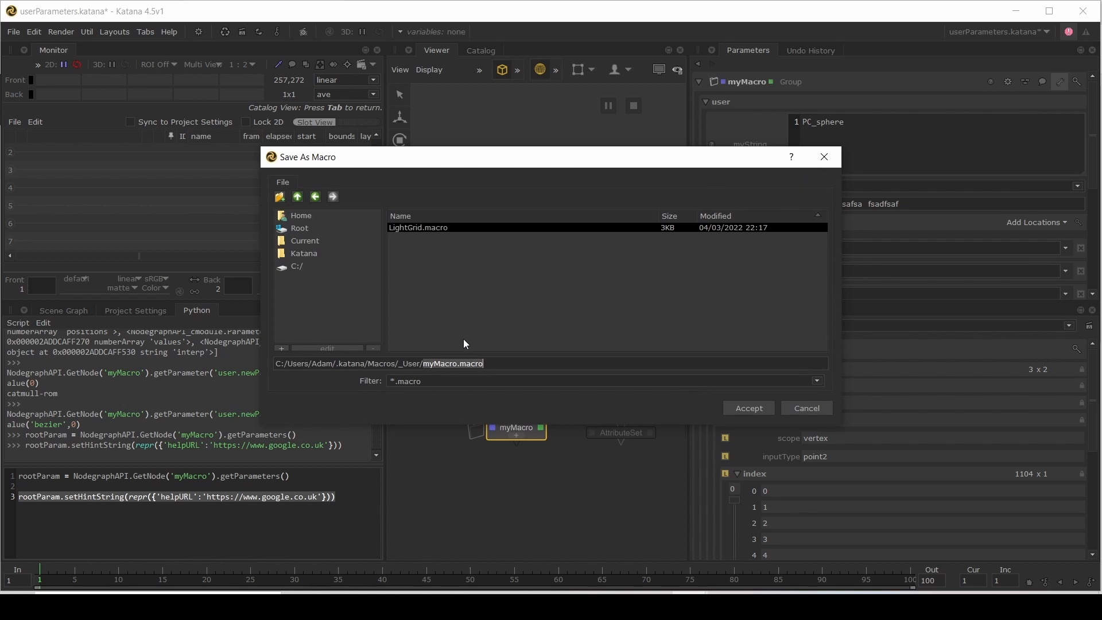
{"action": "left_click", "coordinate": [441, 363]}
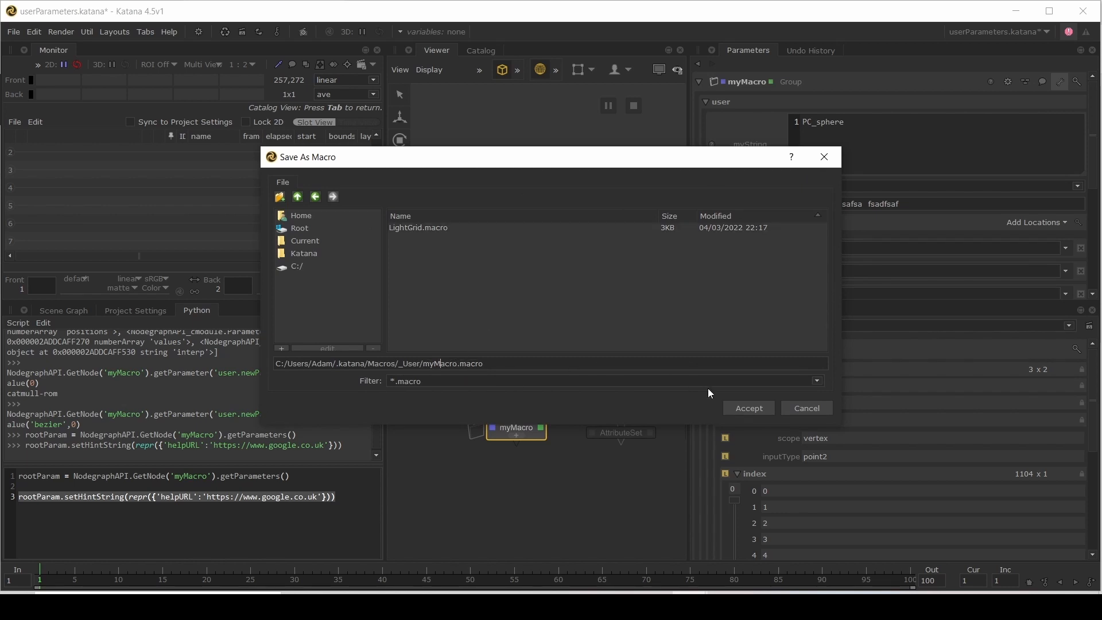
{"action": "left_click", "coordinate": [746, 409]}
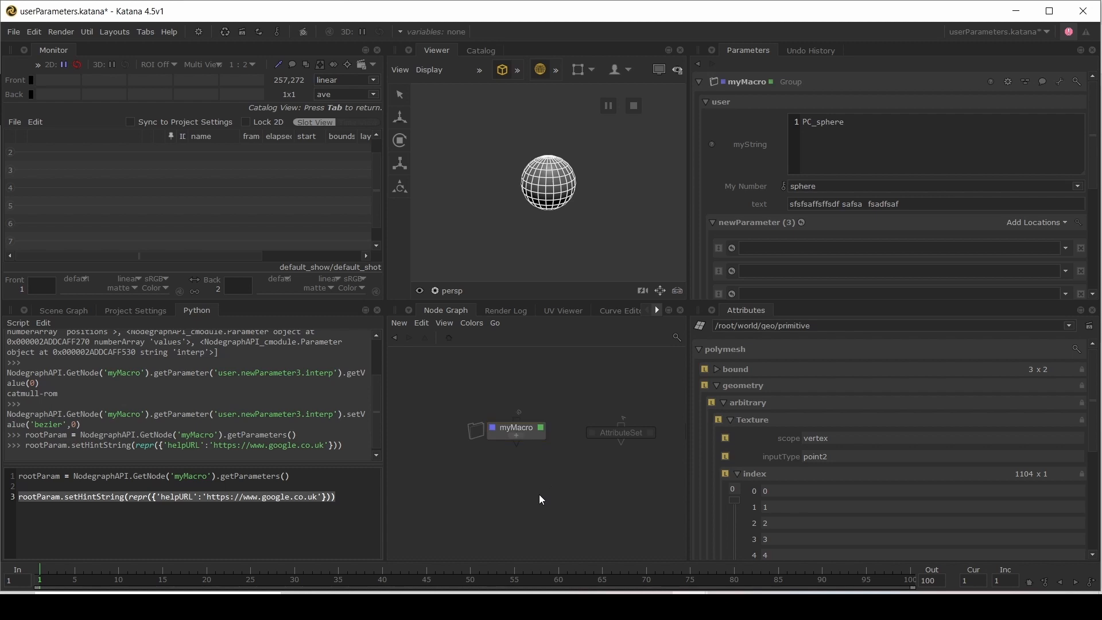
Step: Add a myMacro_User node to the node graph below myMacro and show its parameters
{"action": "key", "text": "Tab"}
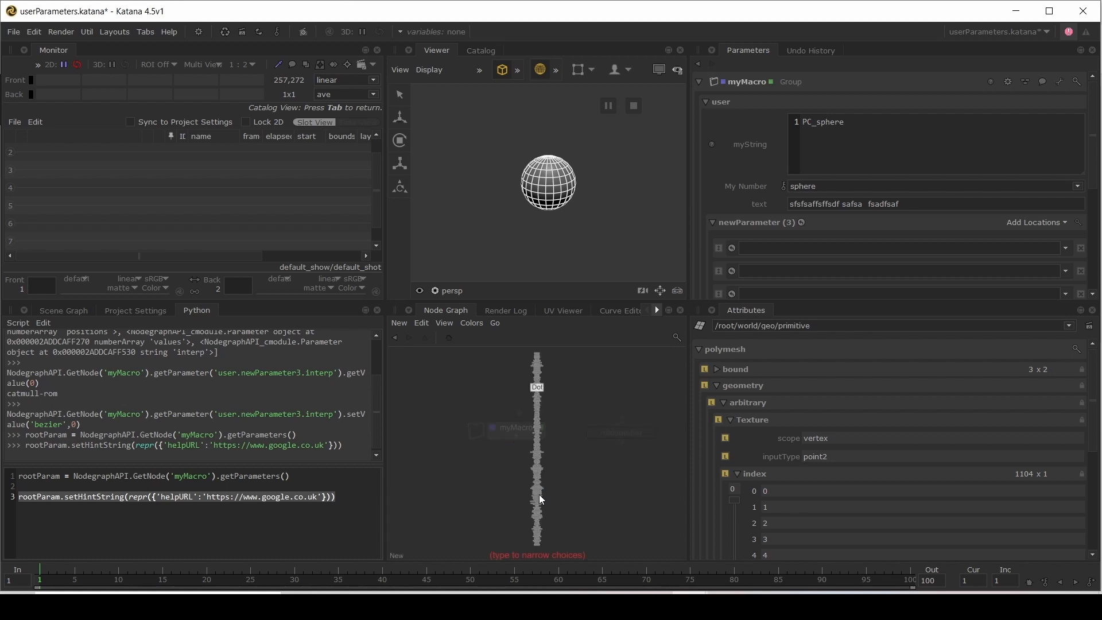
{"action": "type", "text": "my"}
{"action": "key", "text": "Return"}
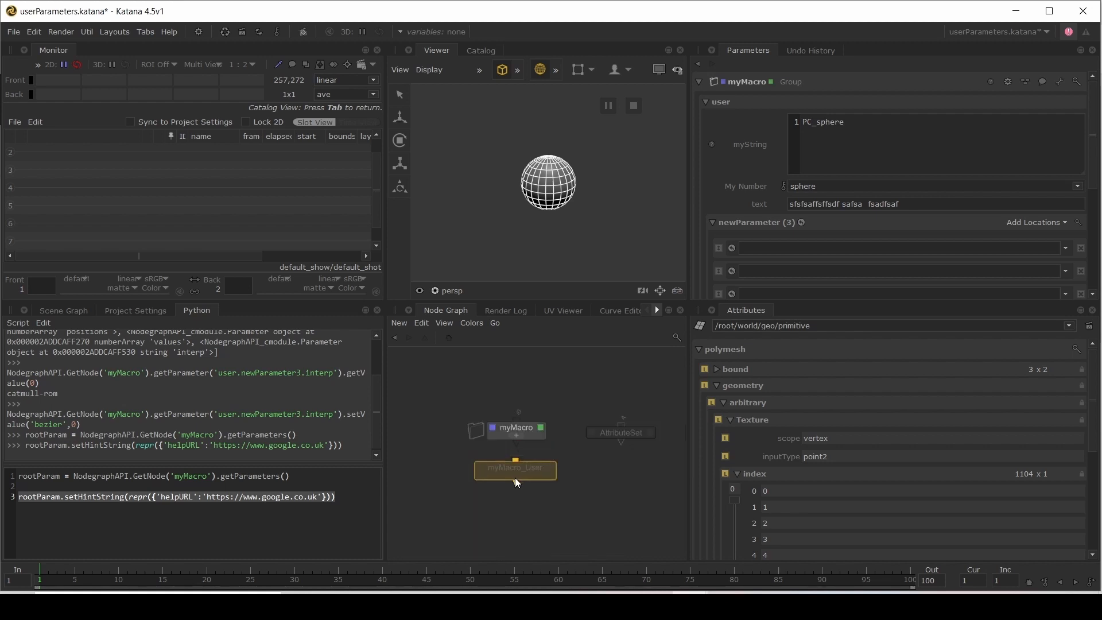
{"action": "left_click", "coordinate": [519, 491]}
{"action": "left_click", "coordinate": [554, 492]}
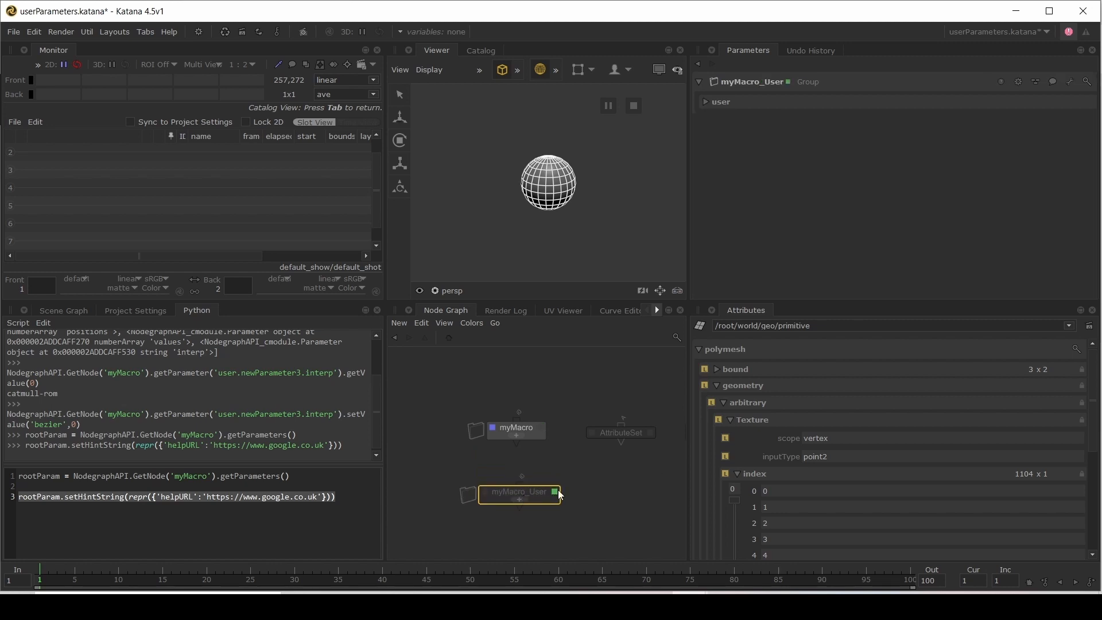
Step: Check which page the myMacro_User node's help link opens in the browser, and return to Katana
{"action": "left_click", "coordinate": [1002, 82]}
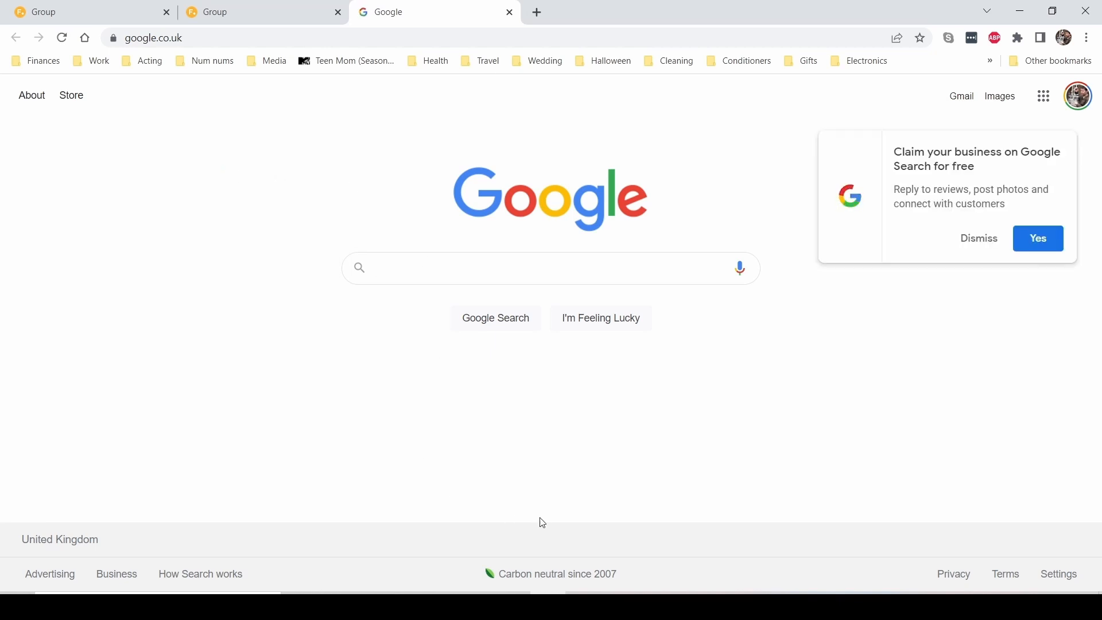
{"action": "mouse_move", "coordinate": [690, 606]}
{"action": "left_click", "coordinate": [784, 544]}
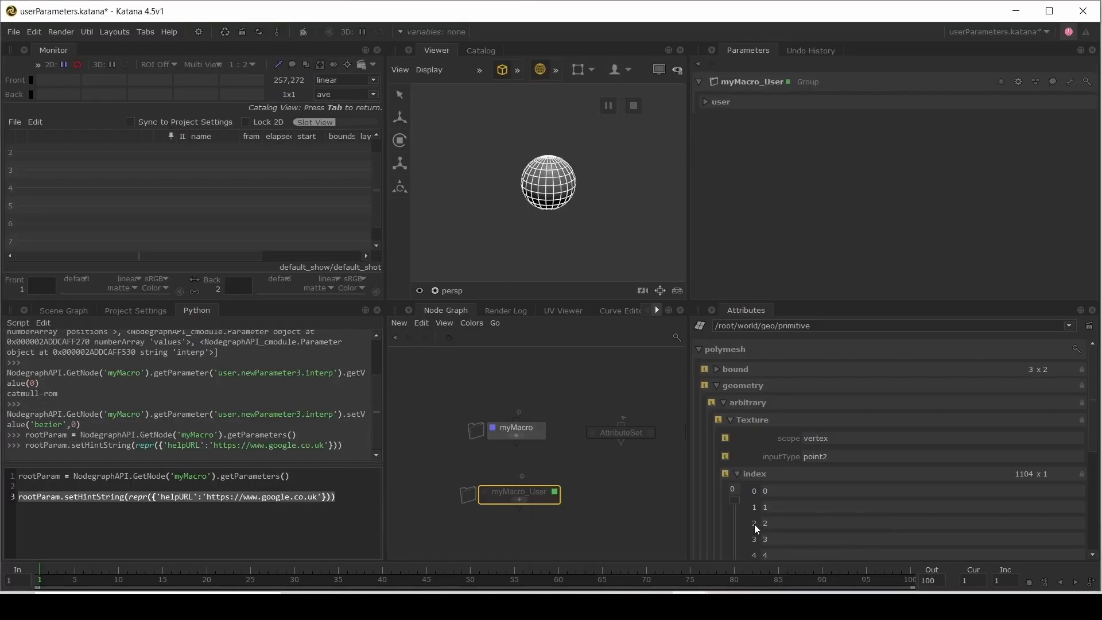